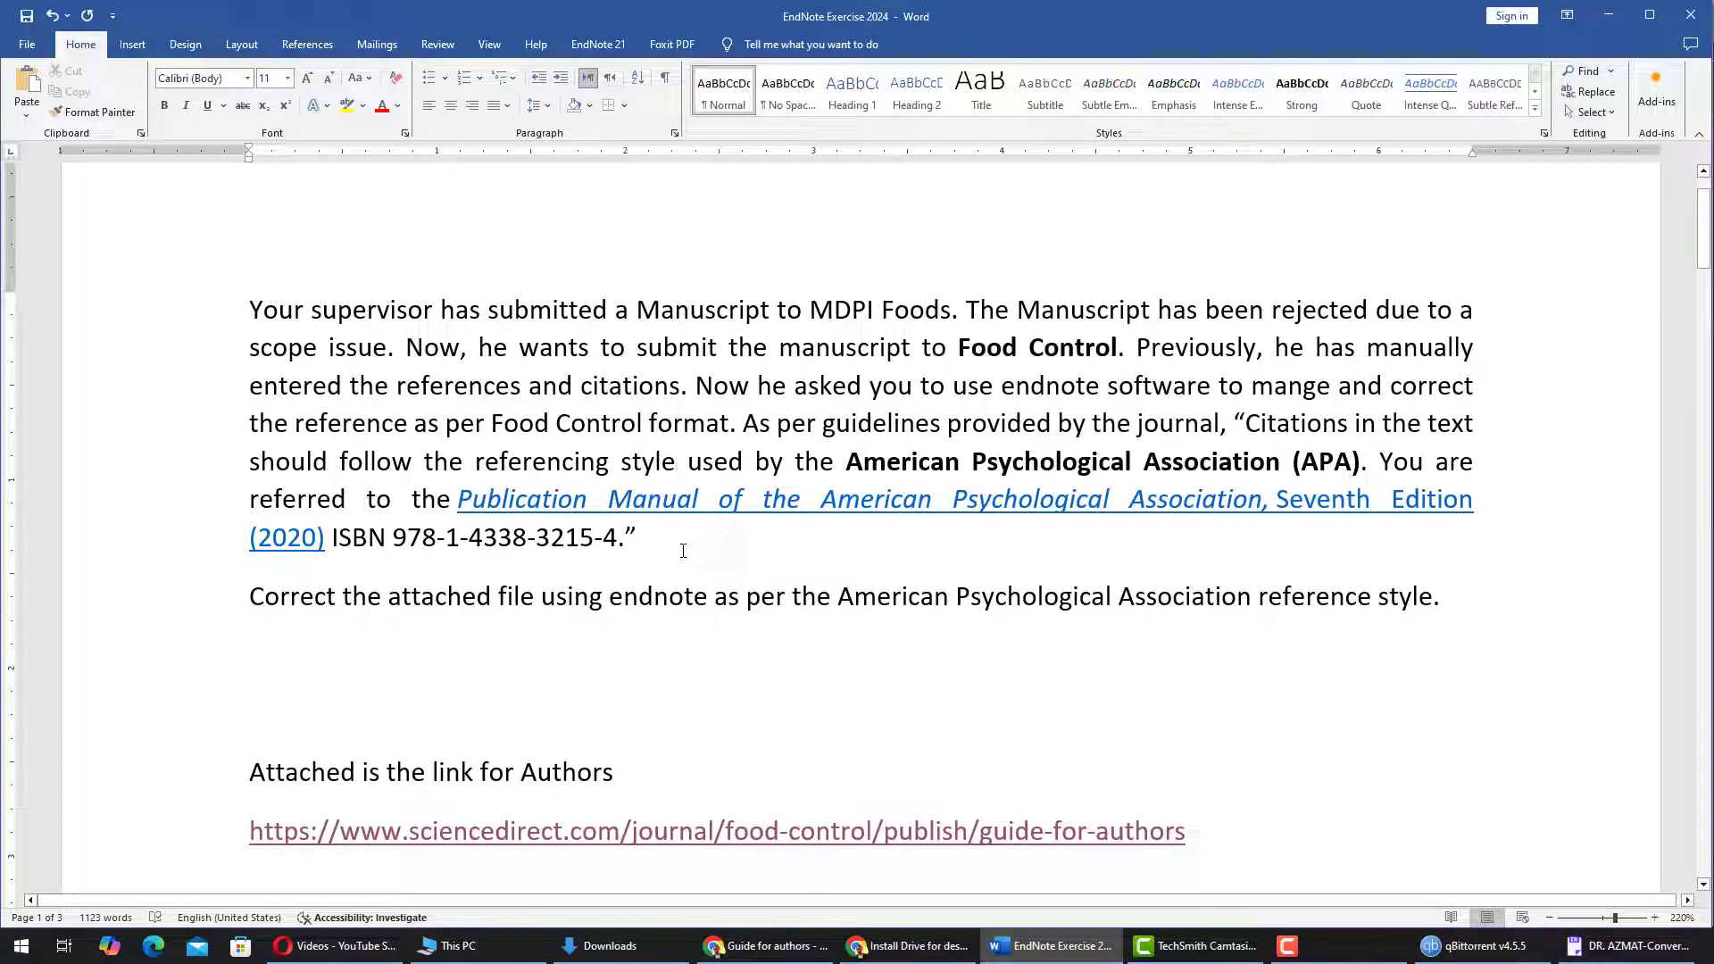
- Read the assignment paragraph about correcting the manuscript's citations and references for Food Control
{"action": "left_click_drag", "start_coordinate": [660, 542], "coordinate": [237, 350]}
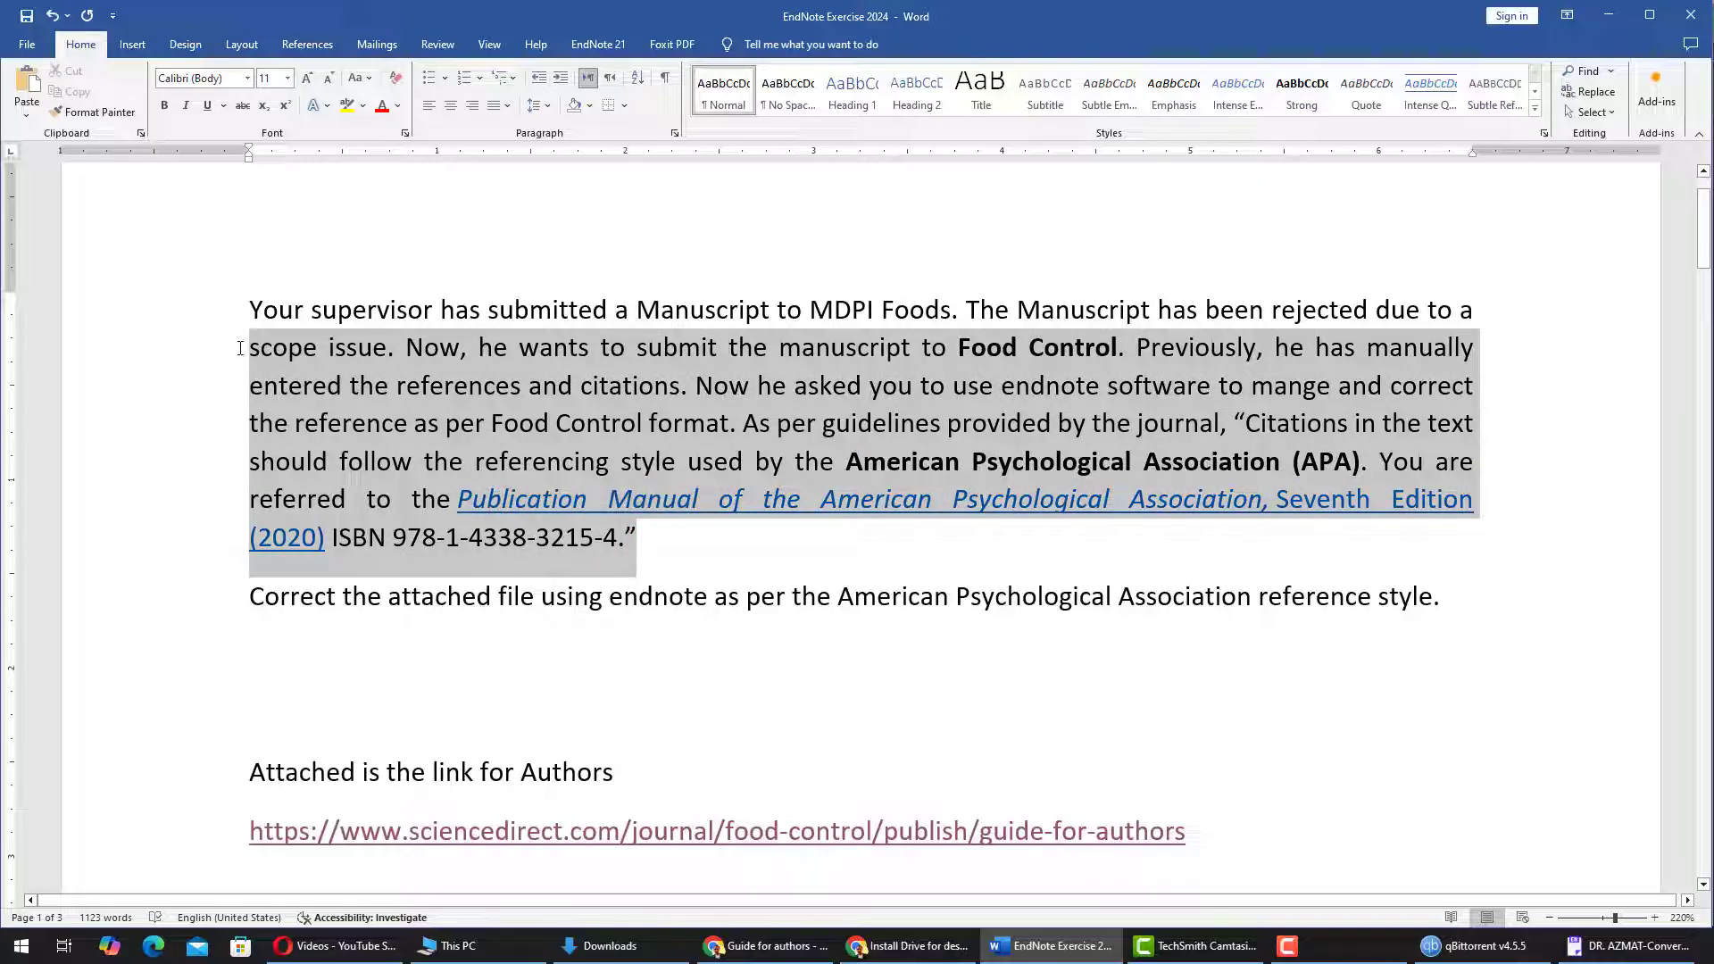
{"action": "left_click", "coordinate": [287, 386]}
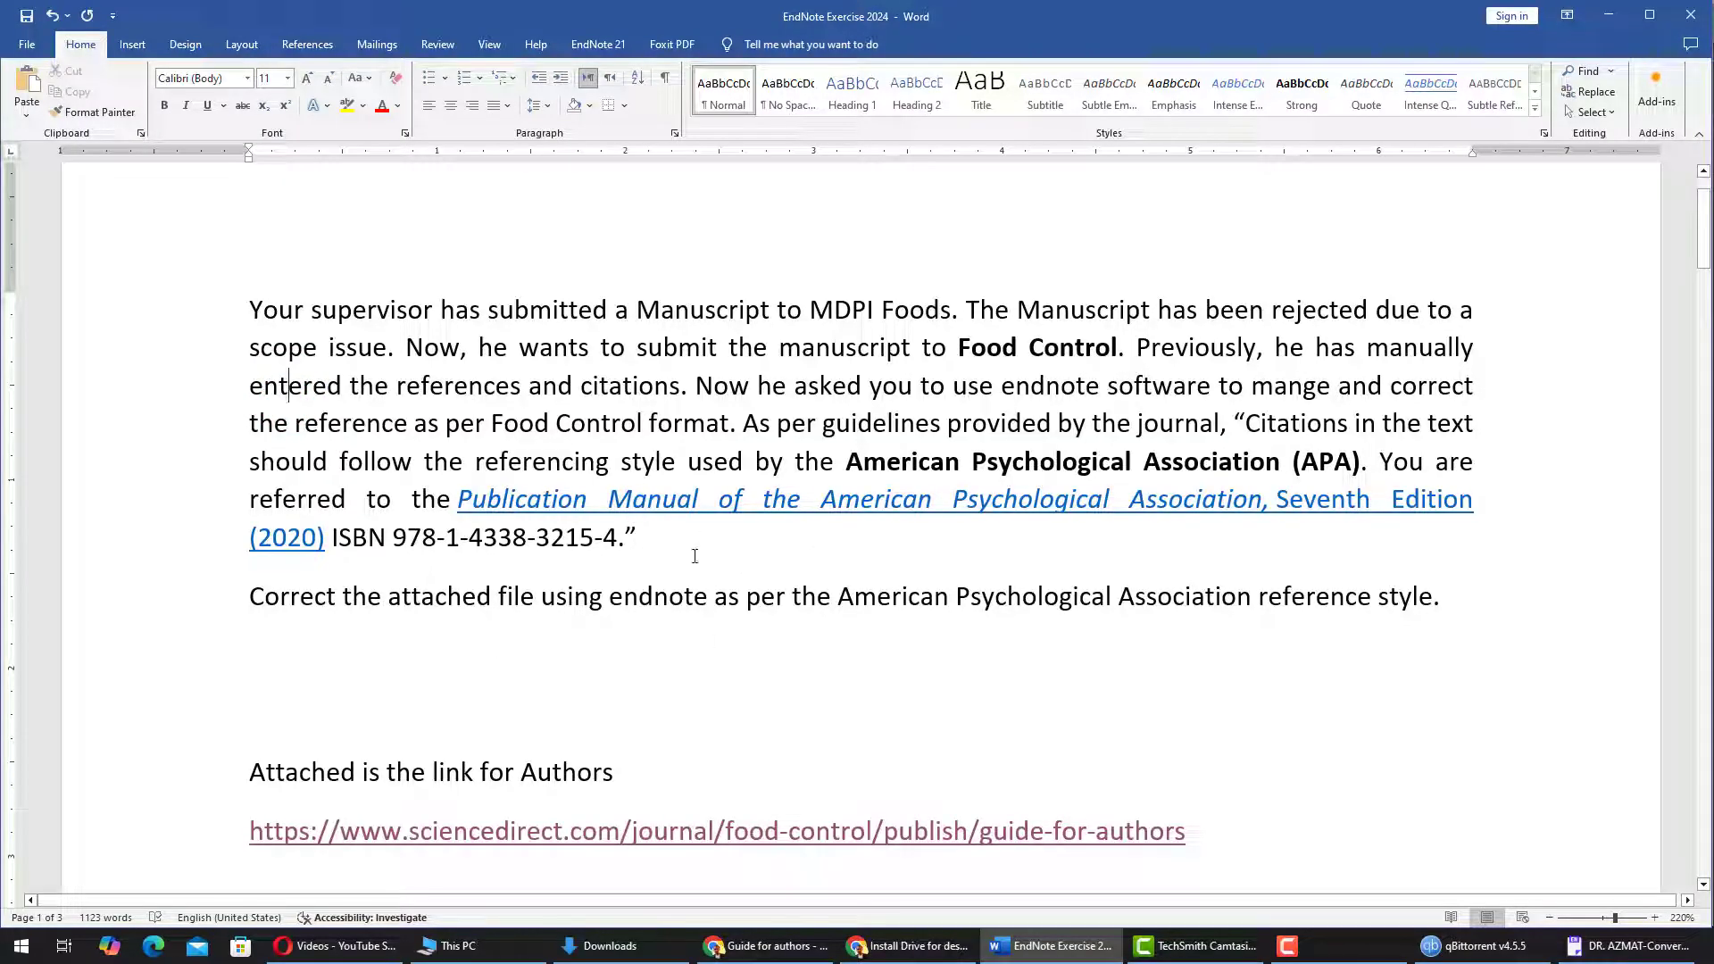
{"action": "left_click_drag", "start_coordinate": [636, 542], "coordinate": [267, 456]}
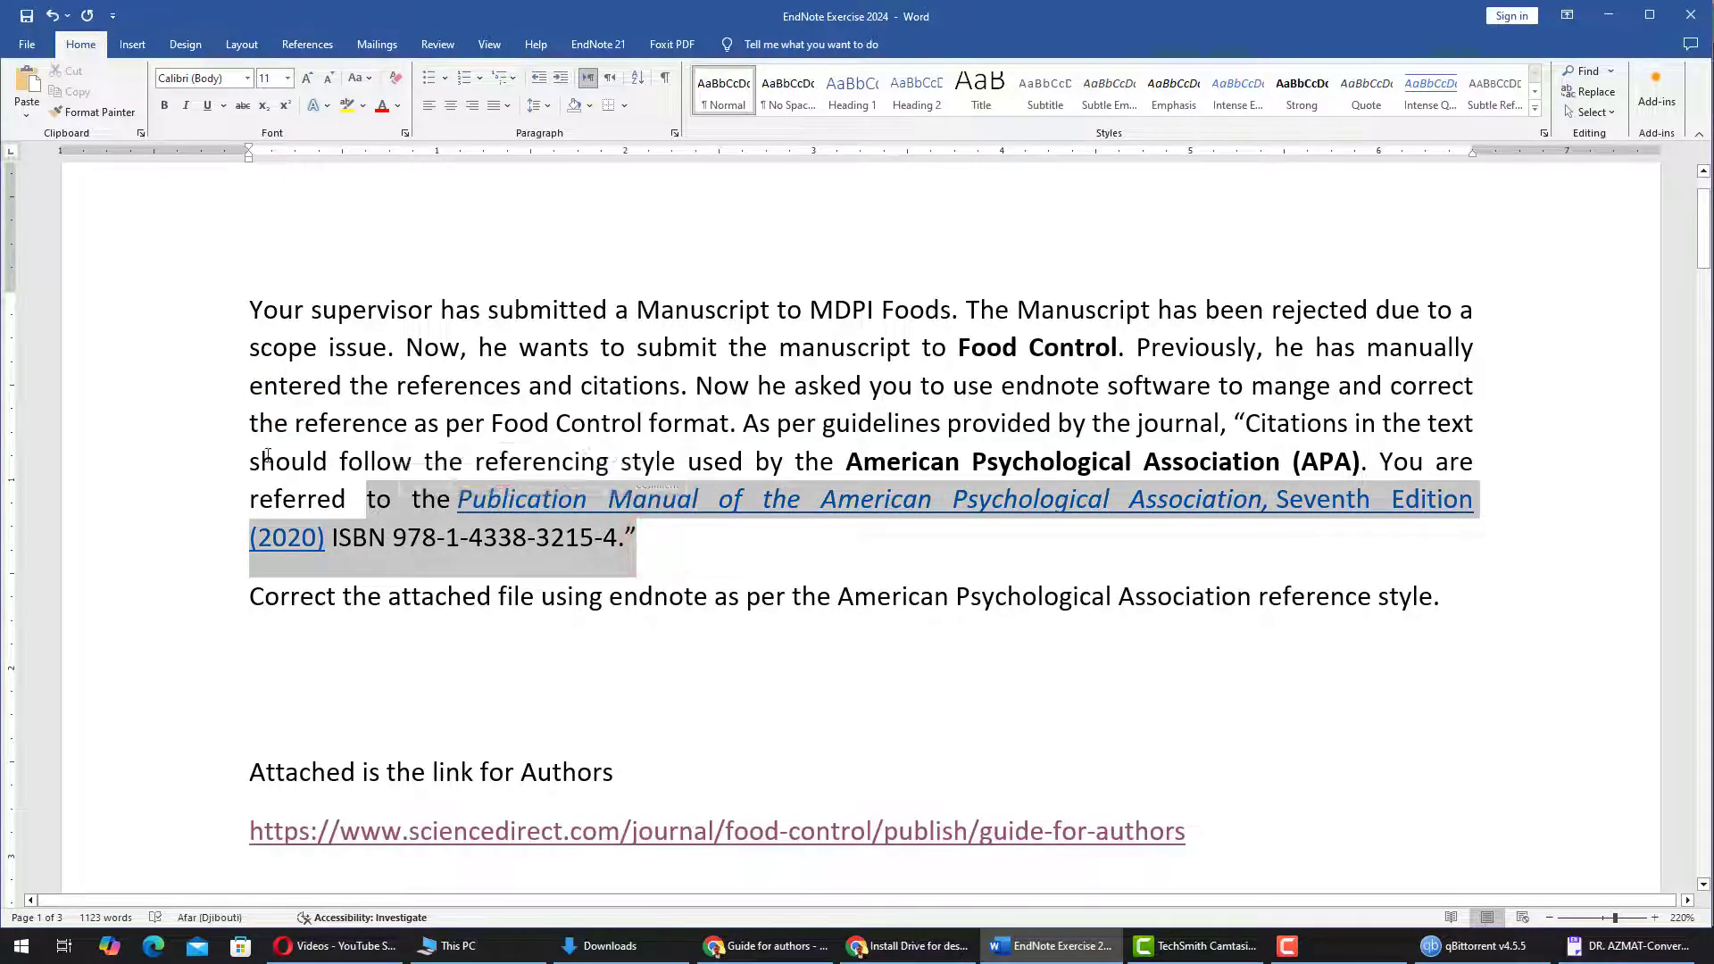
{"action": "left_click", "coordinate": [265, 456]}
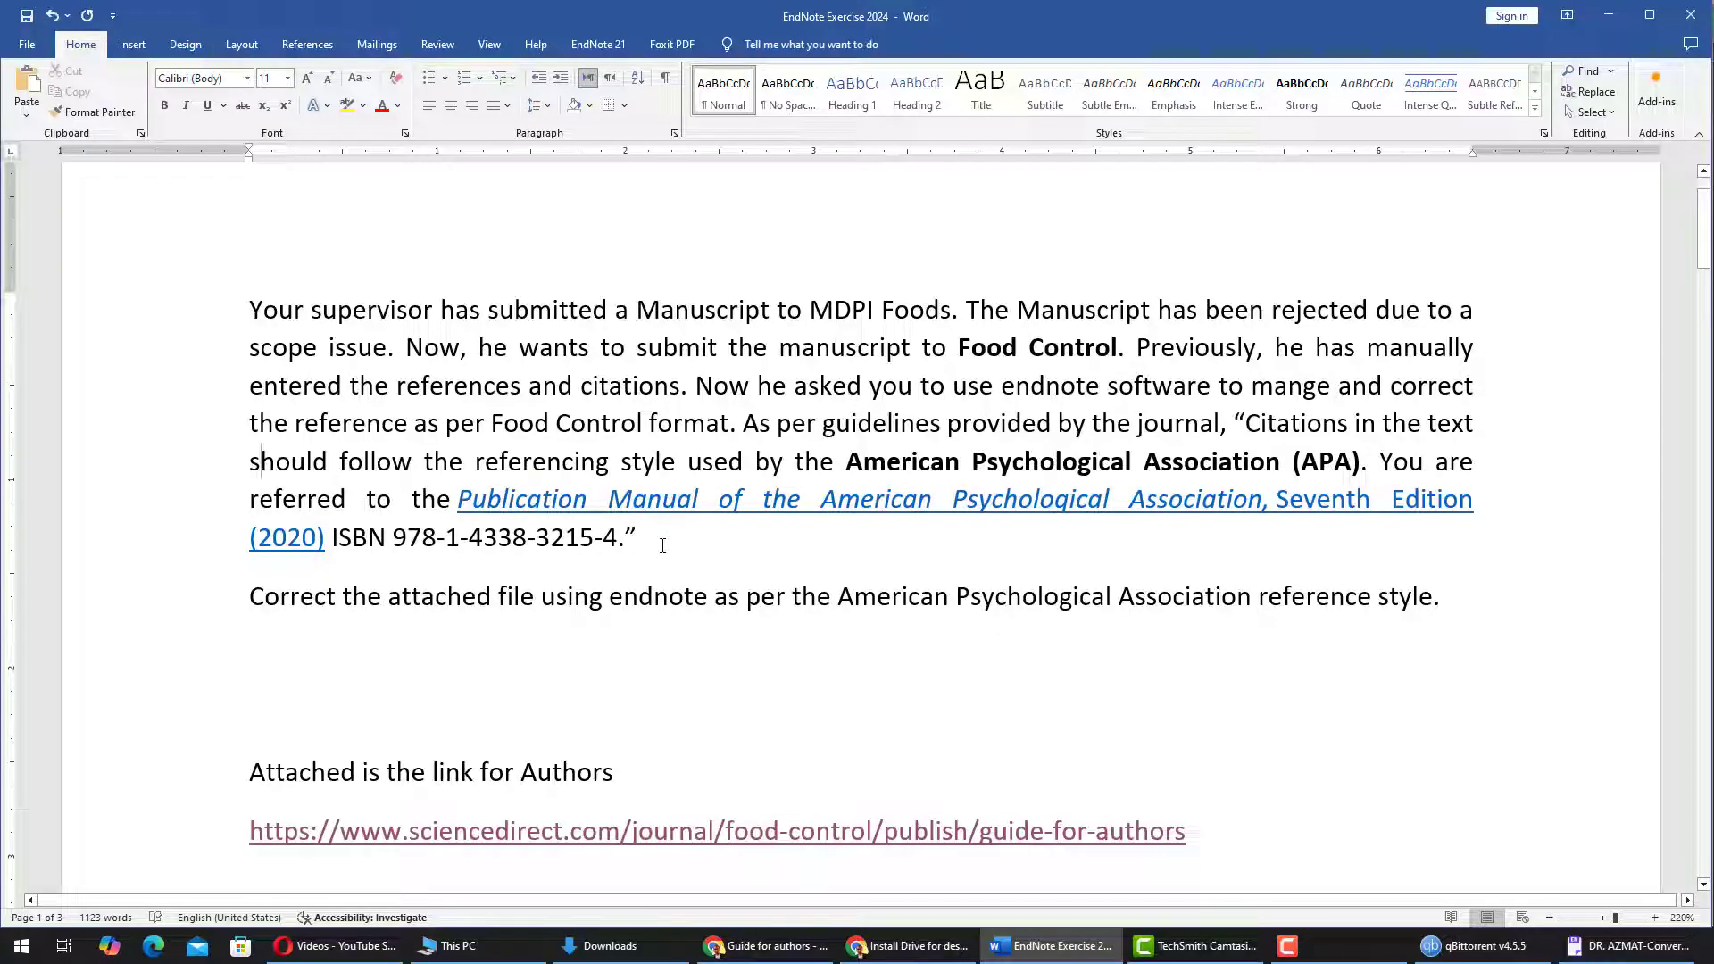
{"action": "left_click_drag", "start_coordinate": [656, 539], "coordinate": [220, 330]}
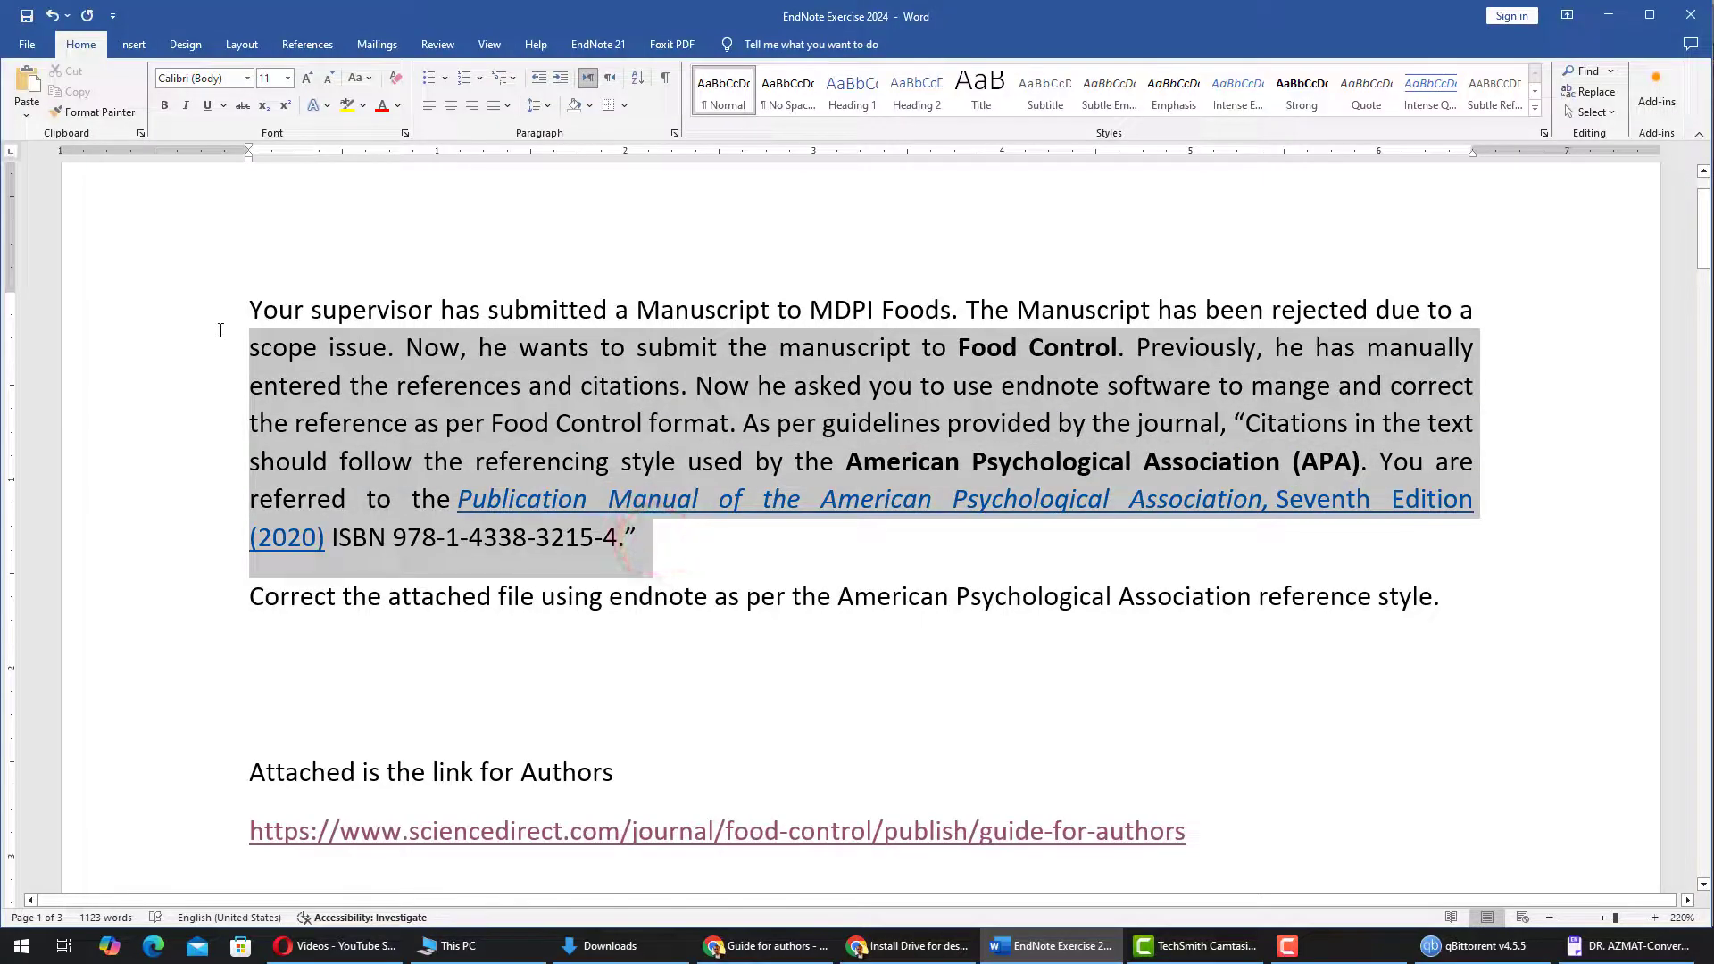
{"action": "left_click", "coordinate": [763, 551]}
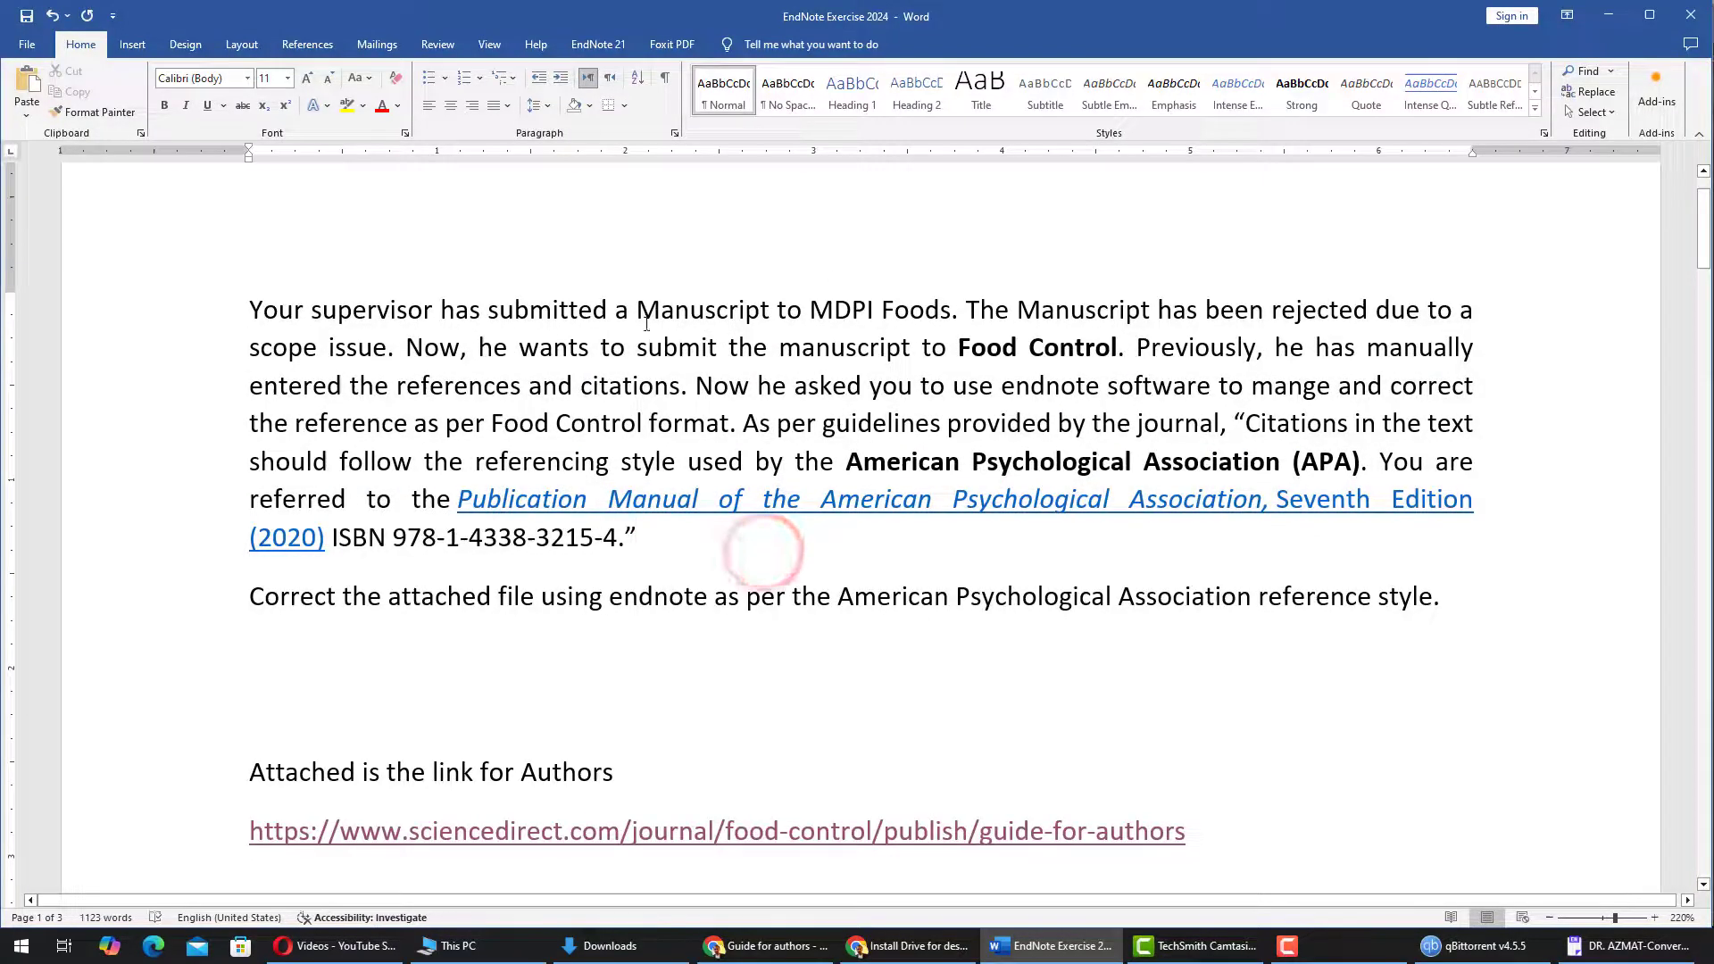
- Look up the MDPI Foods journal page in Chrome, then return to the exercise document in Word
{"action": "left_click_drag", "start_coordinate": [637, 312], "coordinate": [952, 313]}
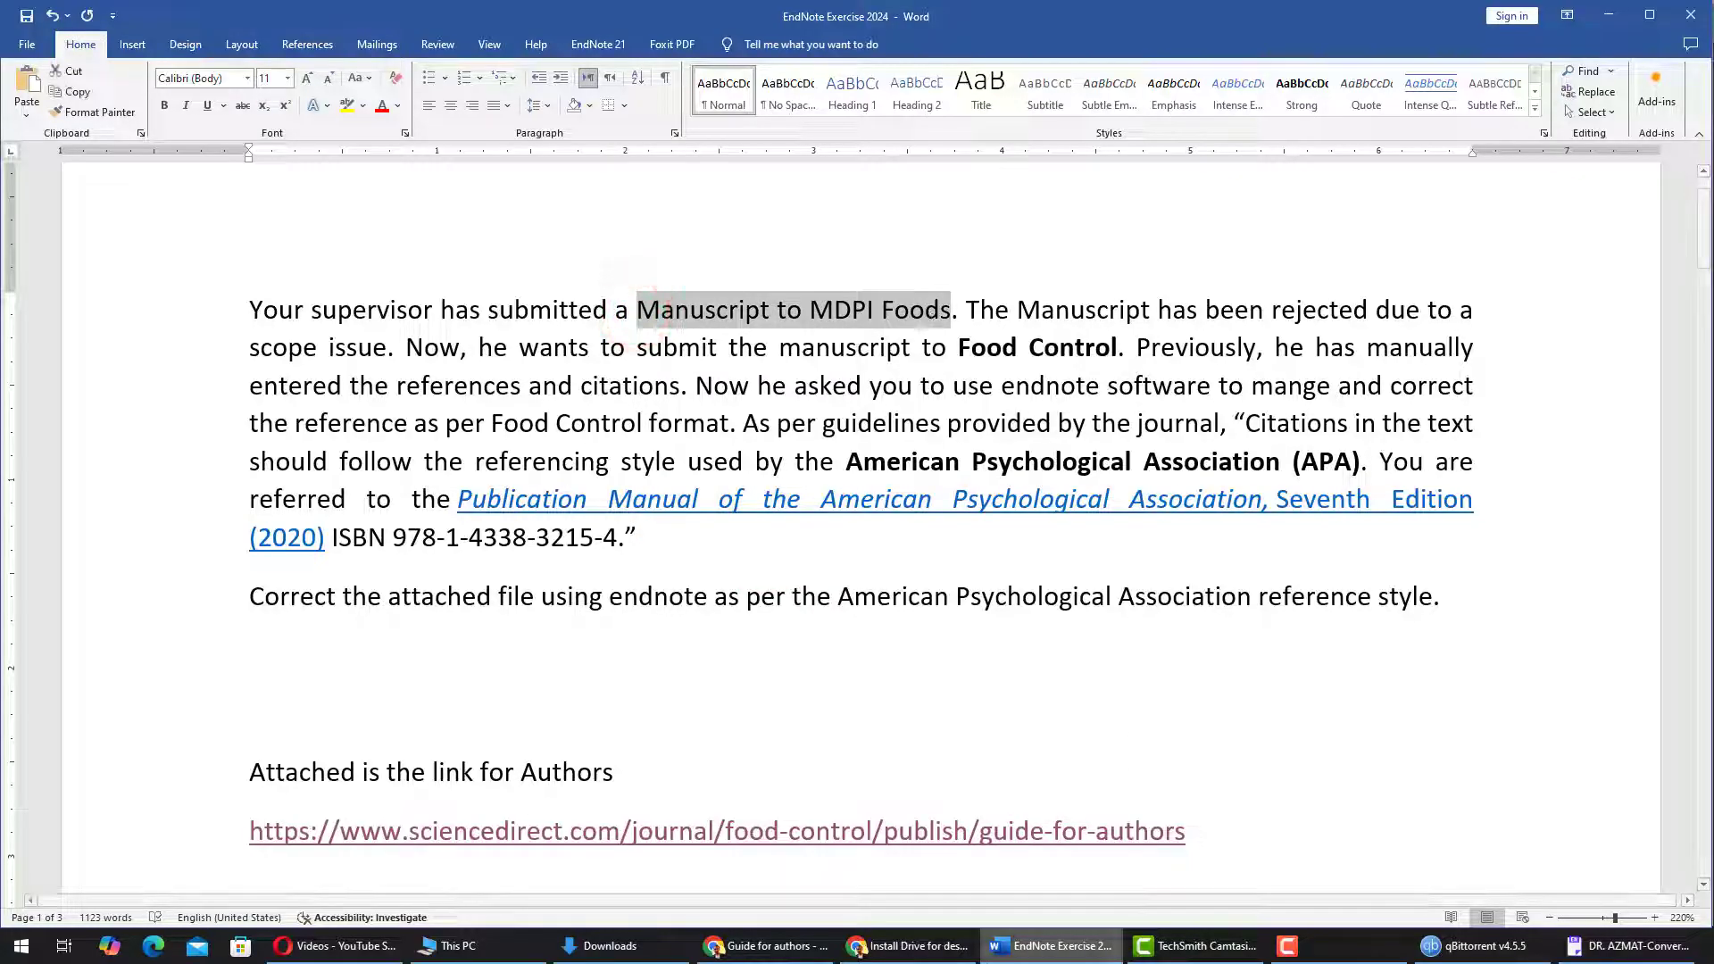
{"action": "left_click", "coordinate": [765, 946]}
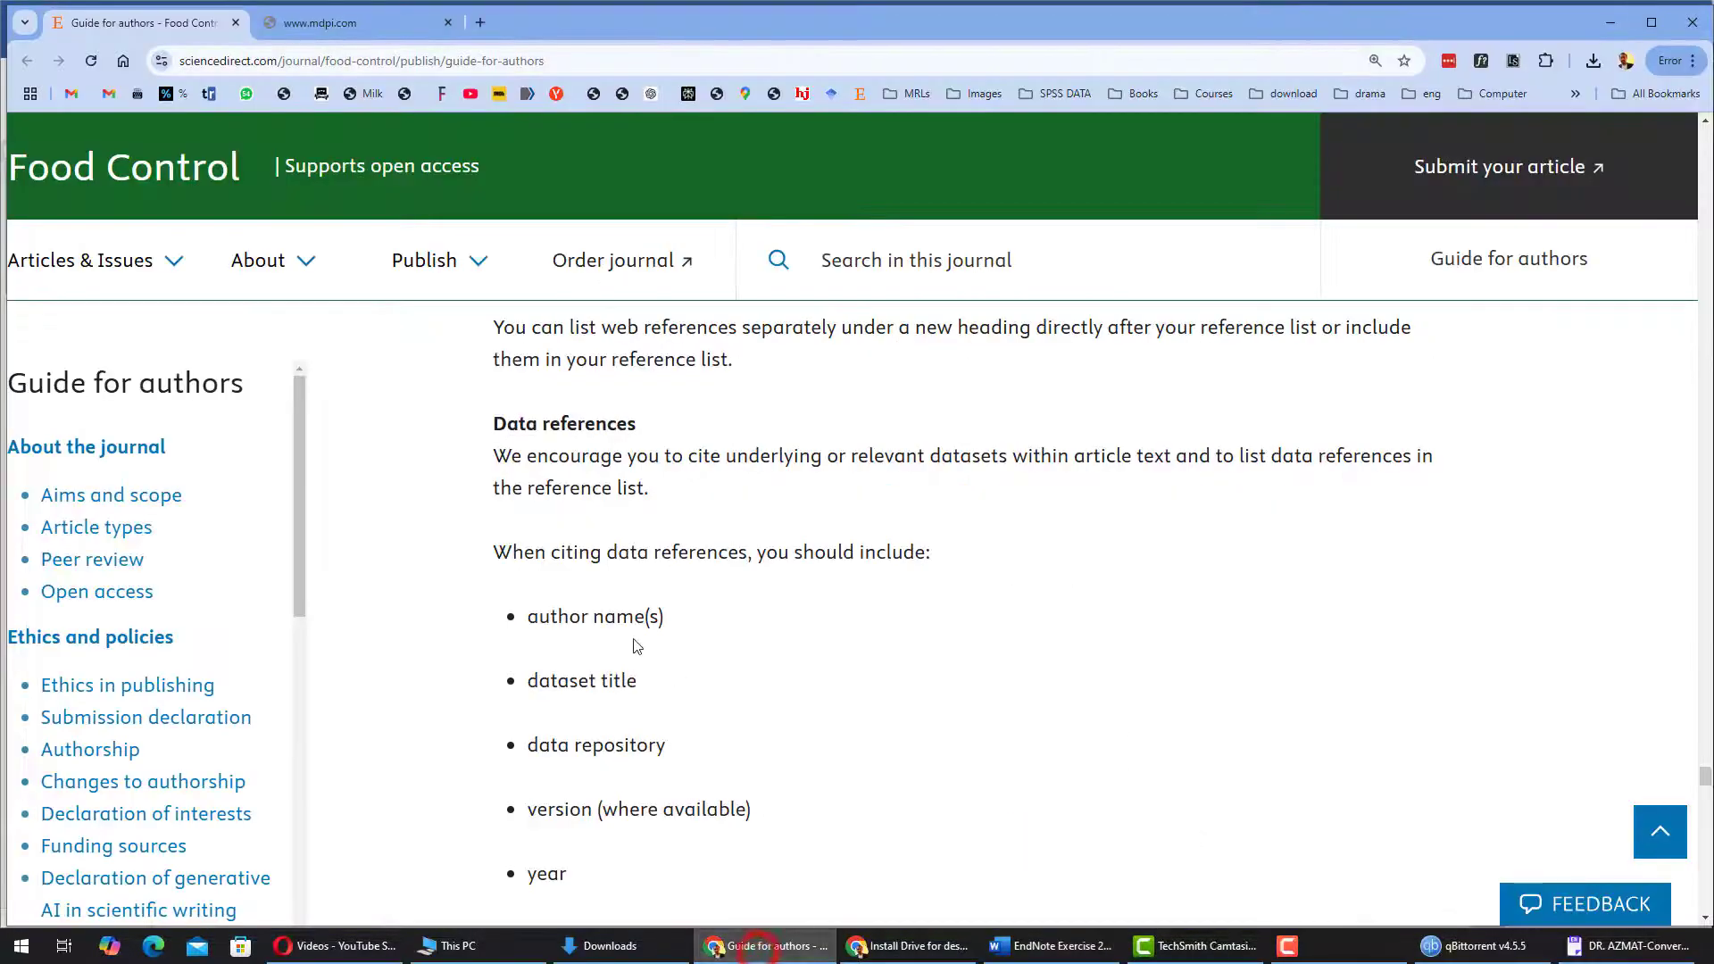
{"action": "left_click", "coordinate": [337, 22]}
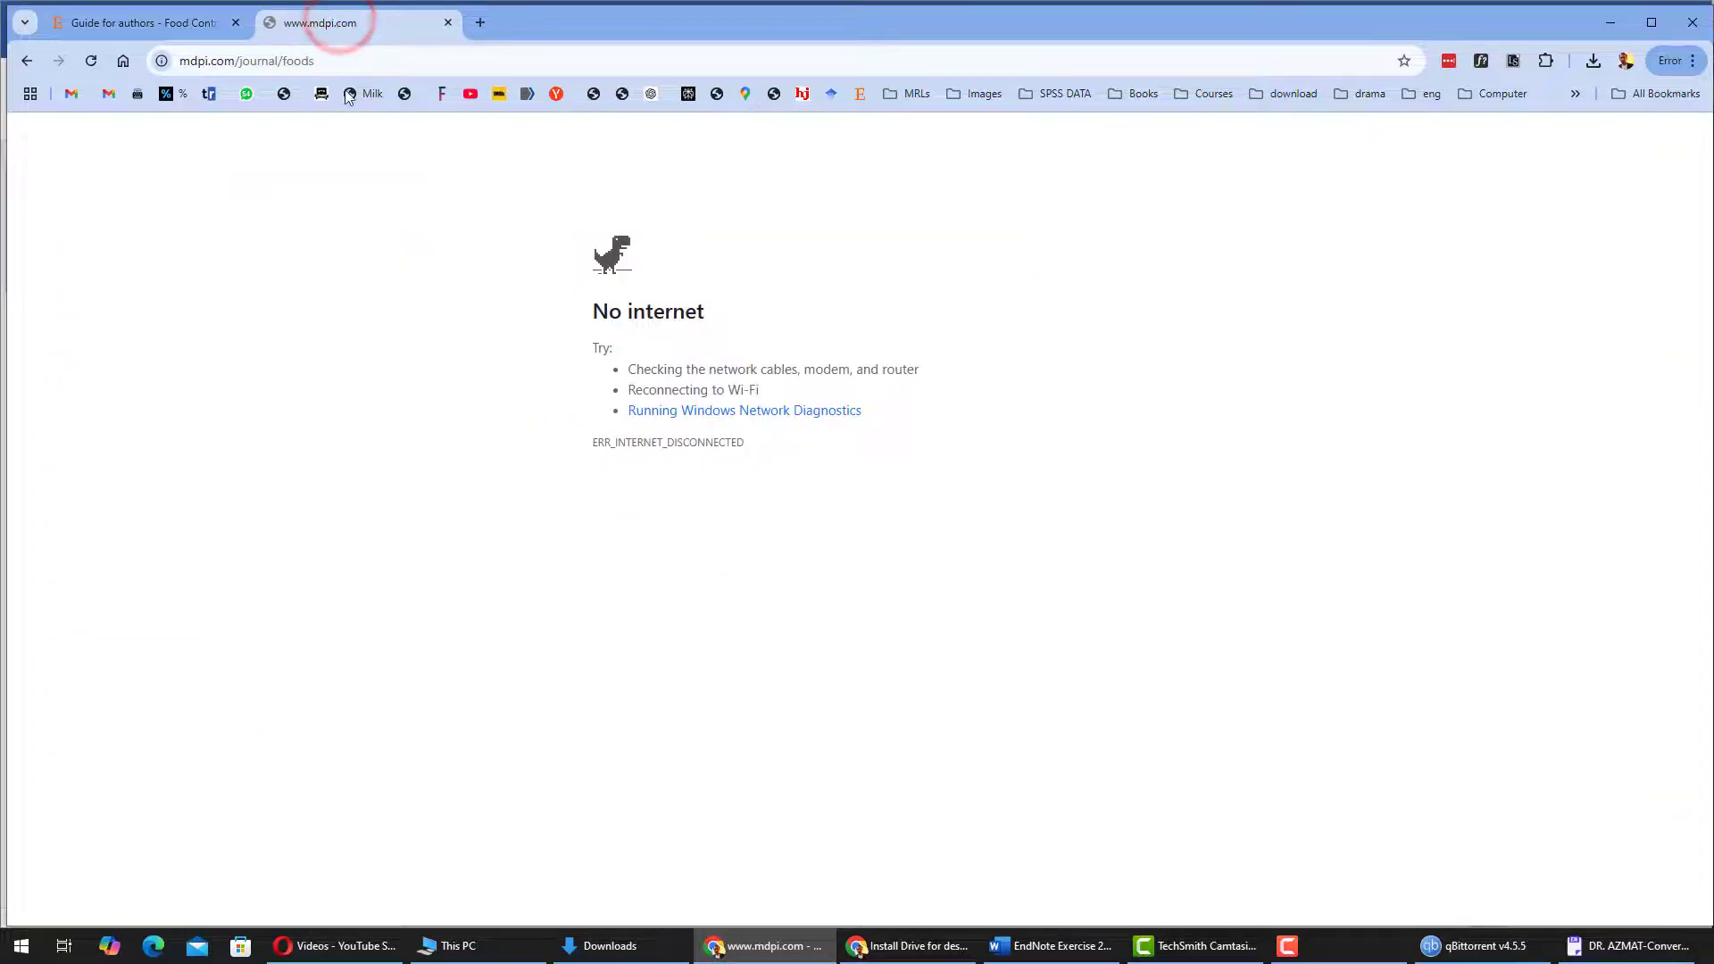
{"action": "left_click", "coordinate": [1610, 22]}
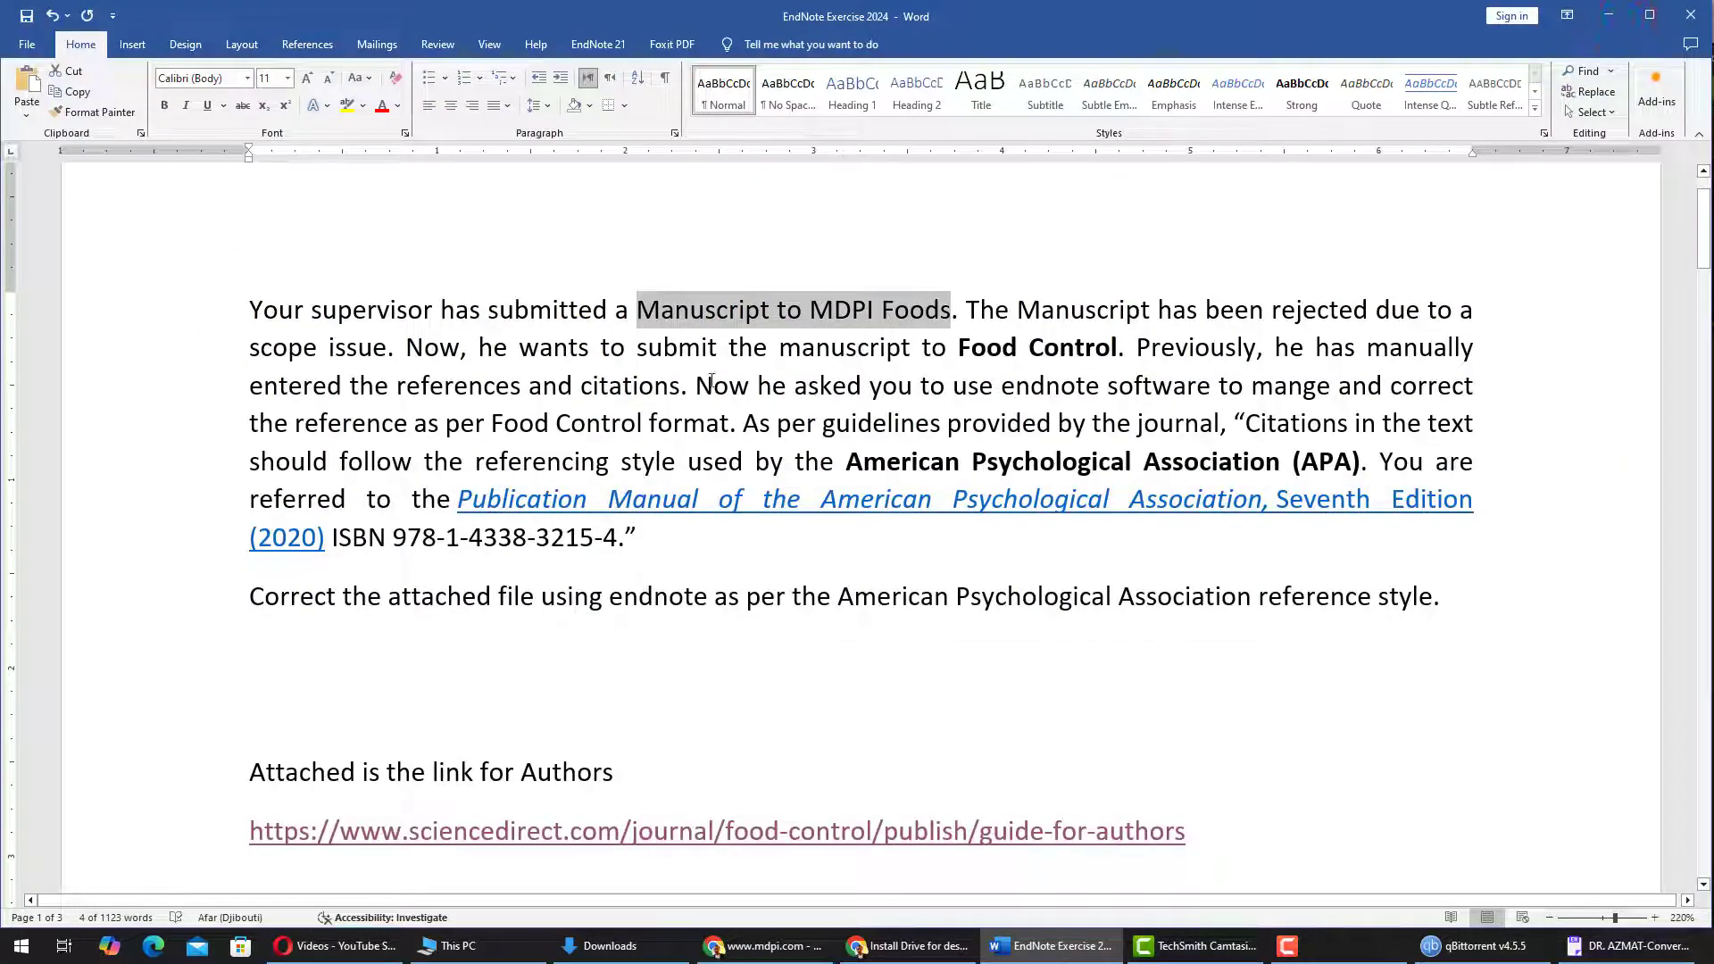
- Review the assignment's mentions of MDPI Foods, Food Control and manually entered references, down to the guide for authors link
{"action": "left_click", "coordinate": [700, 339]}
{"action": "left_click_drag", "start_coordinate": [637, 310], "coordinate": [952, 309]}
{"action": "left_click_drag", "start_coordinate": [955, 349], "coordinate": [1116, 348]}
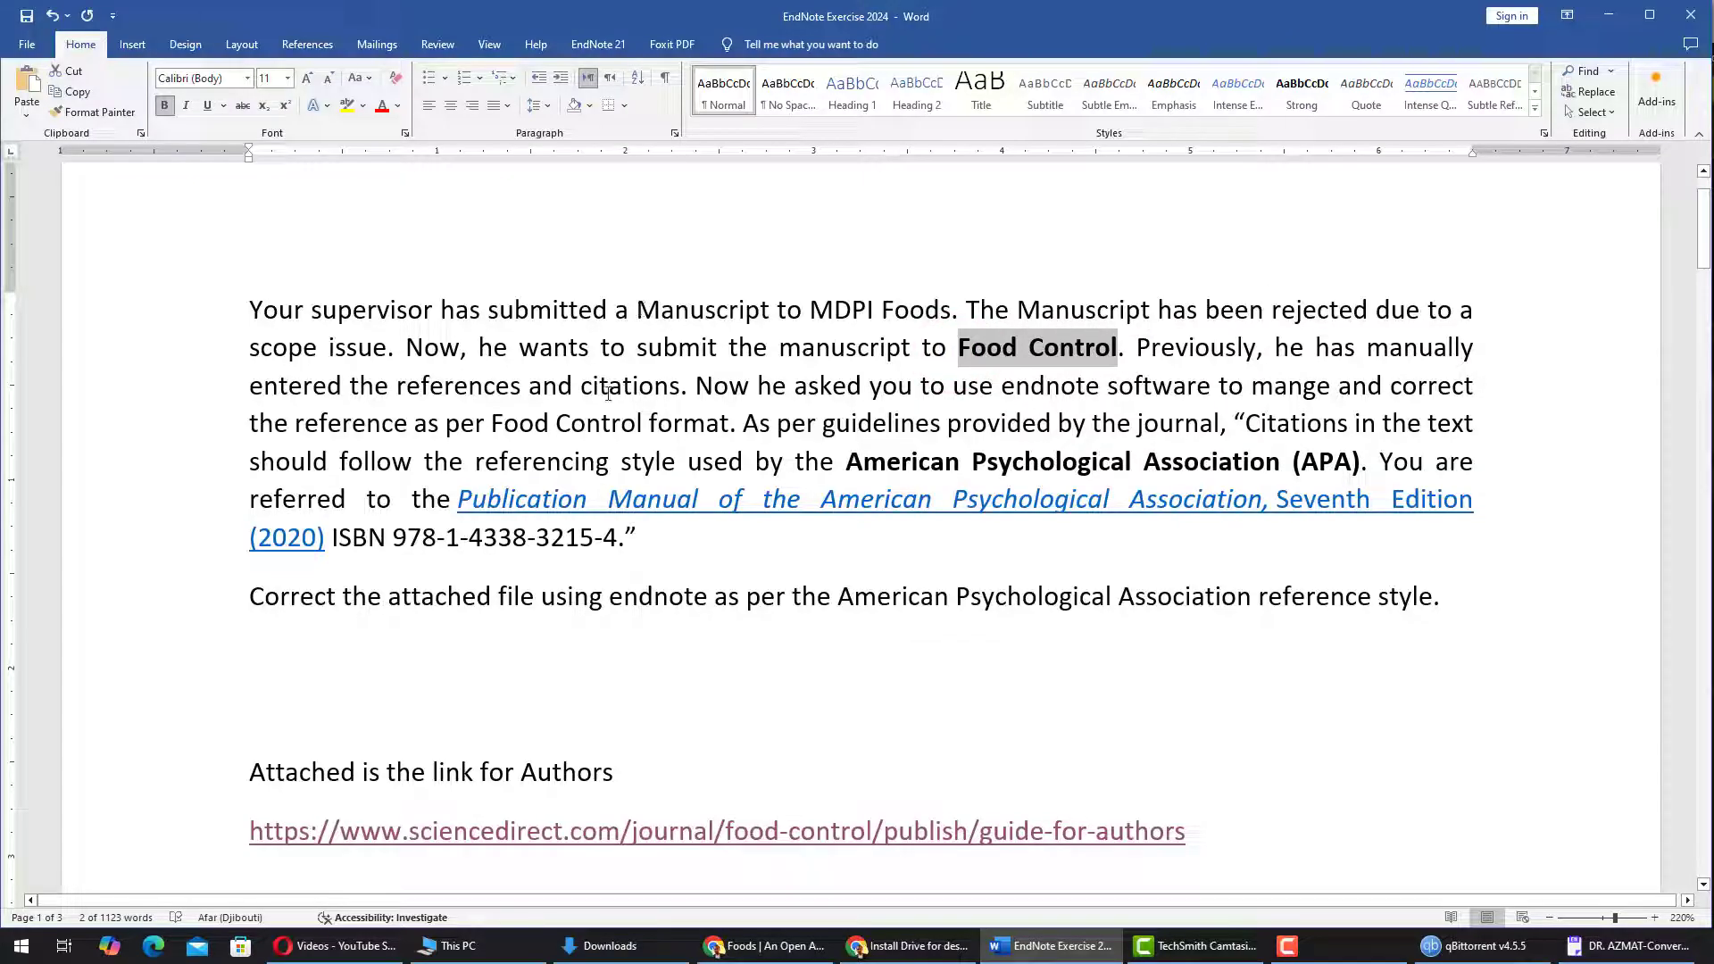
{"action": "left_click_drag", "start_coordinate": [1370, 347], "coordinate": [688, 396]}
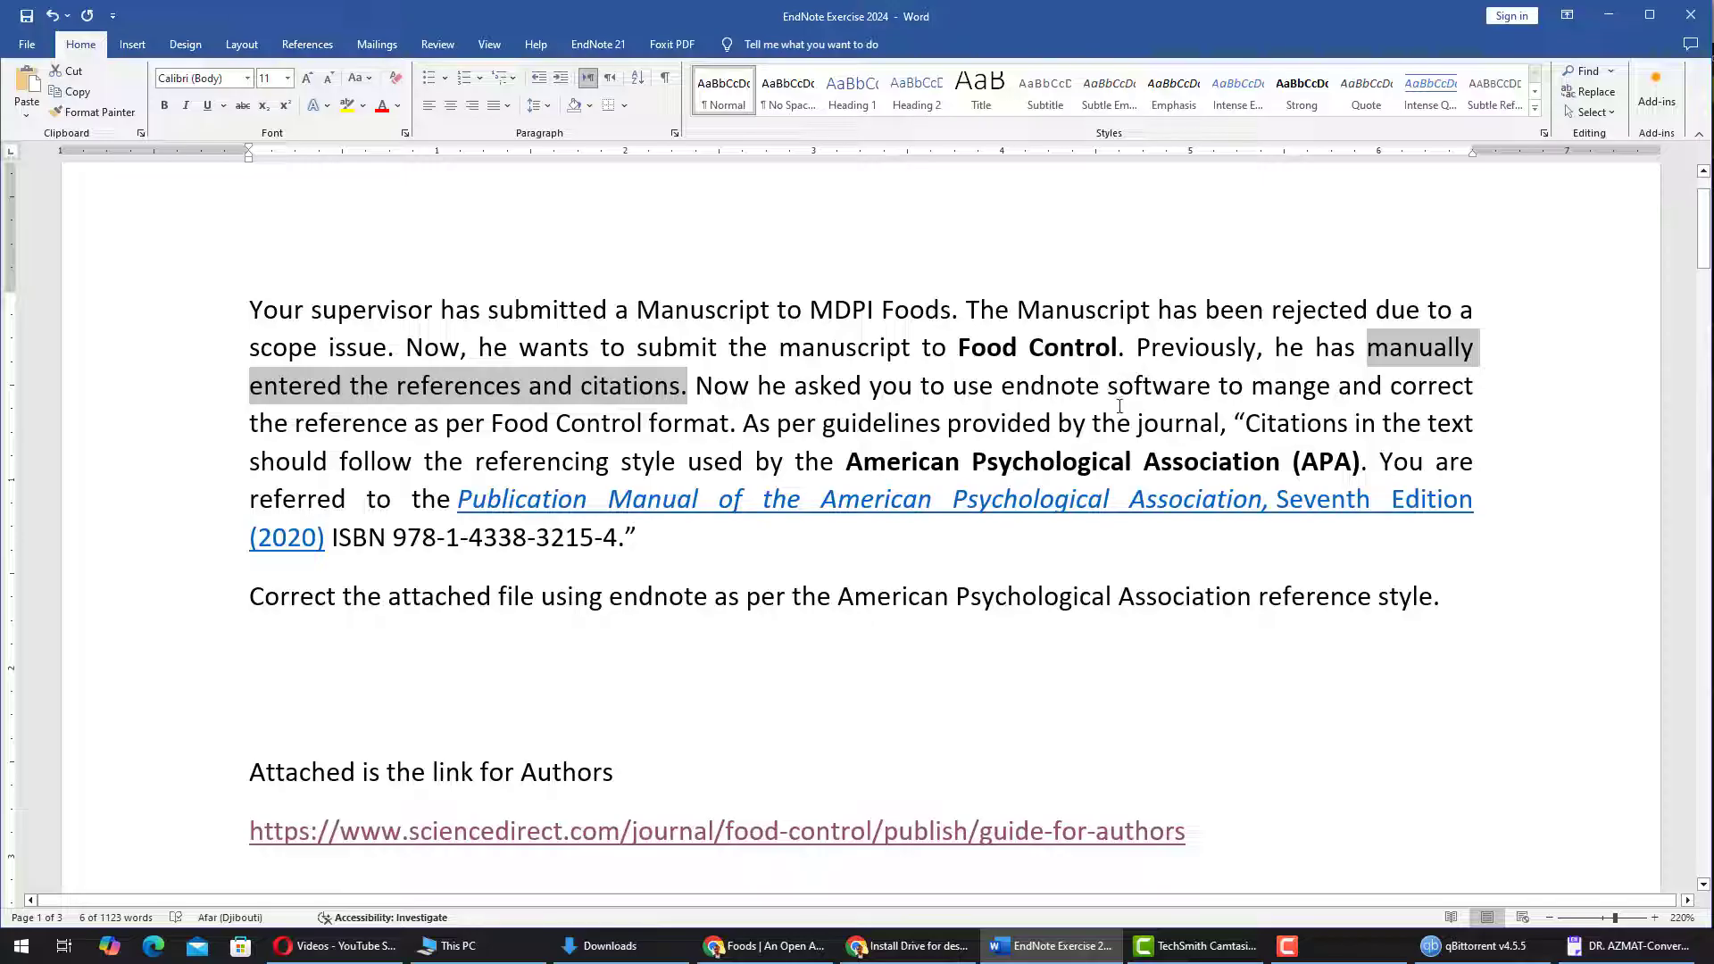
{"action": "left_click_drag", "start_coordinate": [960, 349], "coordinate": [1117, 350]}
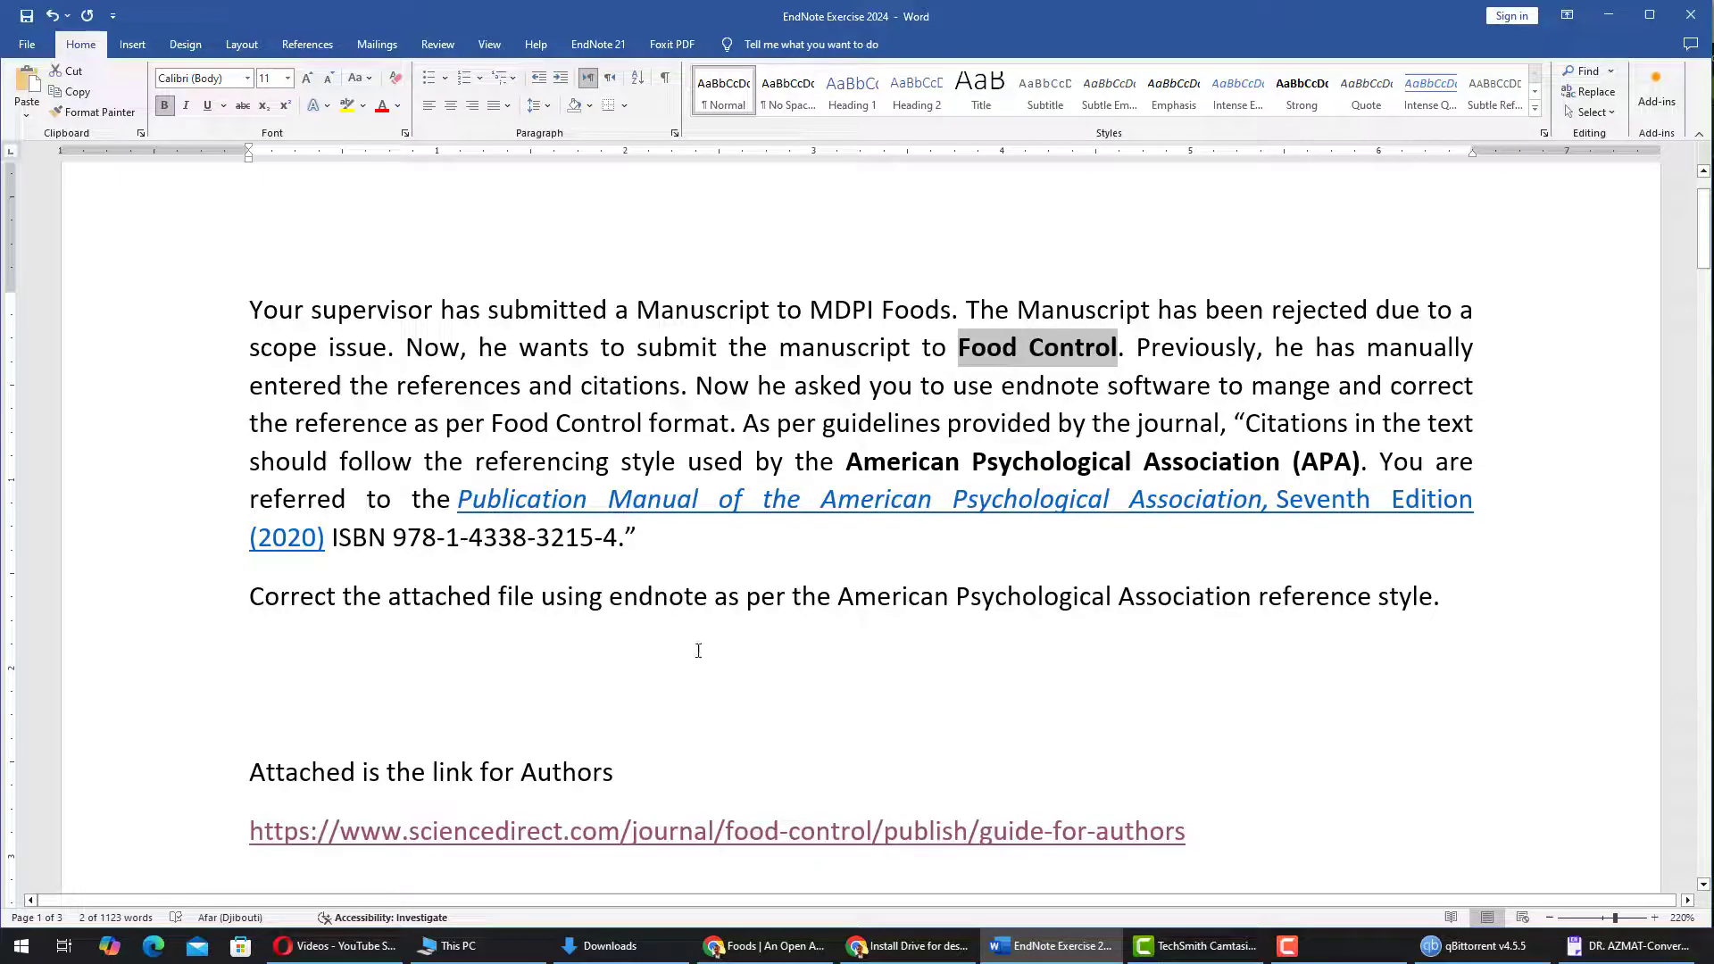
{"action": "scroll", "coordinate": [701, 650], "scroll_direction": "down", "scroll_amount": 2}
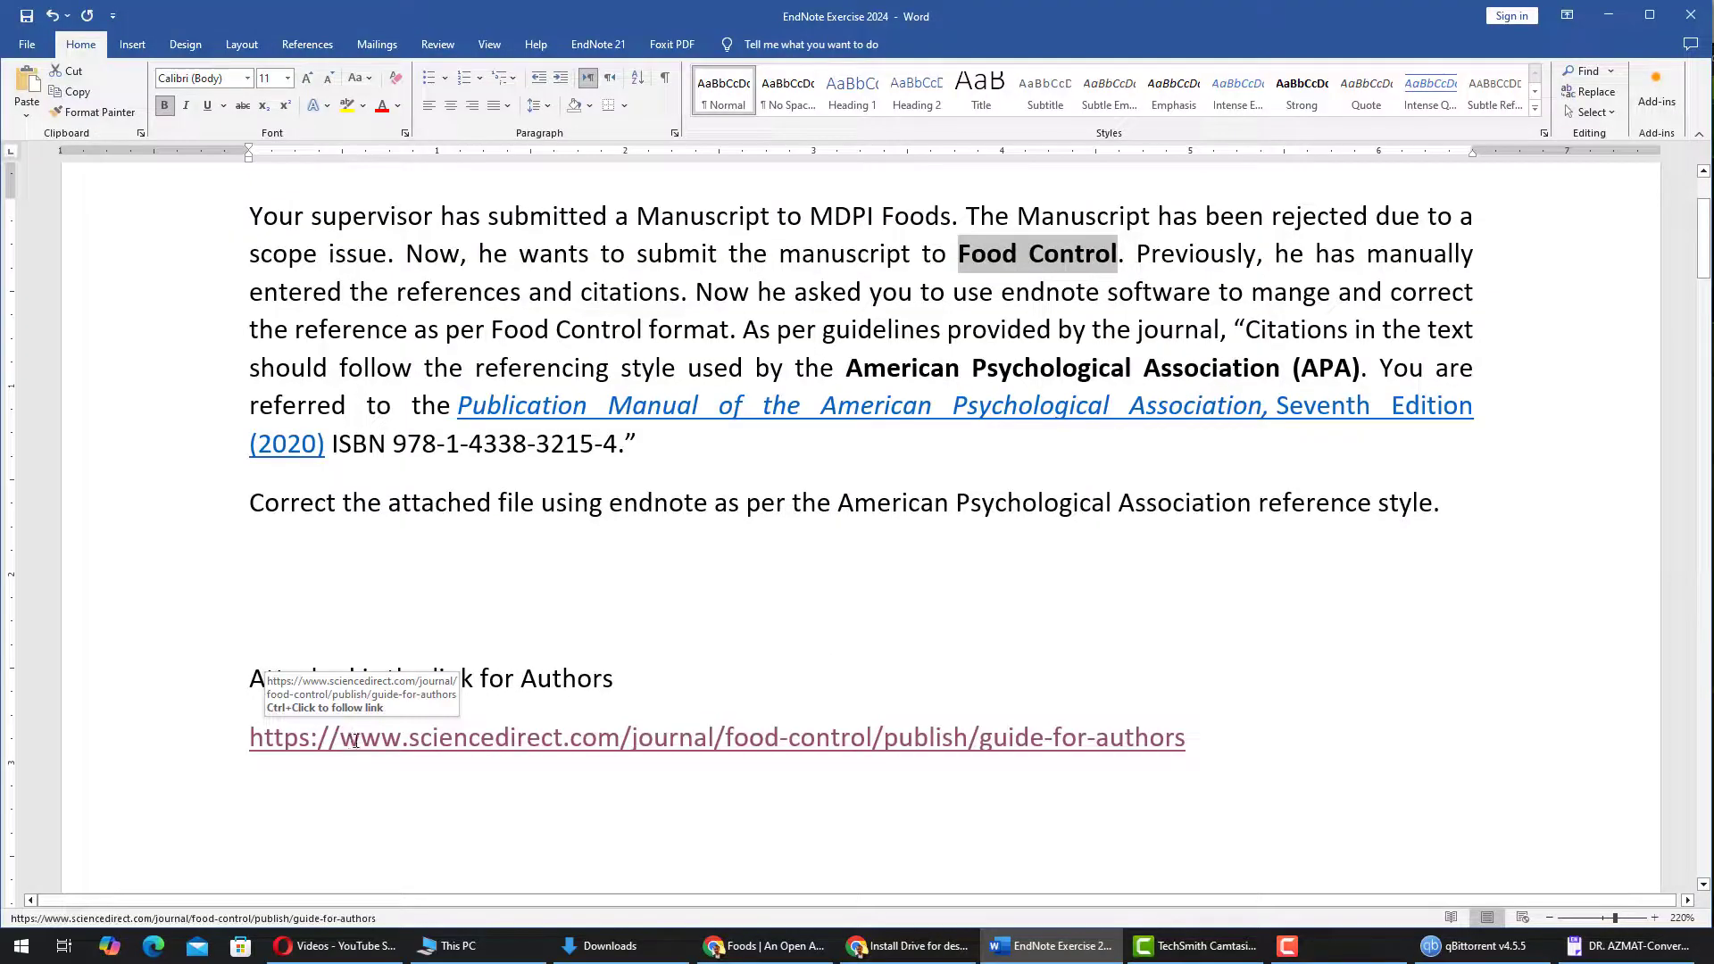
- Switch to Chrome and find the "Reference style" section in Food Control's guide for authors
{"action": "left_click", "coordinate": [765, 946]}
{"action": "left_click", "coordinate": [145, 24]}
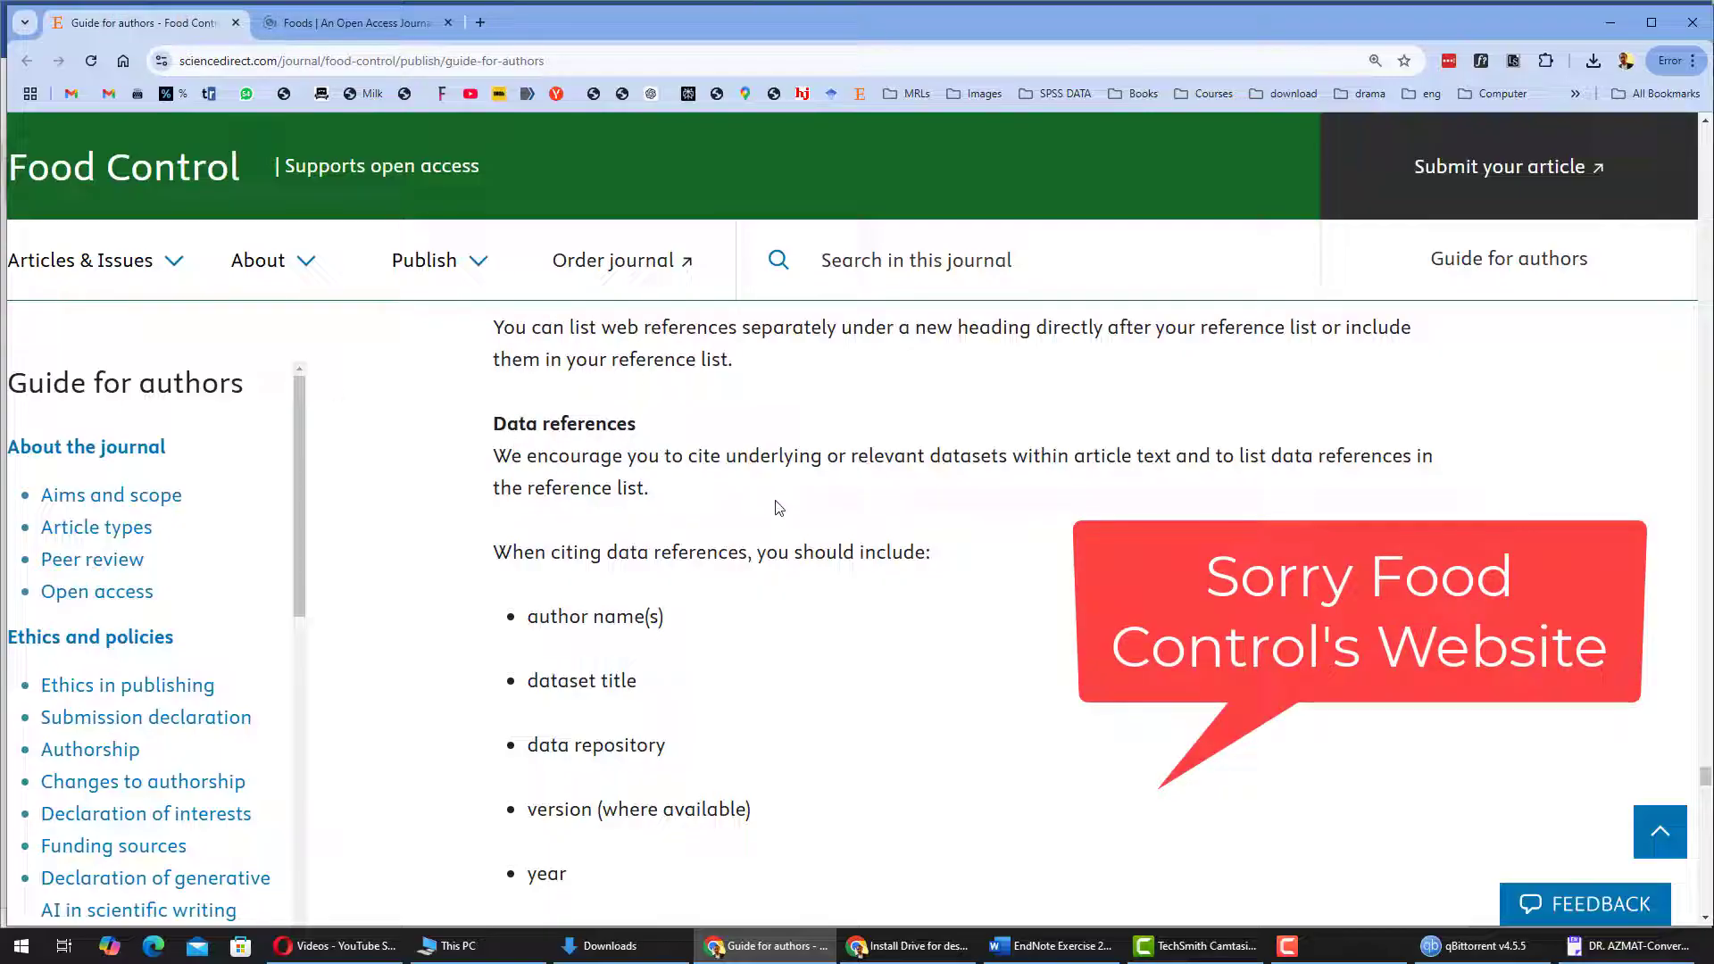
{"action": "scroll", "coordinate": [784, 502], "scroll_direction": "down", "scroll_amount": 5}
{"action": "scroll", "coordinate": [785, 478], "scroll_direction": "up", "scroll_amount": 4}
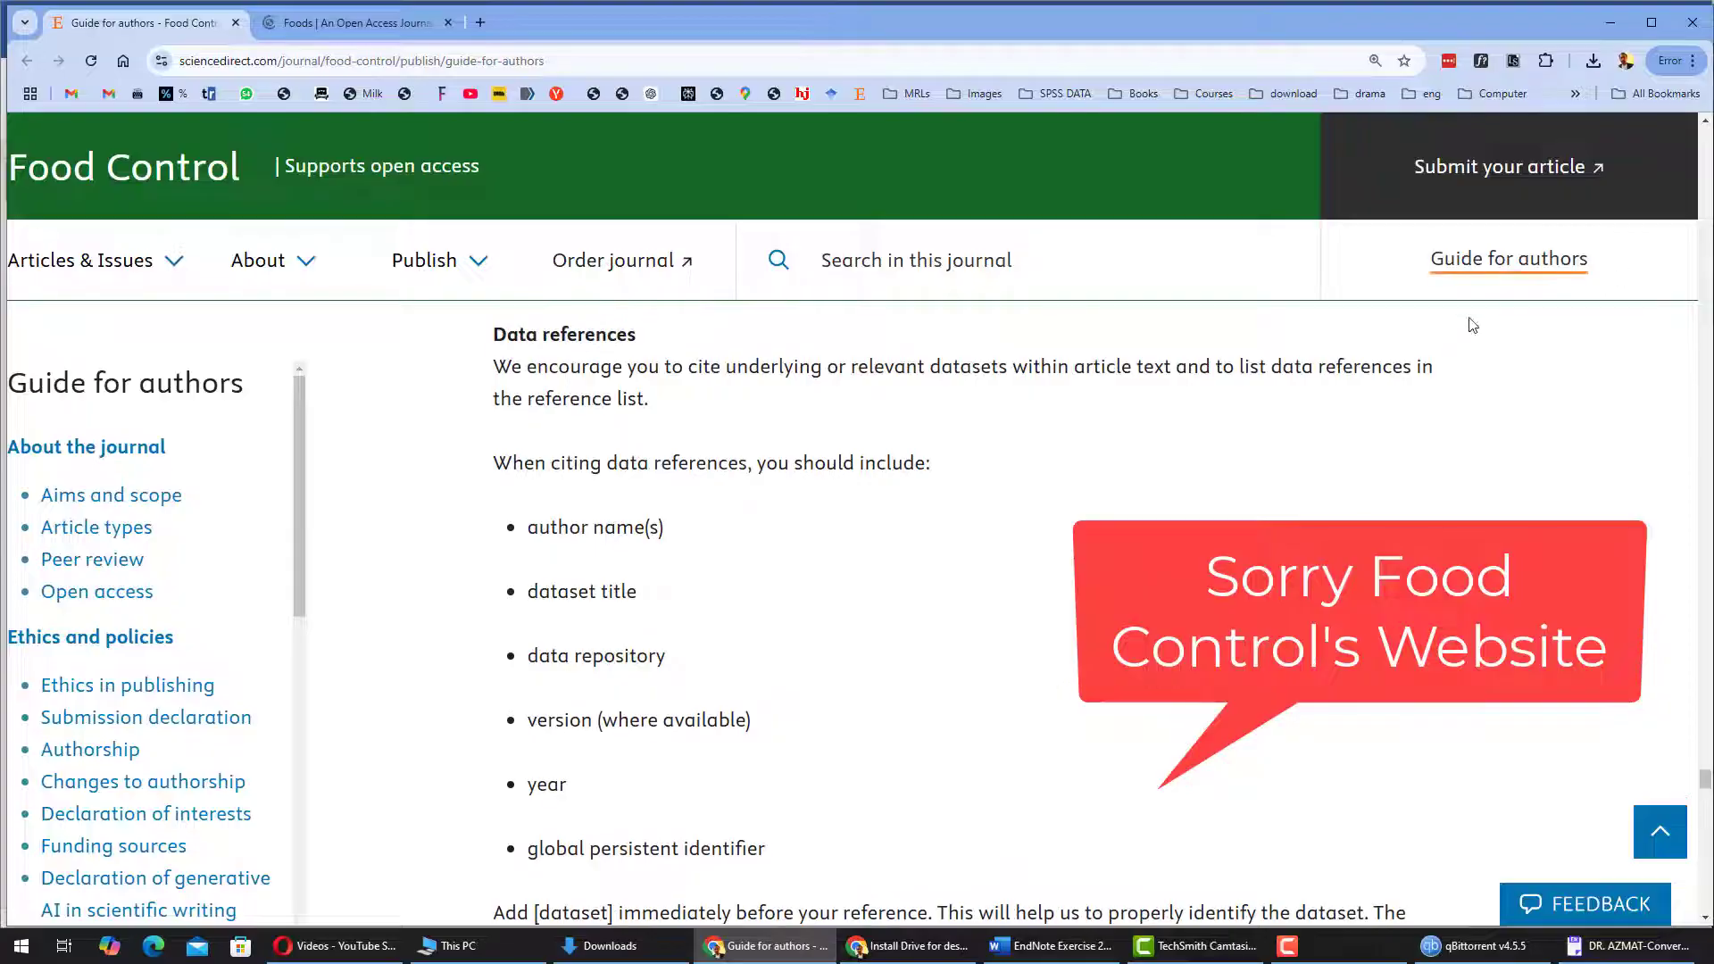
{"action": "key", "text": "ctrl+f"}
{"action": "key", "text": "Return"}
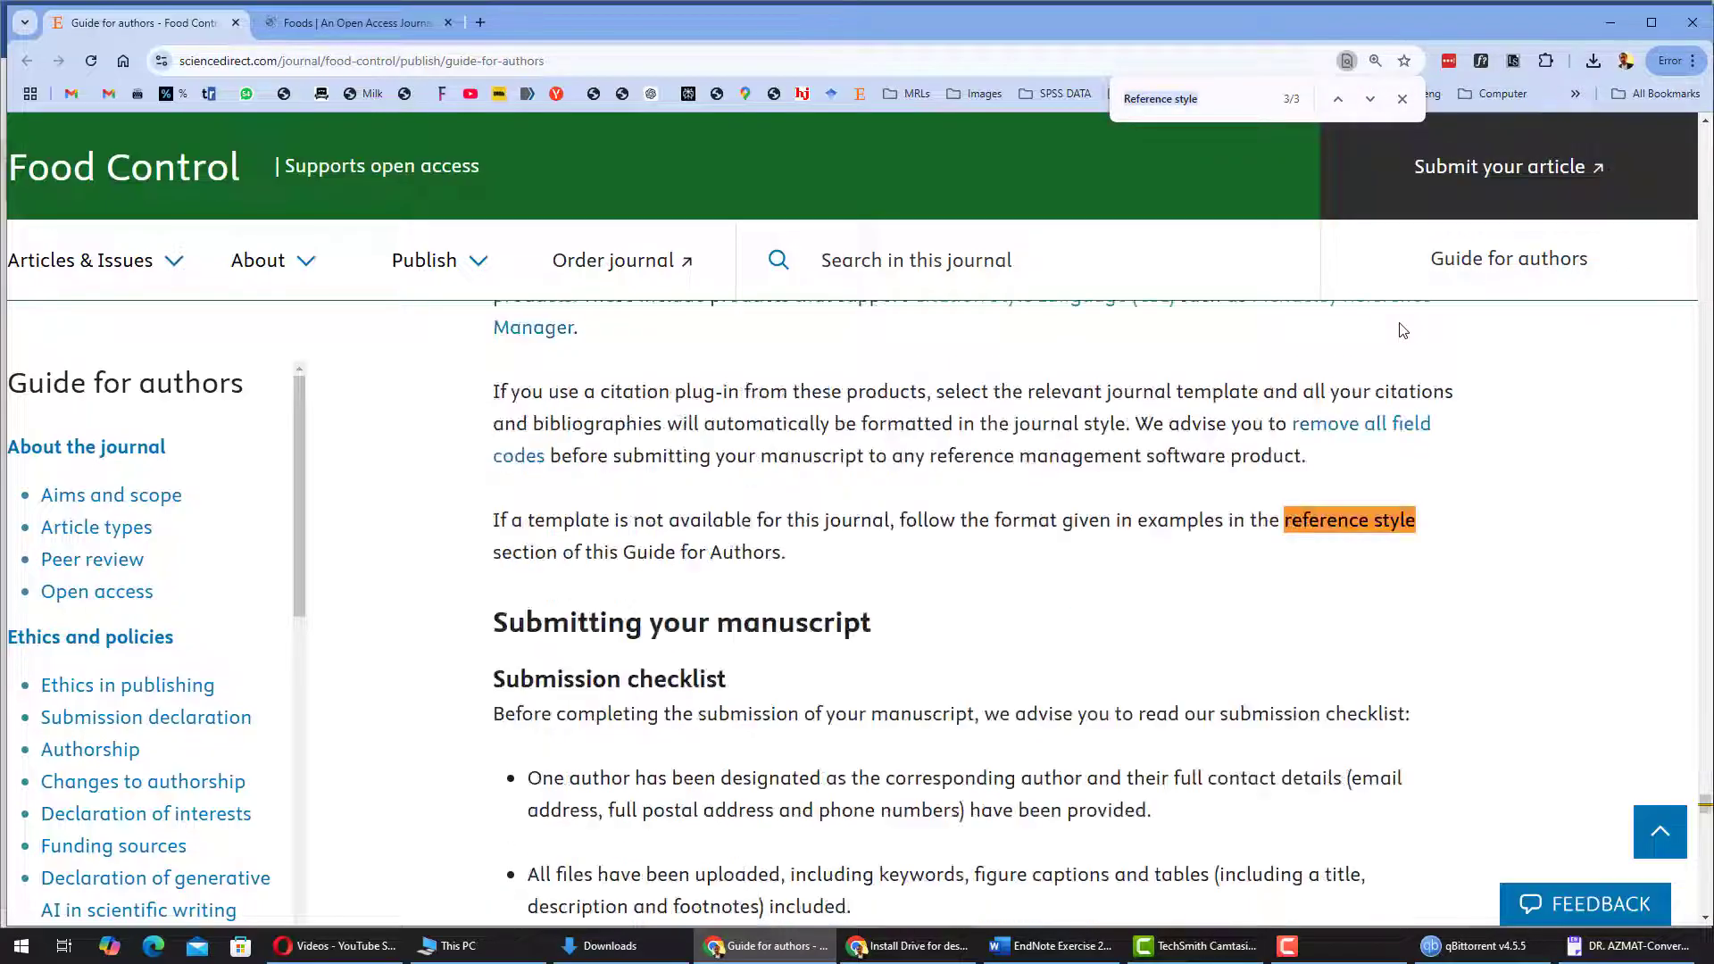
{"action": "key", "text": "Return"}
{"action": "key", "text": "Return"}
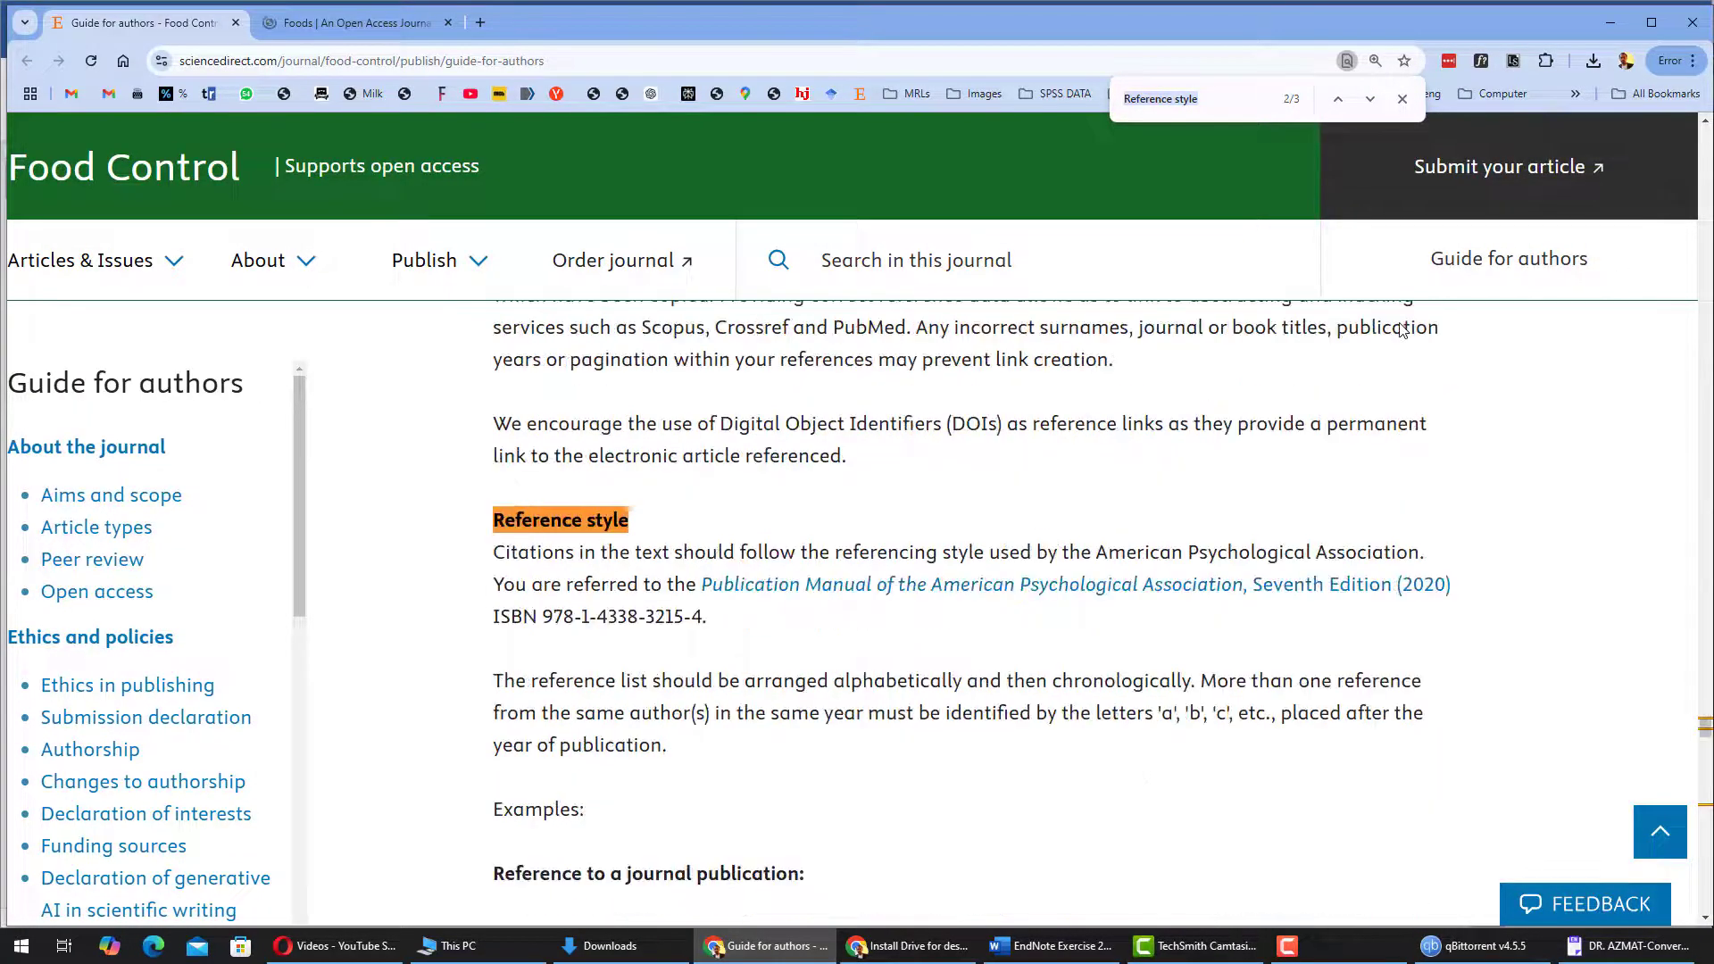
- Examine the guide's reference style requirements, including the APA publication manual and the use of DOIs
{"action": "left_click", "coordinate": [692, 586]}
{"action": "left_click_drag", "start_coordinate": [714, 587], "coordinate": [1056, 585]}
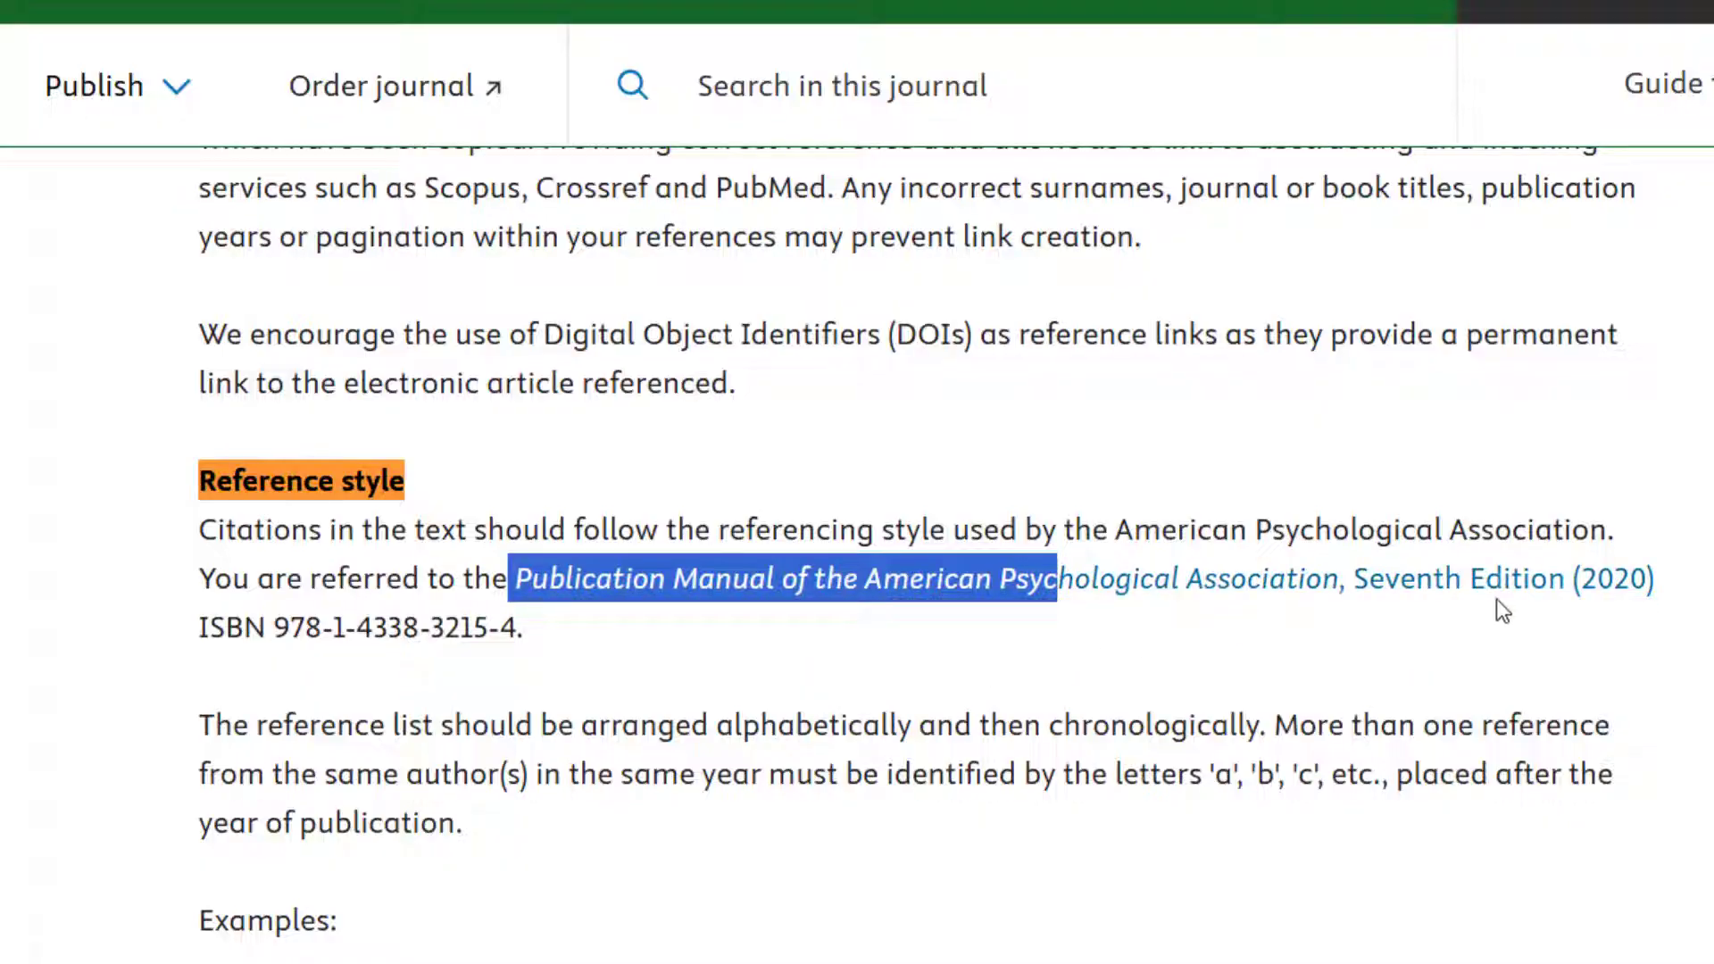
{"action": "left_click_drag", "start_coordinate": [473, 337], "coordinate": [745, 386]}
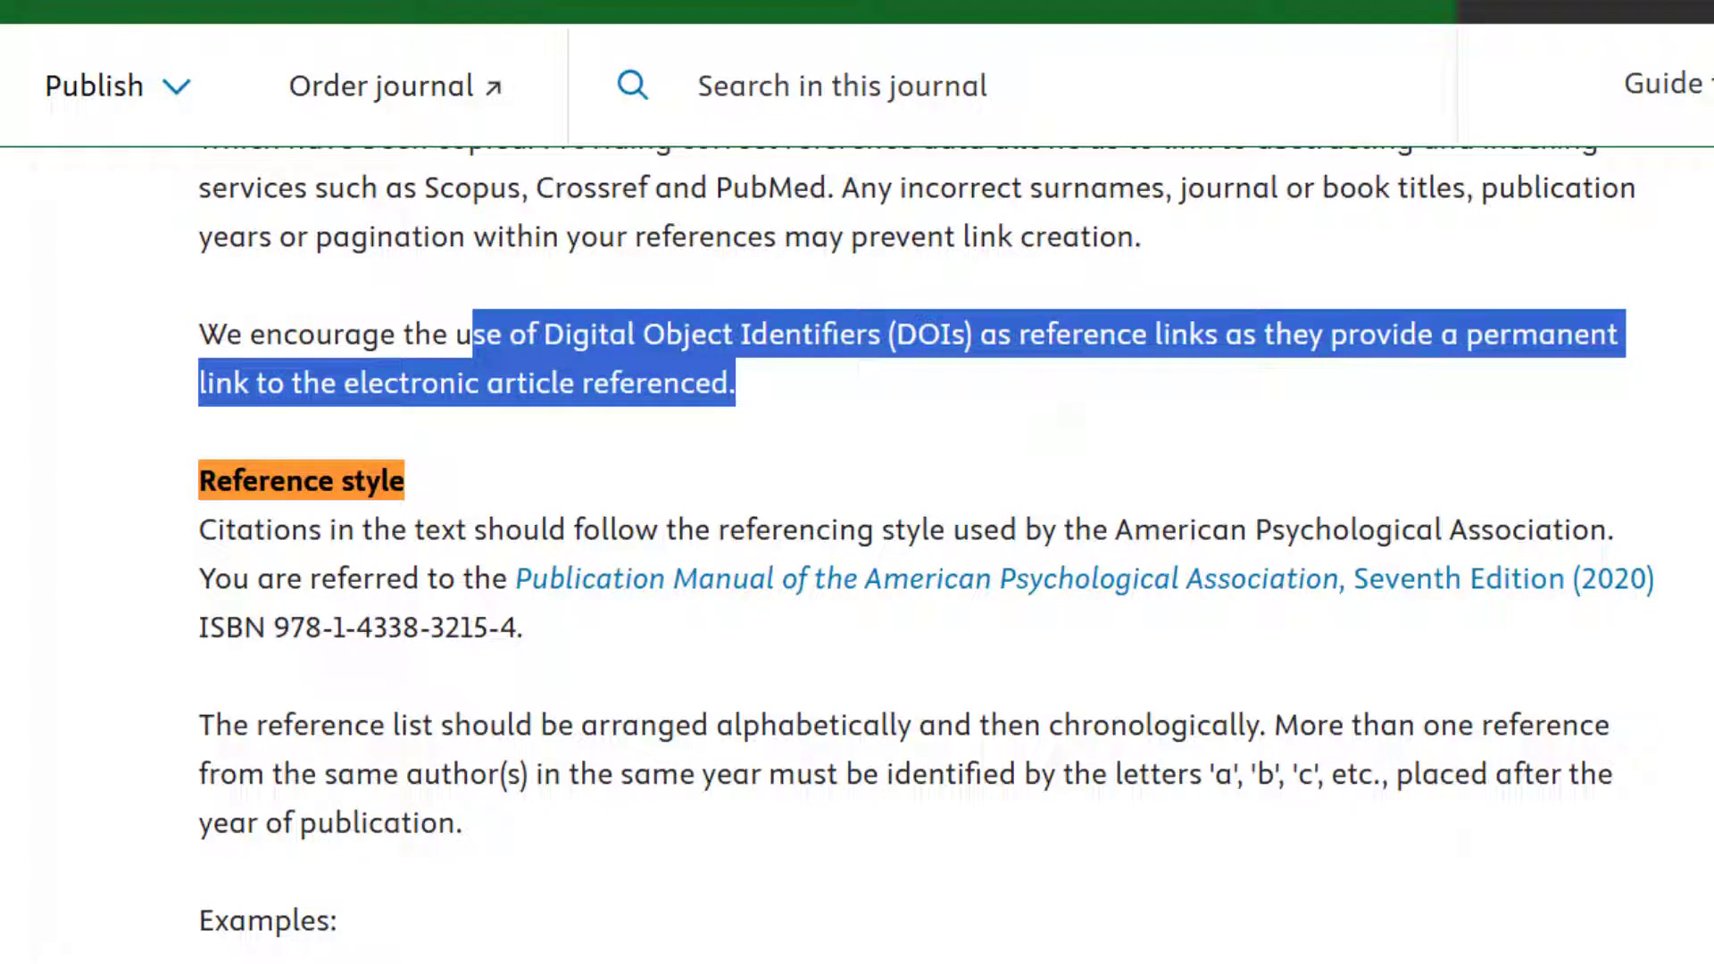
{"action": "left_click", "coordinate": [490, 468]}
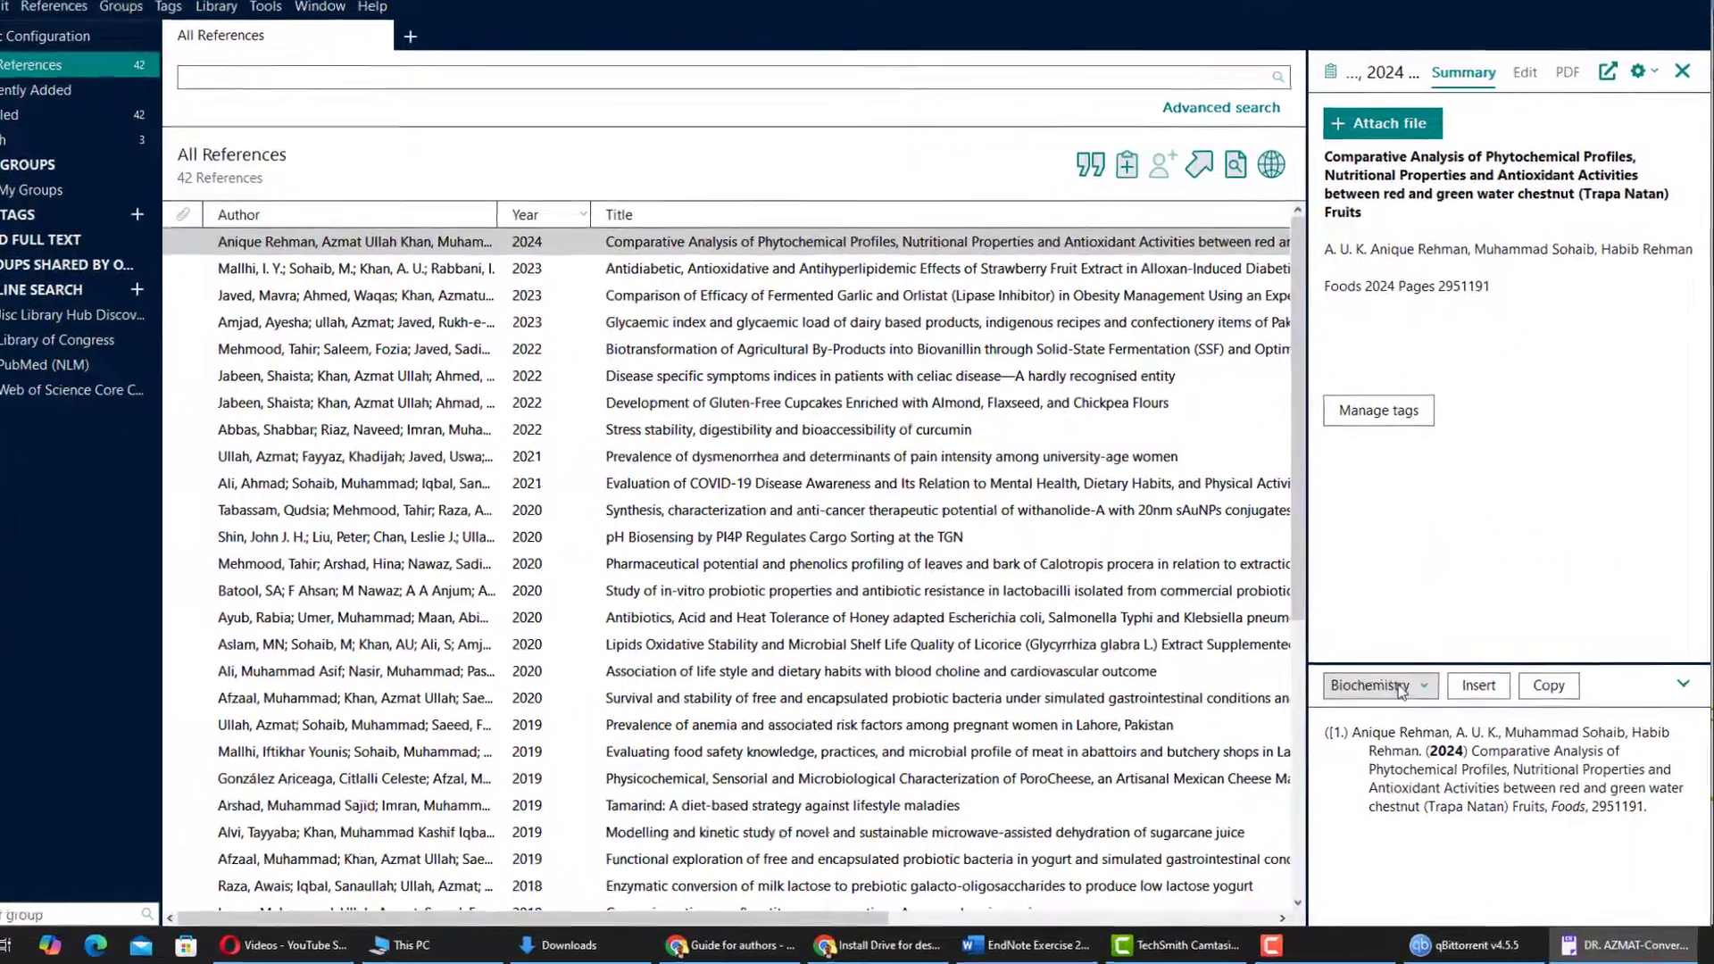
- Search EndNote's output styles for "amer"
{"action": "left_click", "coordinate": [1400, 691]}
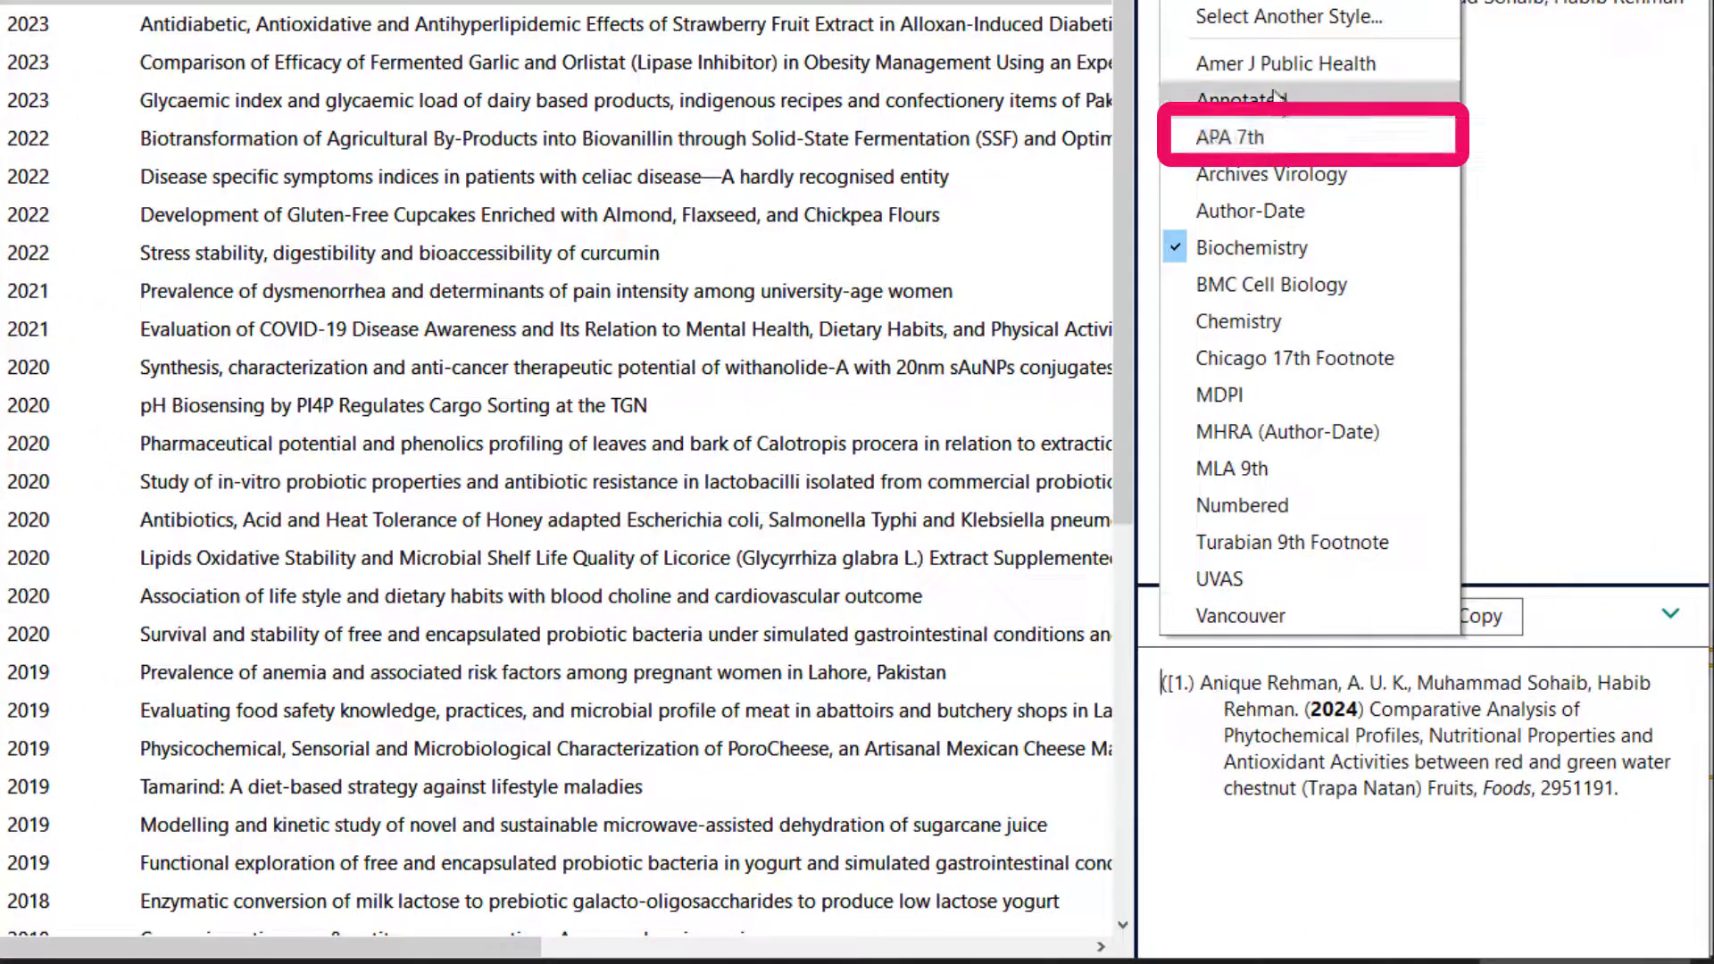
{"action": "left_click", "coordinate": [1418, 24]}
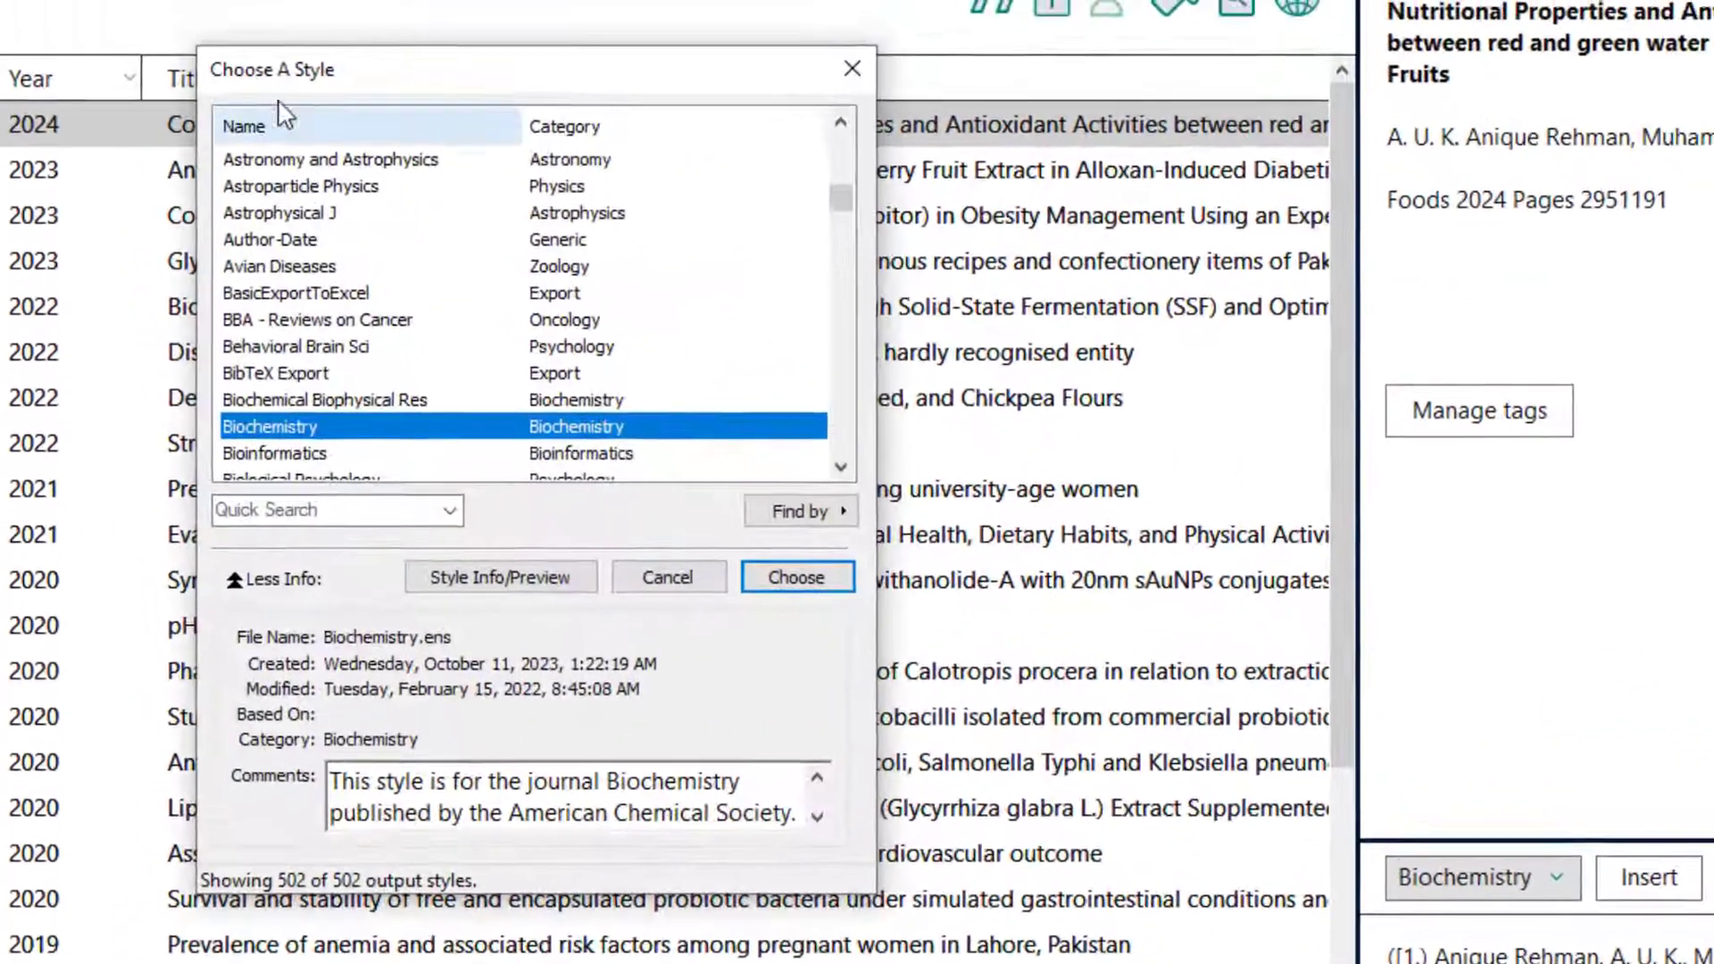
{"action": "left_click", "coordinate": [331, 505]}
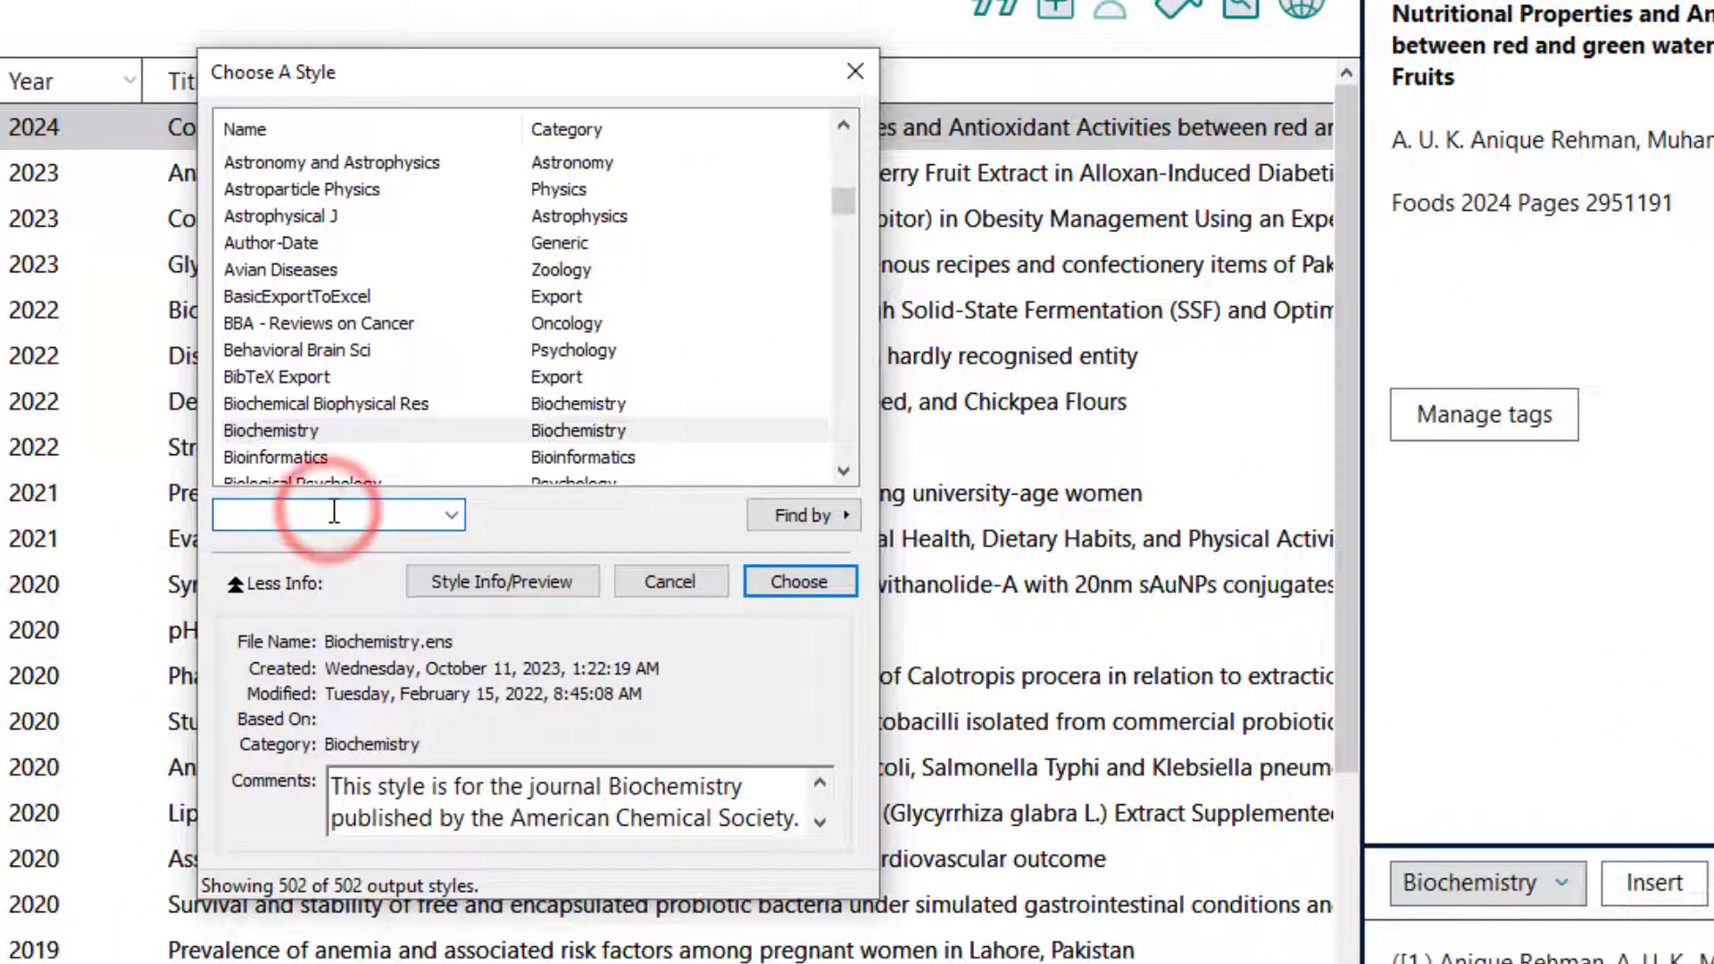
{"action": "type", "text": "amer"}
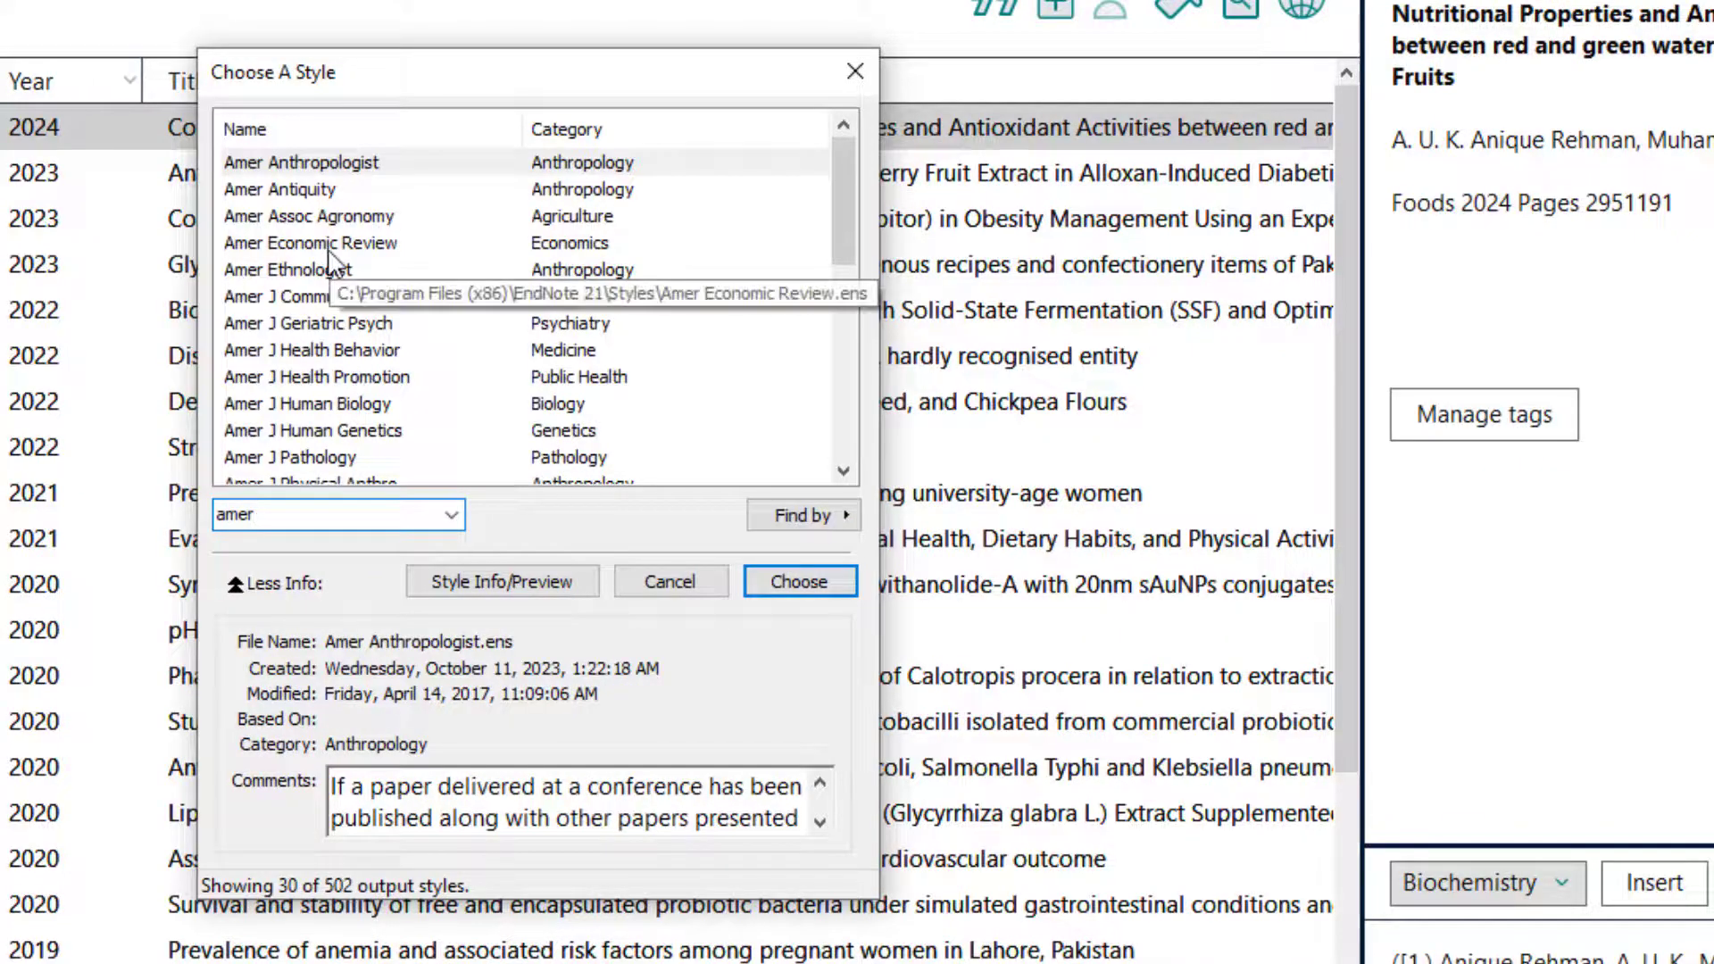
{"action": "scroll", "coordinate": [330, 344], "scroll_direction": "down", "scroll_amount": 6}
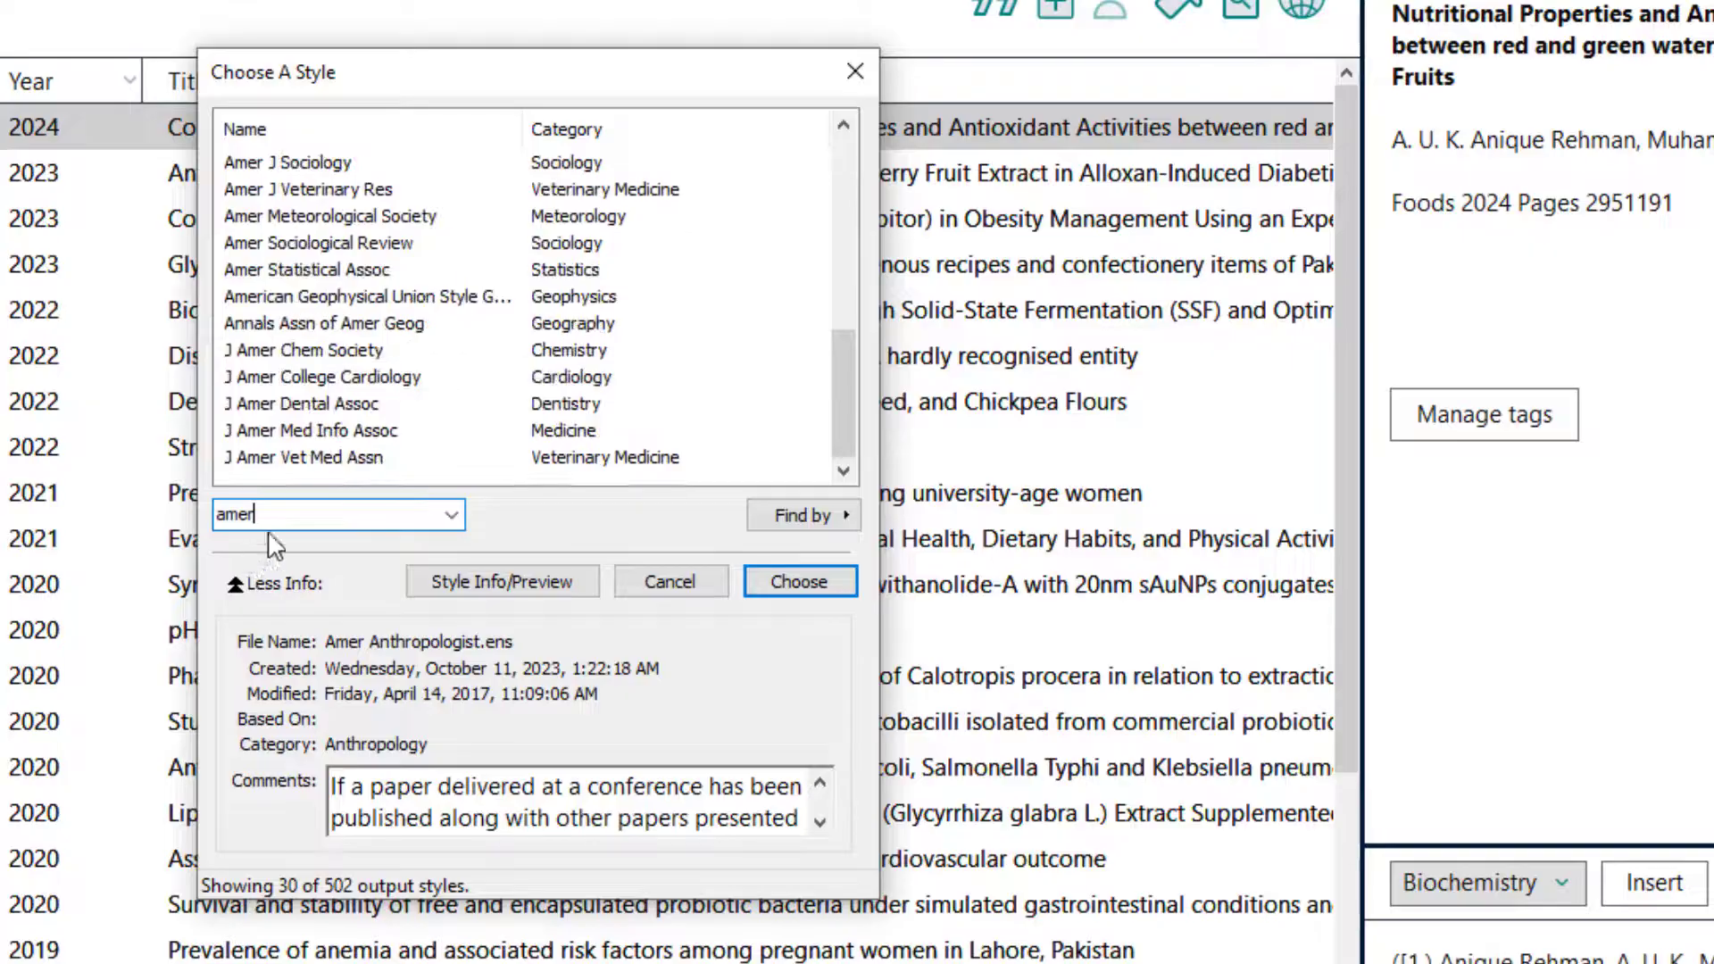
{"action": "left_click", "coordinate": [855, 71]}
- Set the EndNote library's output style to APA 7th and minimize EndNote
{"action": "left_click", "coordinate": [1464, 883]}
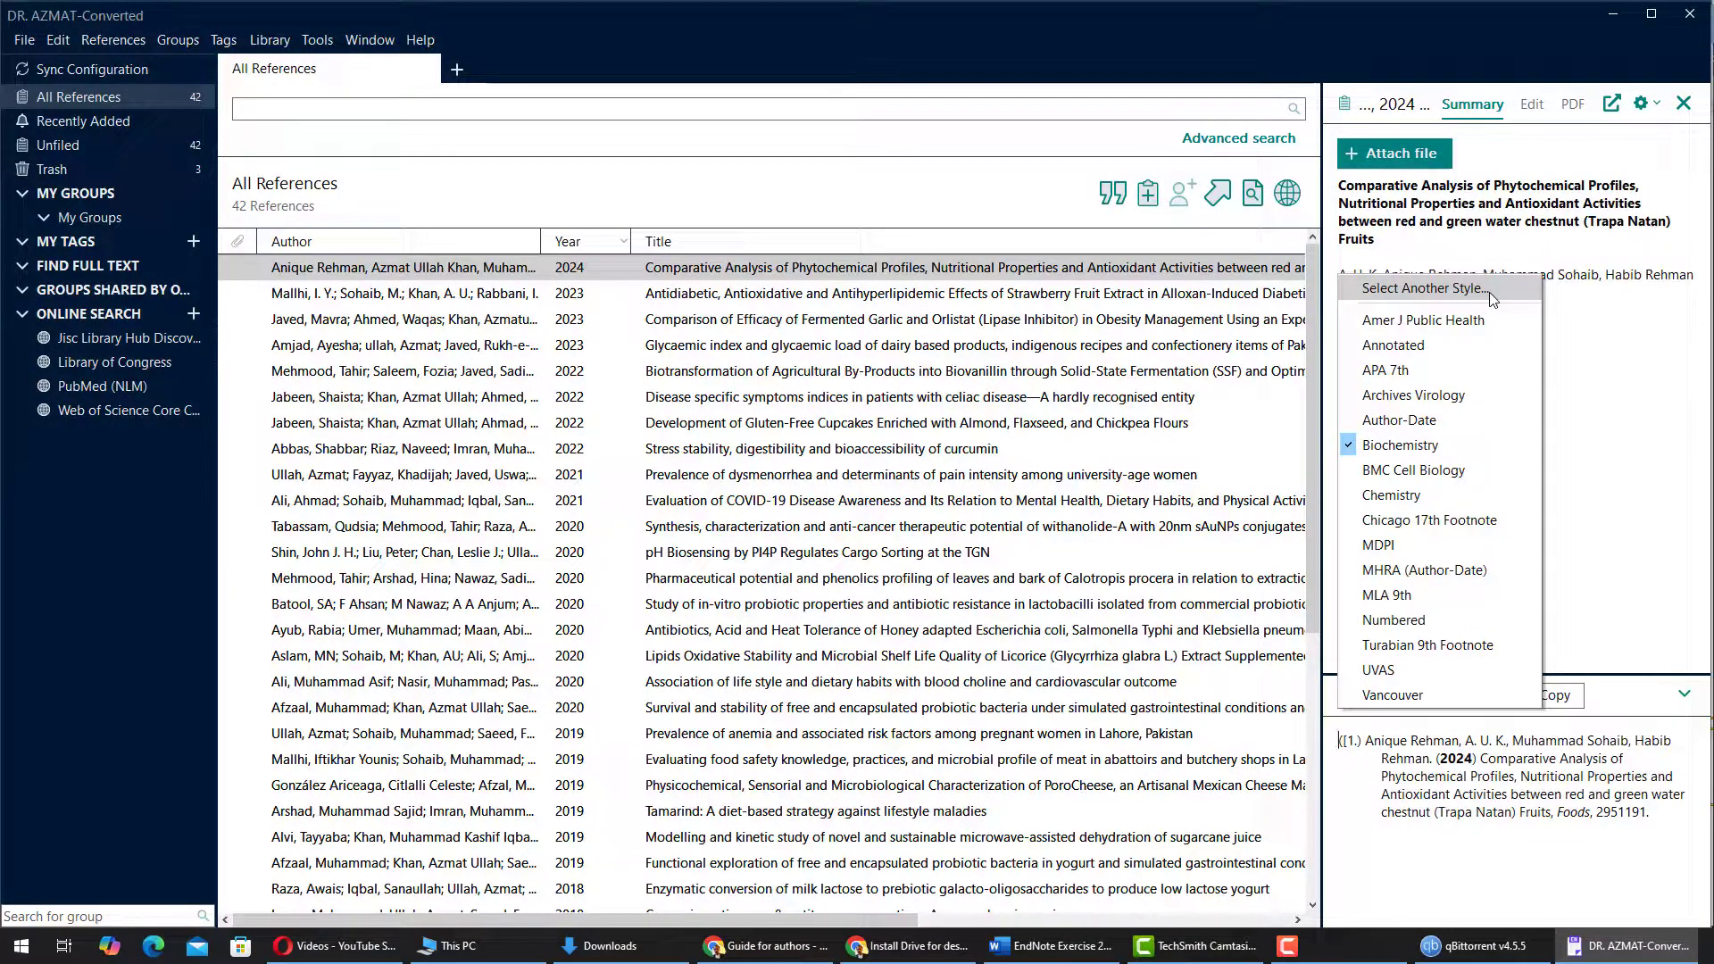
{"action": "left_click", "coordinate": [1425, 371]}
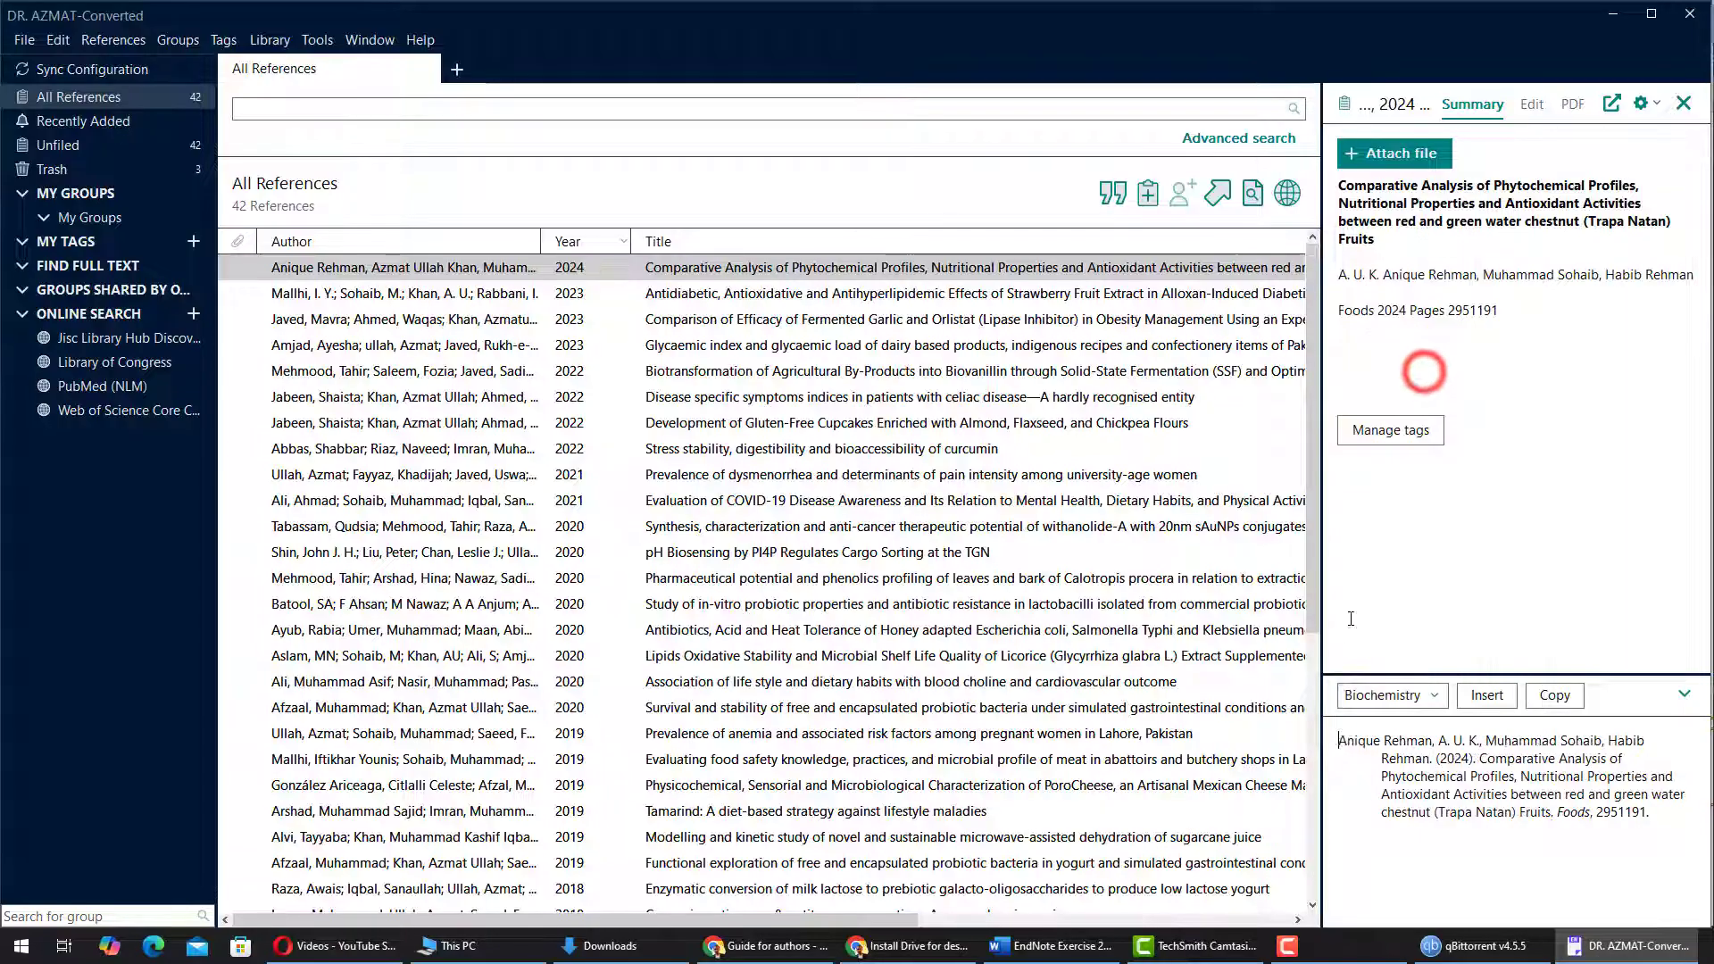
{"action": "left_click", "coordinate": [1612, 15]}
- Switch to the Word exercise document and examine the numbered citations in the Introduction and the entries in the References list
{"action": "left_click", "coordinate": [1052, 946]}
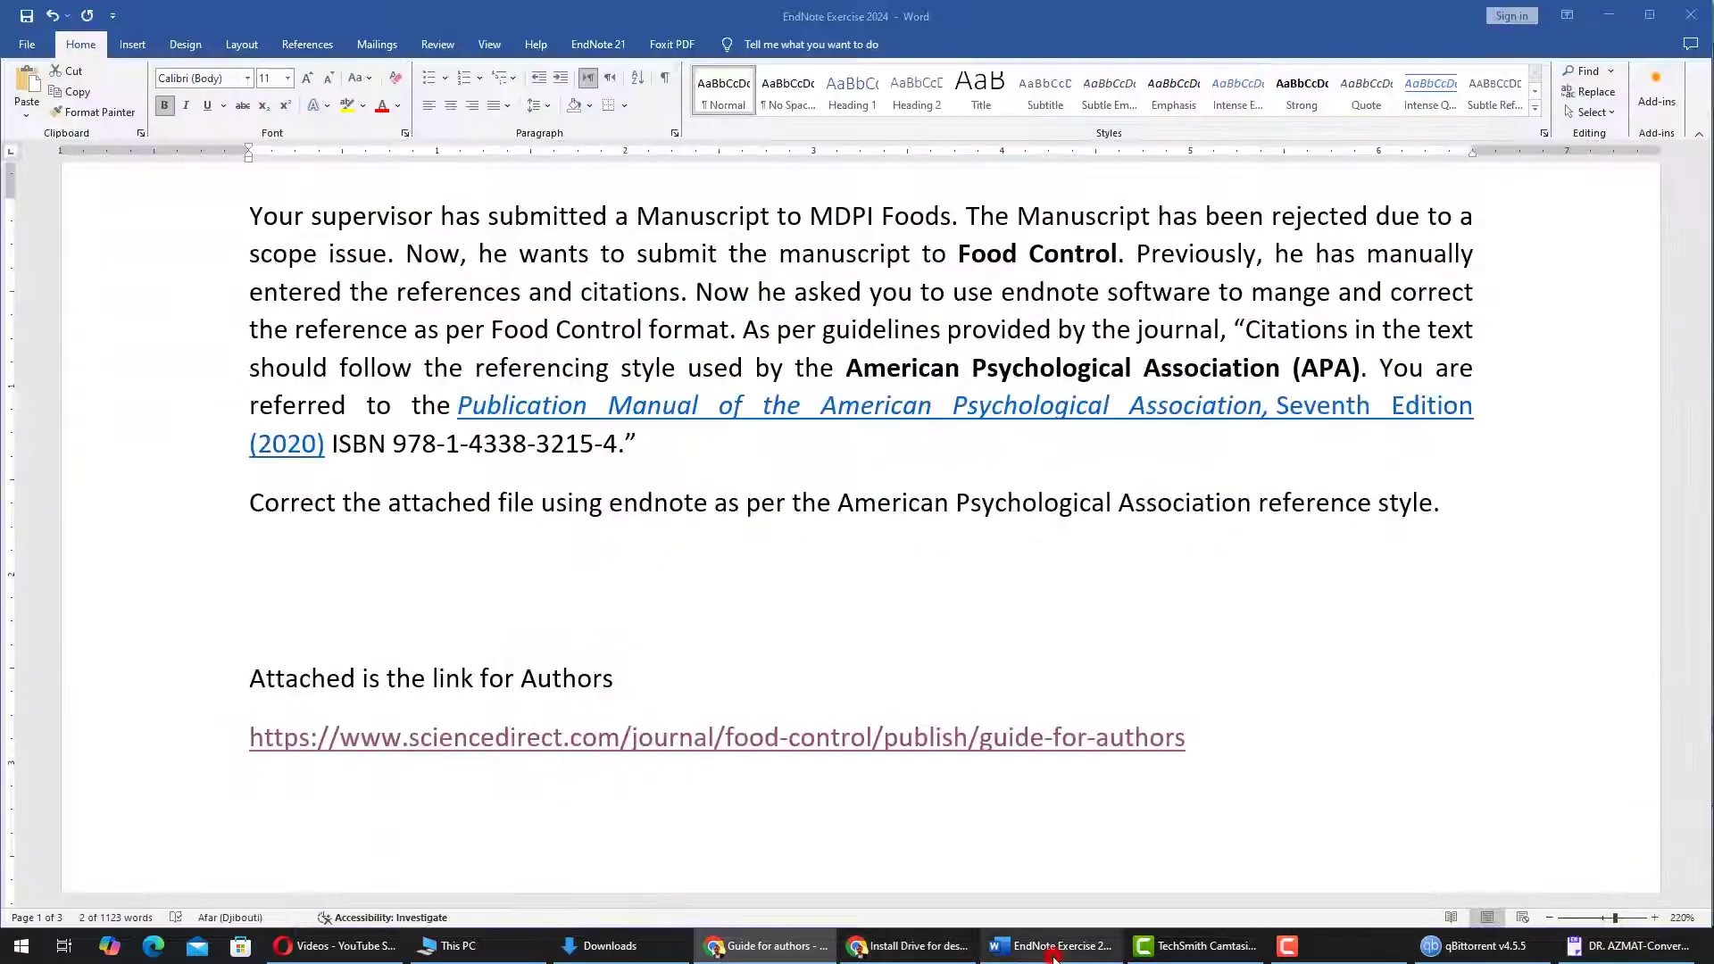
{"action": "scroll", "coordinate": [528, 525], "scroll_direction": "down", "scroll_amount": 20}
{"action": "scroll", "coordinate": [545, 619], "scroll_direction": "up", "scroll_amount": 3}
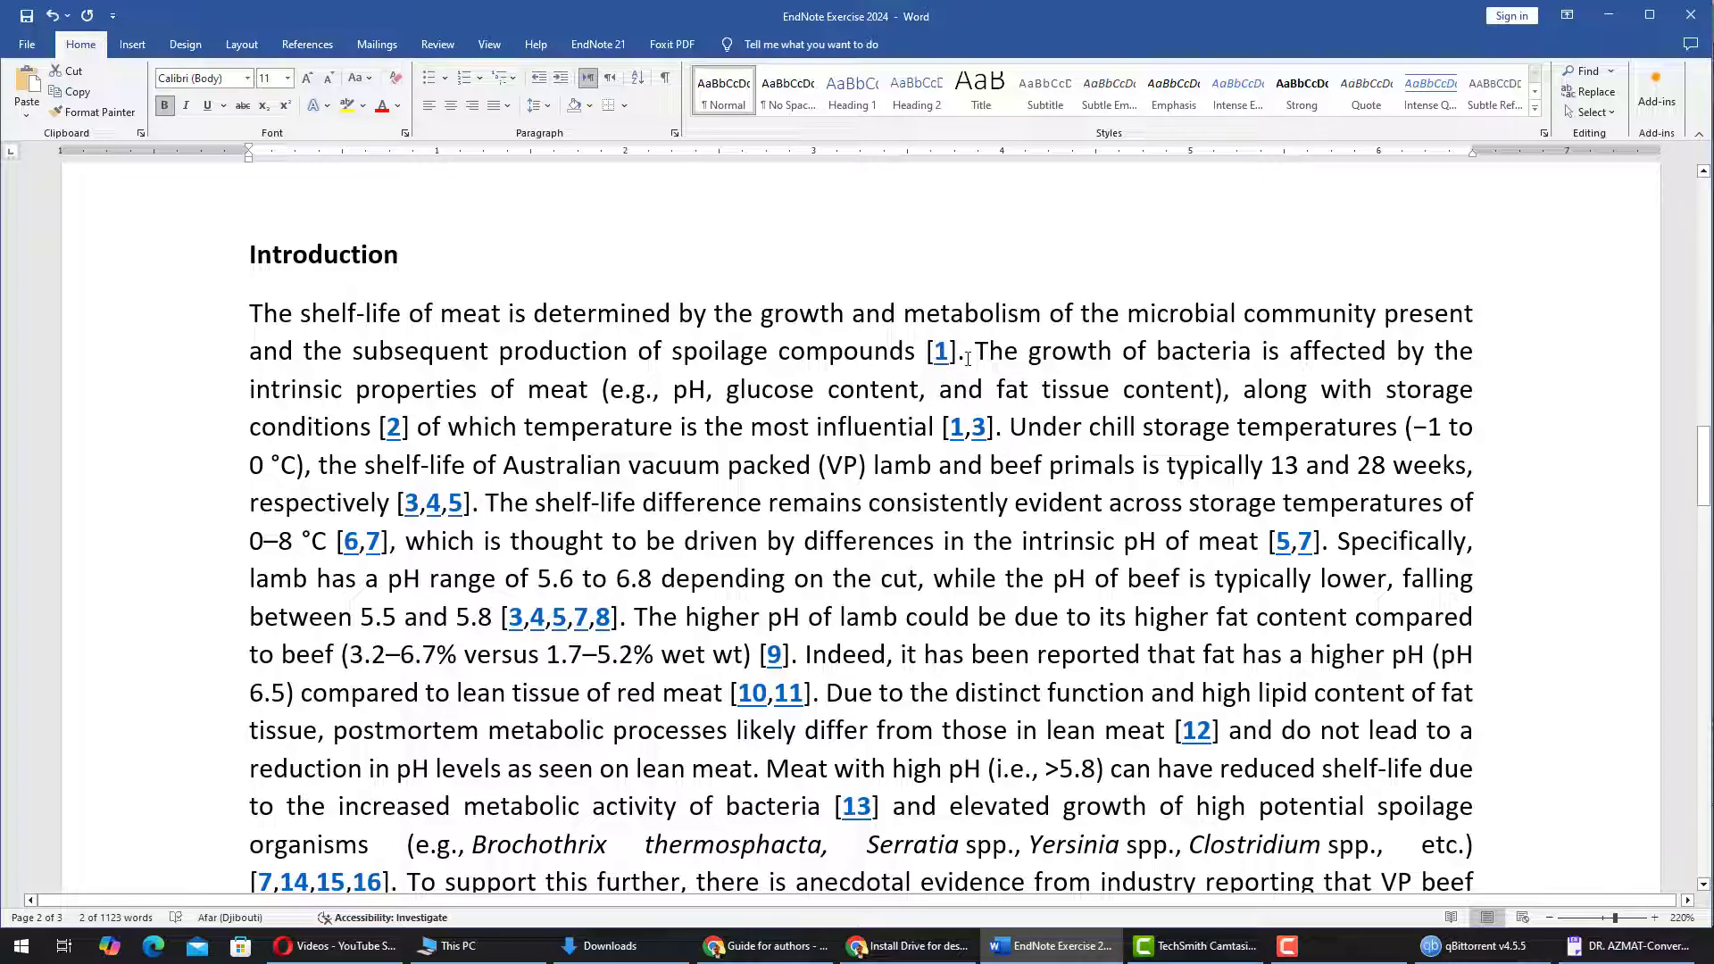
{"action": "scroll", "coordinate": [689, 588], "scroll_direction": "down", "scroll_amount": 15}
{"action": "scroll", "coordinate": [690, 587], "scroll_direction": "up", "scroll_amount": 3}
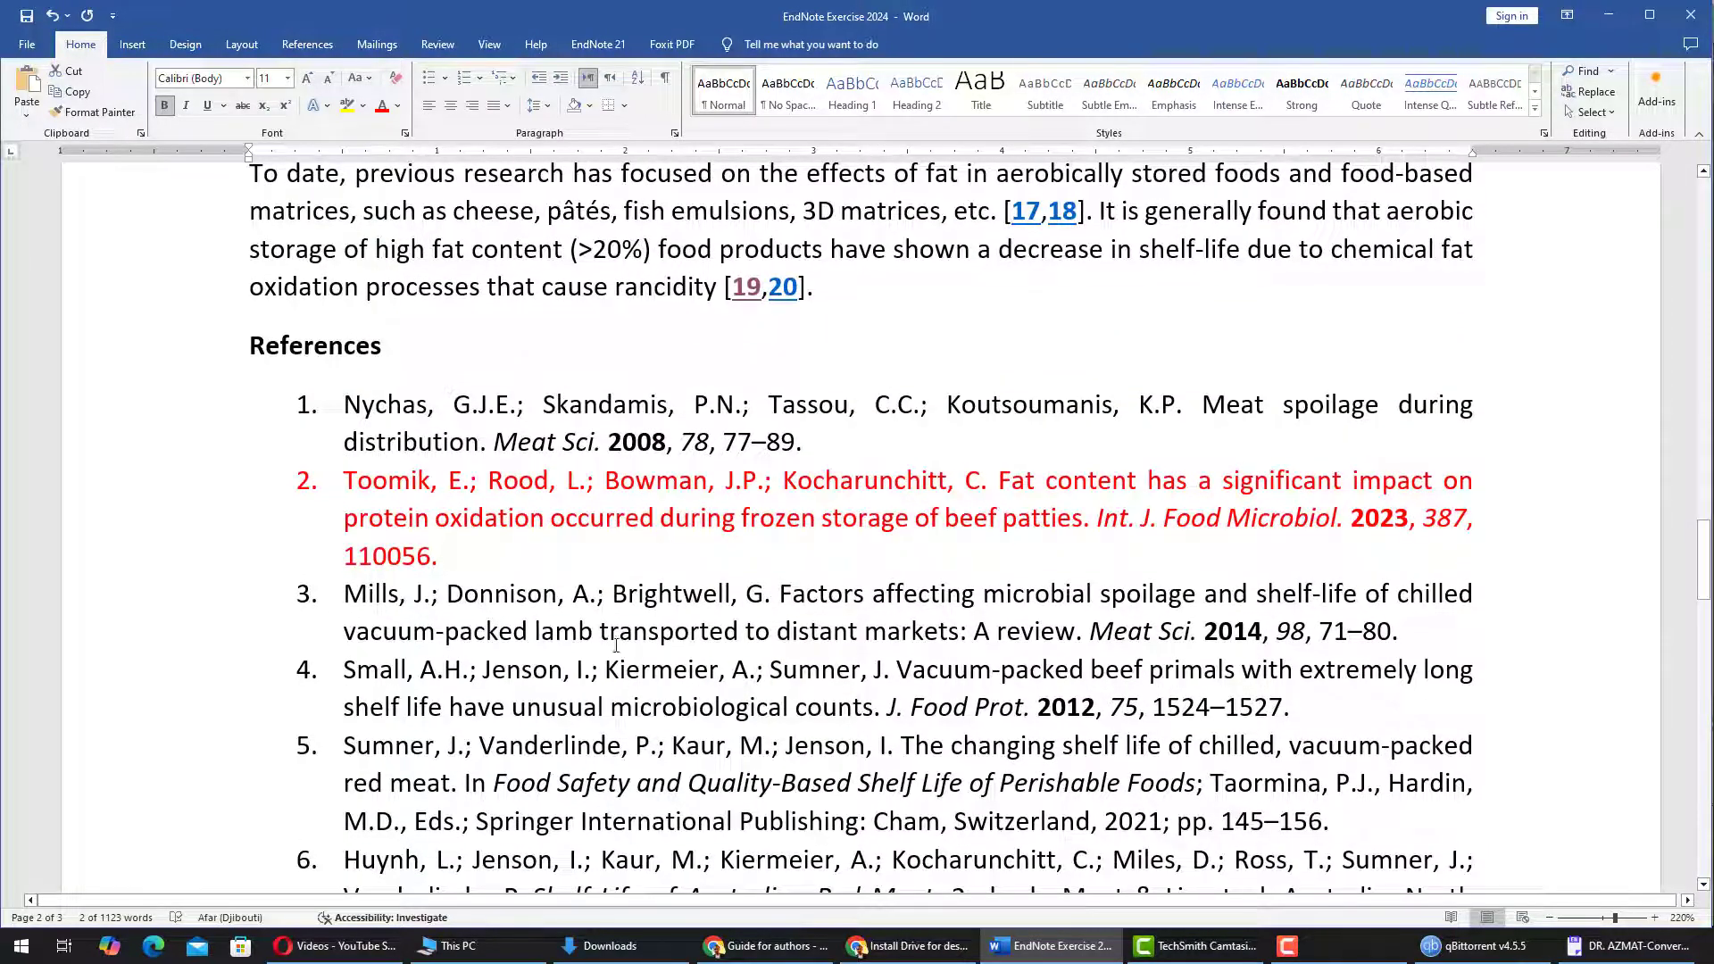
{"action": "scroll", "coordinate": [665, 587], "scroll_direction": "down", "scroll_amount": 20}
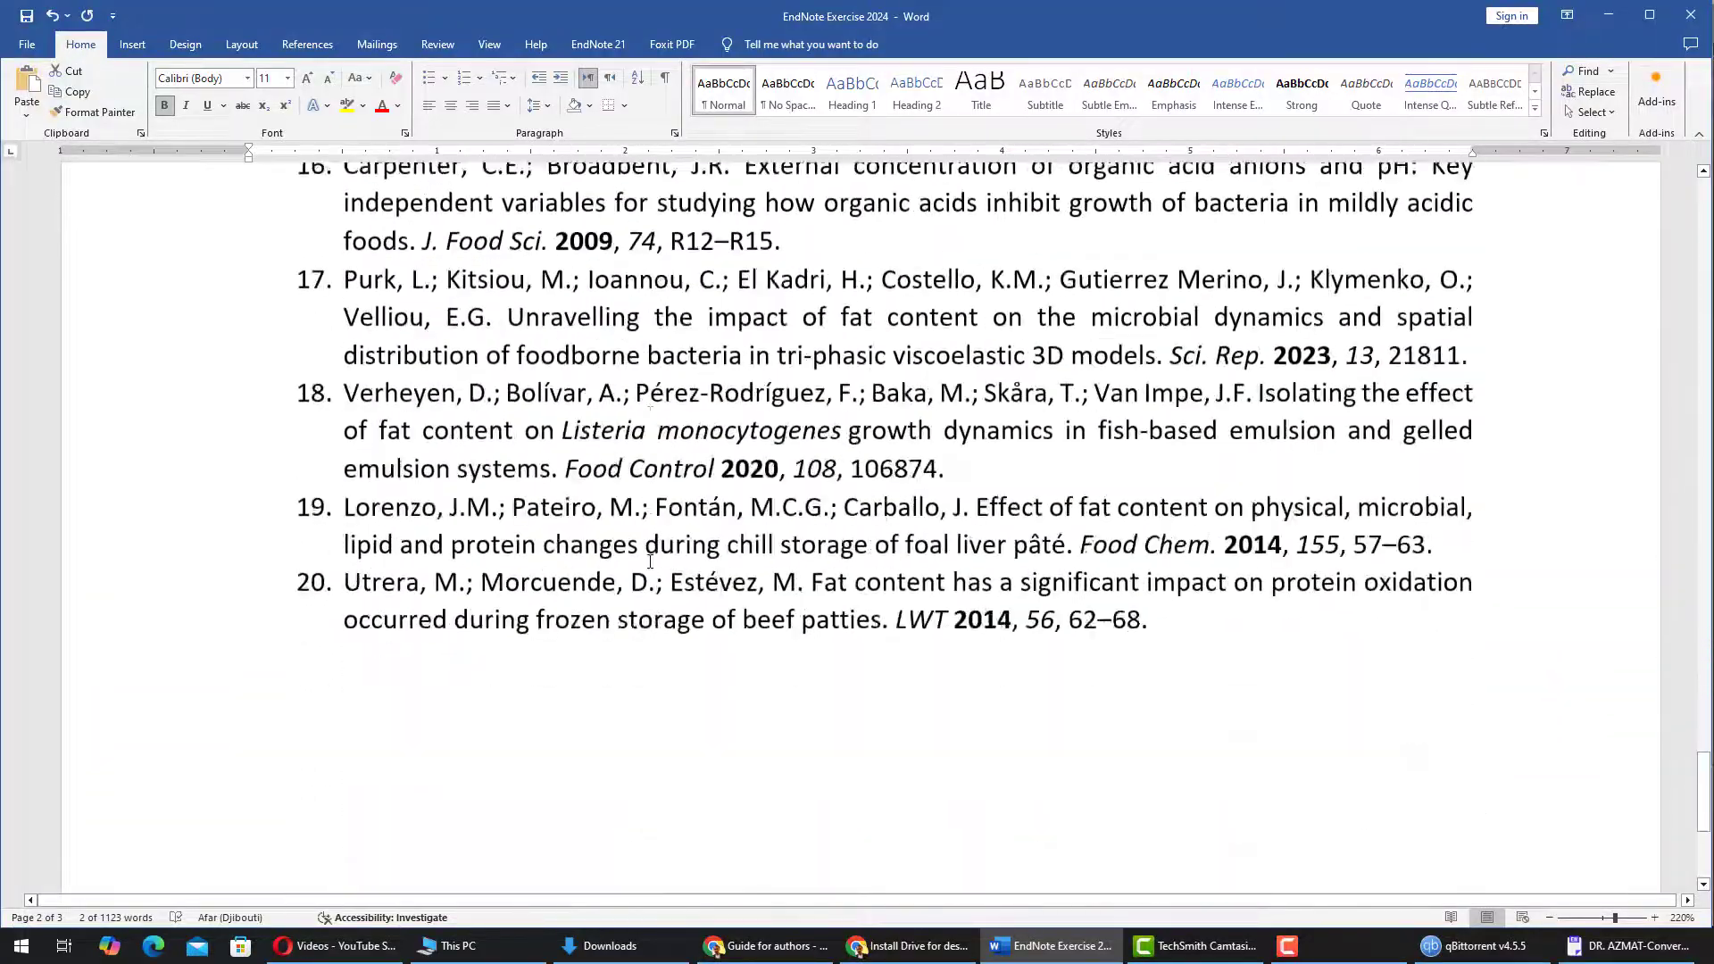
{"action": "scroll", "coordinate": [650, 560], "scroll_direction": "up", "scroll_amount": 20}
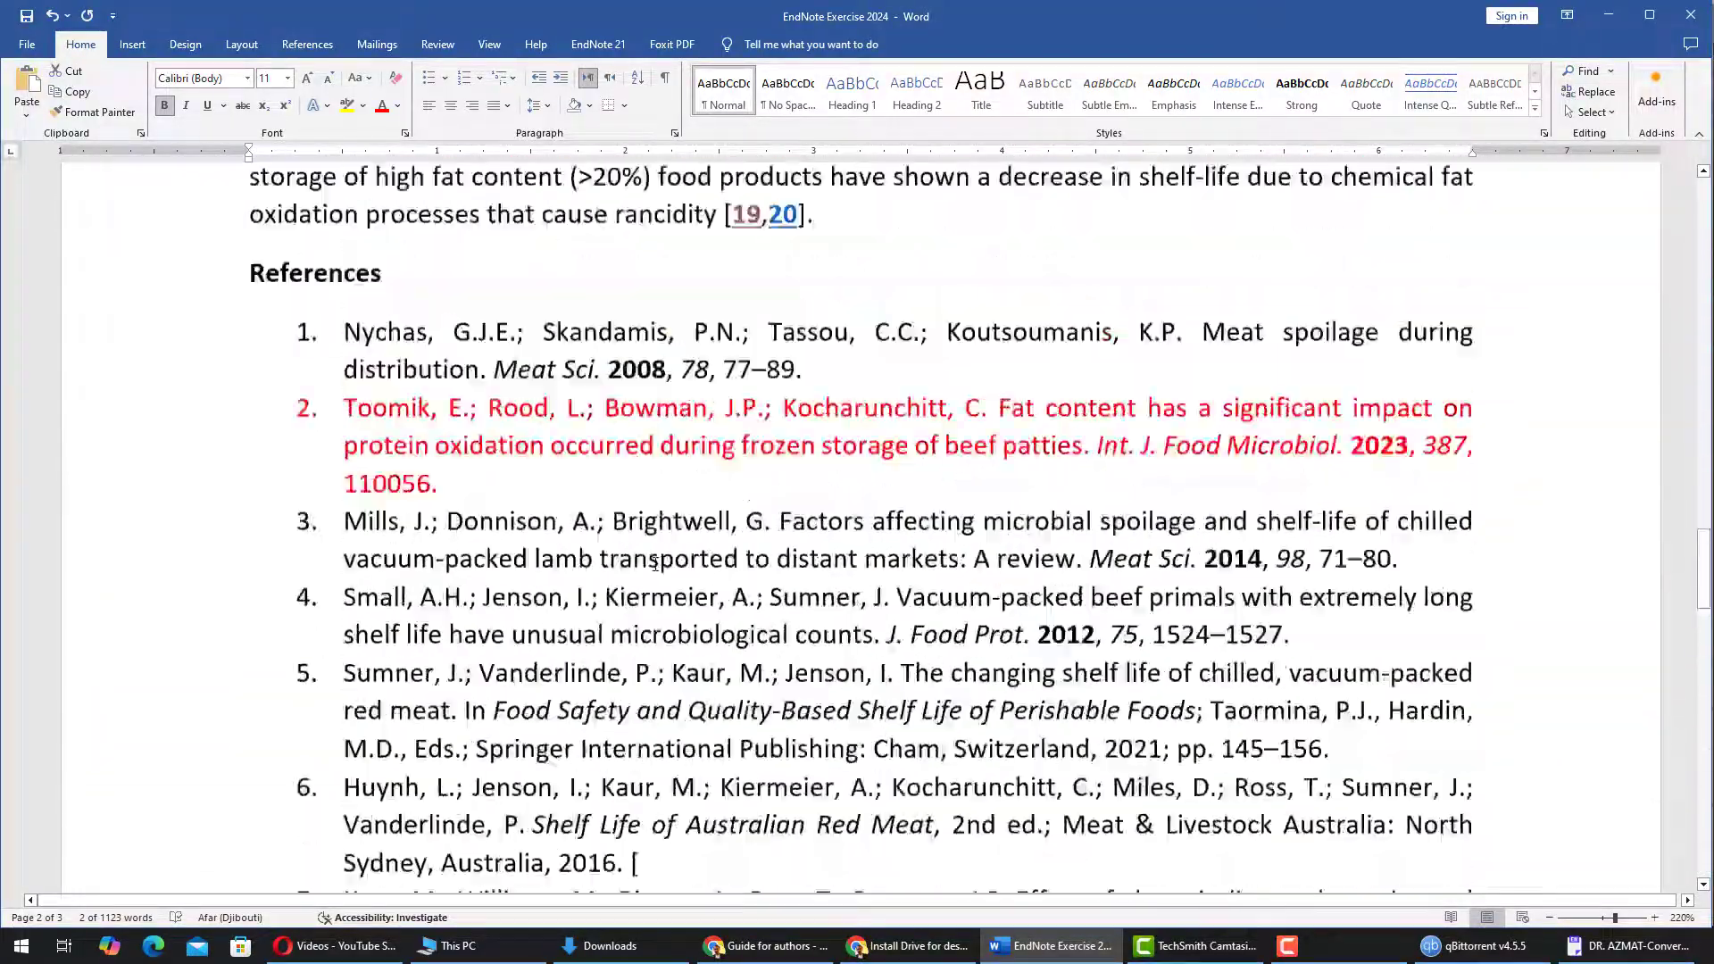
{"action": "scroll", "coordinate": [656, 564], "scroll_direction": "up", "scroll_amount": 5}
{"action": "scroll", "coordinate": [828, 568], "scroll_direction": "down", "scroll_amount": 3}
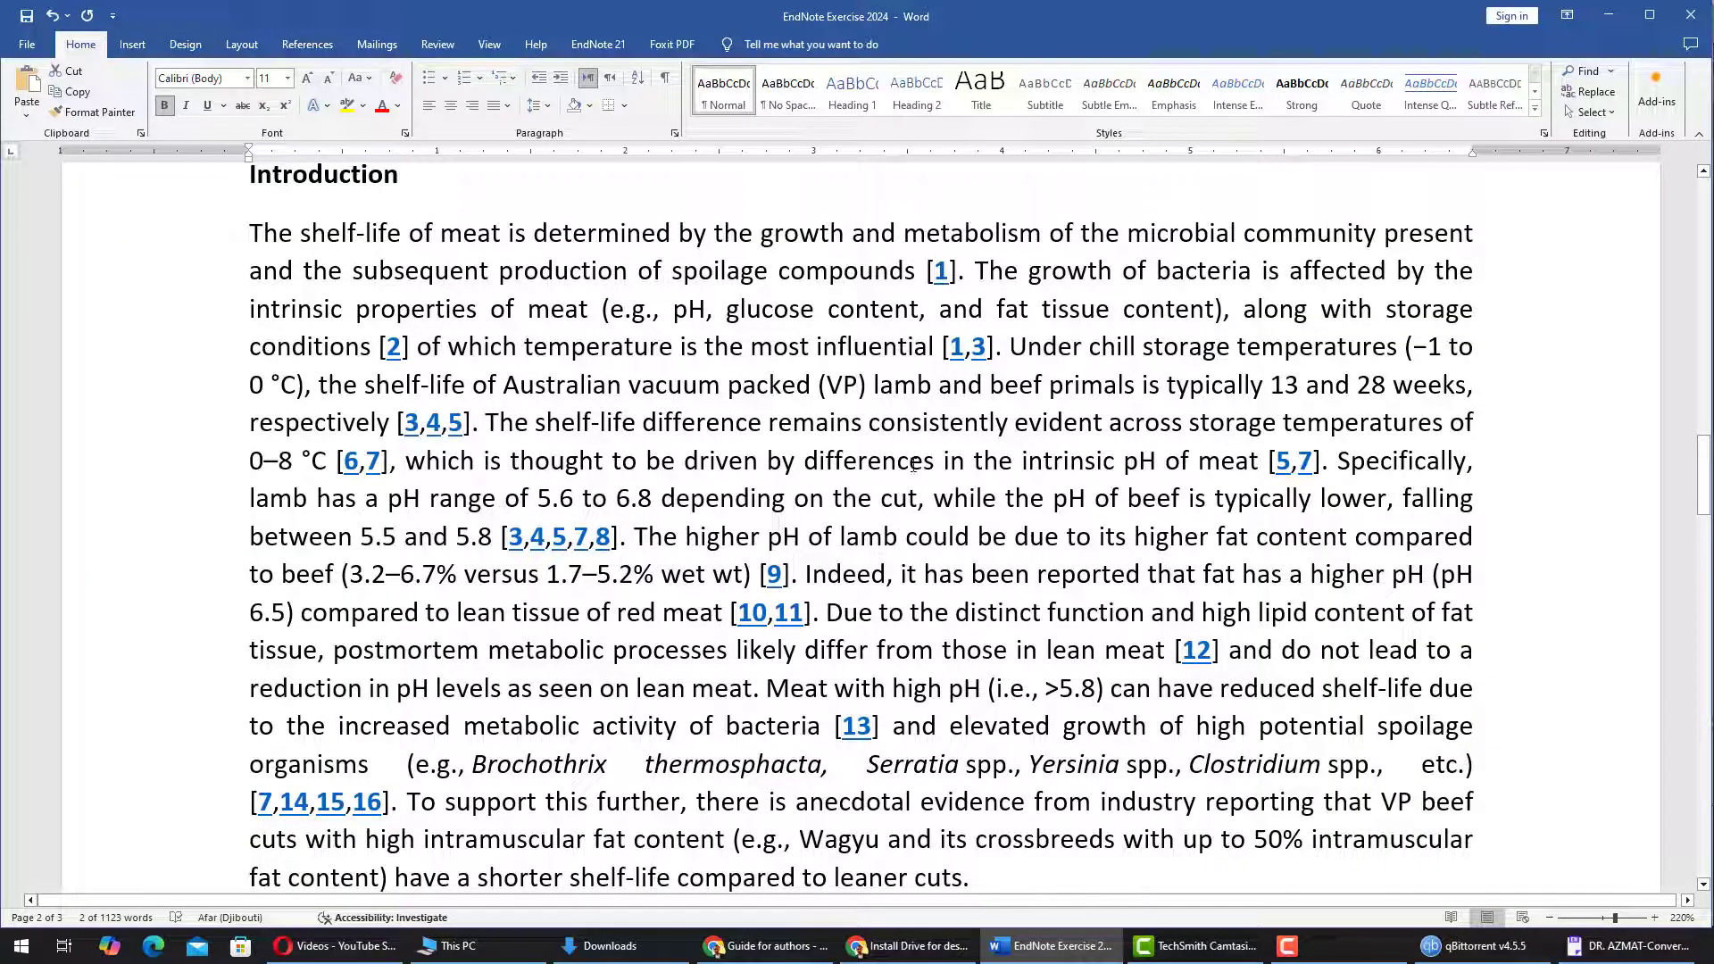
{"action": "scroll", "coordinate": [751, 448], "scroll_direction": "up", "scroll_amount": 1}
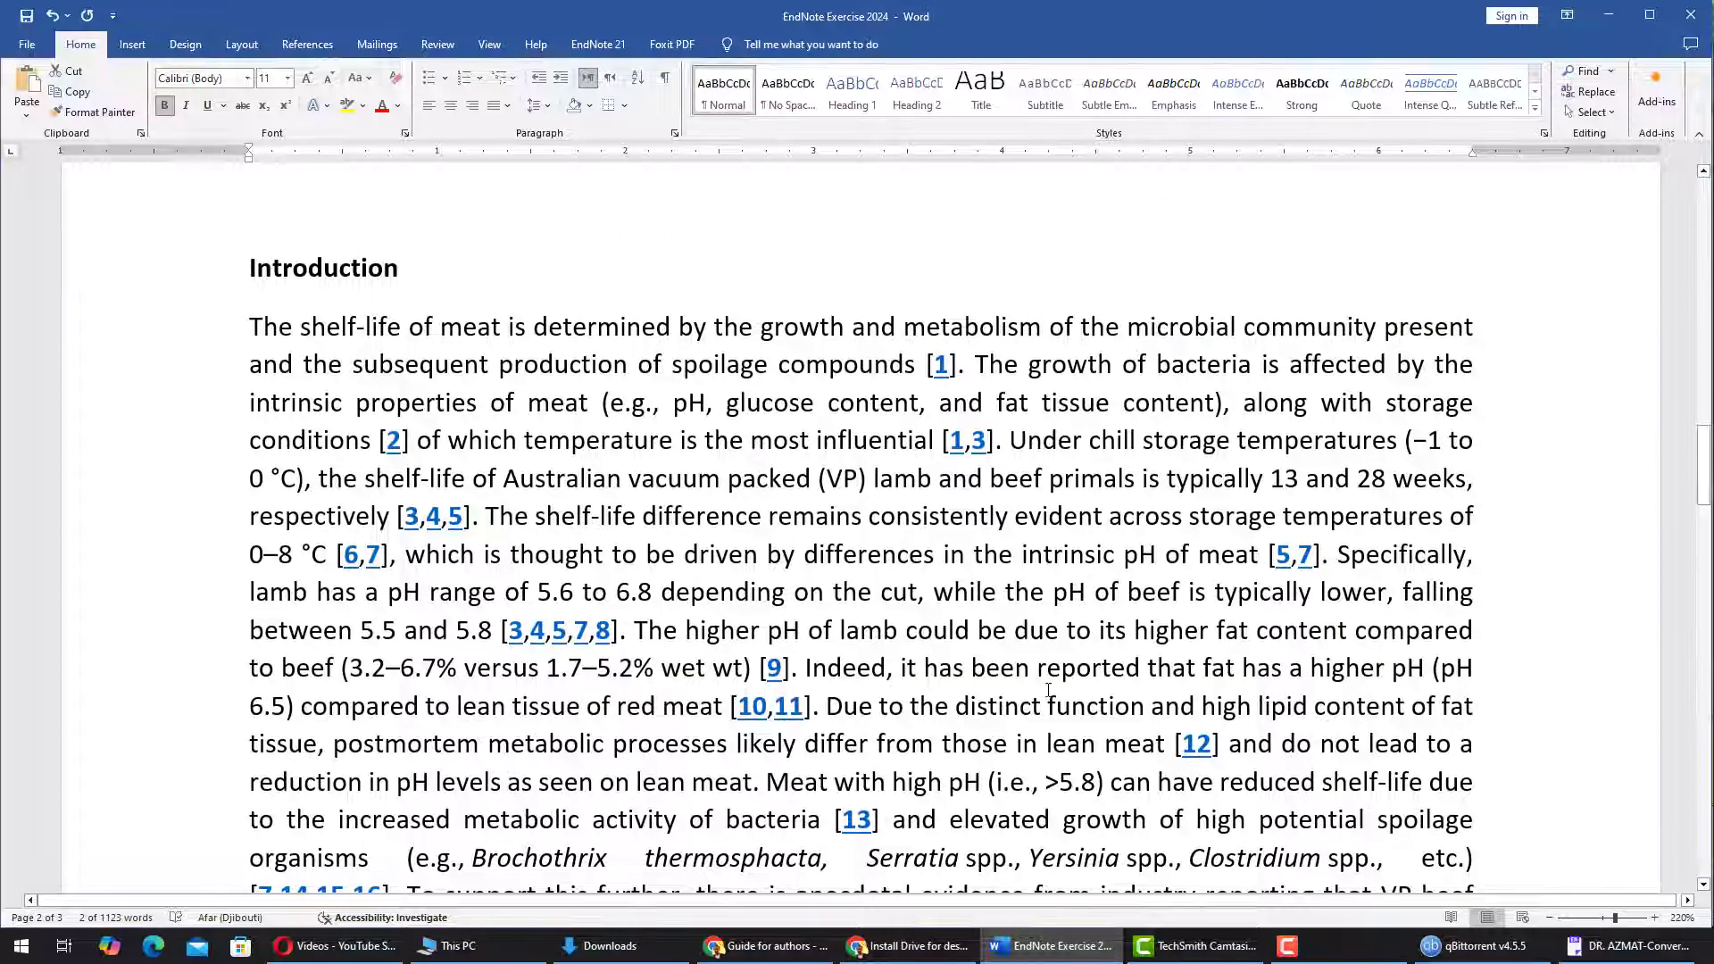
- Switch to EndNote and create a new reference library named Food Control in the Documents folder
{"action": "left_click", "coordinate": [1618, 946]}
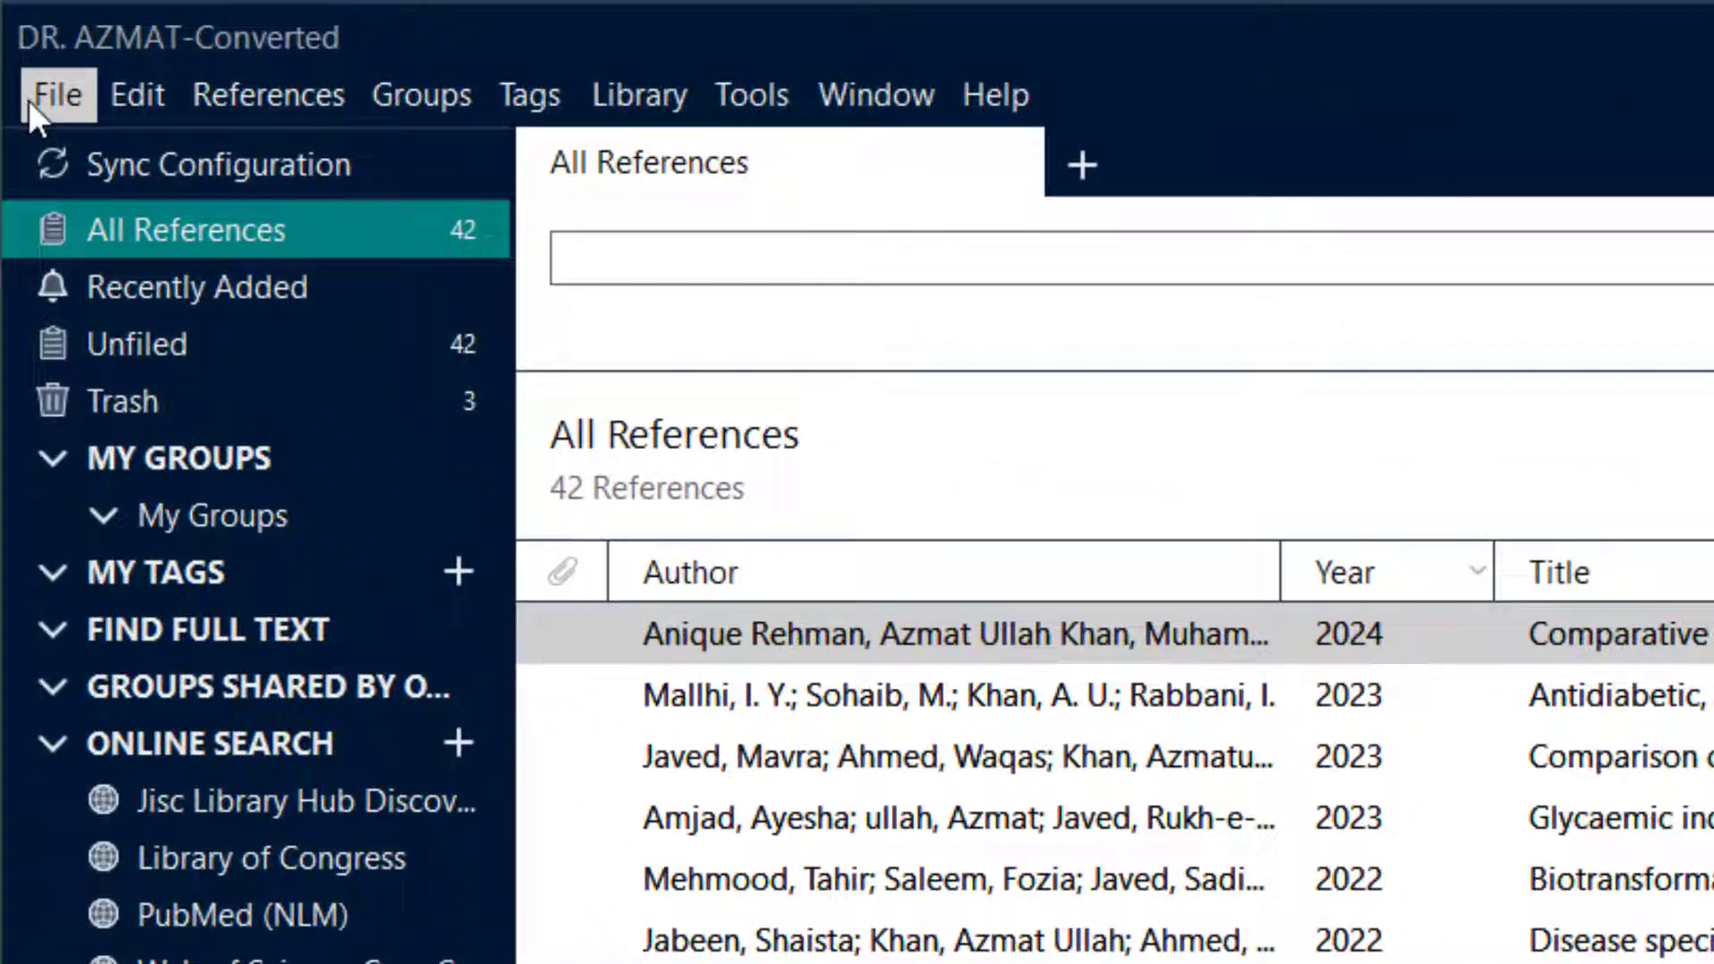
{"action": "left_click", "coordinate": [24, 40]}
{"action": "left_click", "coordinate": [57, 161]}
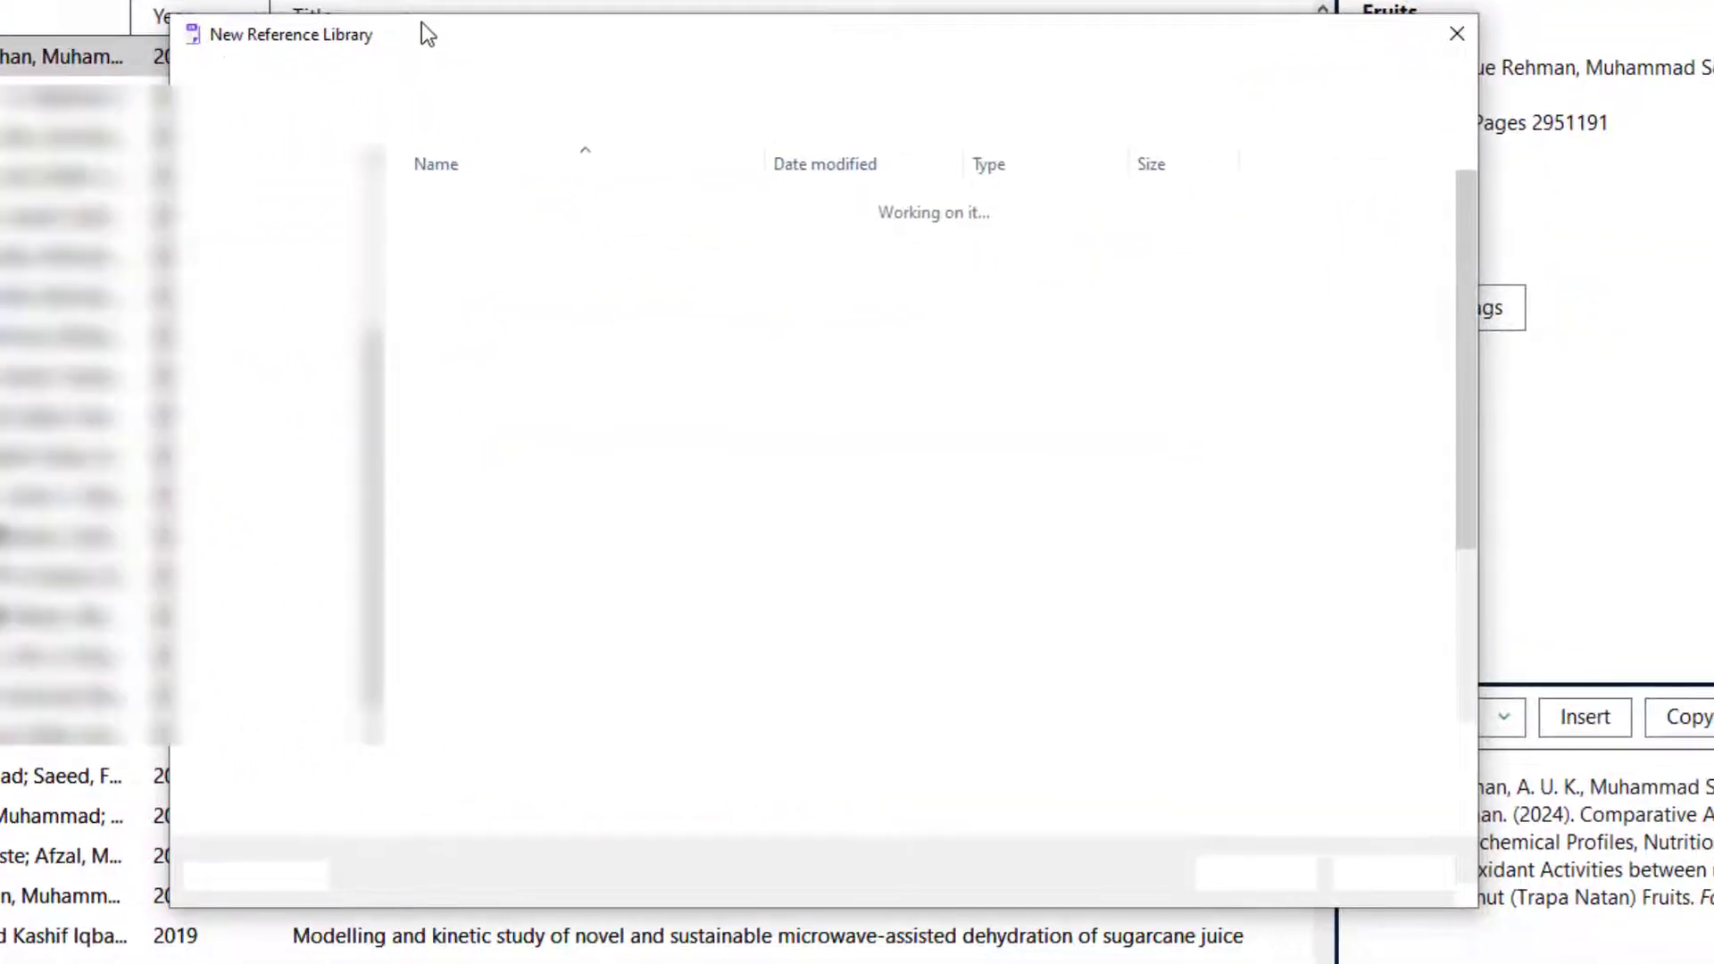
{"action": "left_click_drag", "start_coordinate": [441, 35], "coordinate": [237, 0]}
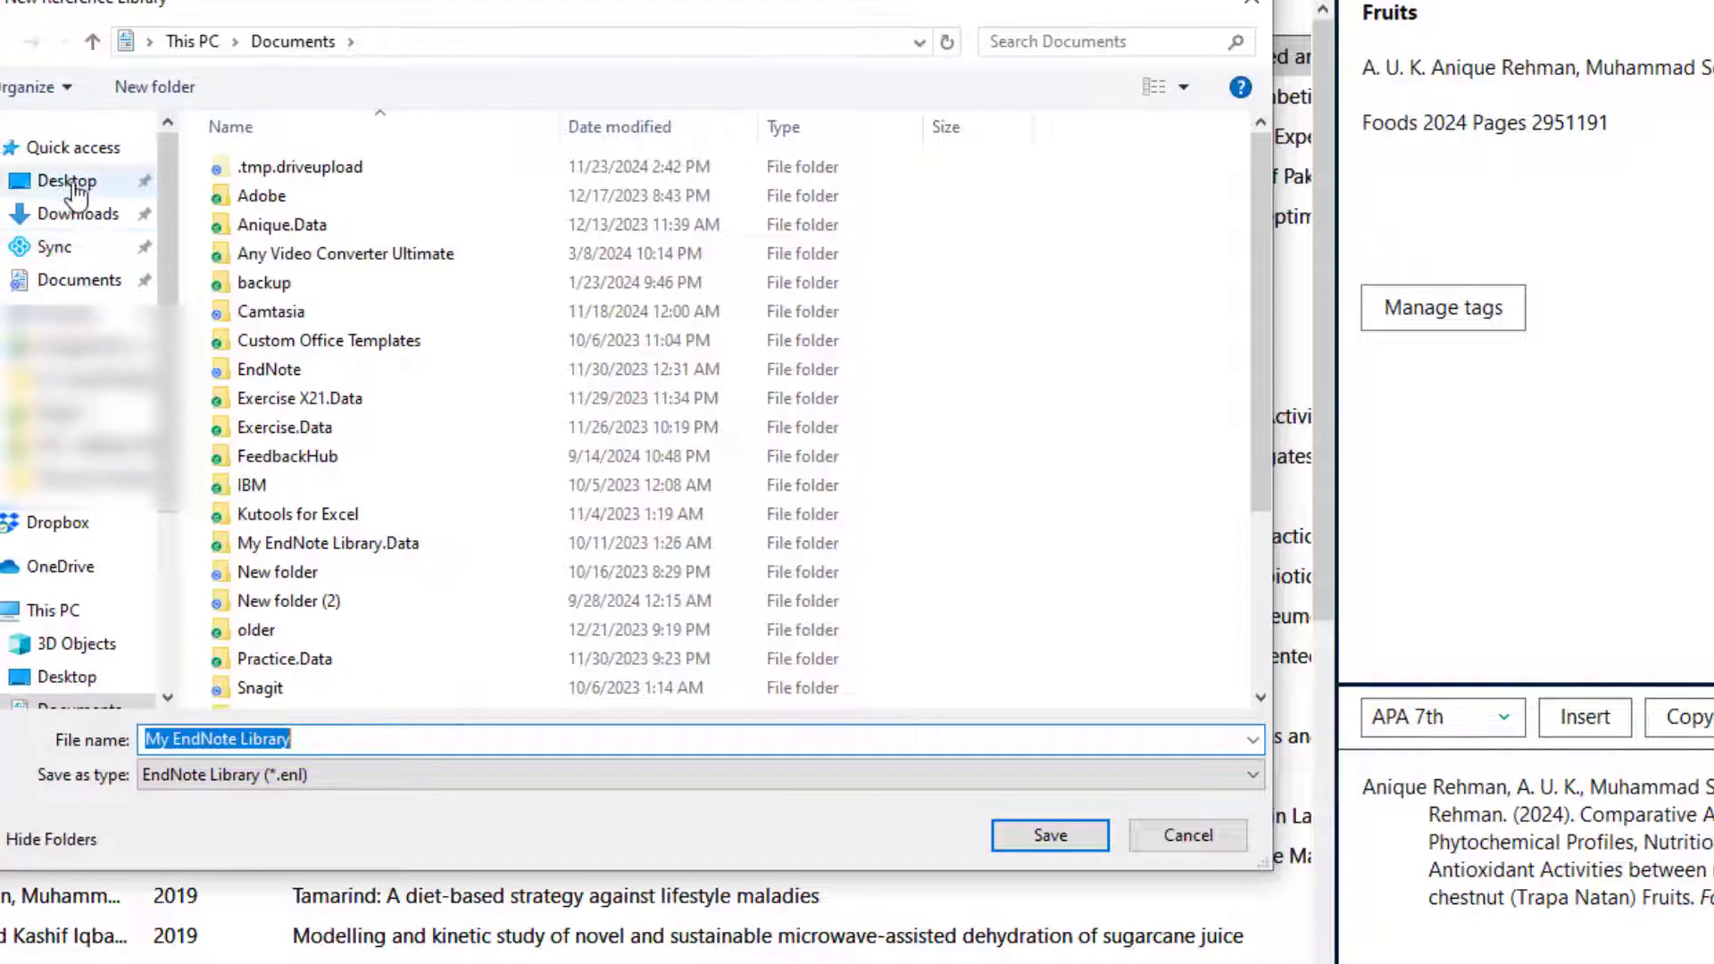
{"action": "left_click", "coordinate": [80, 279]}
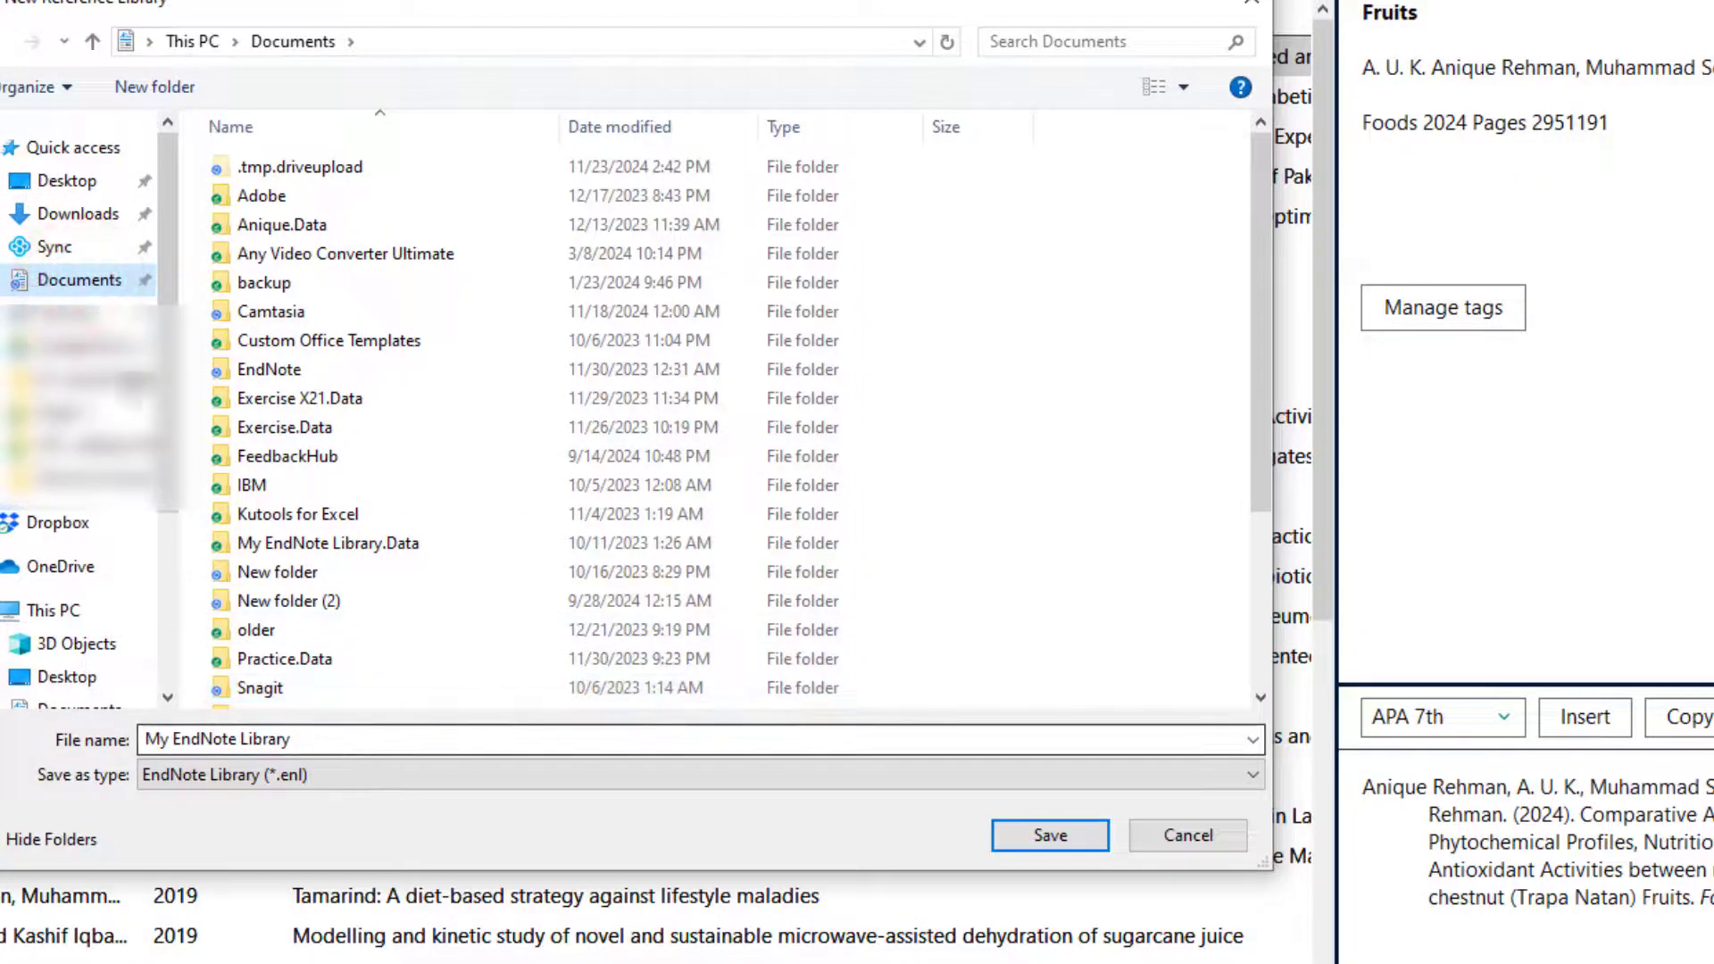
{"action": "double_click", "coordinate": [326, 741]}
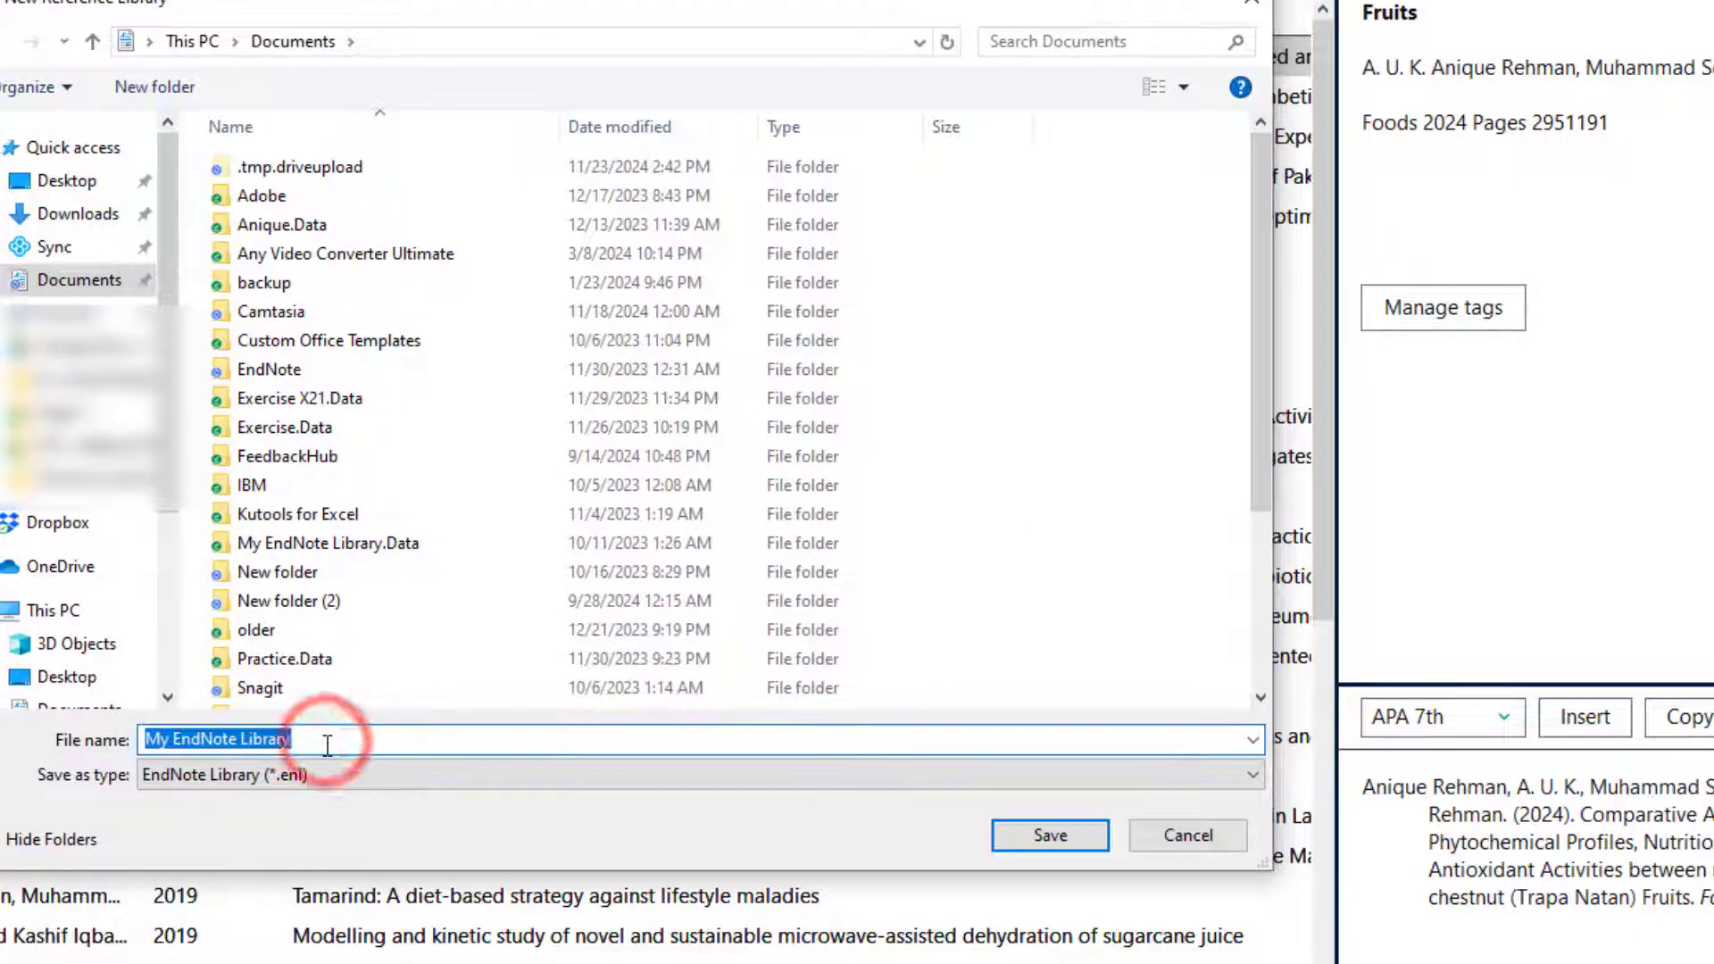
{"action": "type", "text": "Fpp"}
{"action": "key", "text": "BackSpace"}
{"action": "type", "text": "ood Control"}
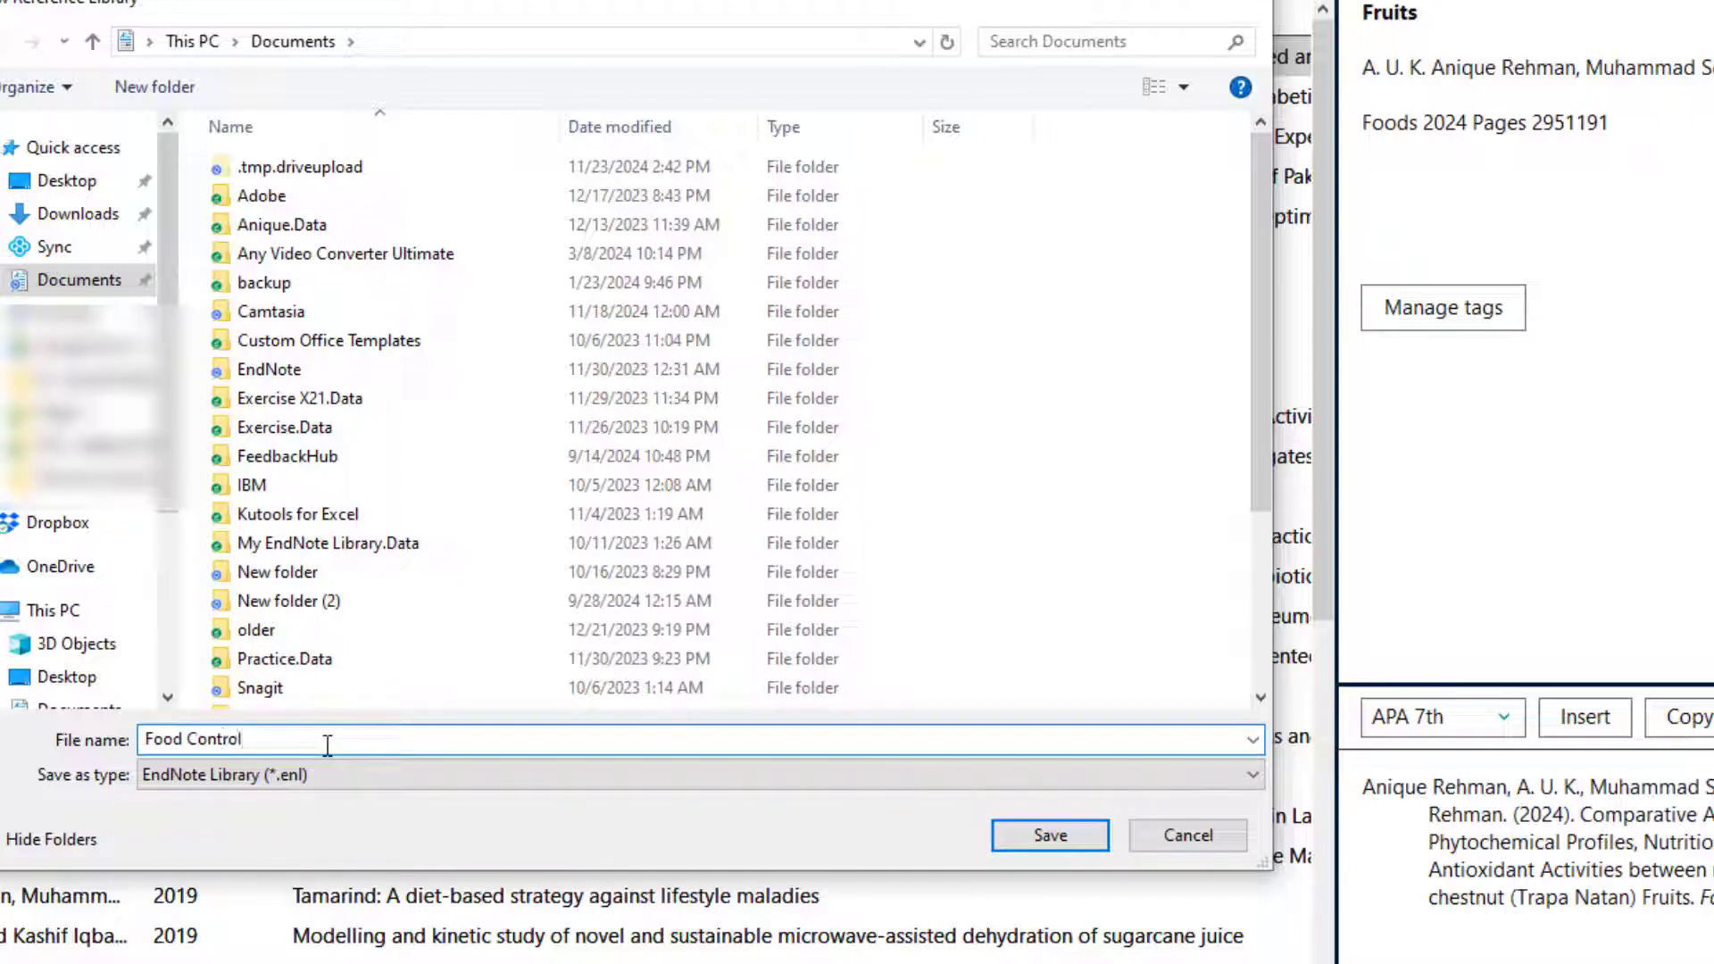
{"action": "key", "text": "Return"}
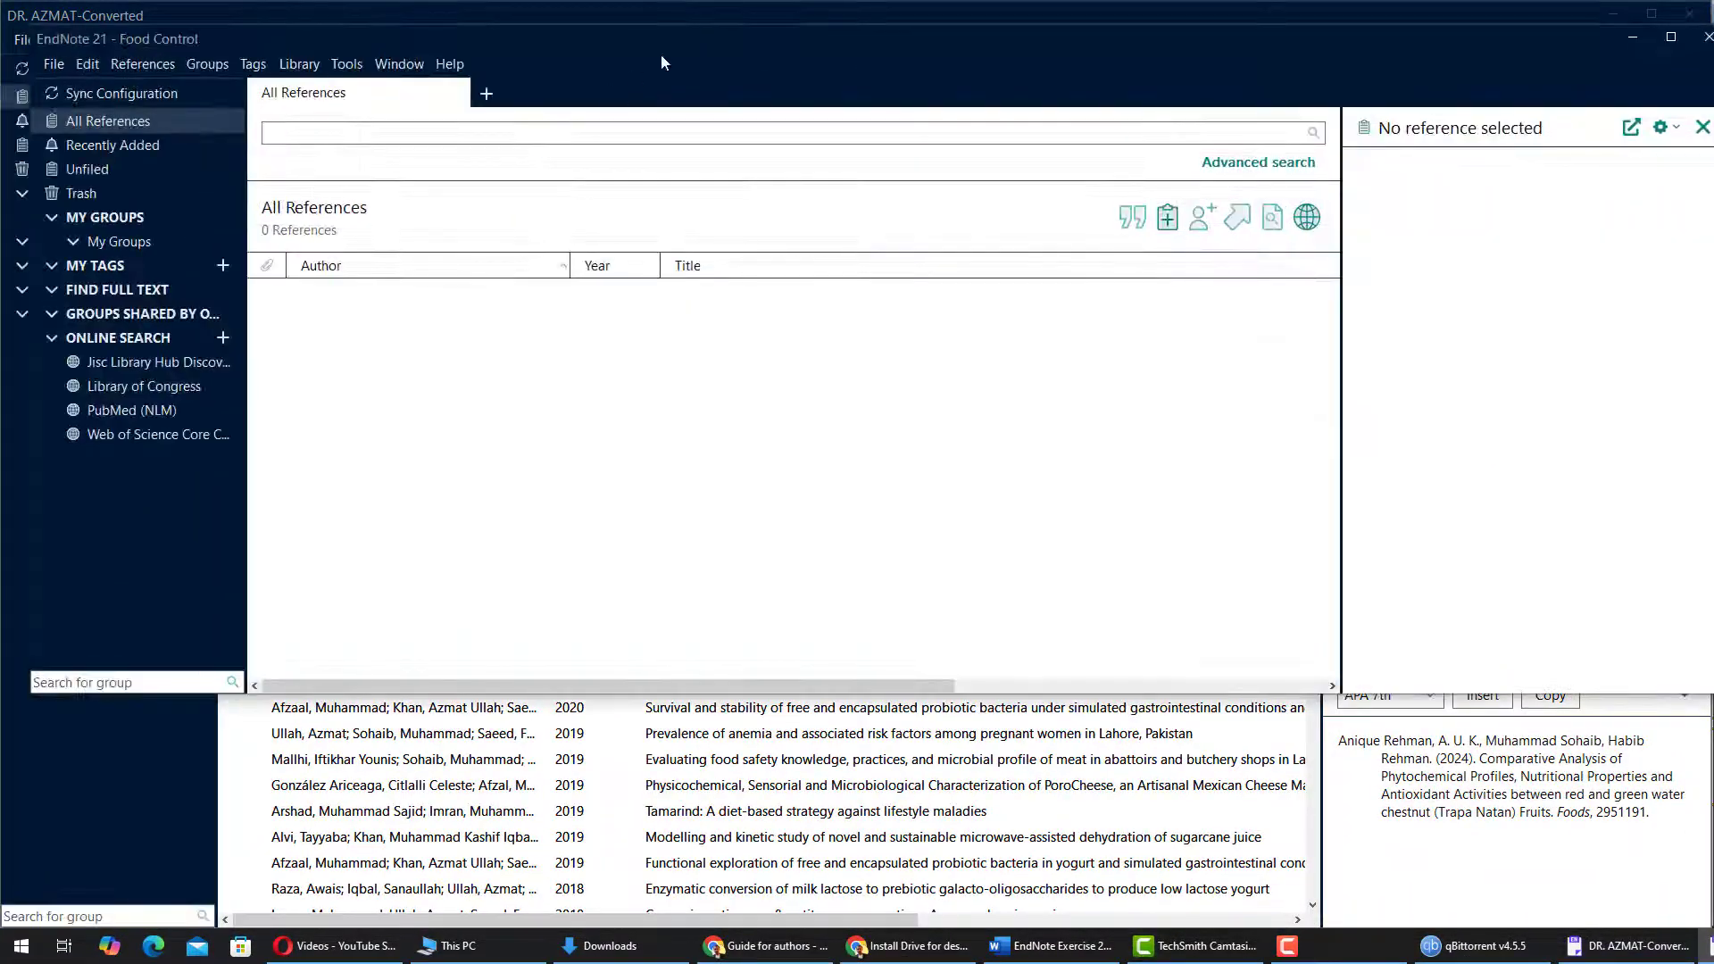
- Close the old 42-reference library and maximize the Food Control library window
{"action": "left_click_drag", "start_coordinate": [1022, 41], "coordinate": [982, 138]}
{"action": "left_click", "coordinate": [1689, 17]}
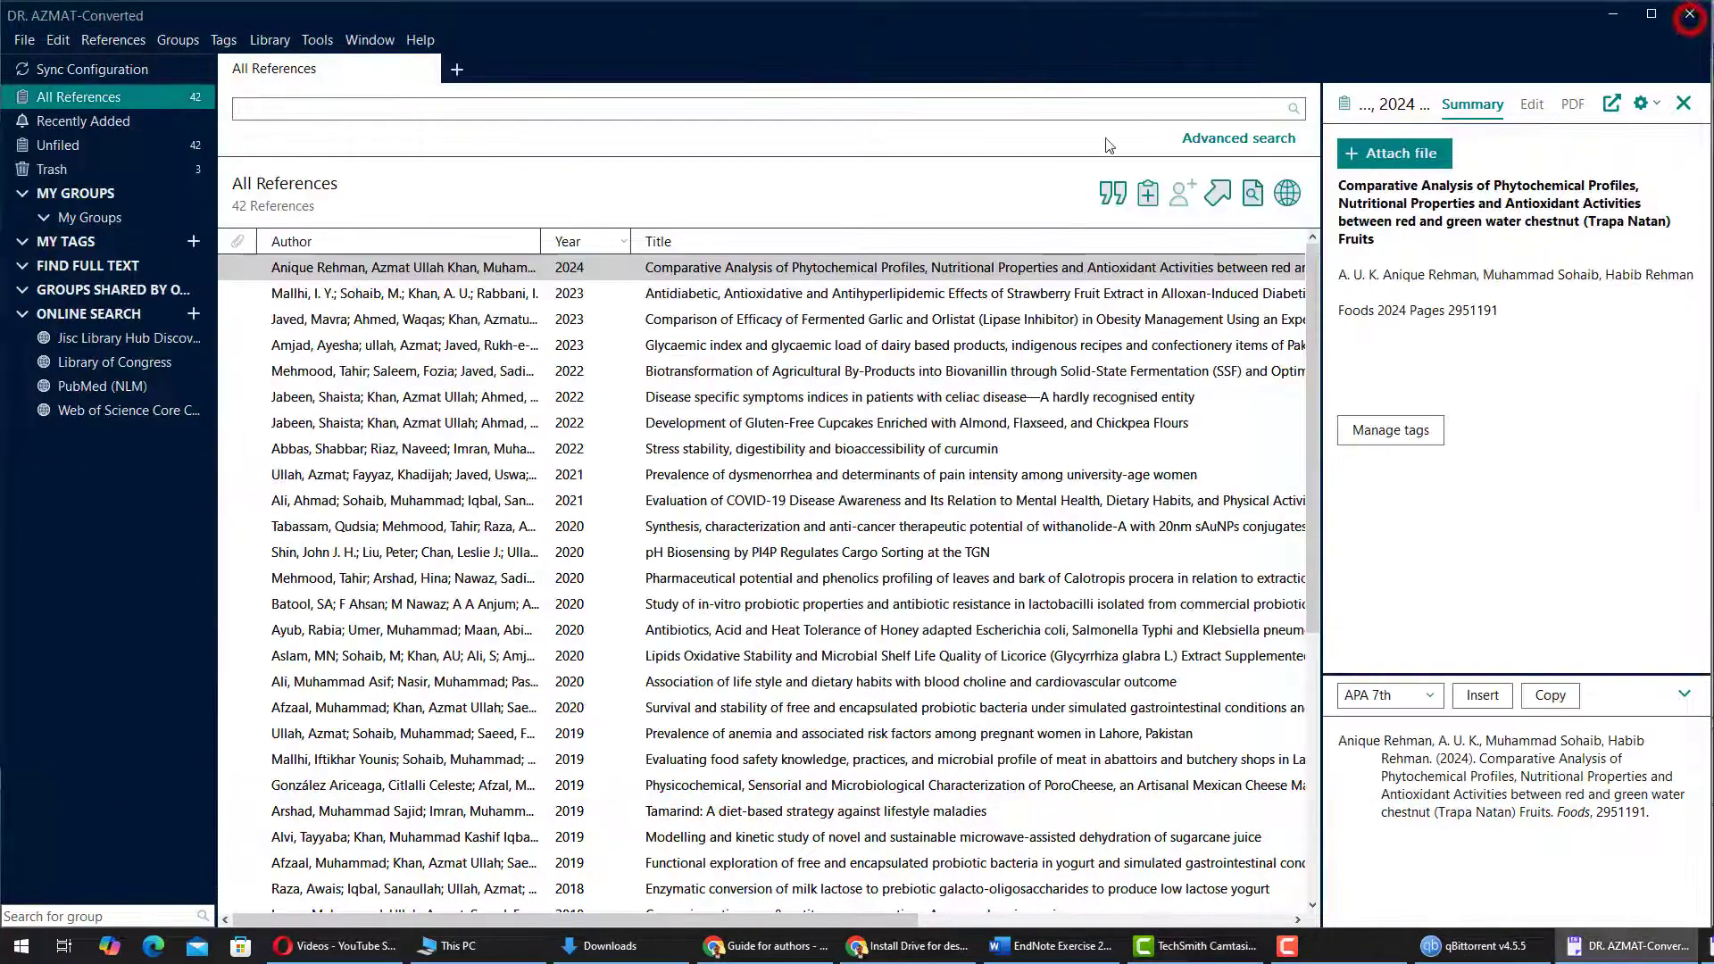
{"action": "double_click", "coordinate": [837, 136]}
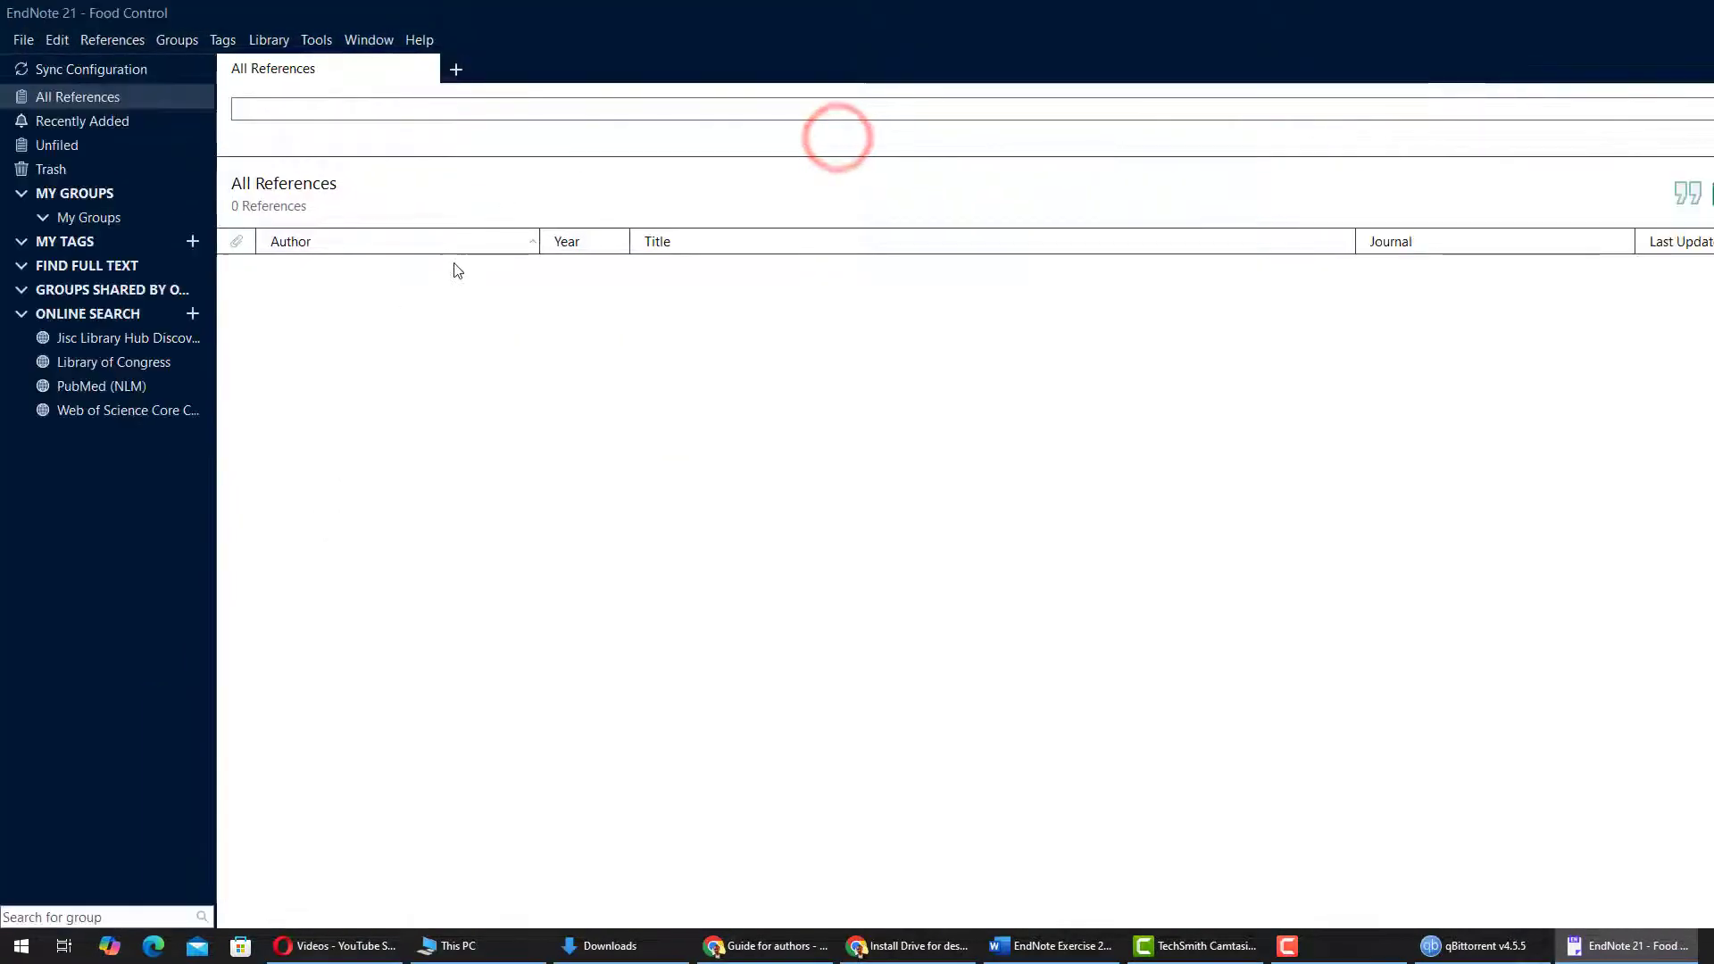
- Switch to the Word exercise document and copy the full text of reference 1 in the References list
{"action": "left_click", "coordinate": [1054, 948]}
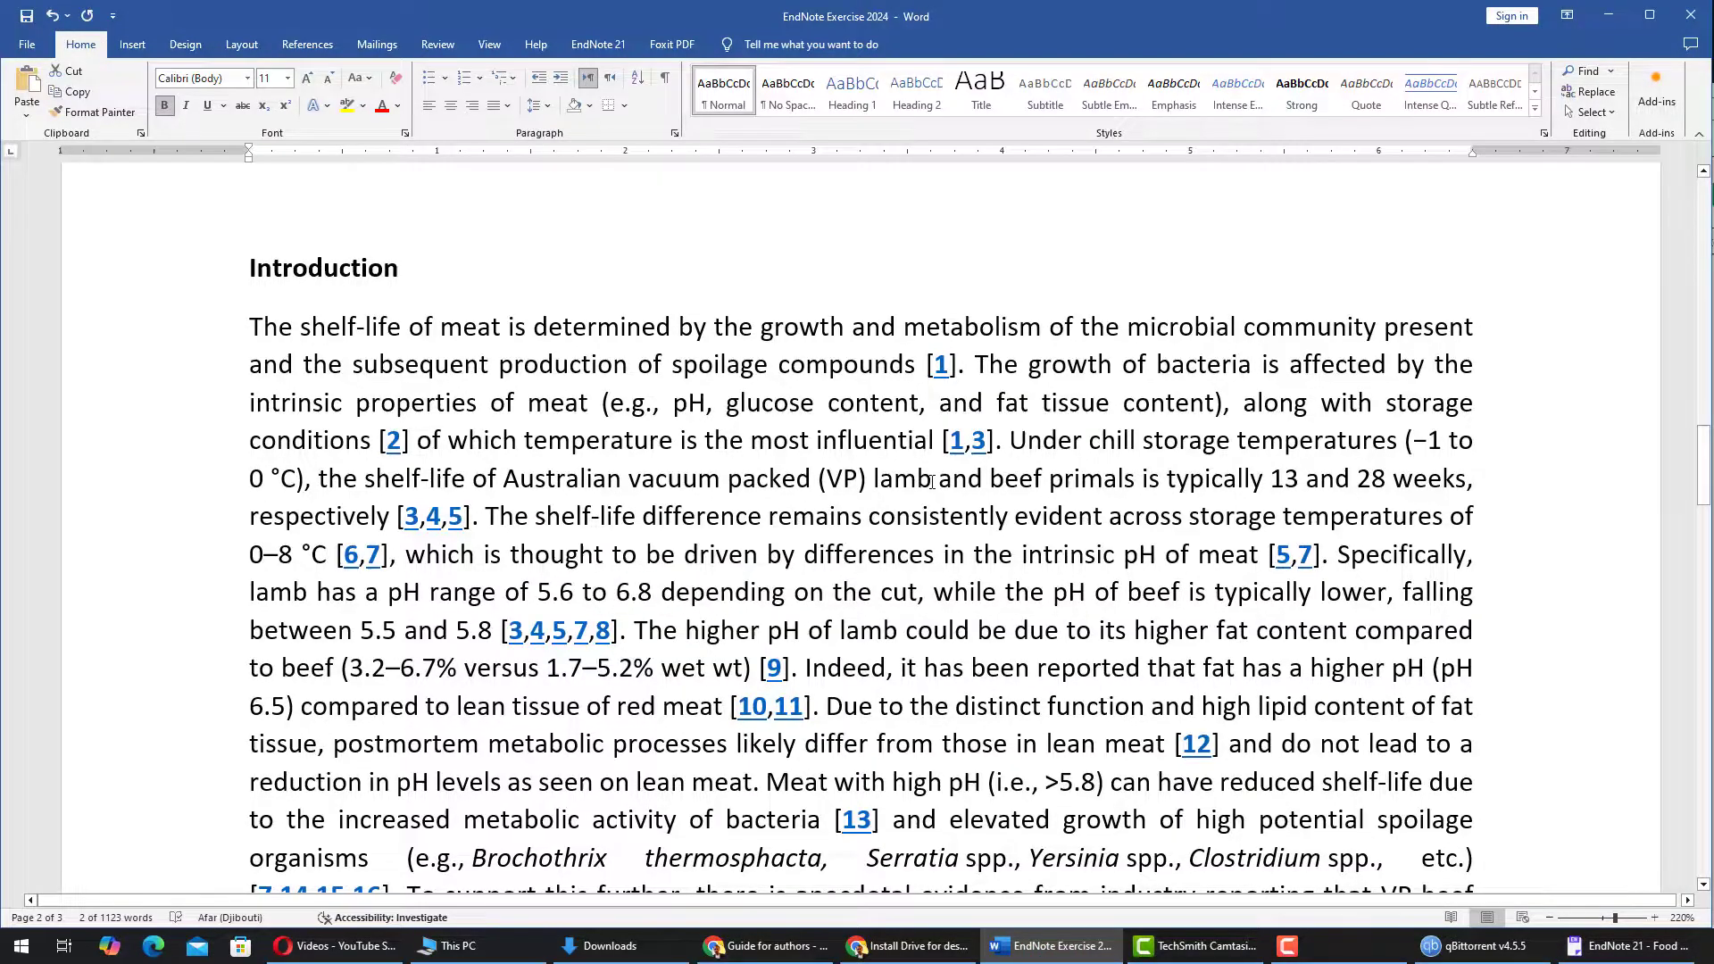
{"action": "scroll", "coordinate": [931, 482], "scroll_direction": "down", "scroll_amount": 10}
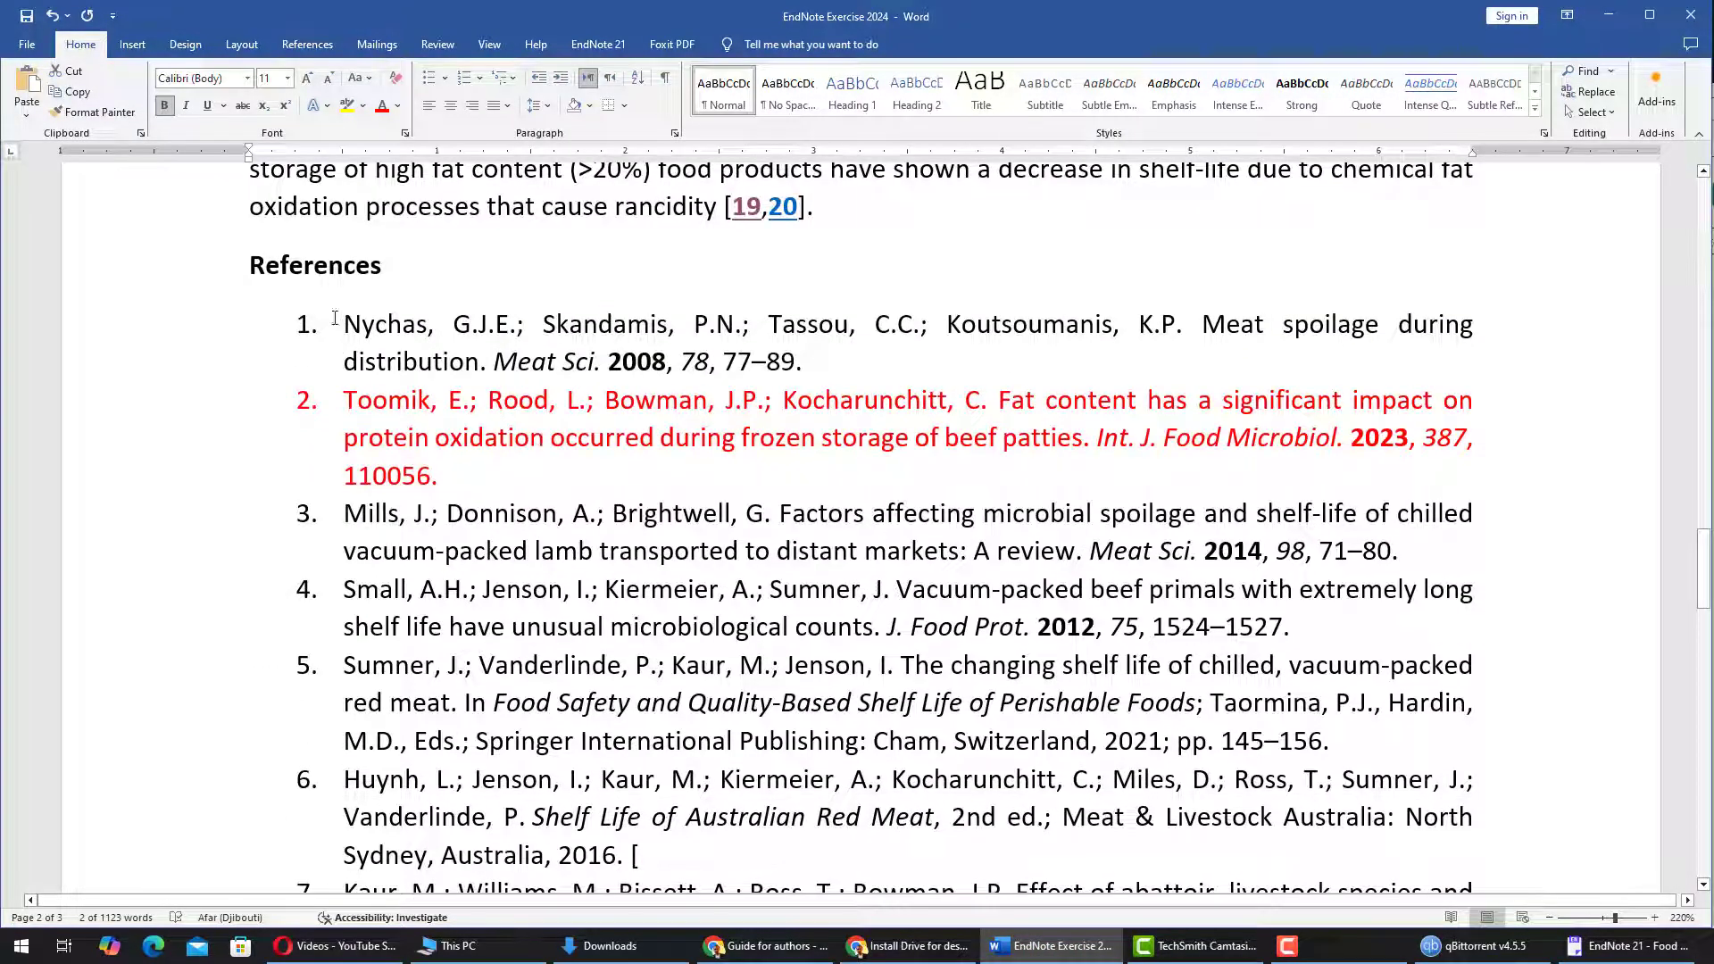
{"action": "left_click_drag", "start_coordinate": [346, 326], "coordinate": [795, 362]}
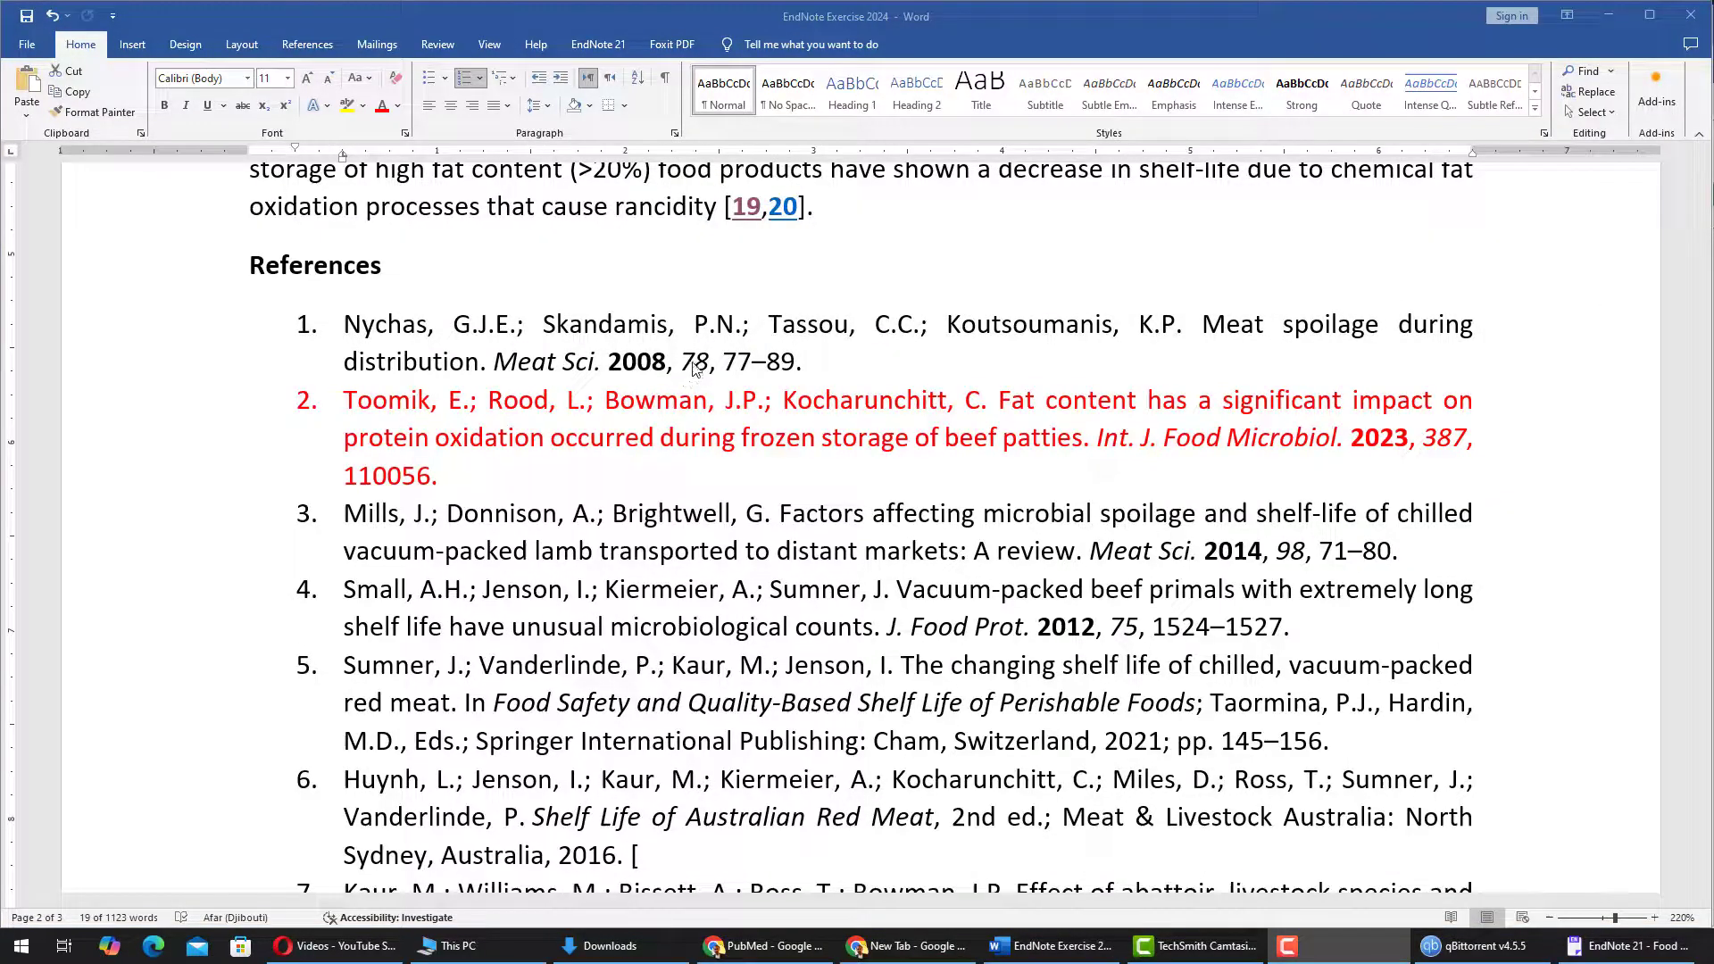
{"action": "triple_click", "coordinate": [693, 367]}
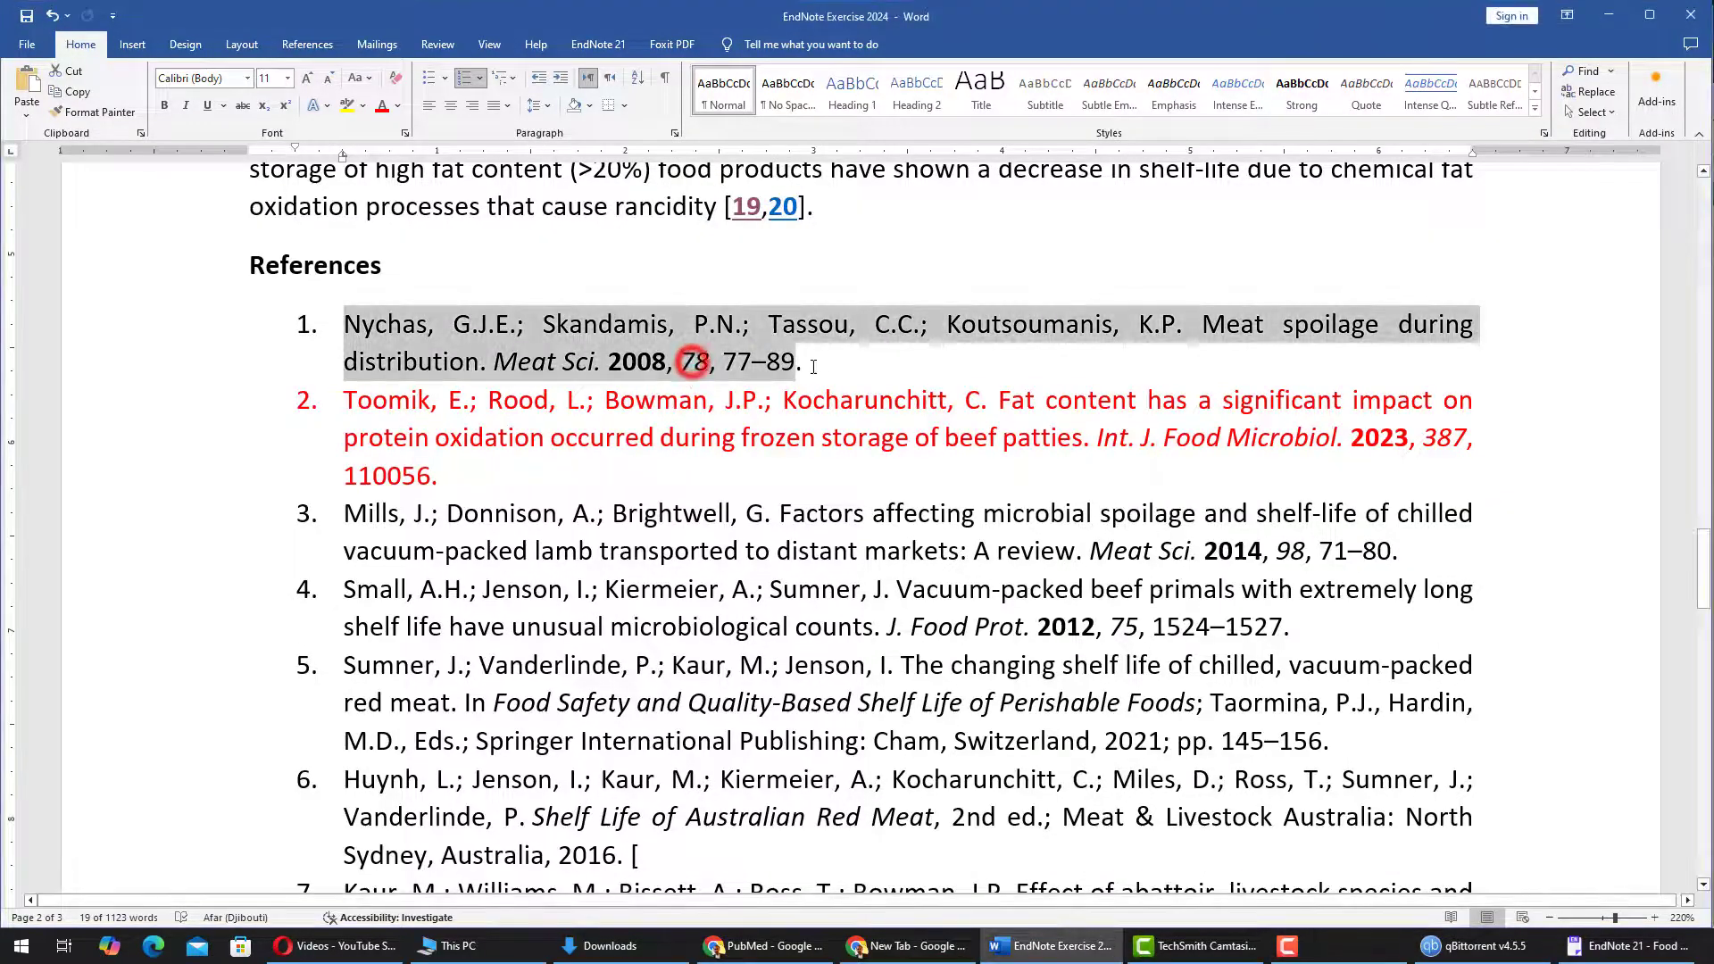
{"action": "right_click", "coordinate": [752, 344]}
{"action": "left_click", "coordinate": [791, 407]}
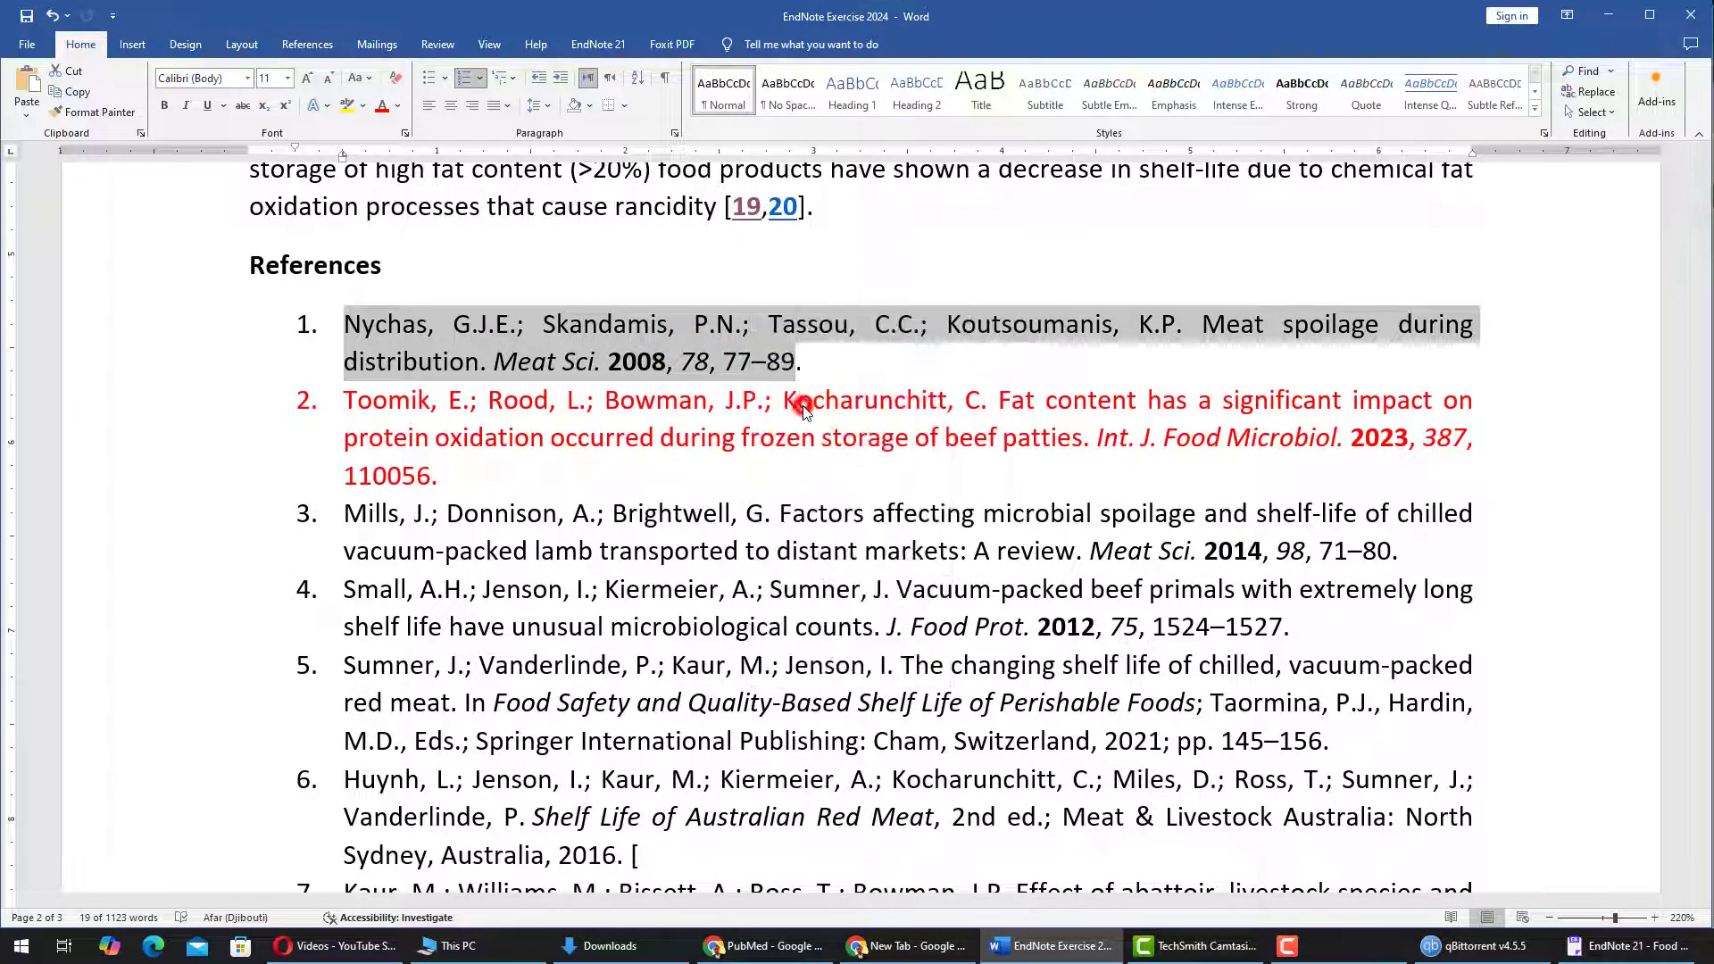
- Switch to Chrome and search PubMed for the copied reference
{"action": "left_click", "coordinate": [773, 960]}
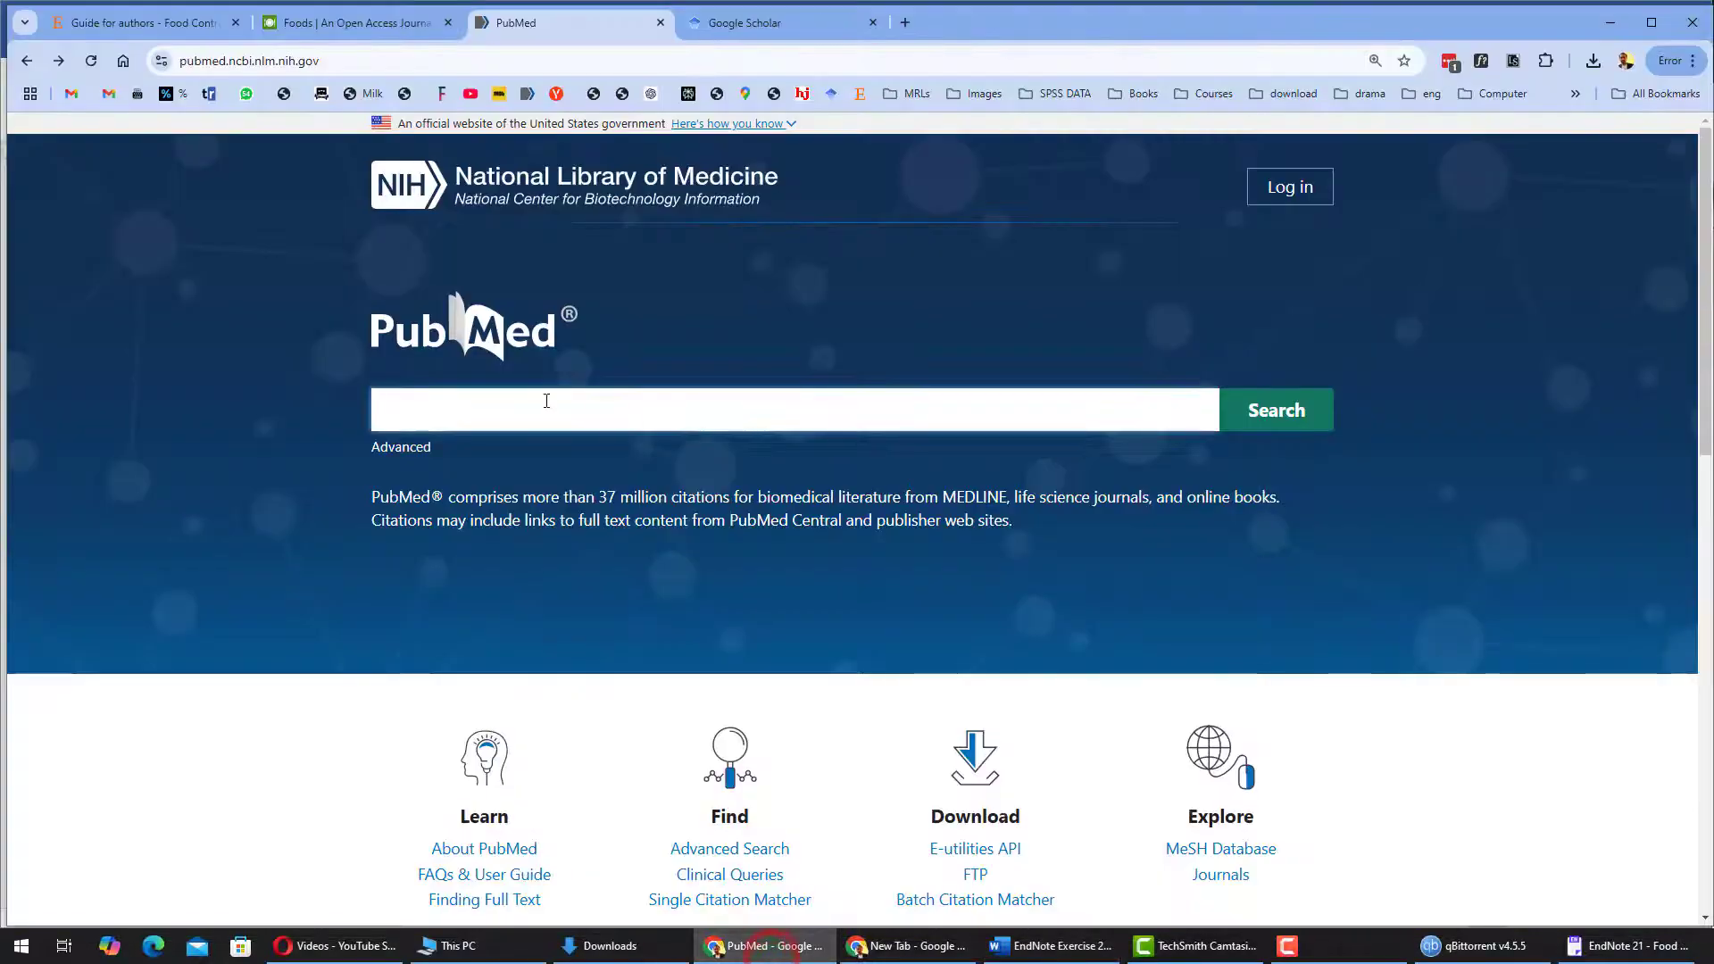
{"action": "key", "text": "ctrl+v"}
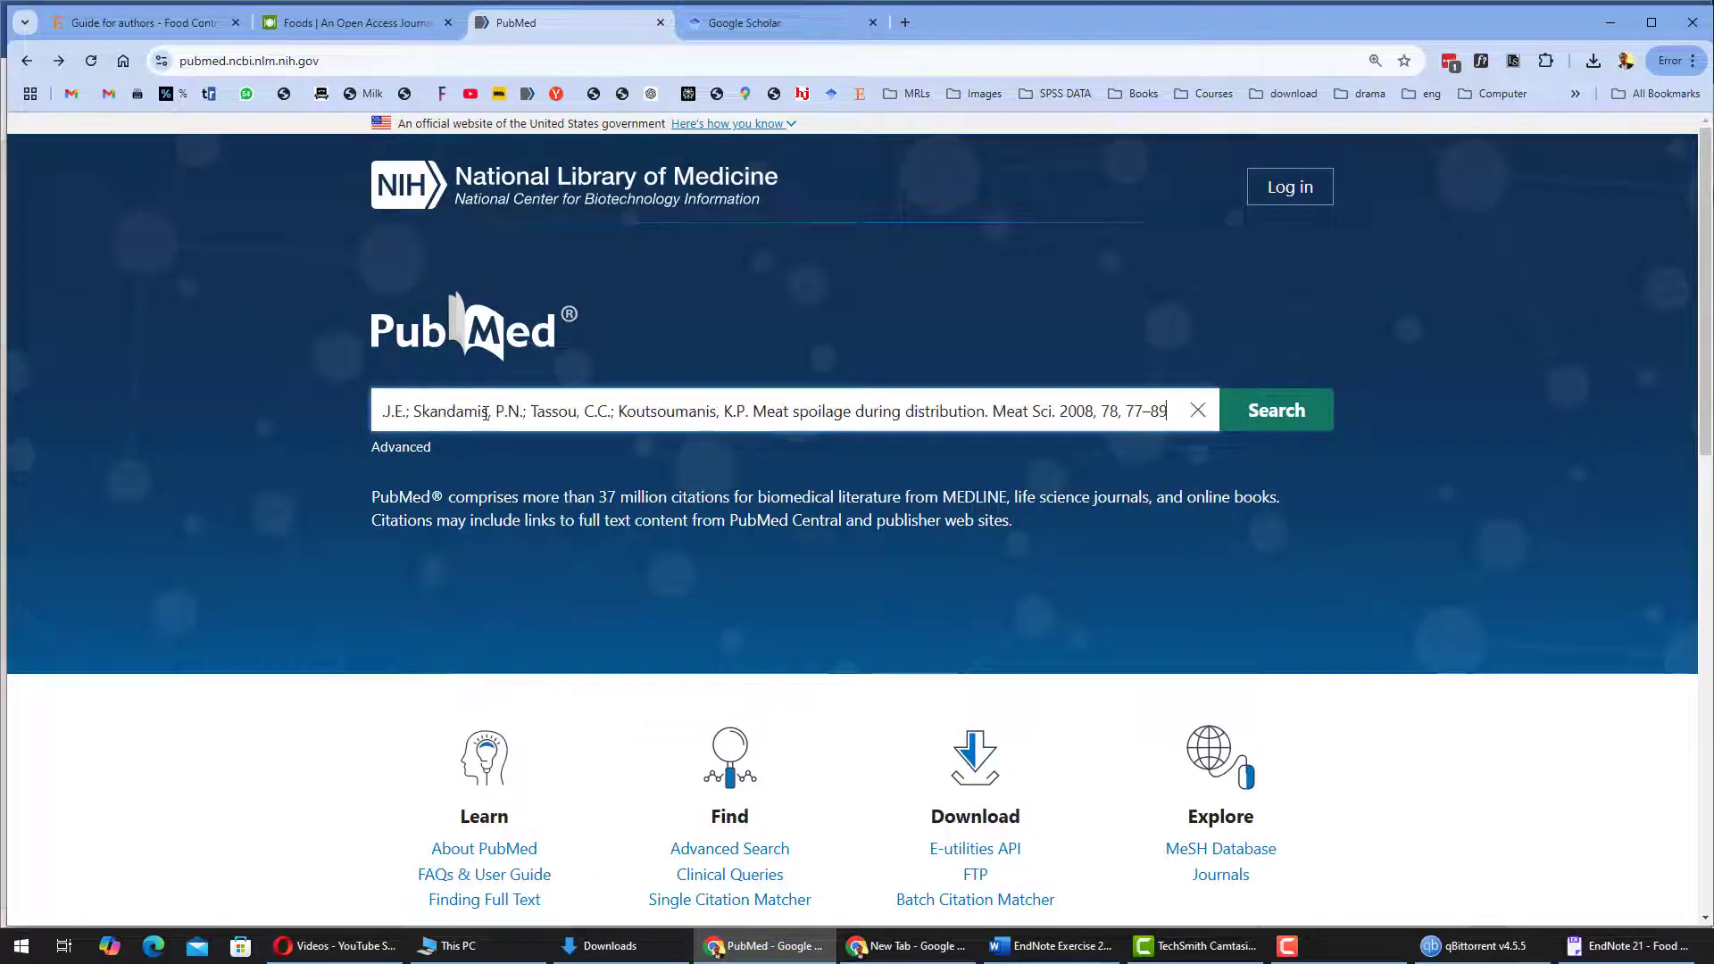
{"action": "left_click", "coordinate": [1273, 416]}
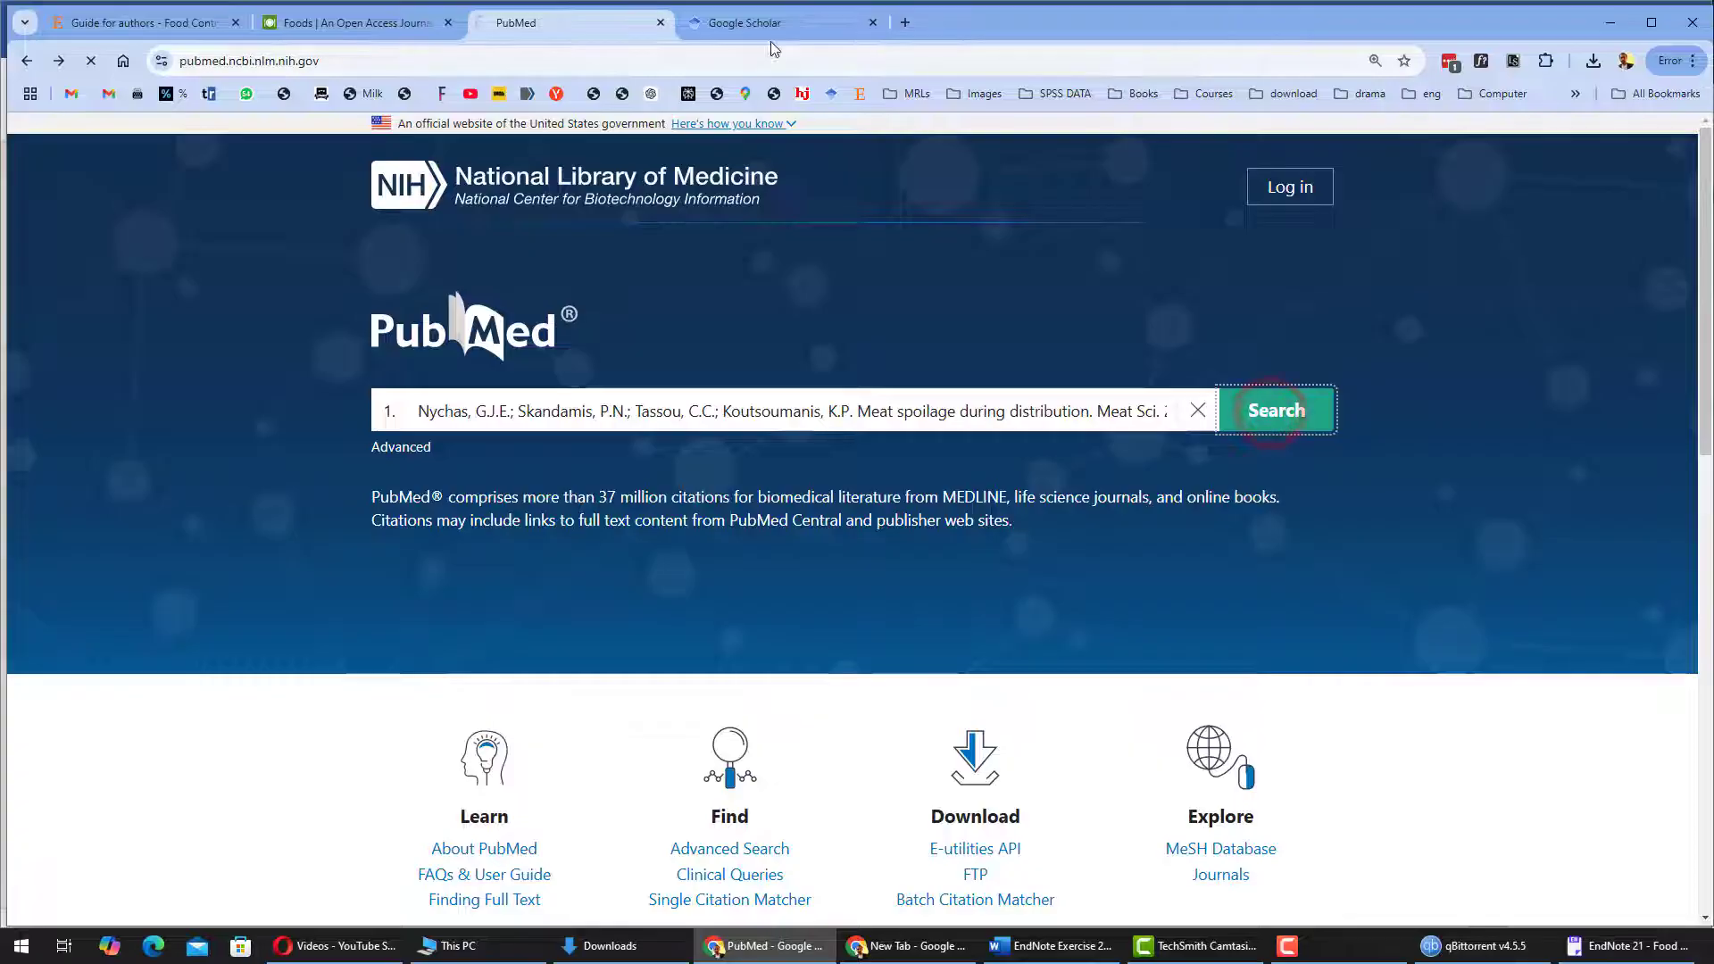
- Search Google Scholar for the same copied reference
{"action": "left_click", "coordinate": [757, 21]}
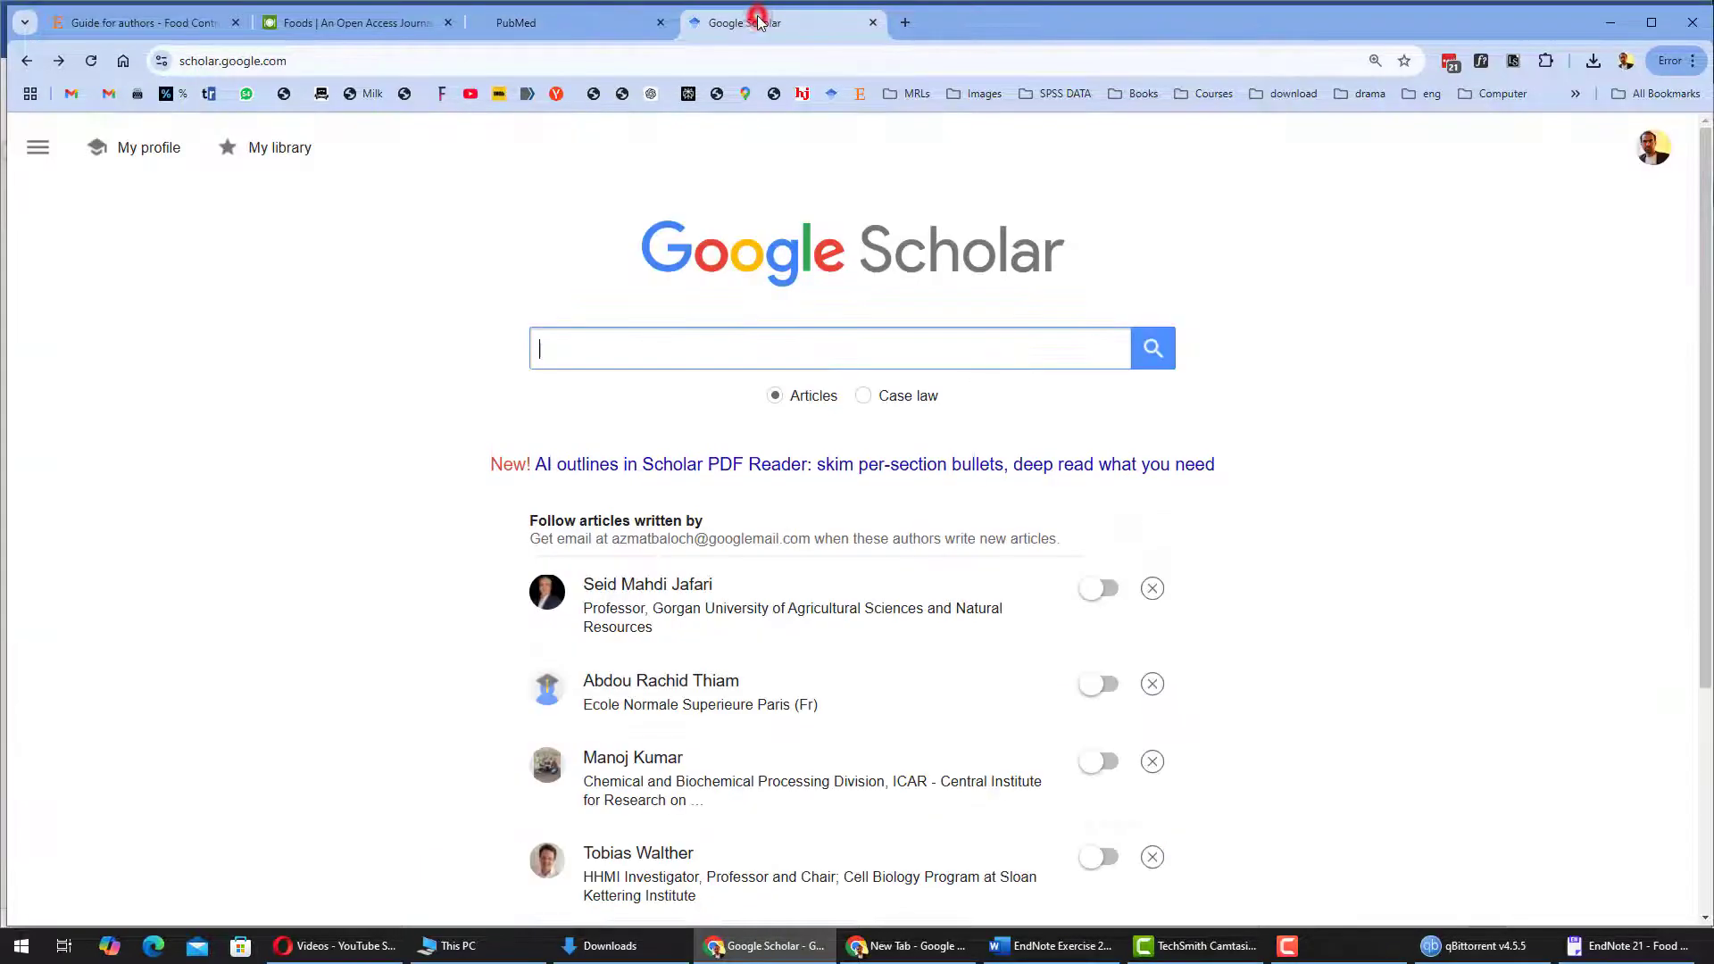
{"action": "left_click", "coordinate": [656, 348]}
{"action": "key", "text": "ctrl+v"}
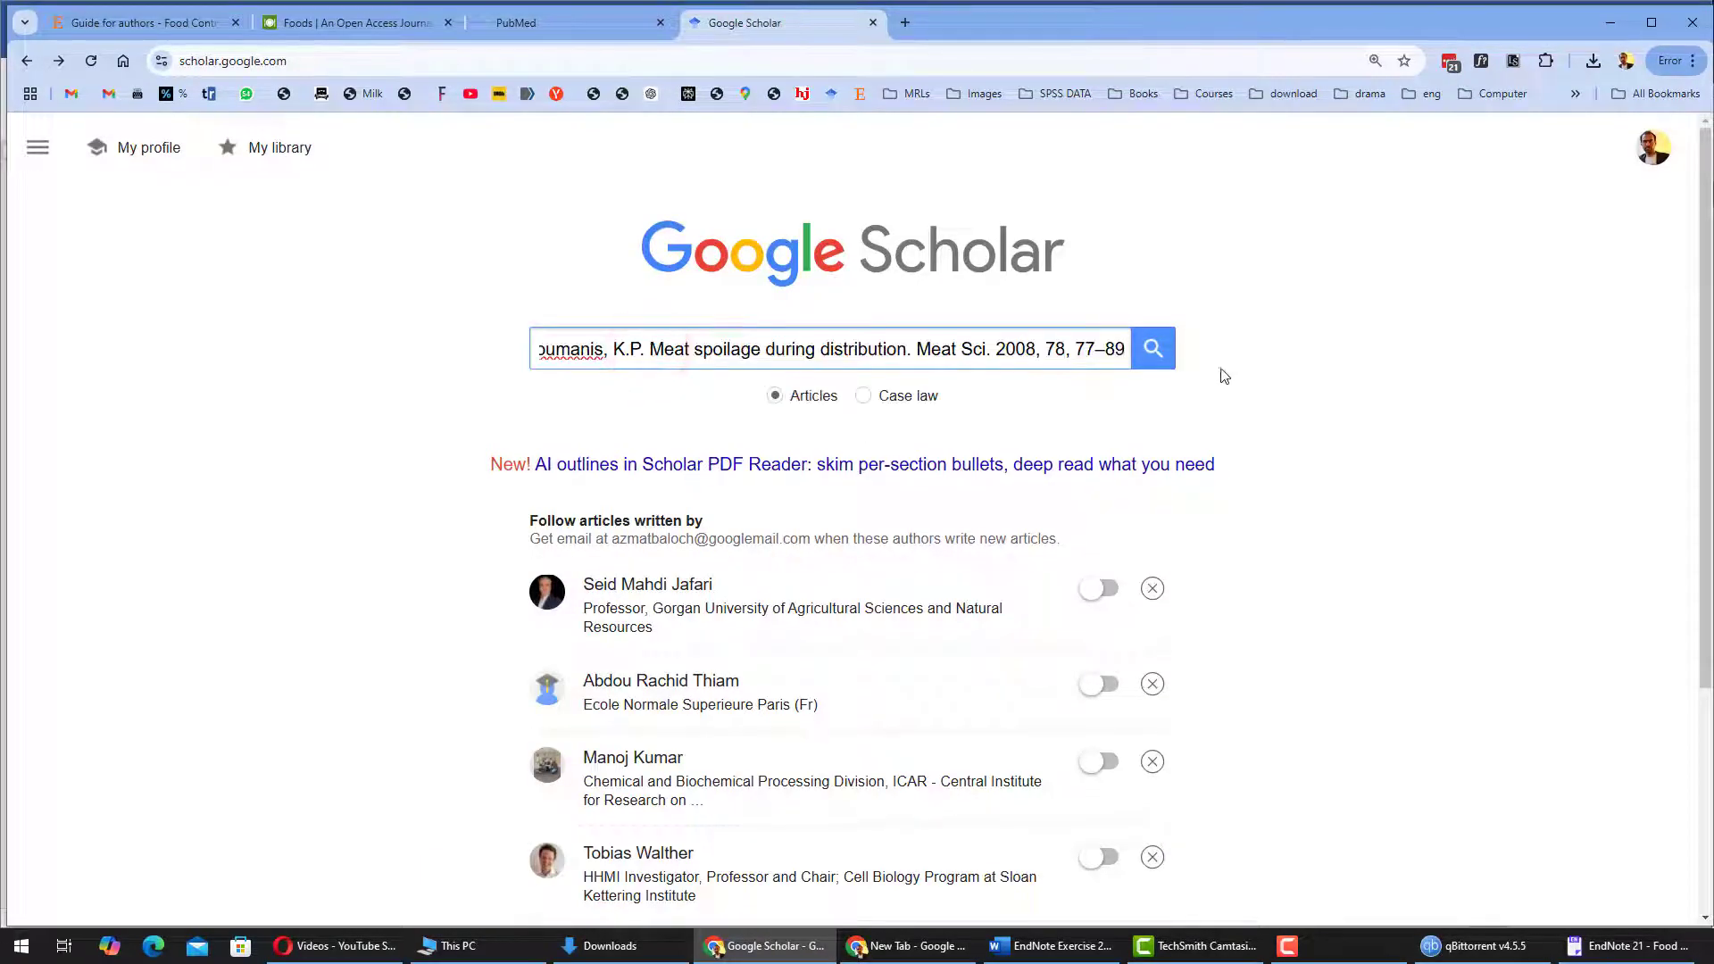
{"action": "left_click", "coordinate": [1152, 348]}
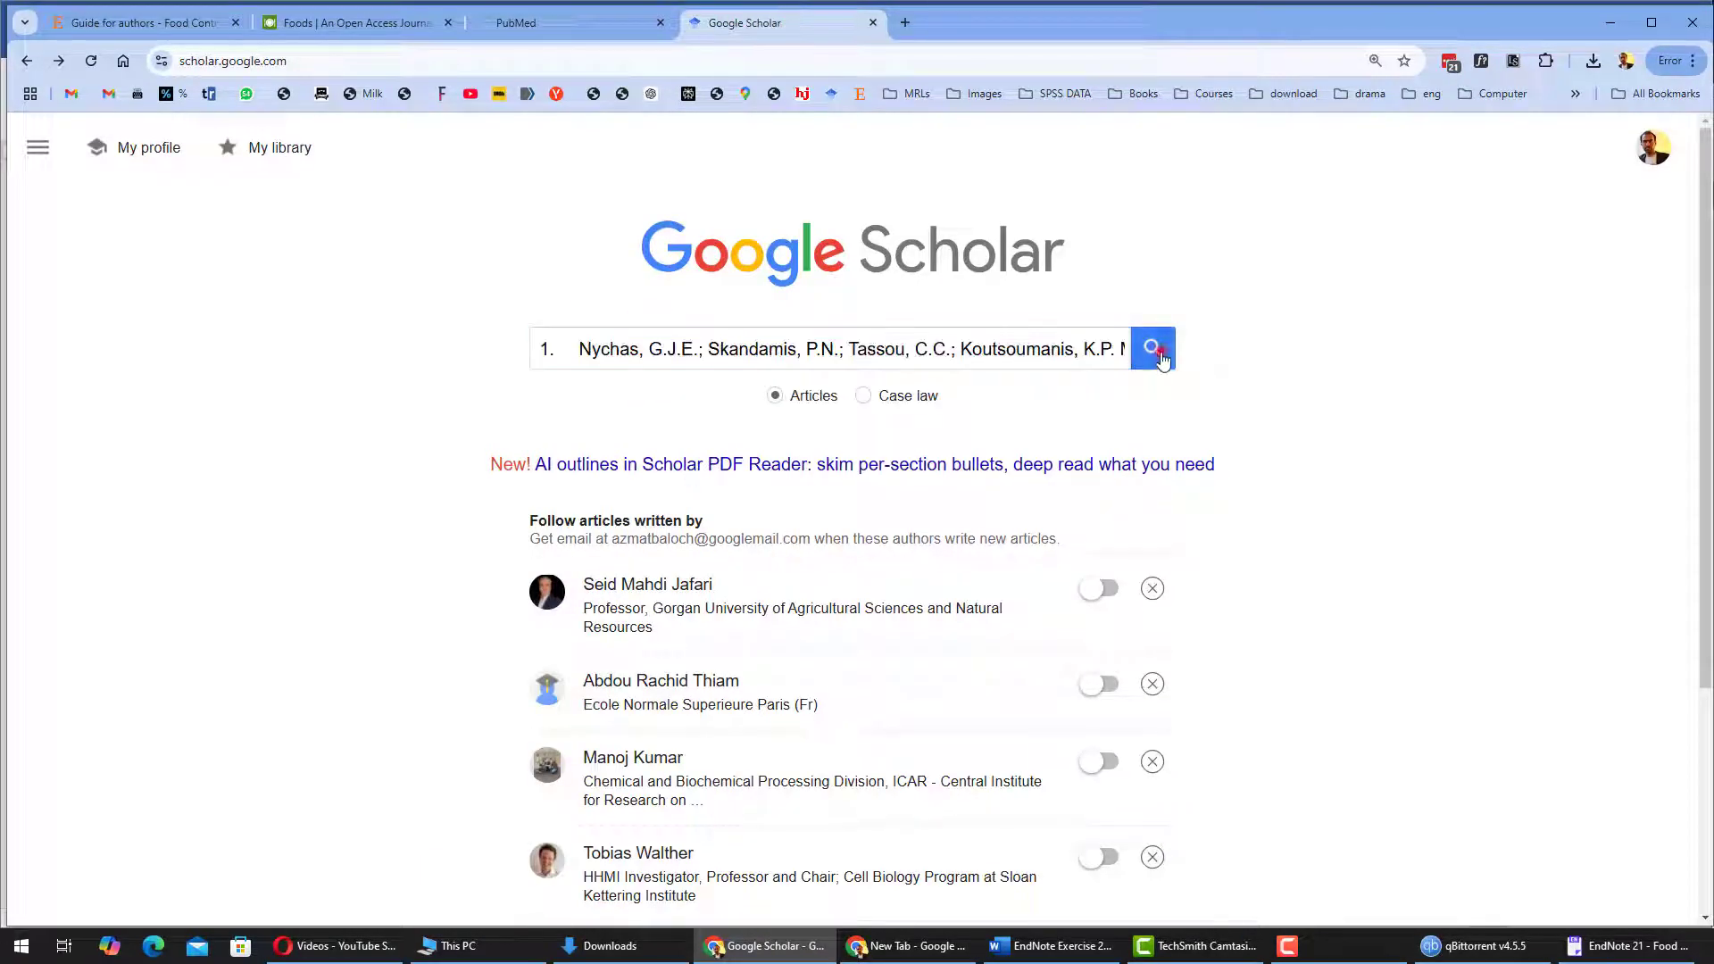
- Export the PubMed record "Meat spoilage during distribution" to a citation manager file and open the downloaded pubmed-22062098.nbib to import it into EndNote
{"action": "left_click", "coordinate": [527, 24]}
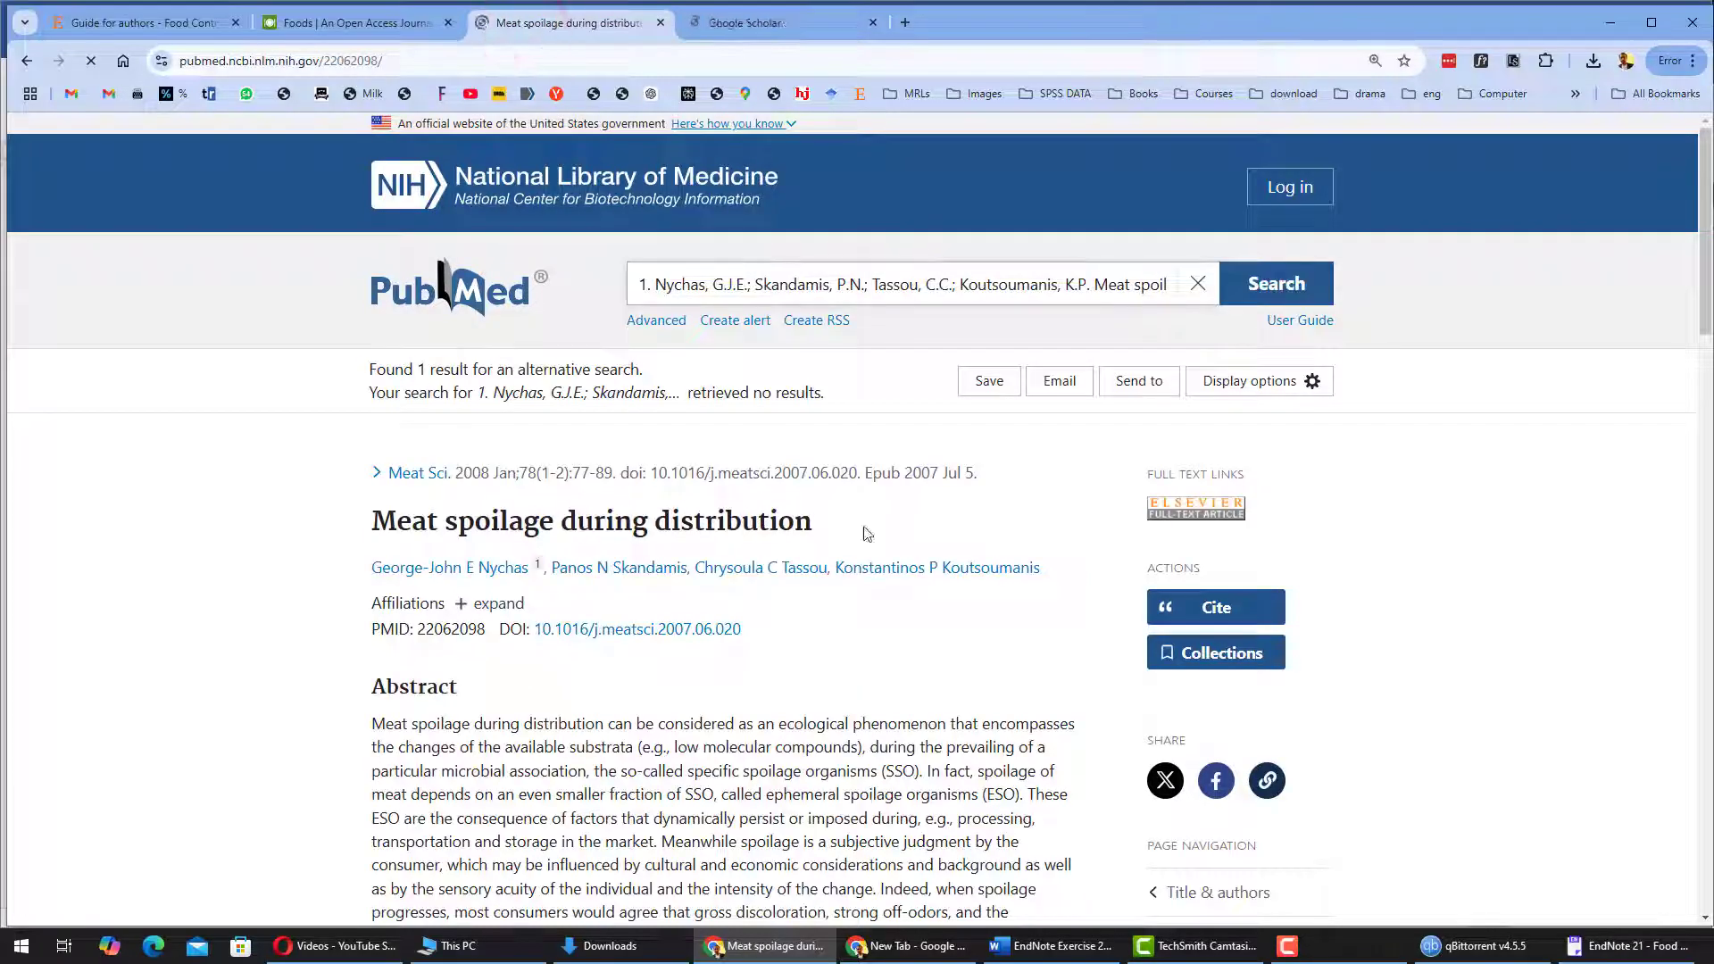
{"action": "left_click_drag", "start_coordinate": [916, 278], "coordinate": [1193, 286]}
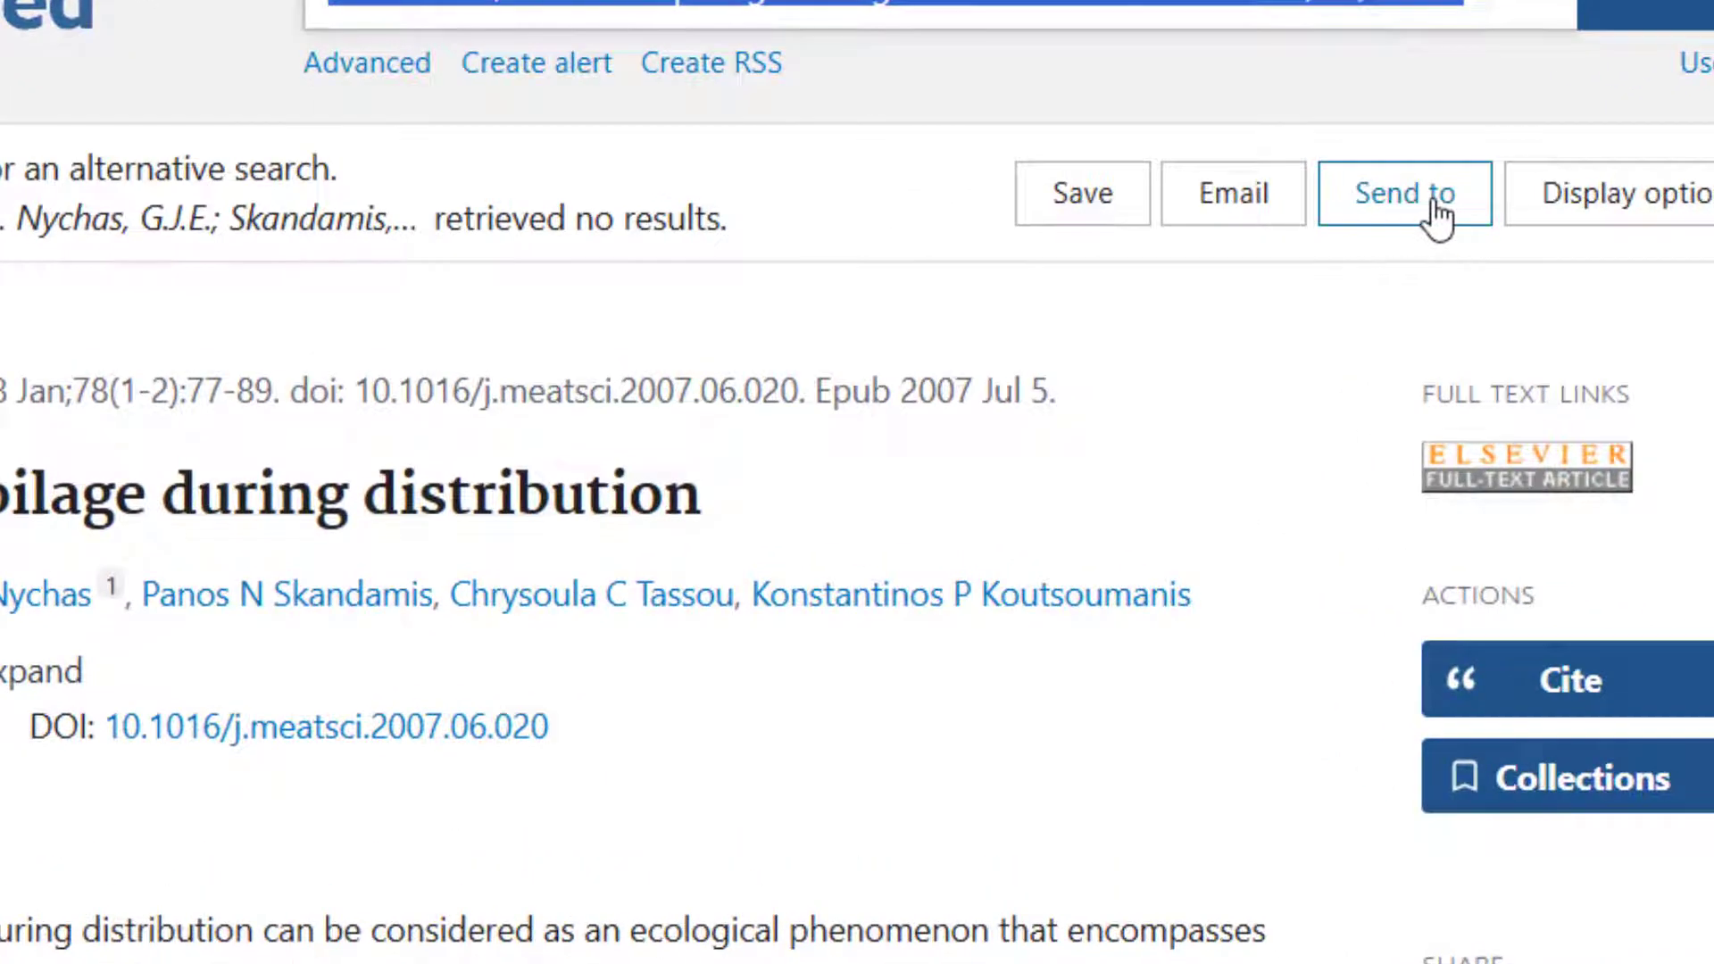
{"action": "left_click", "coordinate": [1154, 384]}
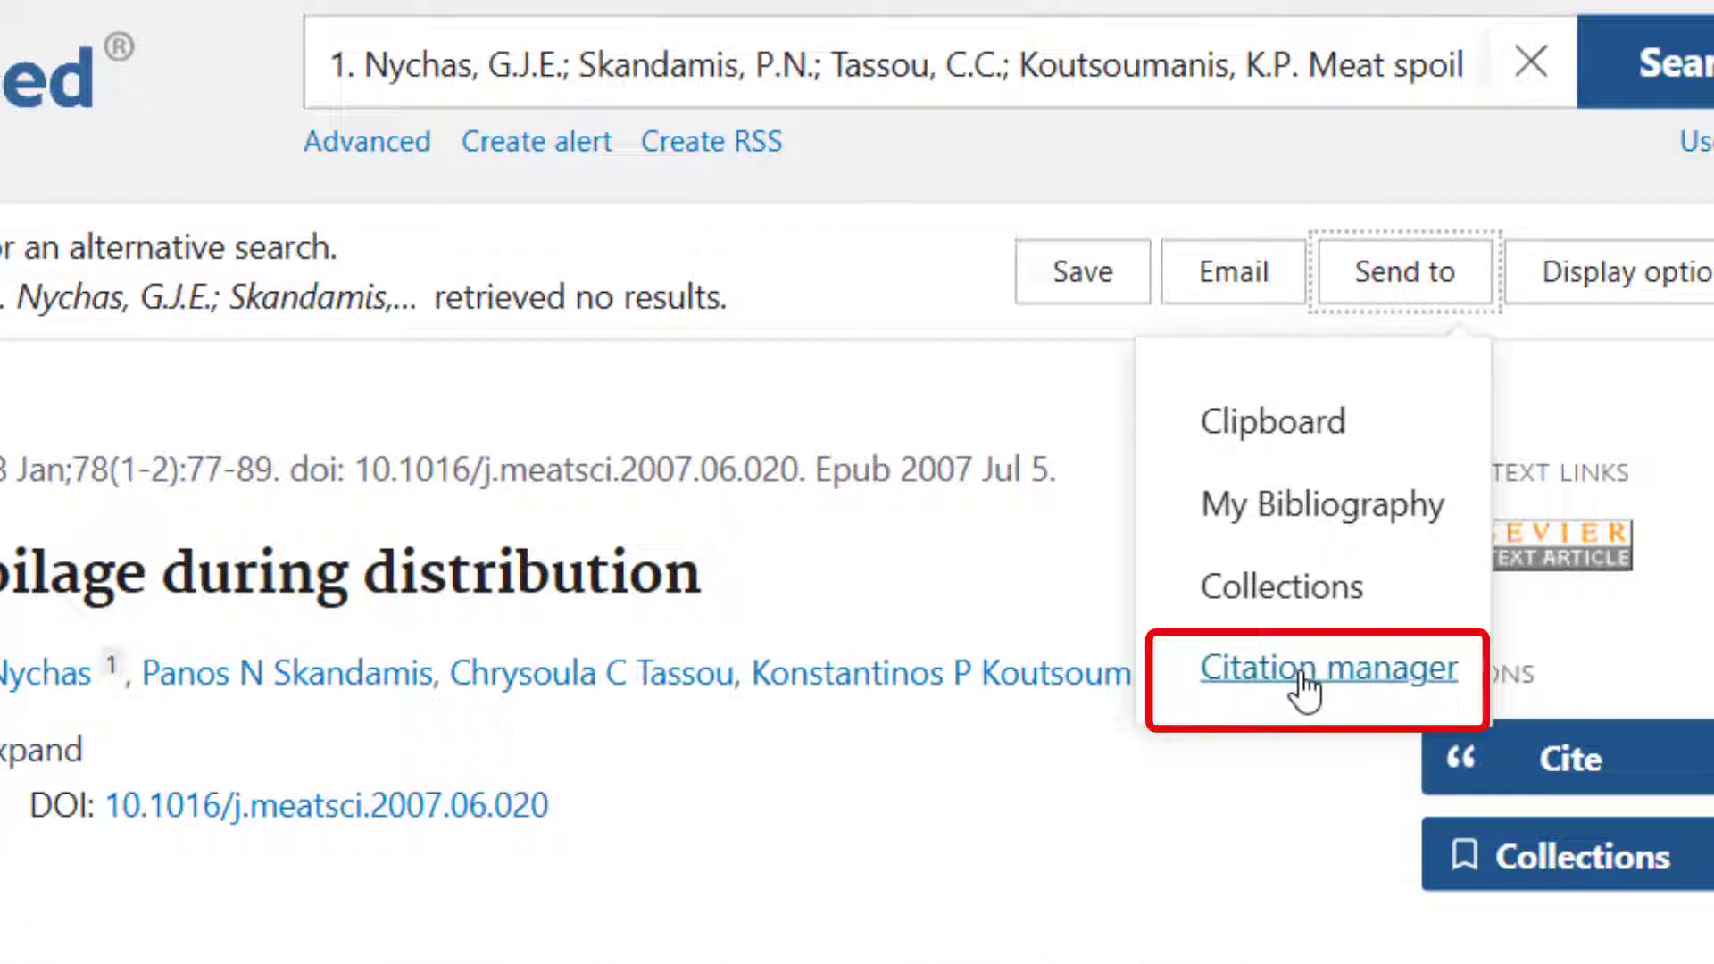
{"action": "left_click", "coordinate": [1302, 678]}
{"action": "left_click", "coordinate": [569, 576]}
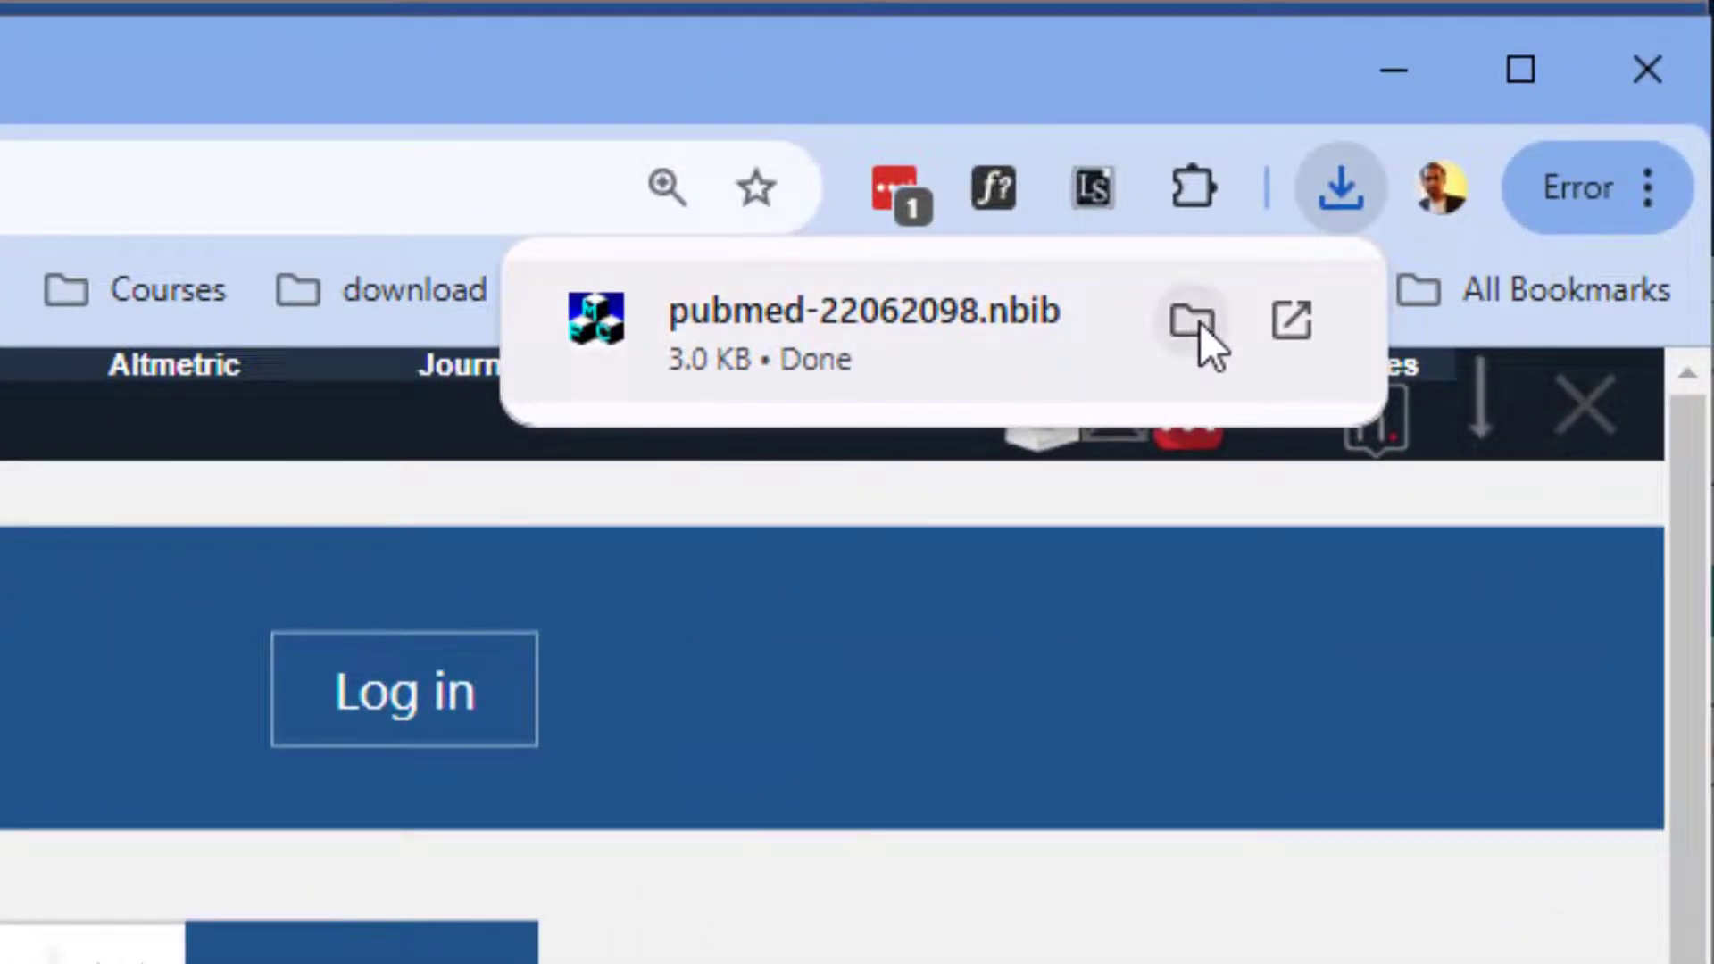
{"action": "left_click", "coordinate": [900, 337]}
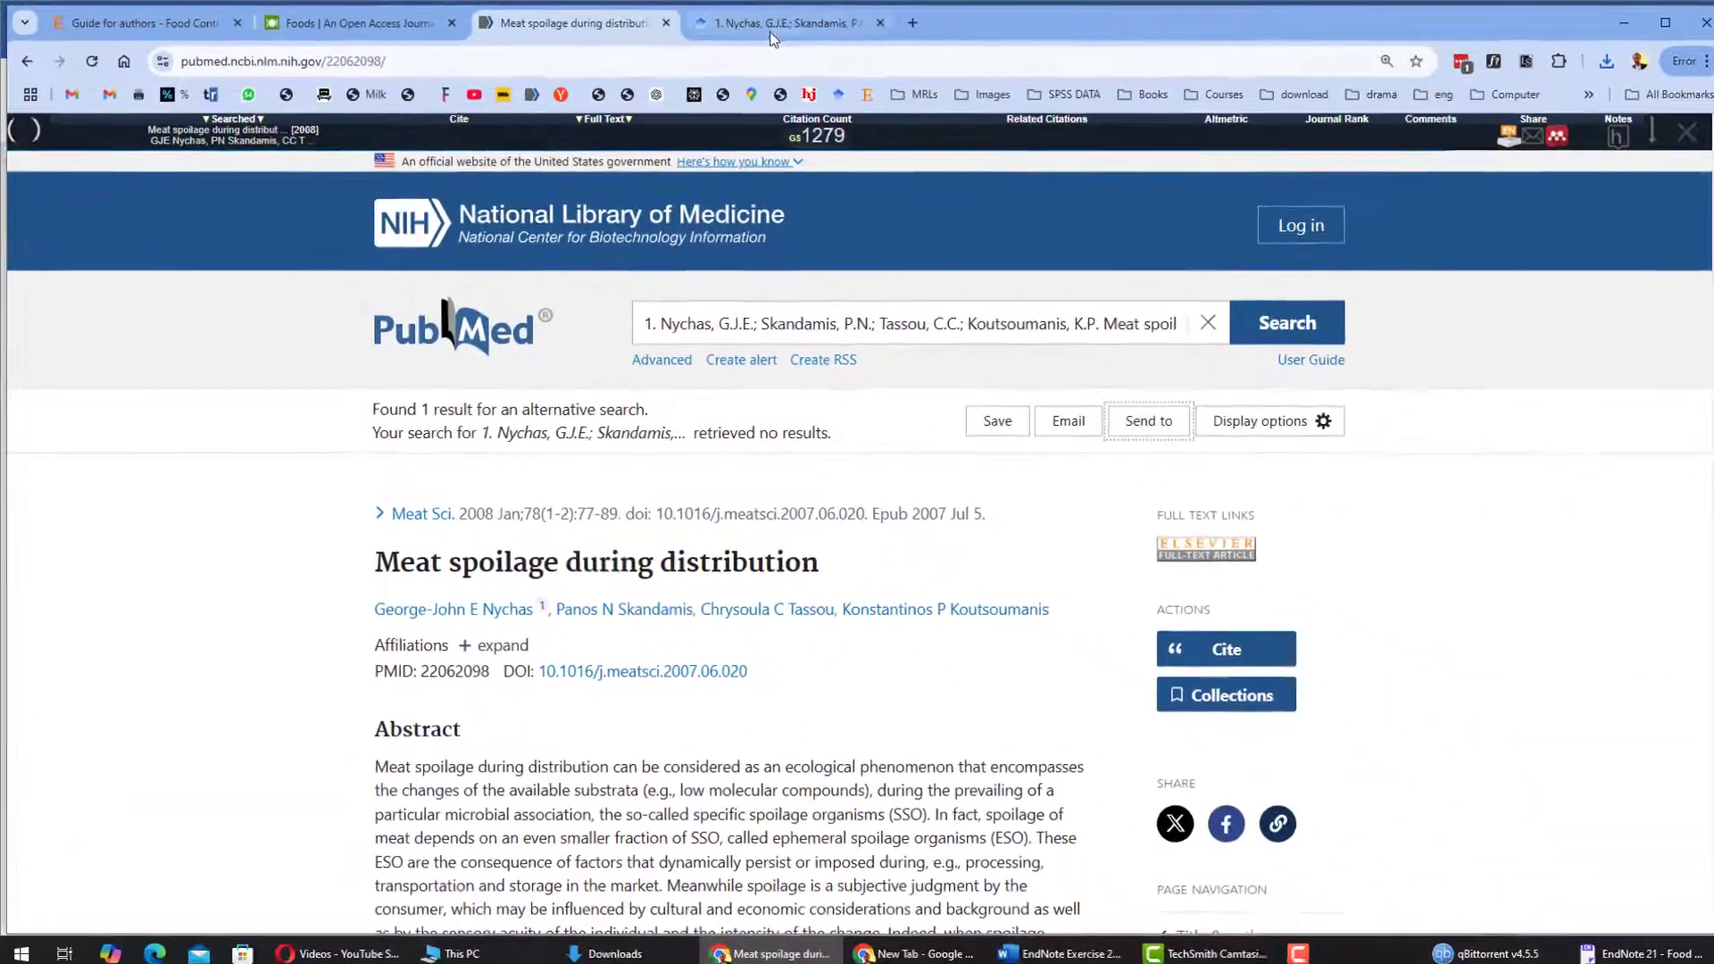
- Export the Google Scholar citation of "Meat spoilage during distribution" in EndNote format and open the downloaded scholar (28).enw to import it
{"action": "left_click", "coordinate": [757, 22]}
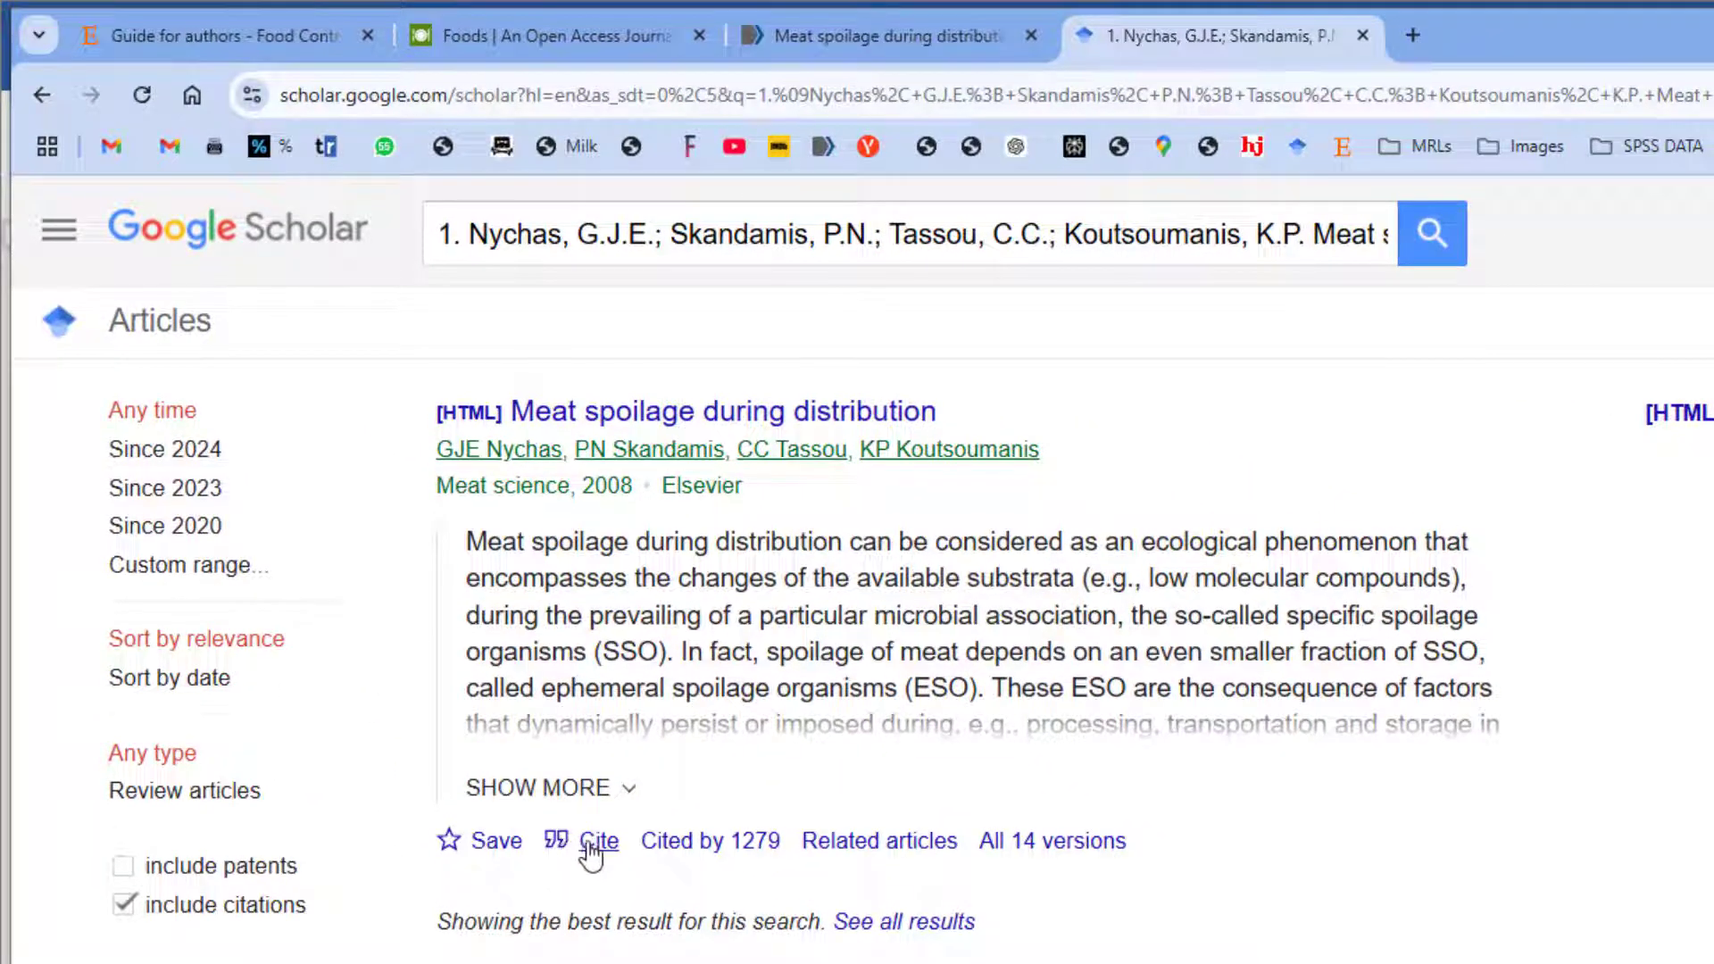
{"action": "left_click", "coordinate": [591, 846]}
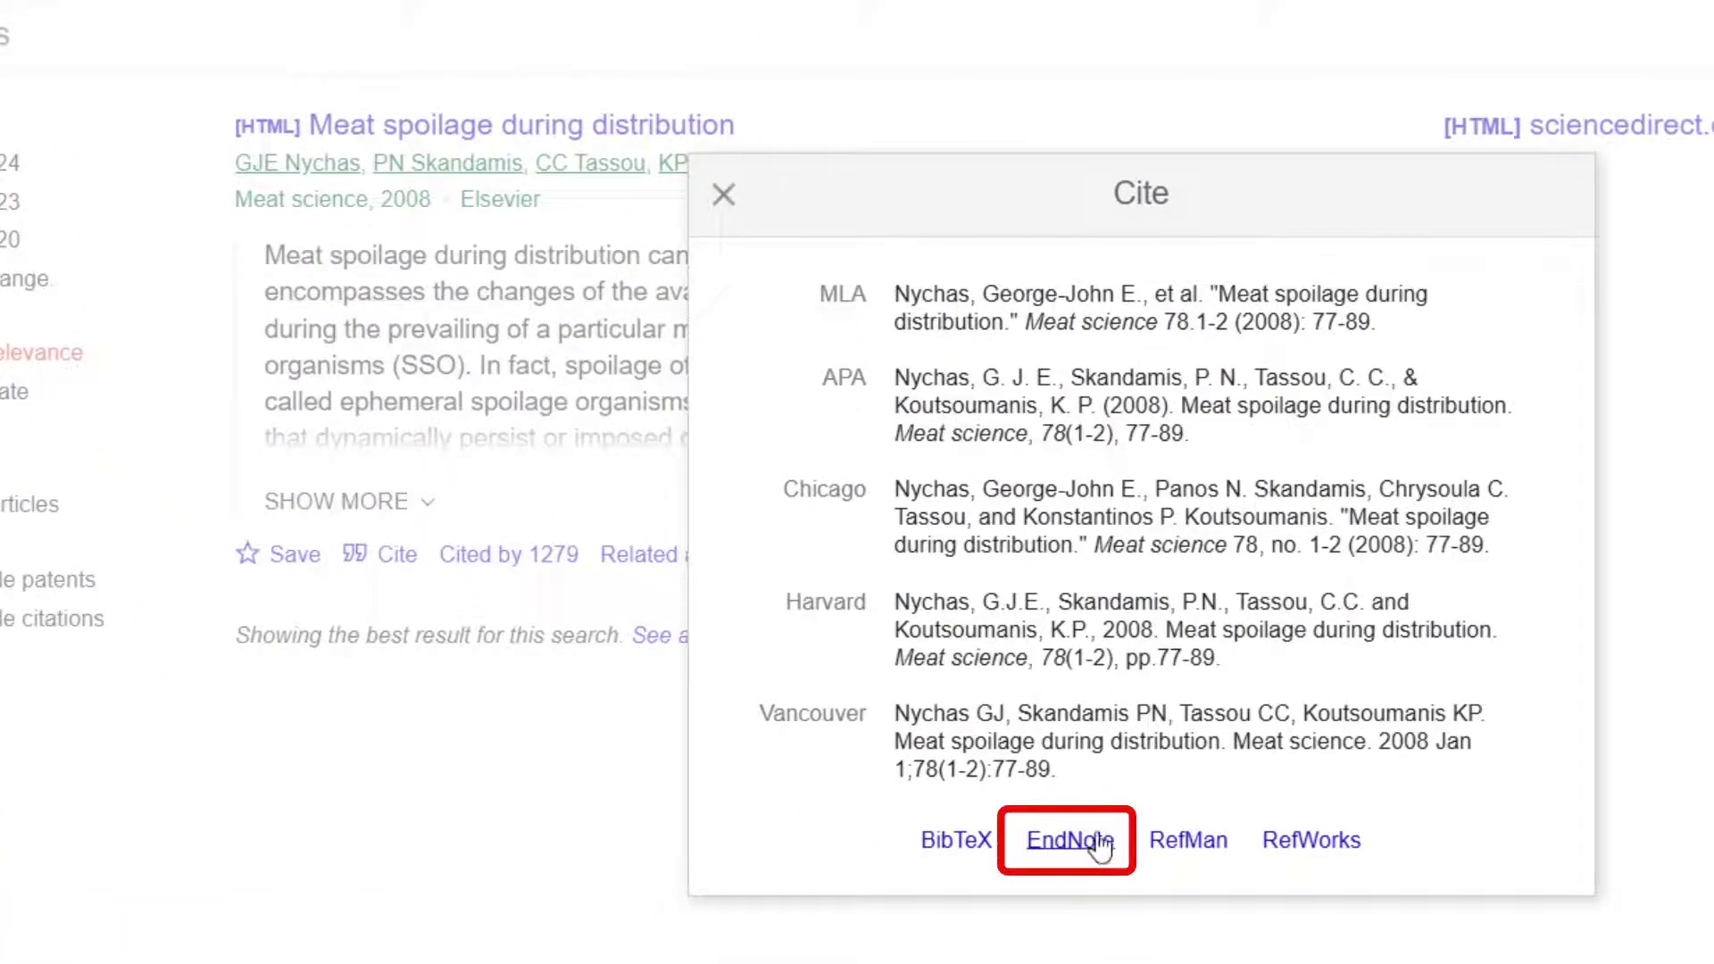
{"action": "left_click", "coordinate": [1082, 837]}
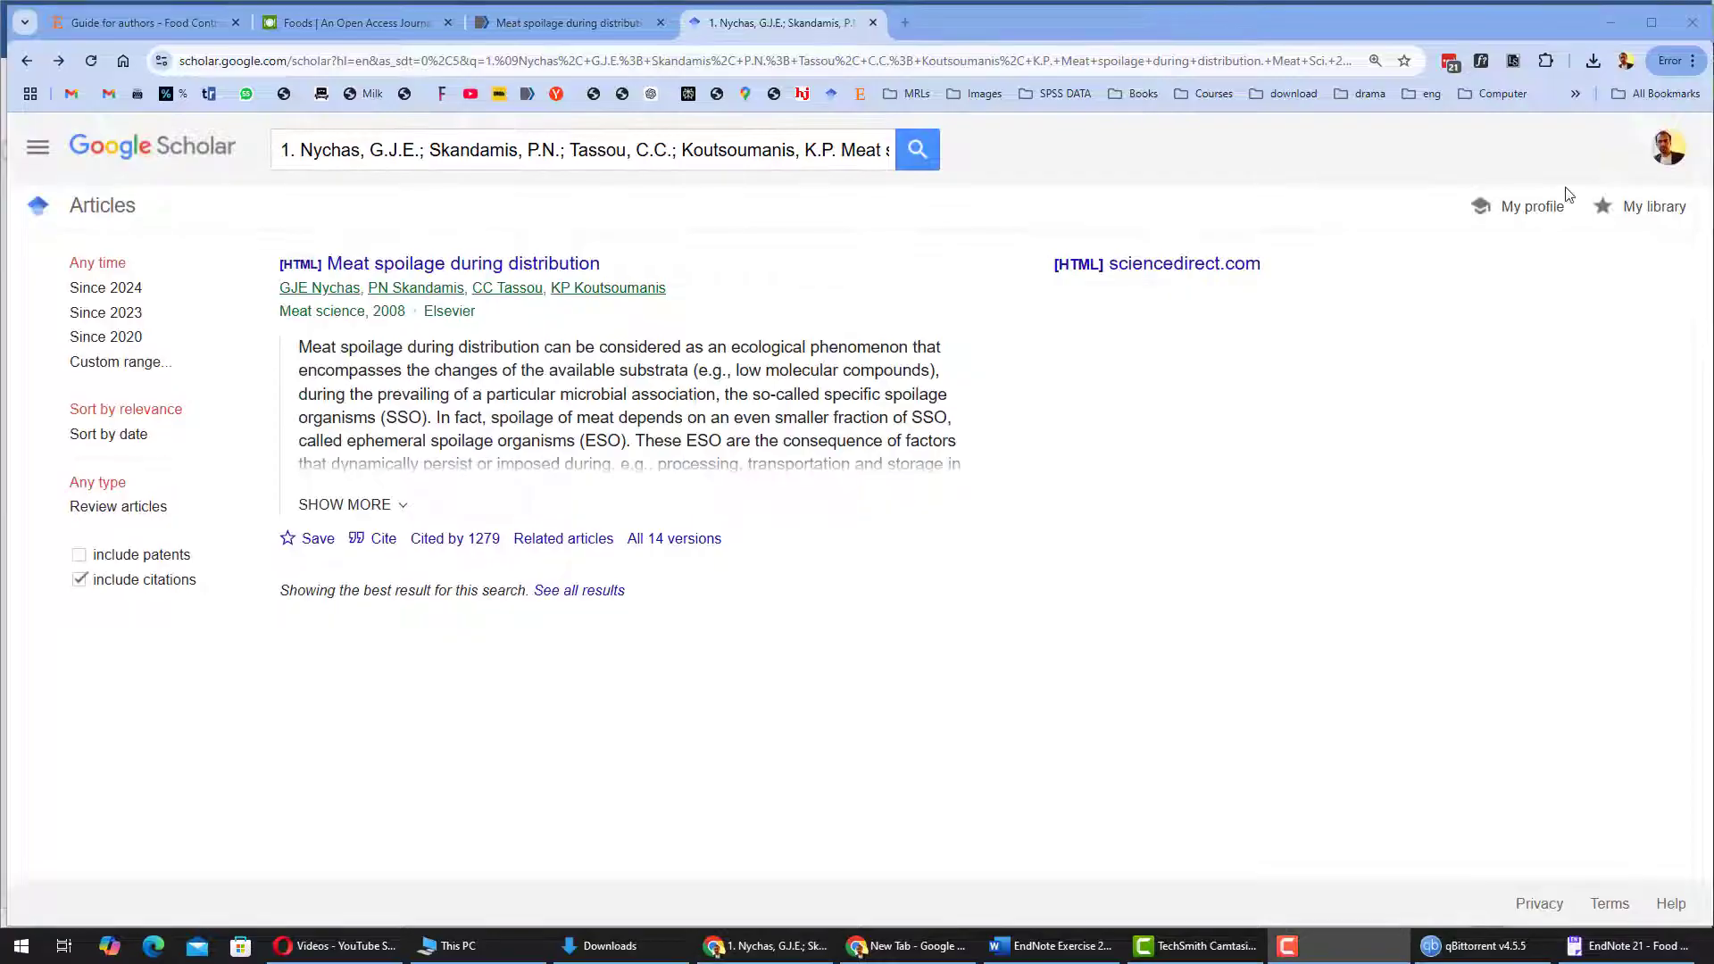
{"action": "left_click", "coordinate": [1592, 61]}
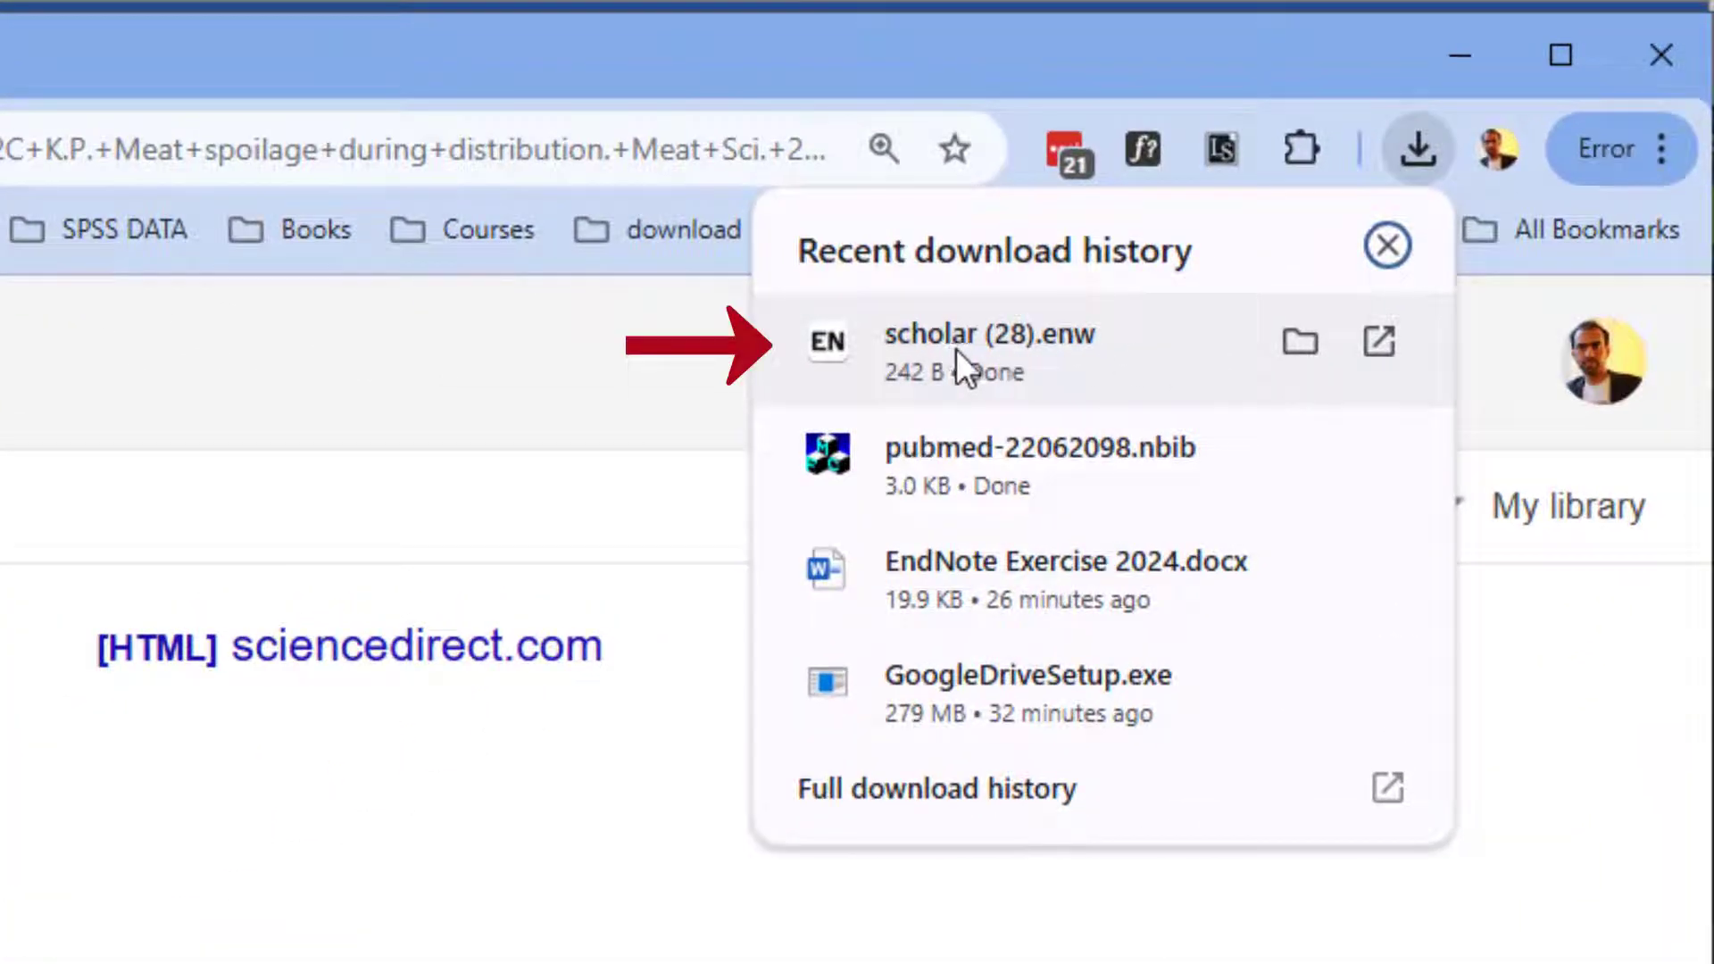
{"action": "left_click", "coordinate": [953, 349]}
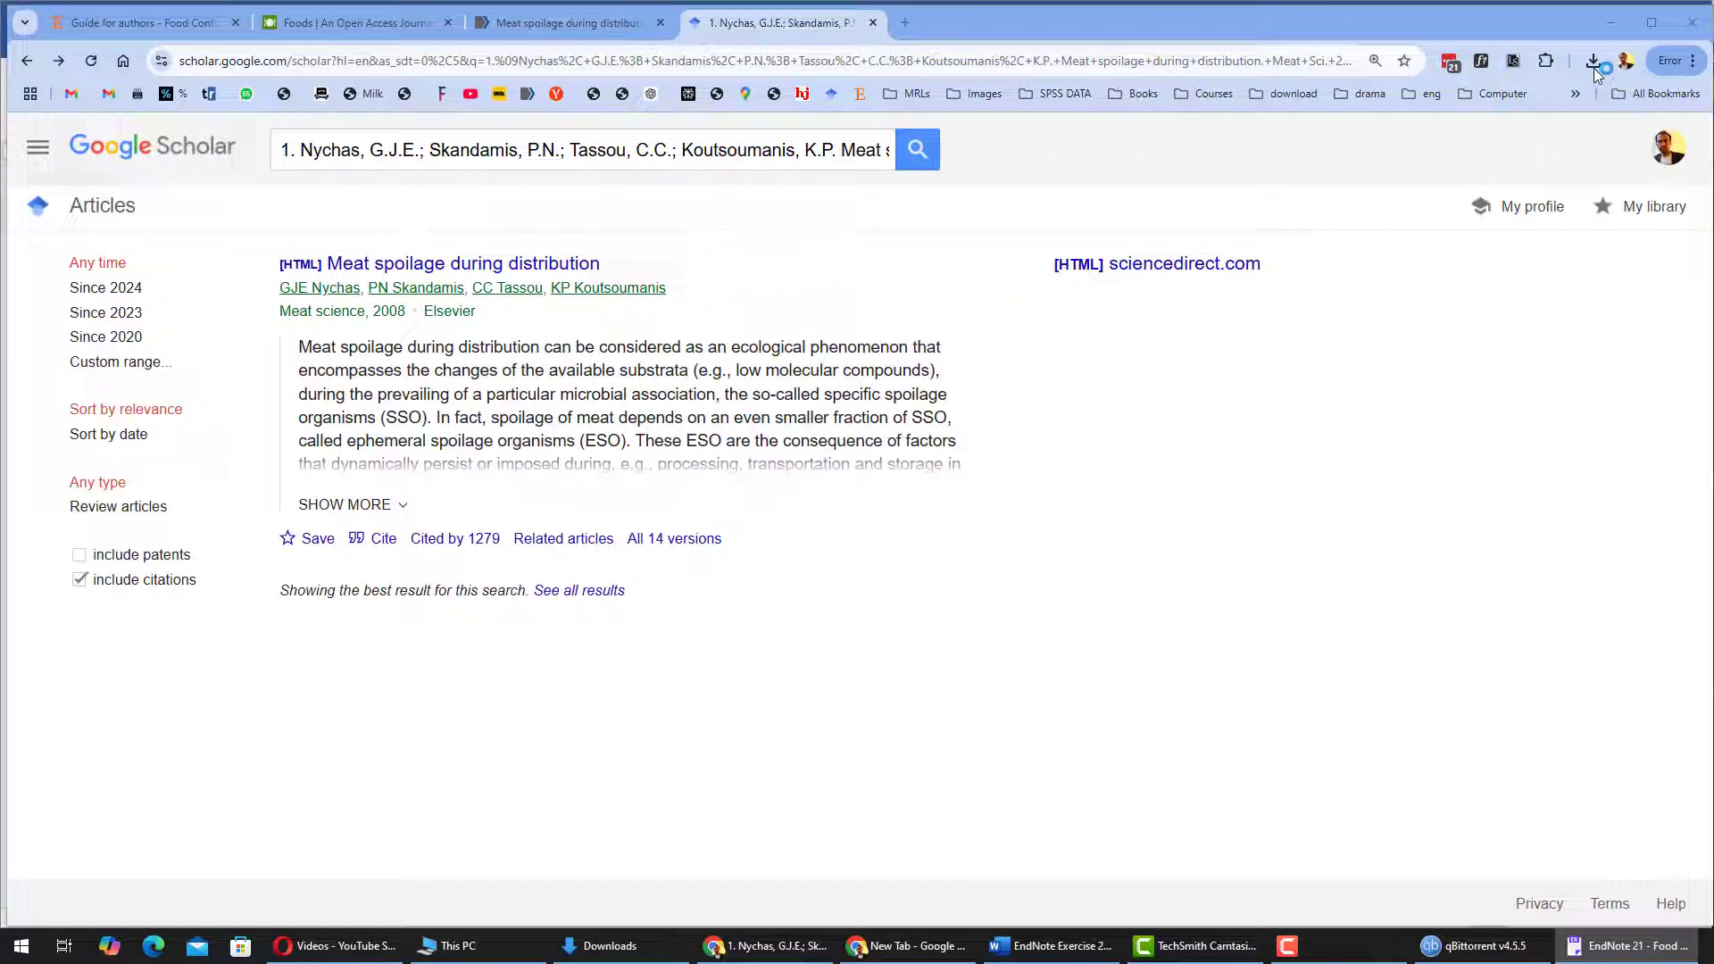
{"action": "left_click", "coordinate": [1561, 75]}
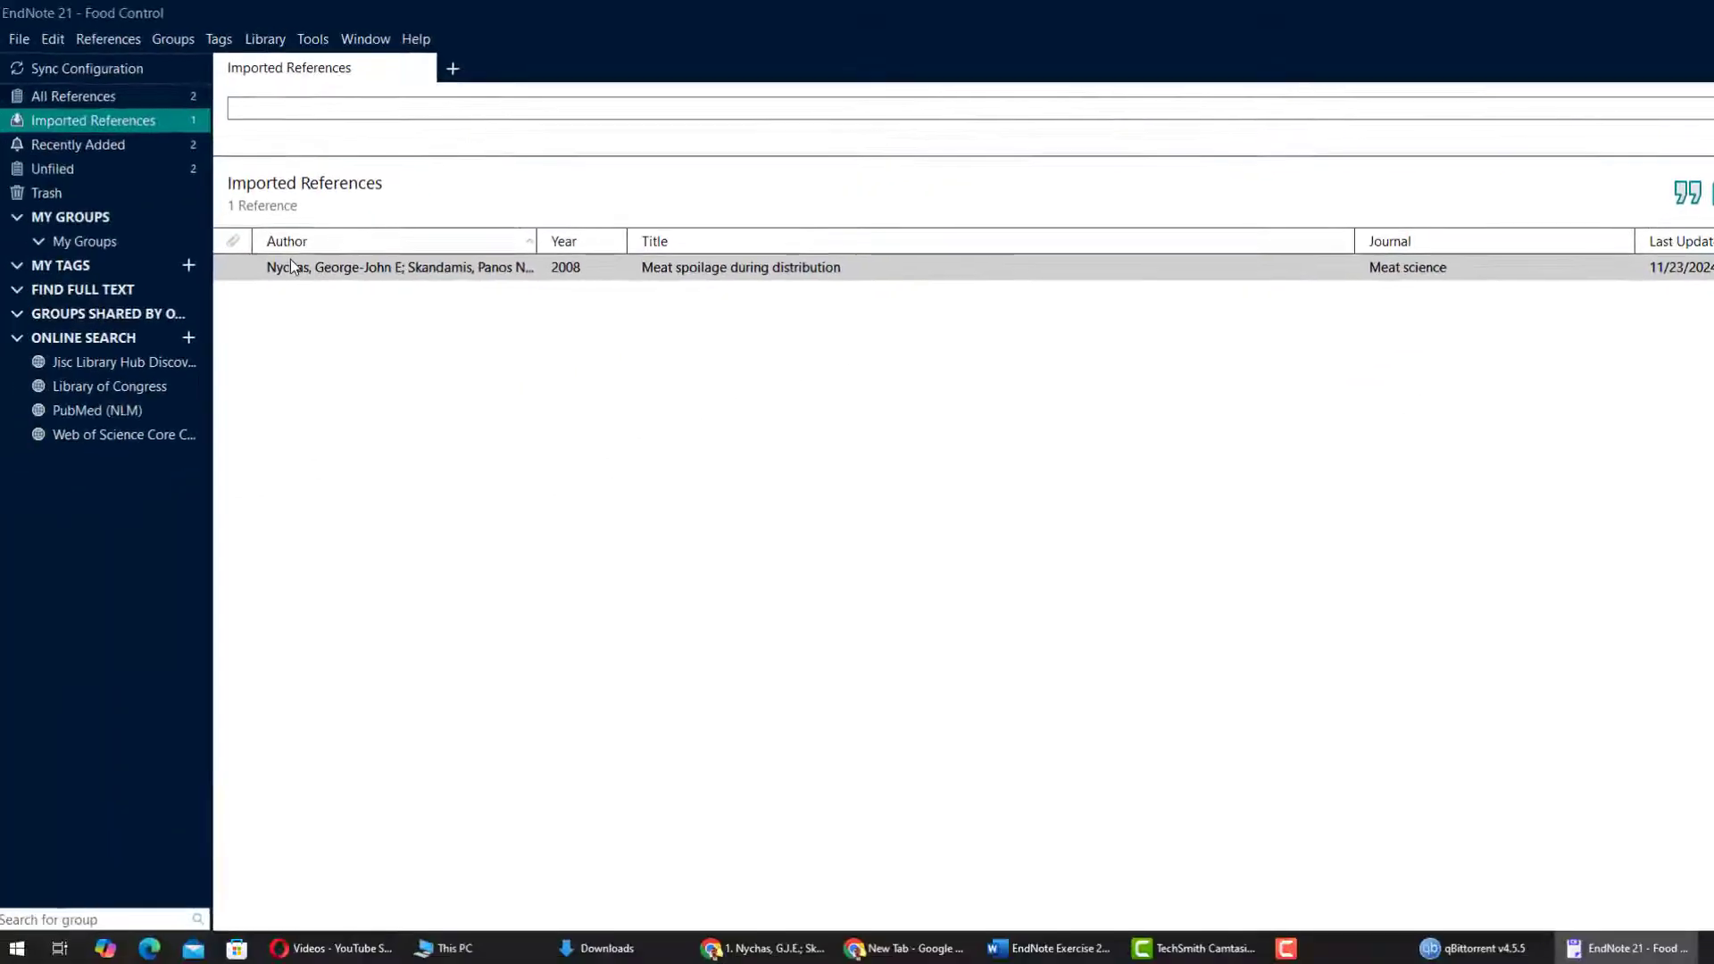
- Compare the two imported records in the recently added and all-references lists, widening the Author column to read the author names
{"action": "left_click", "coordinate": [113, 147]}
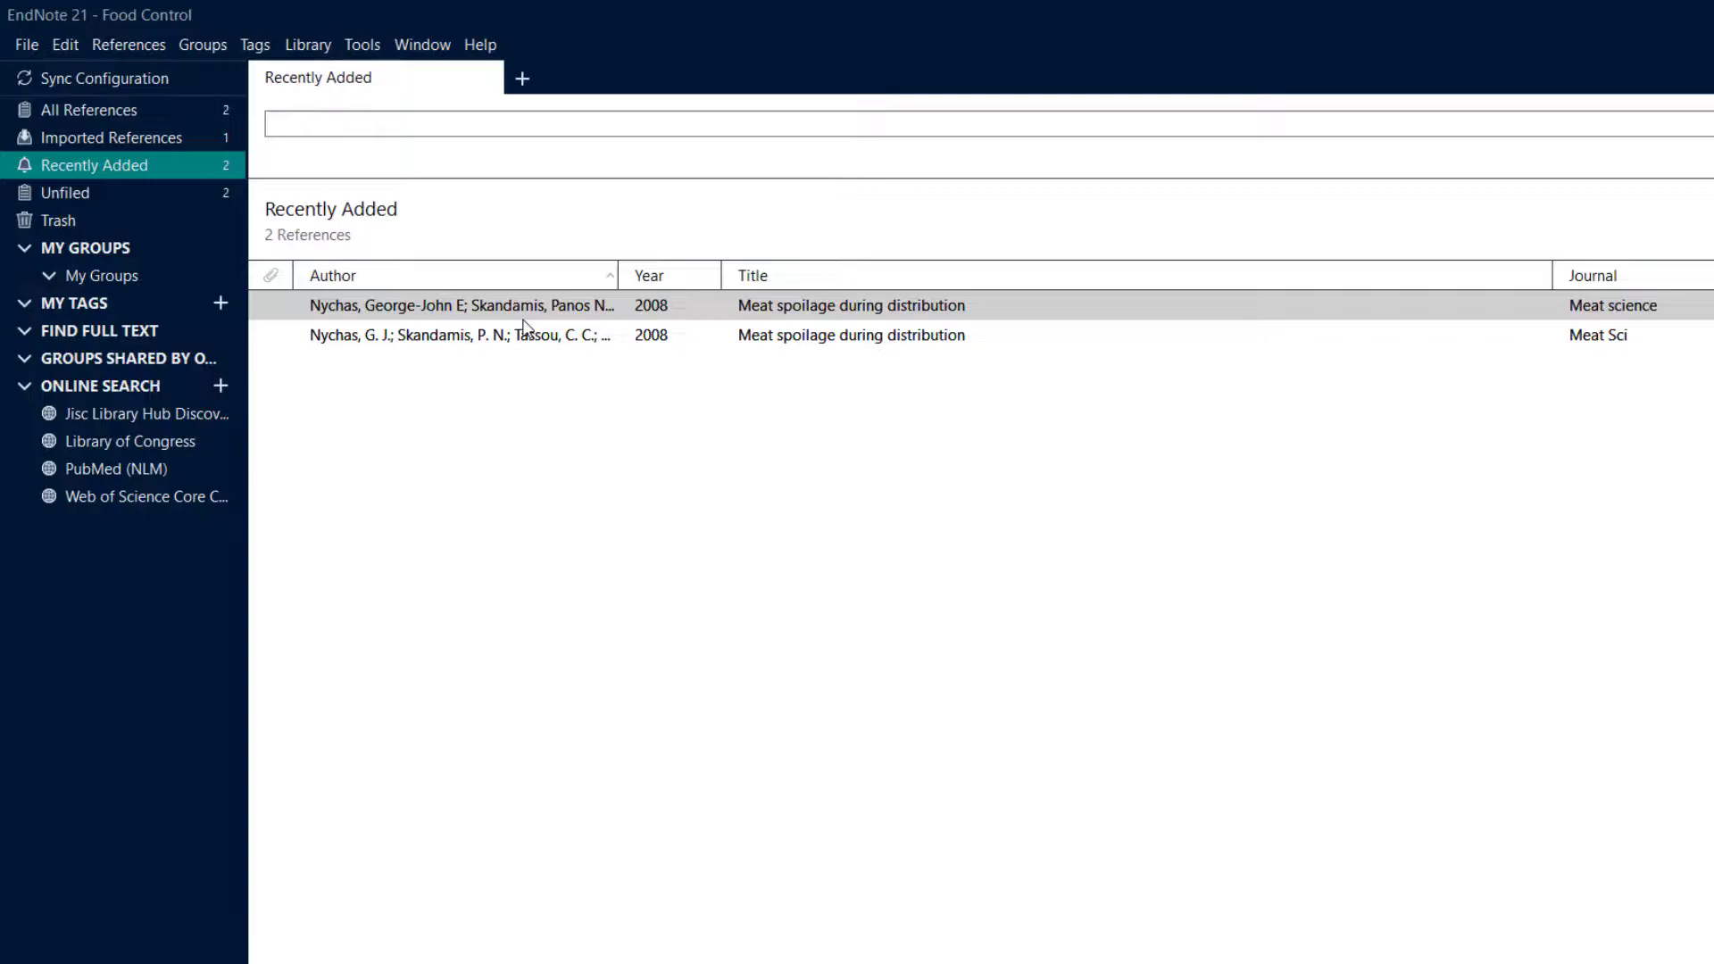
{"action": "left_click", "coordinate": [118, 109]}
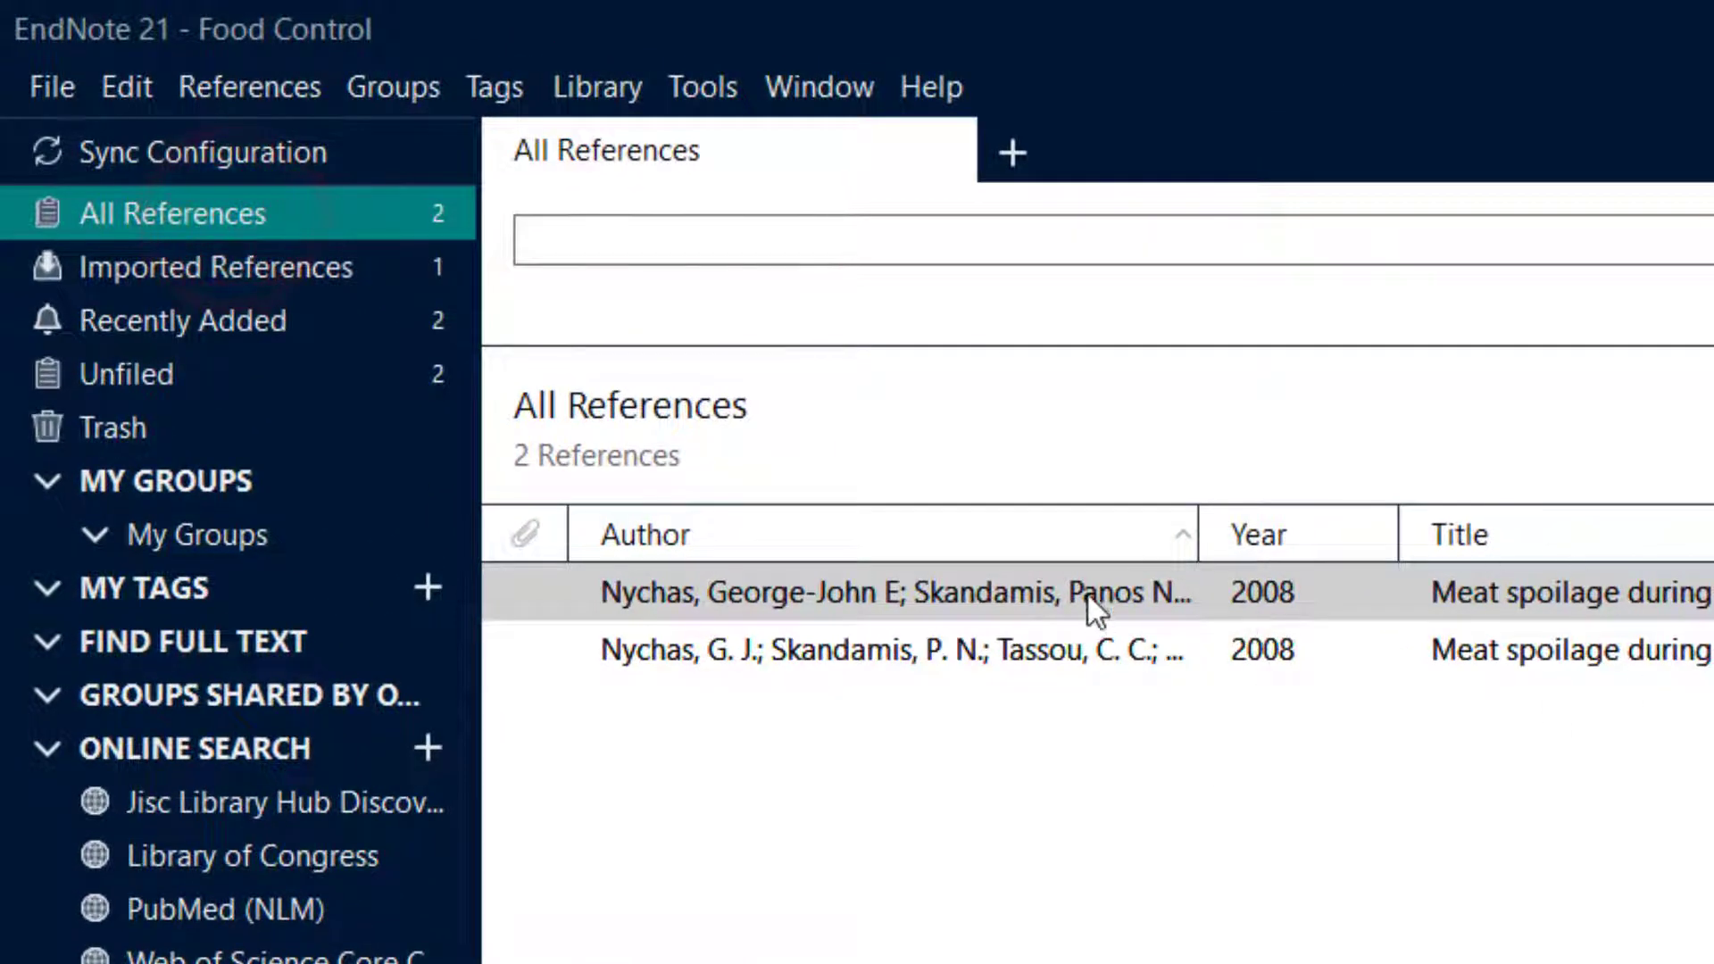
{"action": "left_click_drag", "start_coordinate": [1205, 540], "coordinate": [1618, 539]}
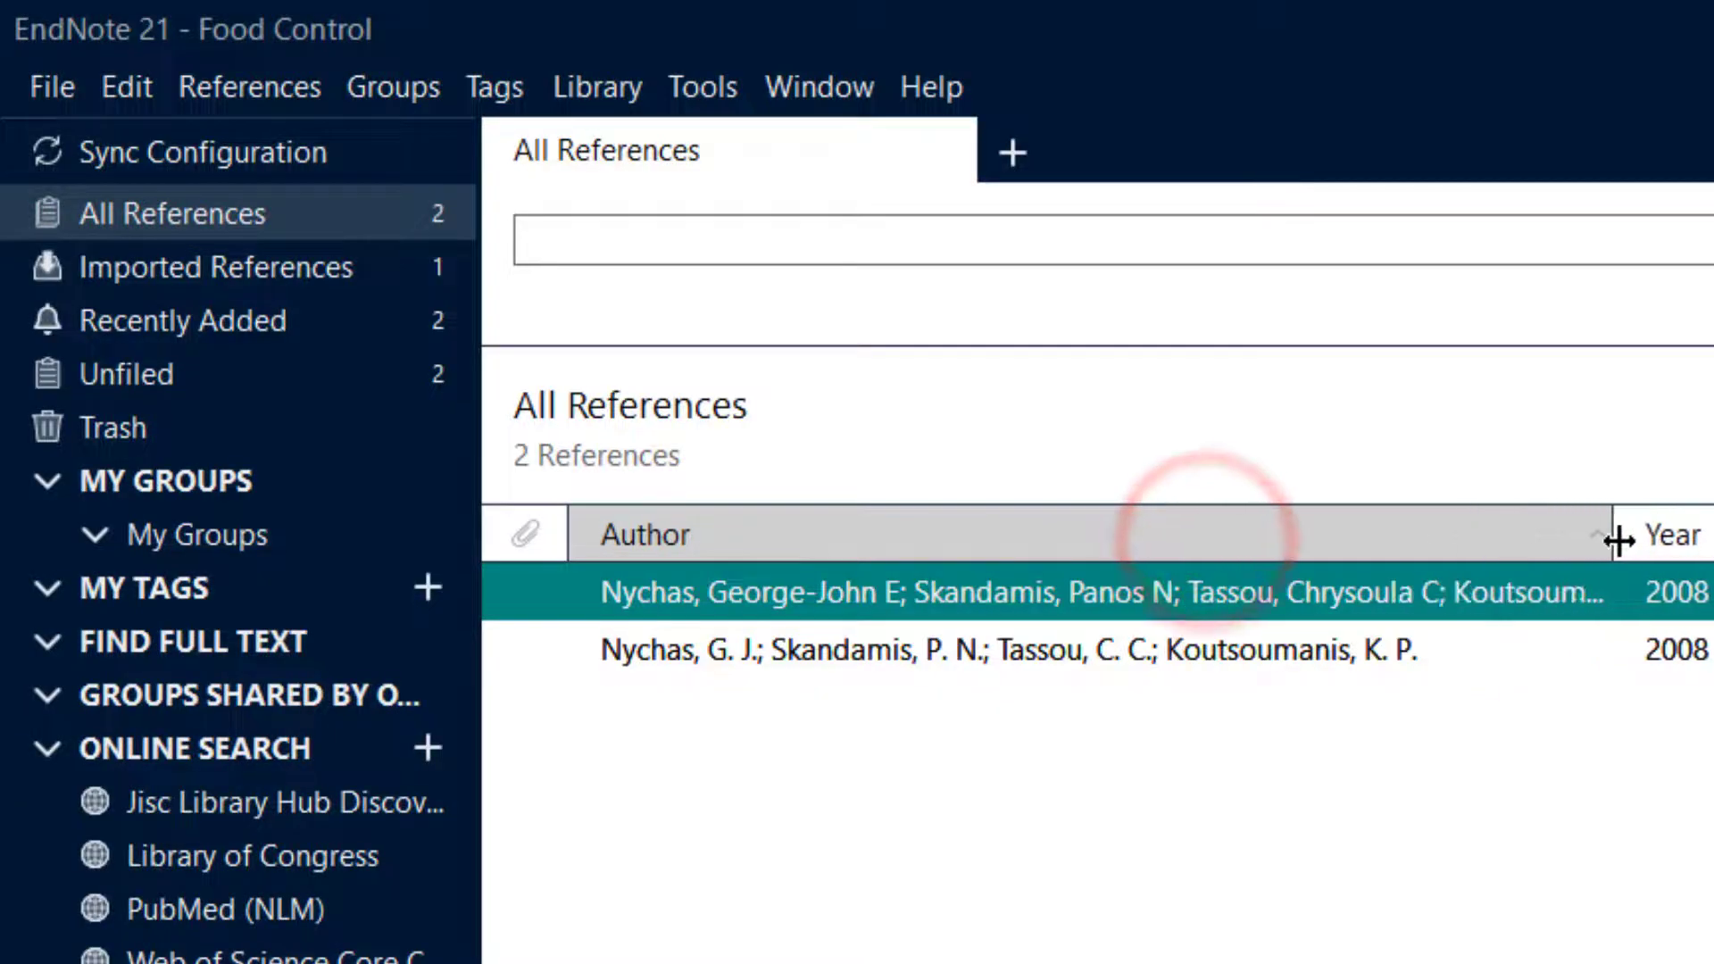
{"action": "left_click", "coordinate": [1538, 247]}
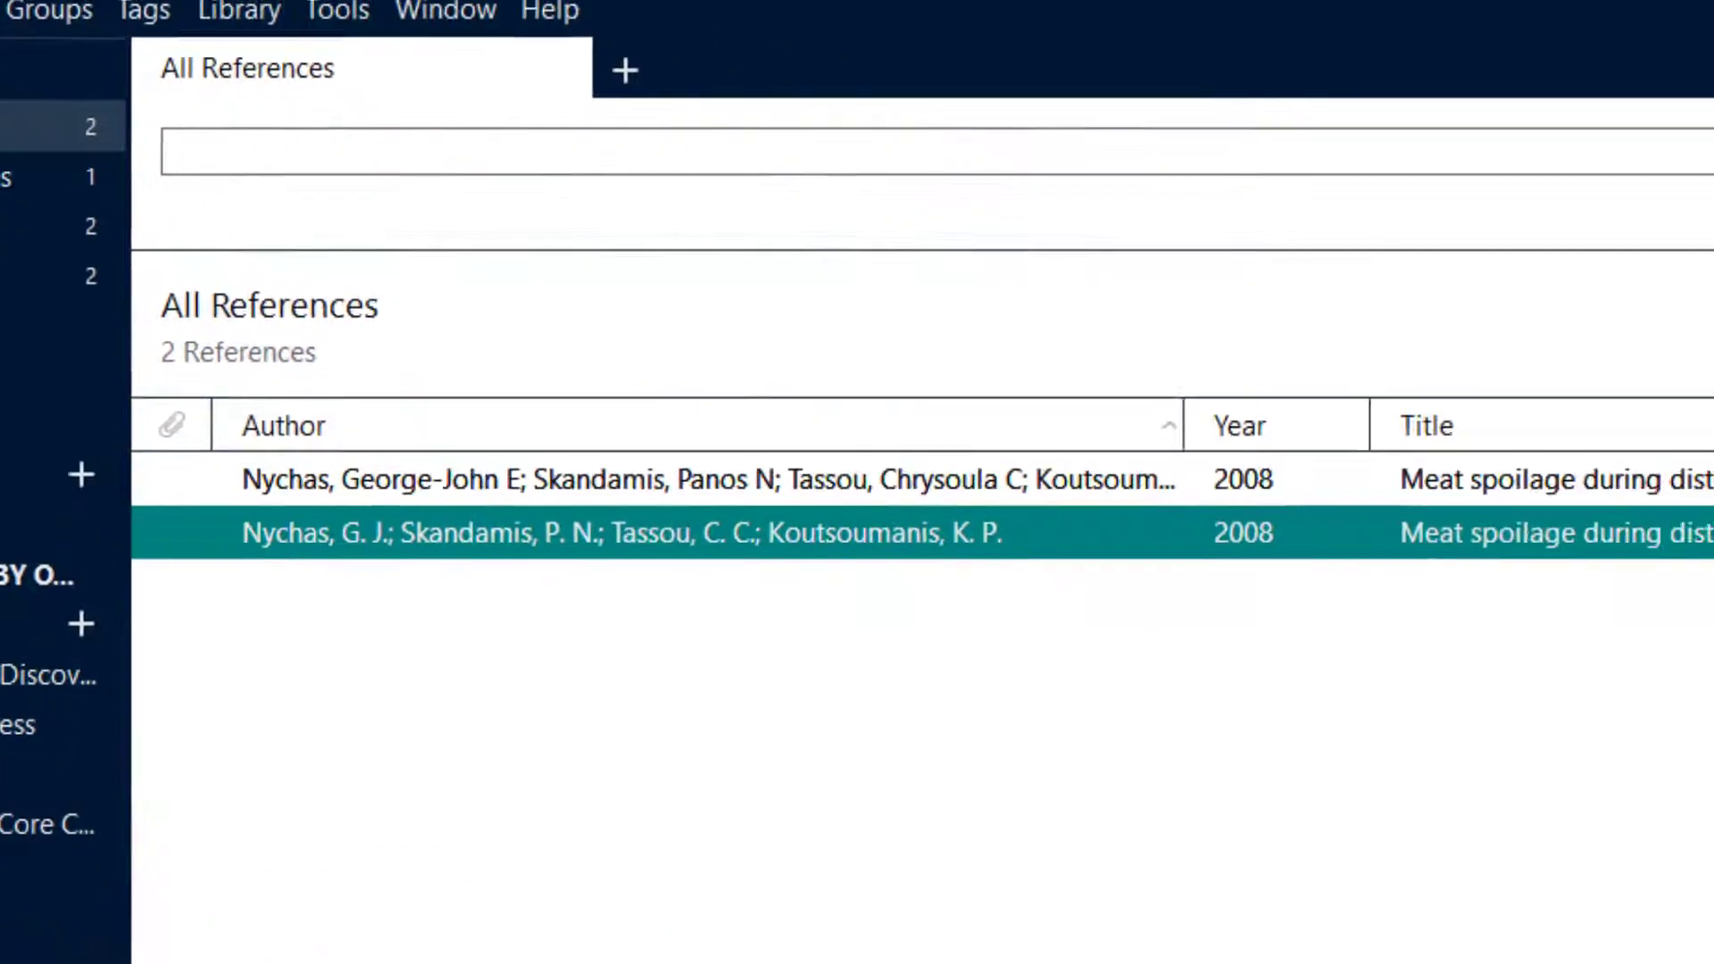
- Compare the PubMed and Google Scholar pages for "Meat spoilage during distribution" and select its record in the EndNote library
{"action": "left_click", "coordinate": [1447, 178]}
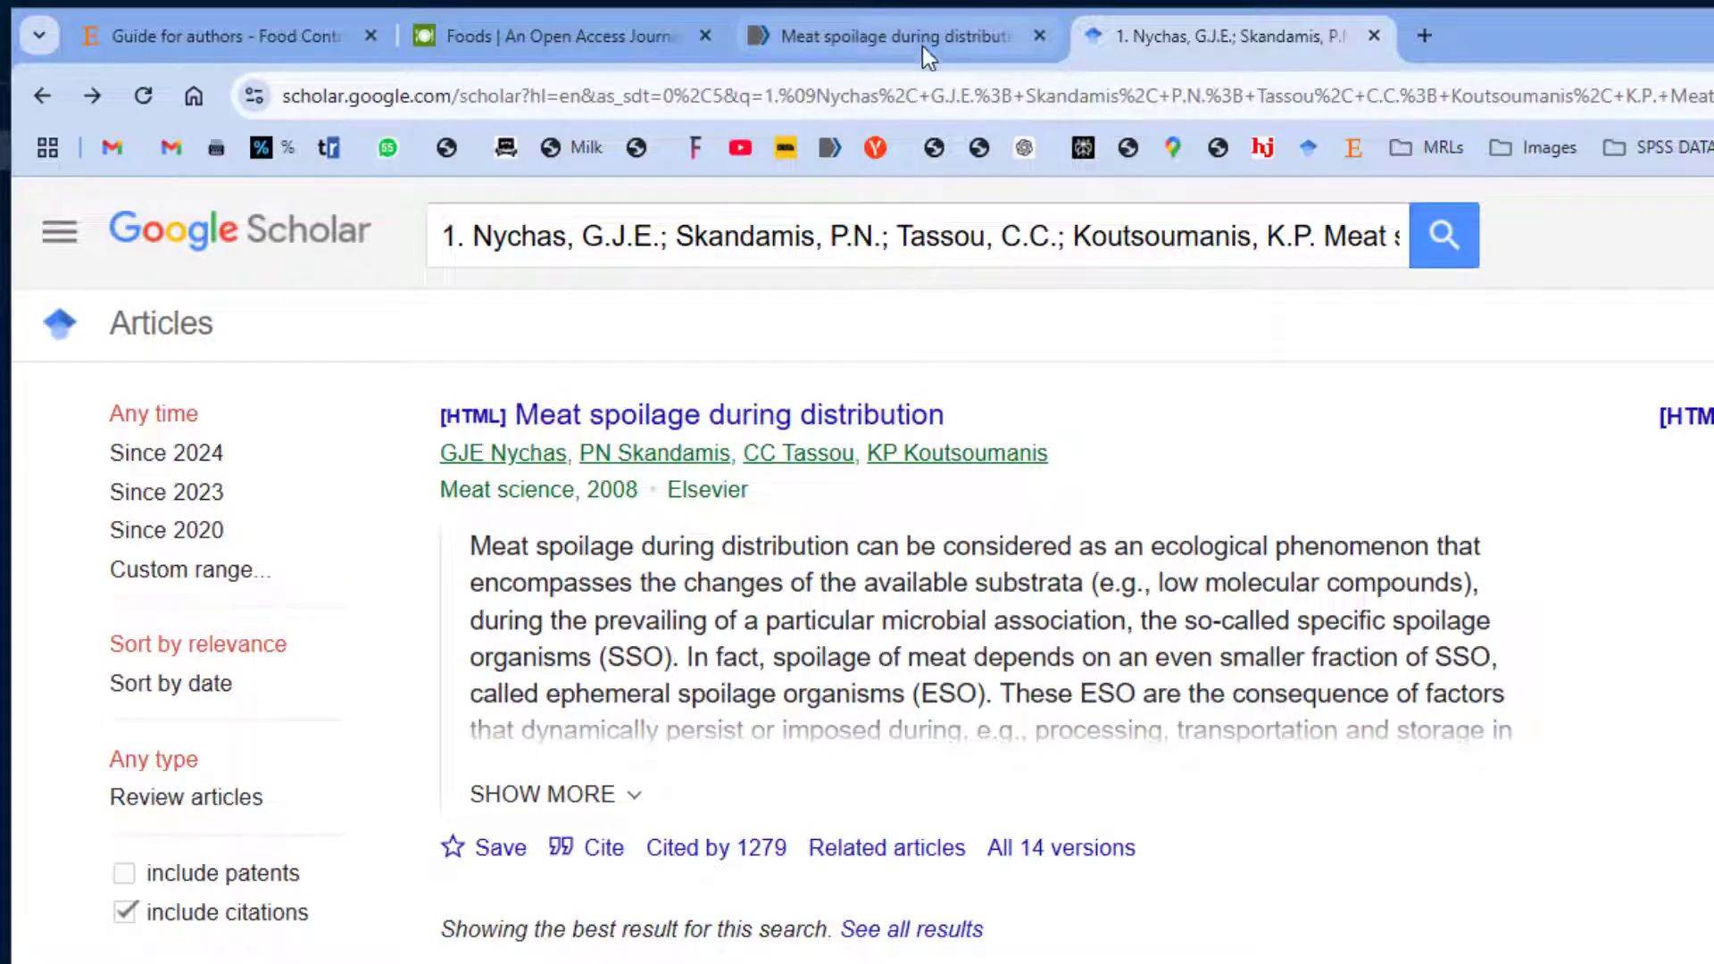
{"action": "left_click", "coordinate": [920, 44]}
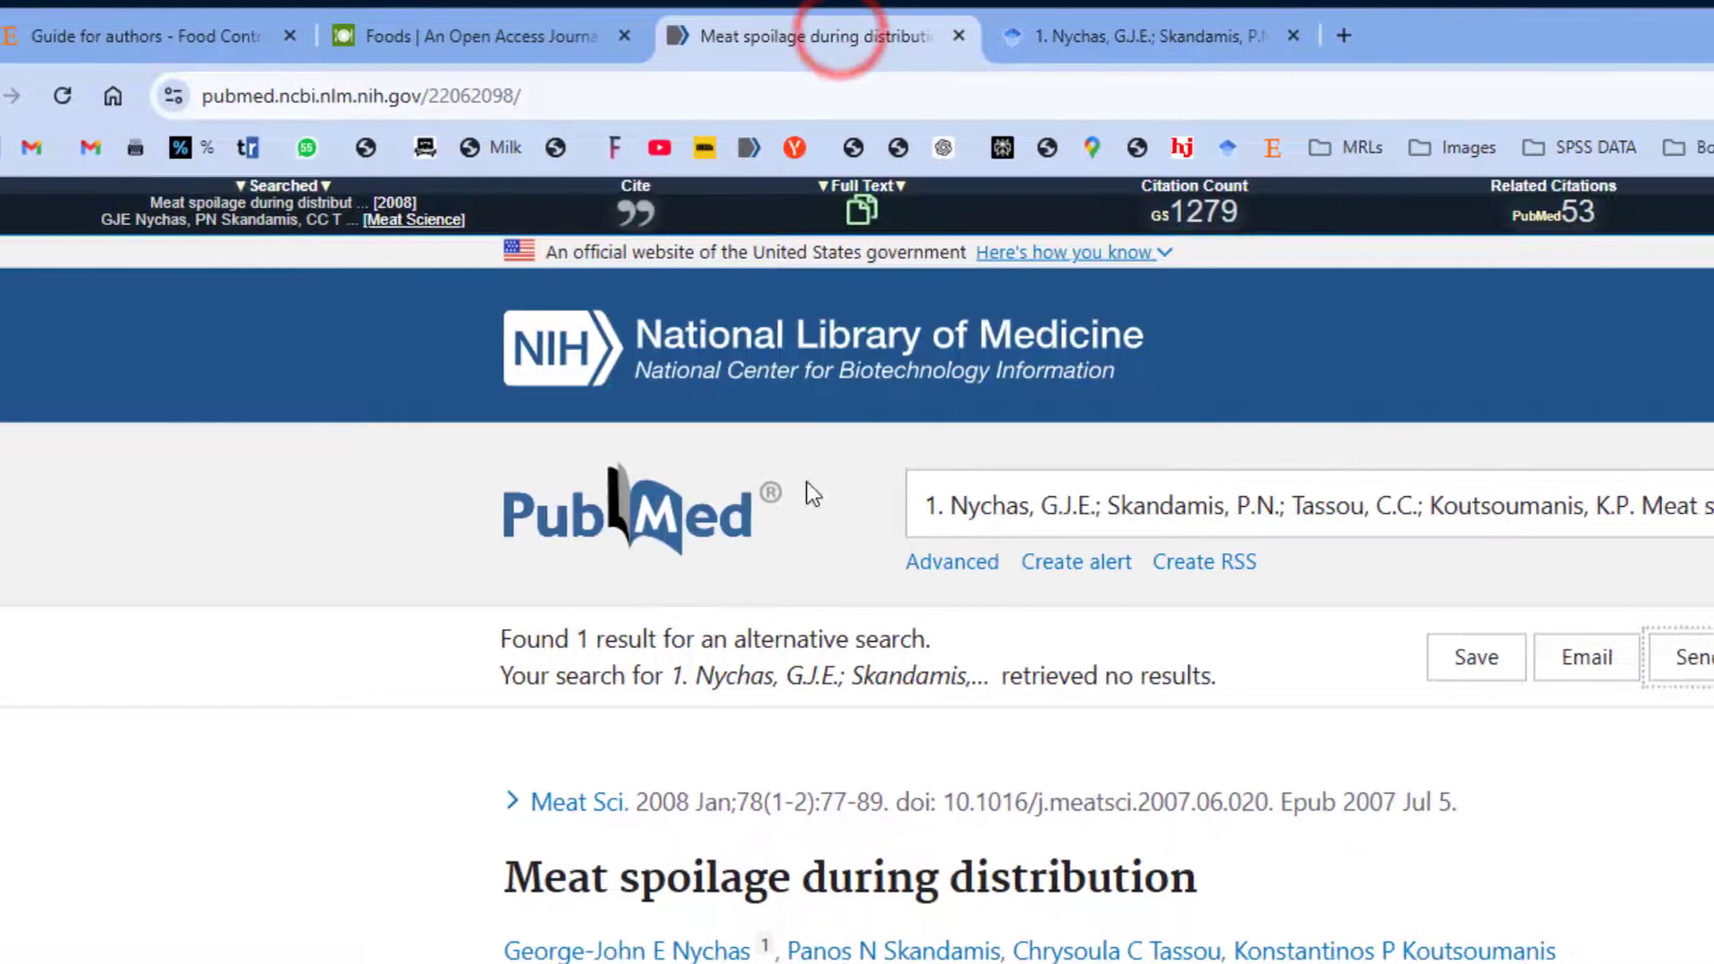
{"action": "left_click", "coordinate": [1153, 36]}
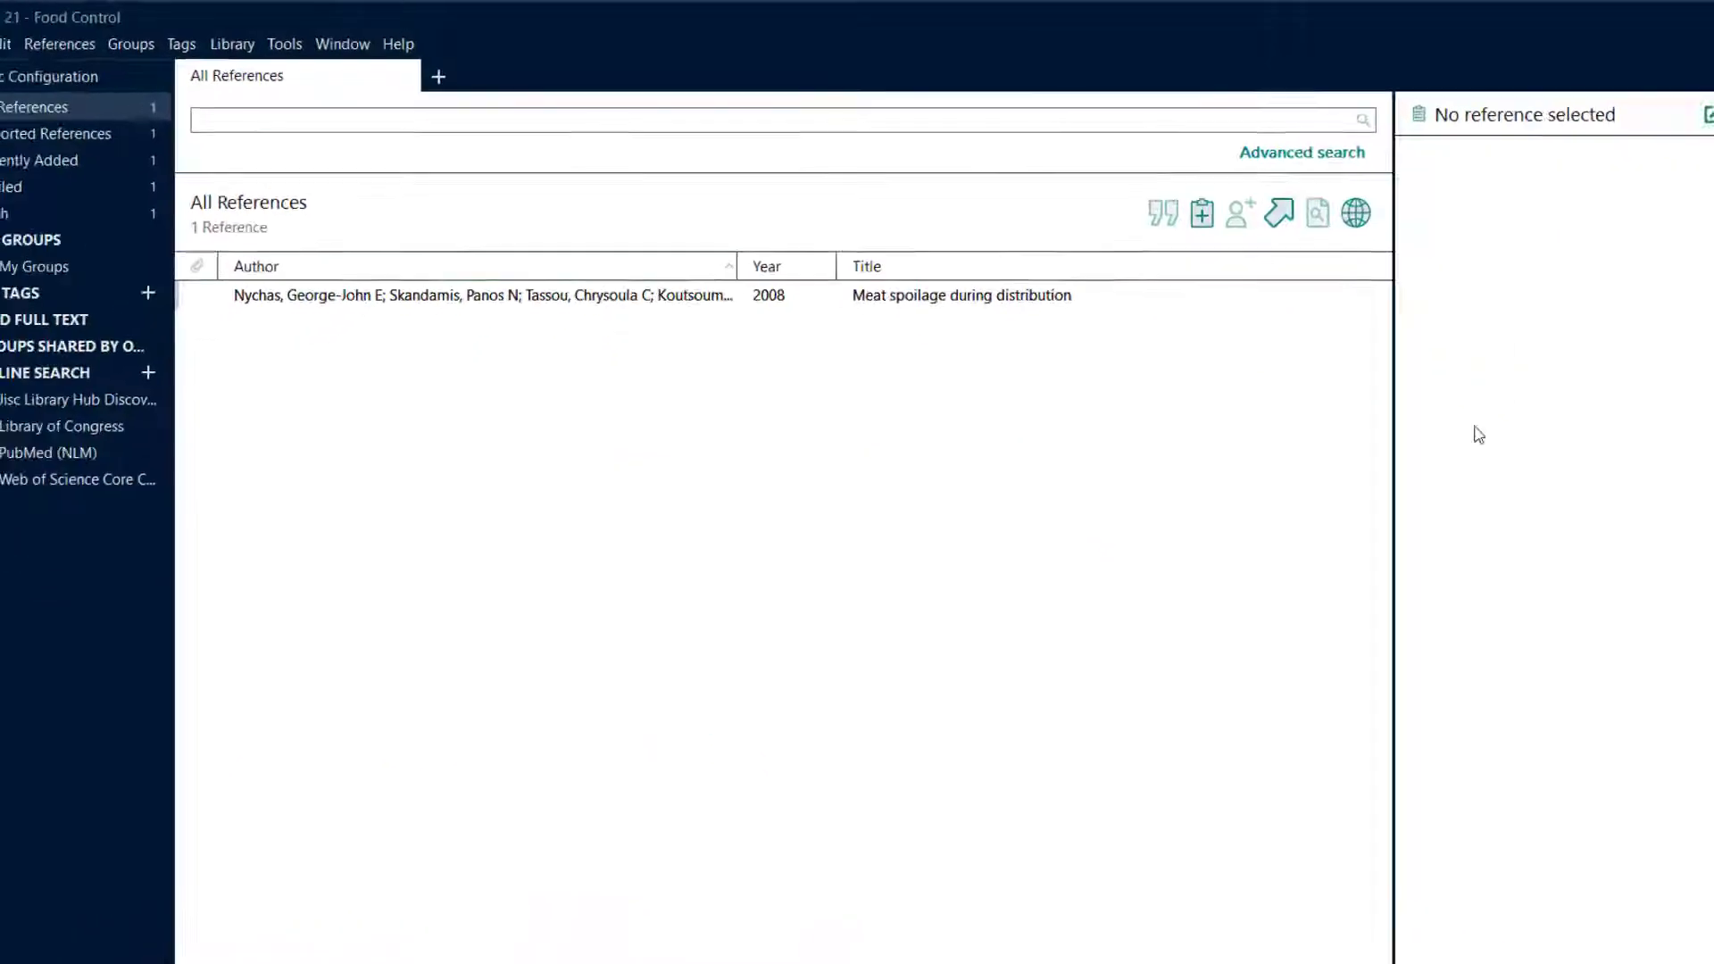
{"action": "left_click", "coordinate": [476, 270]}
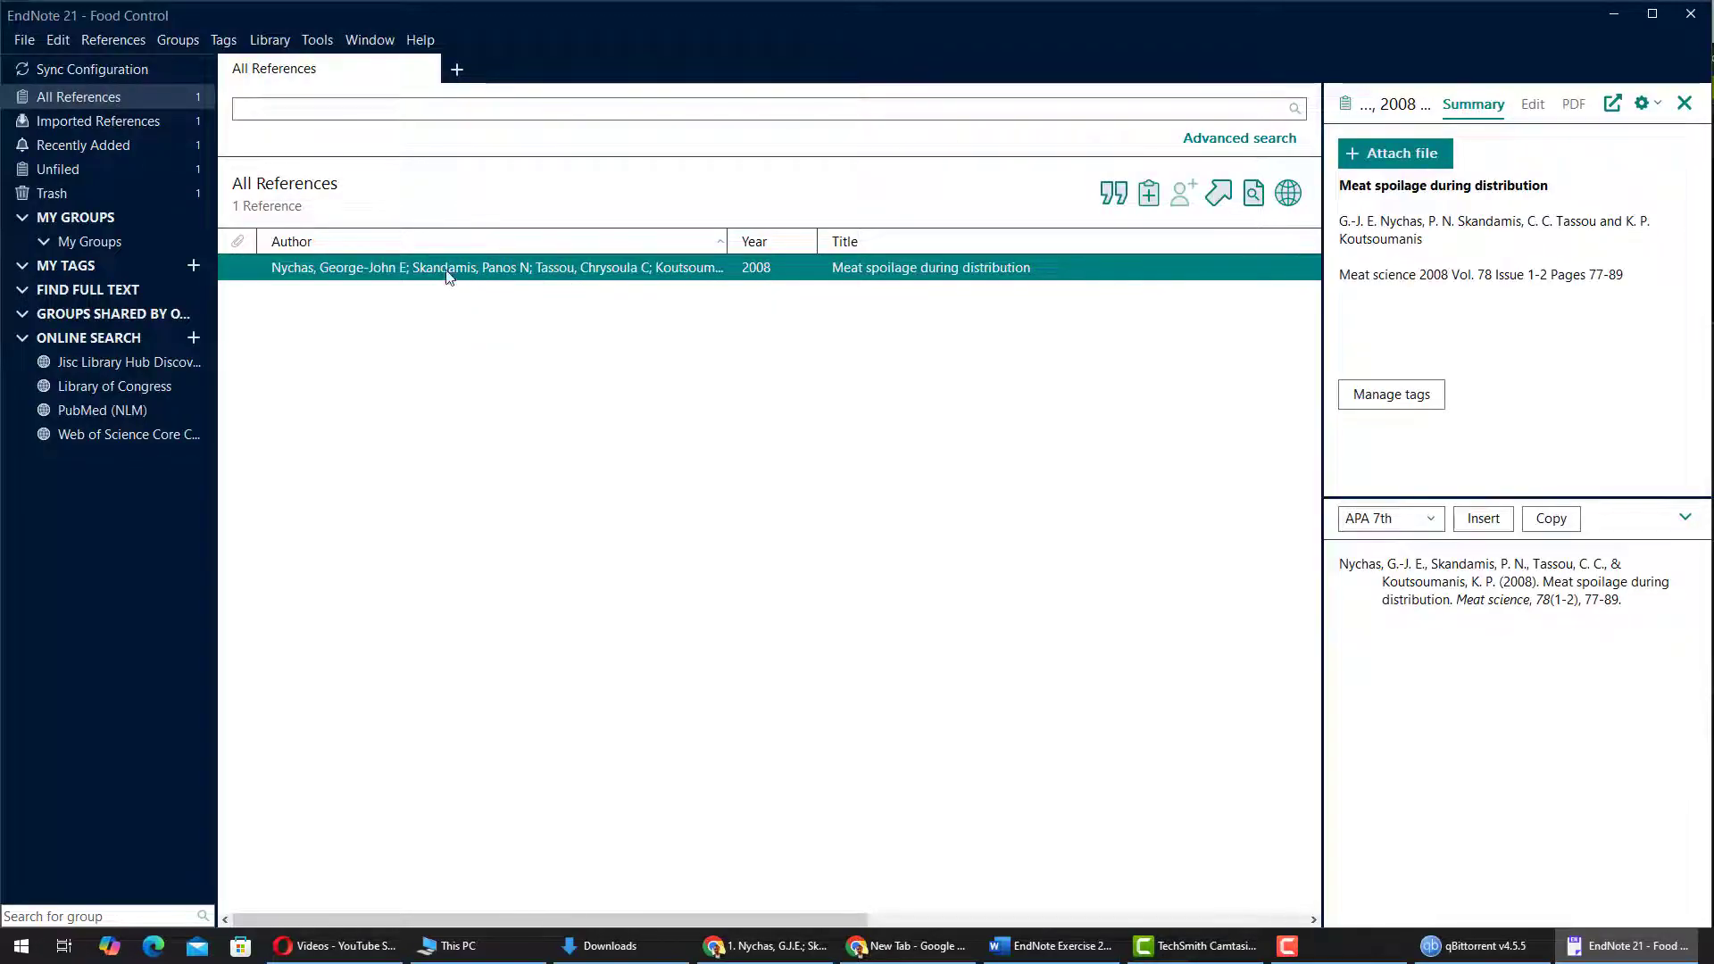
- Switch to the Word manuscript, review its numbered citations down to the reference list, and place the text cursor before citation [1] in the Introduction
{"action": "left_click", "coordinate": [1035, 946]}
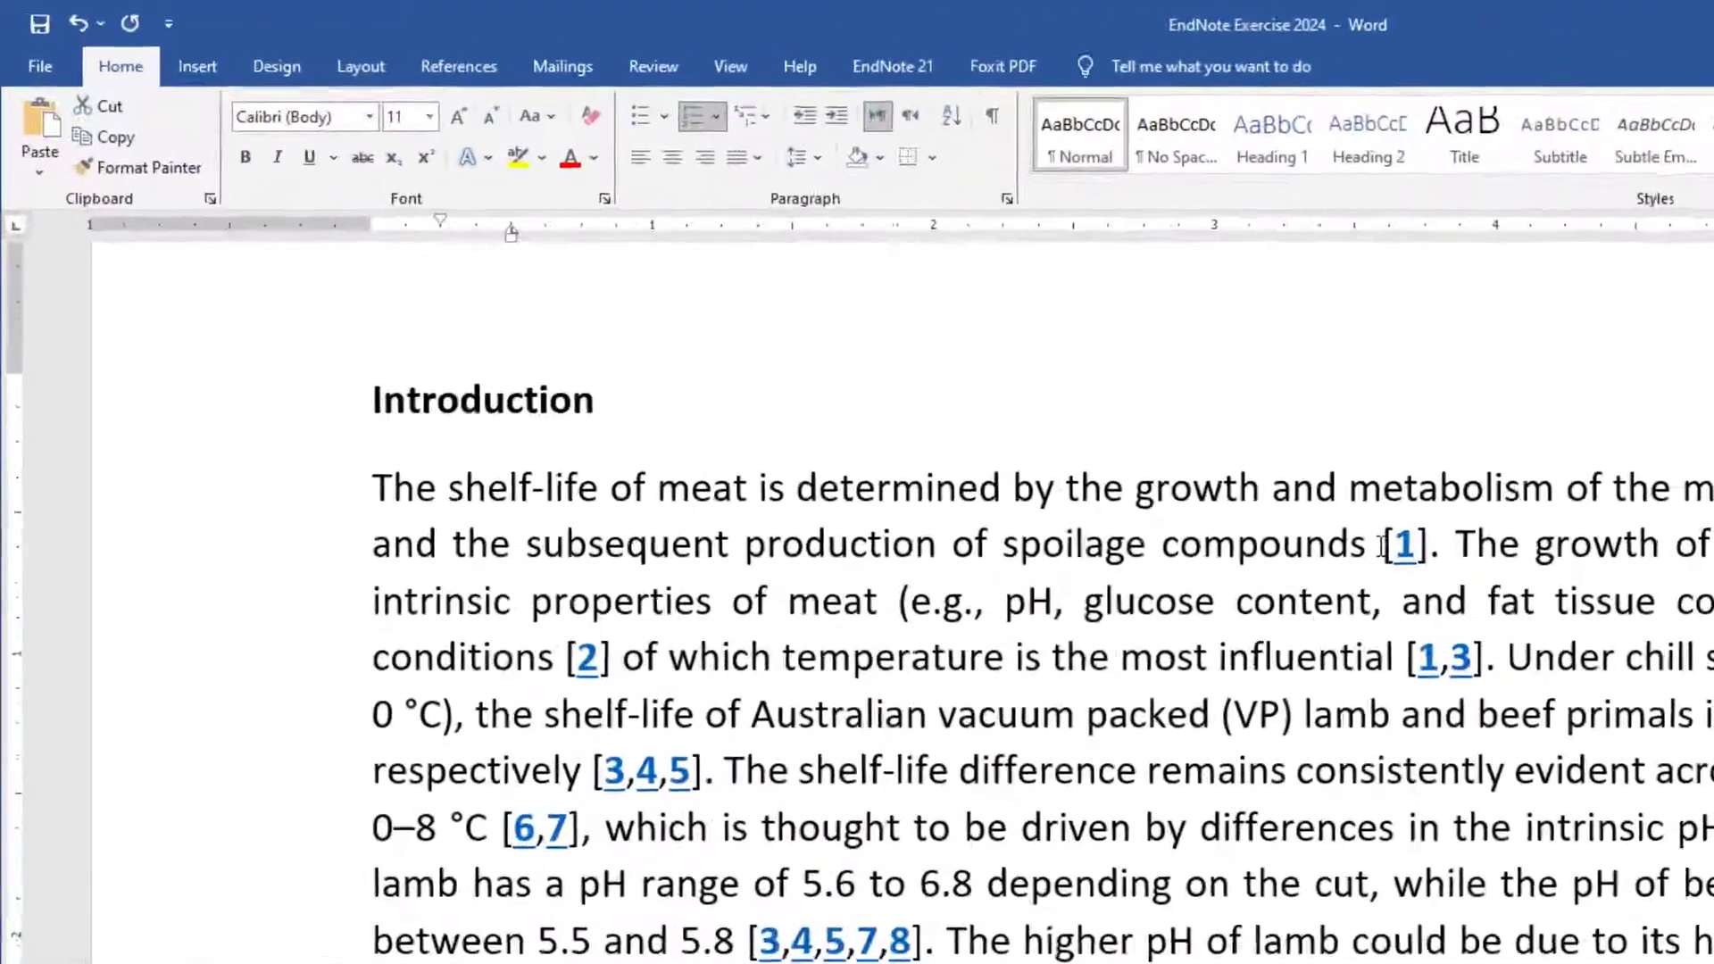
{"action": "left_click", "coordinate": [950, 364]}
{"action": "scroll", "coordinate": [1370, 833], "scroll_direction": "down", "scroll_amount": 10}
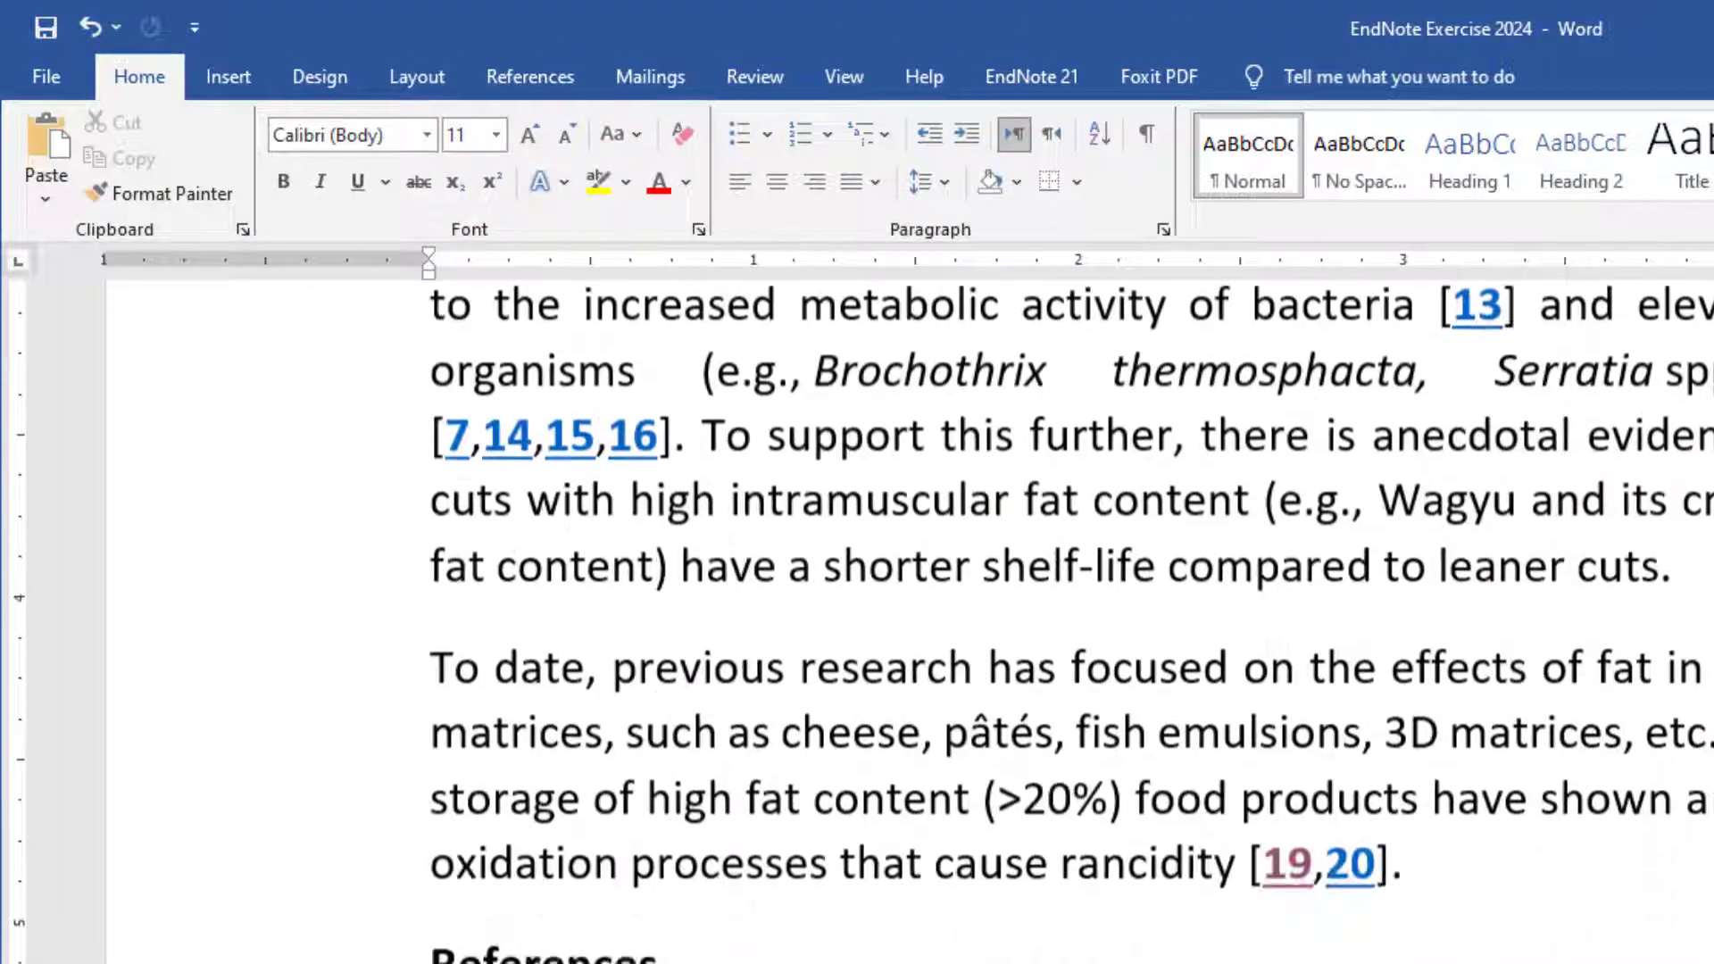
{"action": "scroll", "coordinate": [765, 844], "scroll_direction": "up", "scroll_amount": 3}
{"action": "left_click_drag", "start_coordinate": [685, 728], "coordinate": [1271, 794]}
{"action": "scroll", "coordinate": [1276, 849], "scroll_direction": "up", "scroll_amount": 10}
{"action": "scroll", "coordinate": [1548, 917], "scroll_direction": "down", "scroll_amount": 3}
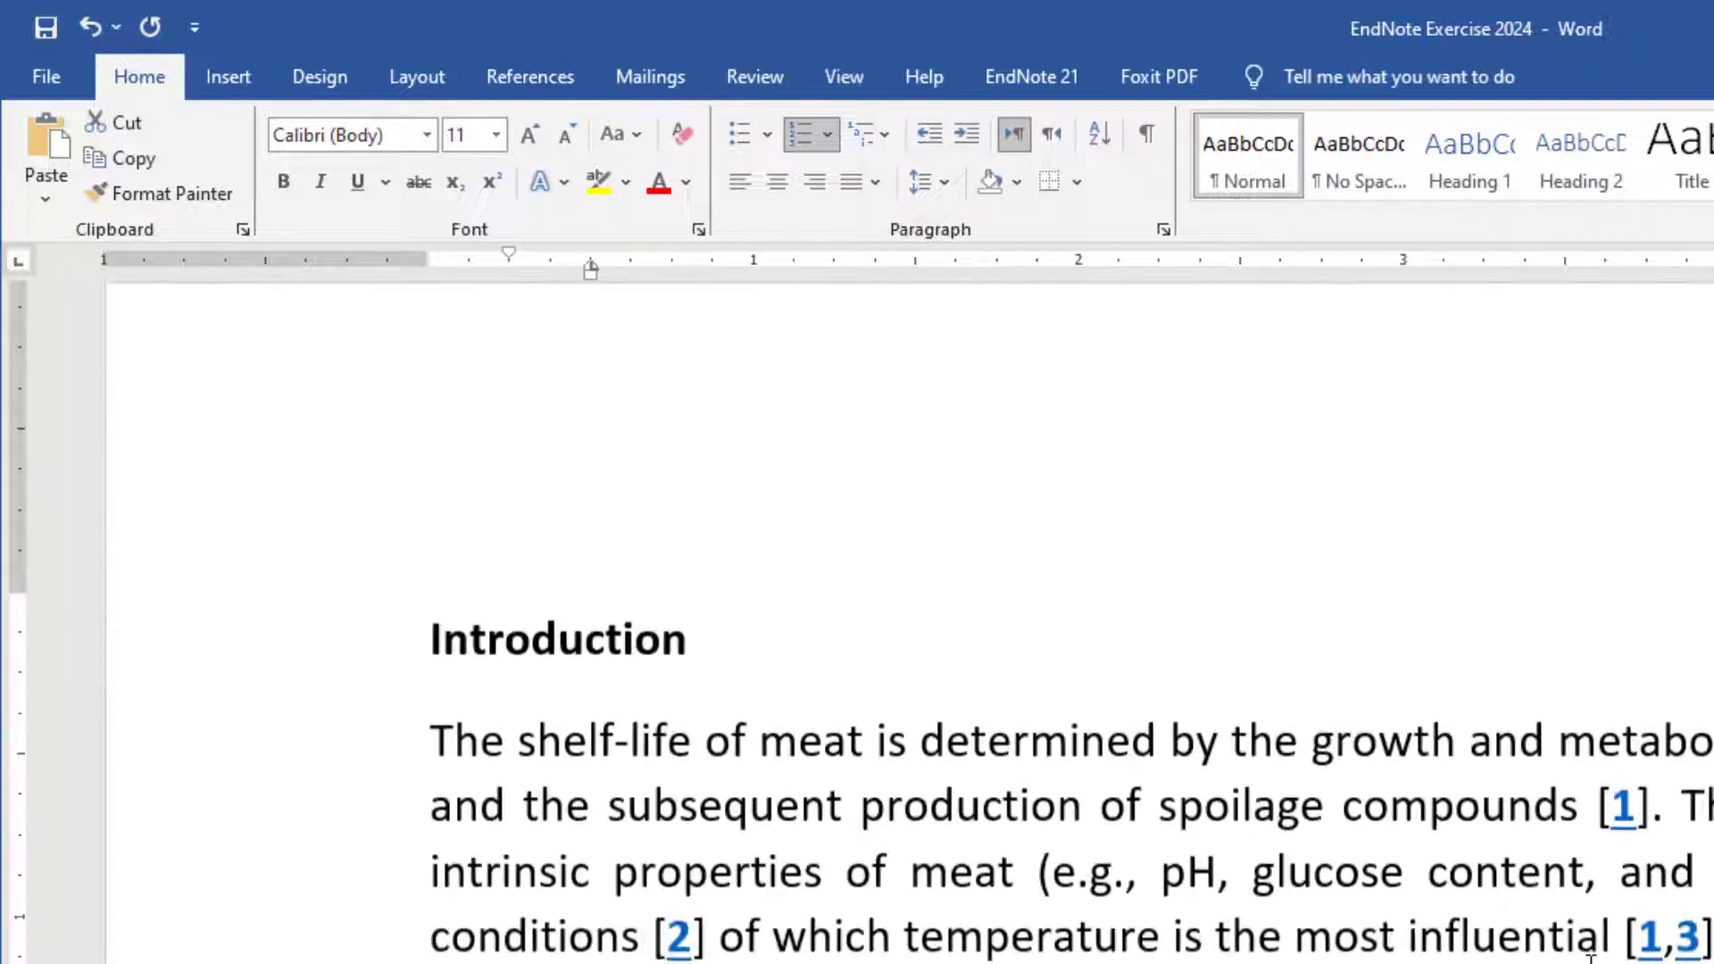
{"action": "left_click", "coordinate": [1595, 801]}
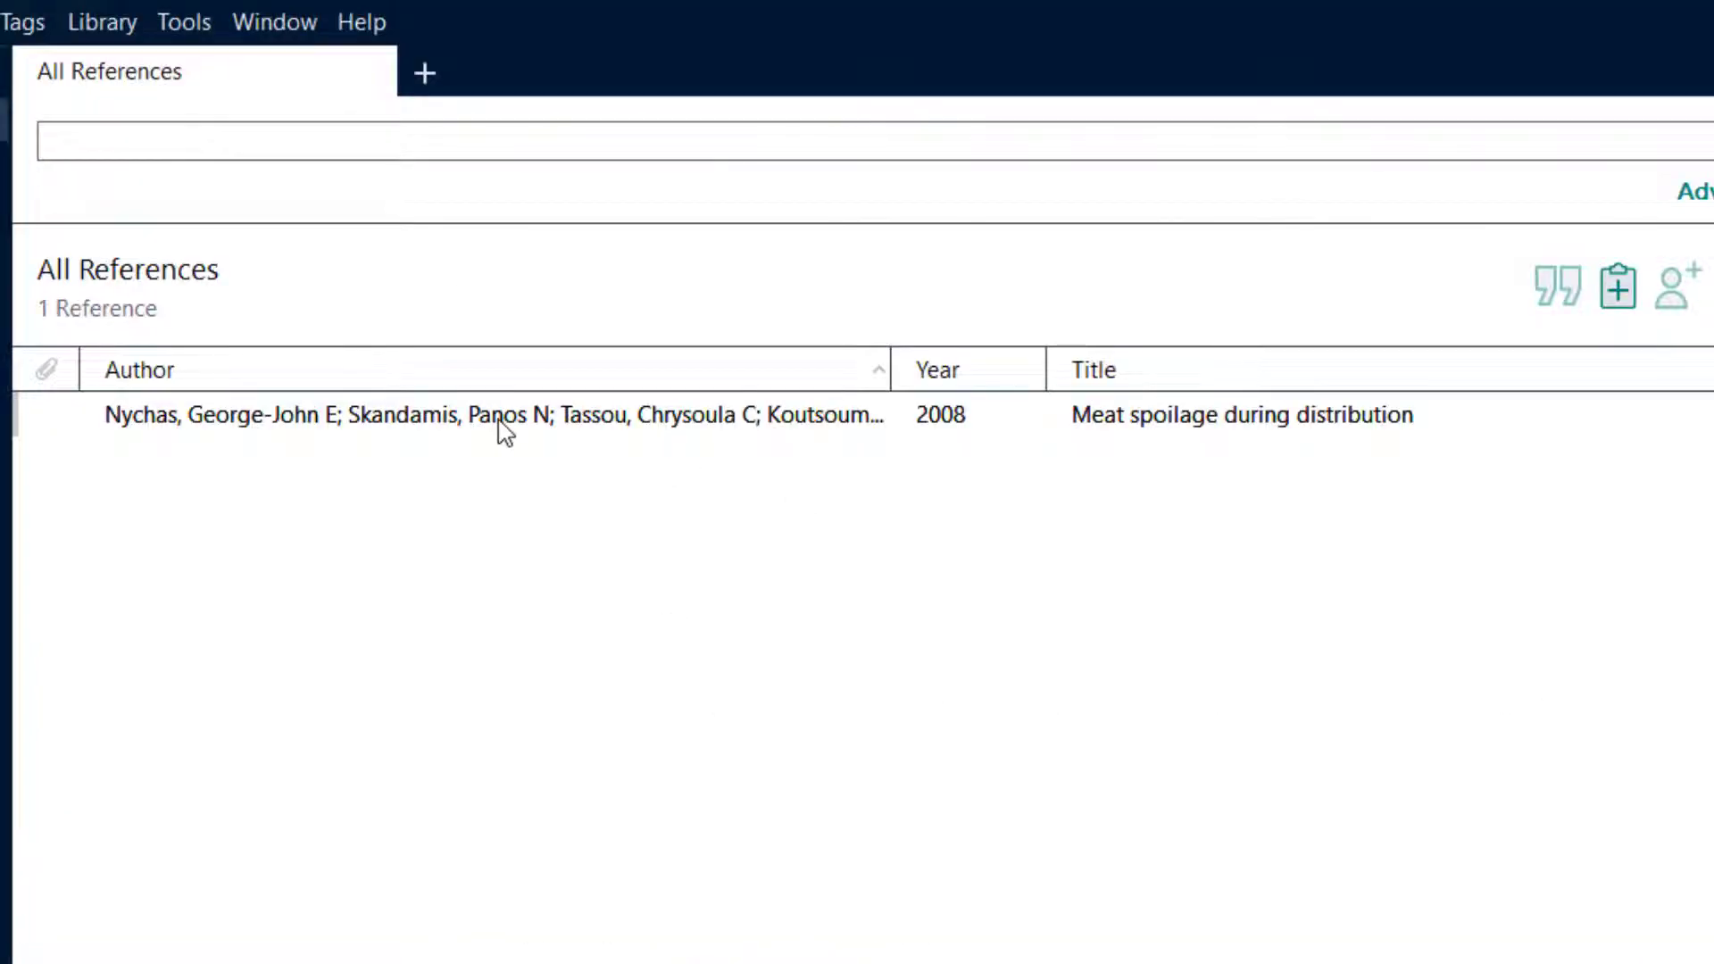
- Select the "Meat spoilage during distribution" record in EndNote and set the Word manuscript's citation style to APA 7th
{"action": "left_click", "coordinate": [498, 417]}
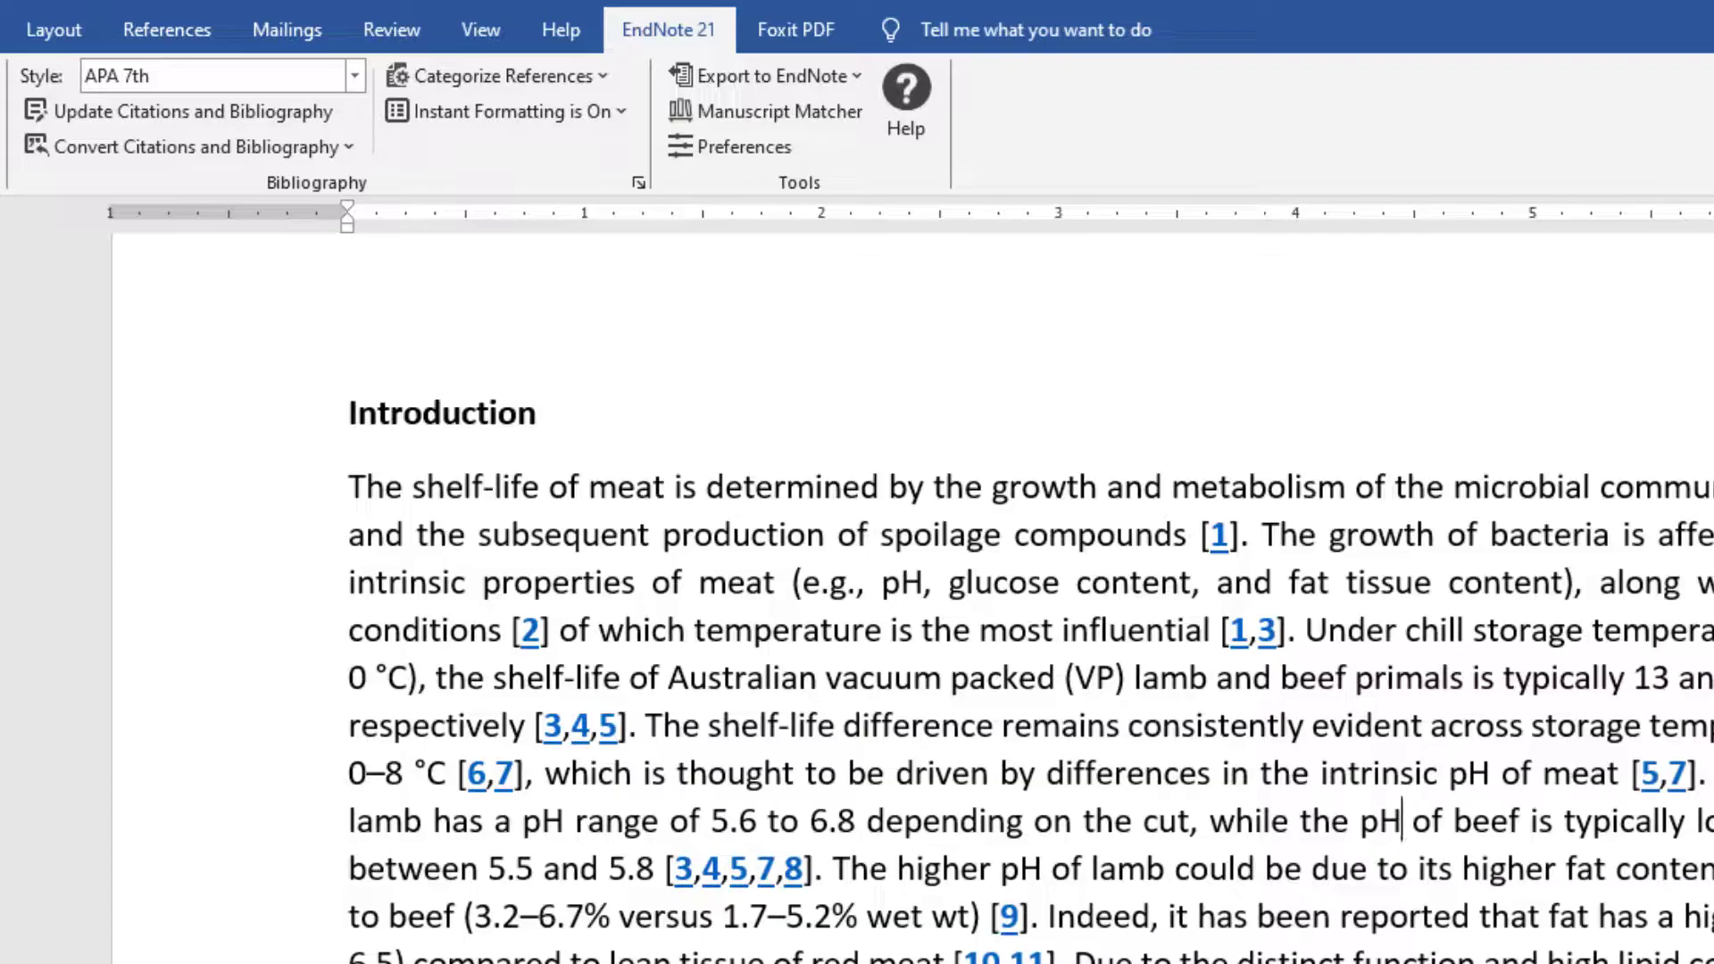
{"action": "left_click", "coordinate": [246, 77]}
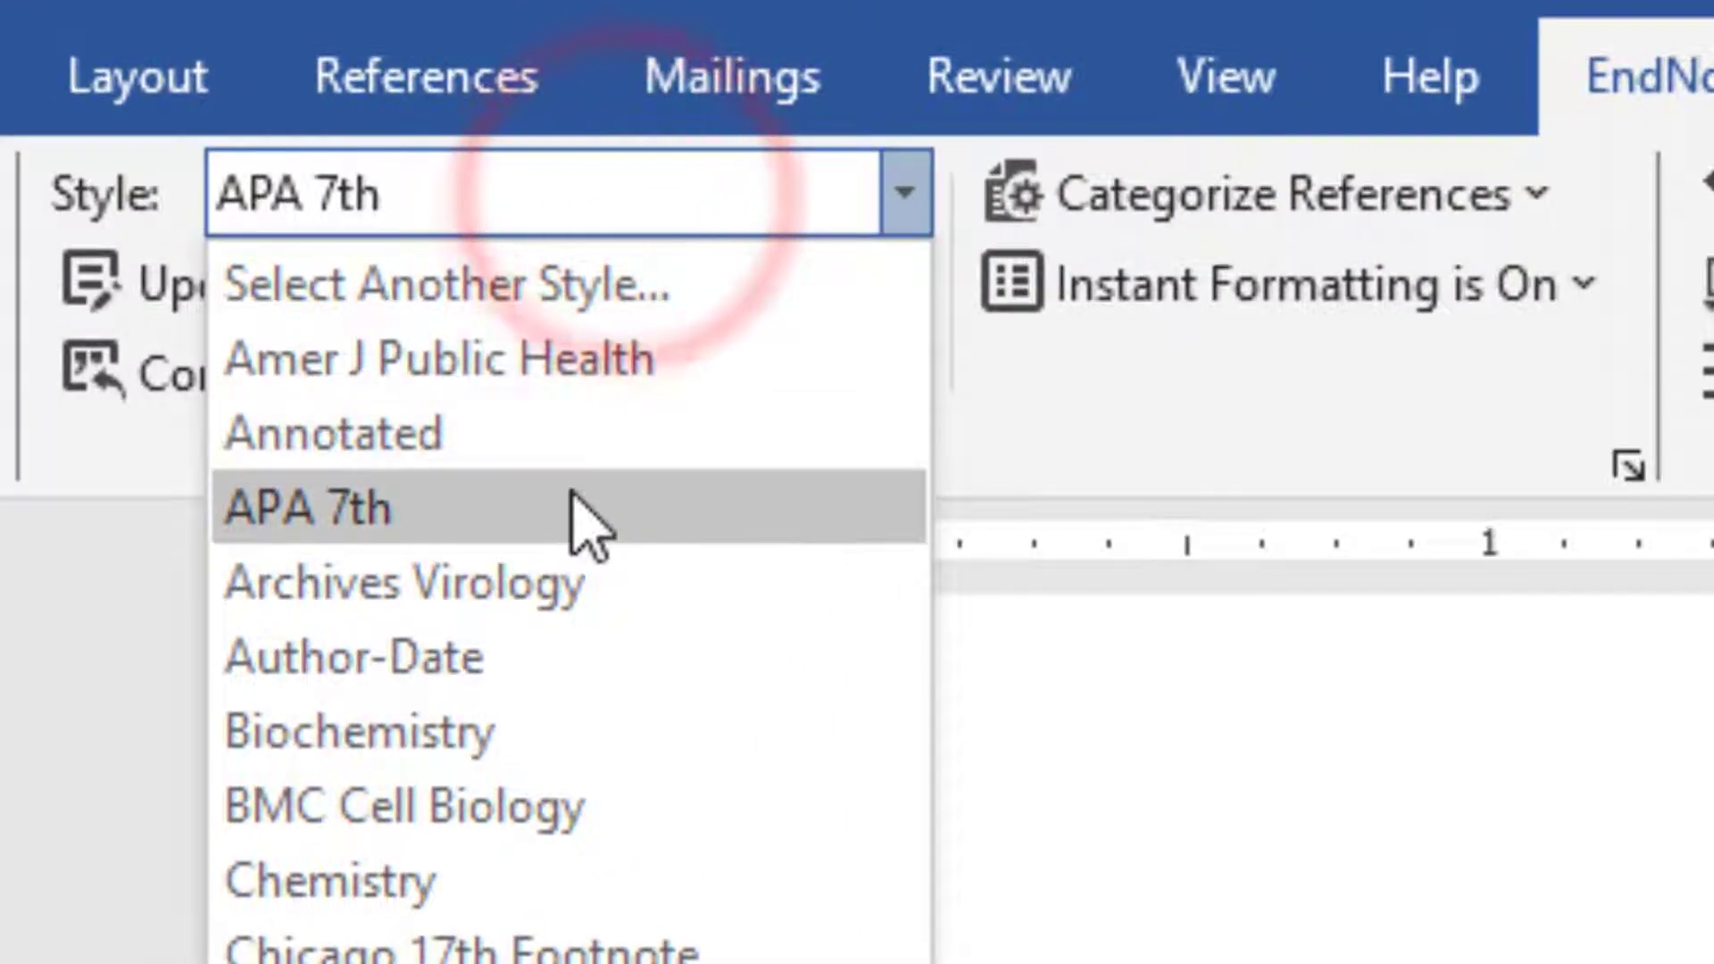
{"action": "left_click", "coordinate": [584, 522]}
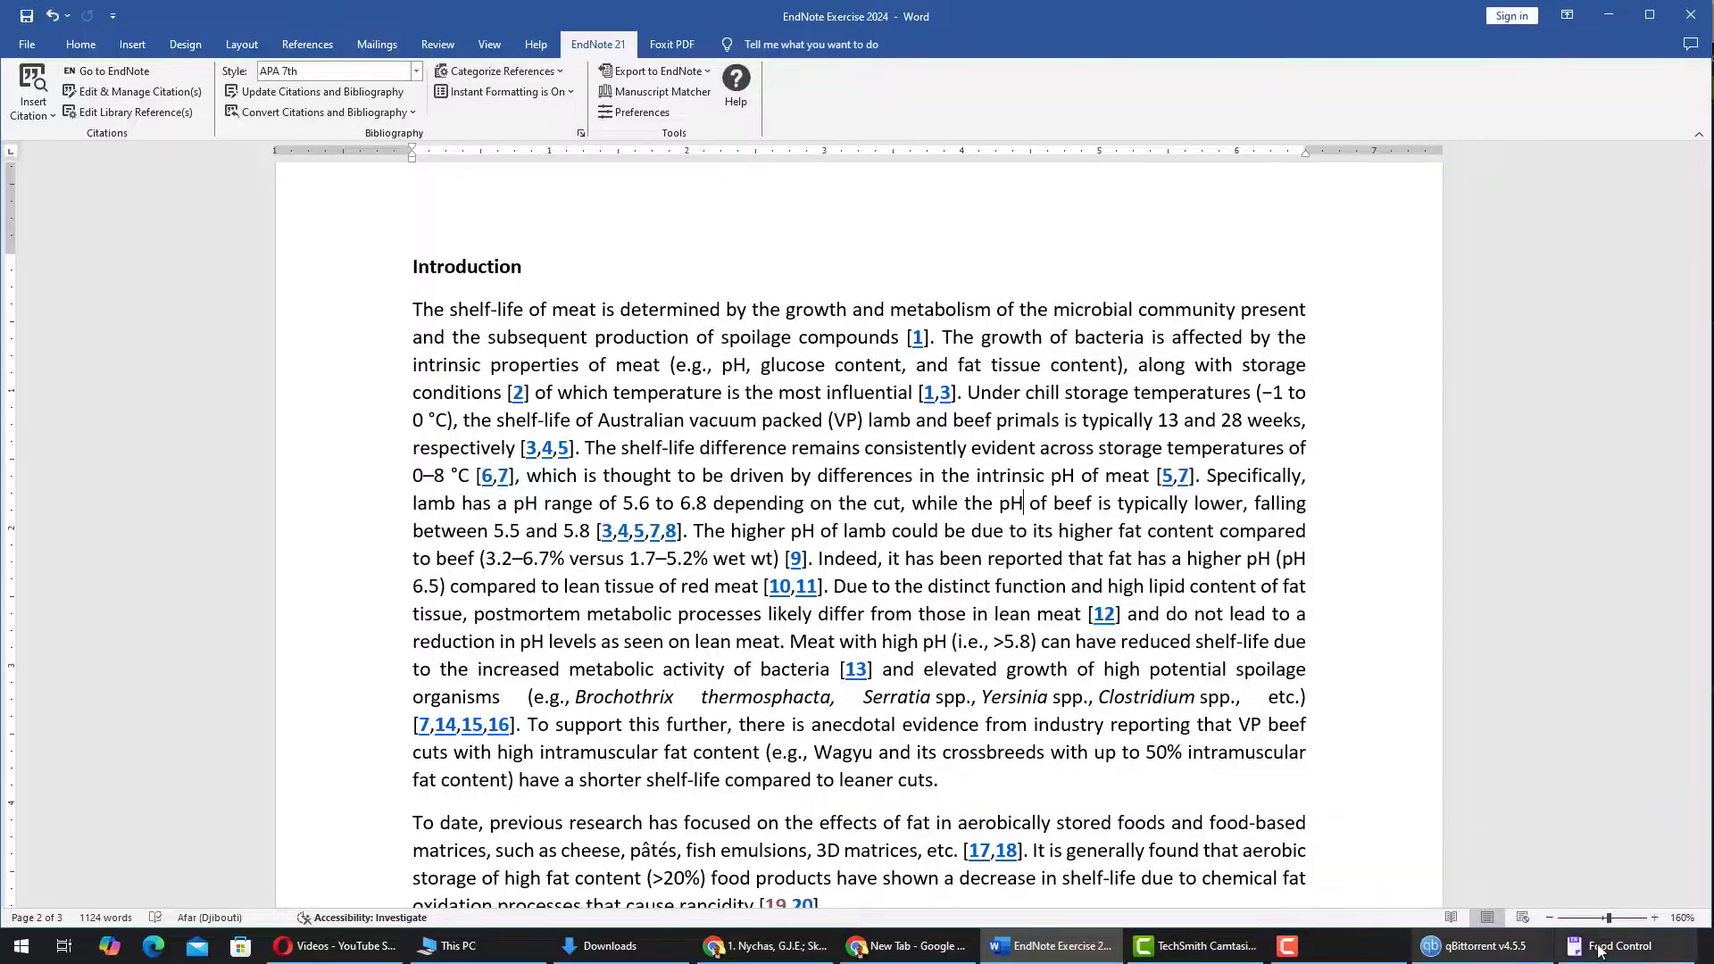
- Switch to EndNote, choose APA 7th as the output style and insert the "Meat spoilage during distribution" citation before [1] in the manuscript
{"action": "left_click", "coordinate": [1600, 948]}
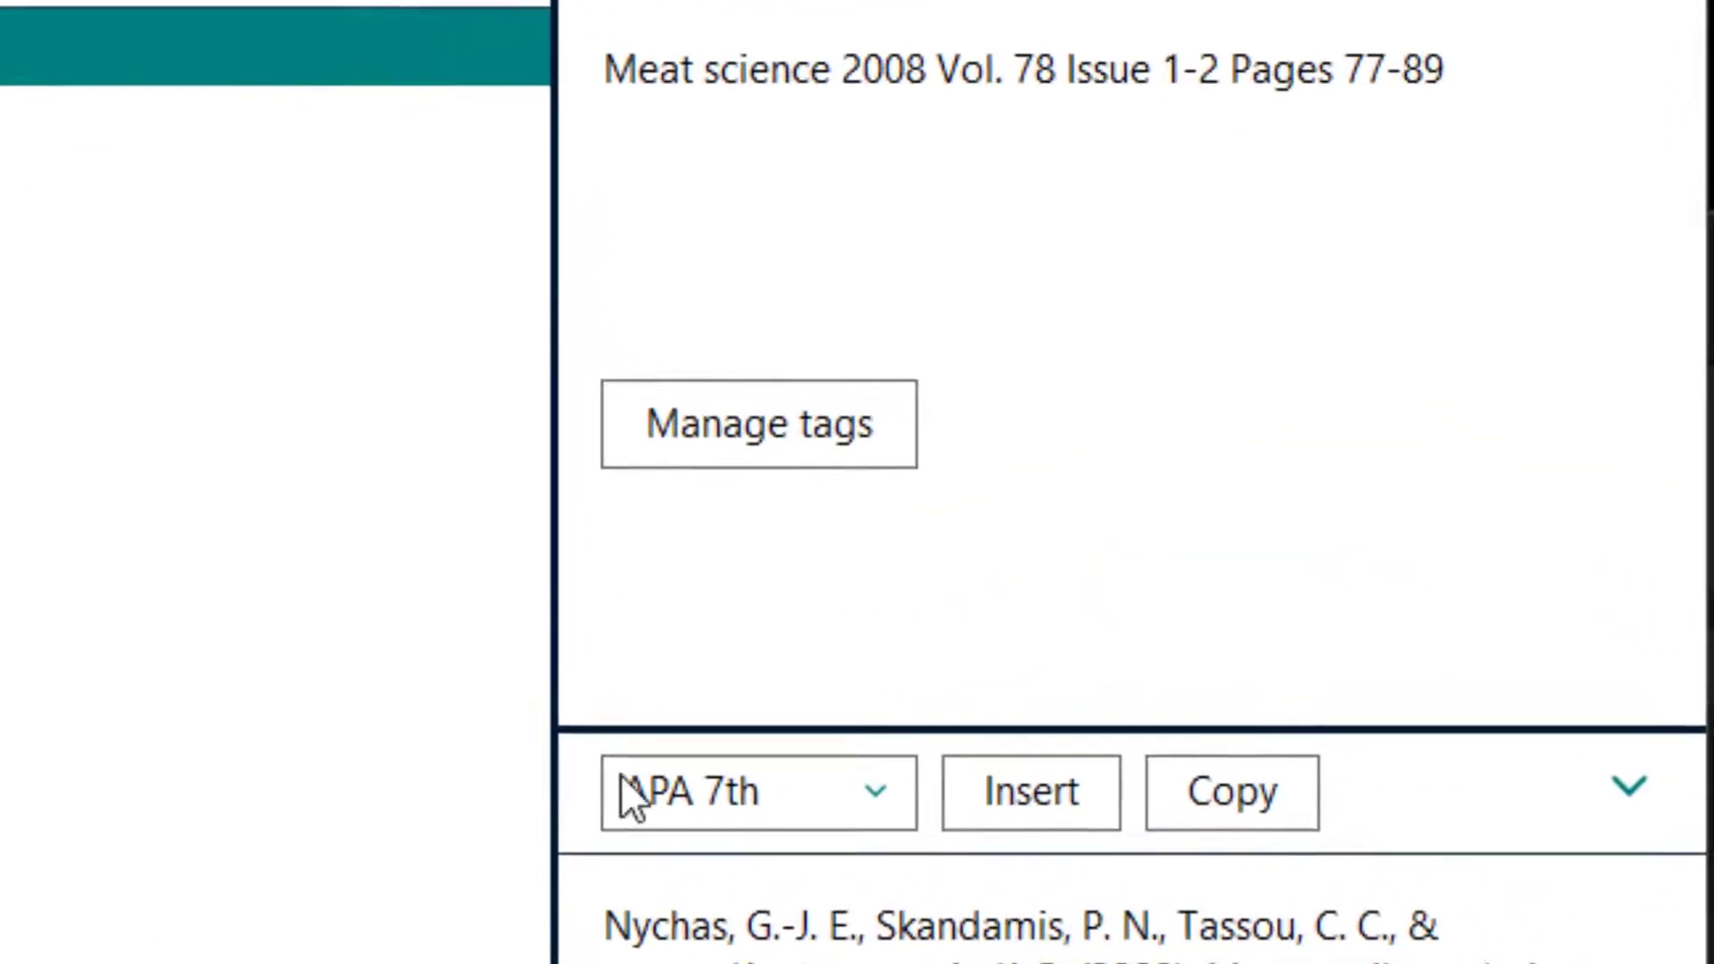
{"action": "left_click", "coordinate": [750, 817]}
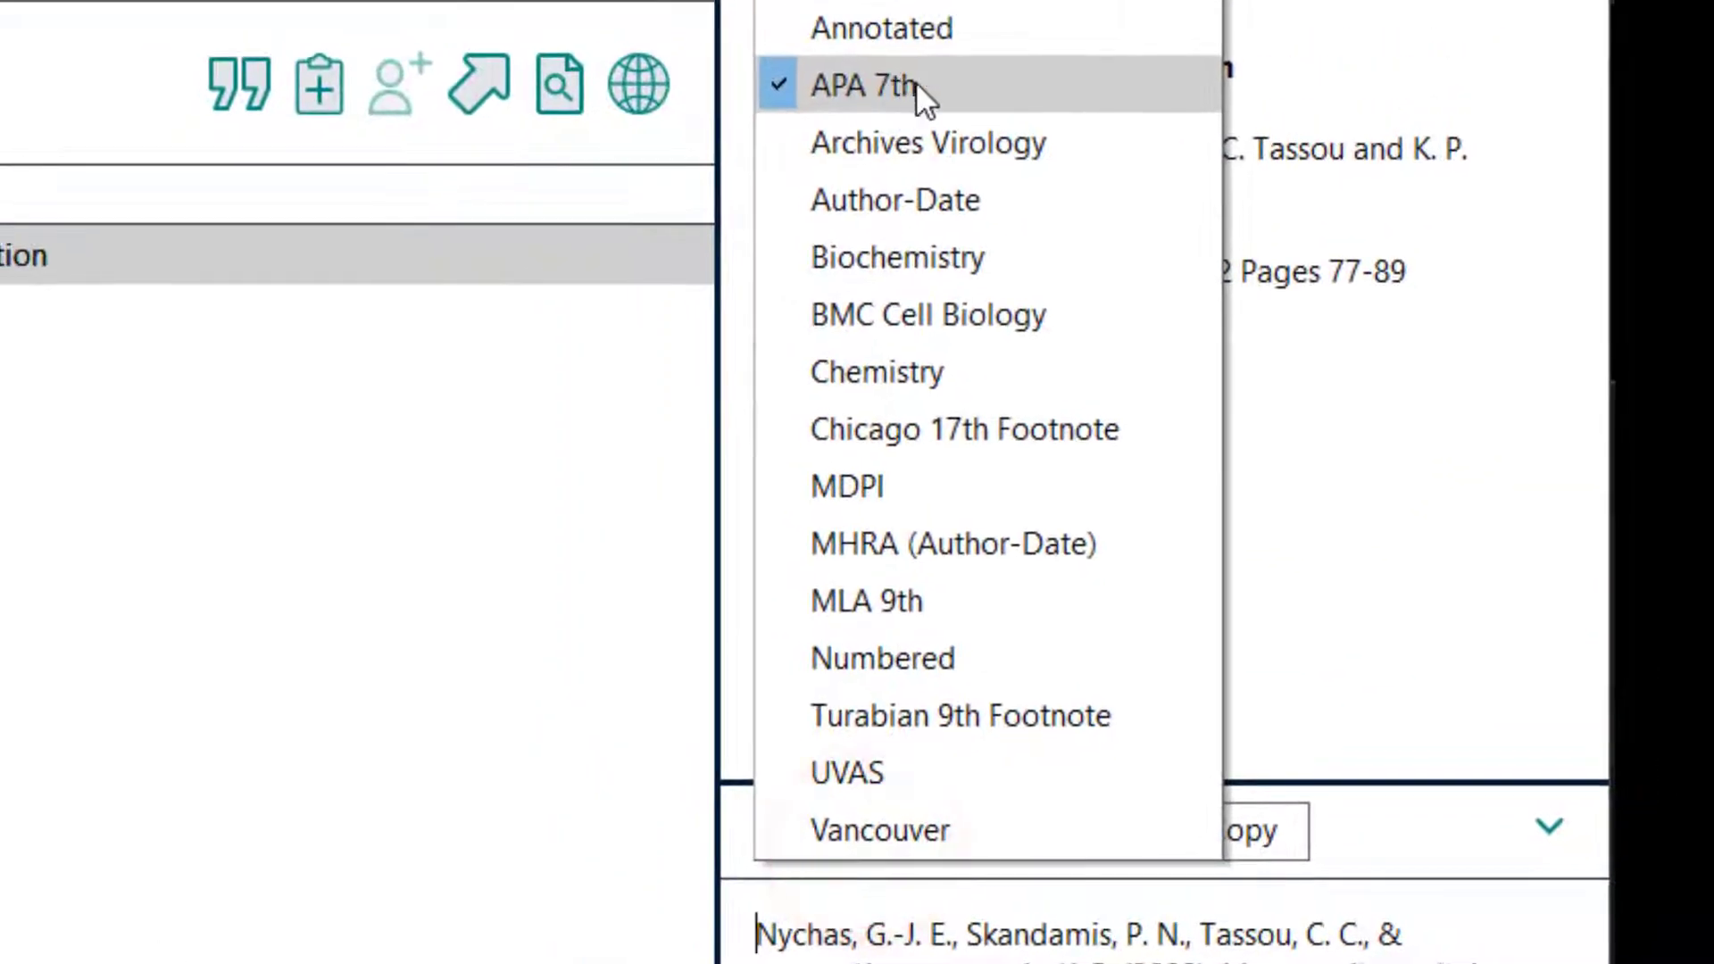
{"action": "left_click", "coordinate": [955, 87]}
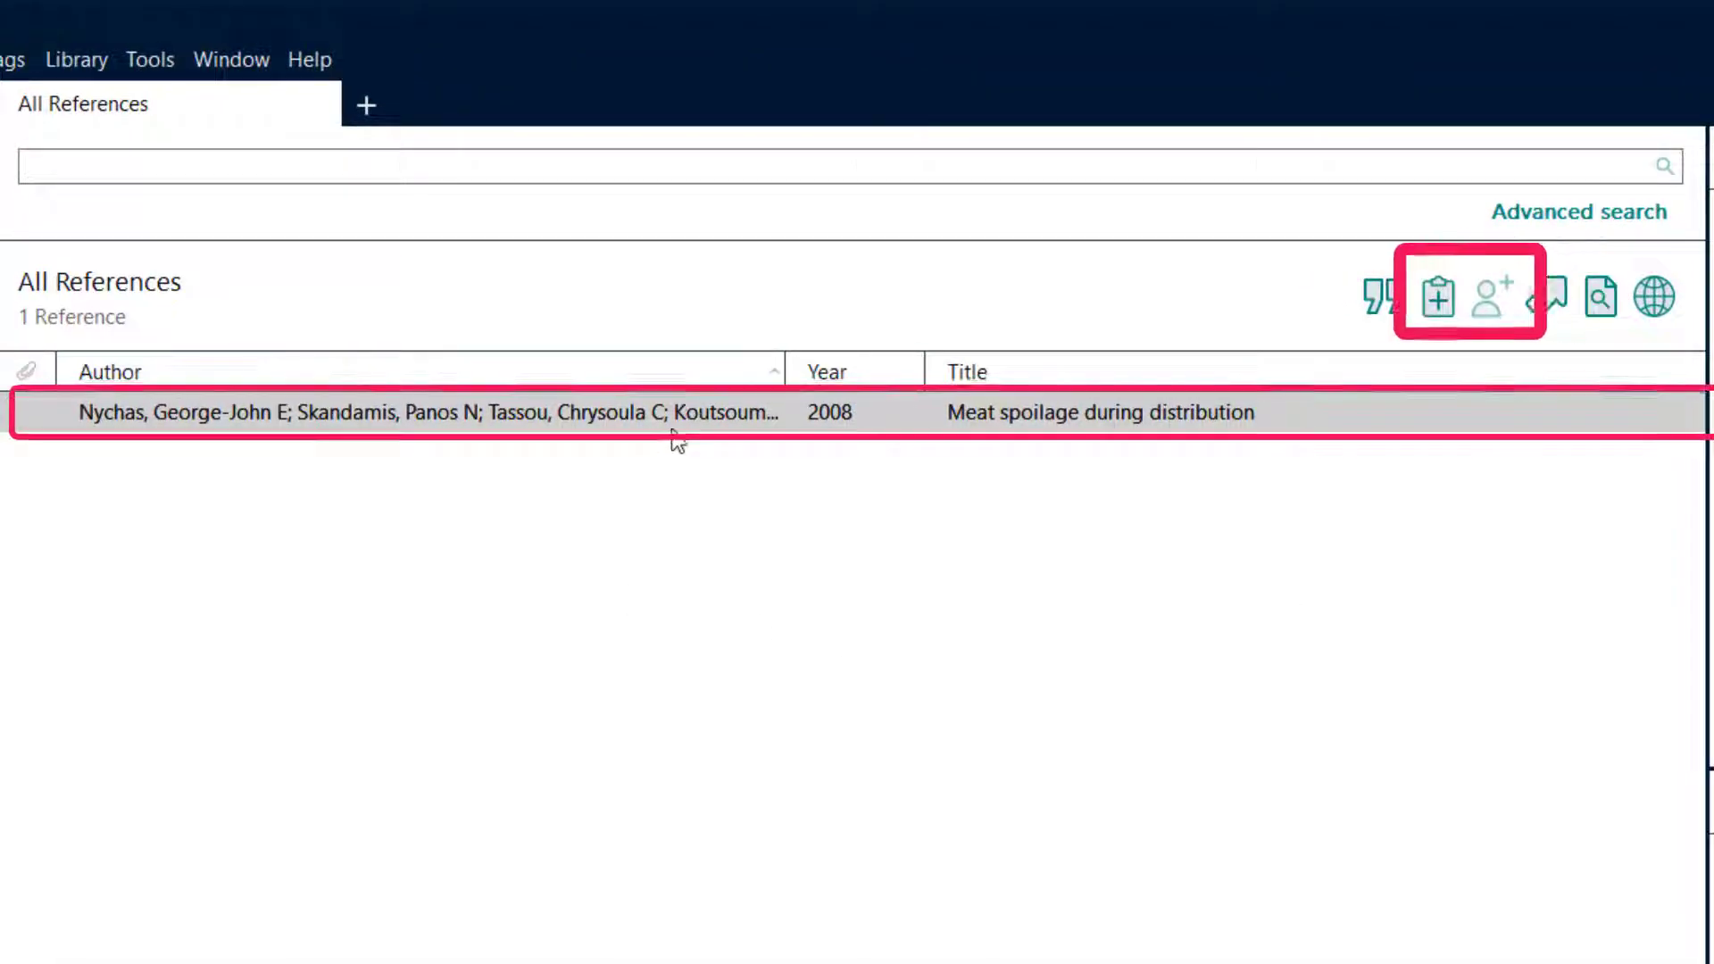
{"action": "left_click", "coordinate": [662, 413]}
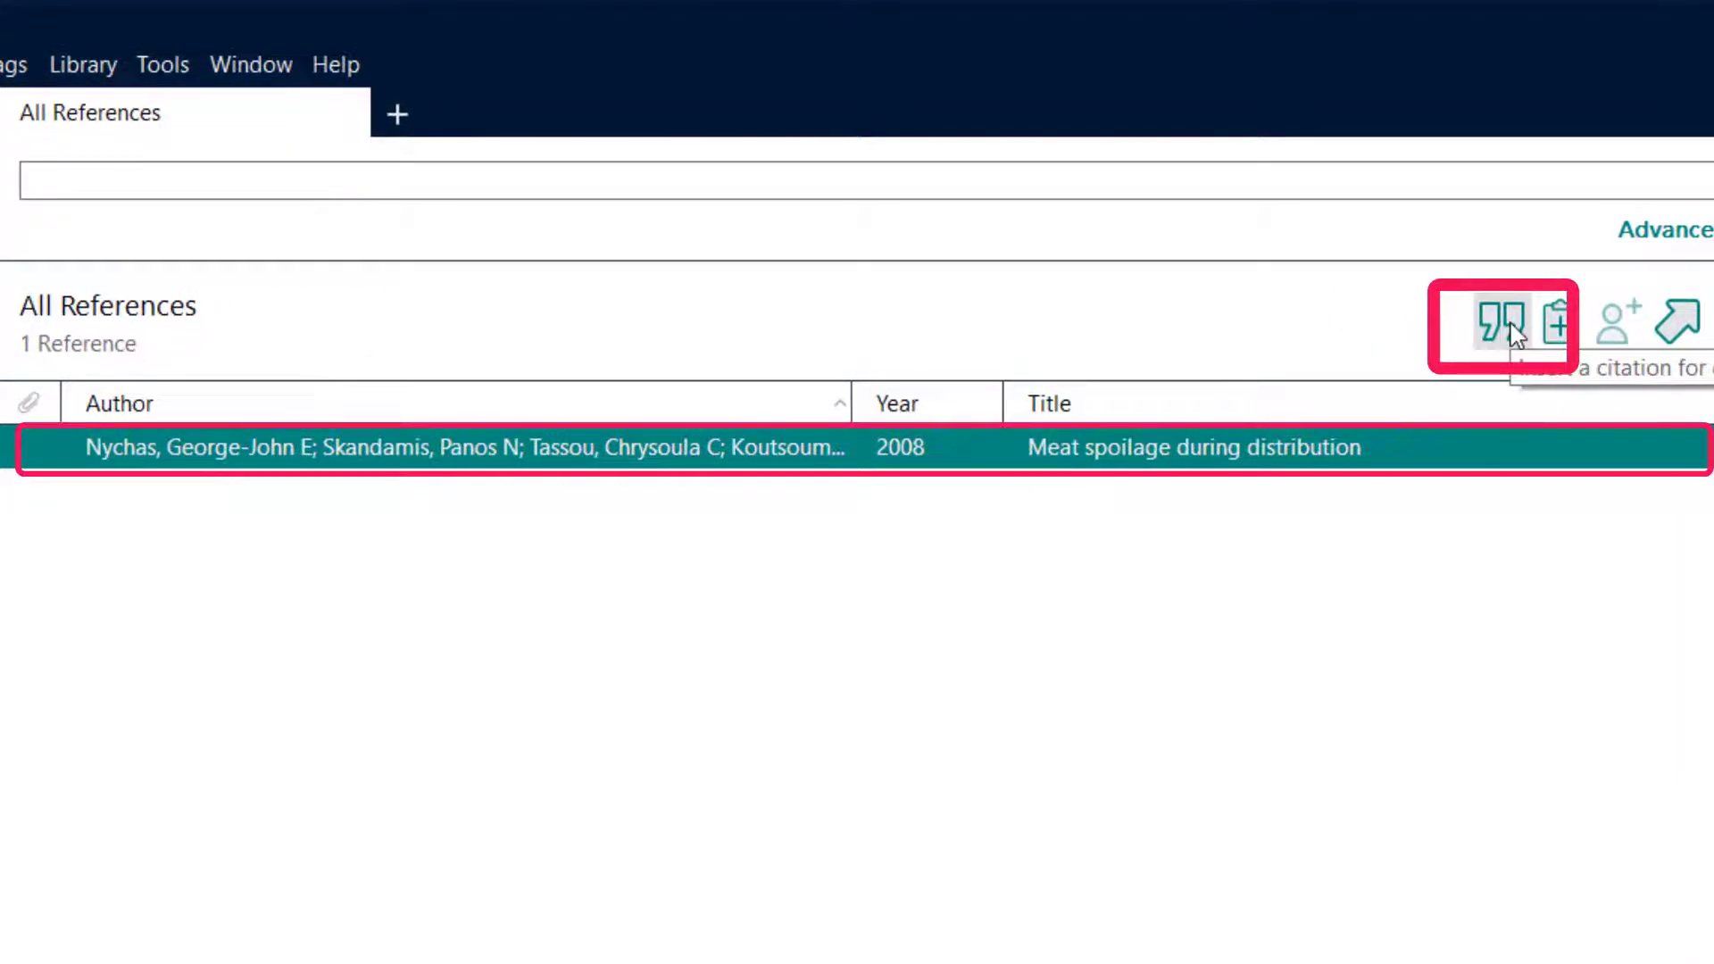
{"action": "left_click", "coordinate": [1511, 328]}
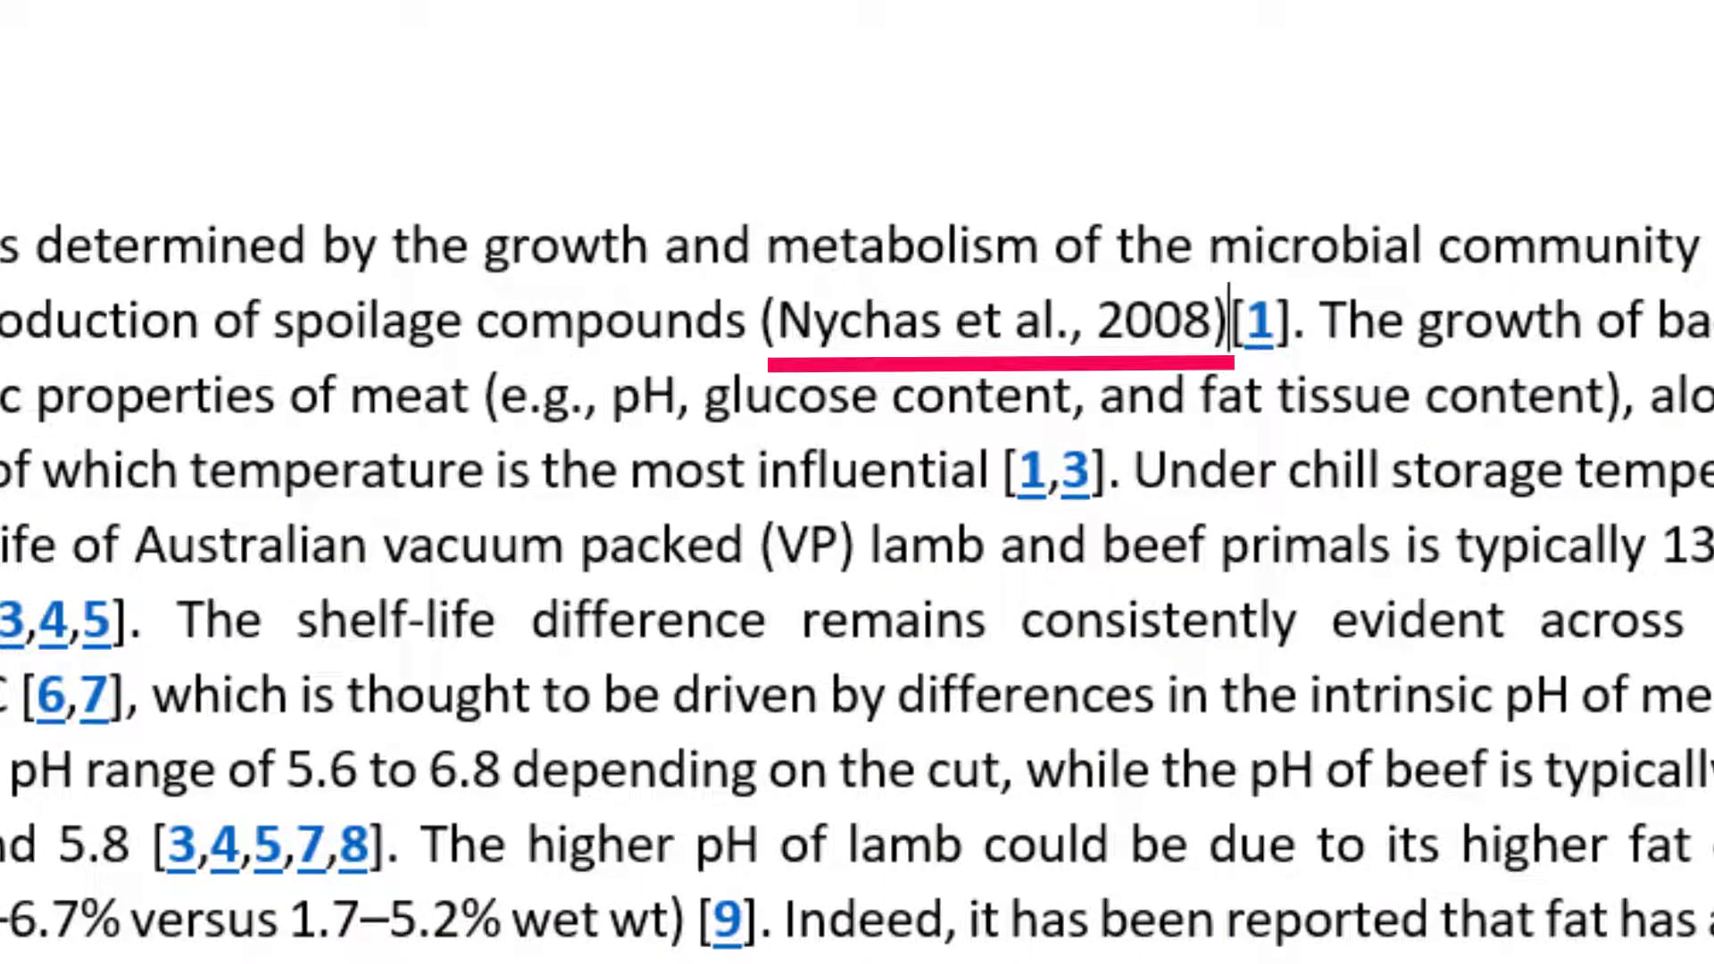
- Find citation [2] in the Introduction and copy the full text of reference 2 from the manuscript's References list
{"action": "scroll", "coordinate": [857, 535], "scroll_direction": "down", "scroll_amount": 1}
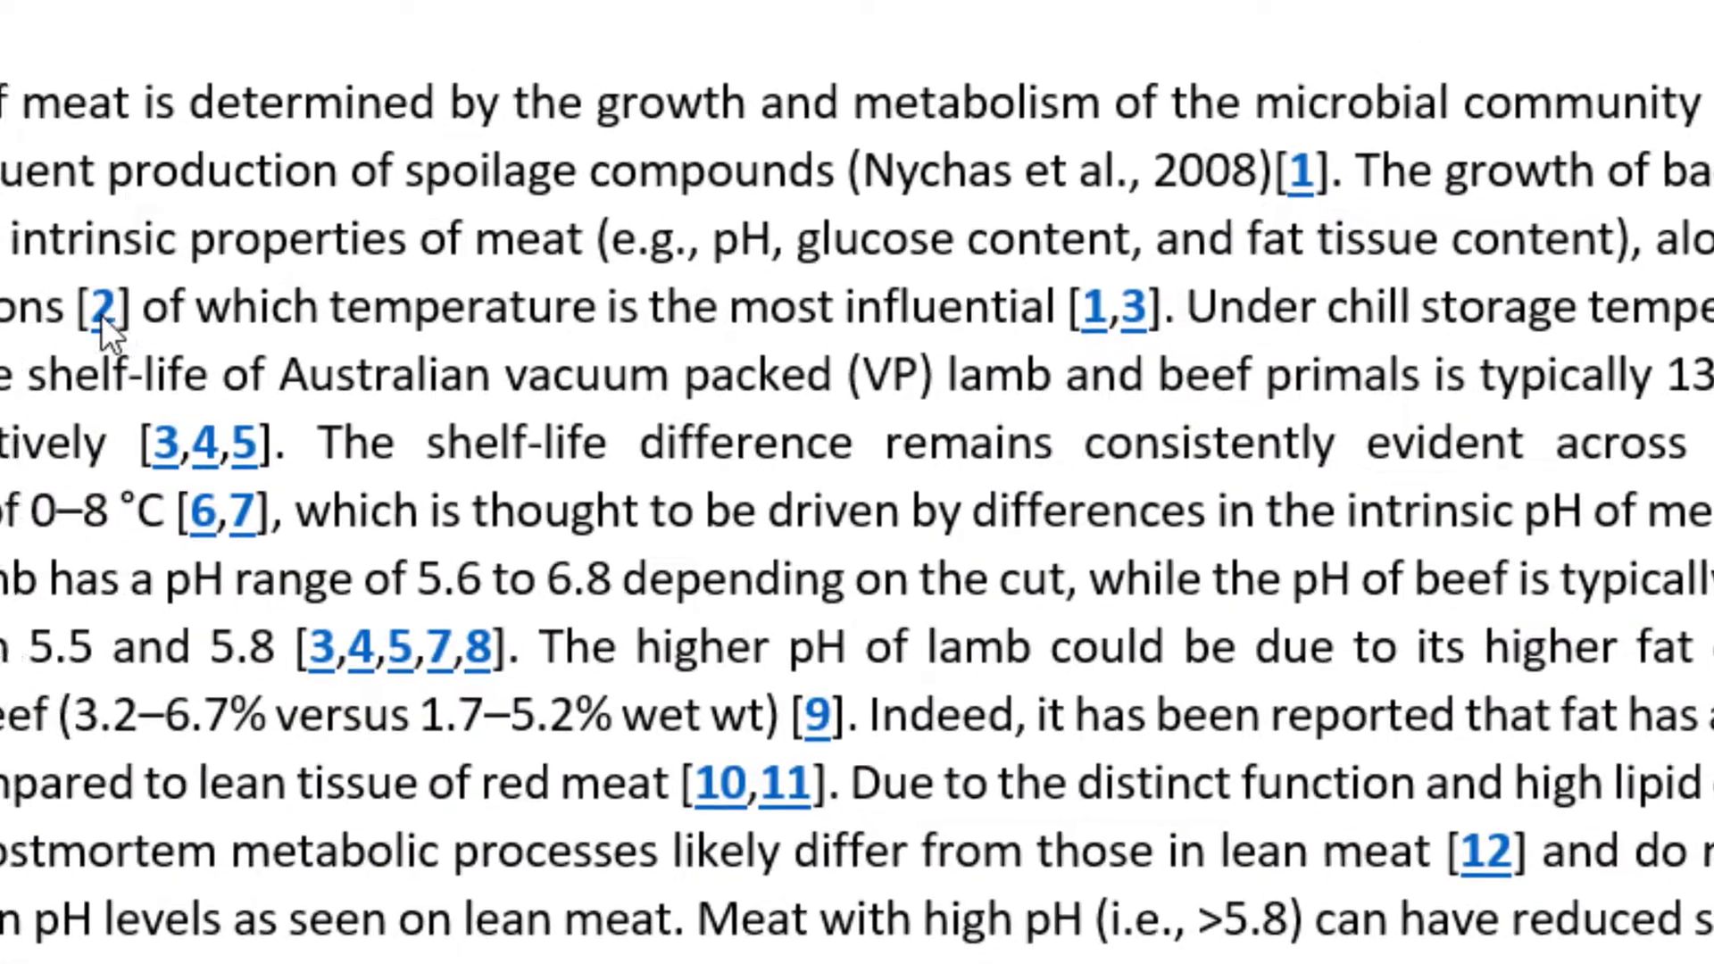
{"action": "left_click", "coordinate": [112, 315]}
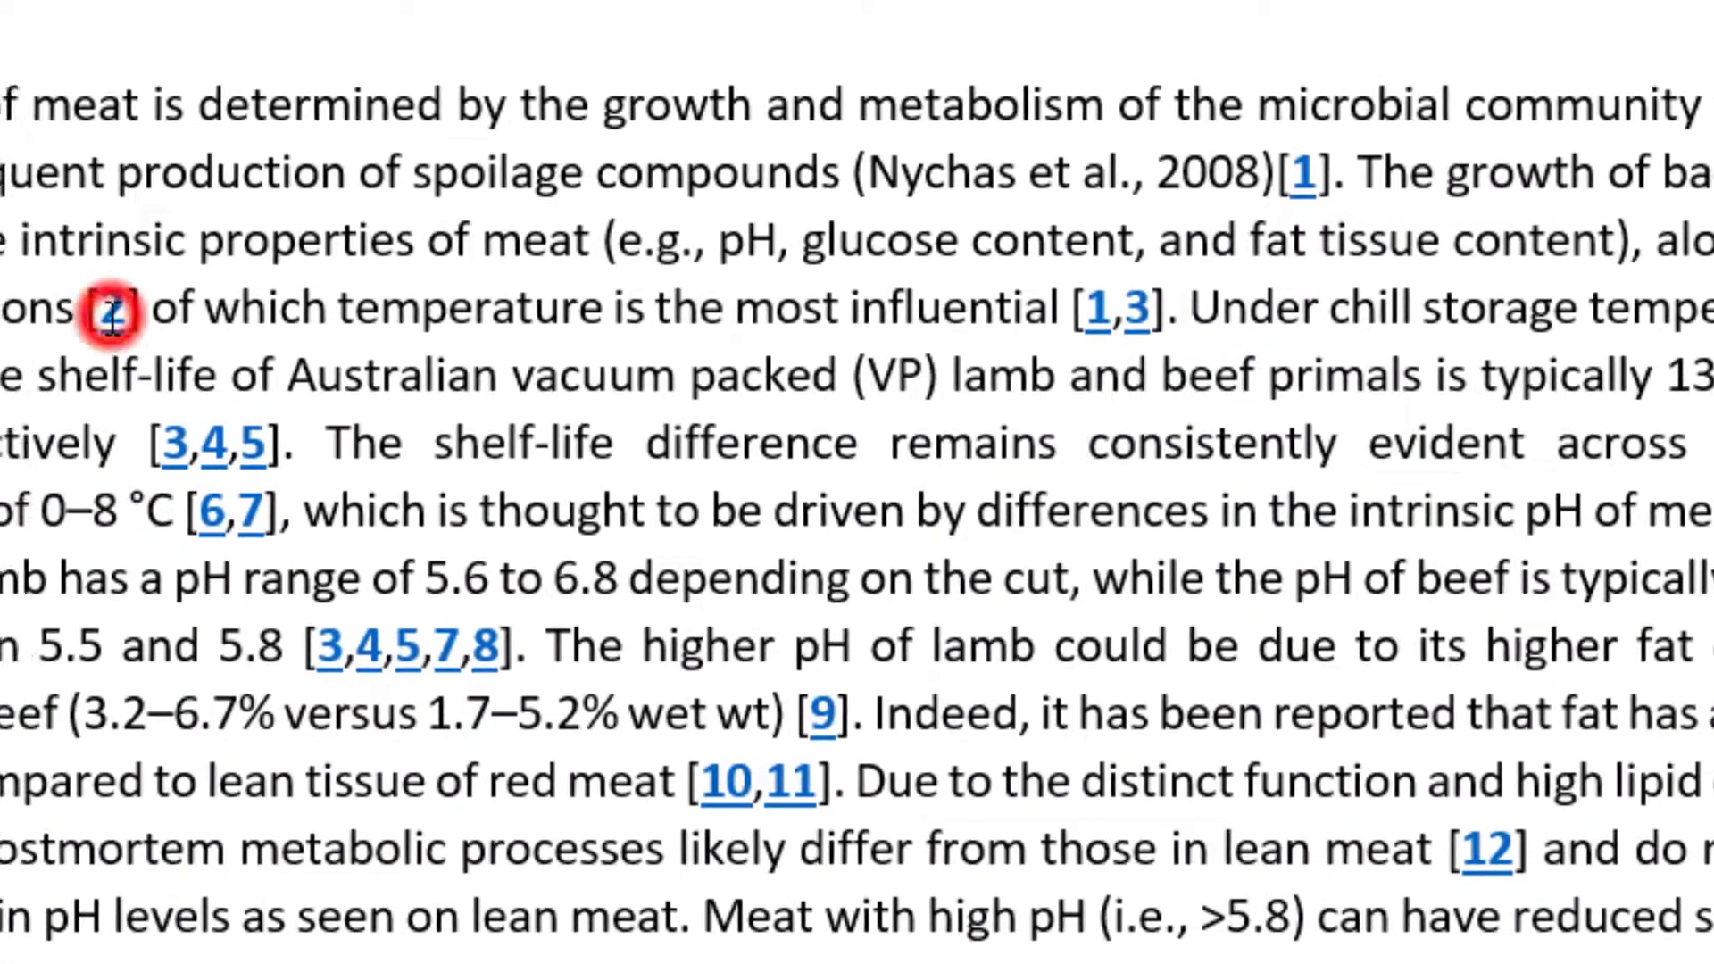
{"action": "double_click", "coordinate": [111, 315]}
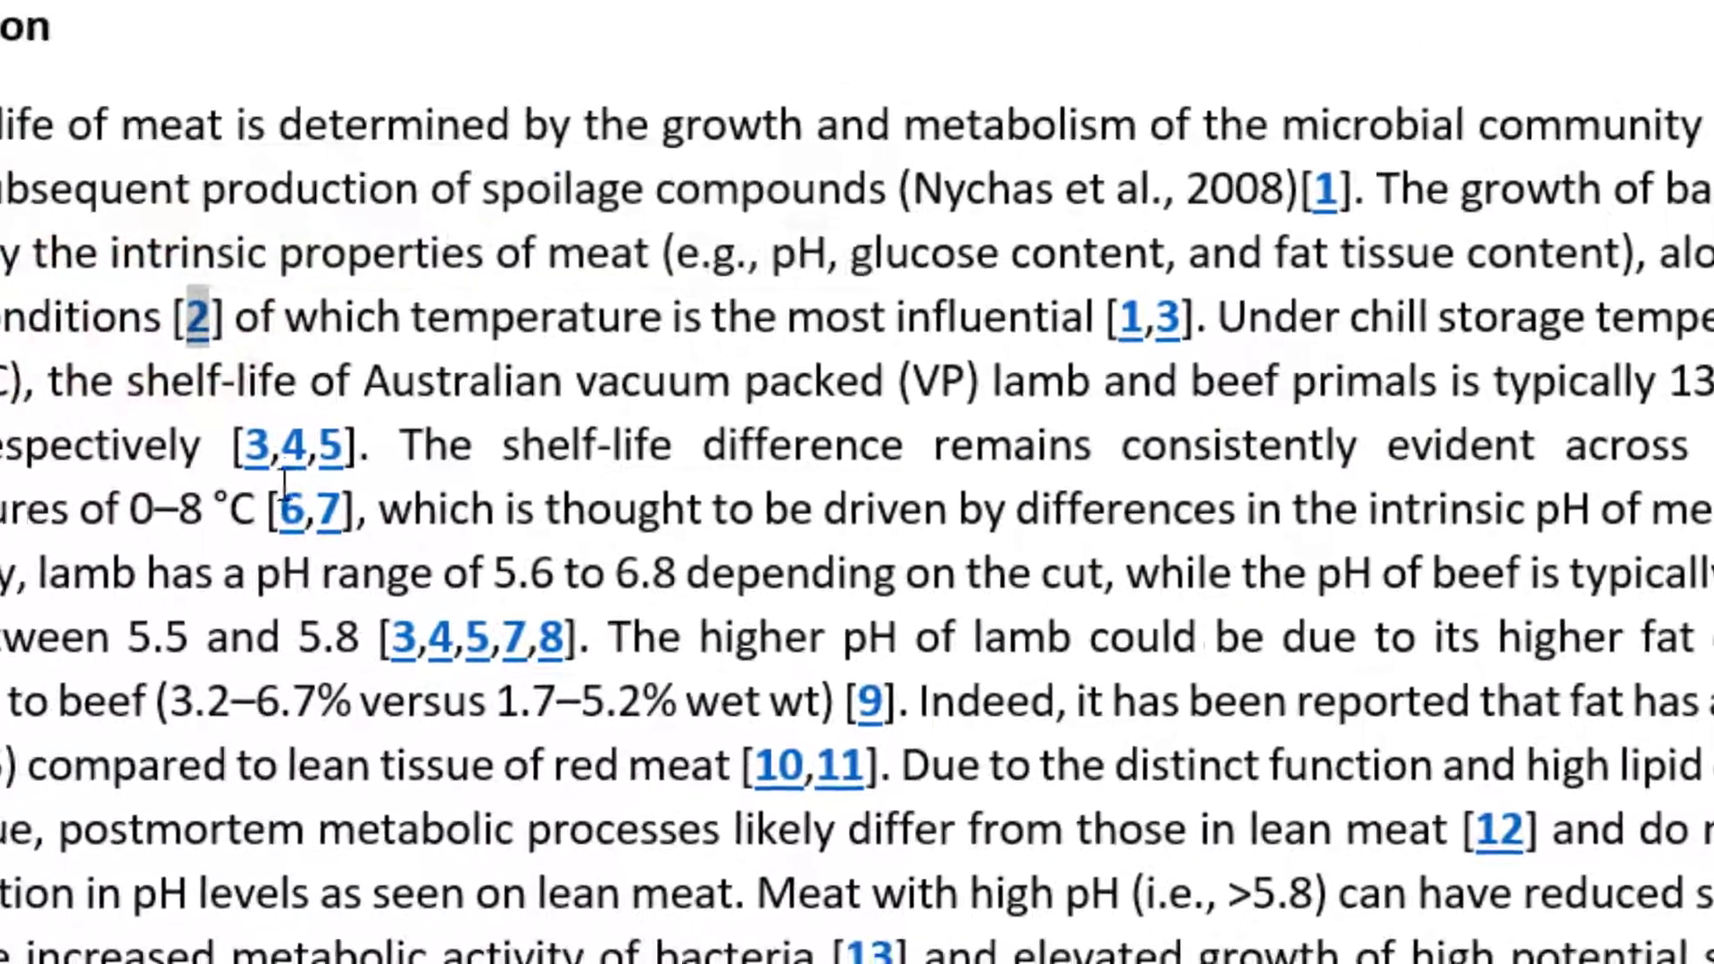
{"action": "scroll", "coordinate": [283, 487], "scroll_direction": "down", "scroll_amount": 9}
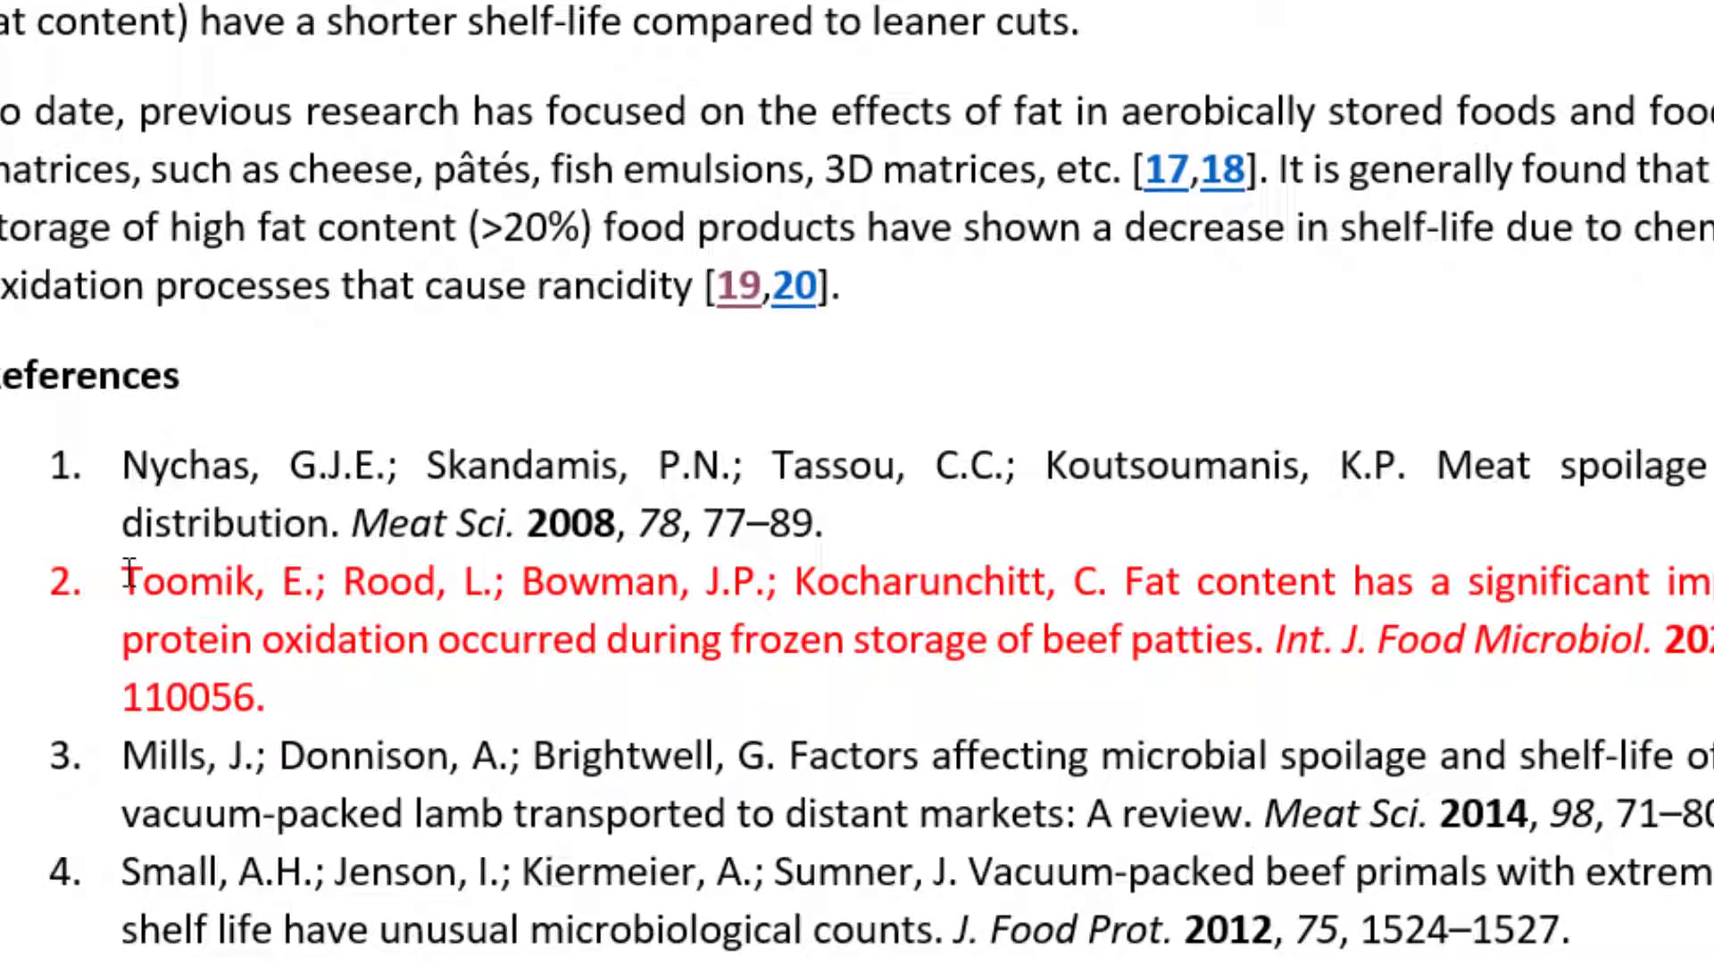
{"action": "left_click_drag", "start_coordinate": [129, 574], "coordinate": [264, 705]}
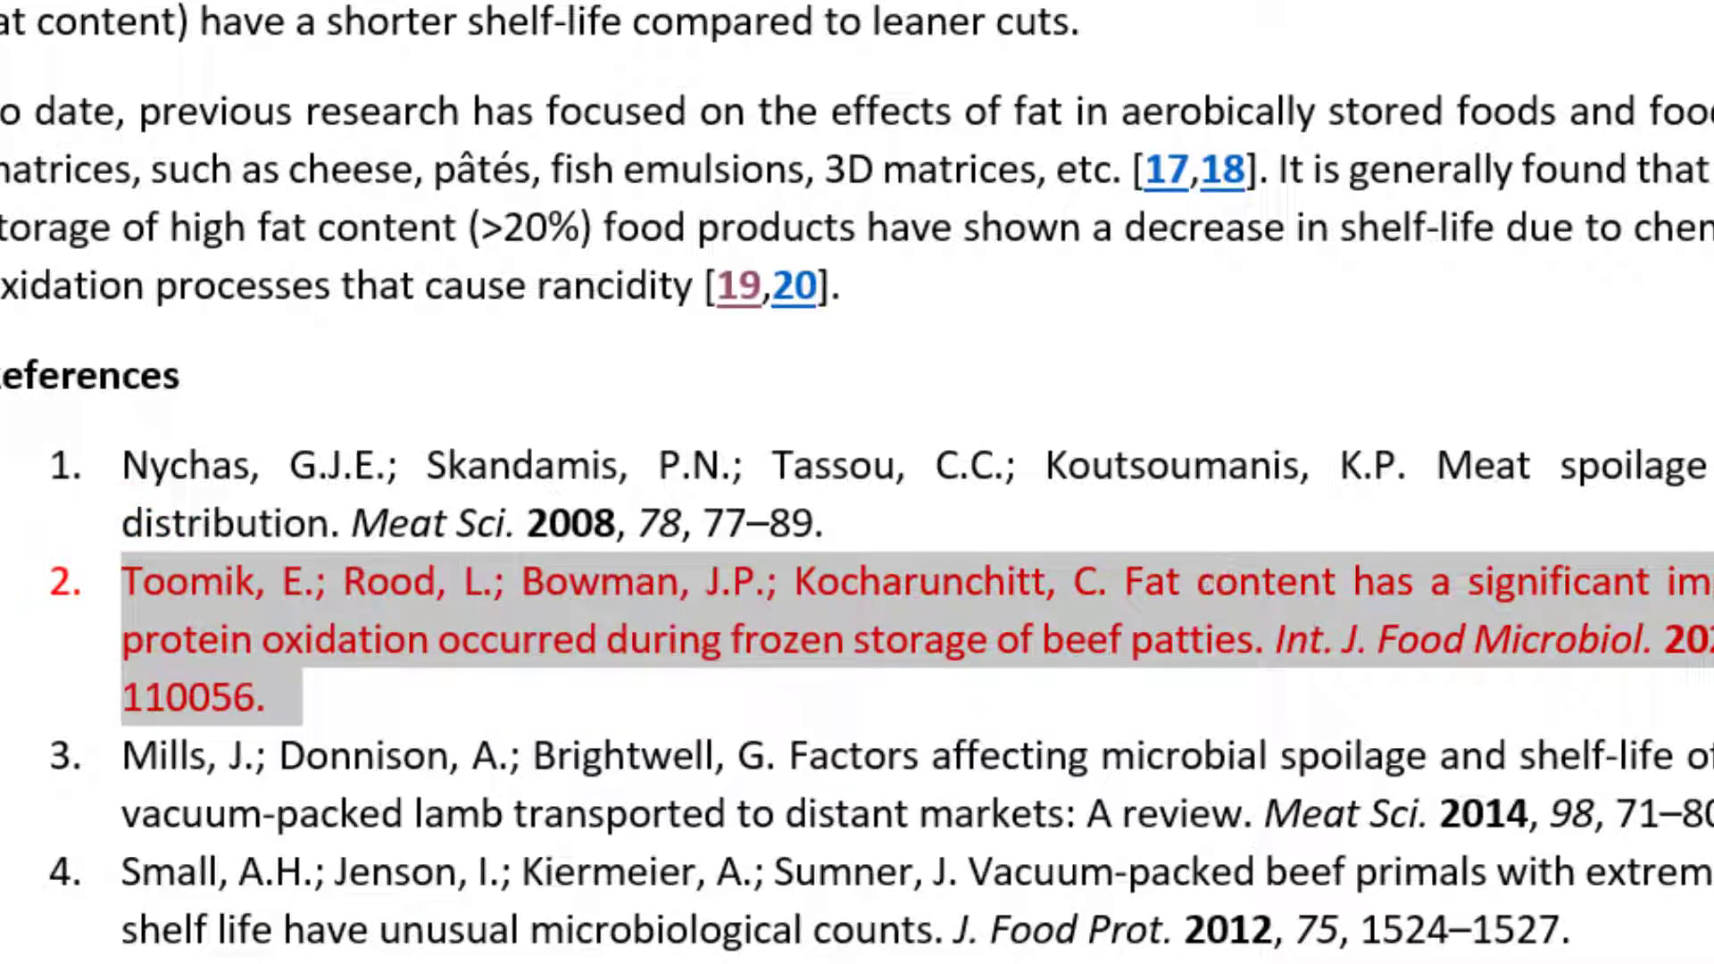
- Switch to the browser and search Google Scholar for the copied reference 2
{"action": "key", "text": "alt+Tab"}
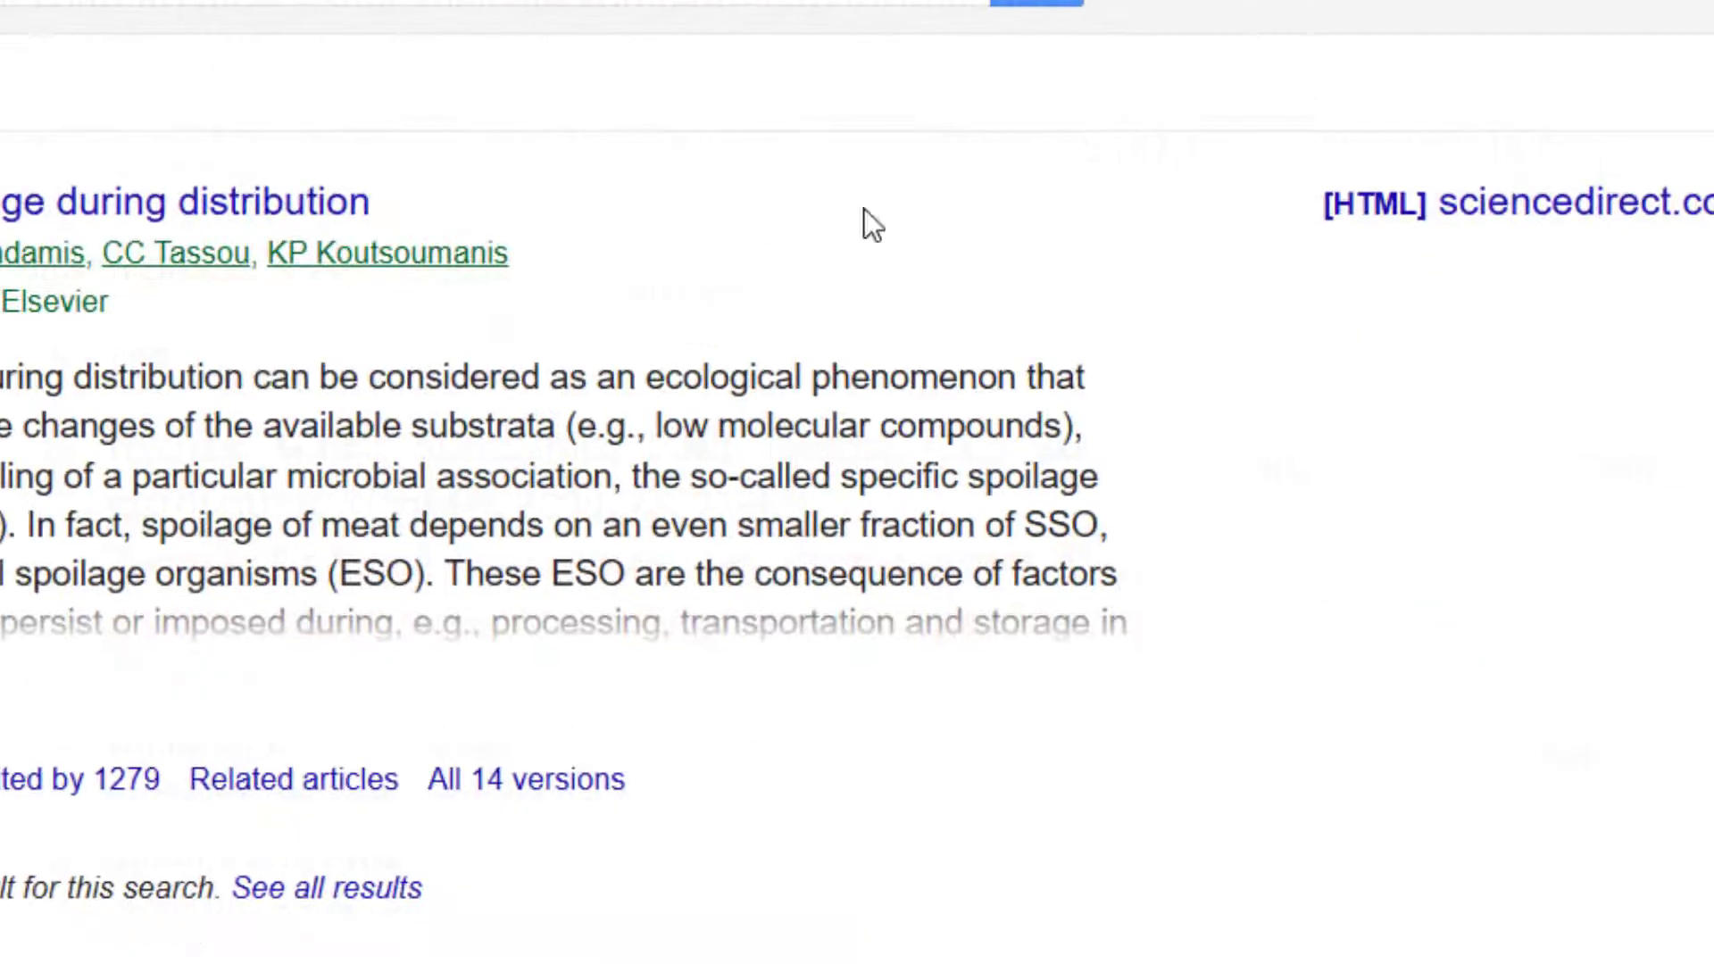
{"action": "left_click", "coordinate": [540, 1]}
{"action": "key", "text": "ctrl+v"}
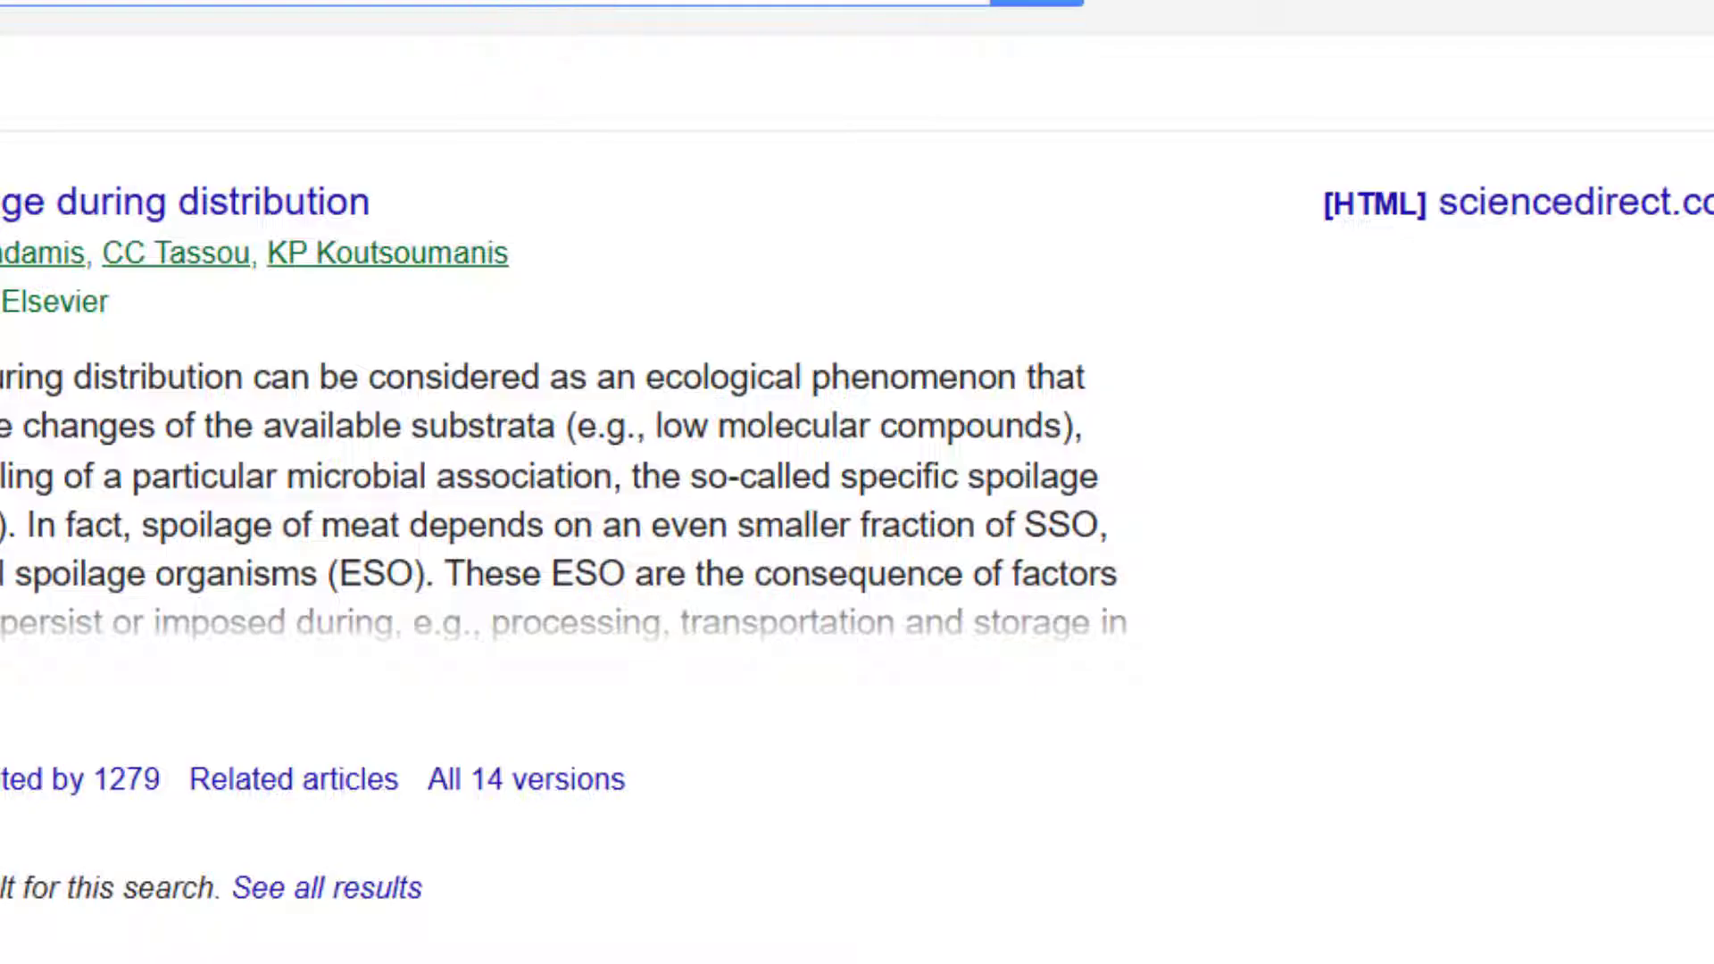
{"action": "left_click", "coordinate": [1037, 3]}
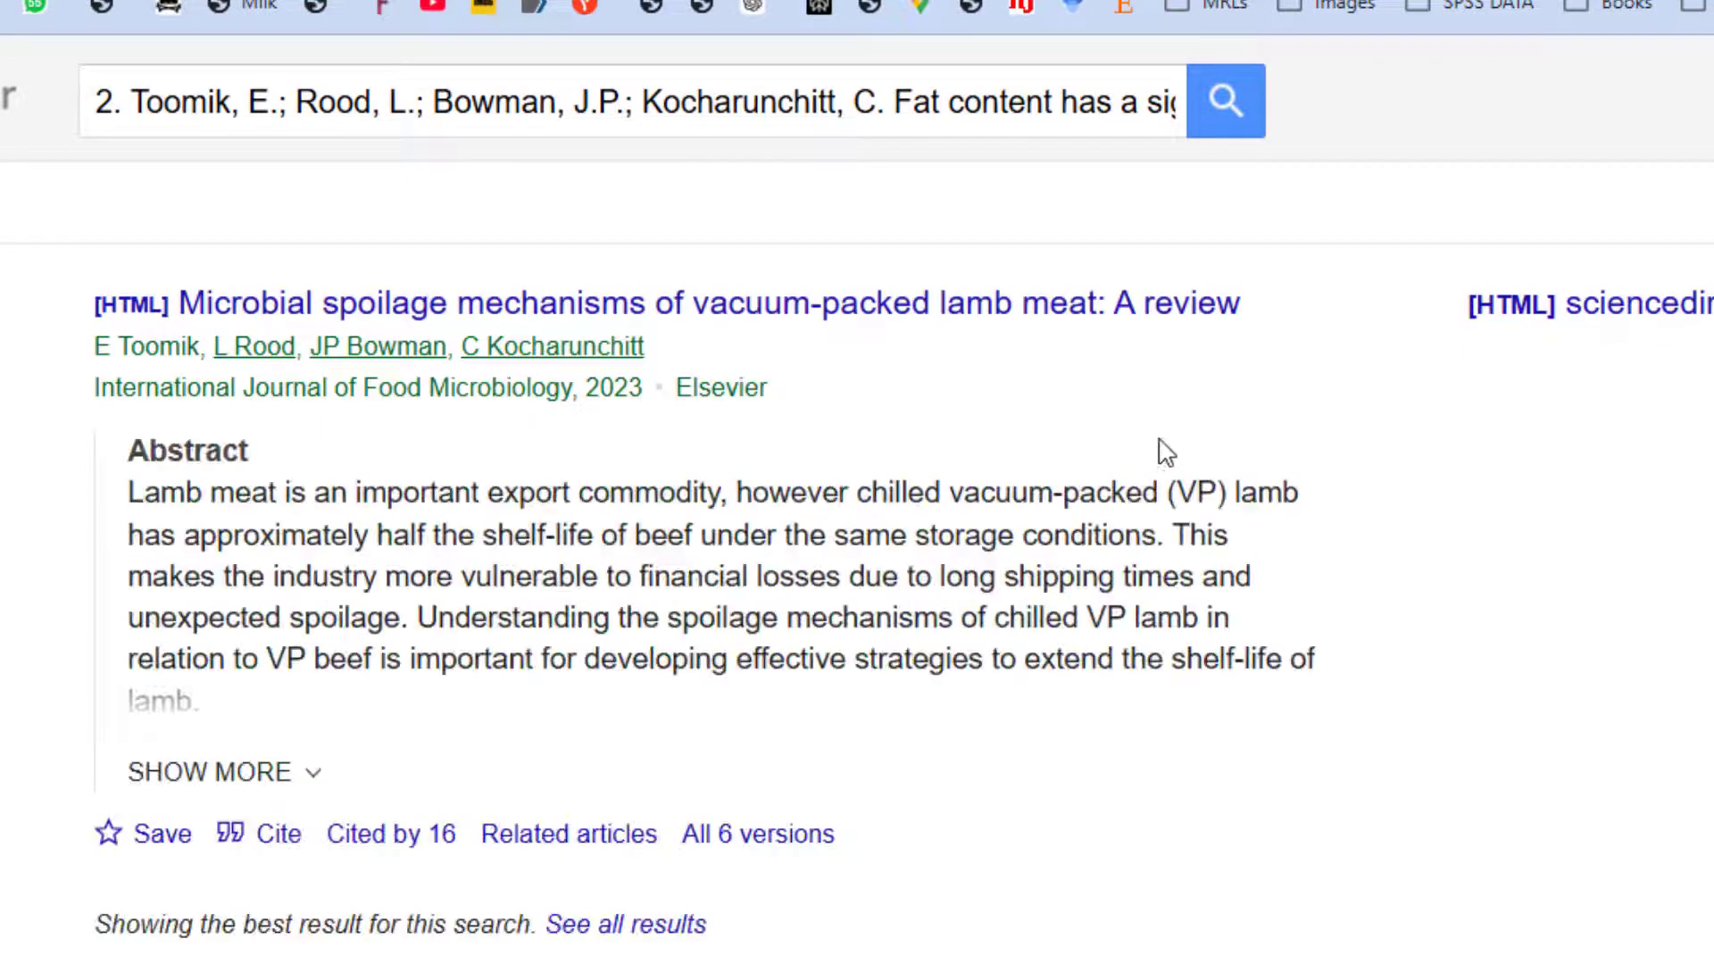
- Check the authors, title, journal and year in the searched reference against the article found by Google Scholar
{"action": "left_click_drag", "start_coordinate": [937, 99], "coordinate": [1251, 107]}
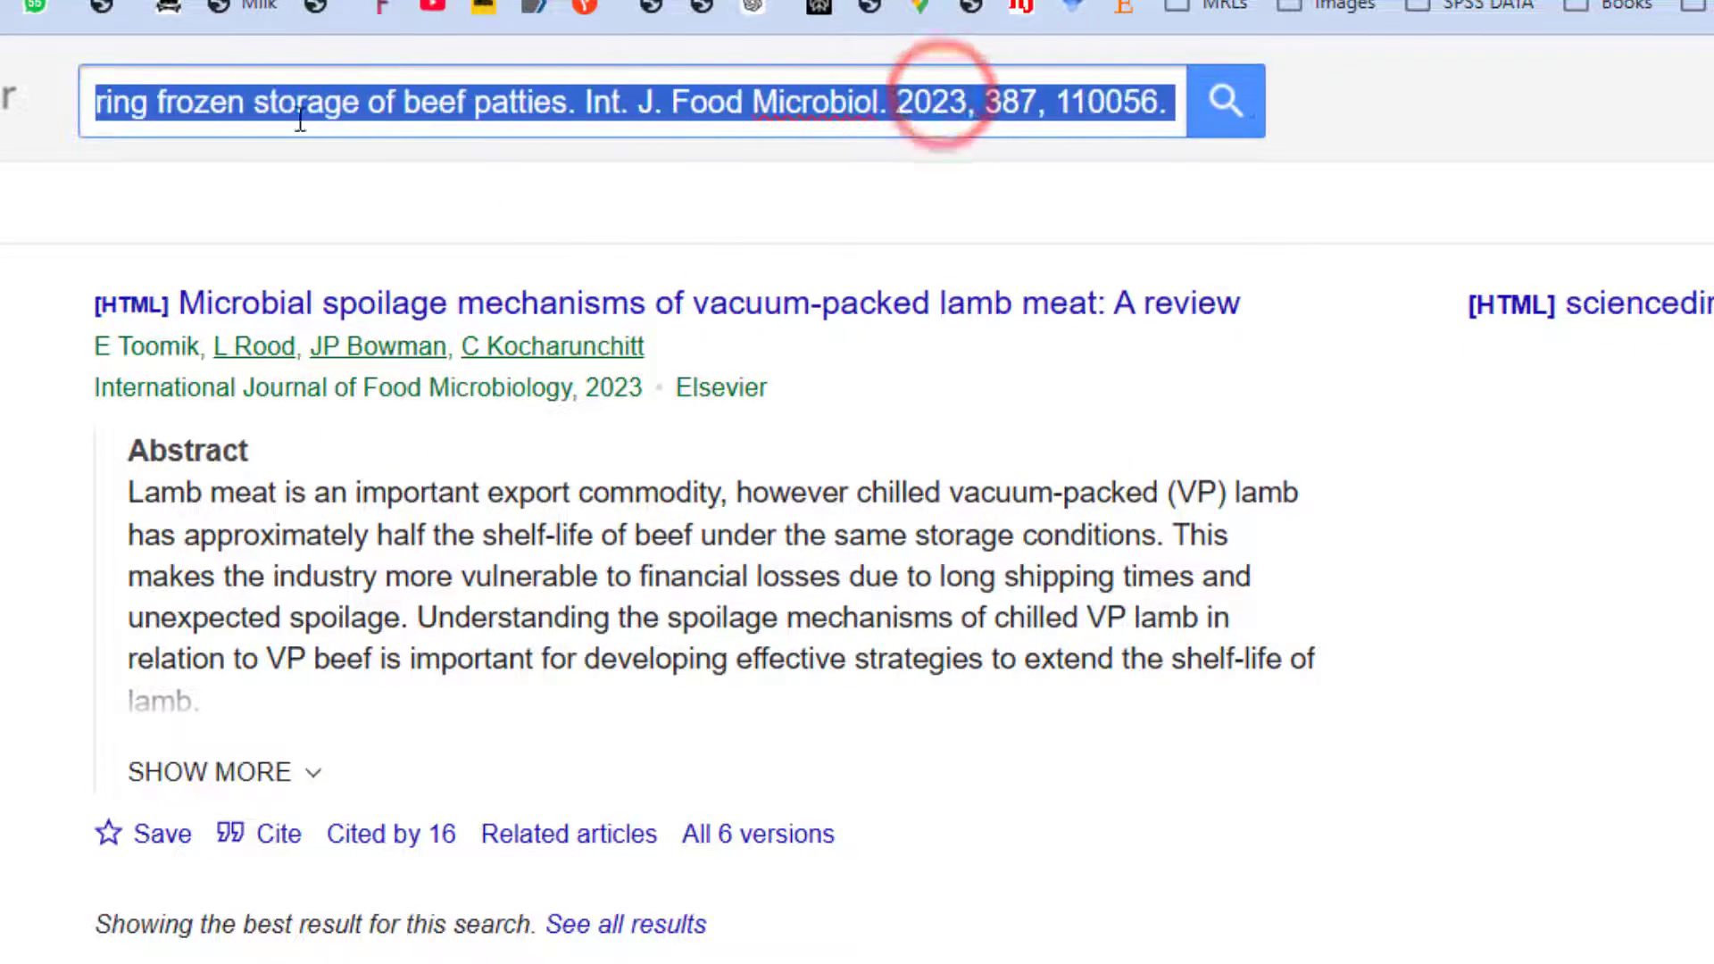
{"action": "left_click", "coordinate": [302, 114]}
{"action": "left_click_drag", "start_coordinate": [434, 101], "coordinate": [9, 104]}
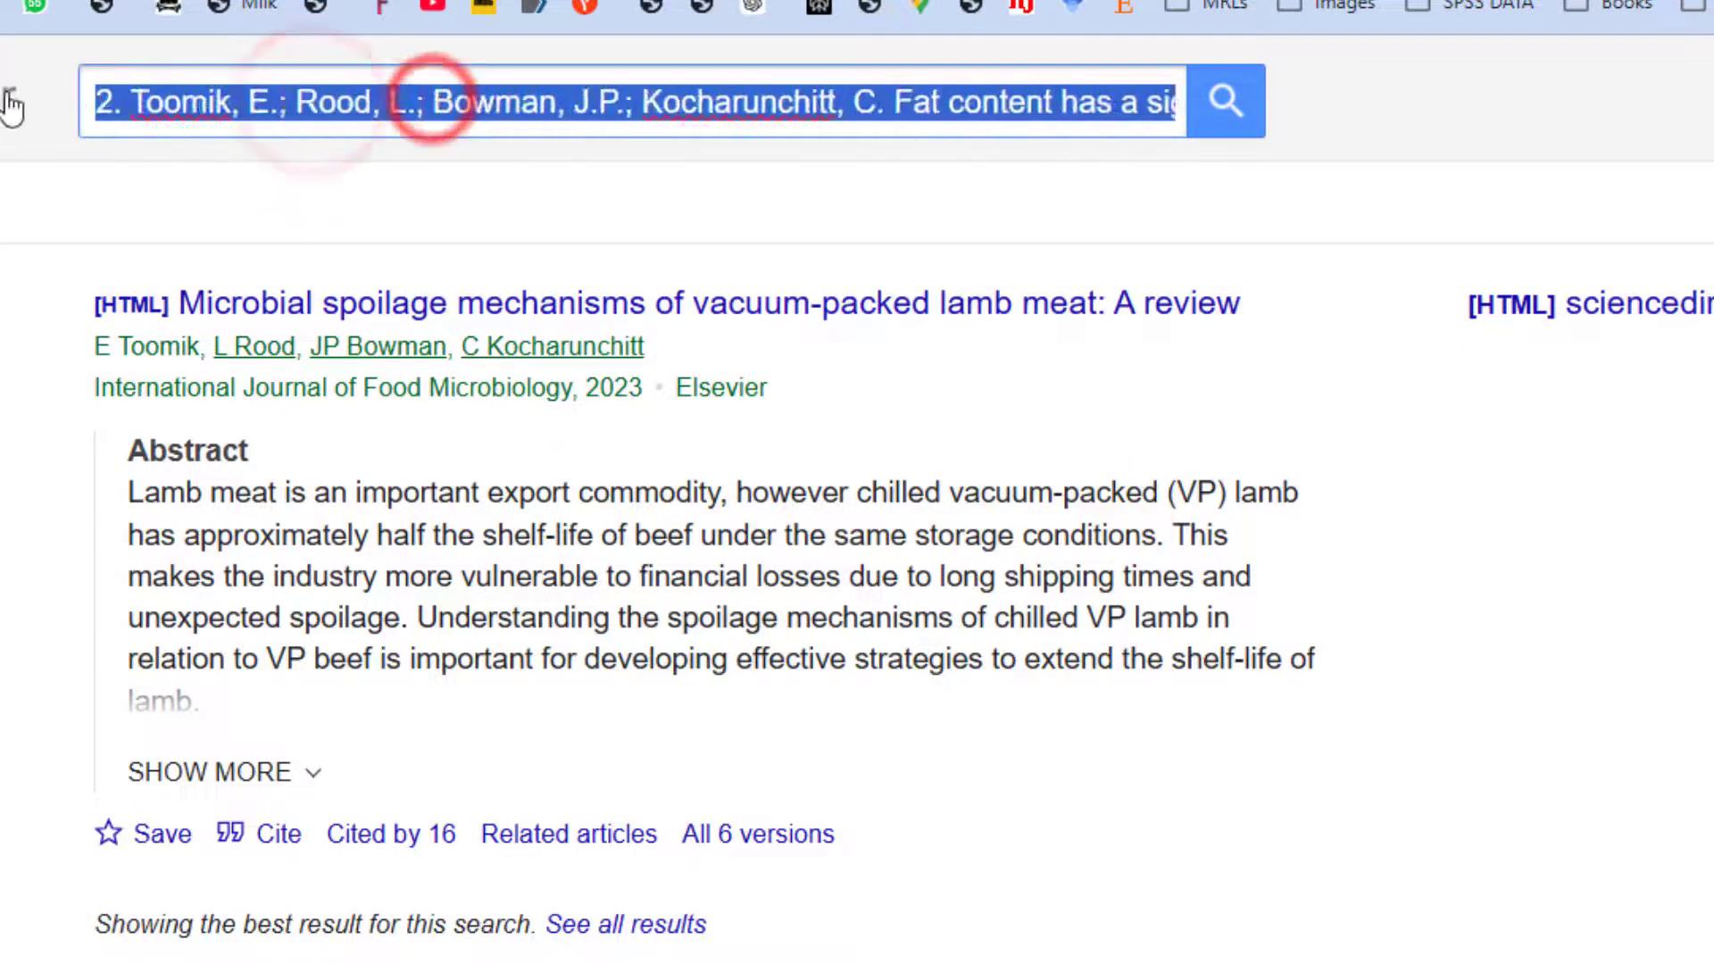
{"action": "left_click", "coordinate": [737, 103]}
{"action": "left_click_drag", "start_coordinate": [894, 103], "coordinate": [1170, 105]}
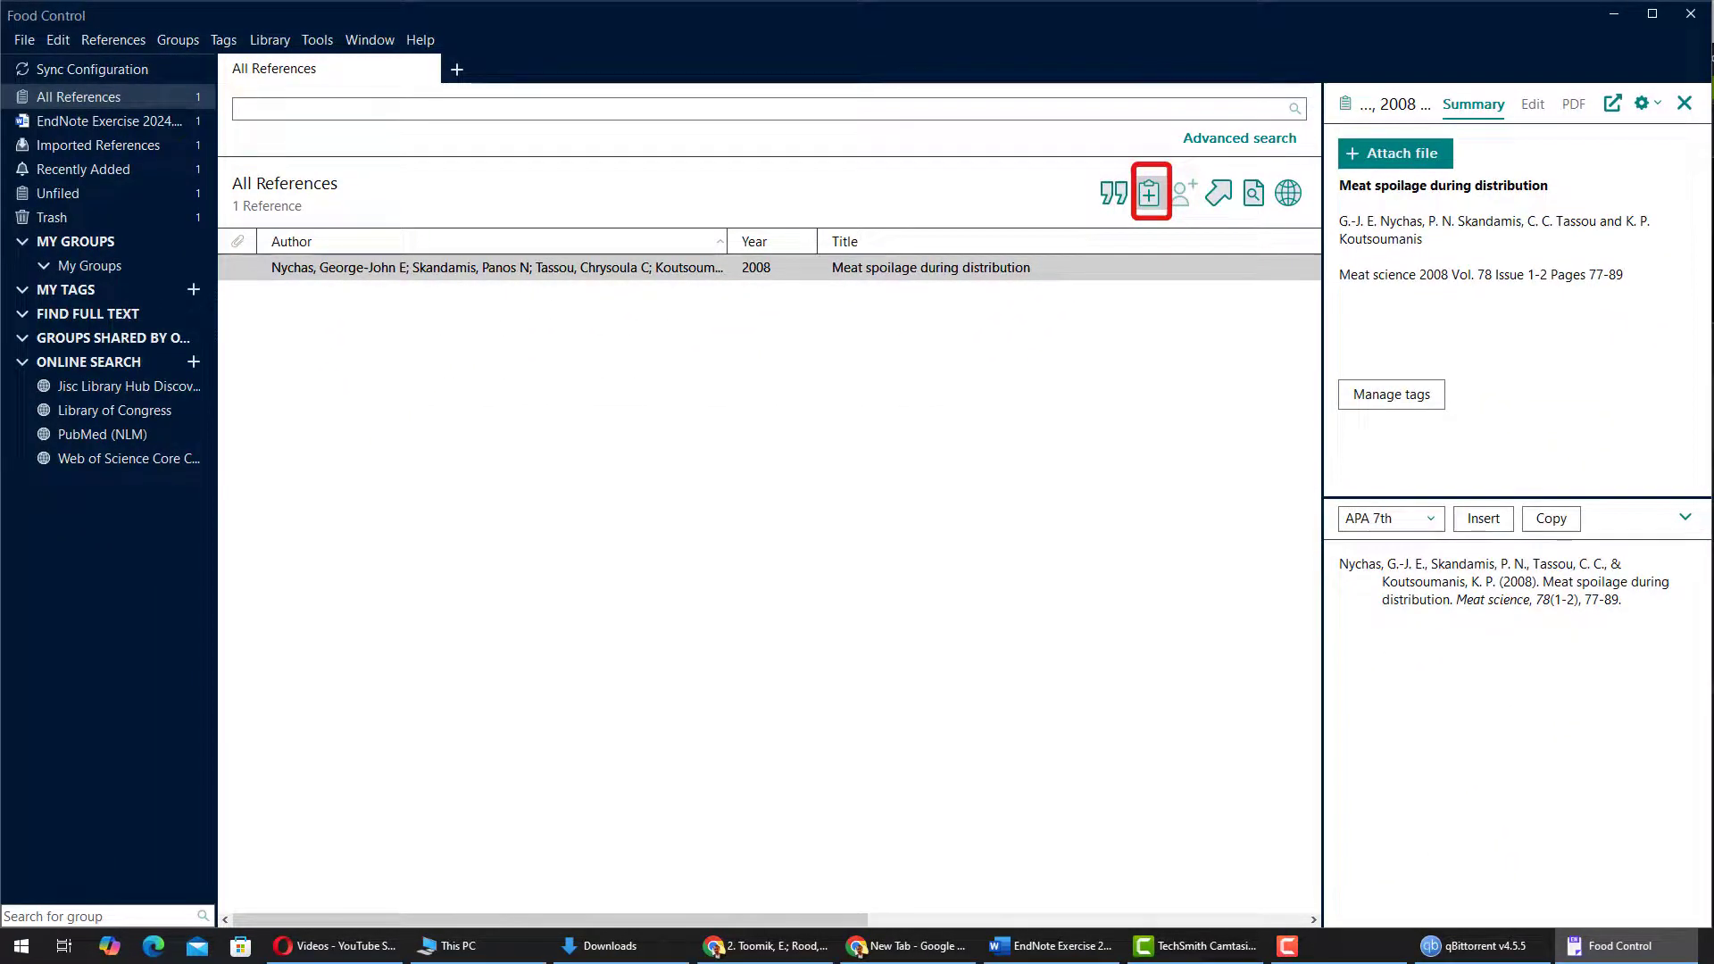
- Create a new blank reference in the EndNote library, look through the reference types and keep Journal Article
{"action": "left_click", "coordinate": [1149, 193]}
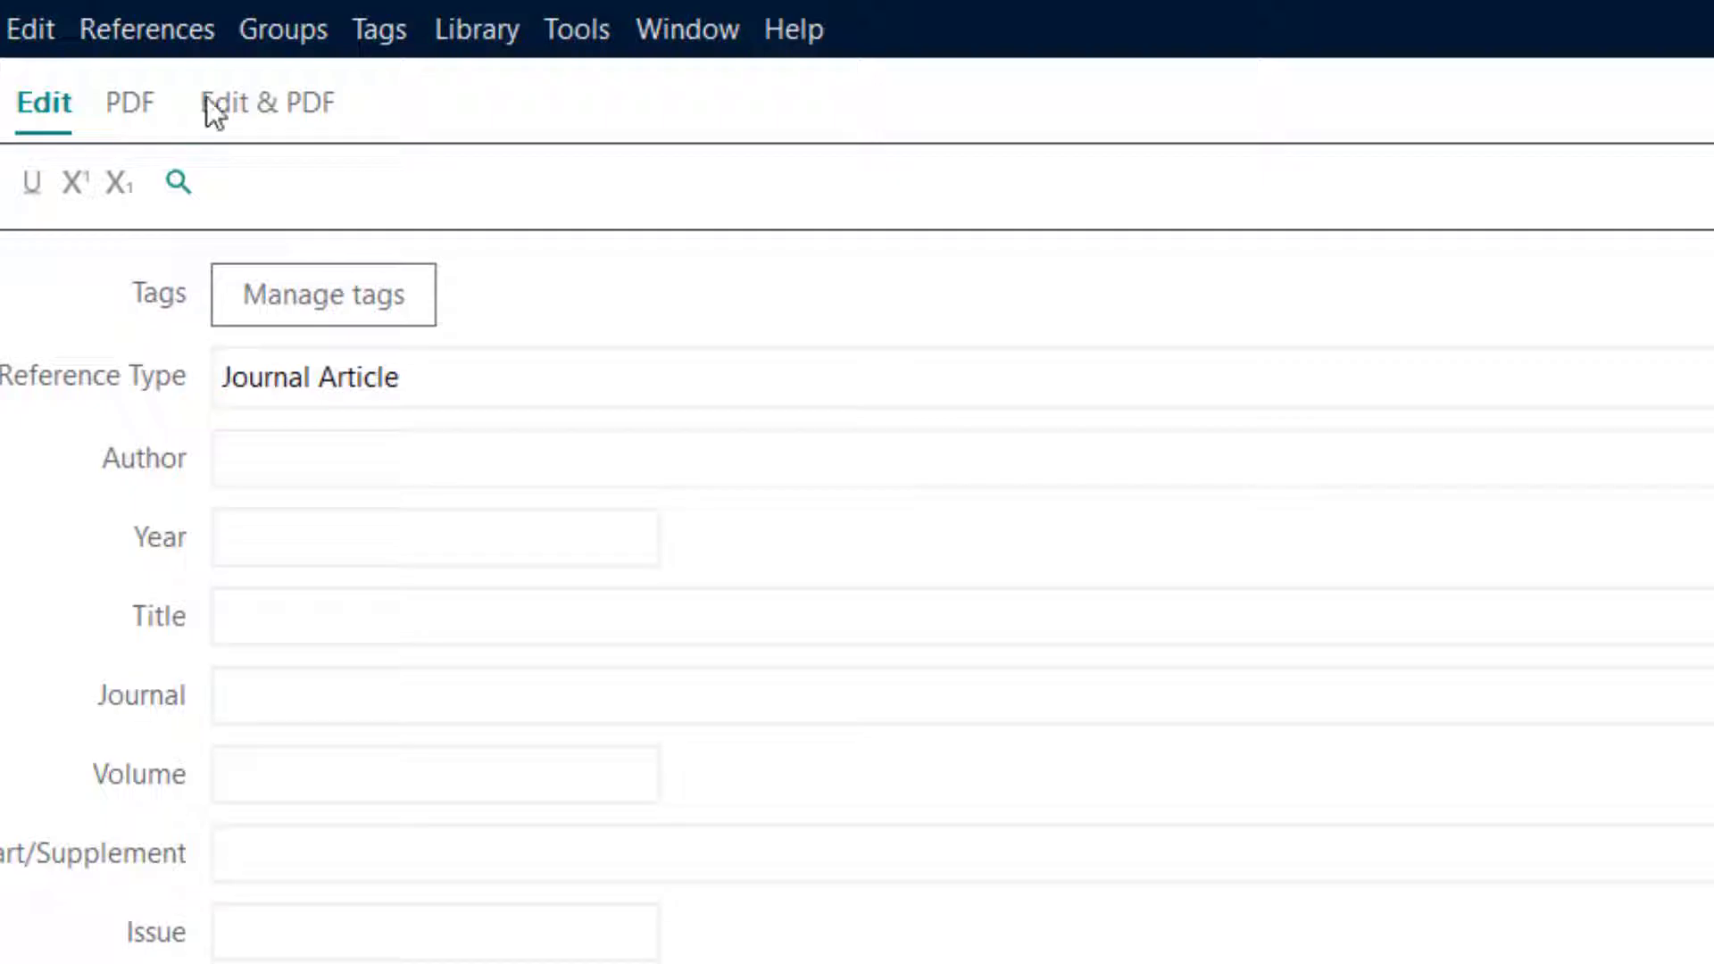
{"action": "left_click", "coordinate": [488, 367]}
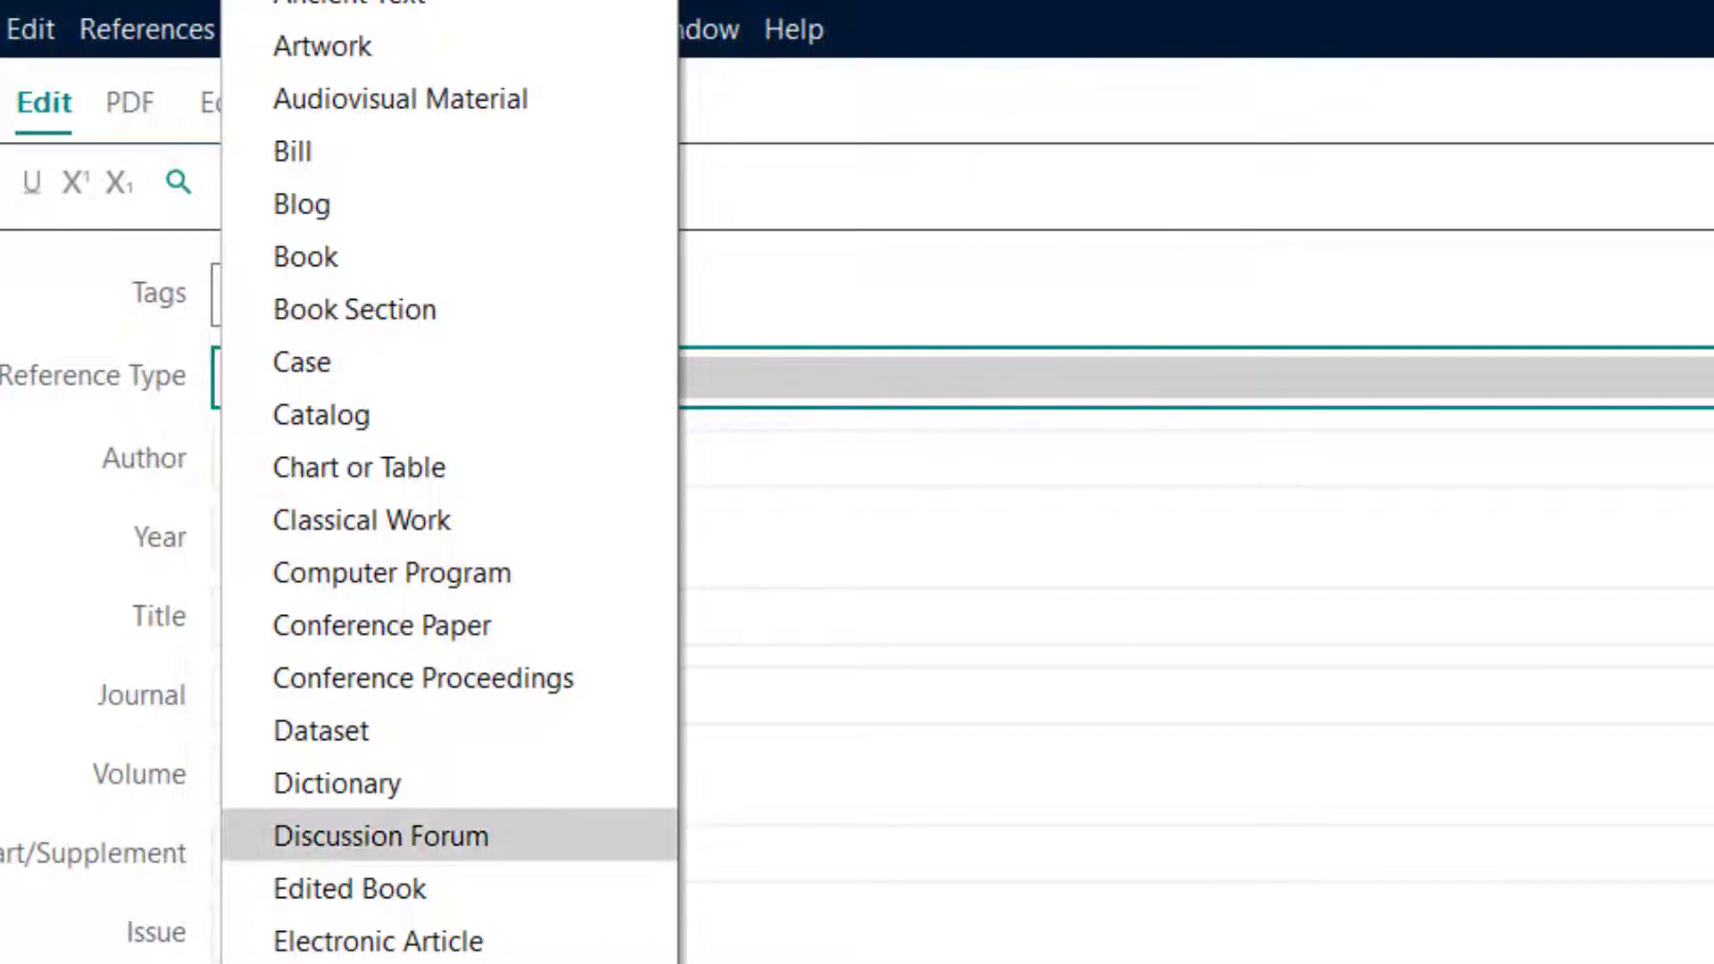
{"action": "scroll", "coordinate": [694, 769], "scroll_direction": "down", "scroll_amount": 2}
{"action": "left_click", "coordinate": [1117, 282]}
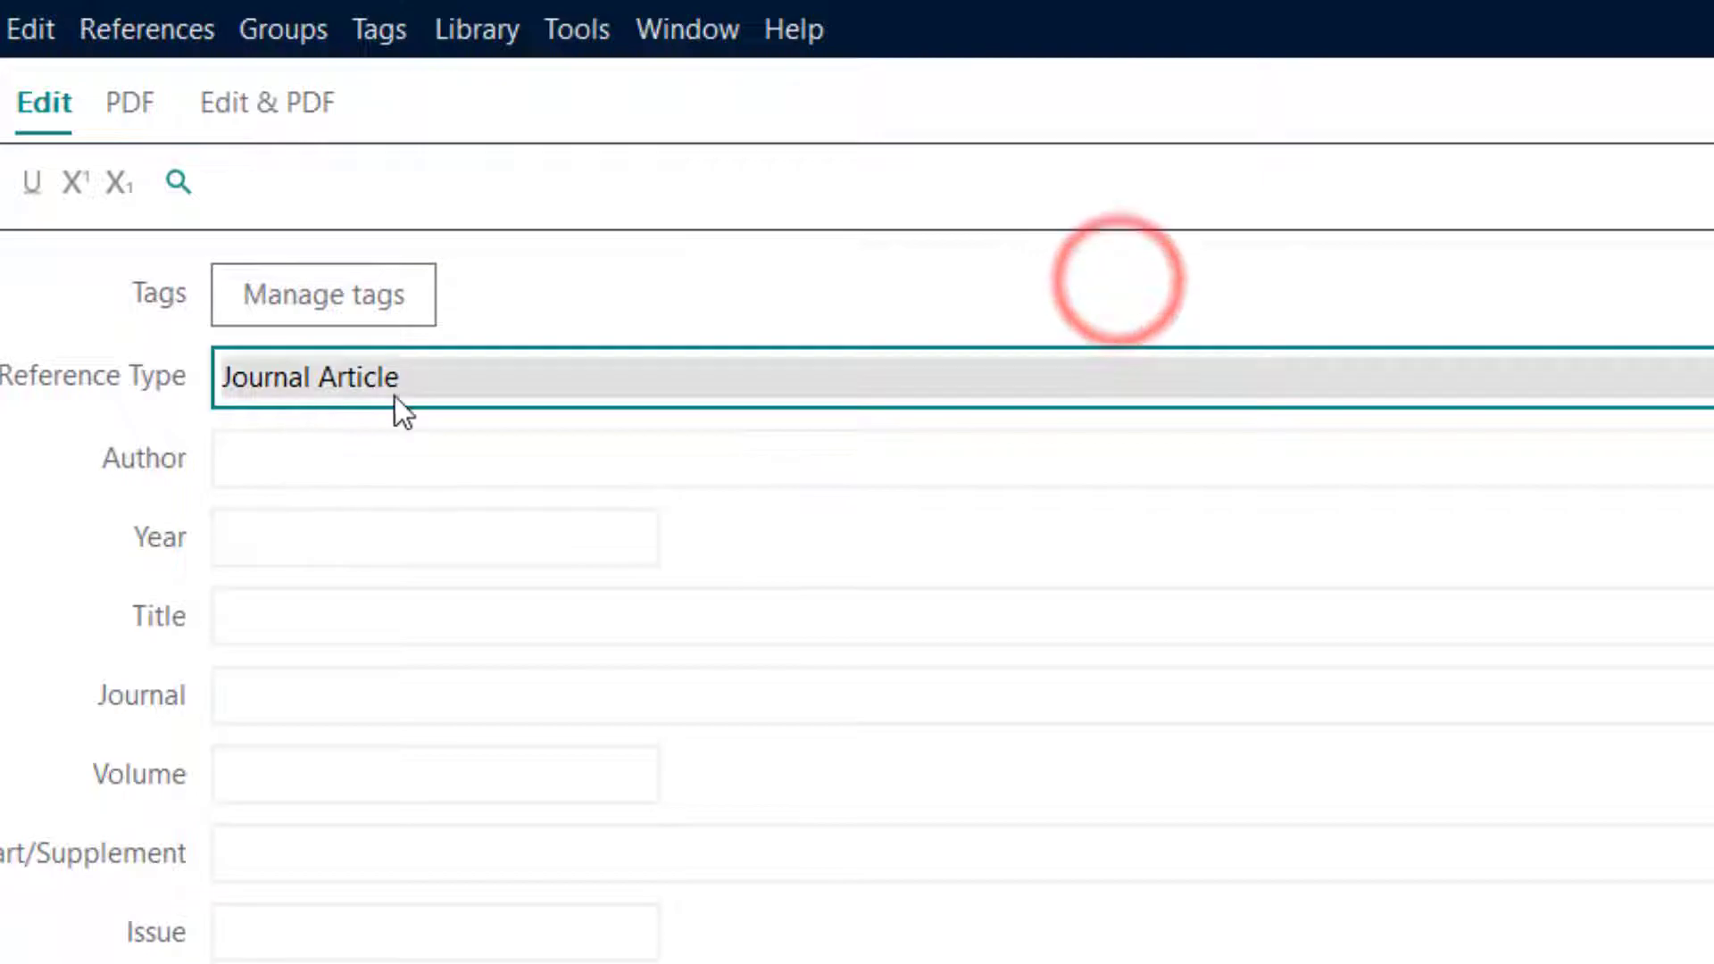
- Go through the new reference's Author, Year, Title, Journal, Volume, Issue and Pages fields to see which details are required
{"action": "left_click", "coordinate": [371, 463]}
{"action": "left_click", "coordinate": [259, 537]}
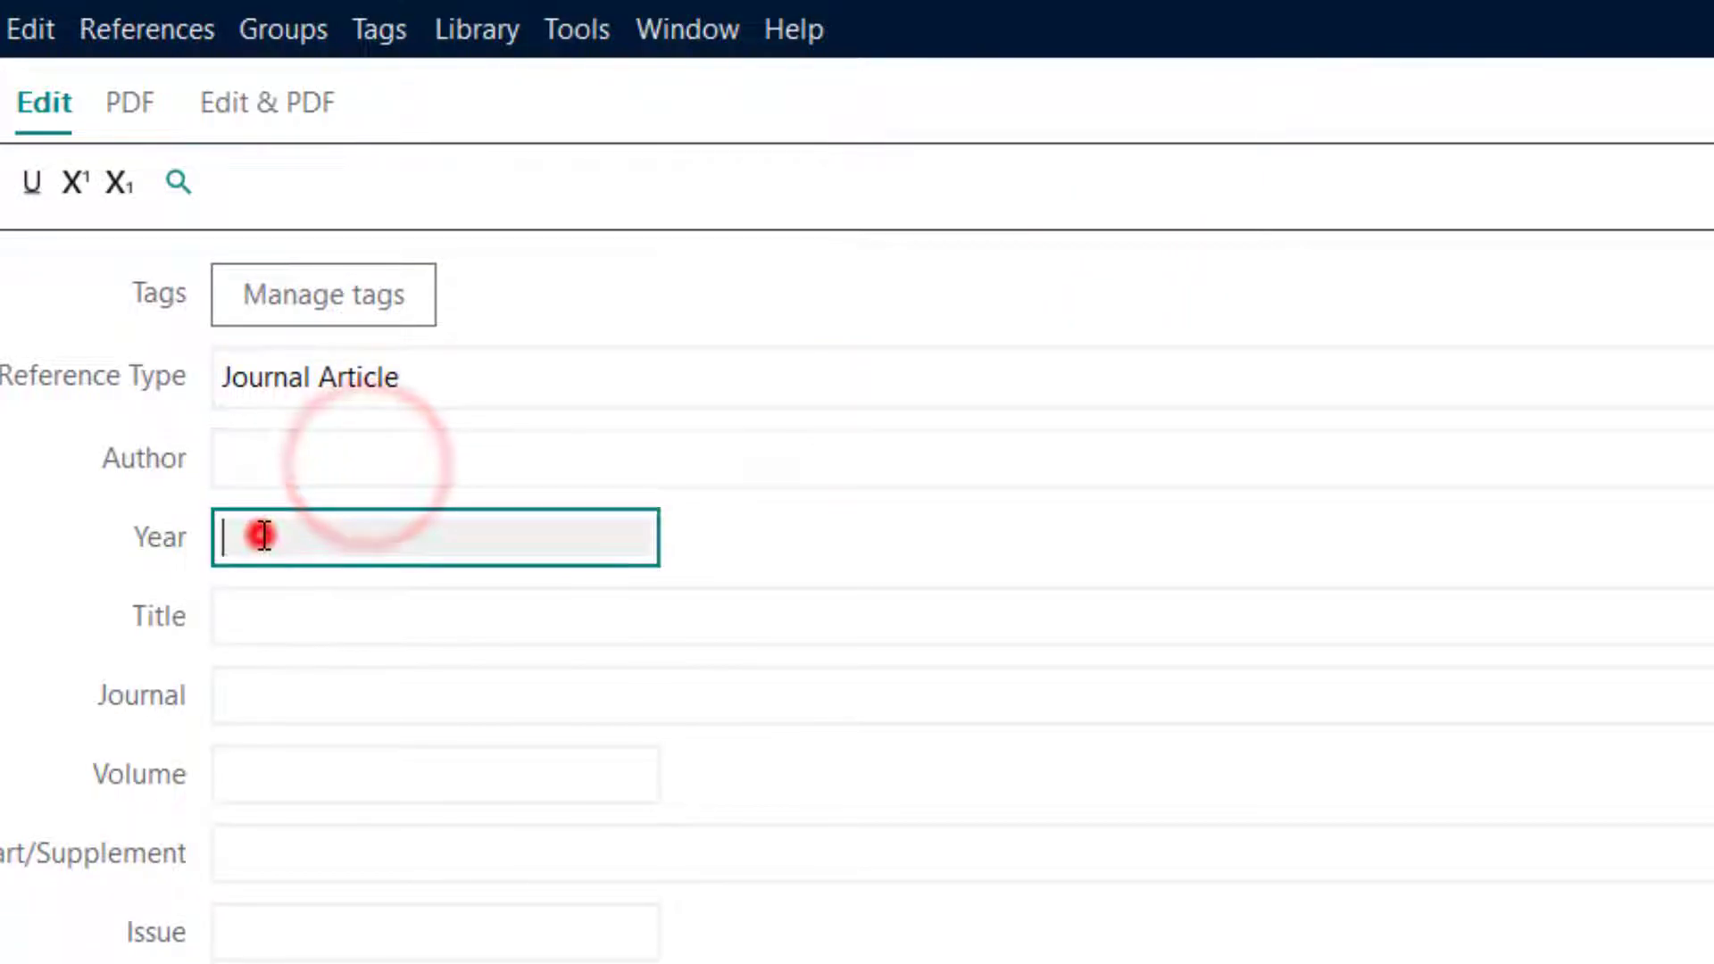
{"action": "left_click", "coordinate": [268, 613]}
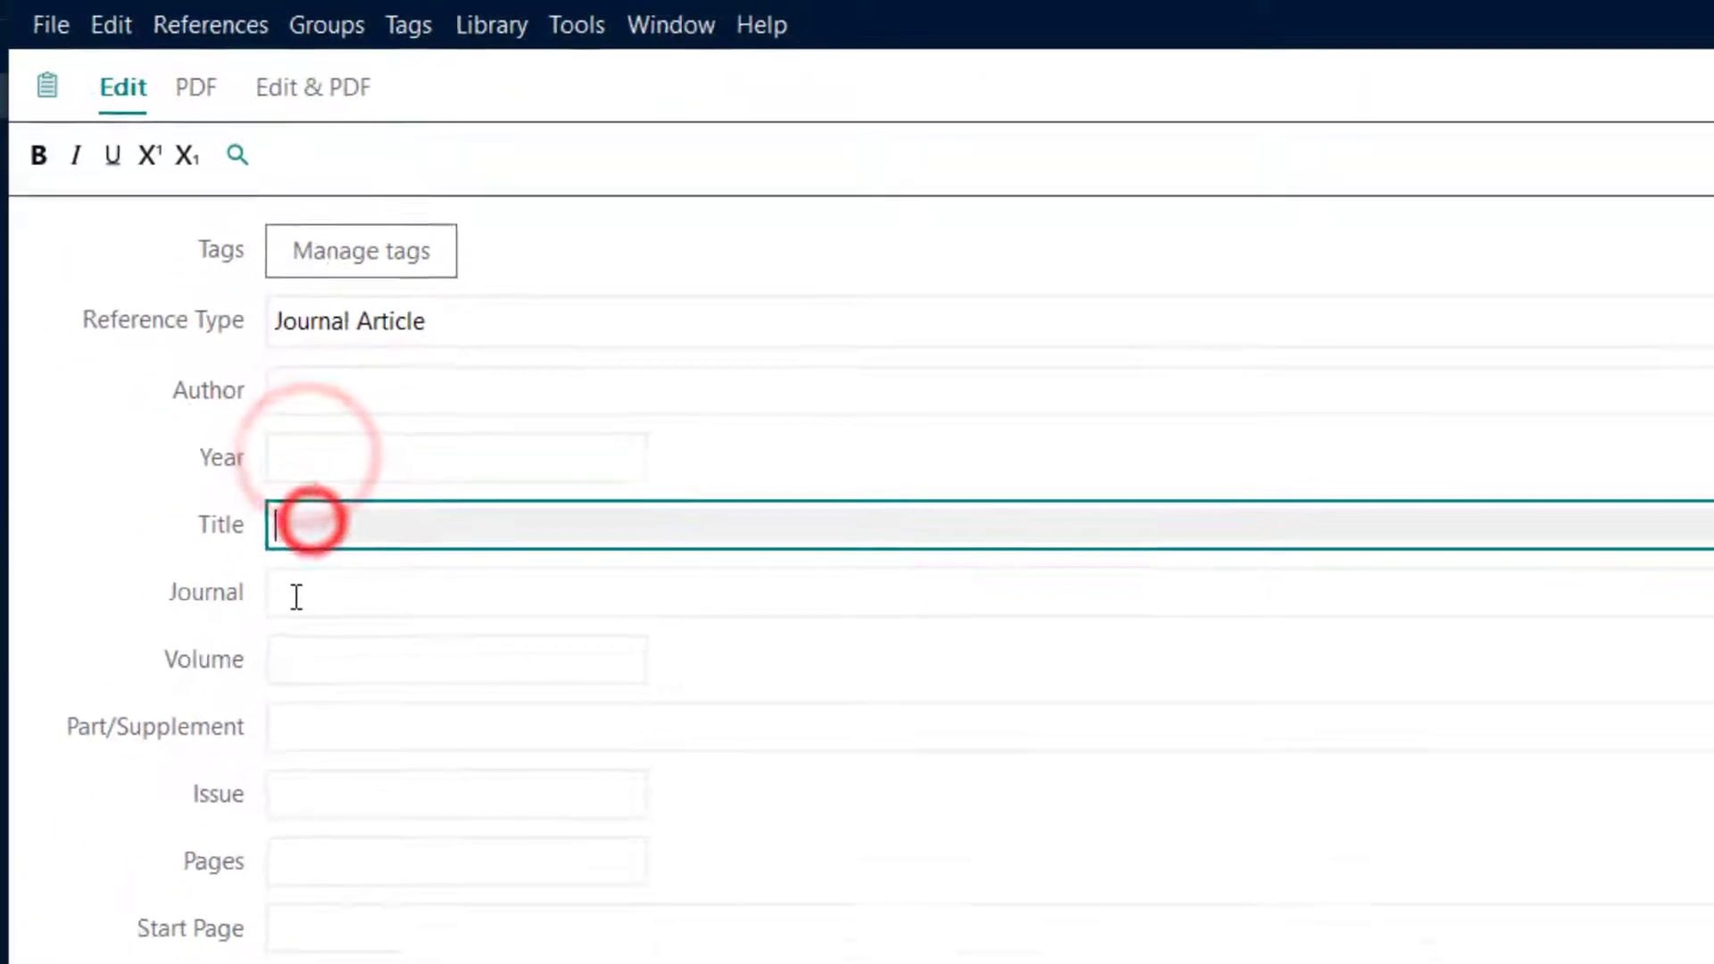
{"action": "left_click", "coordinate": [297, 594]}
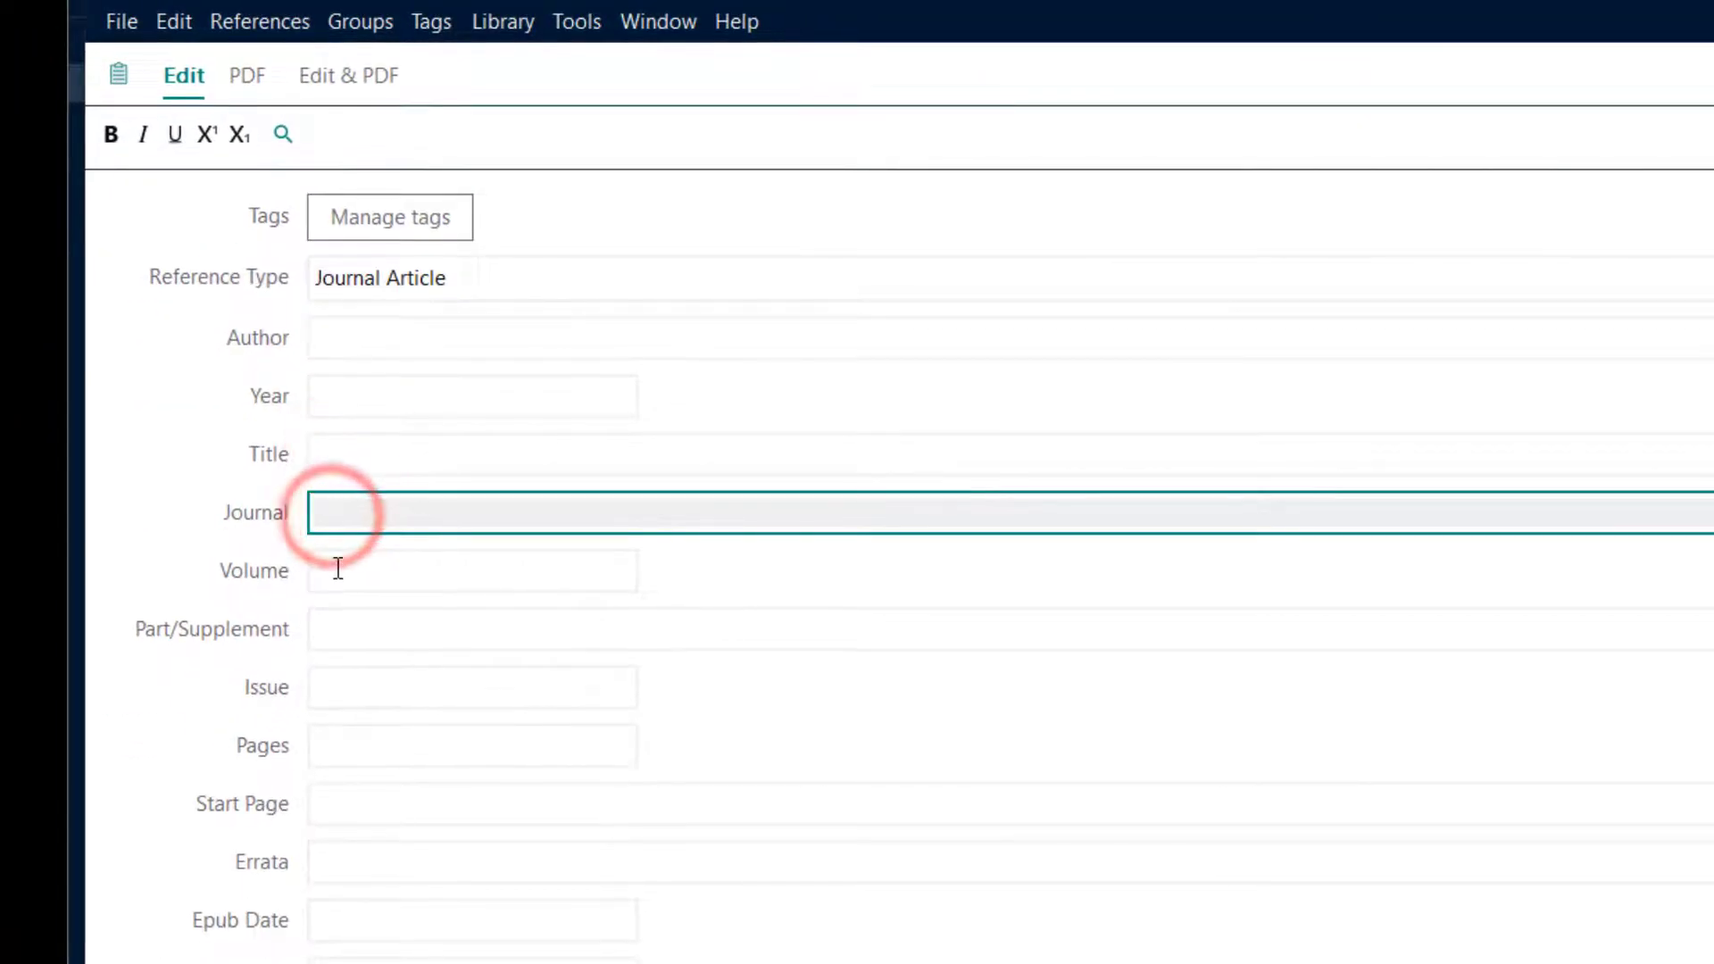
{"action": "left_click", "coordinate": [298, 652]}
{"action": "left_click", "coordinate": [353, 684]}
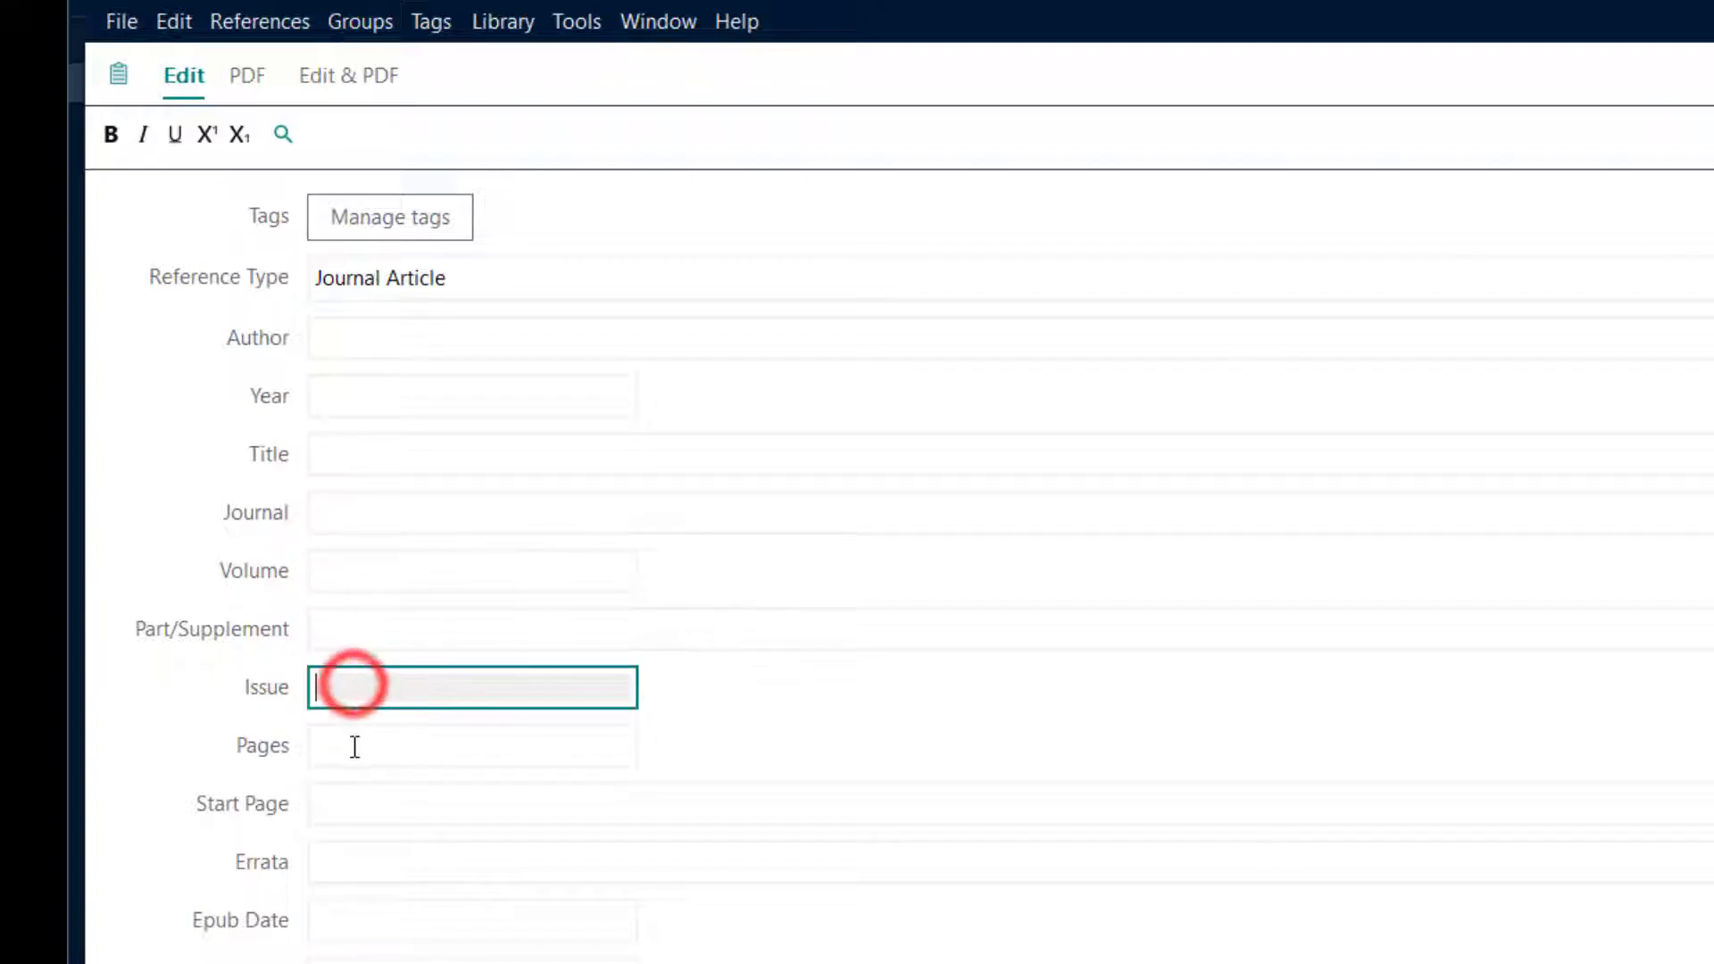
{"action": "left_click", "coordinate": [352, 745]}
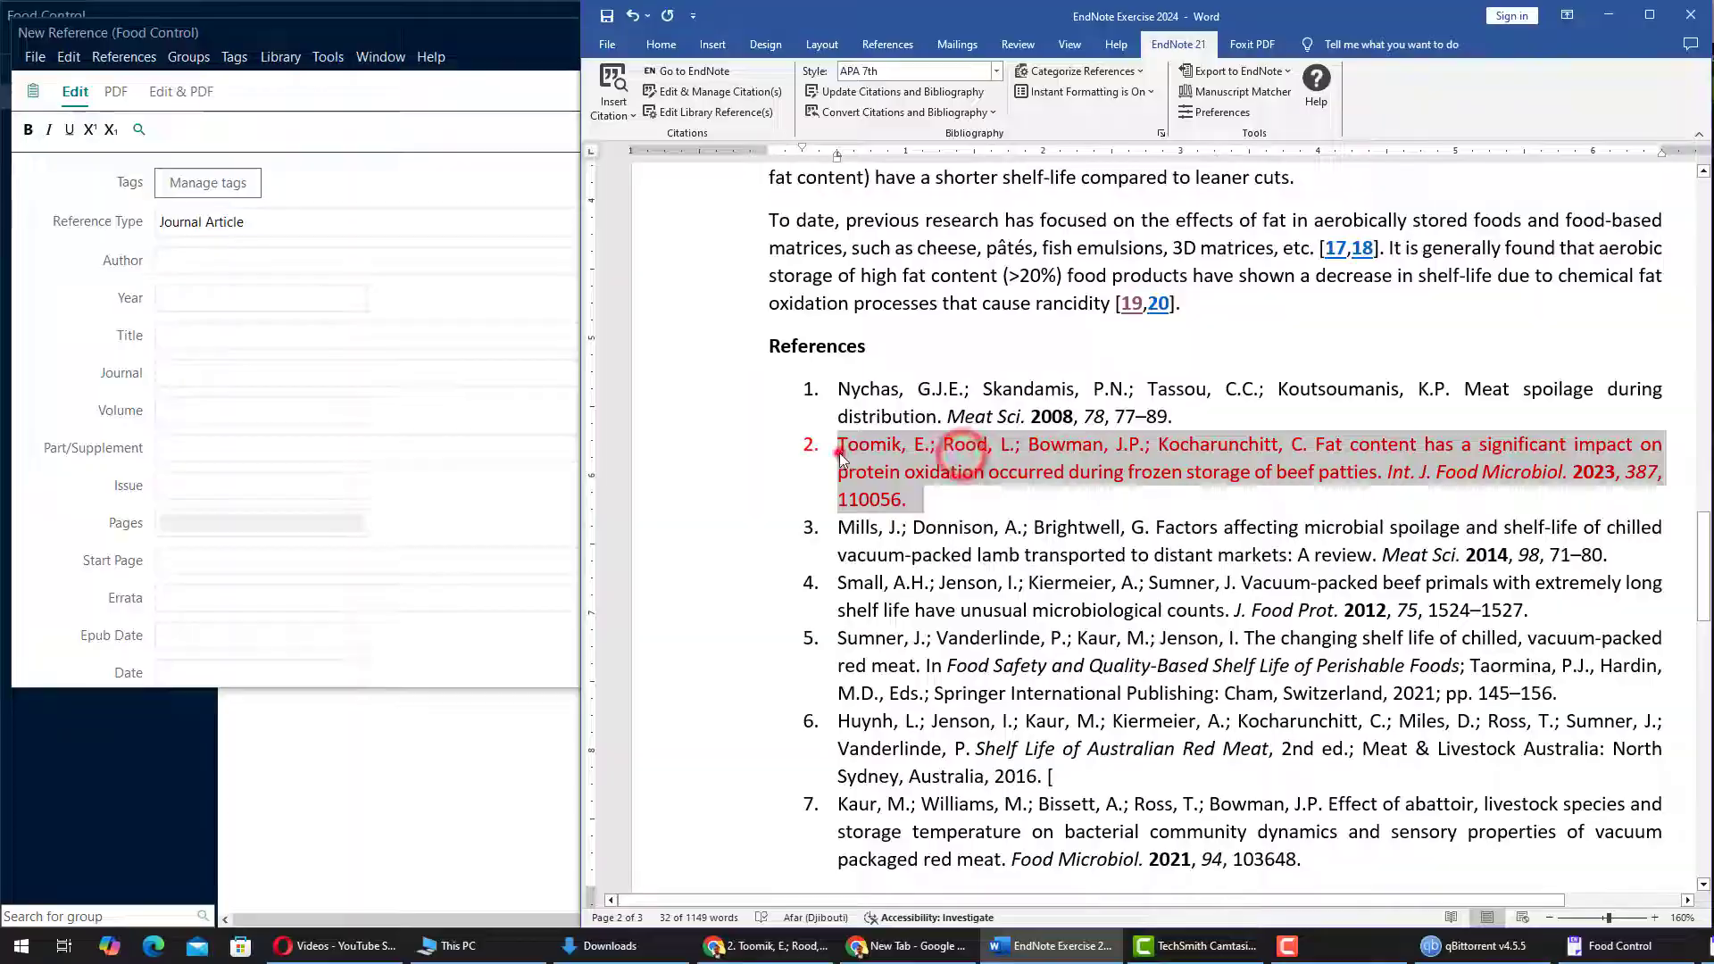
- Copy the author list of reference 2 from the Word document into the new reference's Author field in EndNote
{"action": "left_click", "coordinate": [839, 452]}
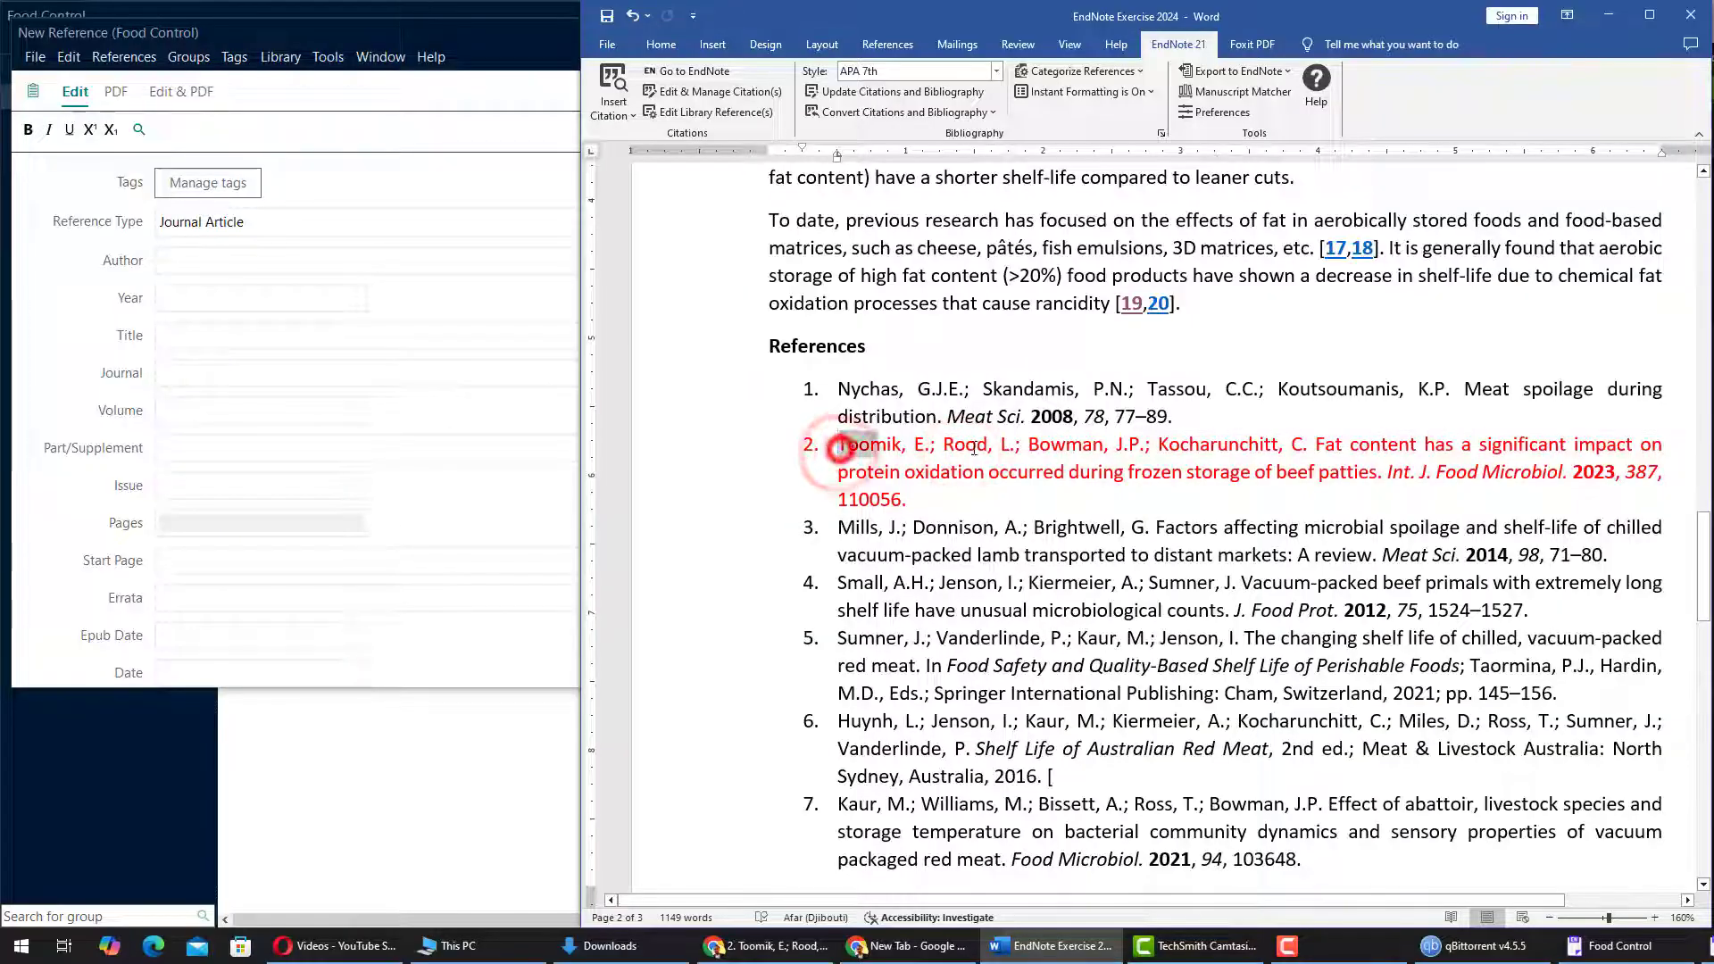
{"action": "left_click", "coordinate": [1330, 443], "text": "shift"}
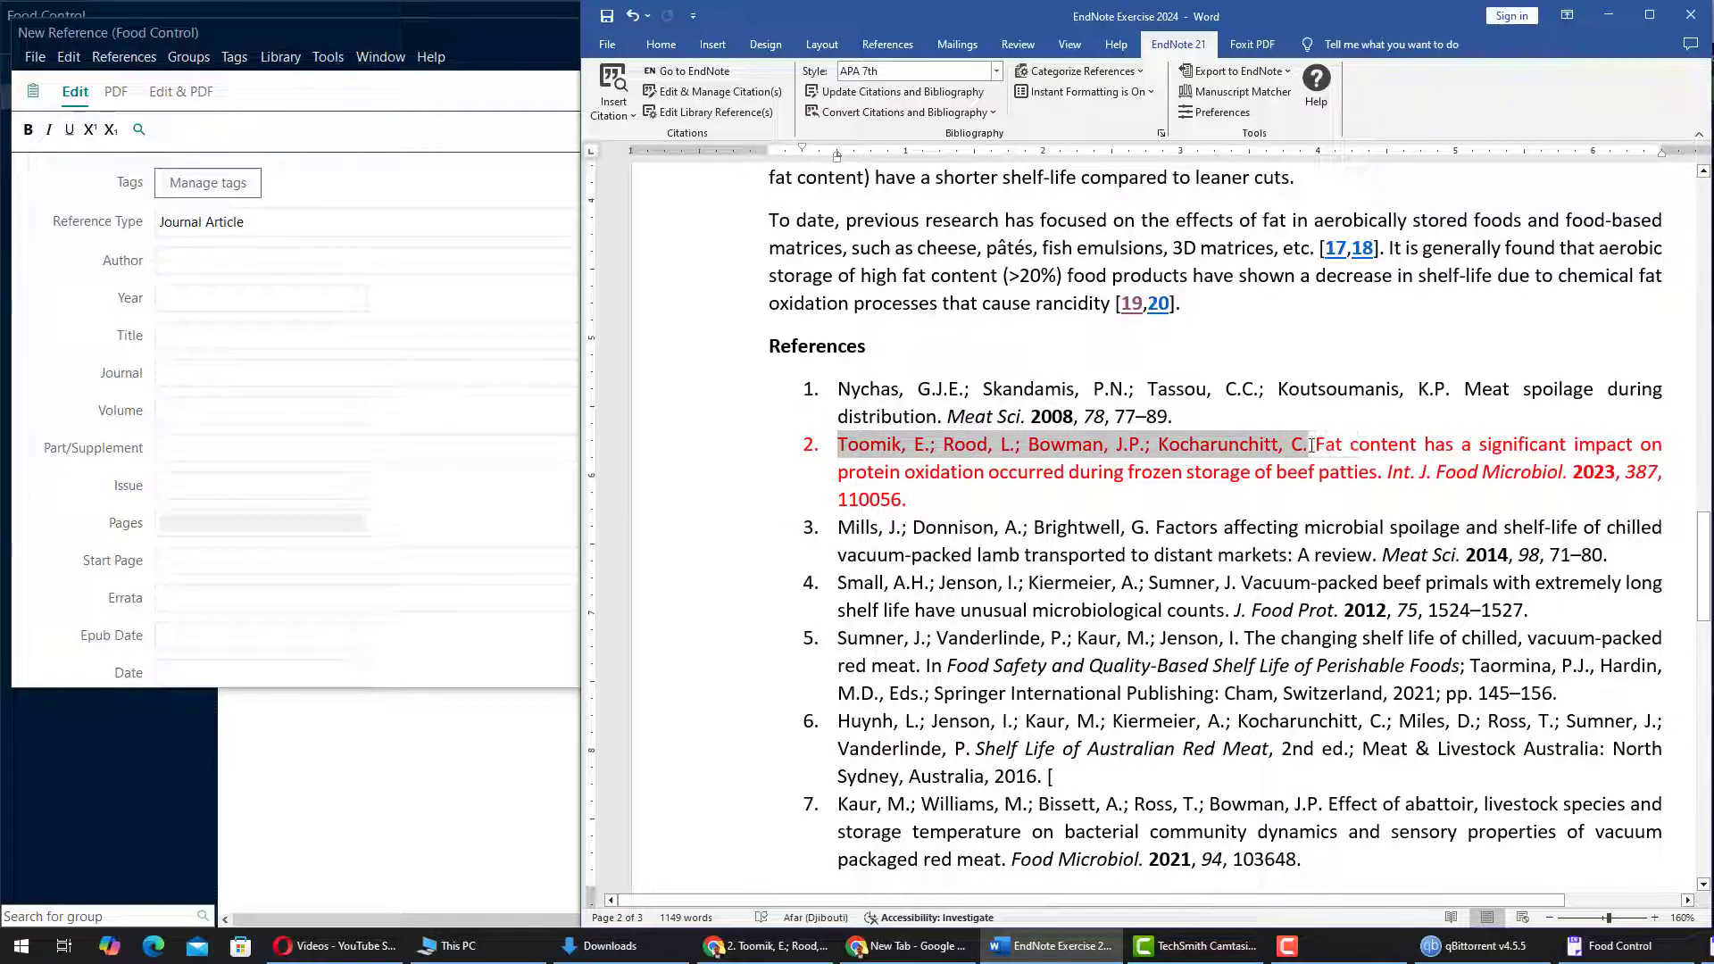
{"action": "left_click", "coordinate": [172, 260]}
{"action": "type", "text": "2.\tToomik, E.; Rood, L.; Bowman, J.P.; Kocharunchitt, C."}
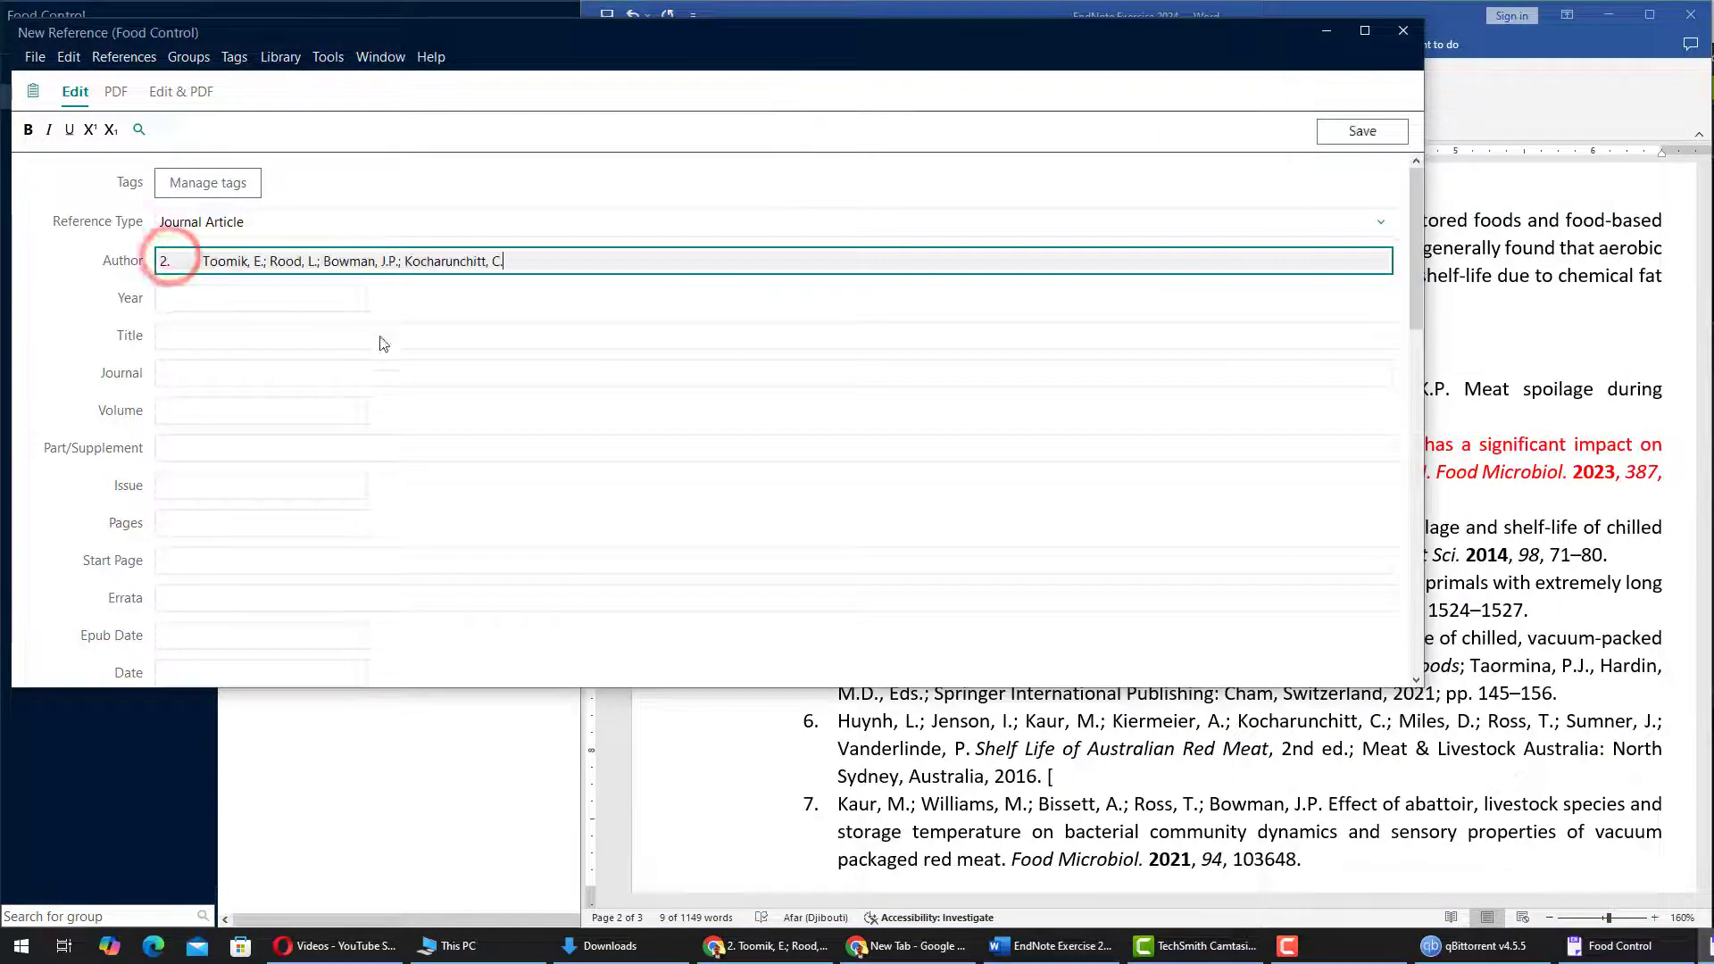
- Copy reference 2's title, "Fat content has a significant impact on protein oxidation occurred during frozen storage of beef patties", into the Title field
{"action": "left_click", "coordinate": [1576, 513]}
{"action": "left_click_drag", "start_coordinate": [1321, 444], "coordinate": [1381, 474]}
{"action": "key", "text": "ctrl+c"}
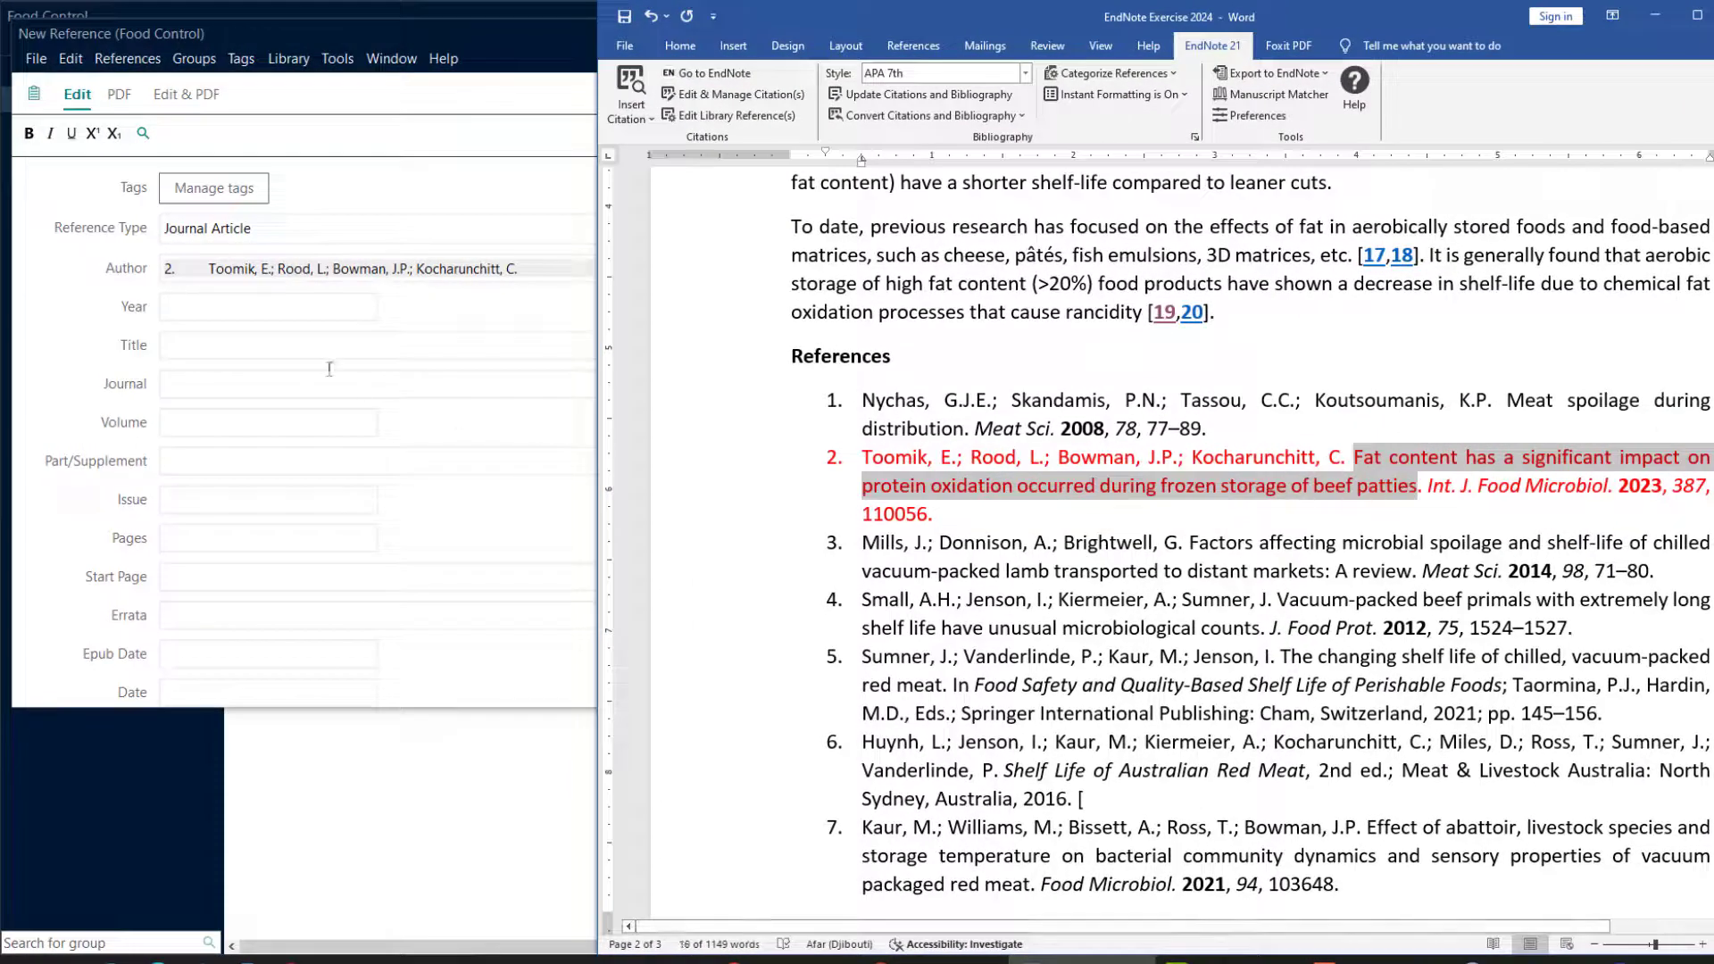
{"action": "left_click", "coordinate": [199, 346]}
{"action": "key", "text": "ctrl+v"}
- Set the new reference's Year to 2023 and copy 387 from reference 2 into its Volume field
{"action": "left_click", "coordinate": [1563, 542]}
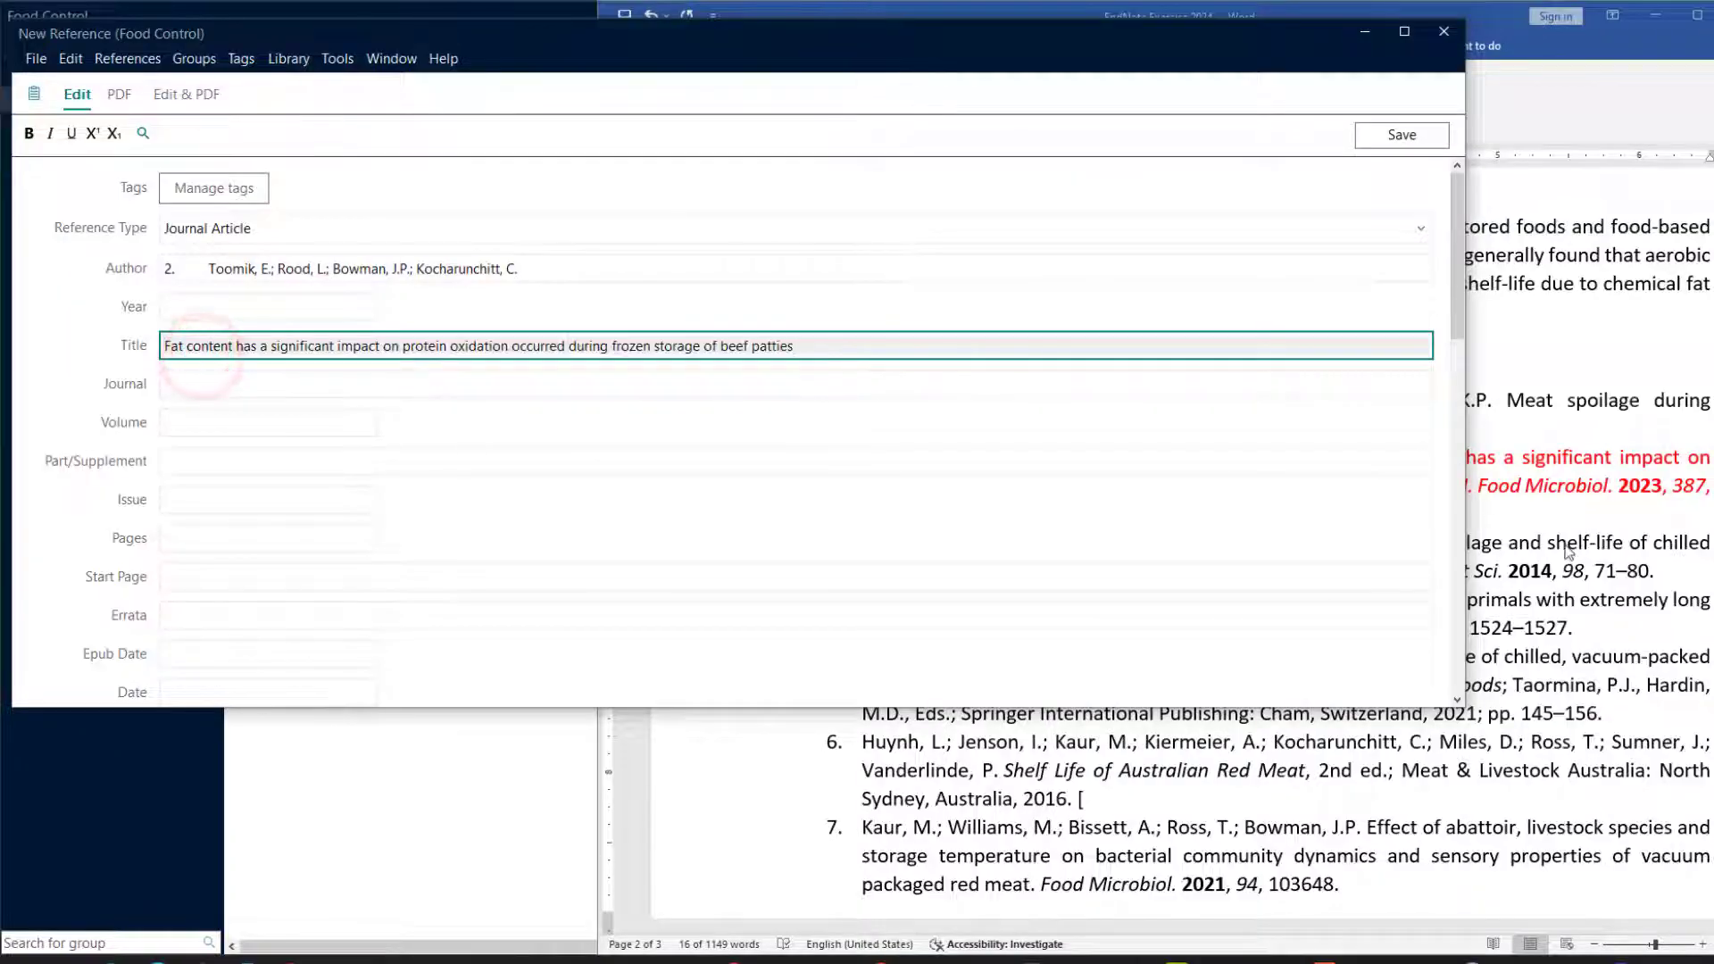
{"action": "left_click", "coordinate": [275, 305]}
{"action": "type", "text": "2023"}
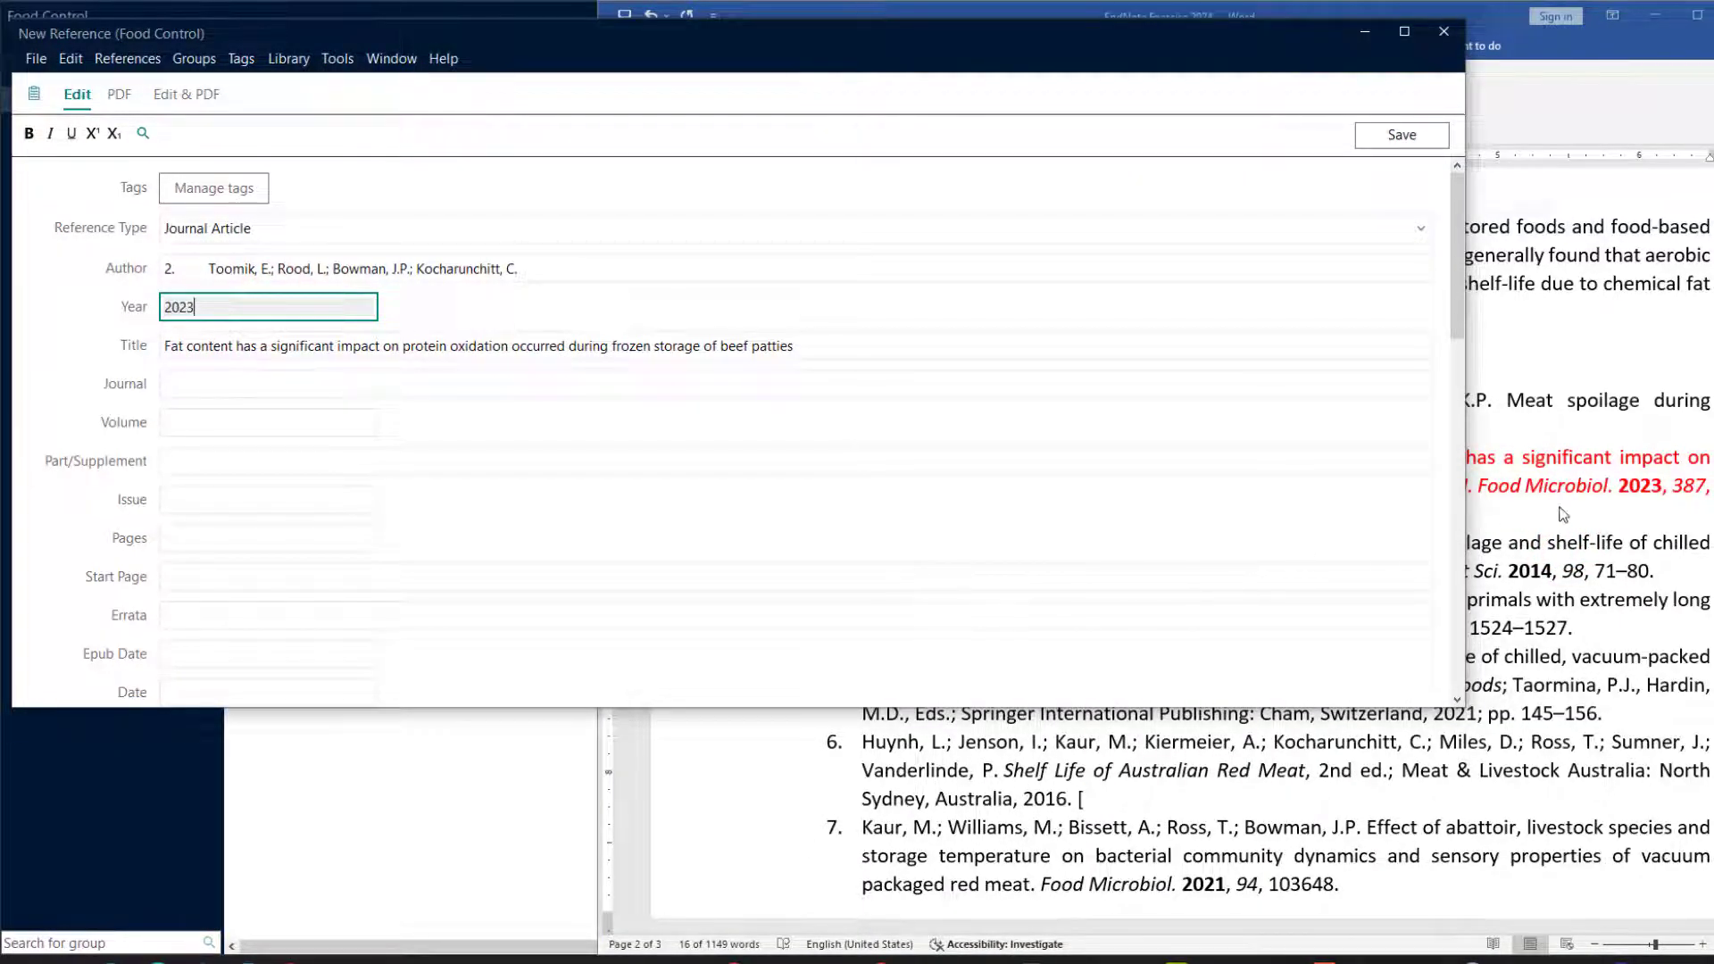
{"action": "left_click", "coordinate": [1559, 508]}
{"action": "left_click_drag", "start_coordinate": [1672, 489], "coordinate": [1699, 492]}
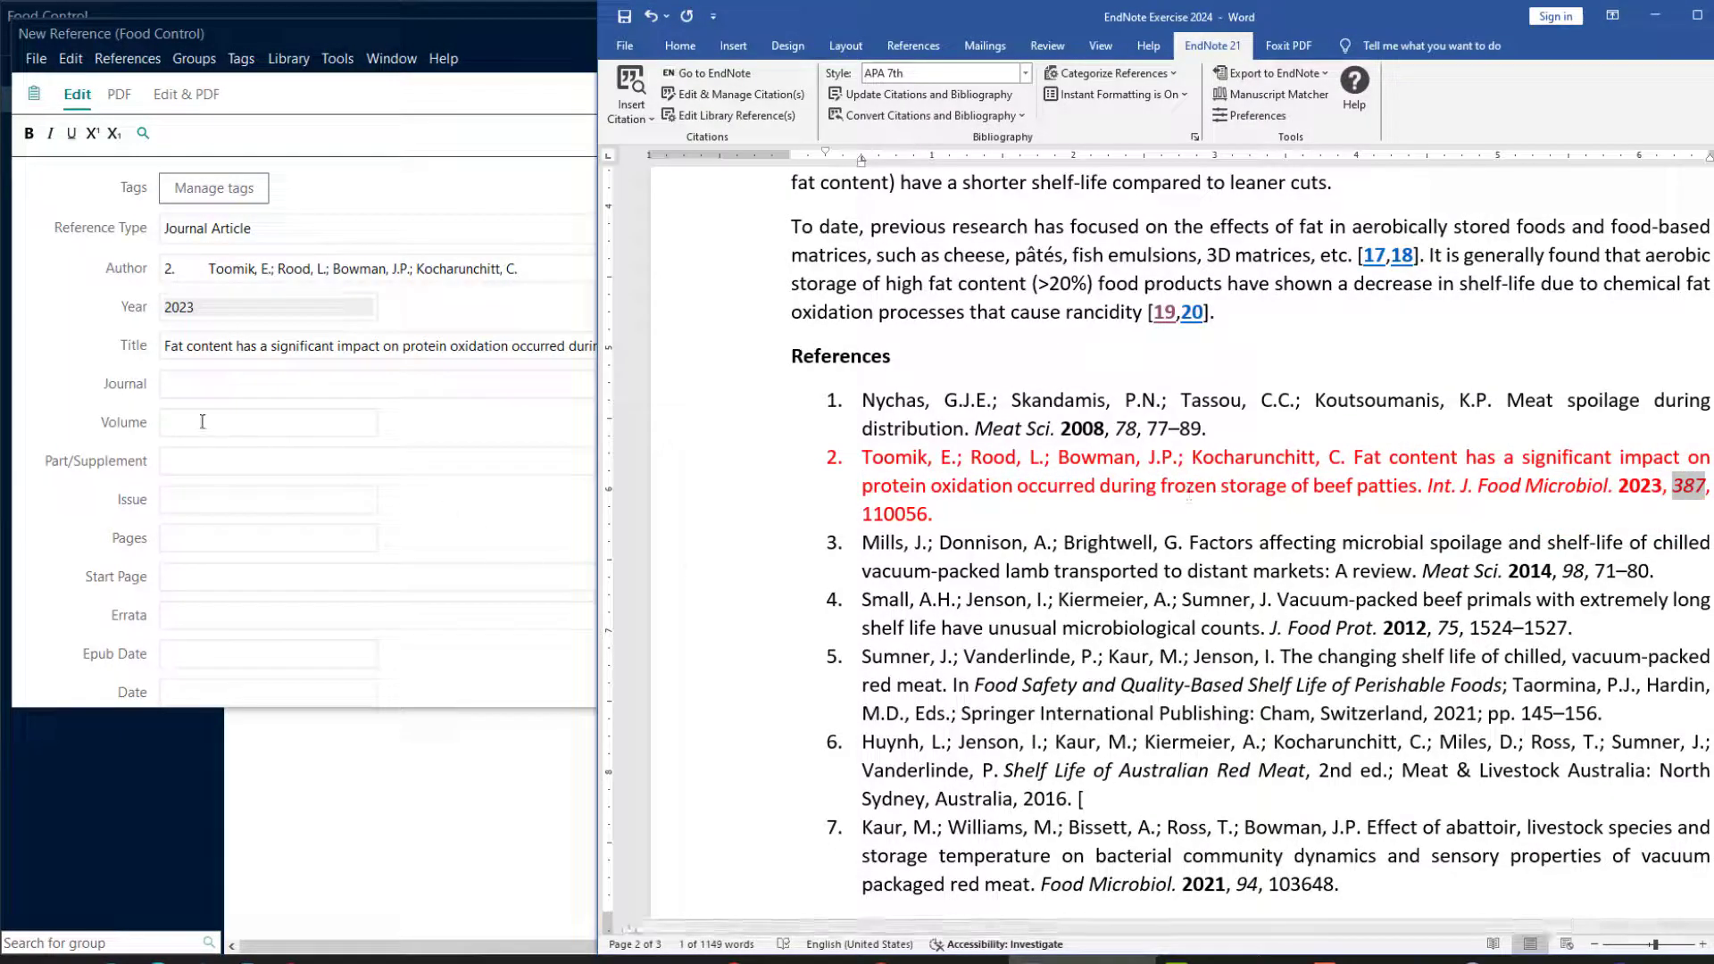
{"action": "left_click", "coordinate": [169, 424]}
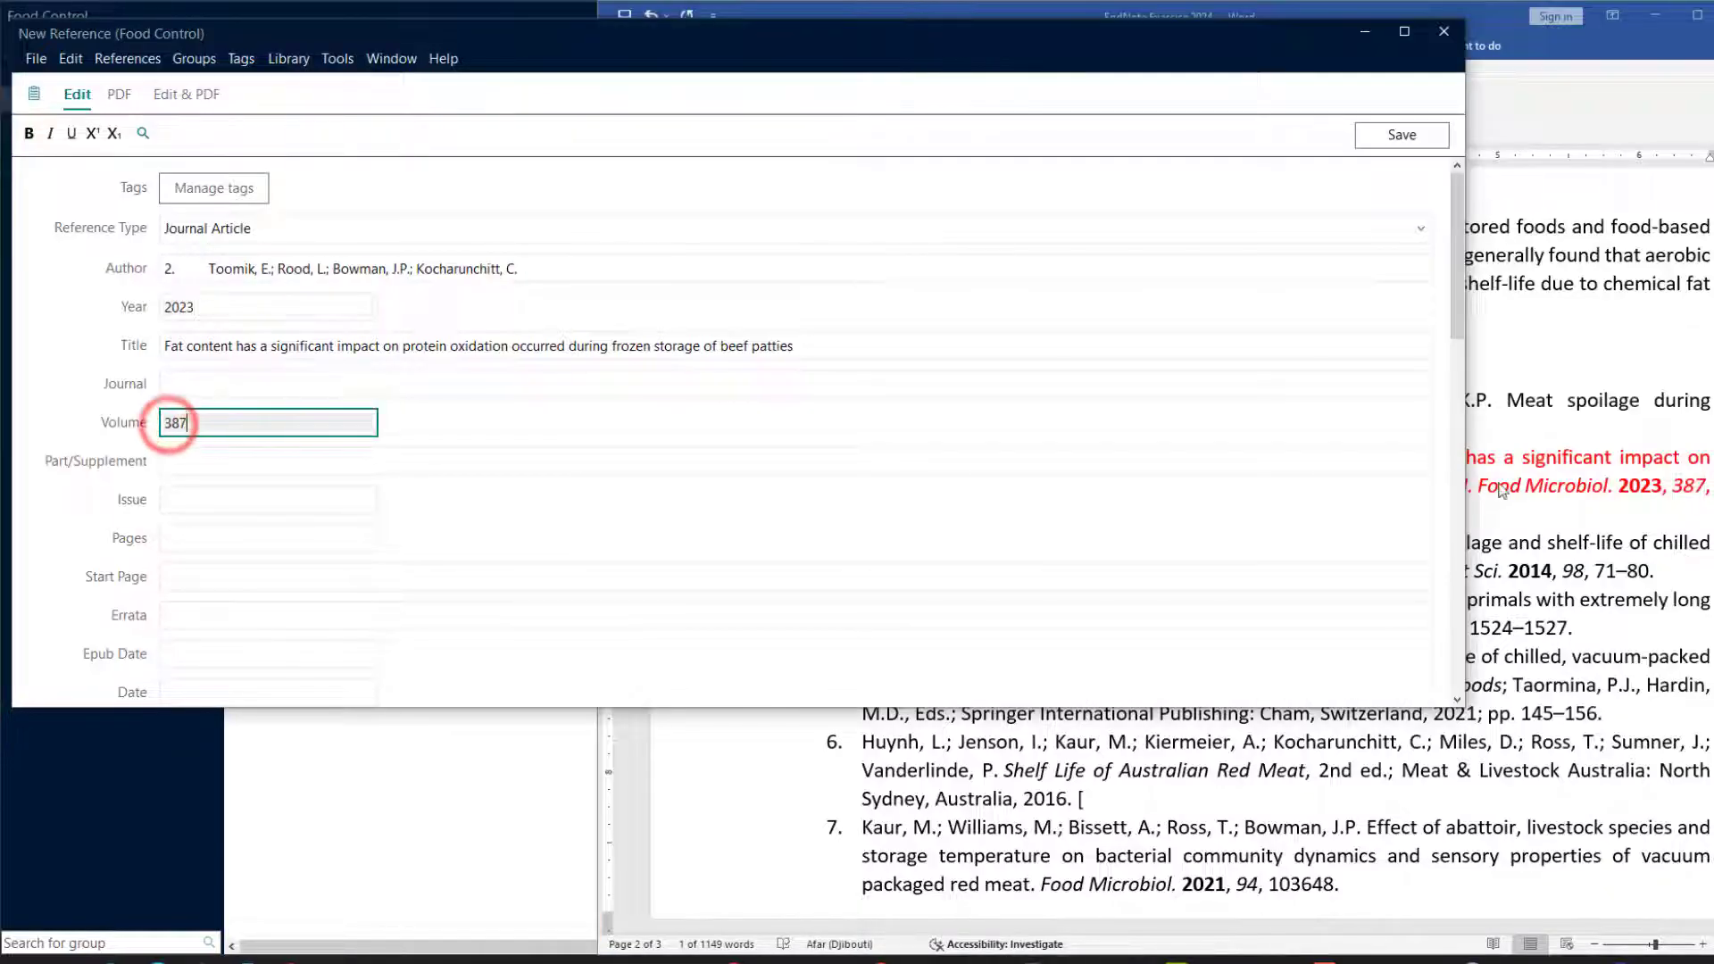
- Fill in Pages with 110056 and Journal with "Int. J. Food Microbiol" from reference 2 in the document
{"action": "left_click", "coordinate": [1580, 507]}
{"action": "left_click_drag", "start_coordinate": [862, 514], "coordinate": [917, 515]}
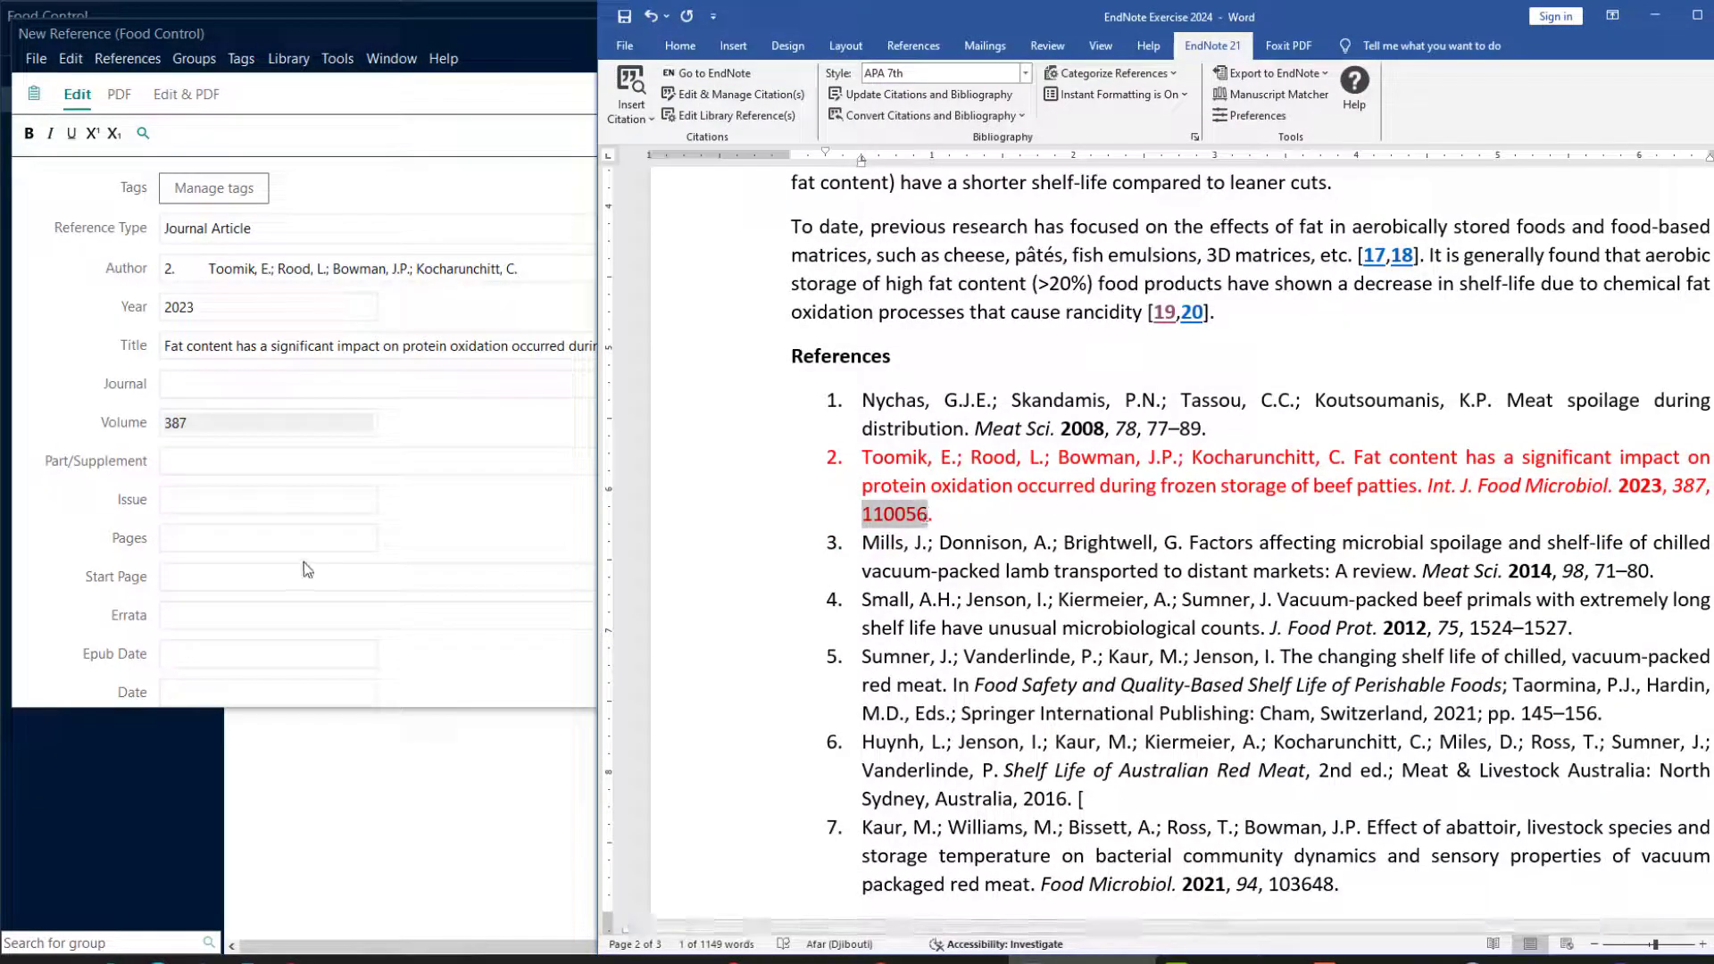
{"action": "left_click", "coordinate": [188, 536]}
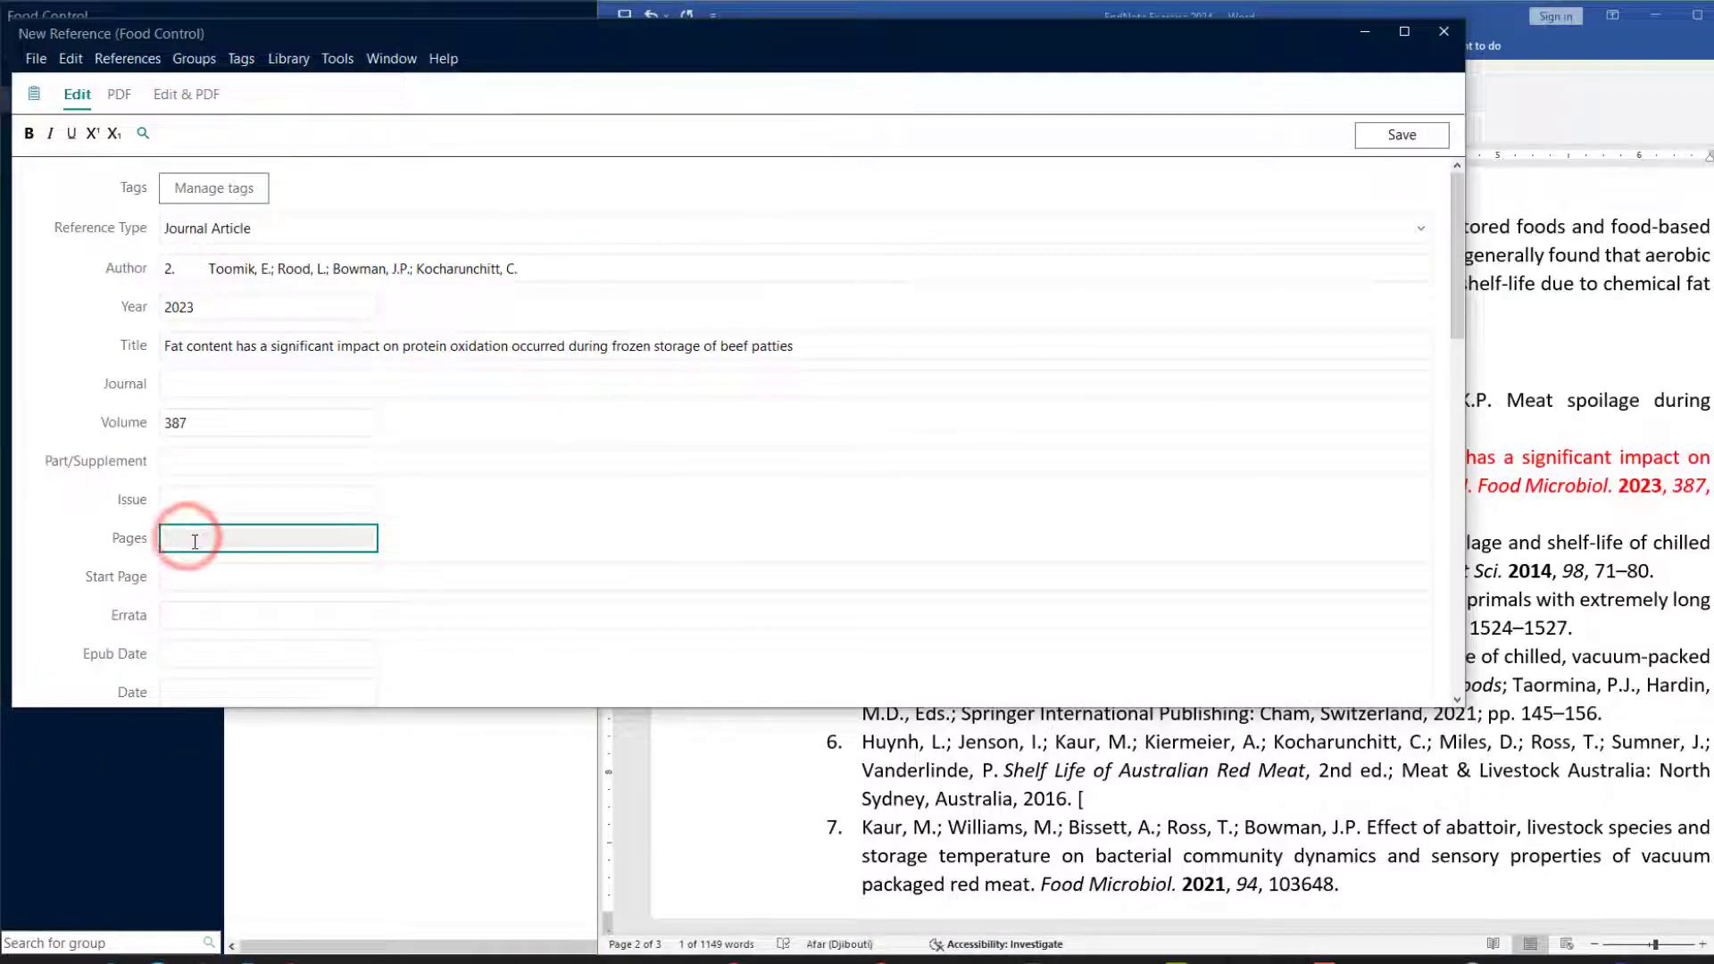
{"action": "type", "text": "110056"}
{"action": "key", "text": "alt+Tab"}
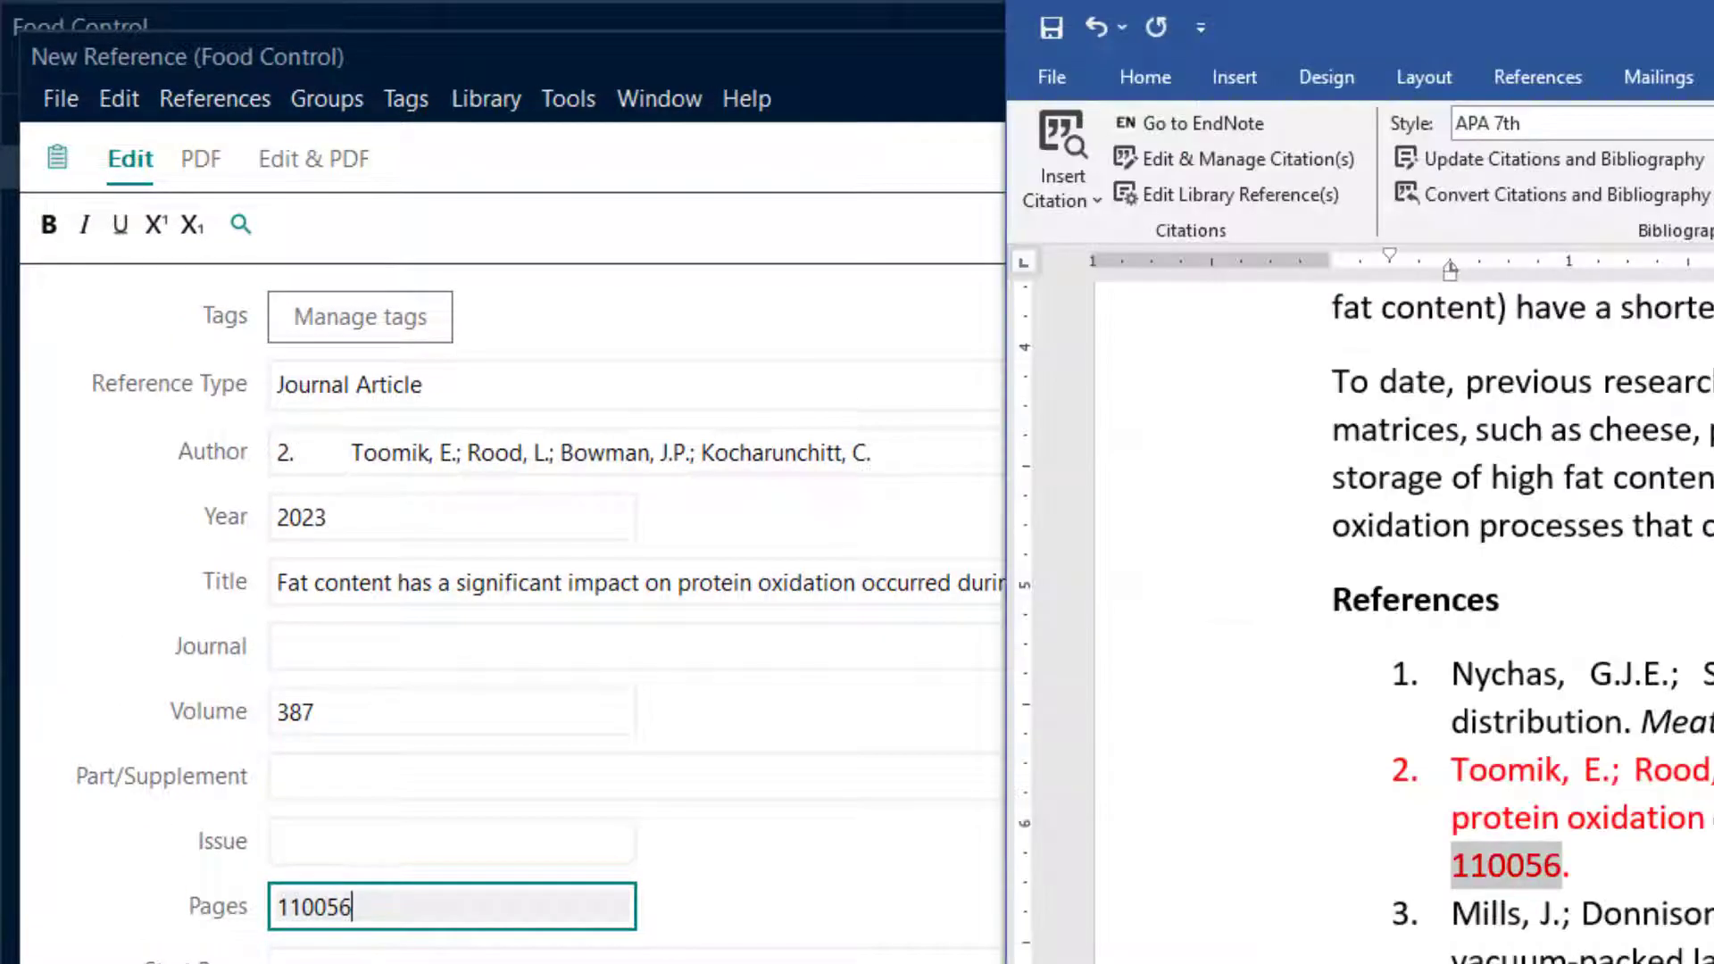
{"action": "left_click", "coordinate": [1709, 819]}
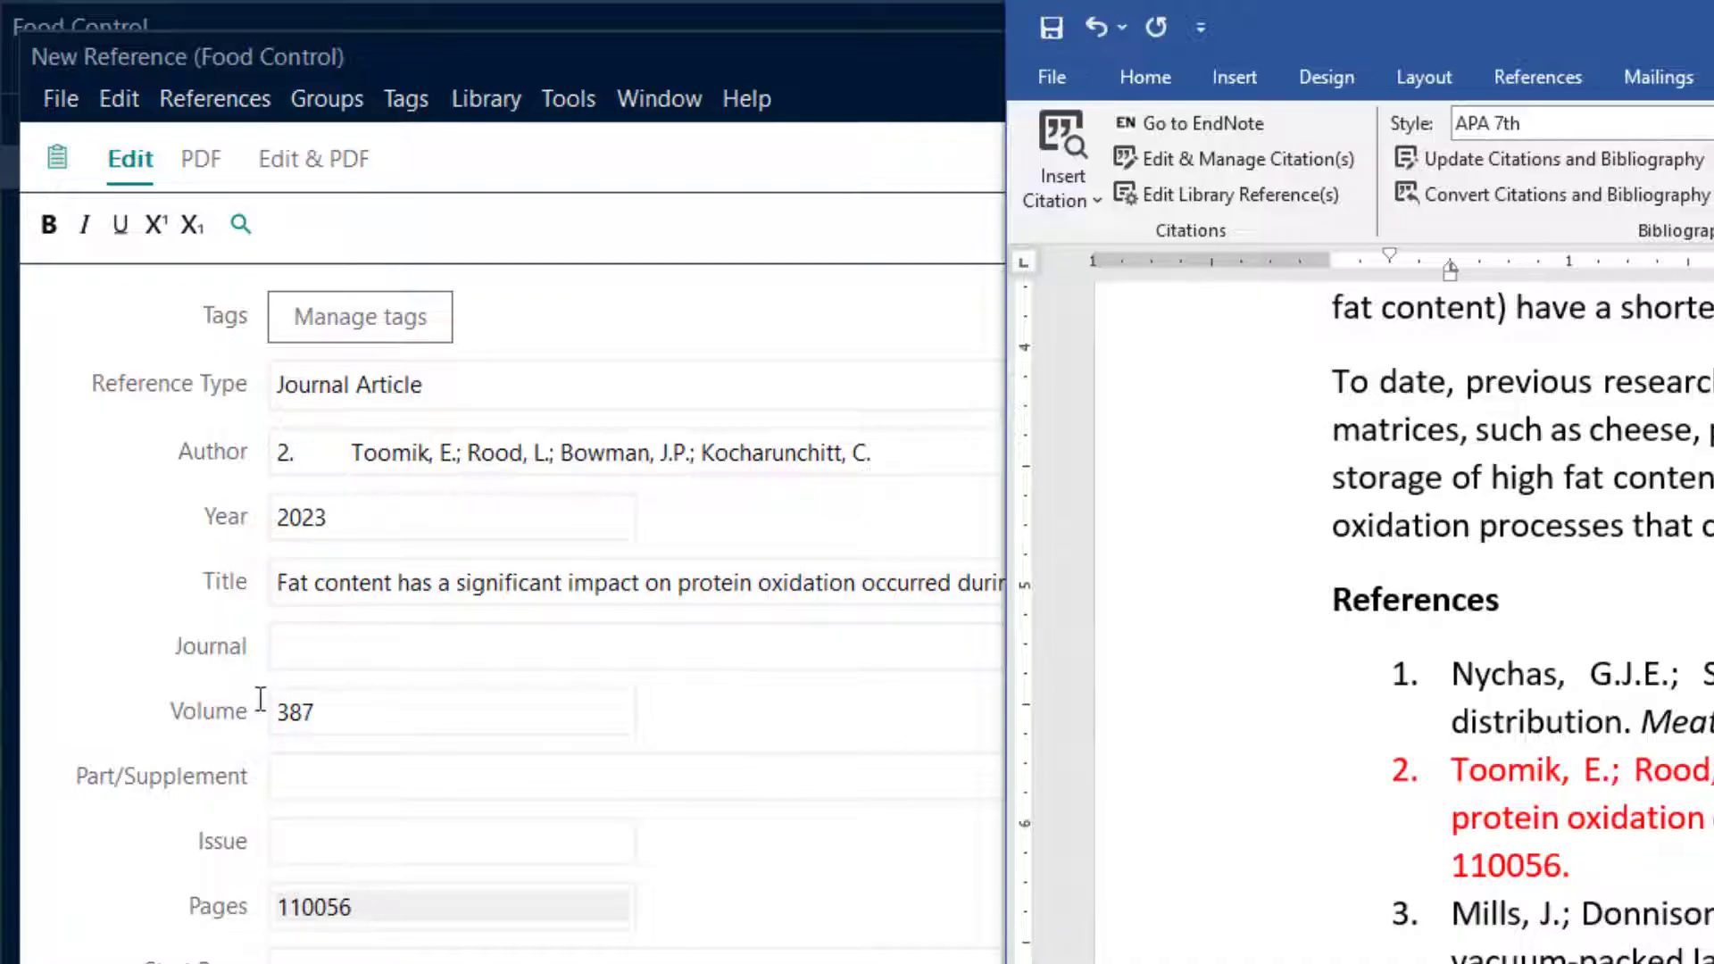
{"action": "left_click", "coordinate": [316, 635]}
{"action": "type", "text": "Int. J. Food Microbiol"}
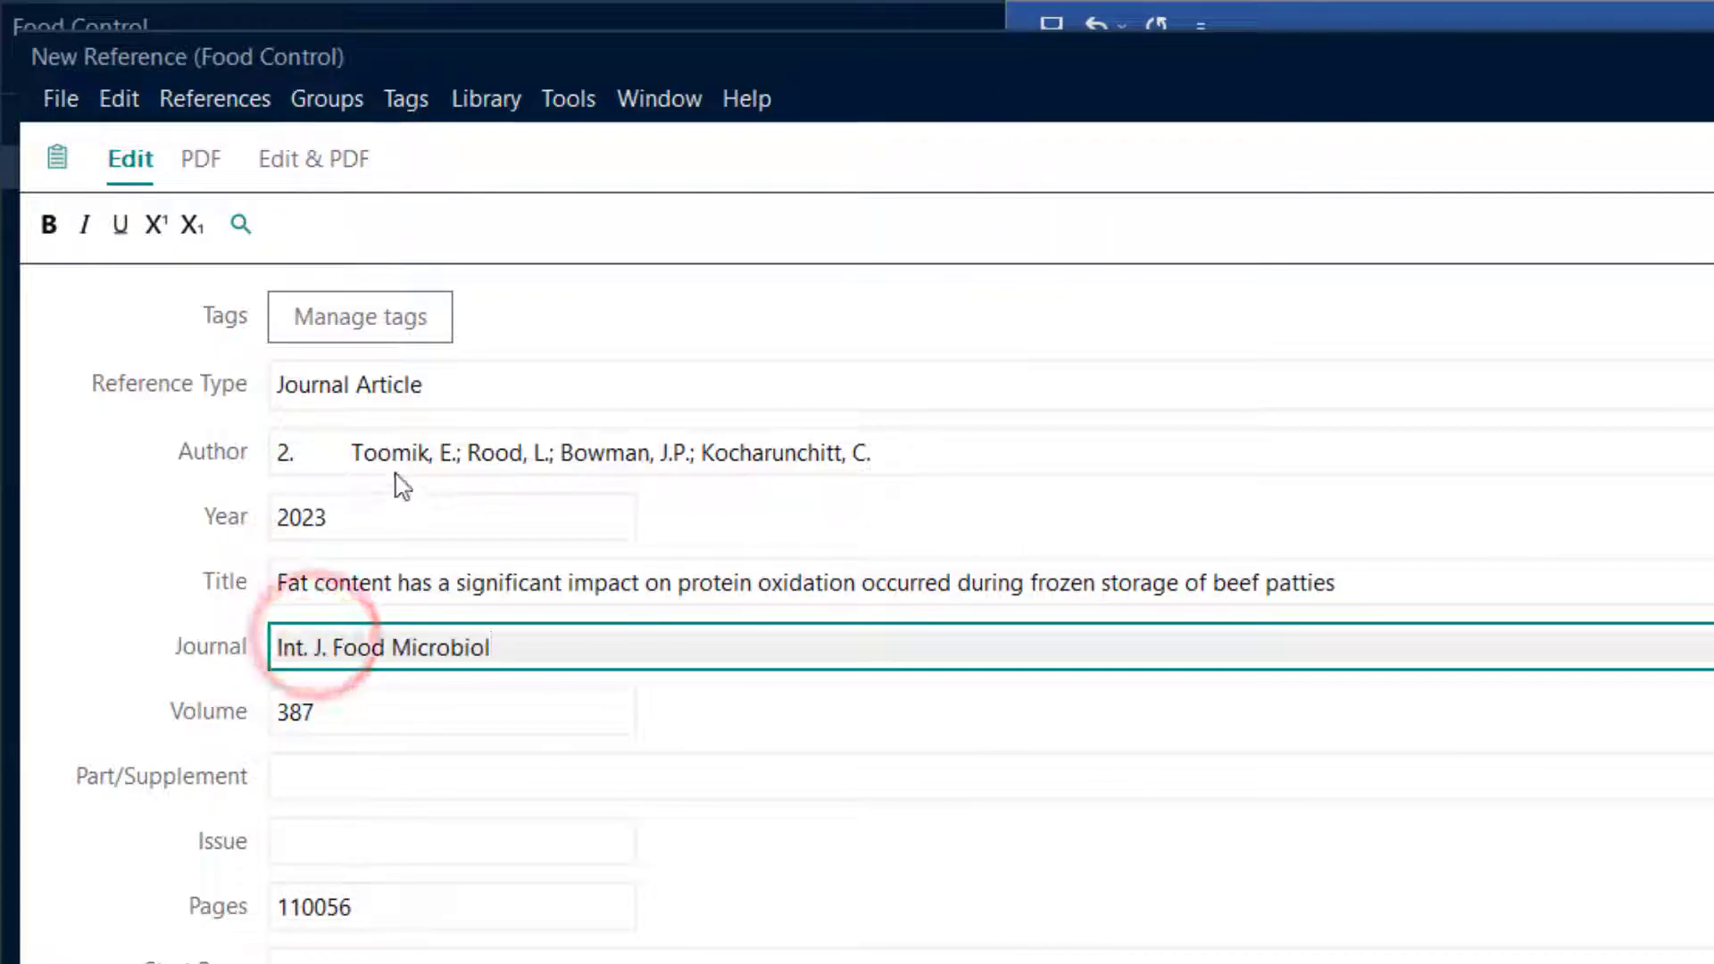
- Remove the leading list number "2." and its gap from the start of the Author field
{"action": "left_click", "coordinate": [356, 453]}
{"action": "key", "text": "BackSpace"}
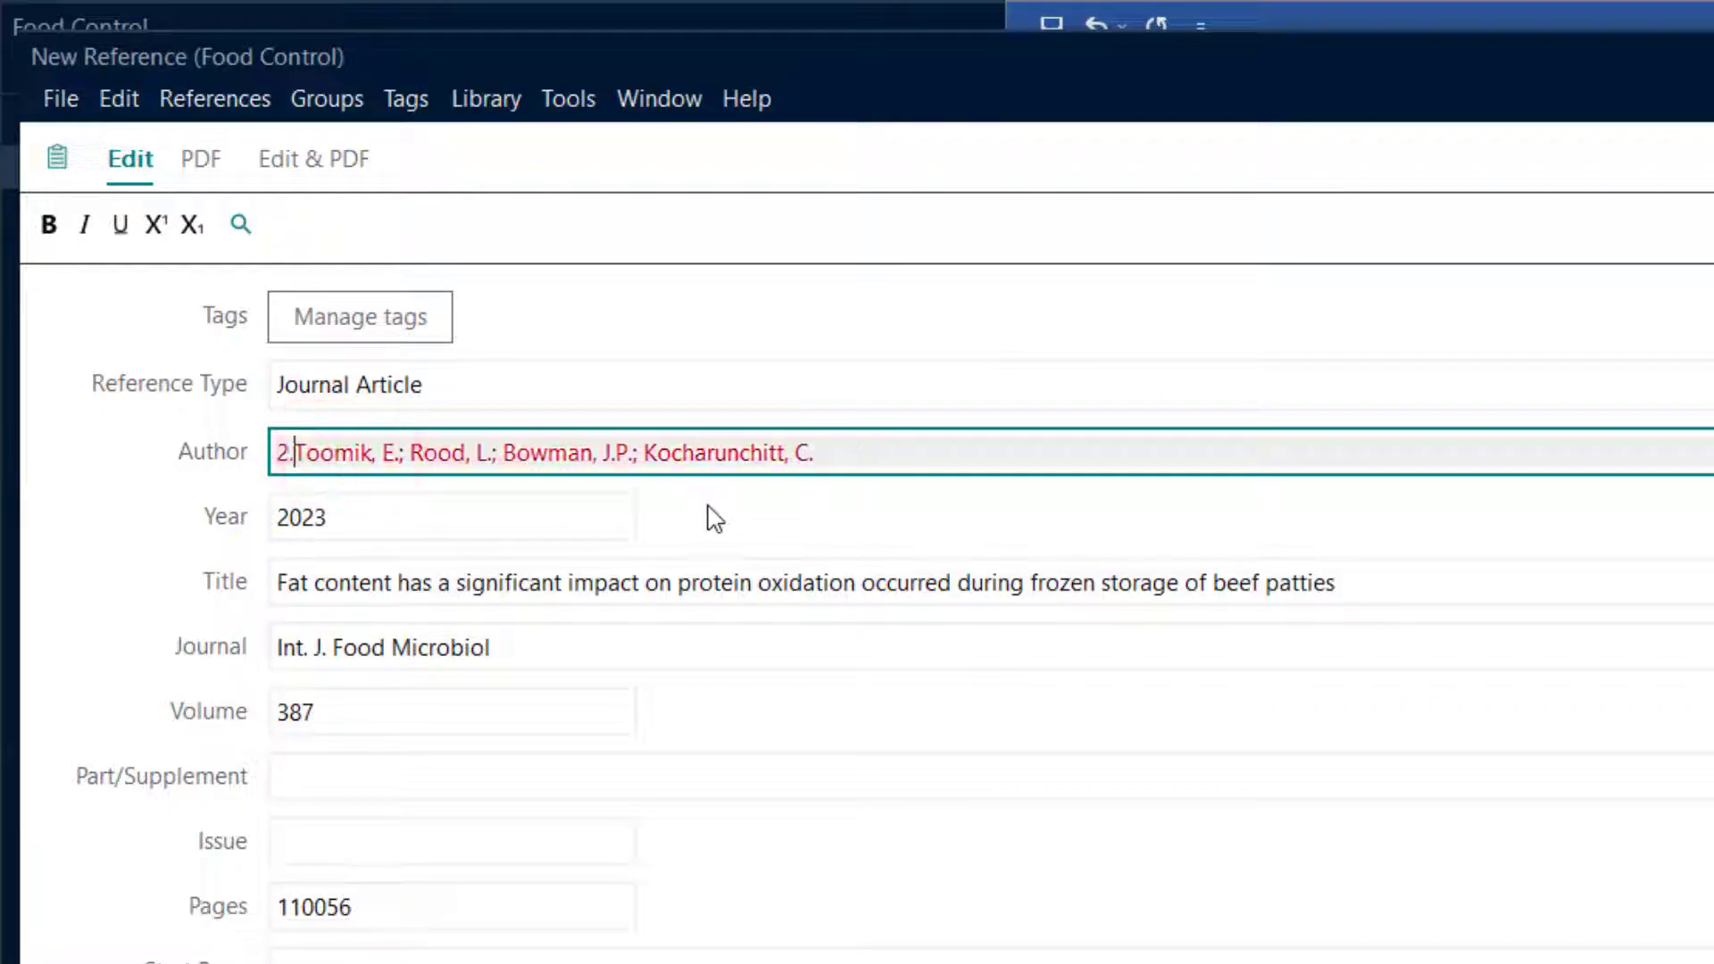
{"action": "key", "text": "BackSpace"}
{"action": "key", "text": "BackSpace"}
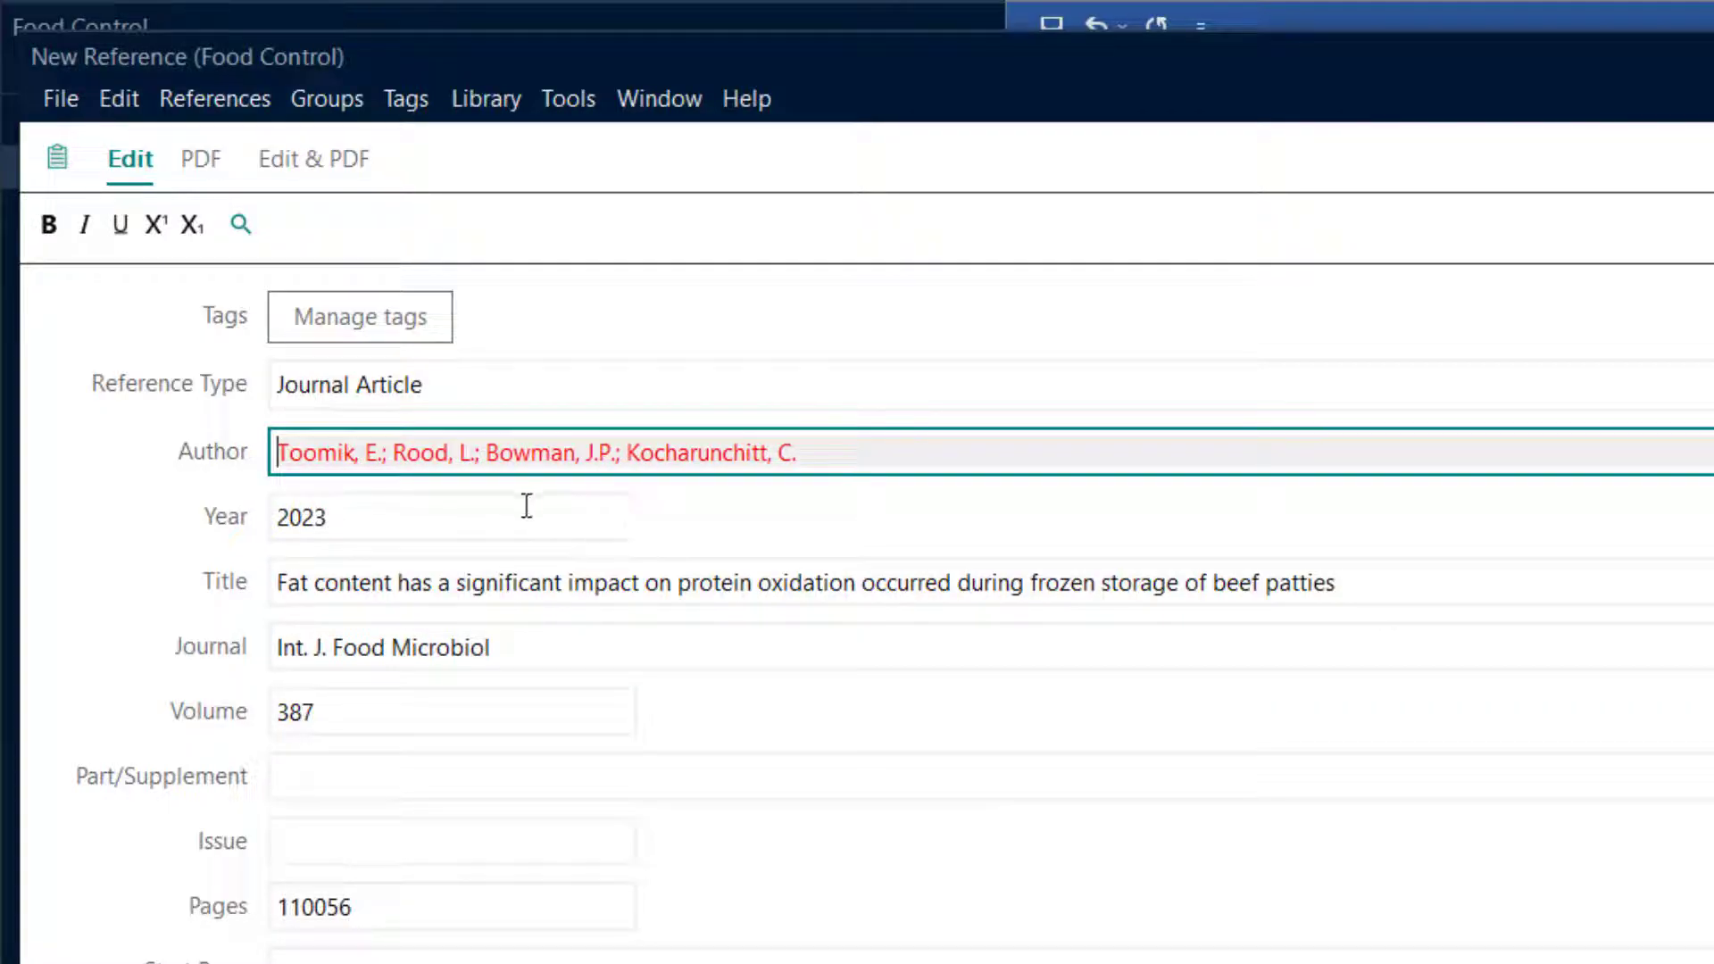
- Put the first author on a separate line in the Author field, deleting the period, semicolon and space that followed
{"action": "left_click", "coordinate": [379, 457]}
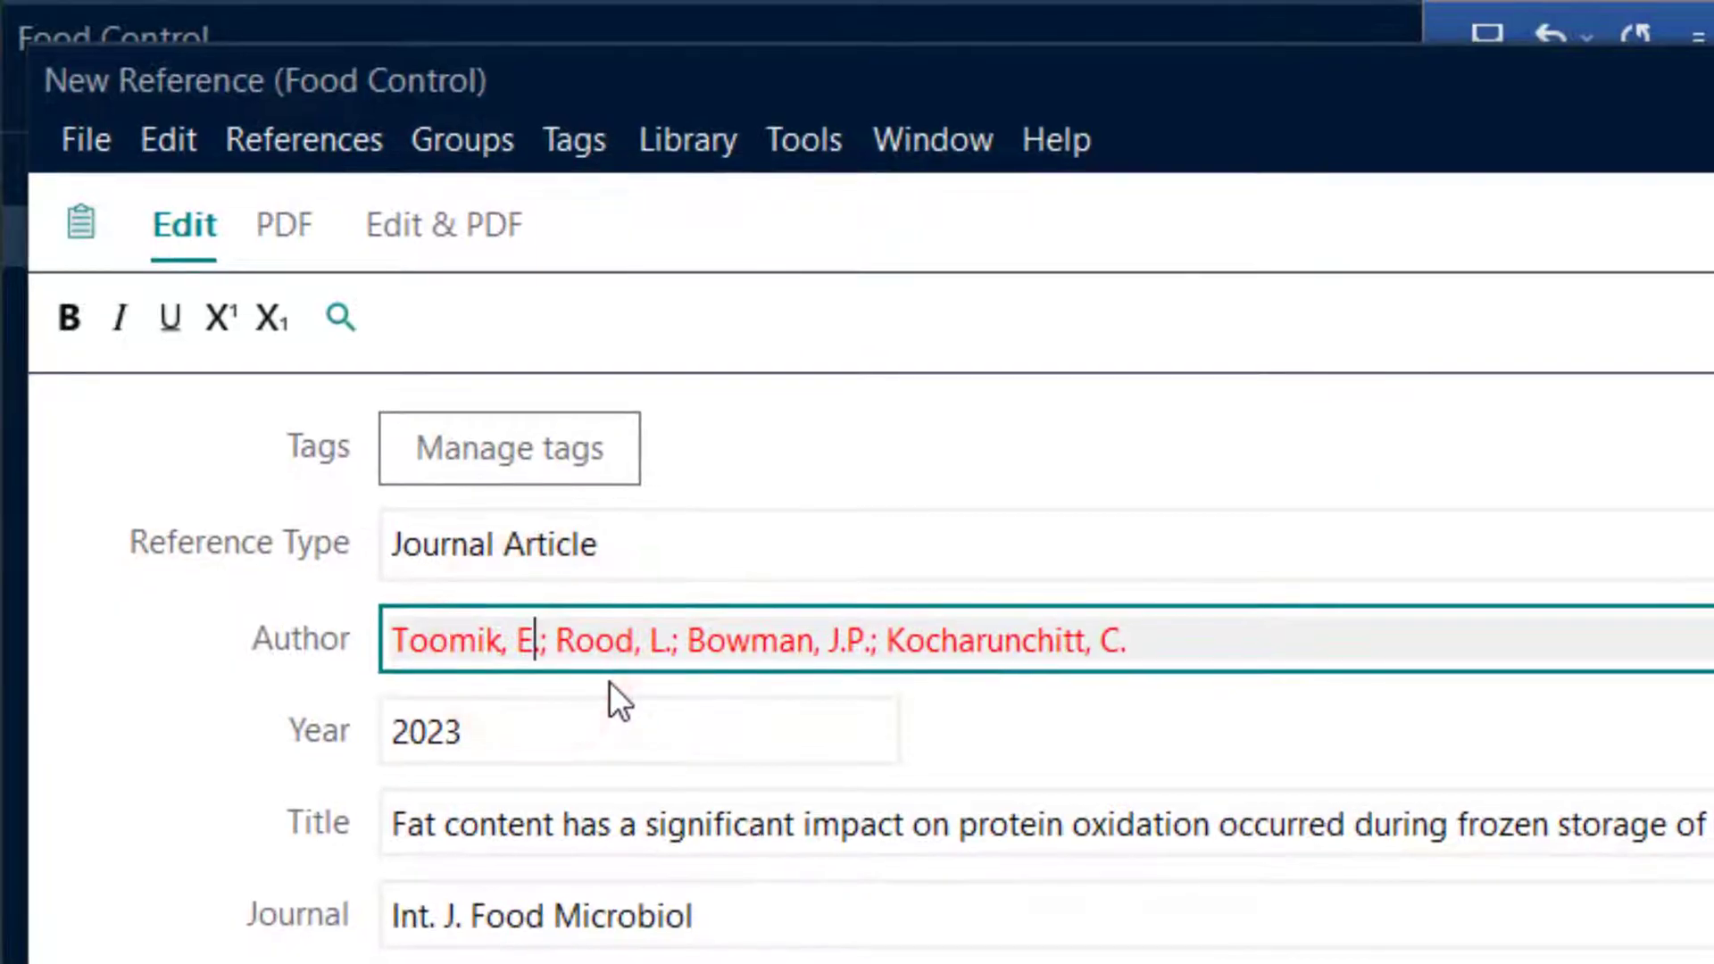
{"action": "left_click", "coordinate": [536, 641]}
{"action": "key", "text": "Return"}
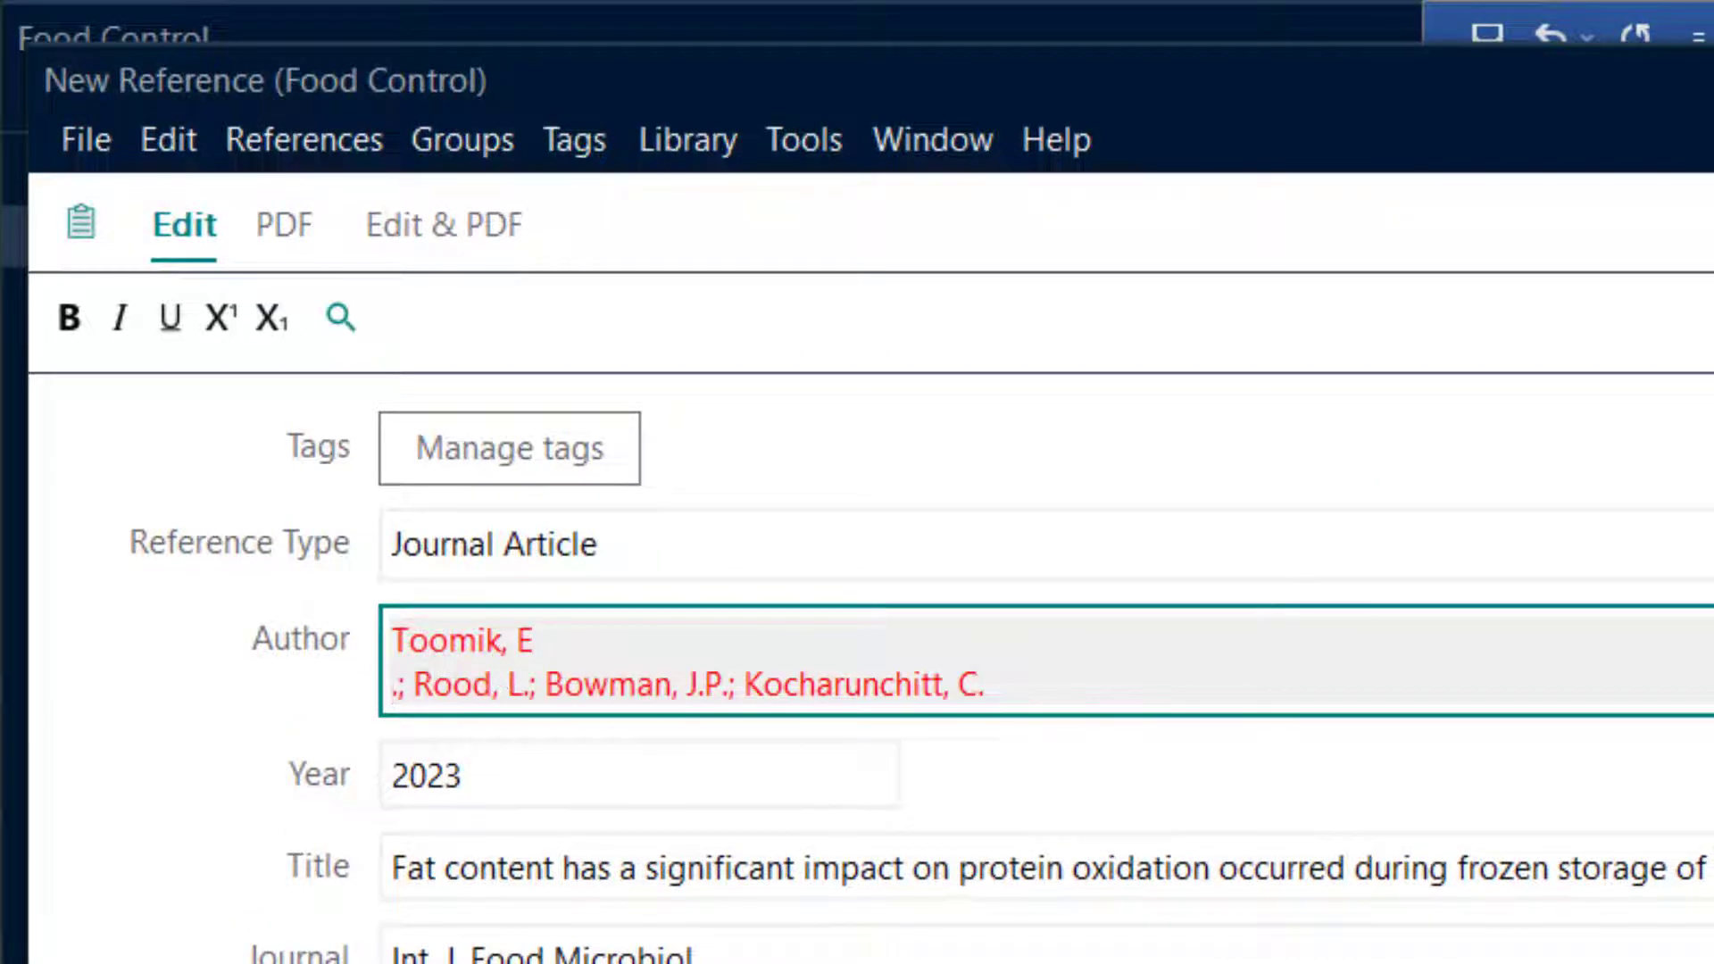
{"action": "key", "text": "Delete"}
{"action": "key", "text": "Delete"}
{"action": "key", "text": "Delete"}
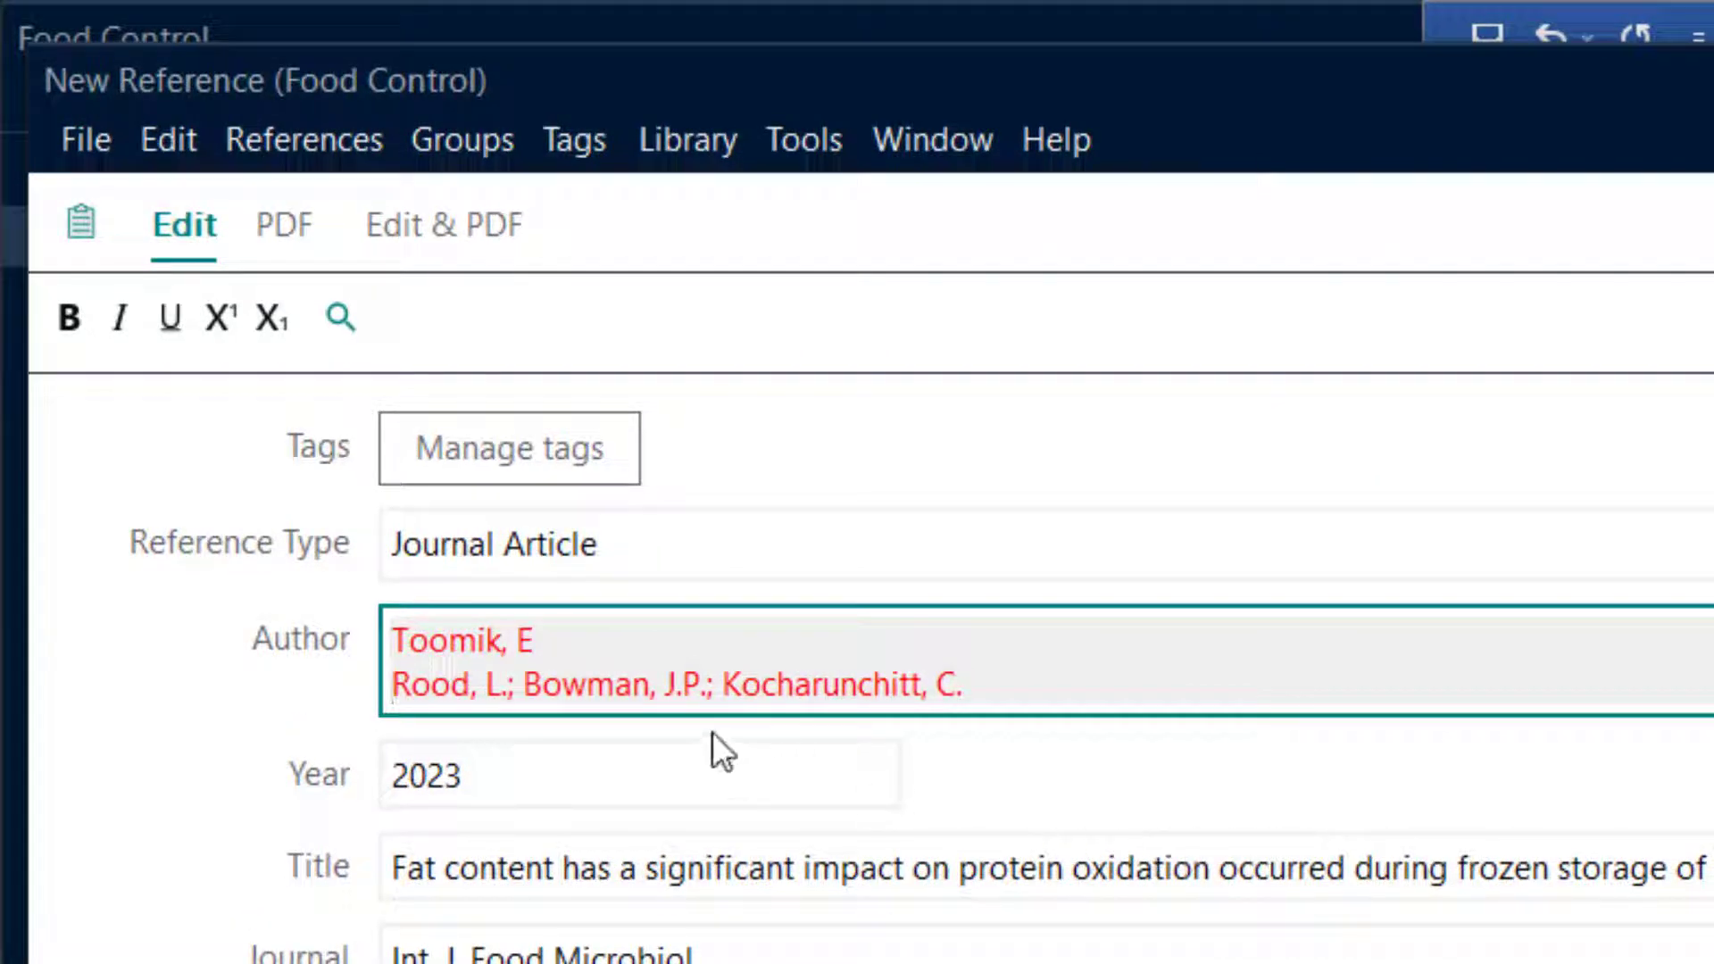
- Split the second author from the third onto separate lines, removing the period, semicolon and space between them
{"action": "left_click", "coordinate": [520, 686]}
{"action": "key", "text": "BackSpace"}
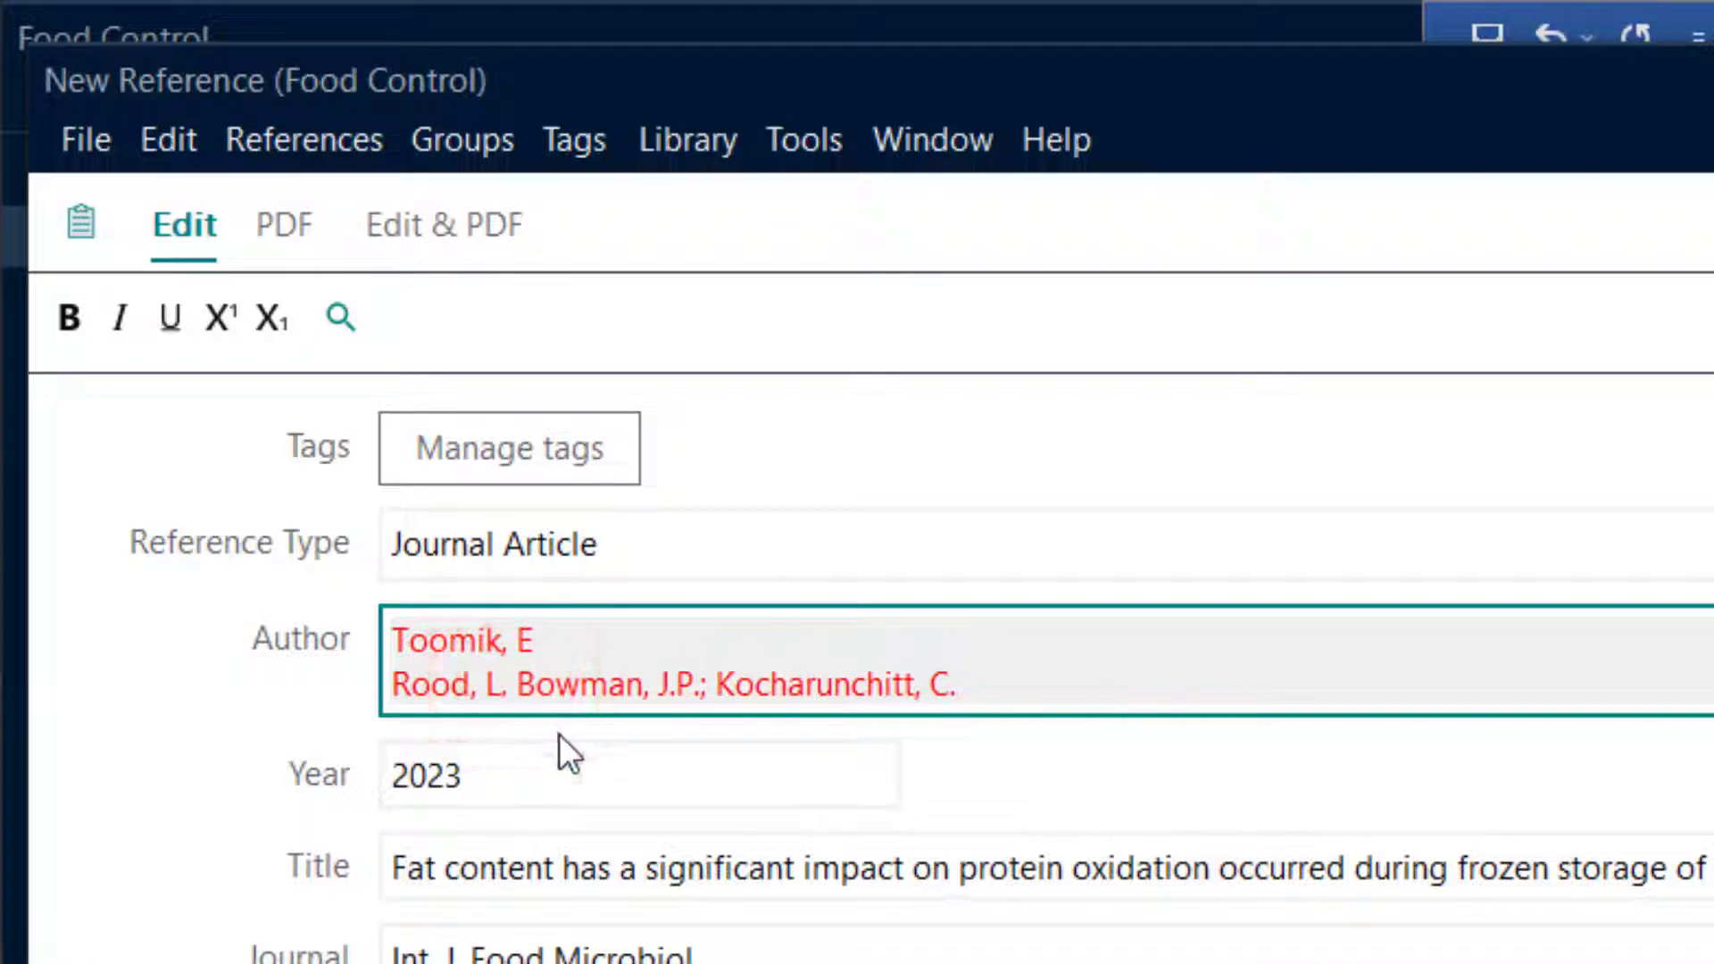
{"action": "key", "text": "BackSpace"}
{"action": "key", "text": "Return"}
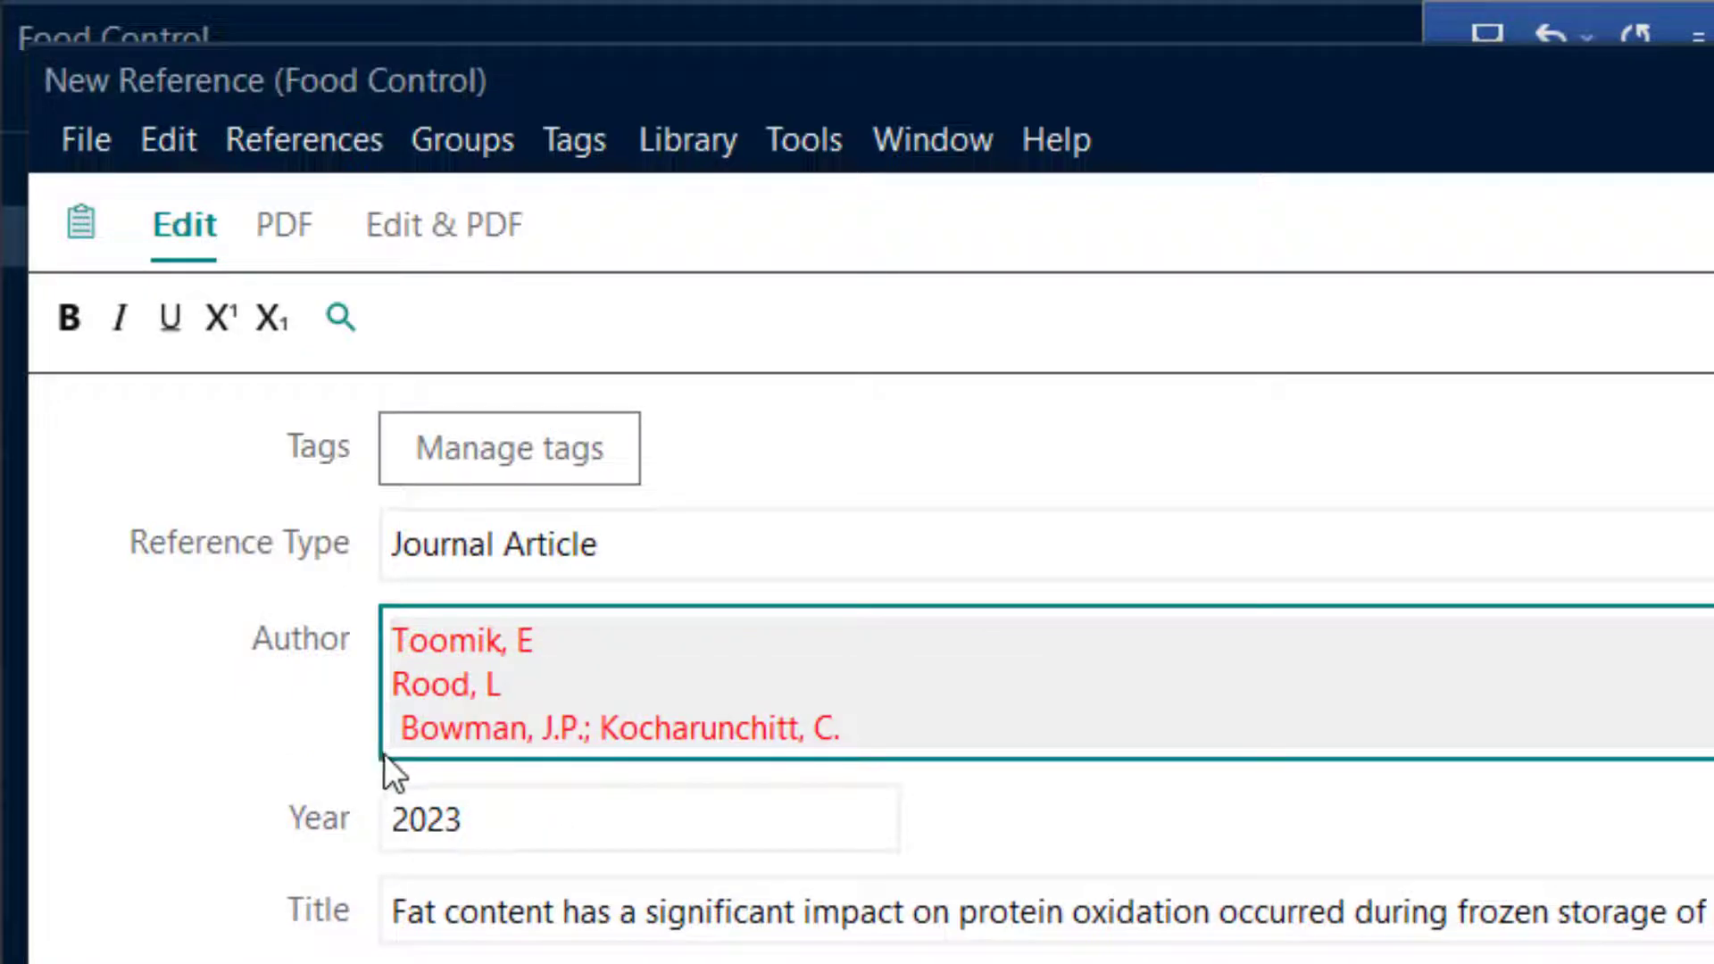
{"action": "key", "text": "Delete"}
{"action": "key", "text": "BackSpace"}
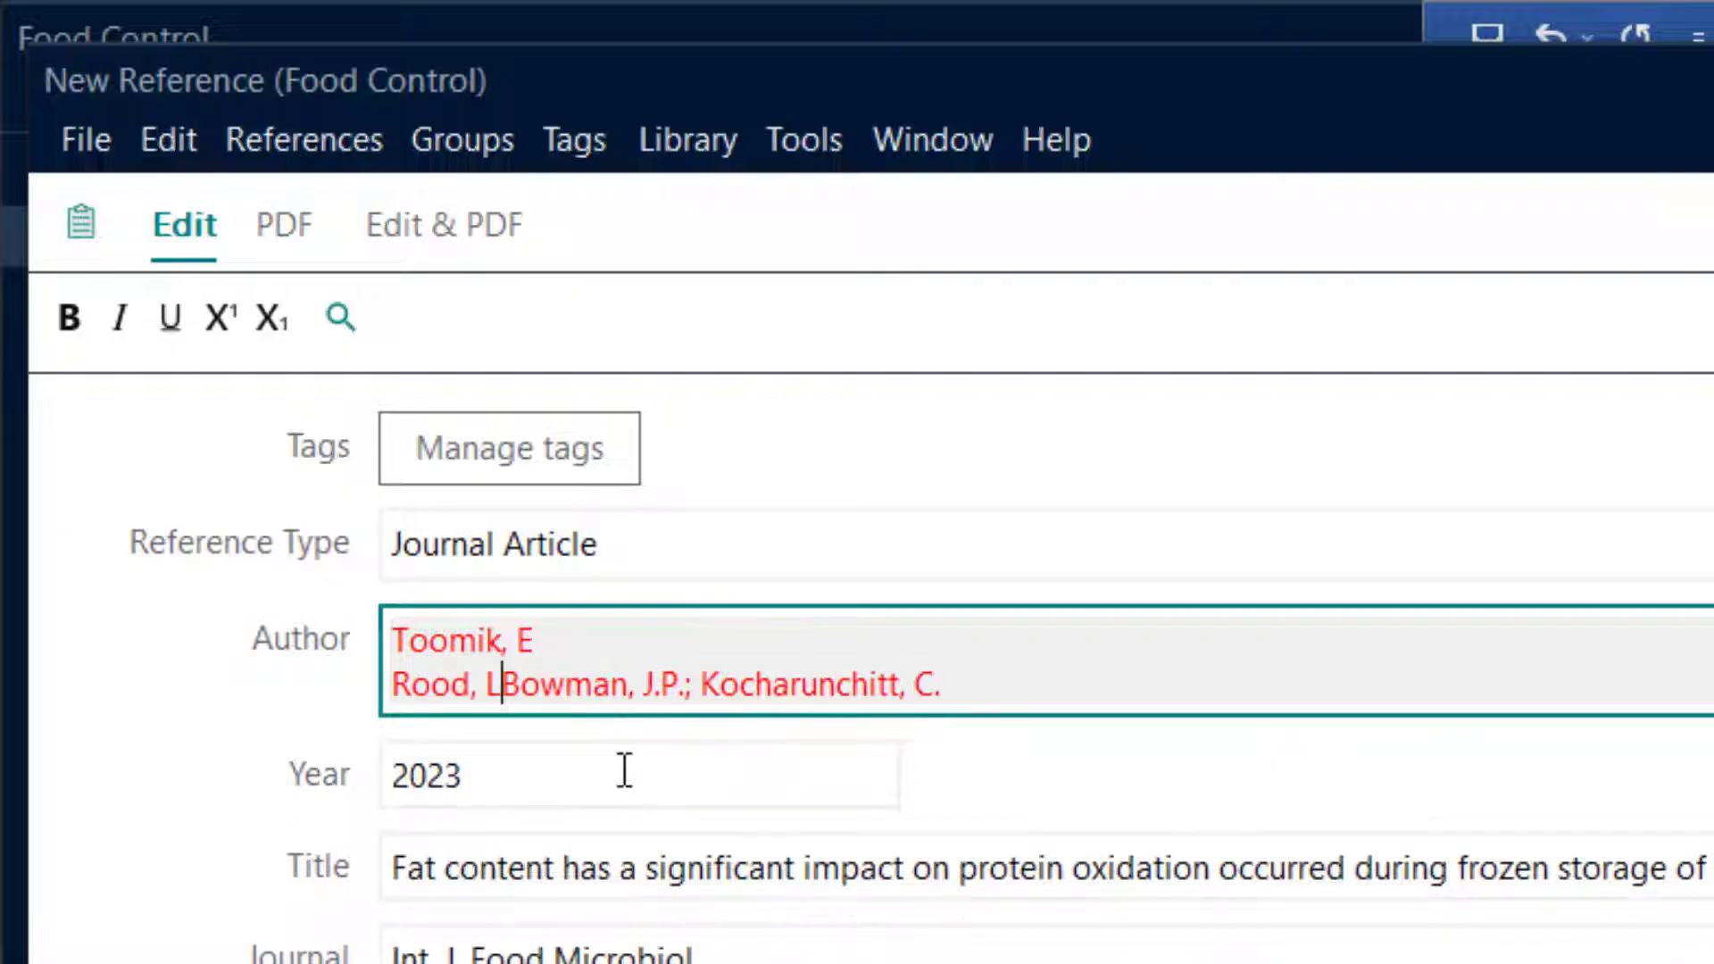
{"action": "key", "text": "Return"}
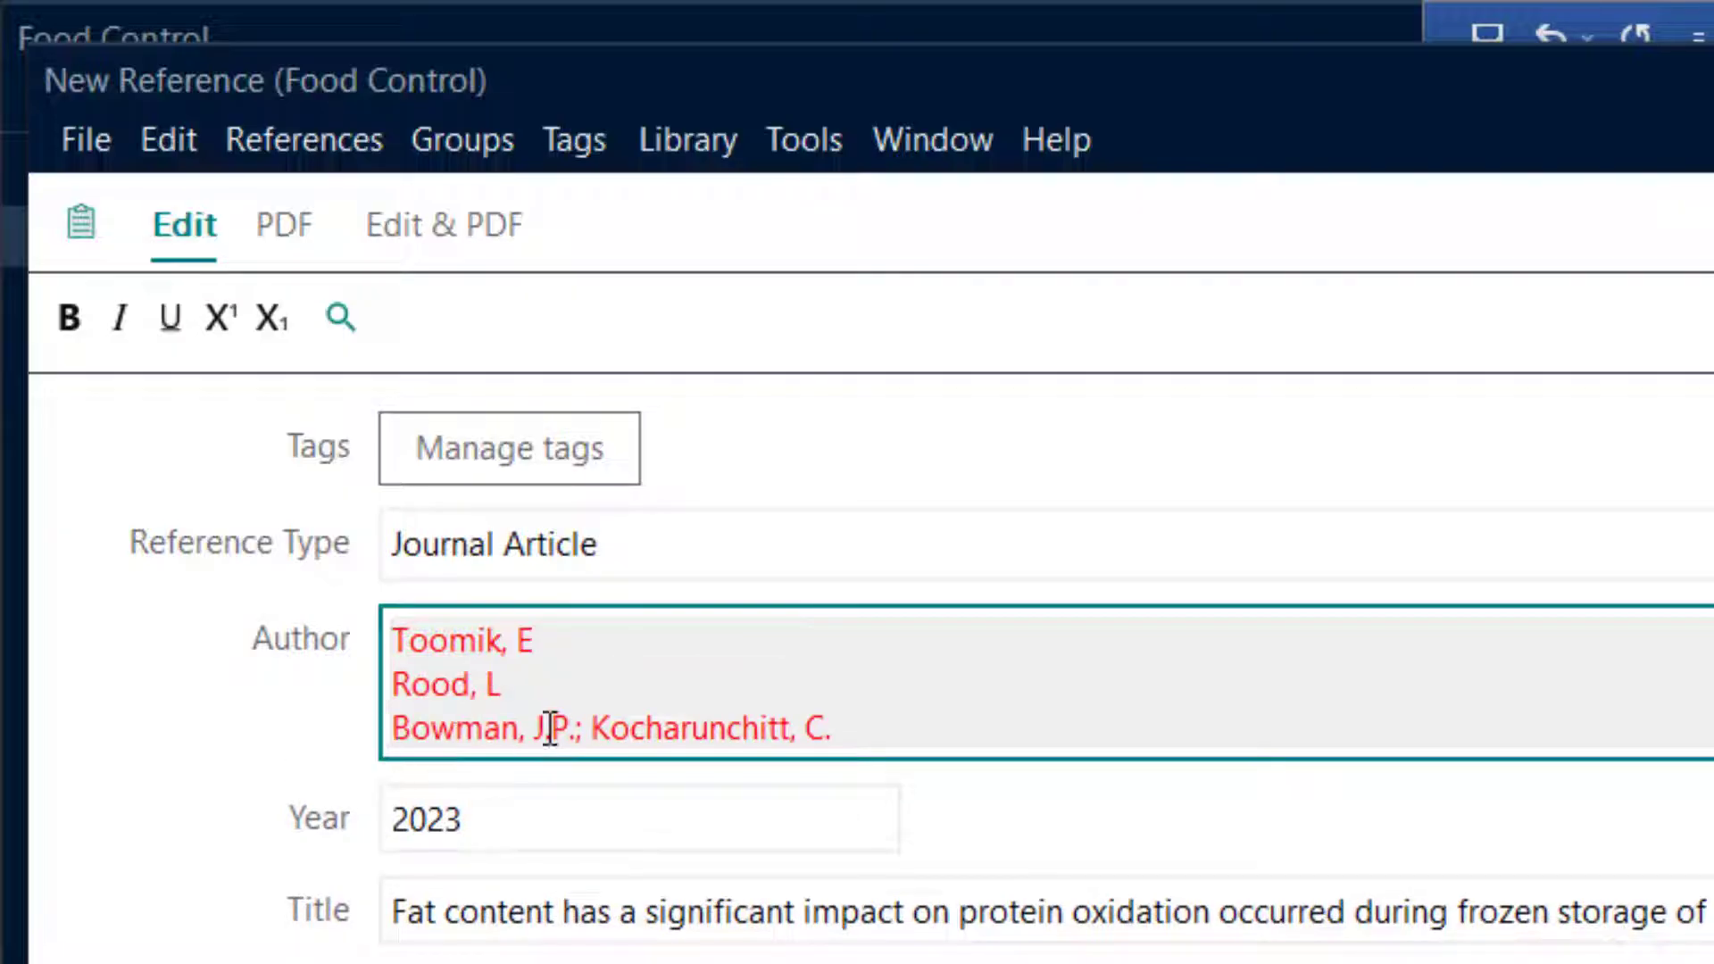
- Move the fourth author to its own line and delete the punctuation and space after the third author
{"action": "key", "text": "BackSpace"}
{"action": "key", "text": "BackSpace"}
{"action": "key", "text": "BackSpace"}
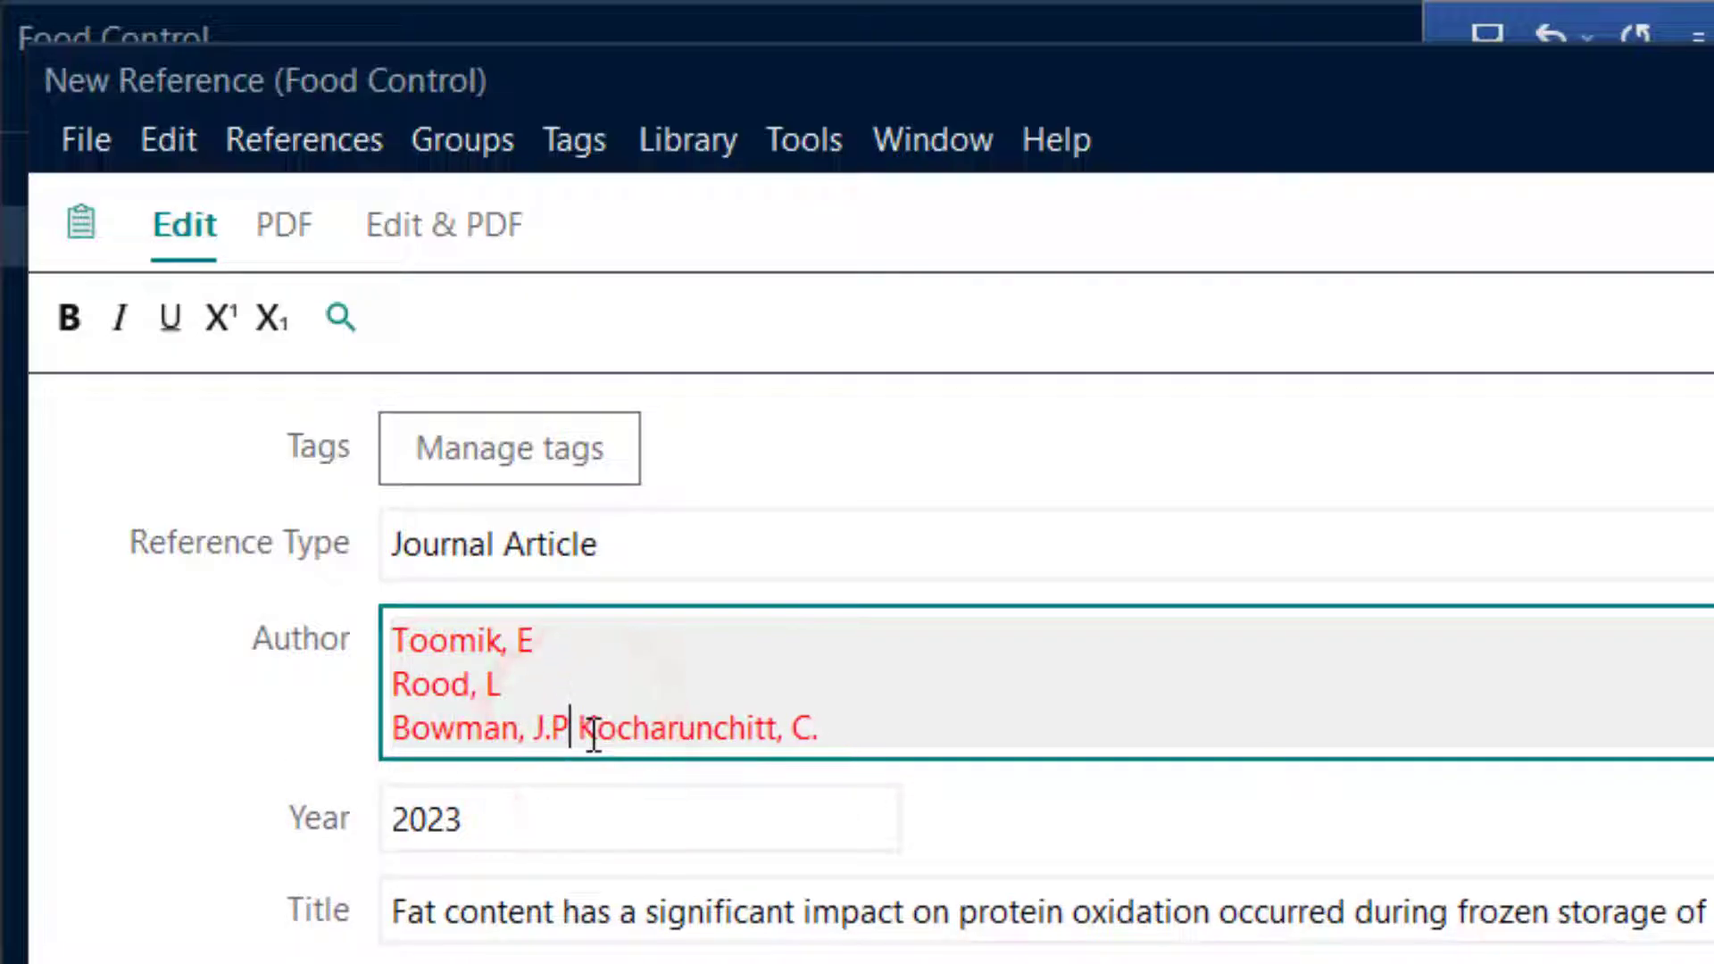
{"action": "key", "text": "Return"}
{"action": "key", "text": "Delete"}
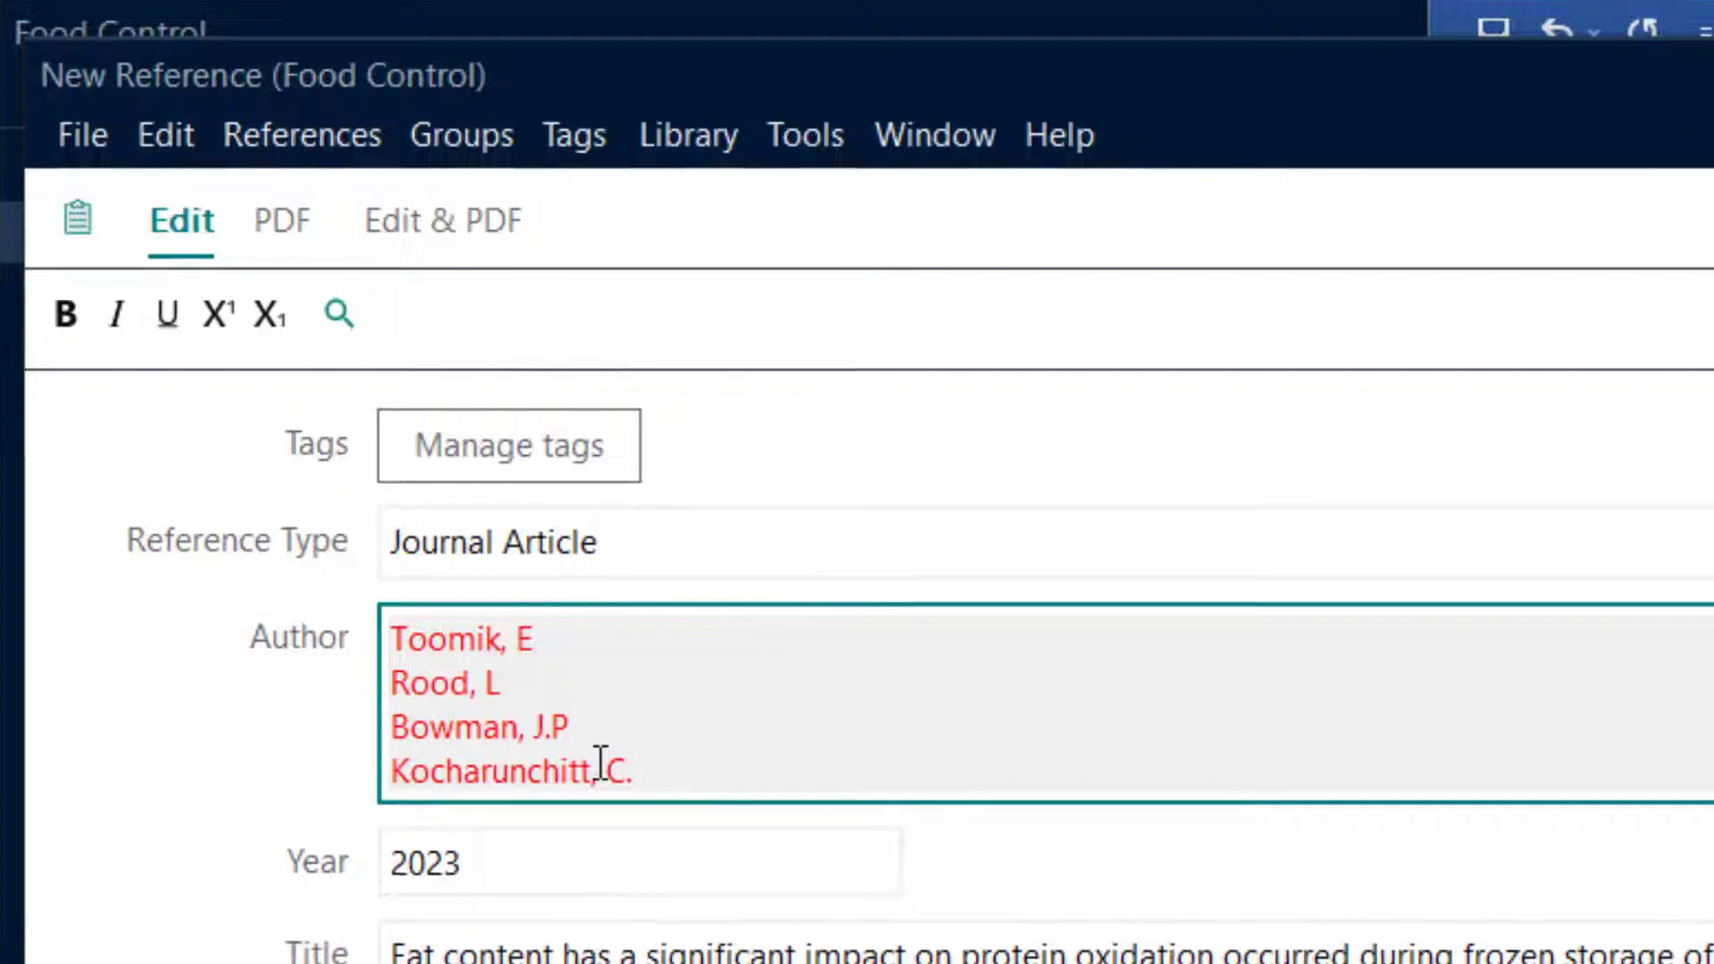
- Delete the period after the last author's initial and replace the period between the third author's initials with a space
{"action": "left_click", "coordinate": [641, 782]}
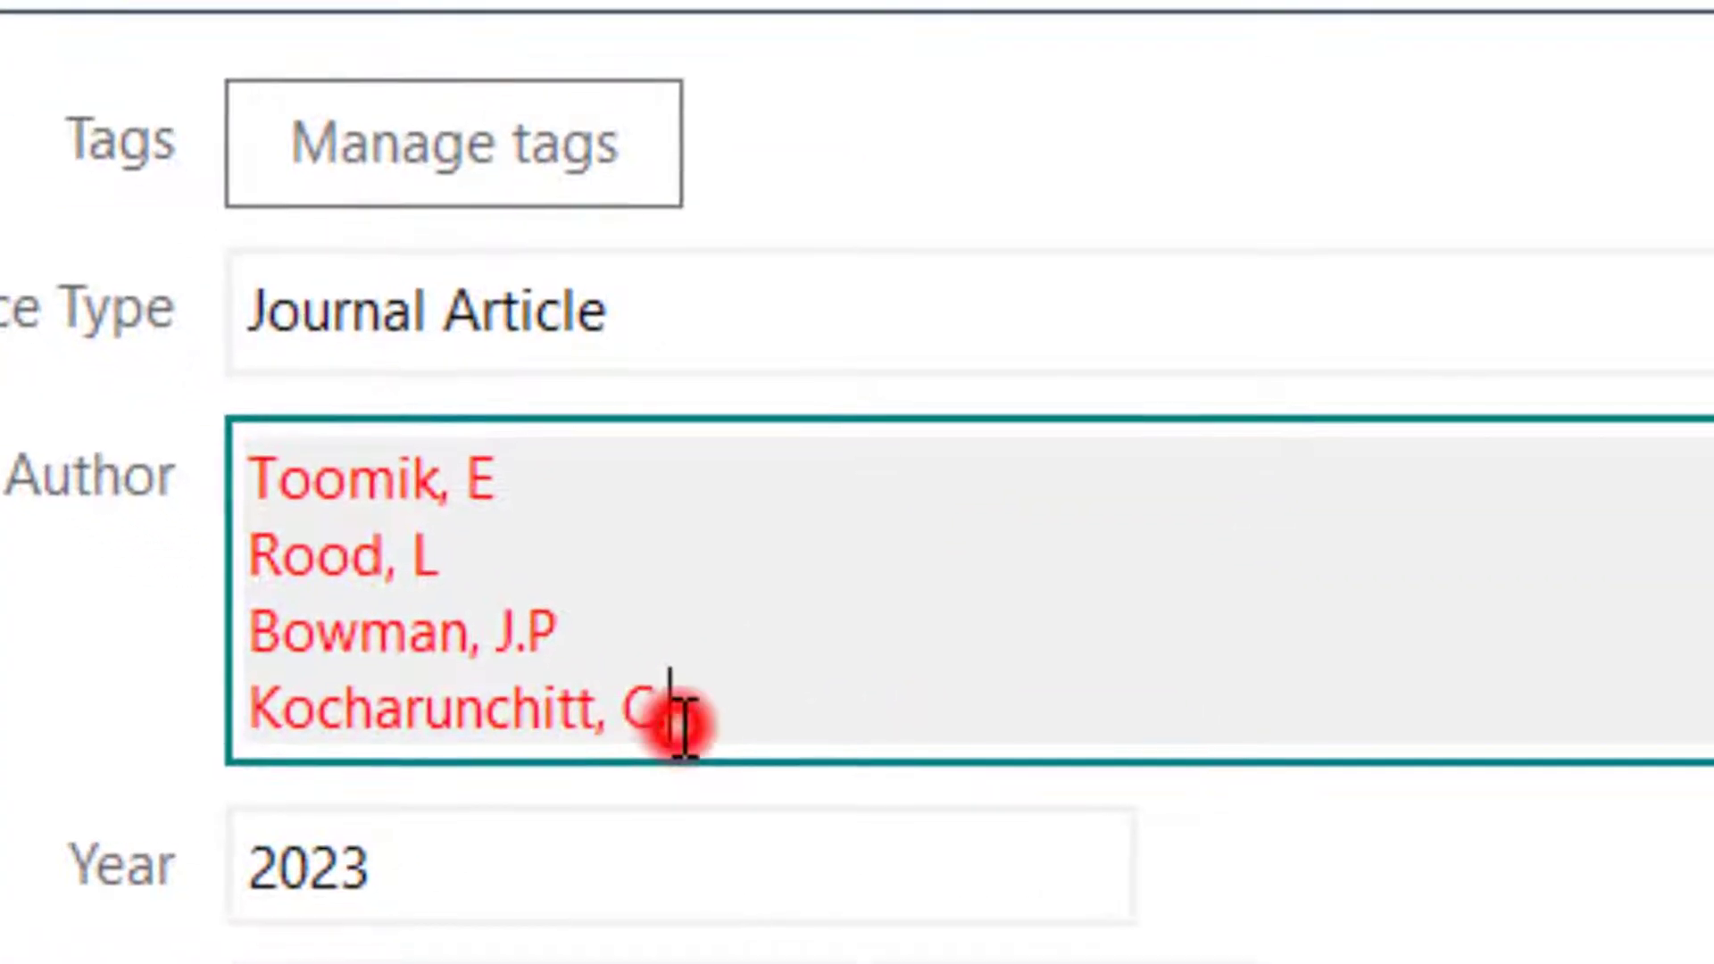
{"action": "key", "text": "BackSpace"}
{"action": "left_click", "coordinate": [522, 641]}
{"action": "key", "text": "BackSpace"}
{"action": "type", "text": "J"}
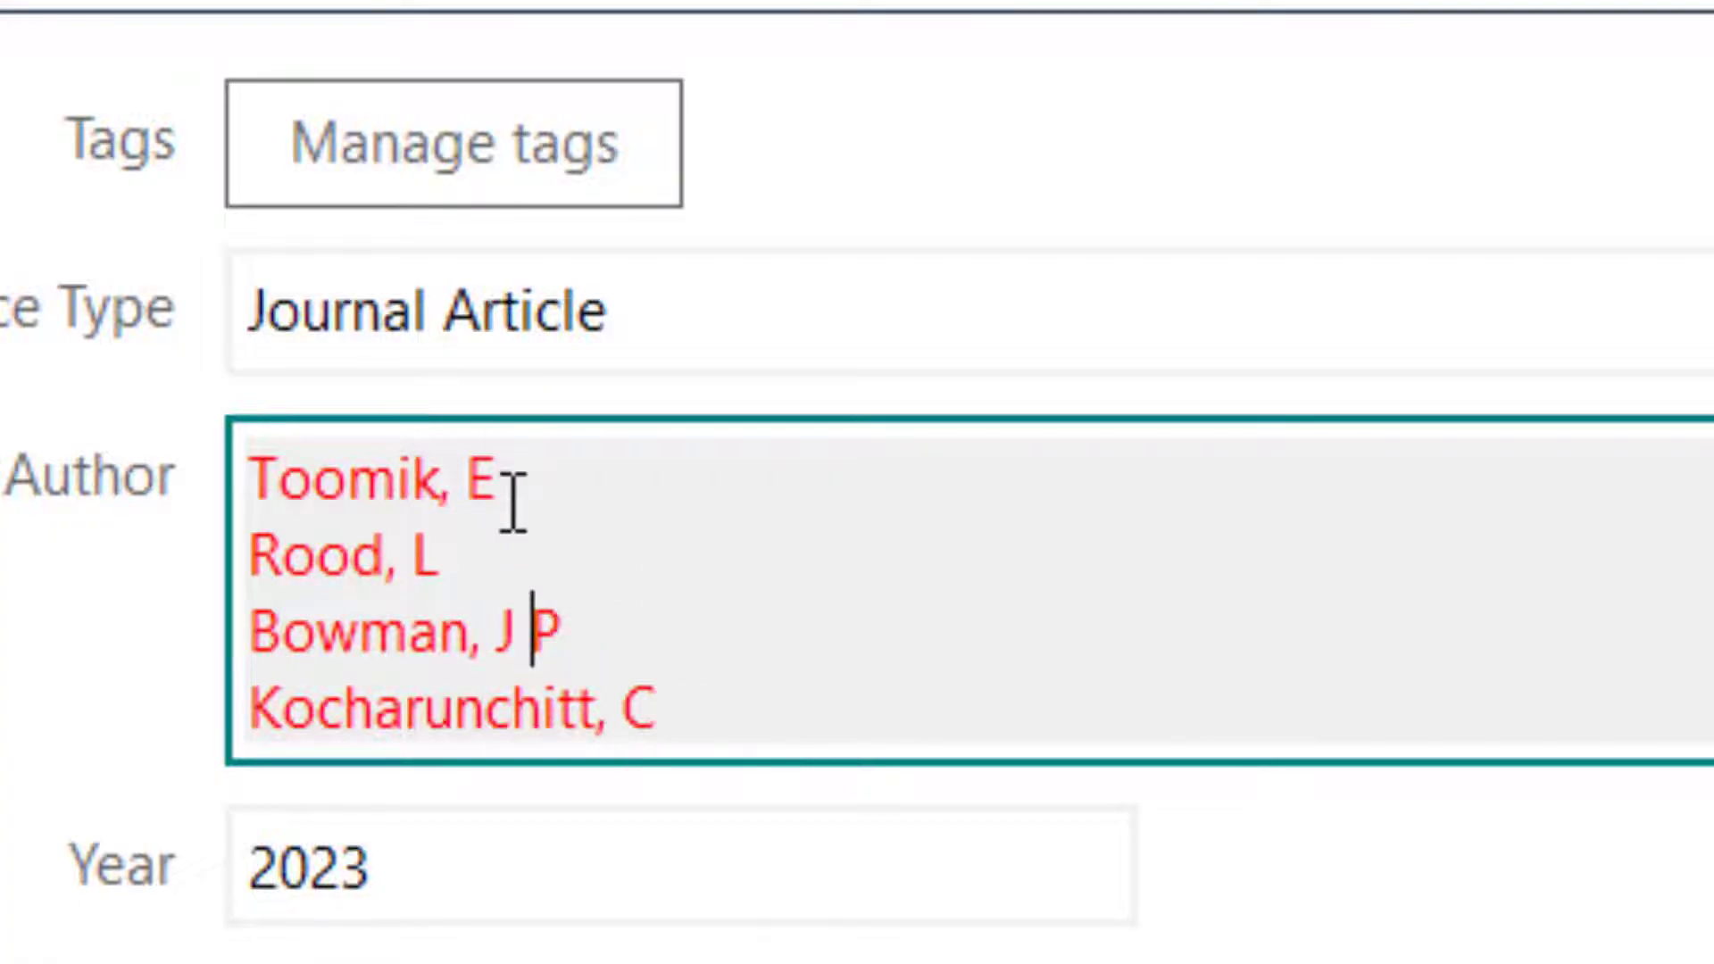
- Go through the filled Author, Year, Title, Journal, Volume and Pages fields to check the entries
{"action": "left_click", "coordinate": [254, 491]}
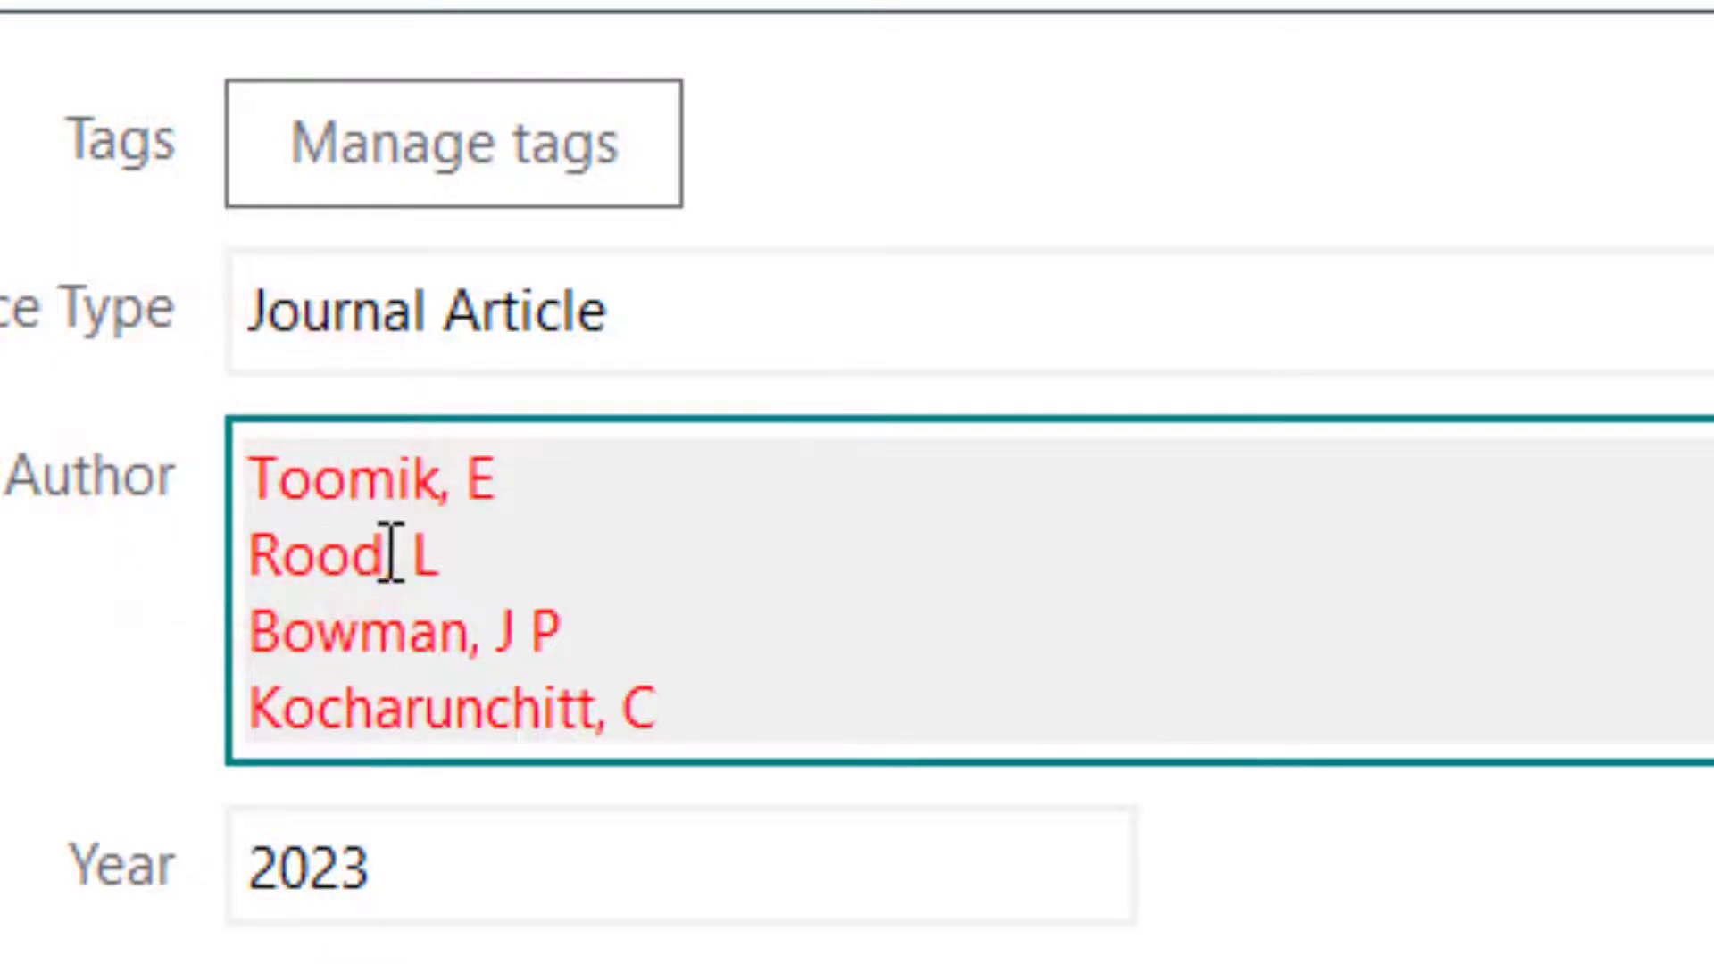
{"action": "left_click", "coordinate": [284, 867]}
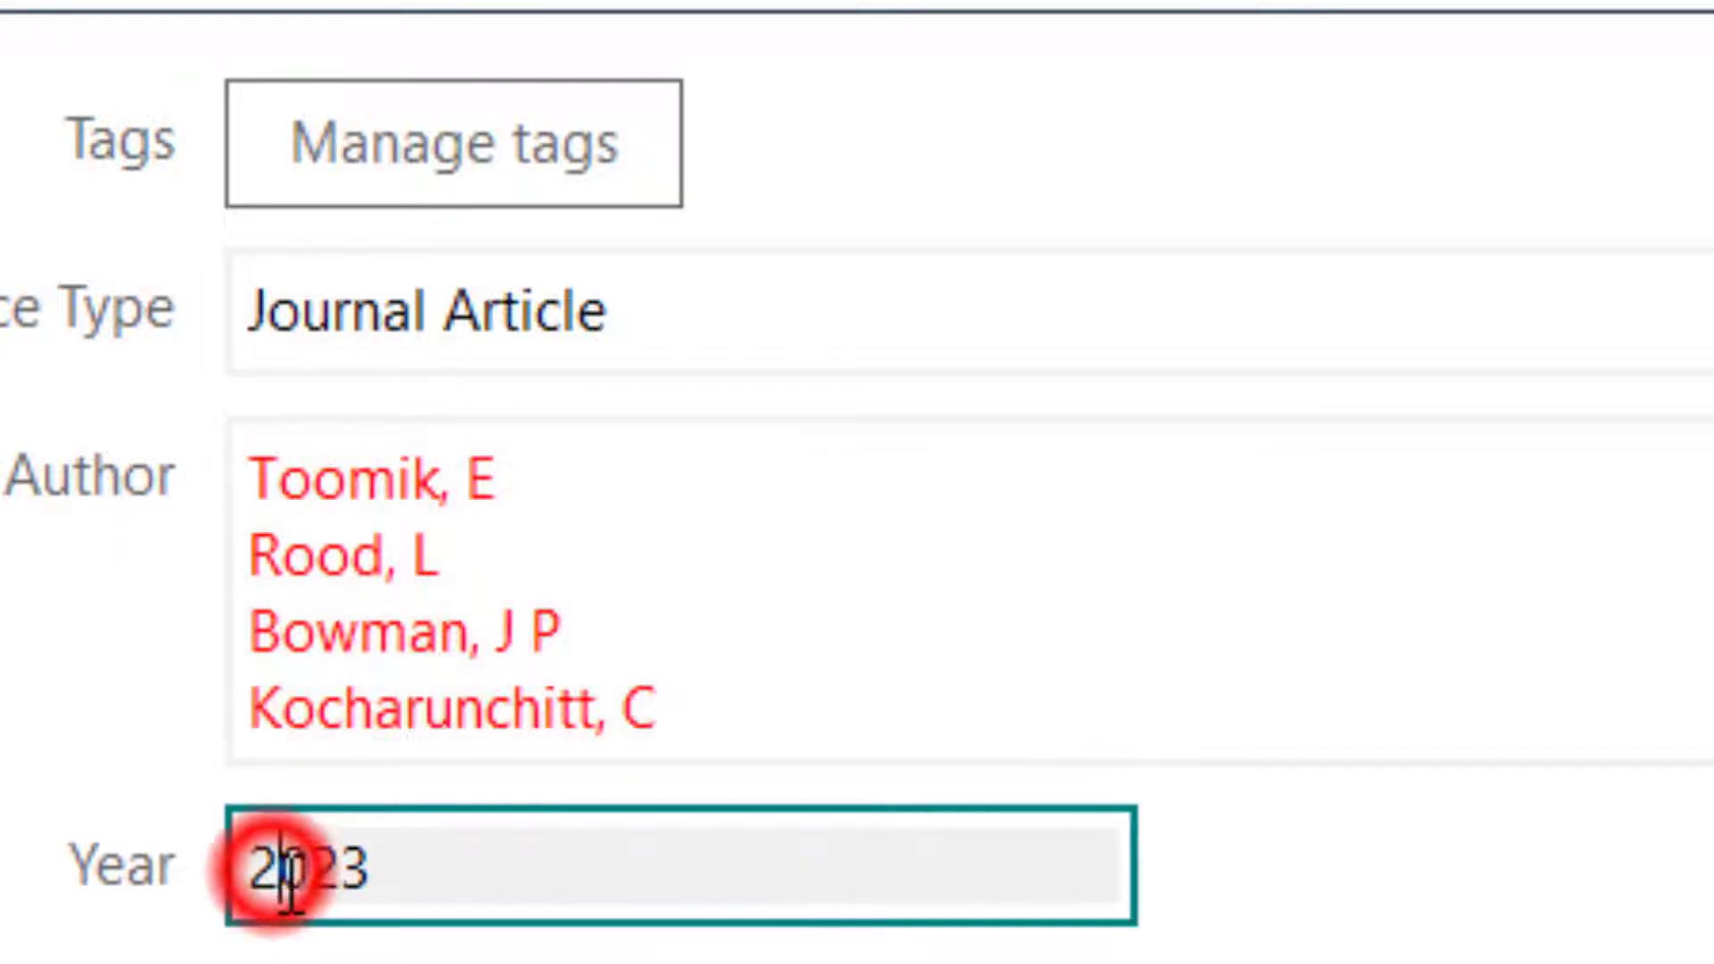
{"action": "left_click", "coordinate": [394, 941]}
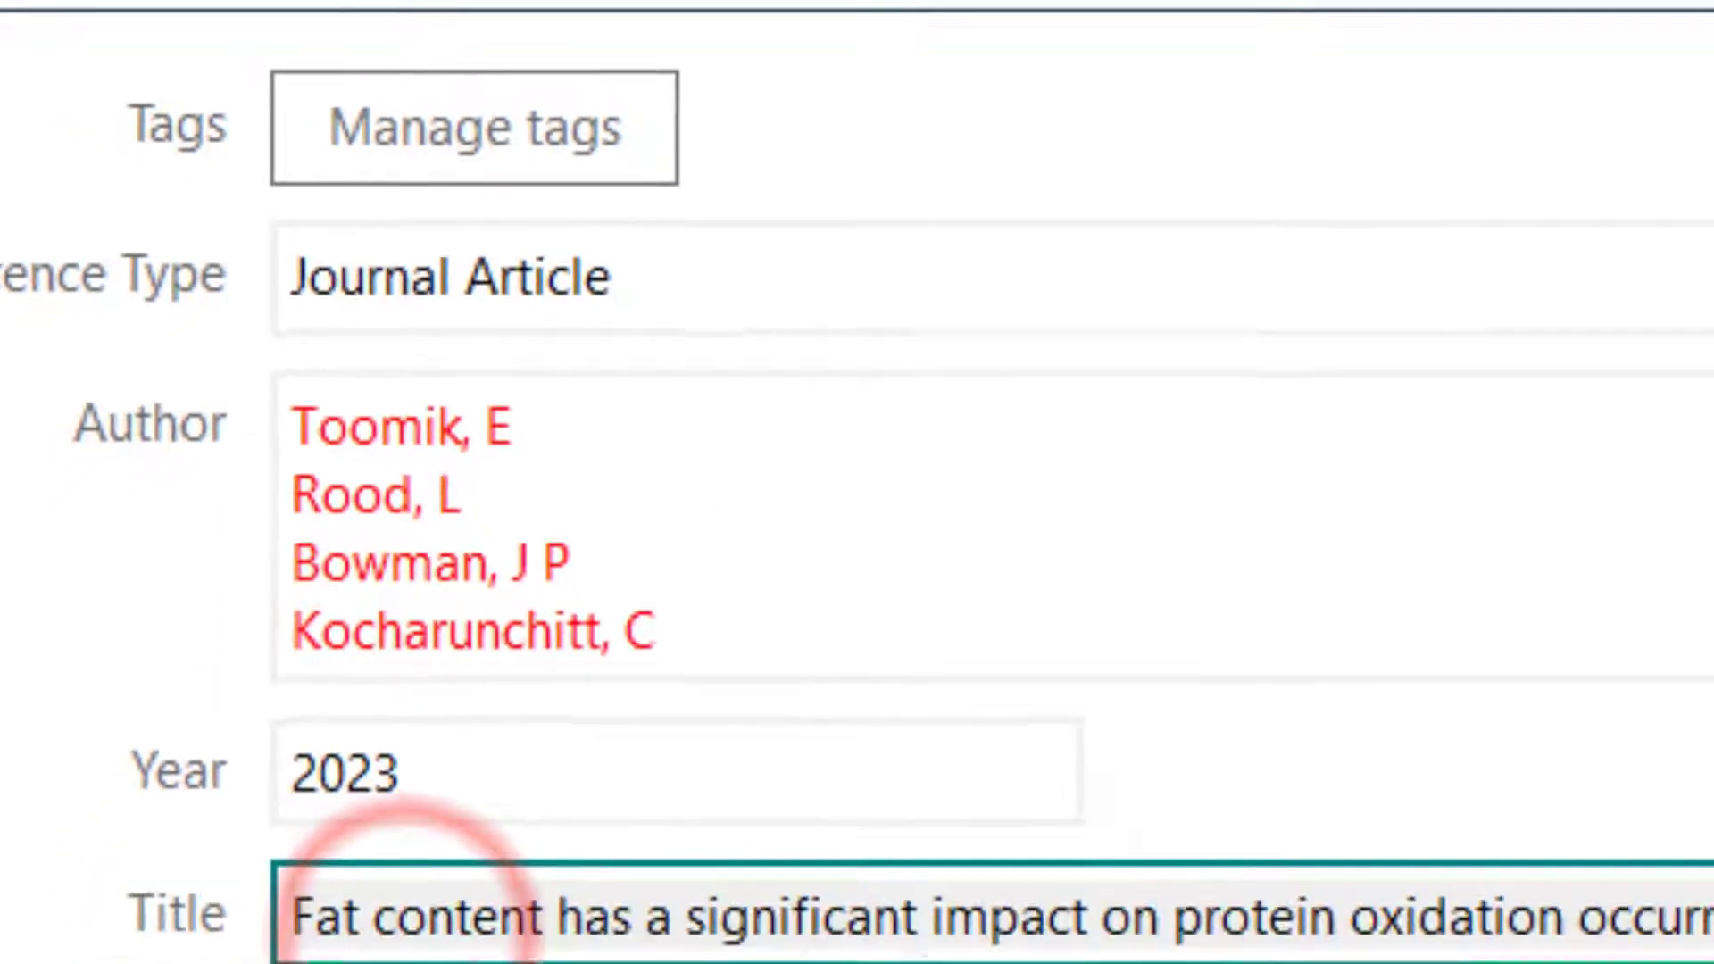
{"action": "left_click", "coordinate": [509, 654]}
{"action": "left_click", "coordinate": [497, 739]}
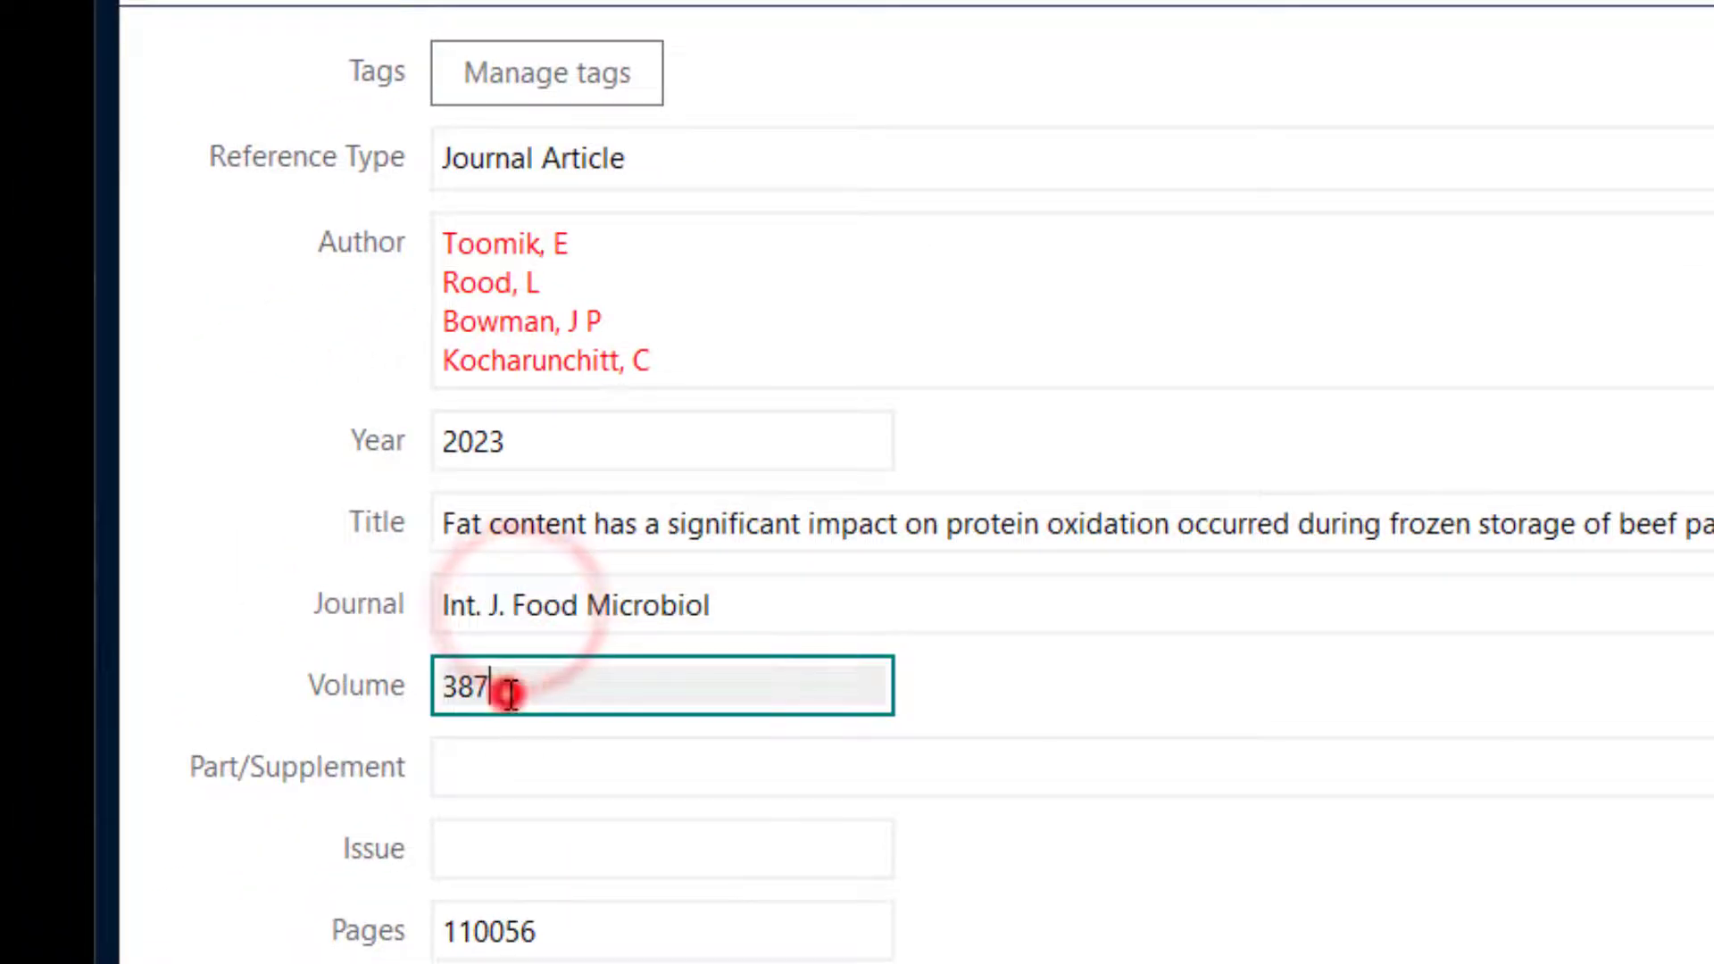
{"action": "left_click", "coordinate": [546, 930]}
{"action": "scroll", "coordinate": [546, 939], "scroll_direction": "down", "scroll_amount": 1}
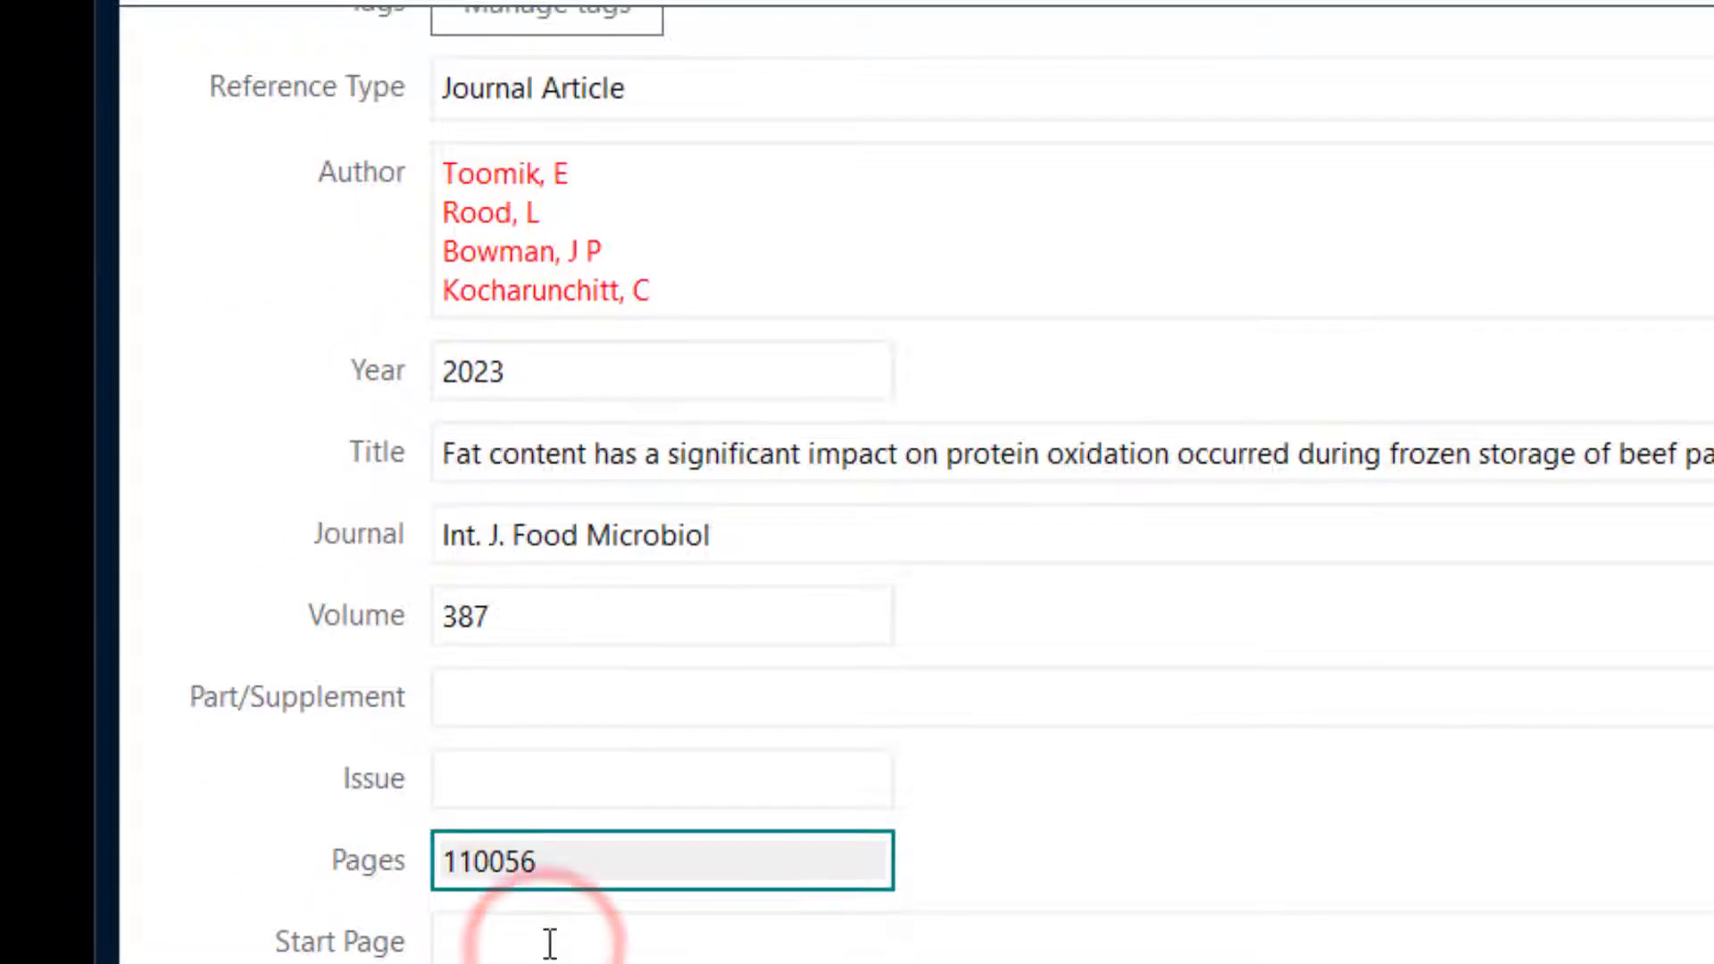
- Save and close the new reference, and select it in the library's All References list
{"action": "left_click", "coordinate": [988, 304]}
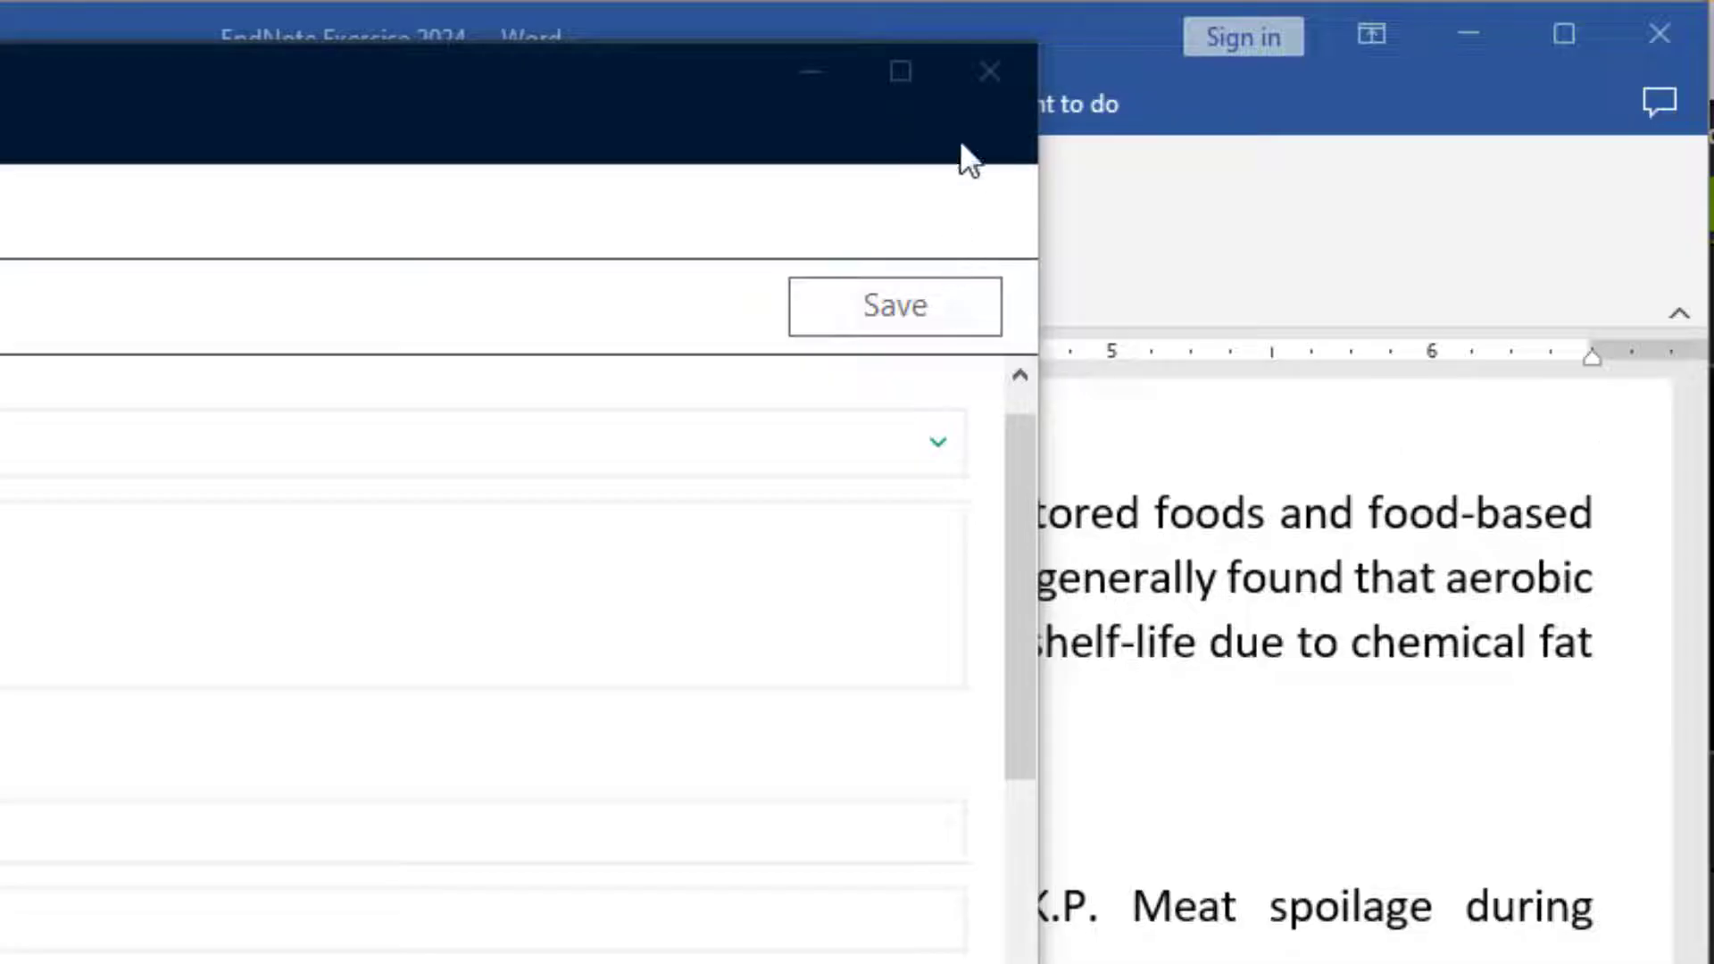
{"action": "left_click", "coordinate": [989, 71]}
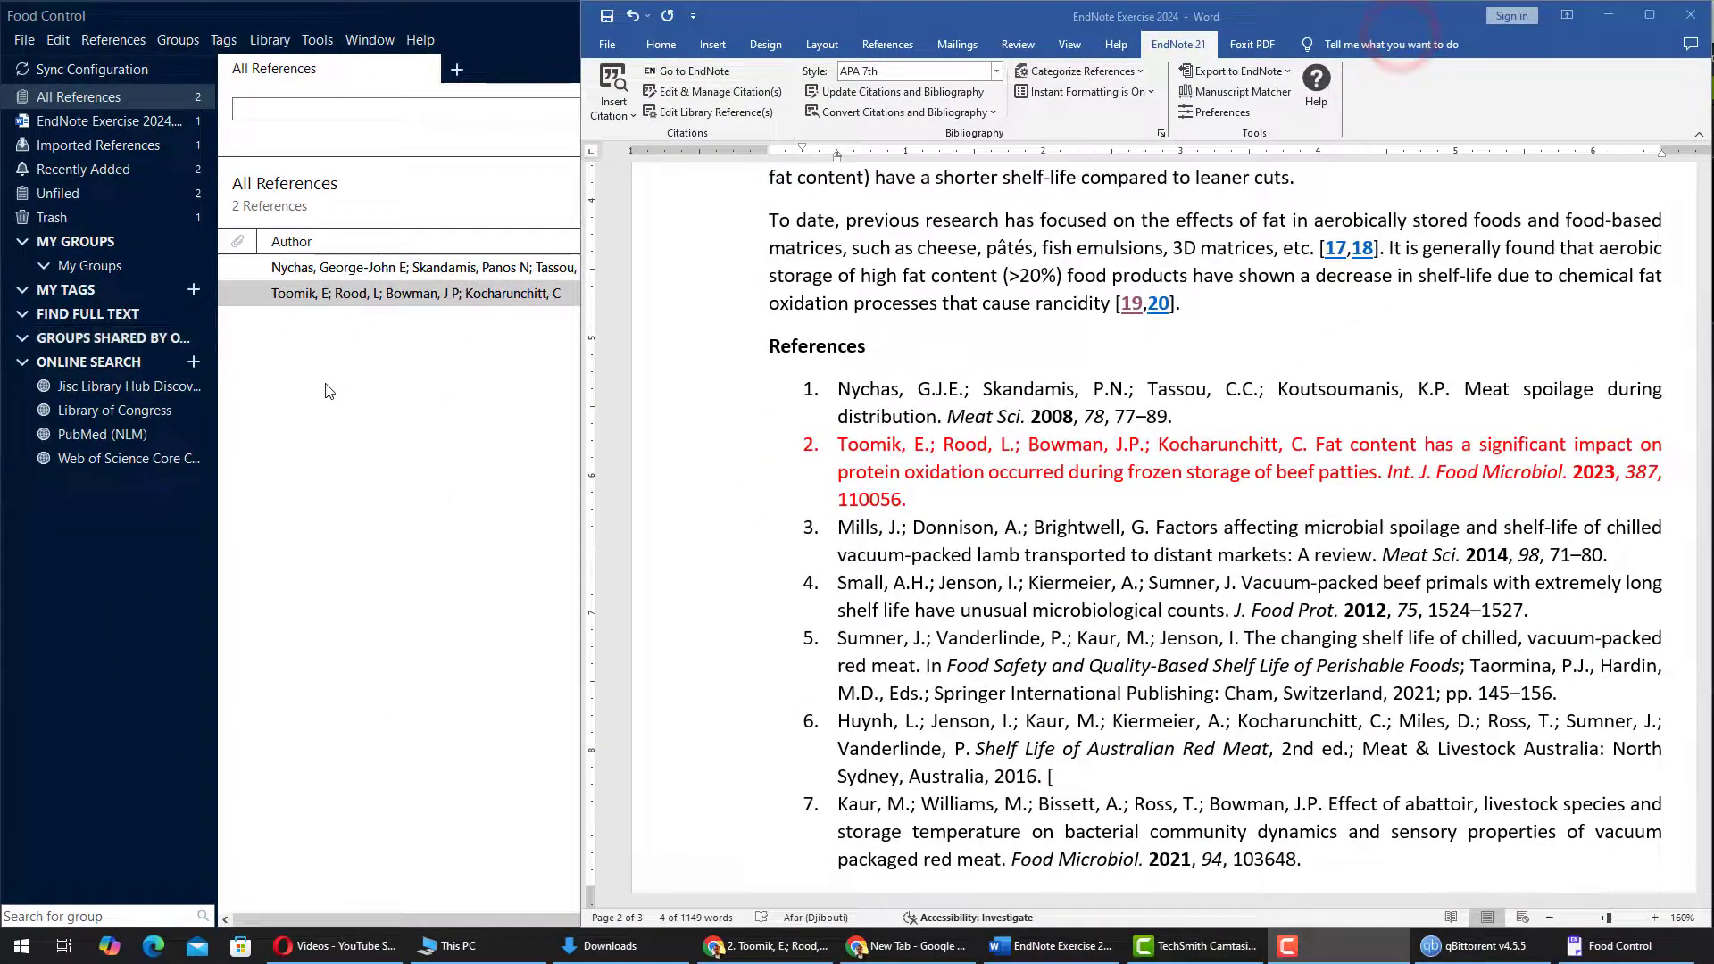
{"action": "left_click", "coordinate": [329, 390]}
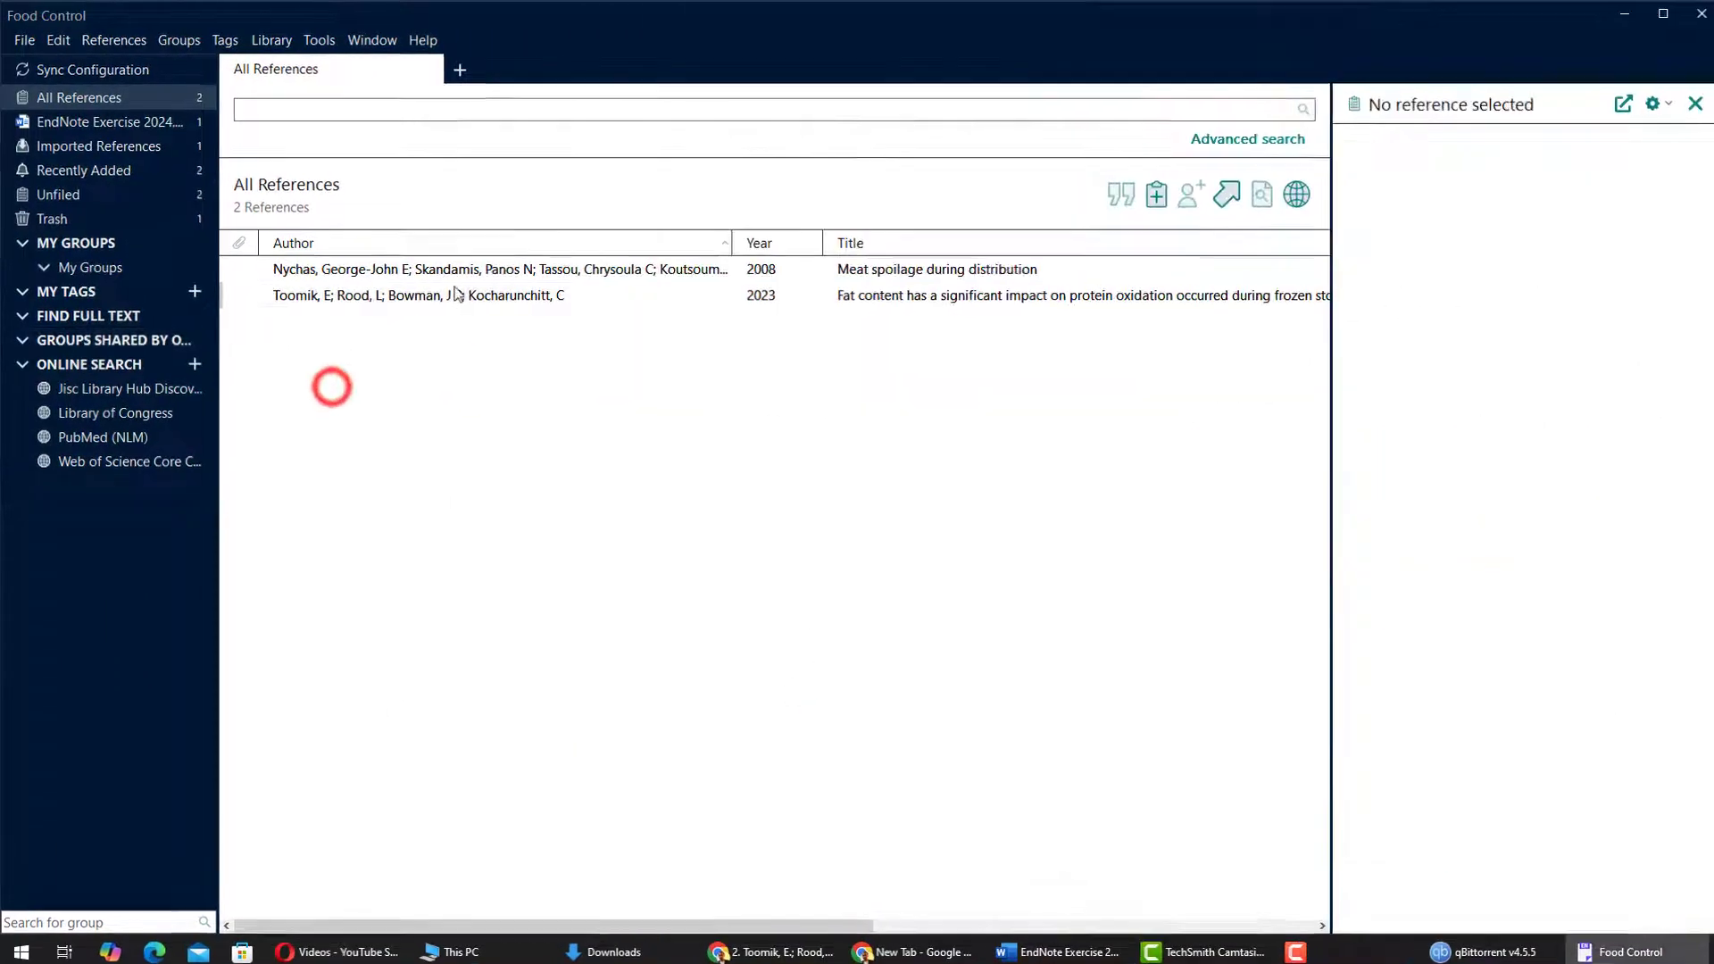
{"action": "left_click", "coordinate": [451, 293]}
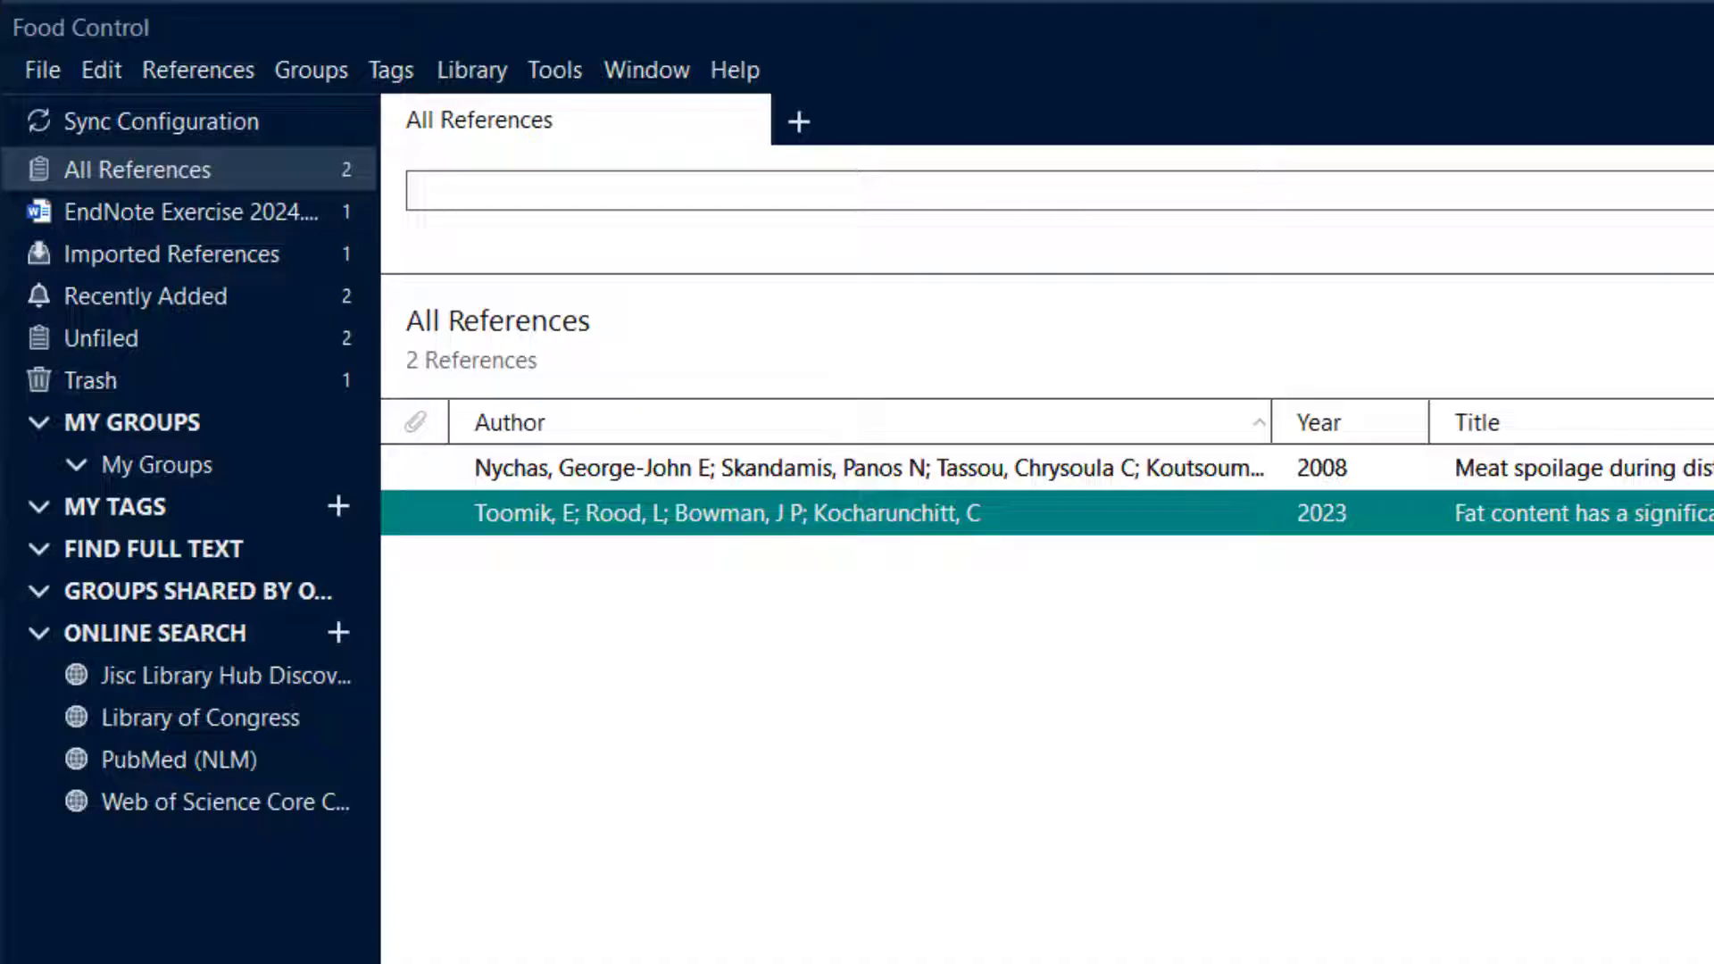
- Insert the 2023 "Fat content has a significant impact on protein oxidation" reference as a citation before [2] in the Introduction in Word
{"action": "left_click", "coordinate": [1696, 513]}
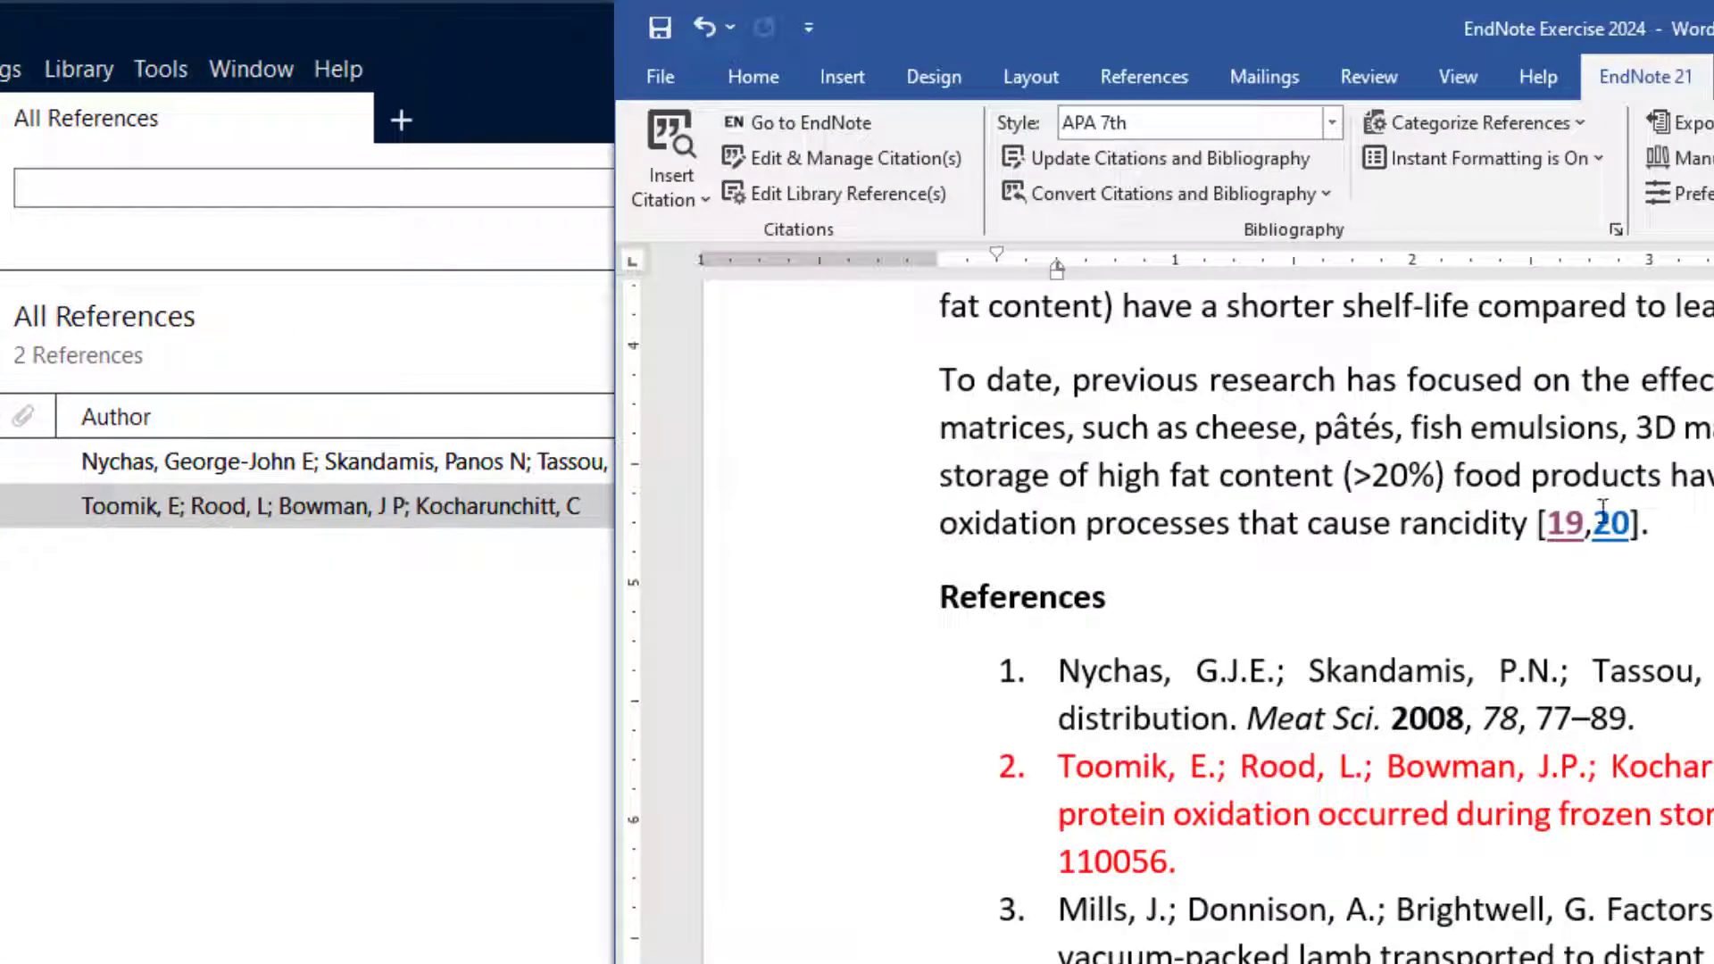
{"action": "scroll", "coordinate": [1603, 517], "scroll_direction": "up", "scroll_amount": 10}
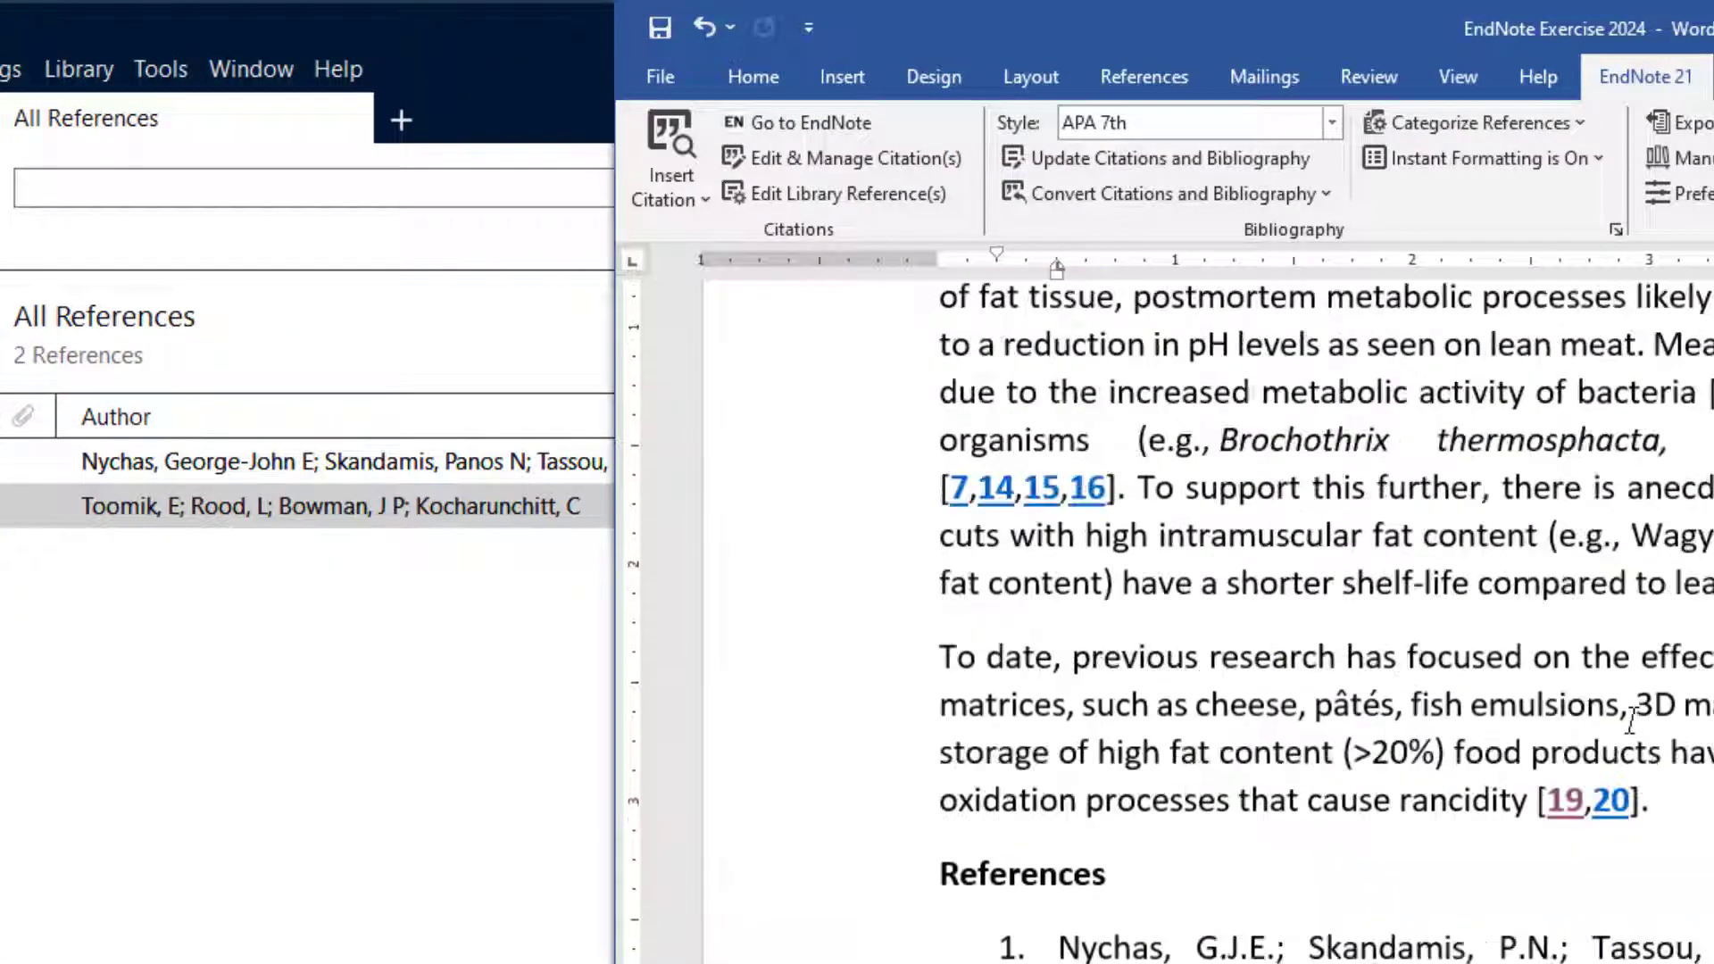
{"action": "left_click", "coordinate": [1221, 792]}
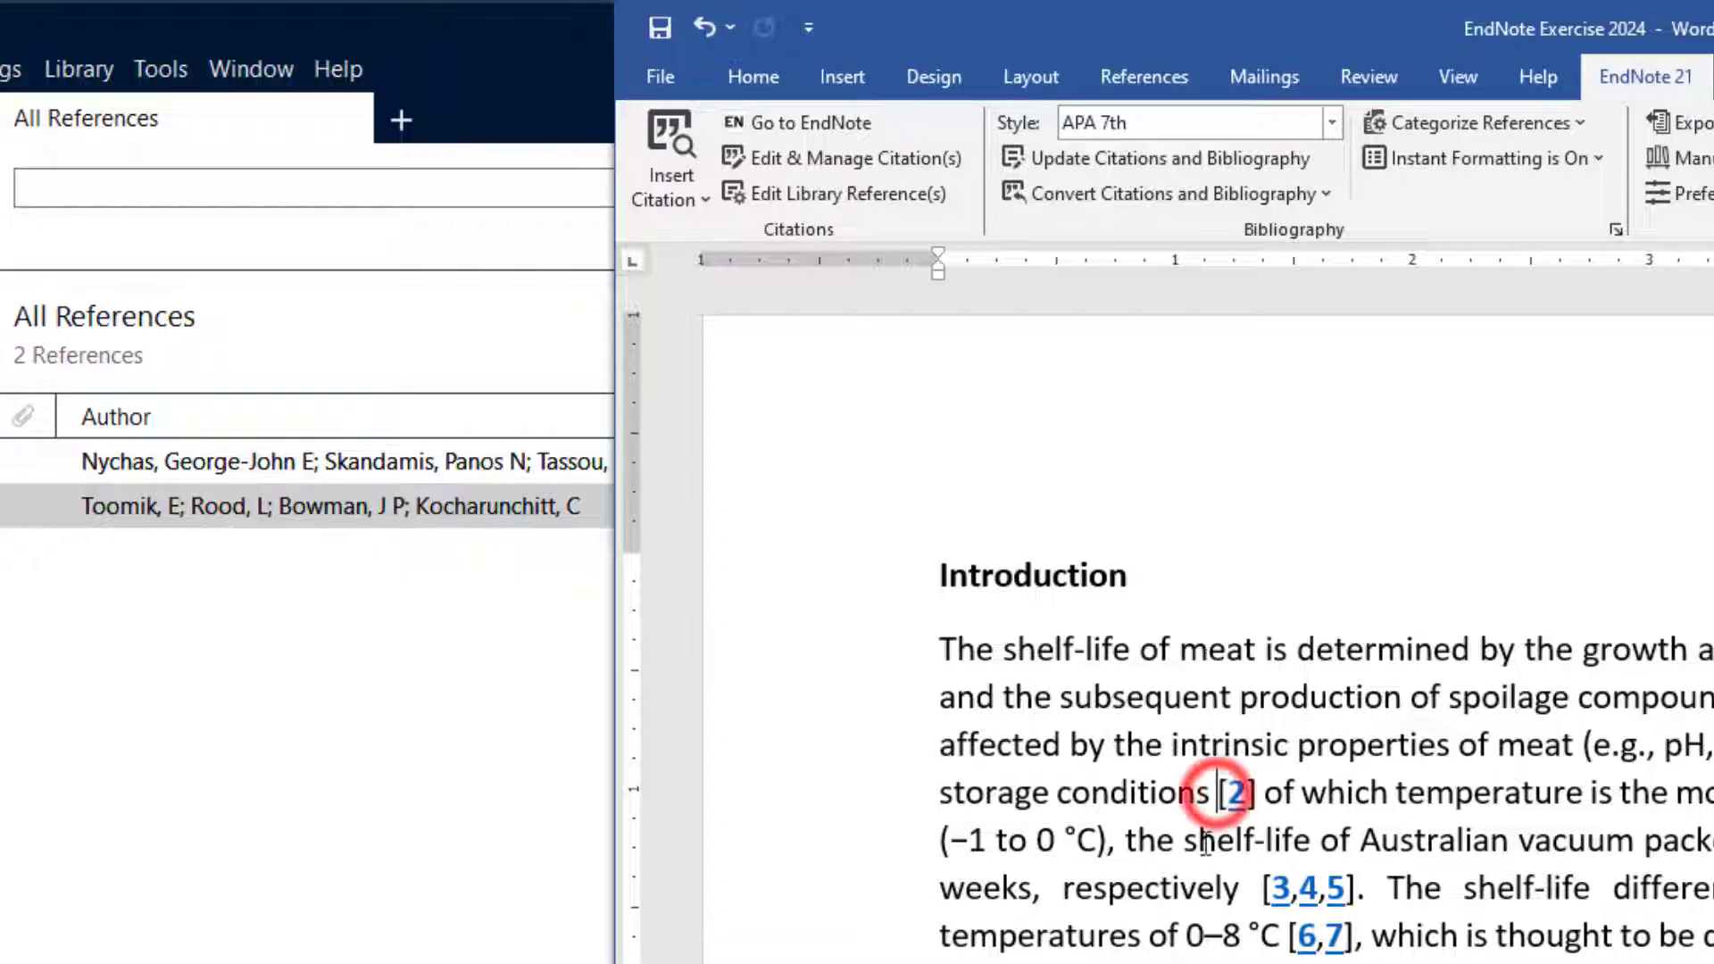
{"action": "left_click", "coordinate": [394, 506]}
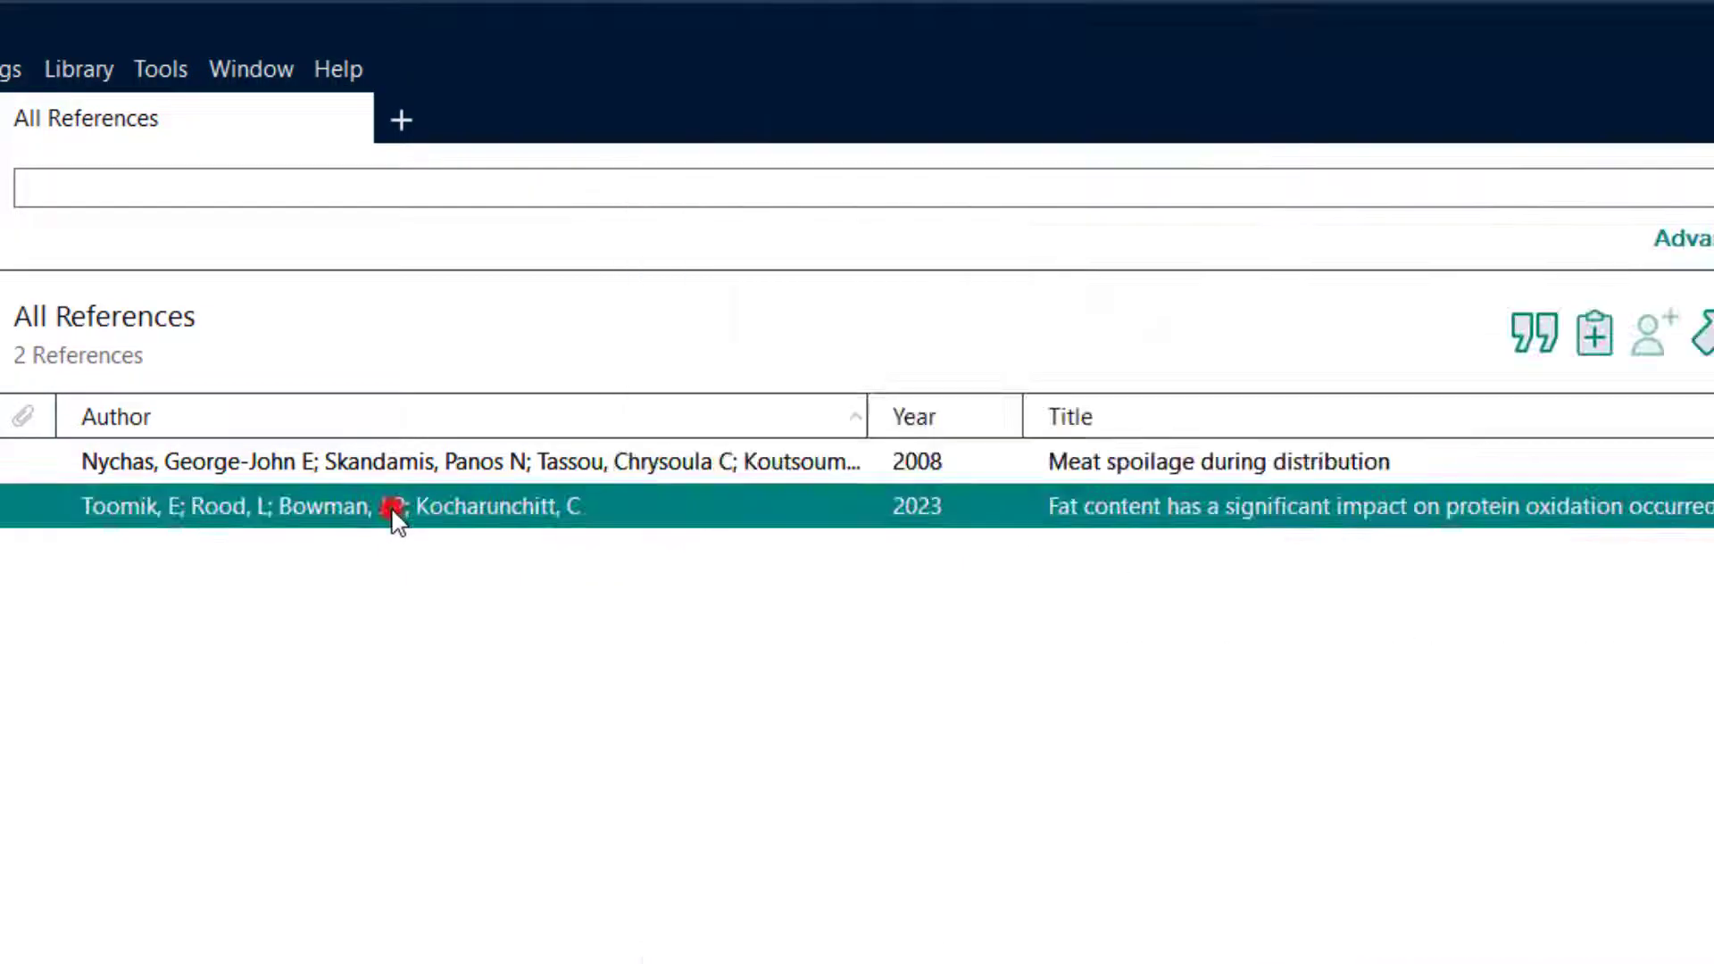
{"action": "left_click", "coordinate": [1530, 337]}
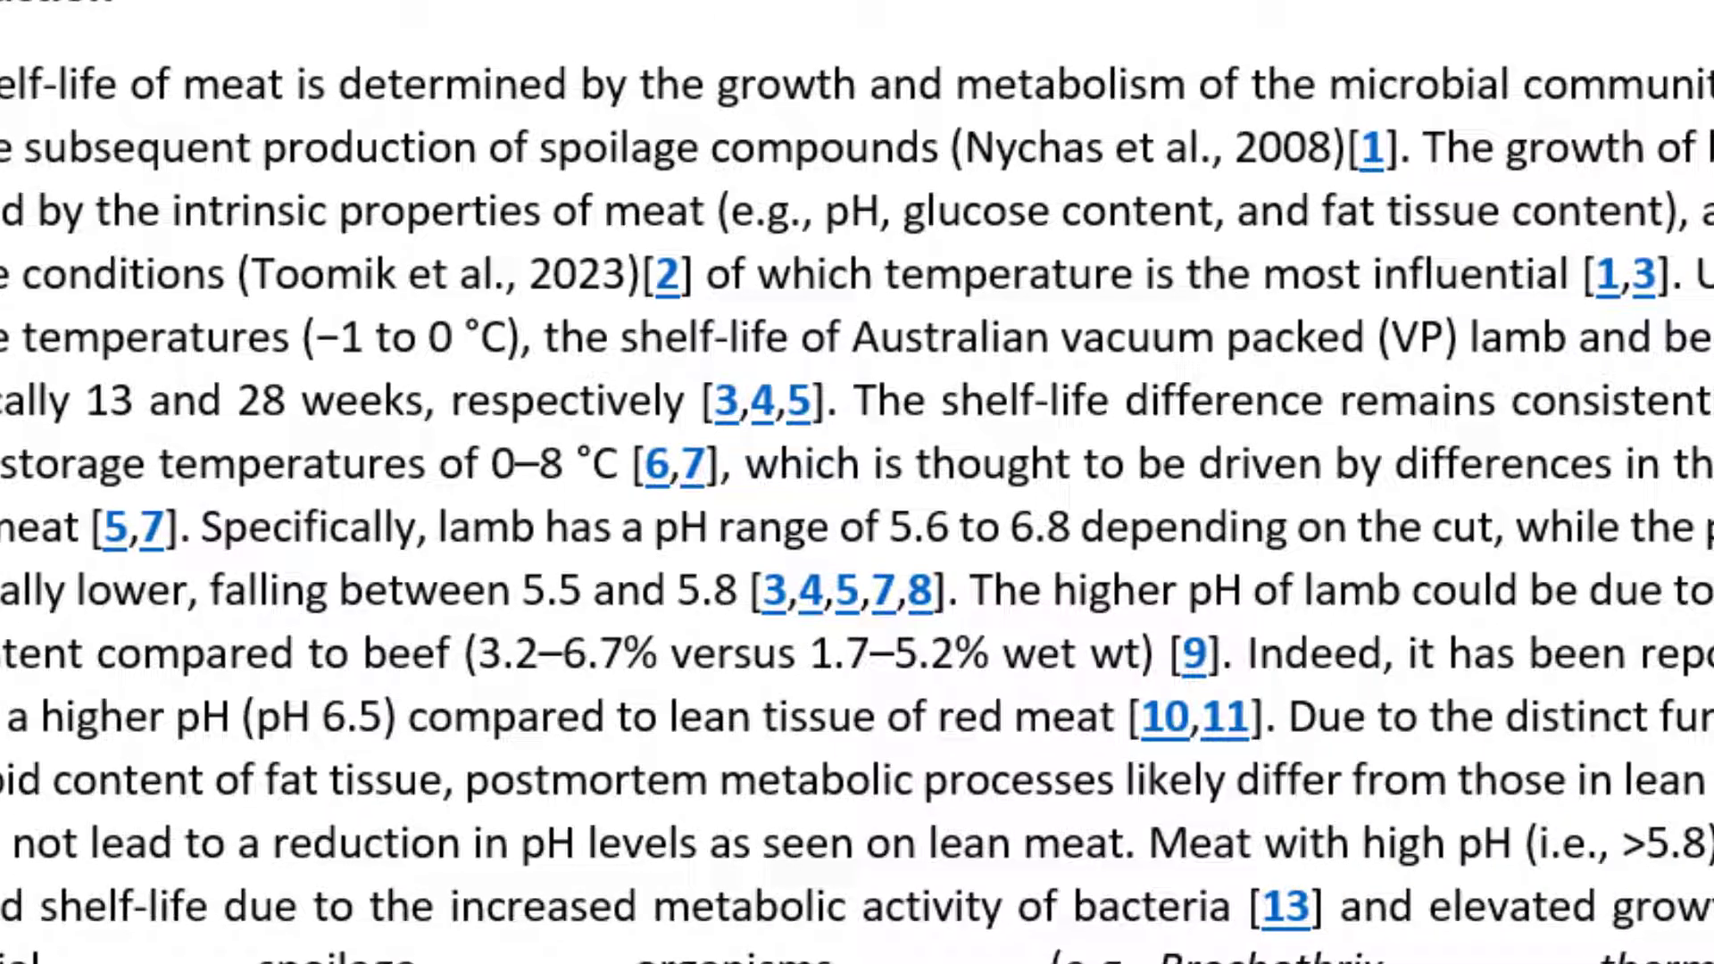
- Insert the 2008 "Meat spoilage during distribution" reference again at its existing citation before [1], and also directly before [1,3]
{"action": "left_click", "coordinate": [1018, 145]}
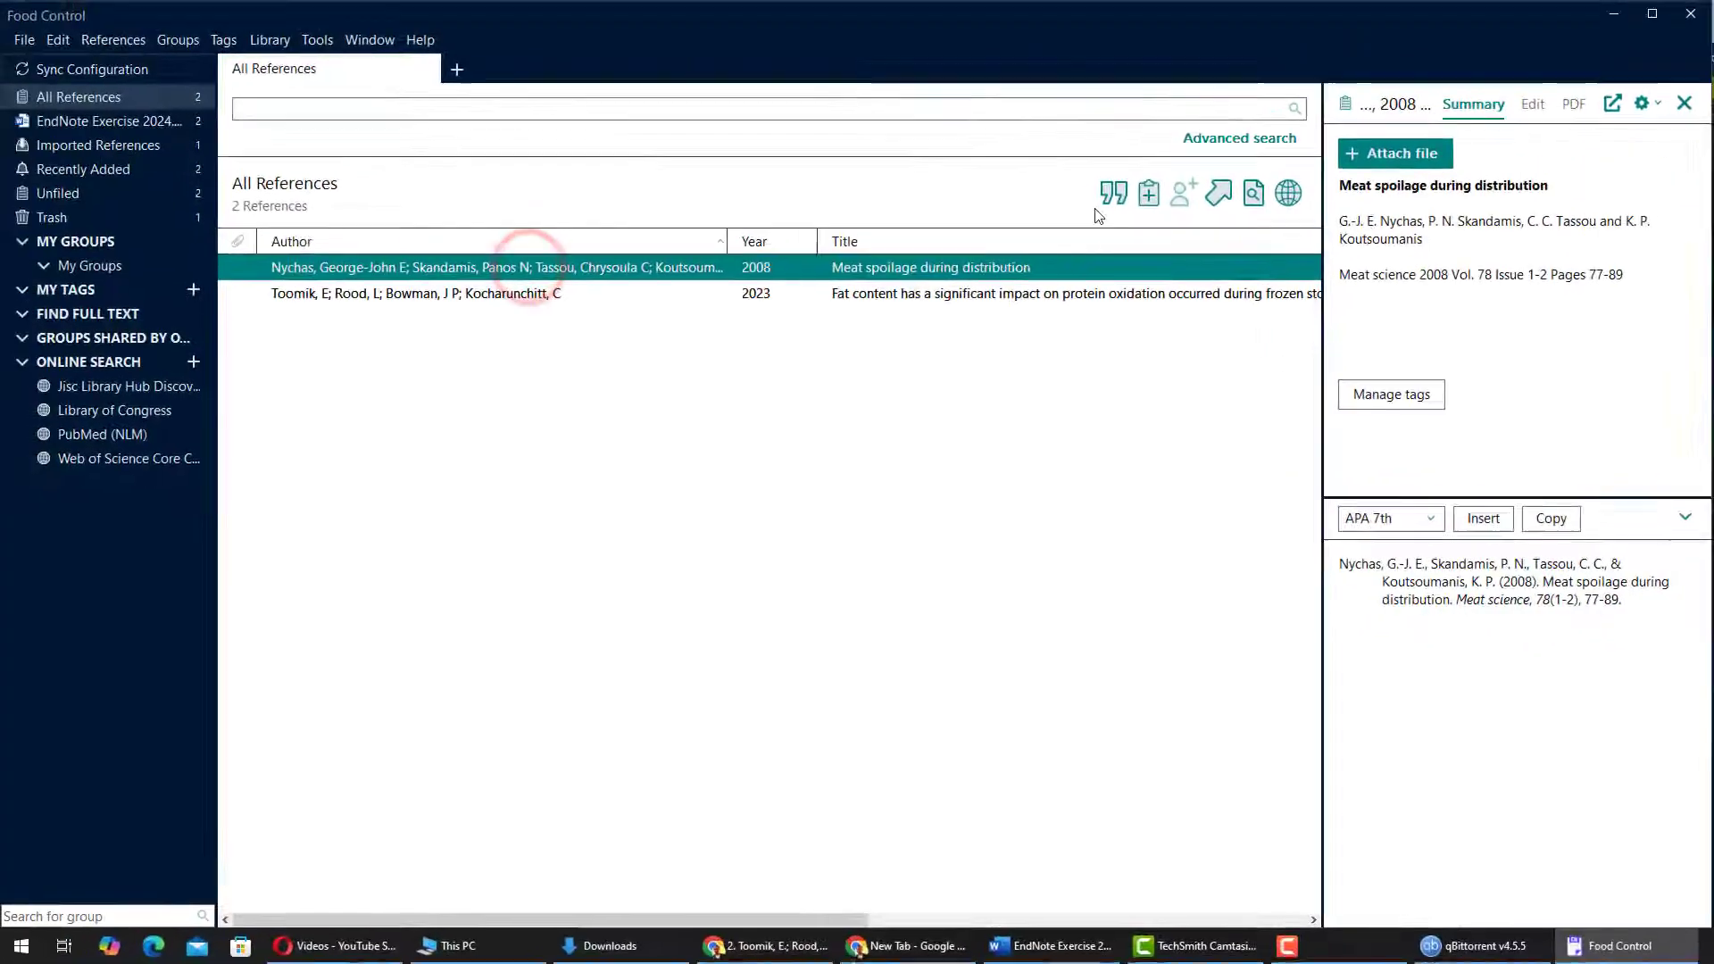
{"action": "left_click", "coordinate": [1107, 189]}
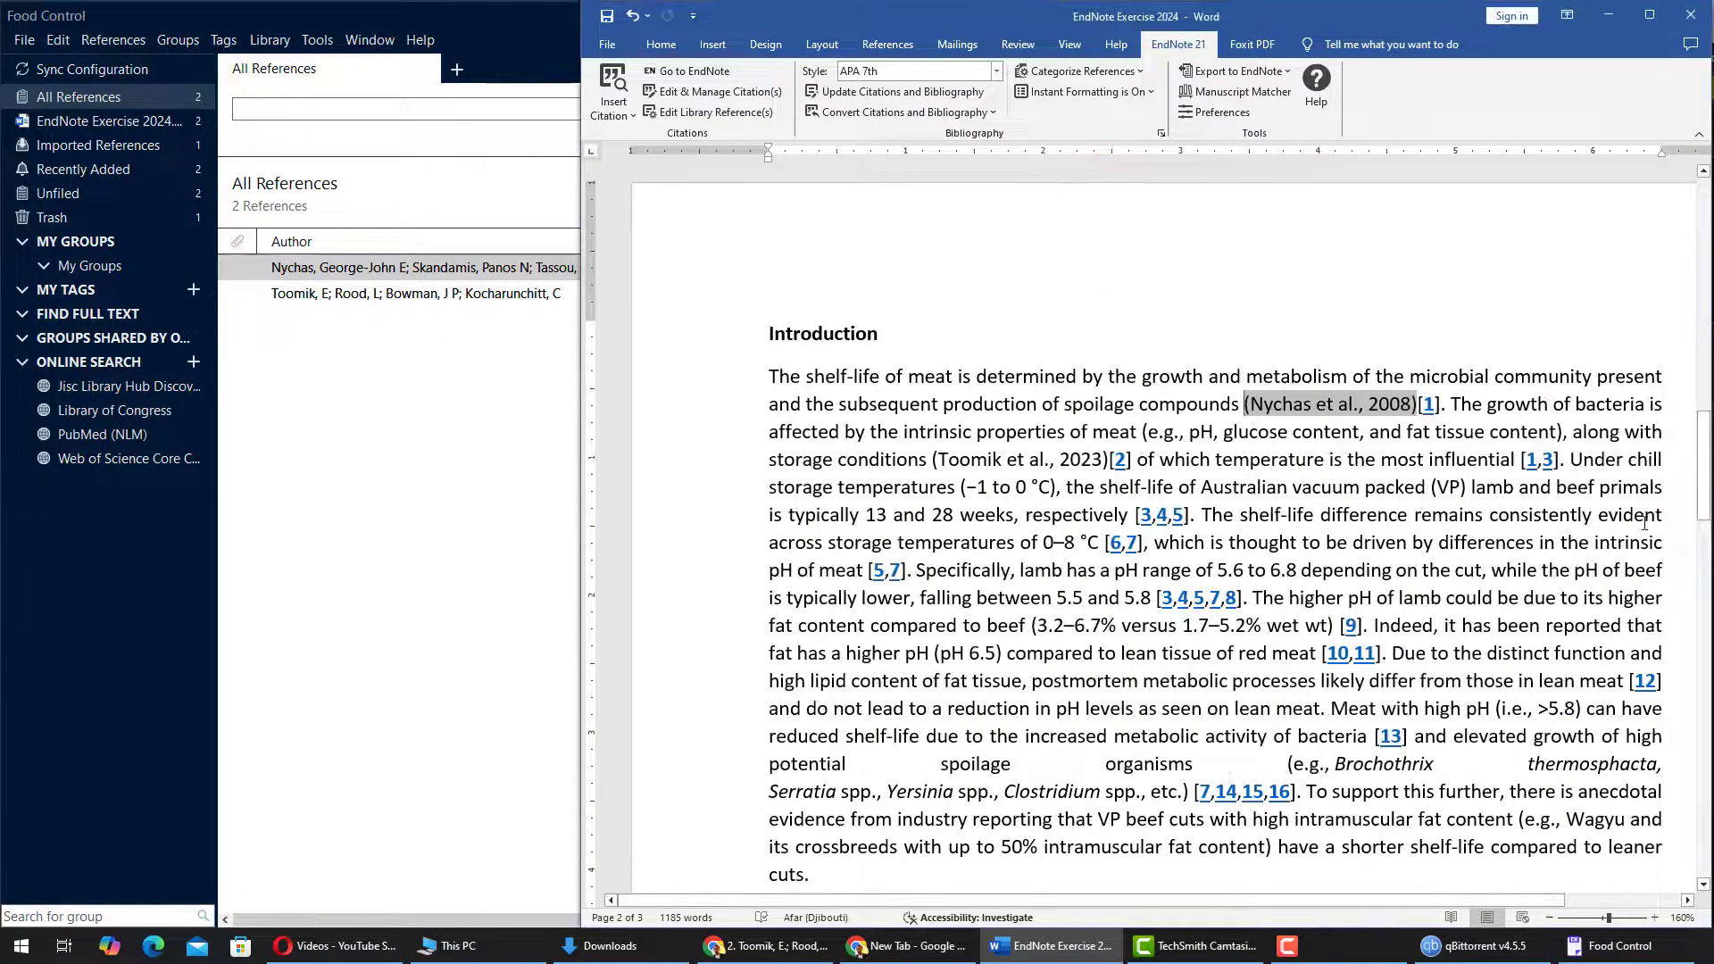
{"action": "left_click", "coordinate": [1521, 464]}
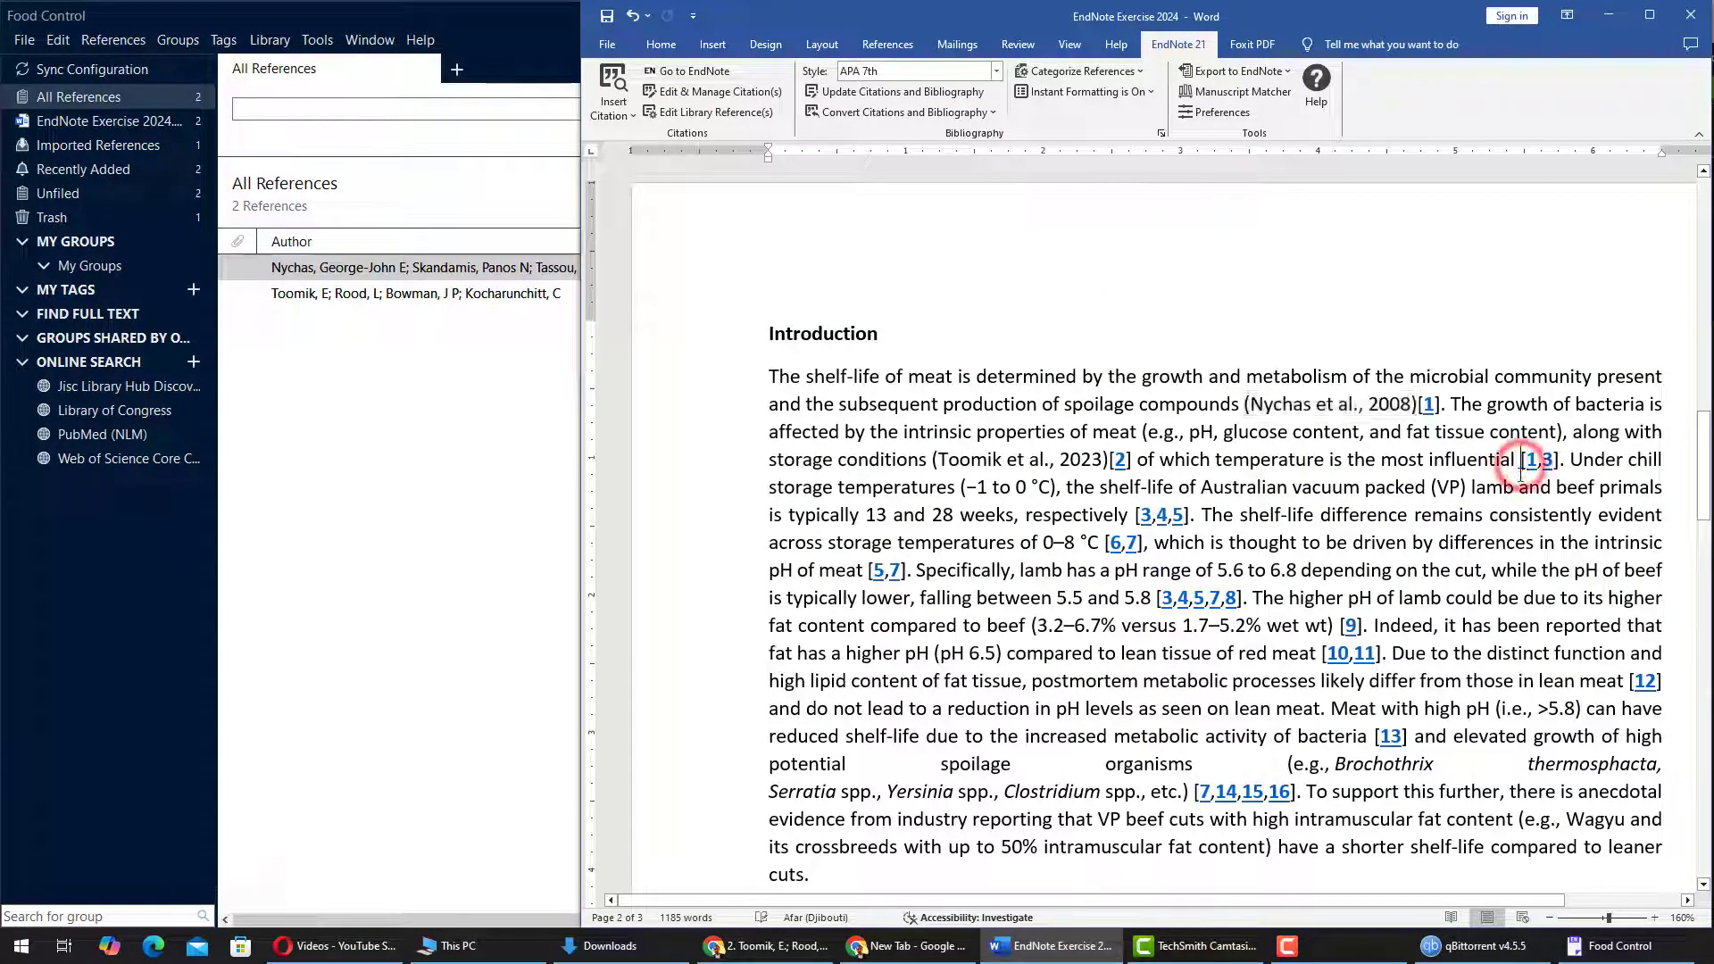
{"action": "left_click", "coordinate": [509, 268]}
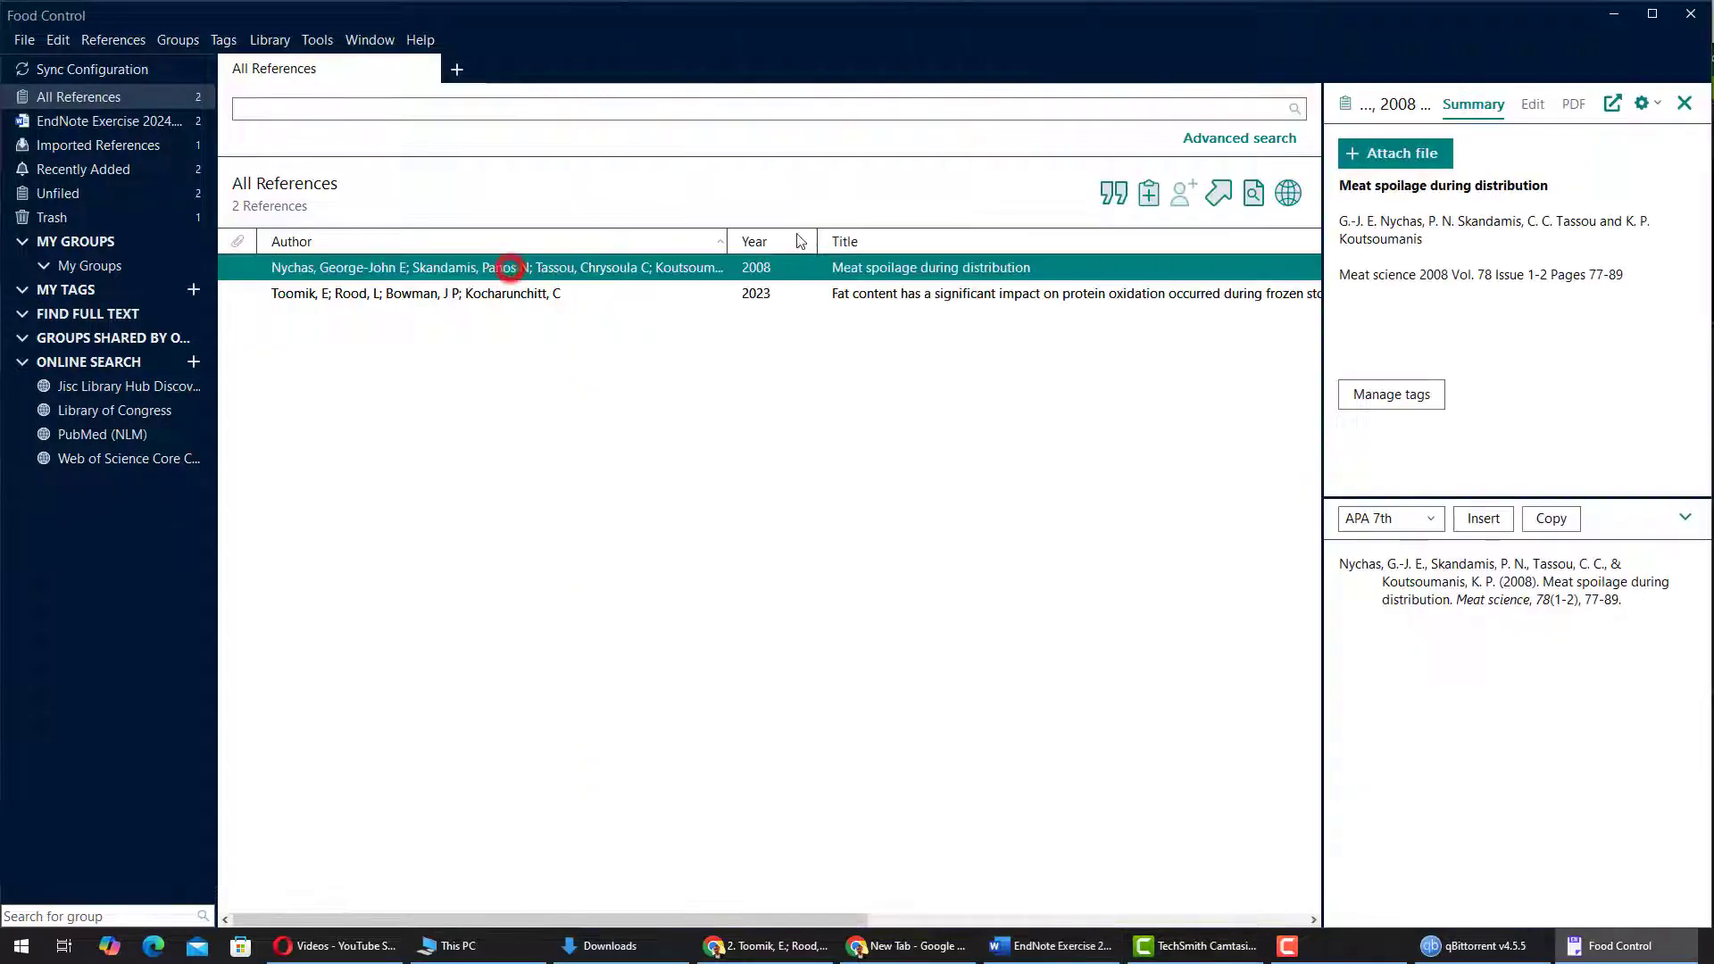
{"action": "left_click", "coordinate": [1109, 193]}
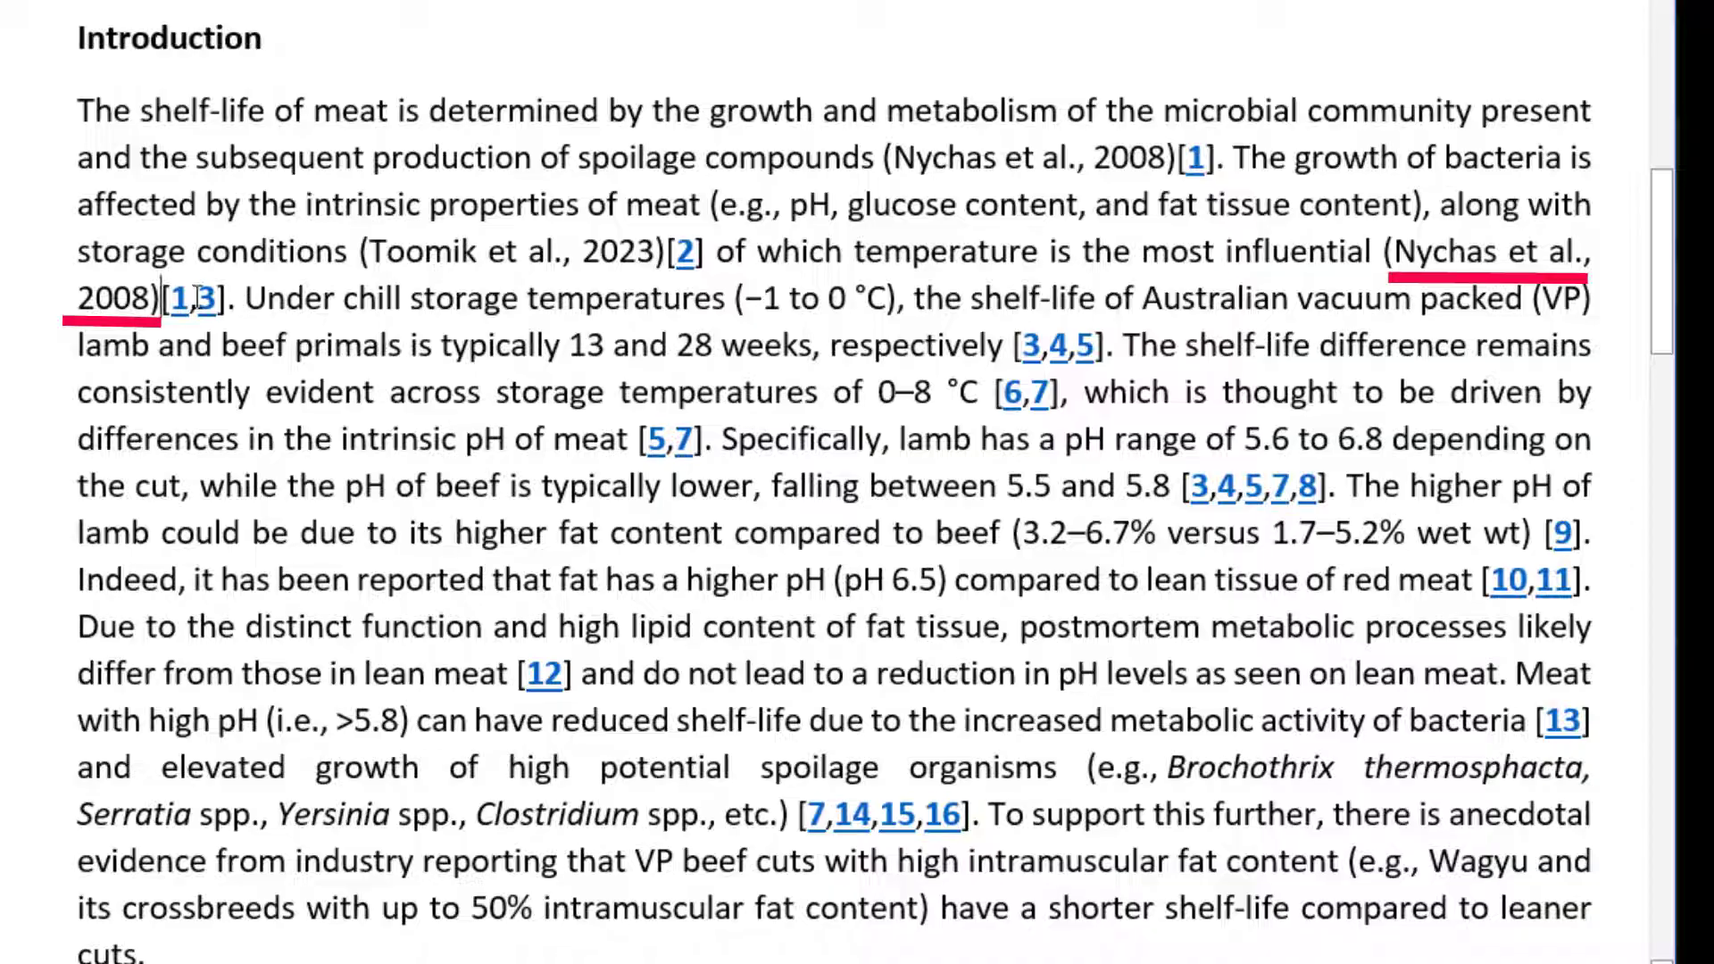
- Copy the full text of entry 3, the 2014 Meat Sci. review, from the manuscript's References list
{"action": "scroll", "coordinate": [264, 320], "scroll_direction": "down", "scroll_amount": 10}
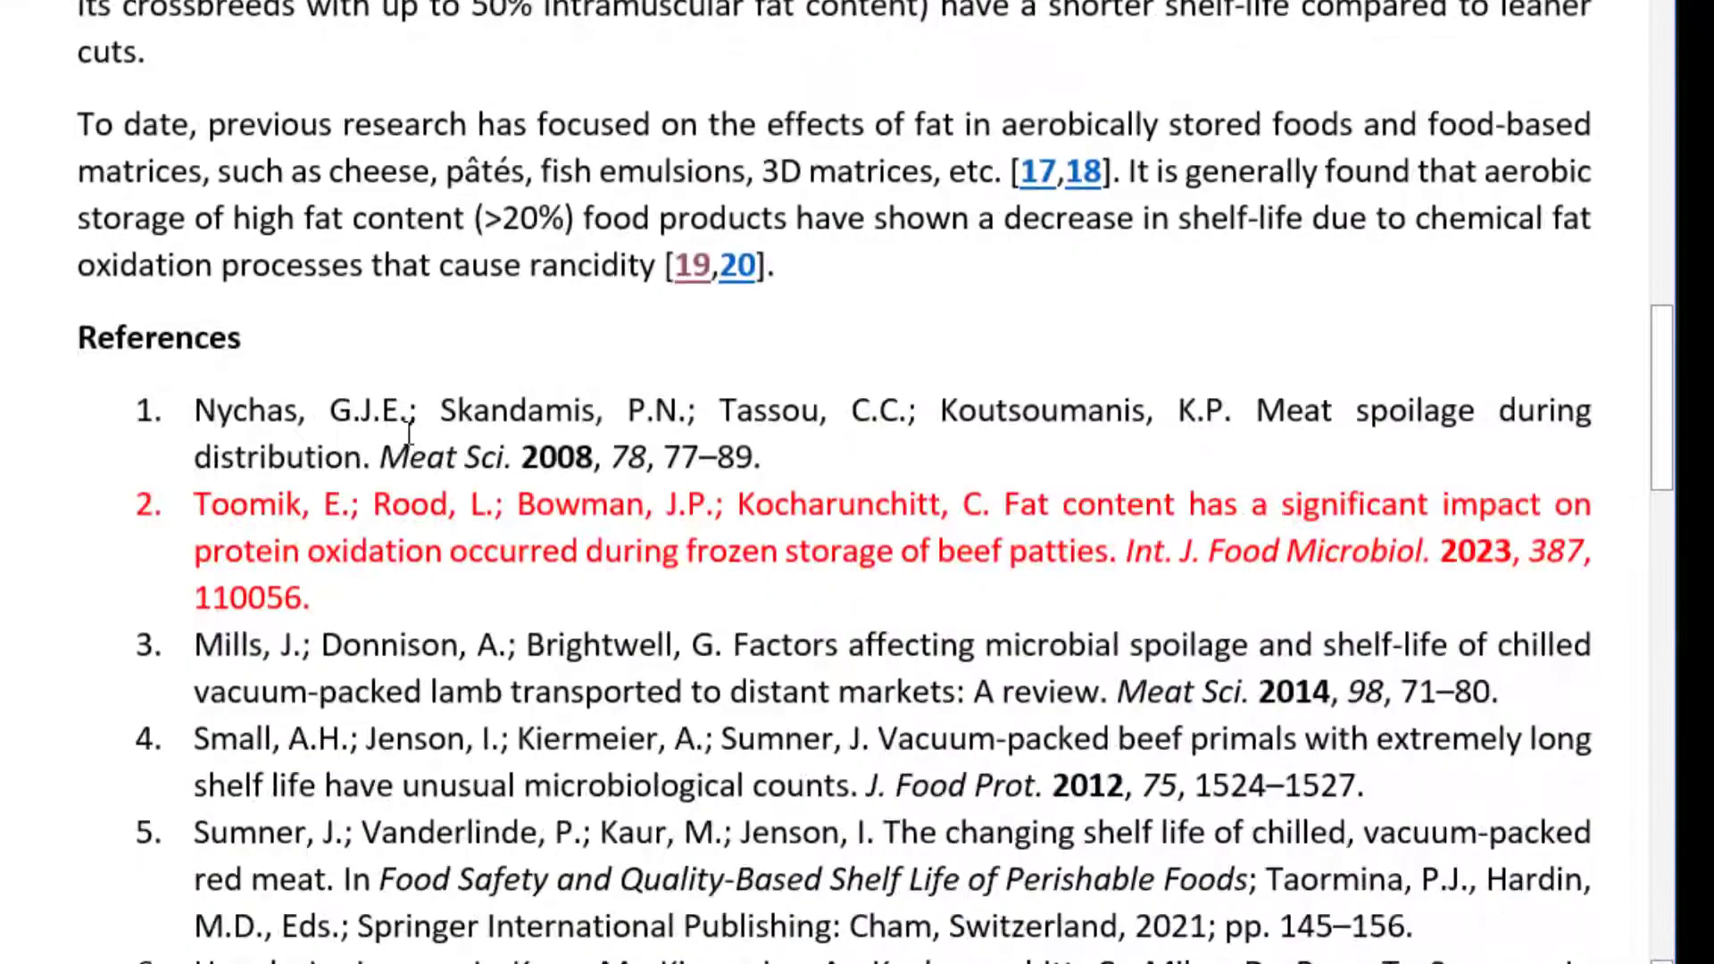
{"action": "left_click_drag", "start_coordinate": [194, 187], "coordinate": [1536, 235]}
{"action": "key", "text": "ctrl+c"}
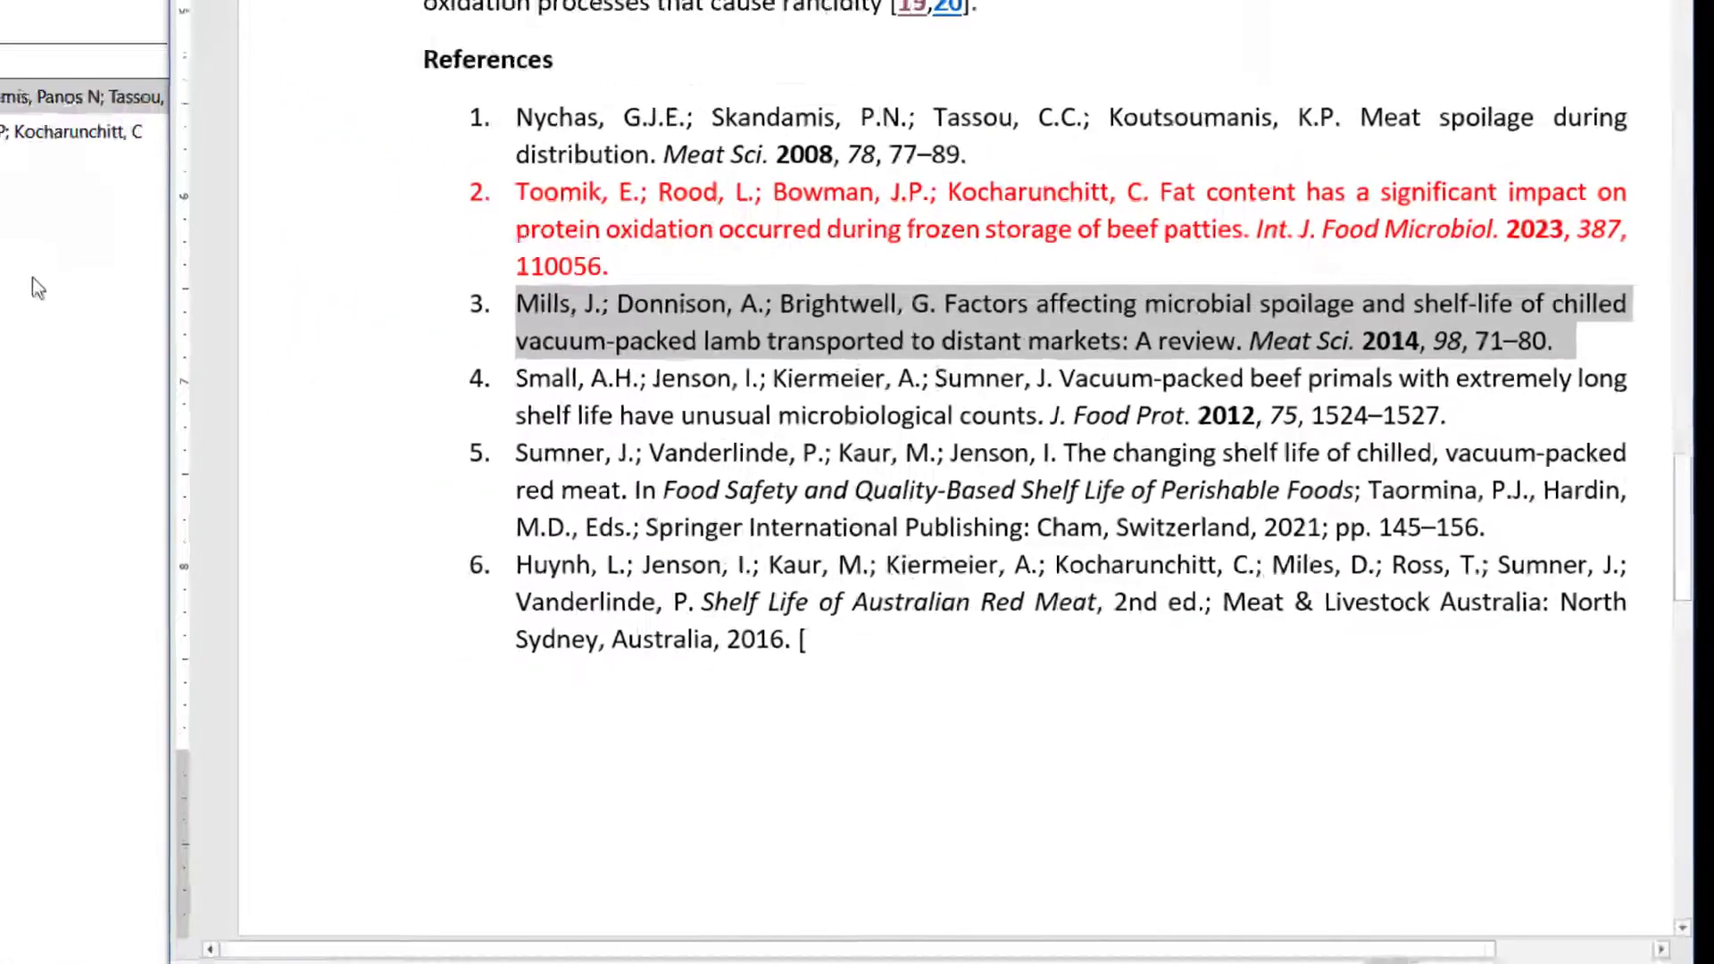
- Switch to Google Scholar in Chrome and search for the copied reference 3, replacing the previous query
{"action": "left_click", "coordinate": [32, 279]}
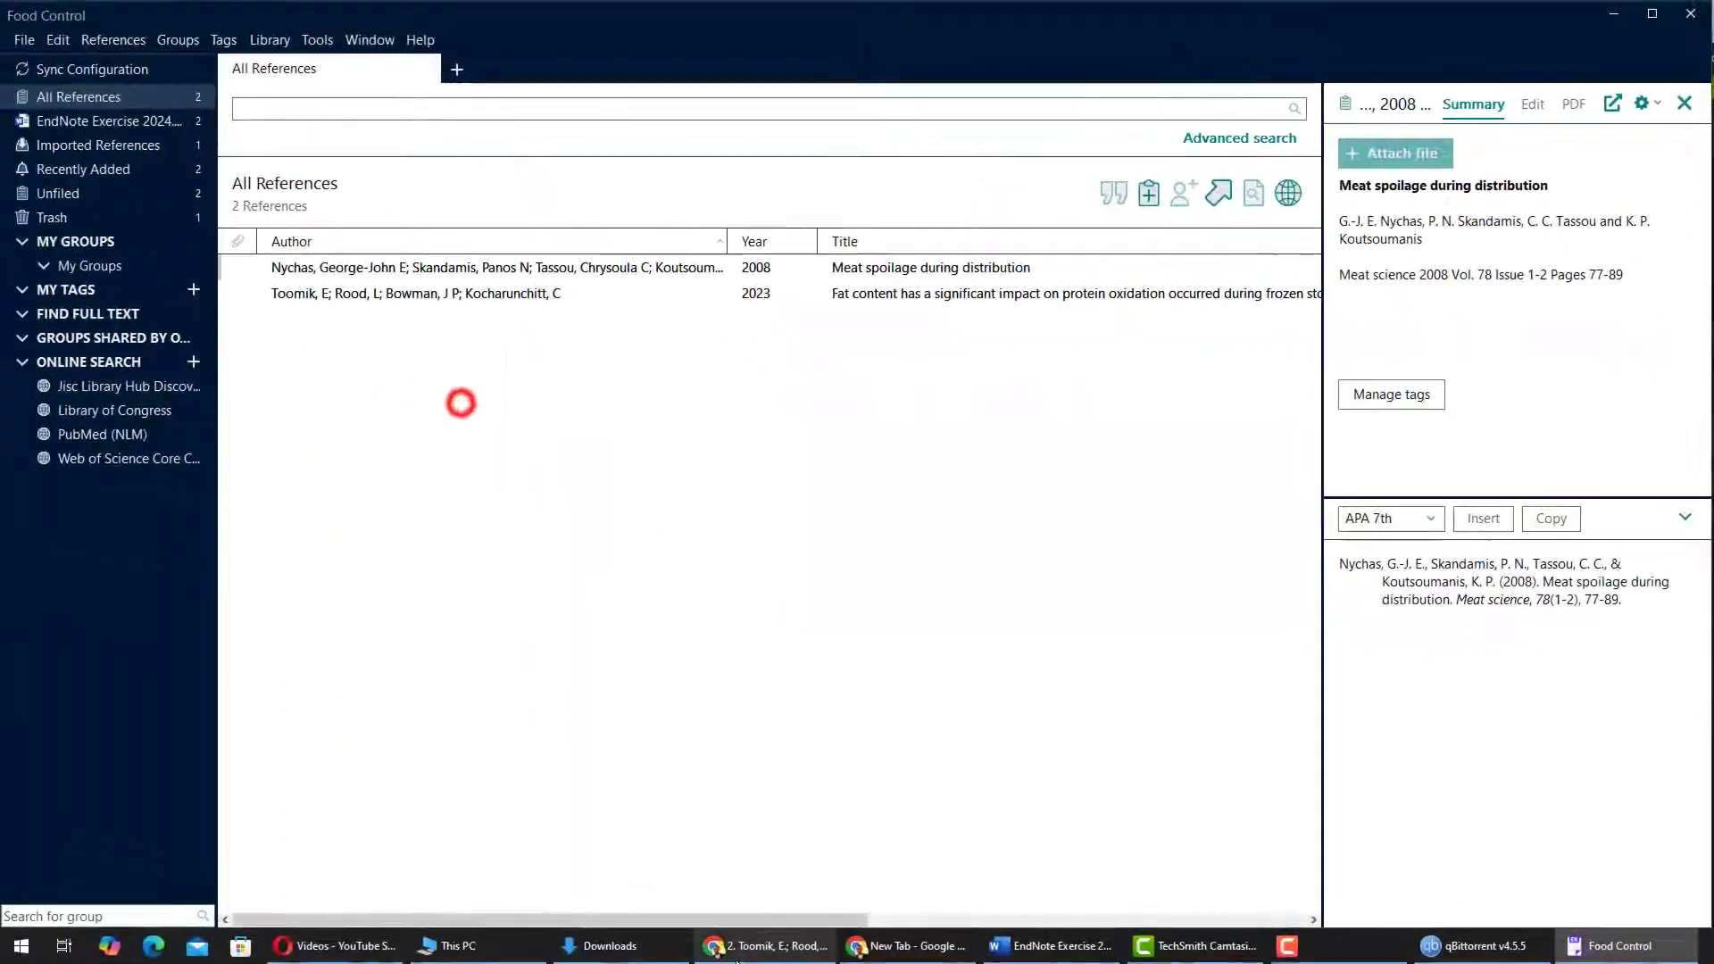
{"action": "left_click", "coordinate": [783, 944]}
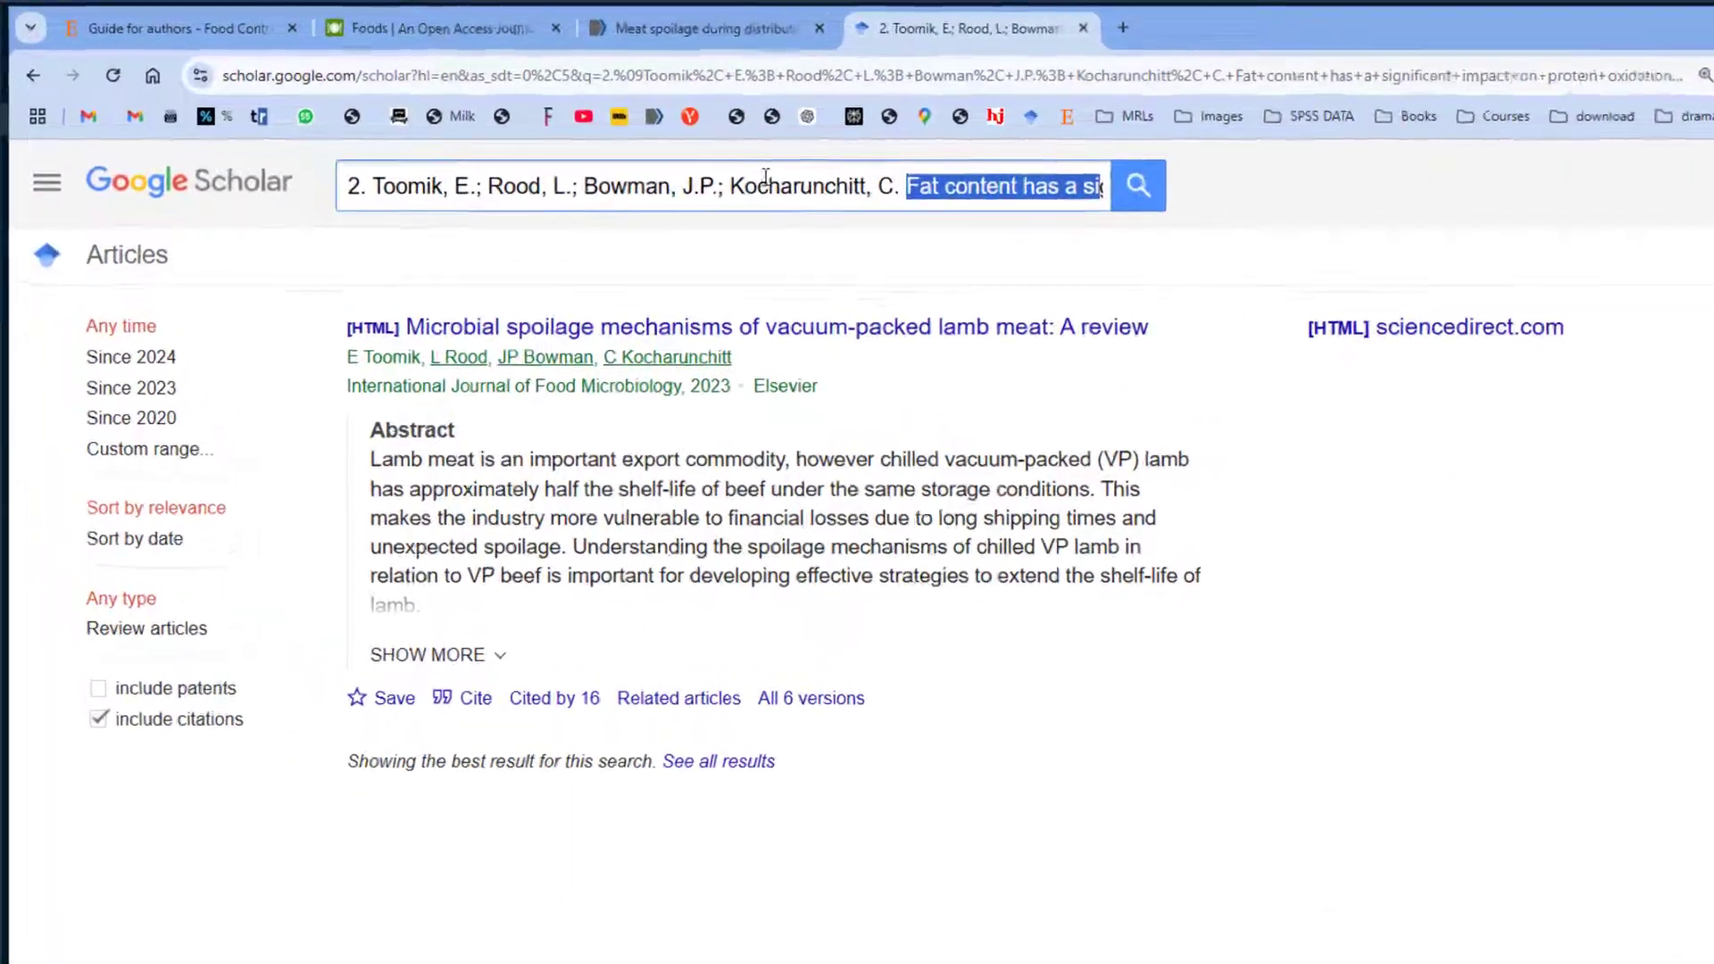
{"action": "triple_click", "coordinate": [756, 179]}
{"action": "key", "text": "ctrl+v"}
{"action": "left_click", "coordinate": [1386, 222]}
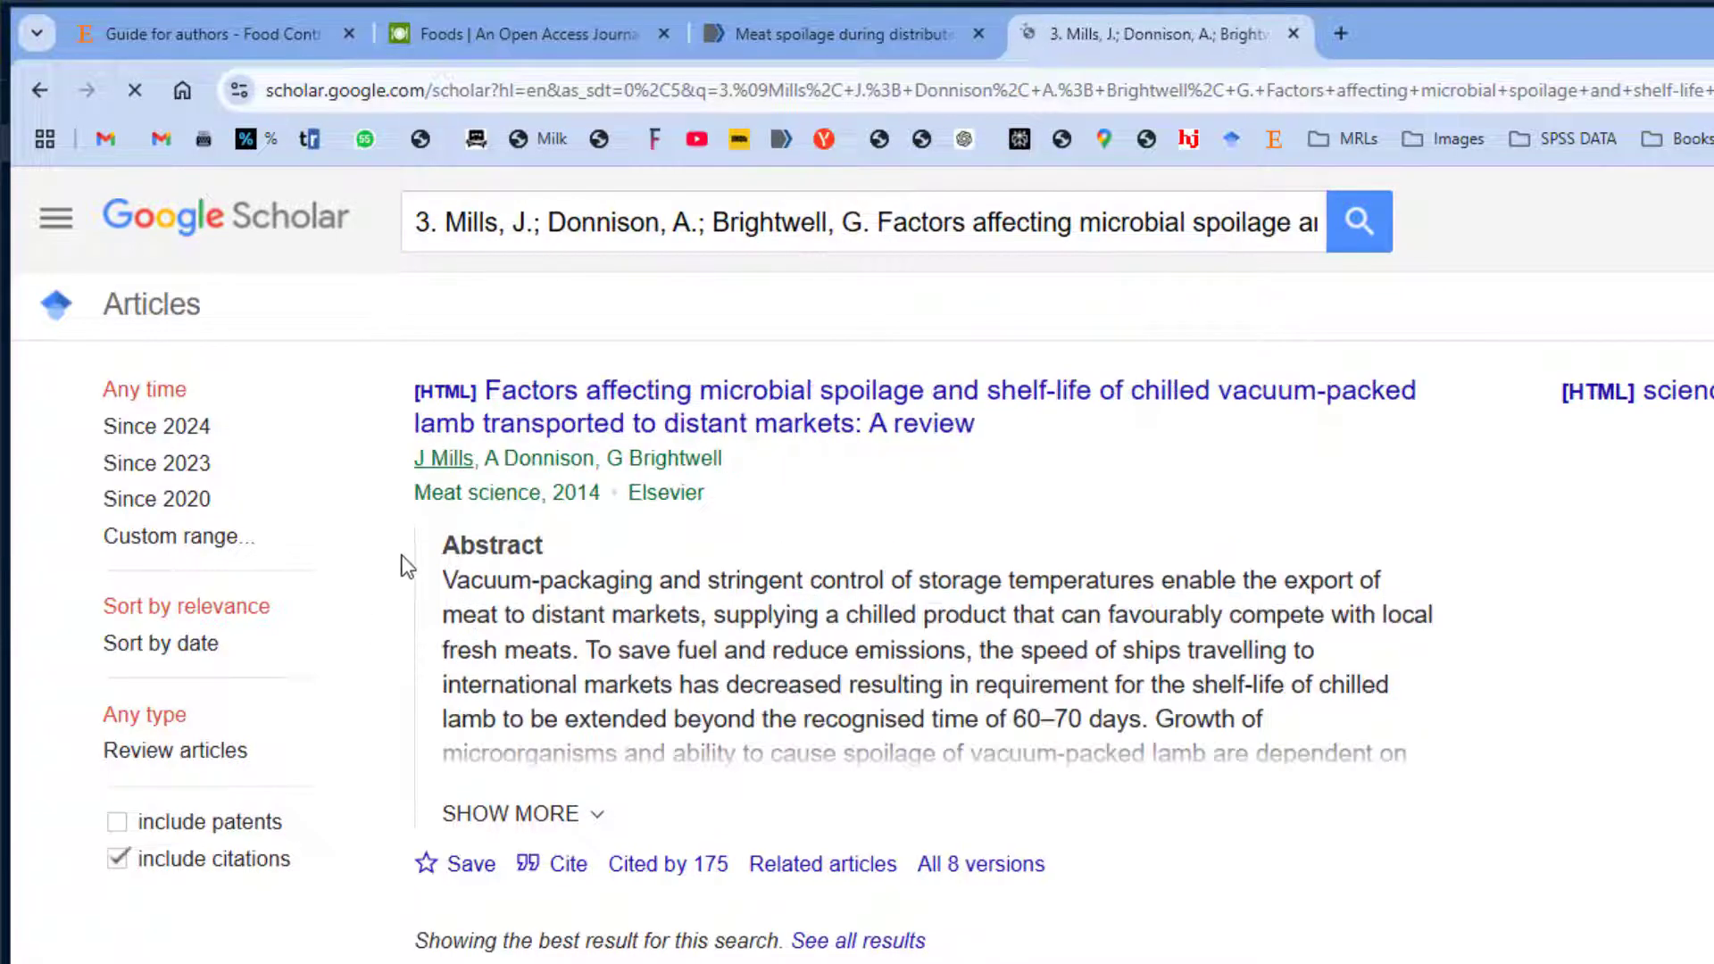
- Download the article's citation in EndNote format and open scholar (29).enw to import it into the EndNote library
{"action": "left_click", "coordinate": [567, 864]}
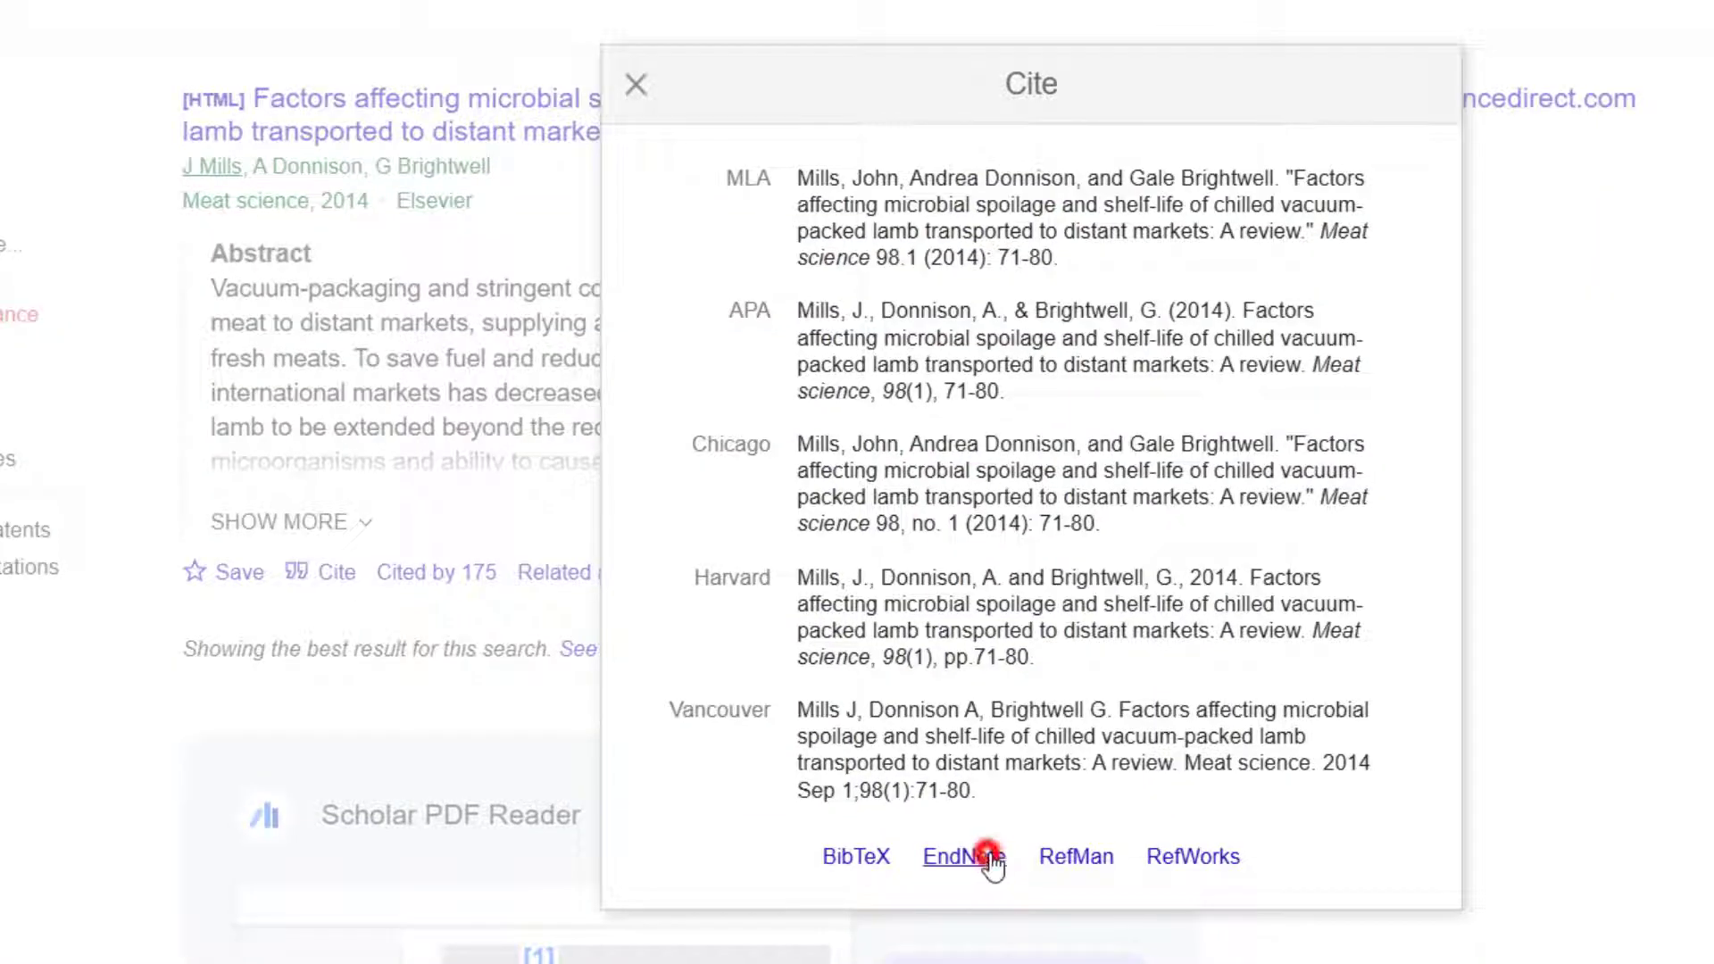
{"action": "left_click", "coordinate": [964, 856]}
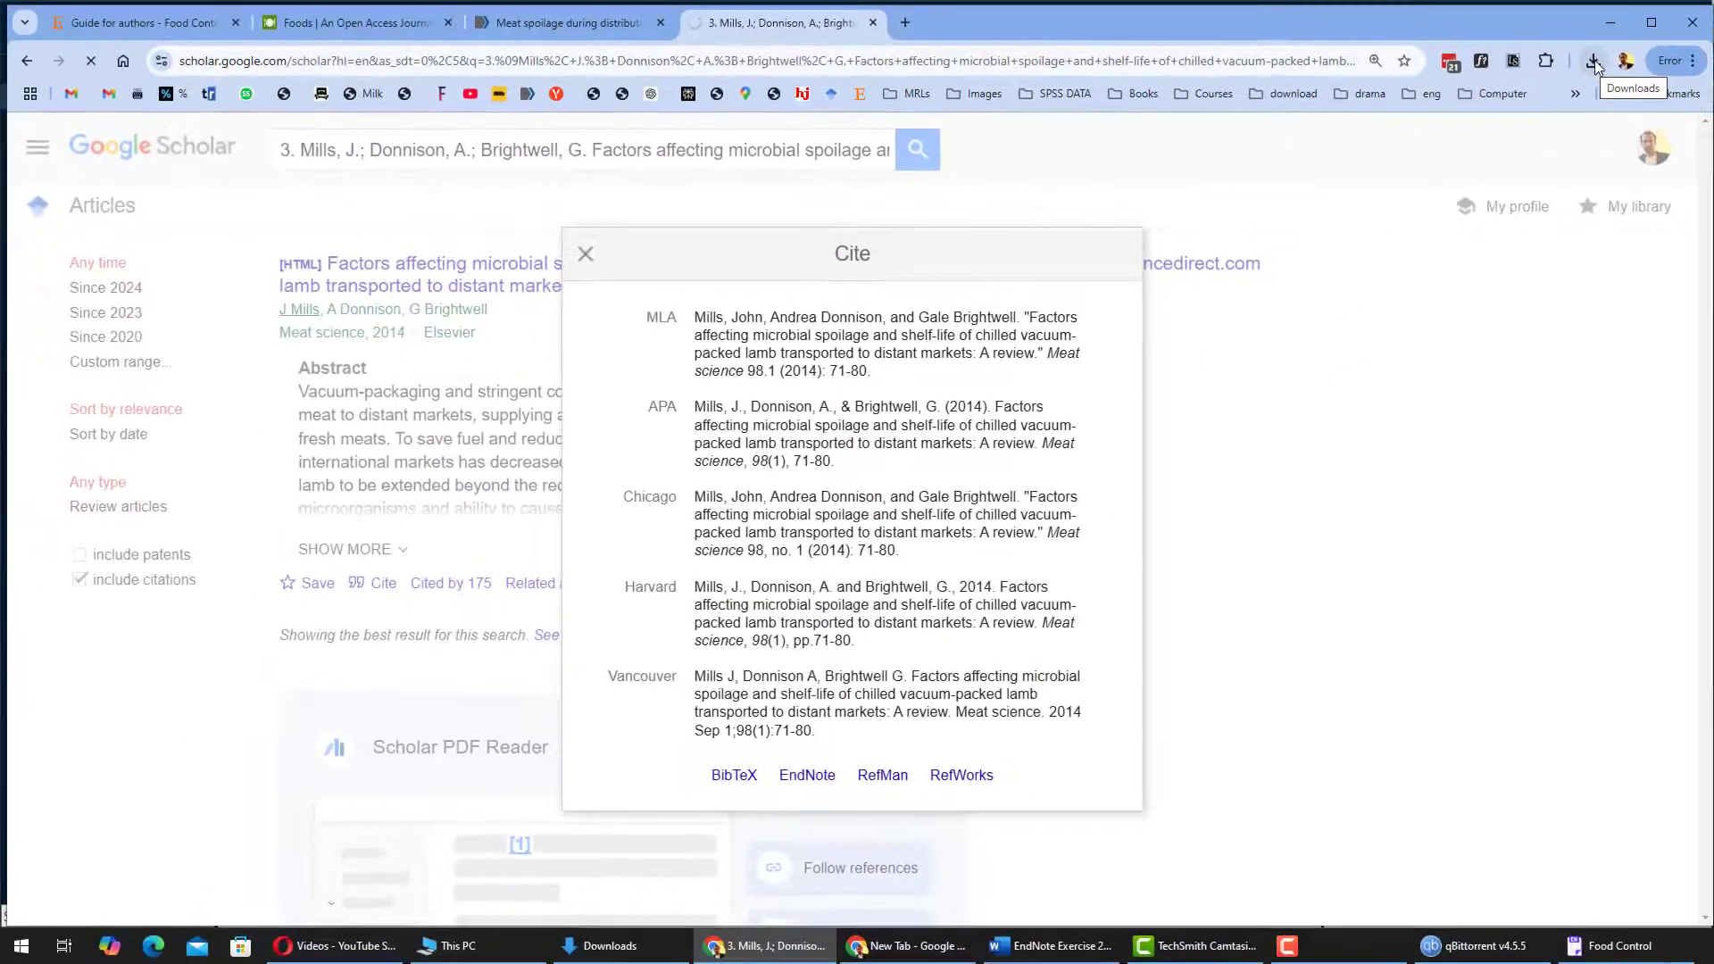
{"action": "left_click", "coordinate": [1593, 60]}
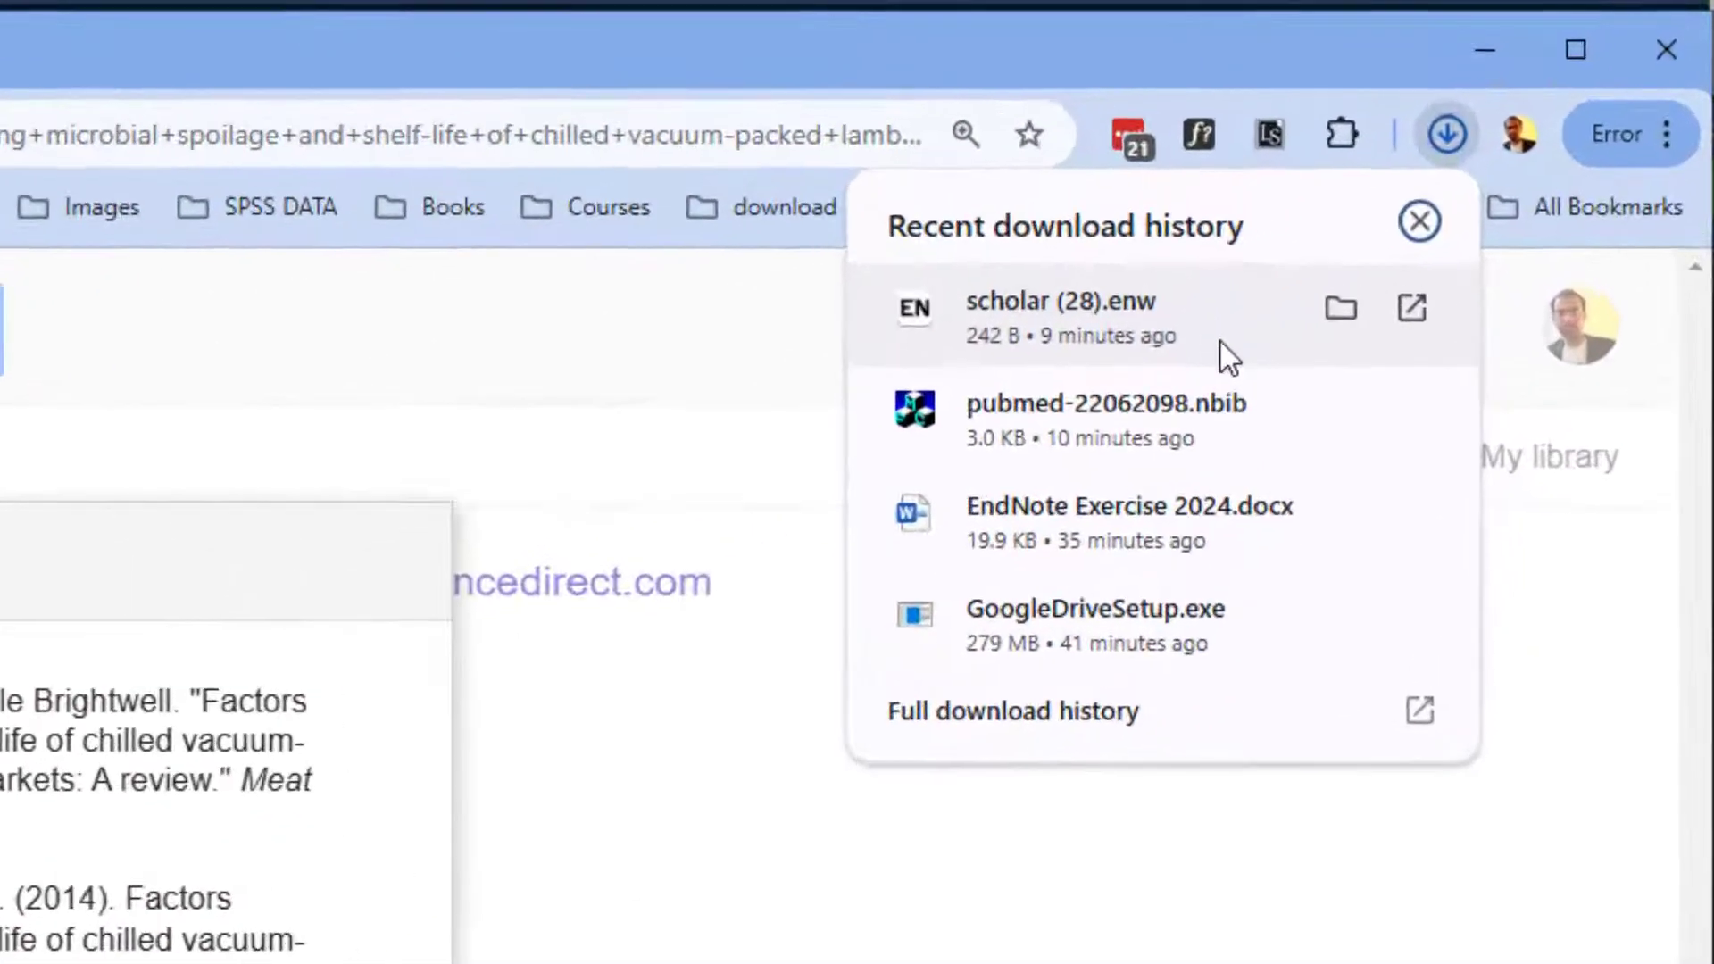
{"action": "left_click", "coordinate": [1441, 130]}
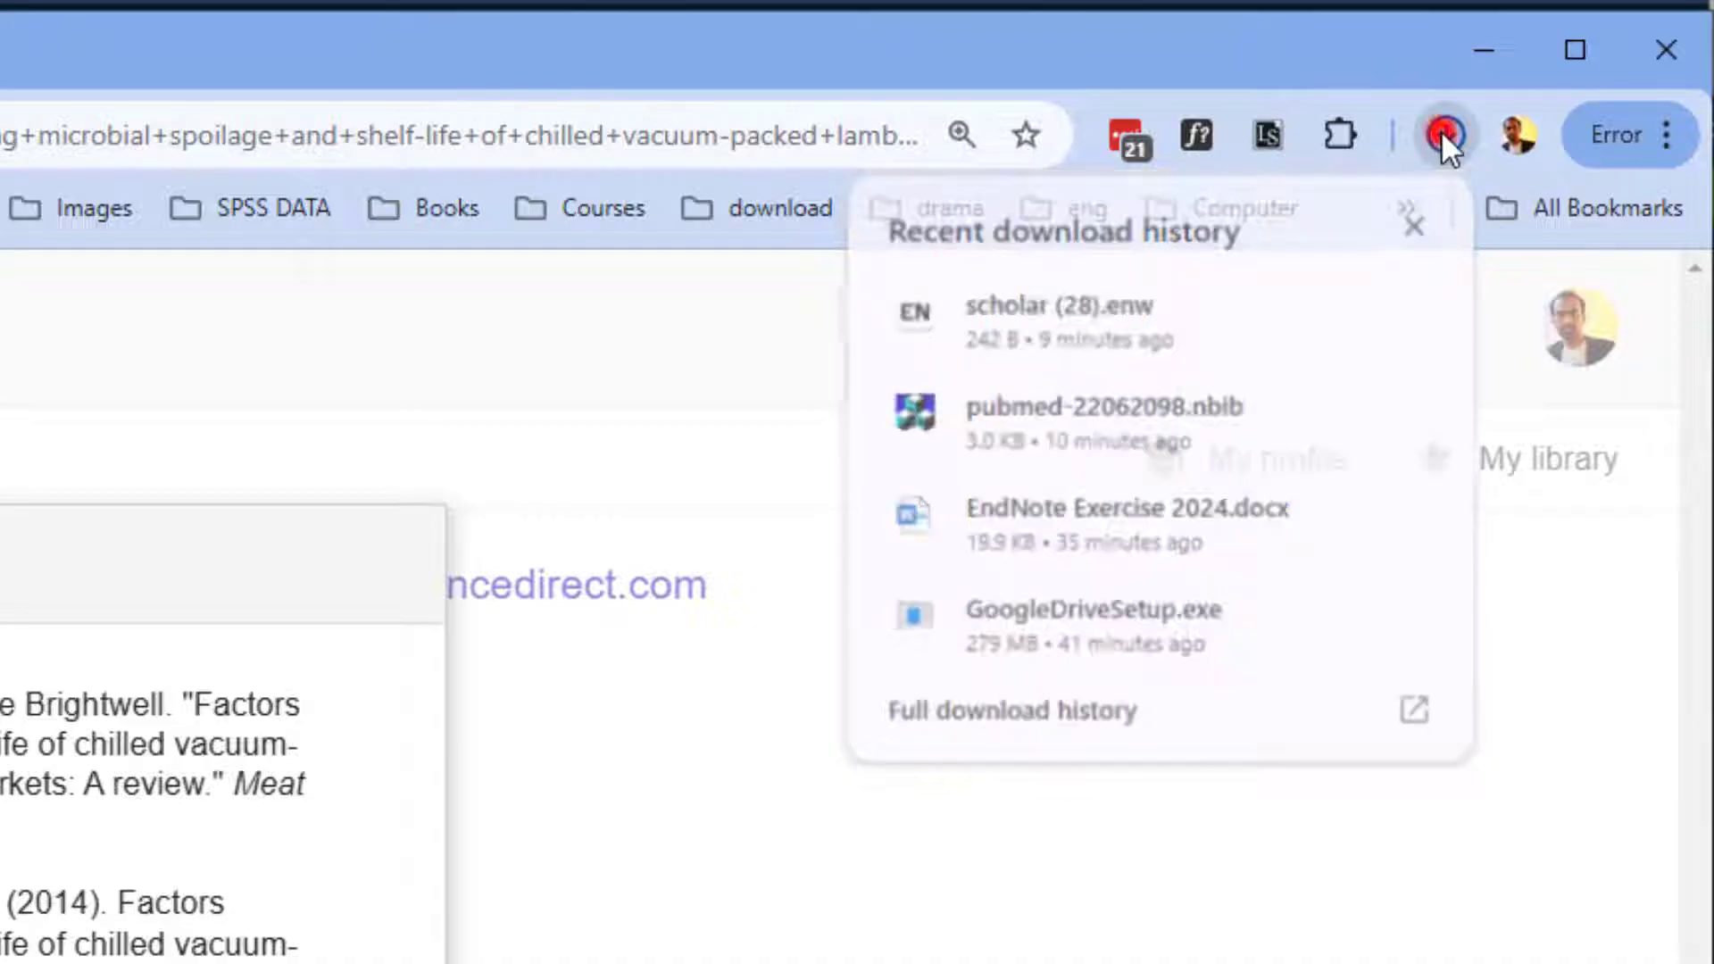
{"action": "left_click", "coordinate": [1441, 130]}
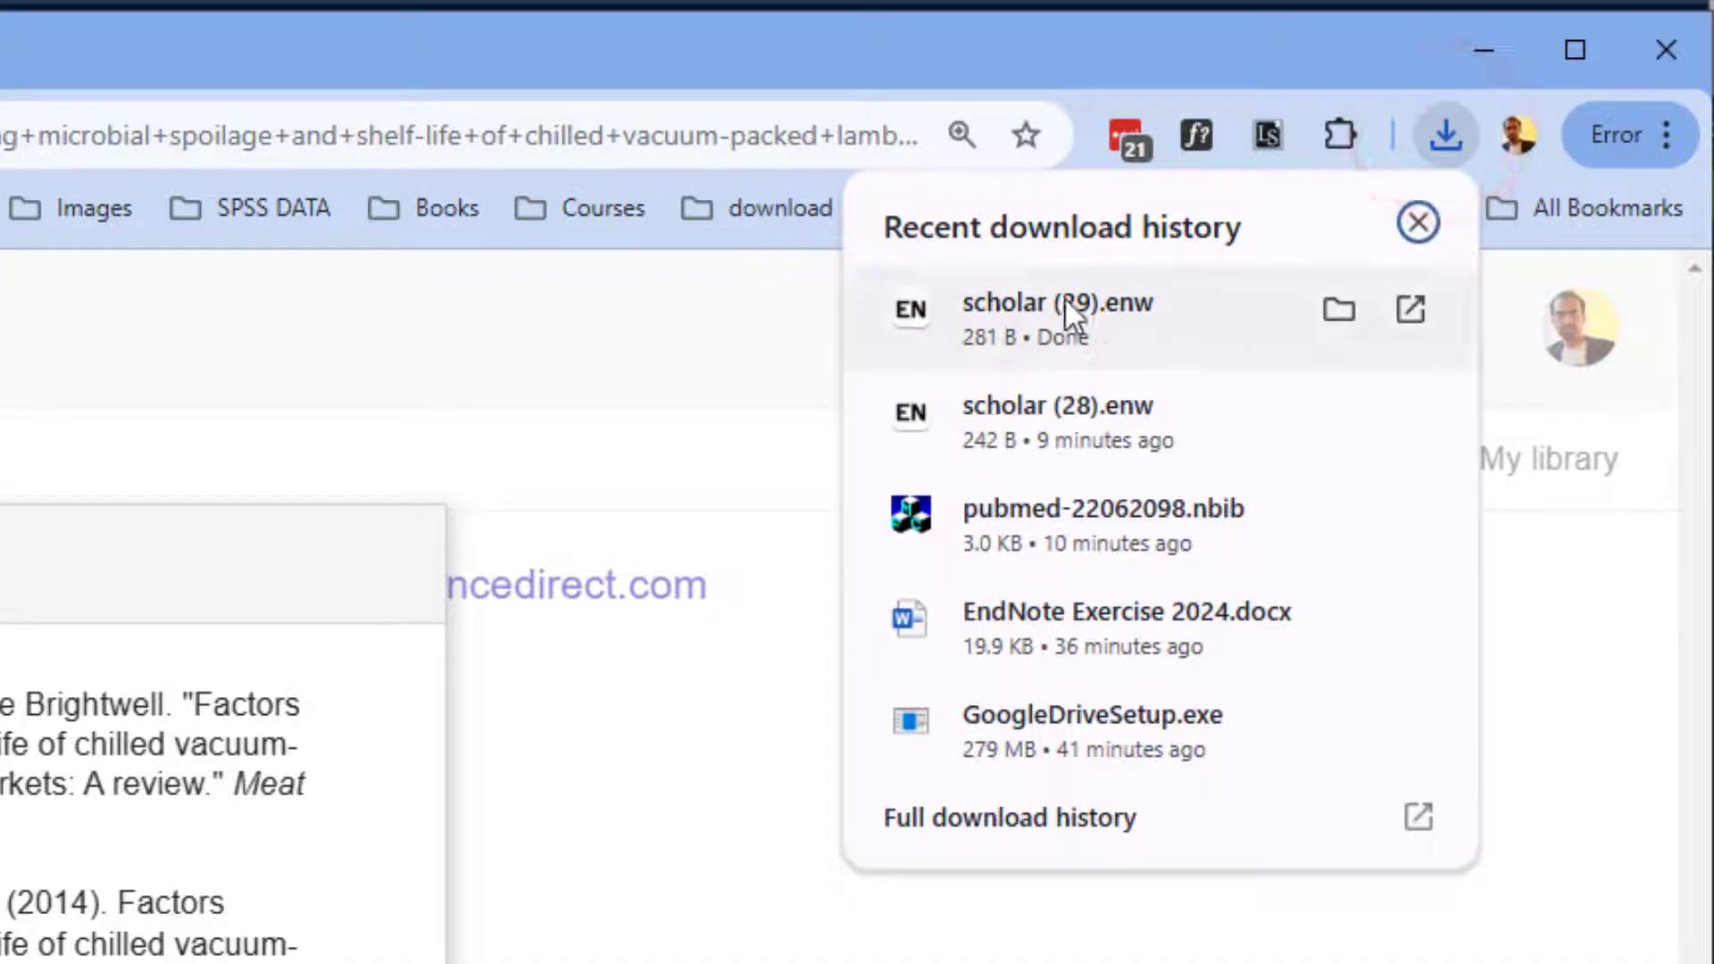
{"action": "left_click", "coordinate": [1071, 312]}
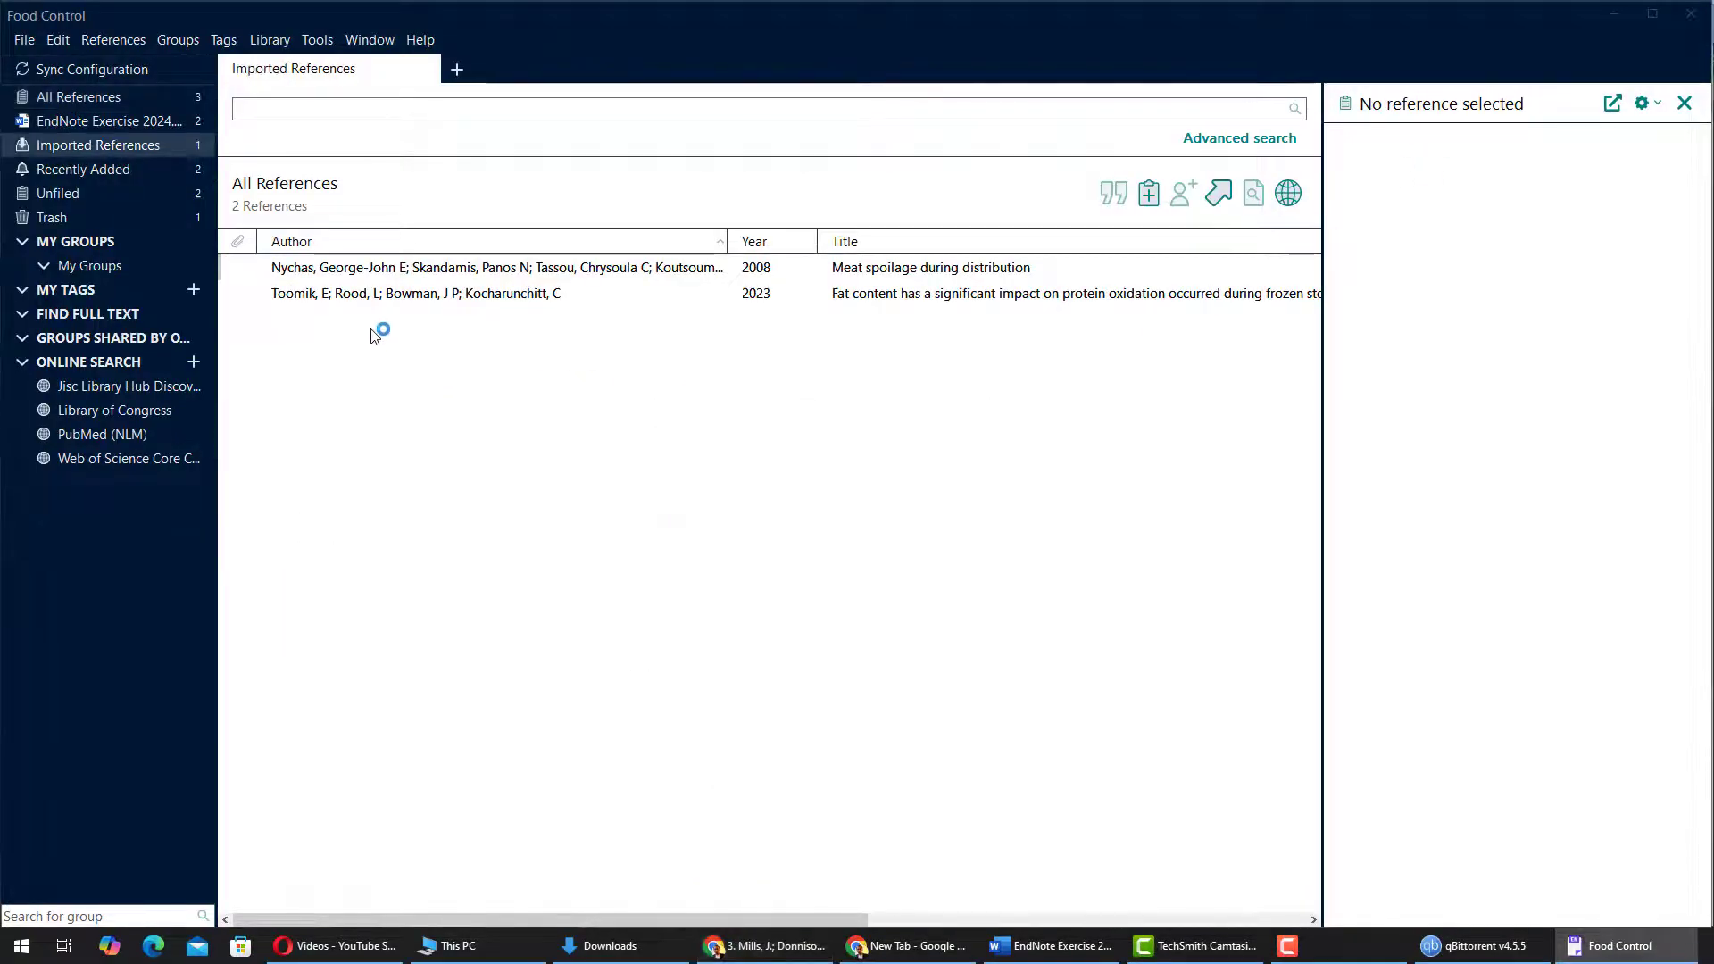
- Check the references grouped under EndNote Exercise 2024.docx, All References and Recently Added, and return to All References
{"action": "left_click", "coordinate": [119, 118]}
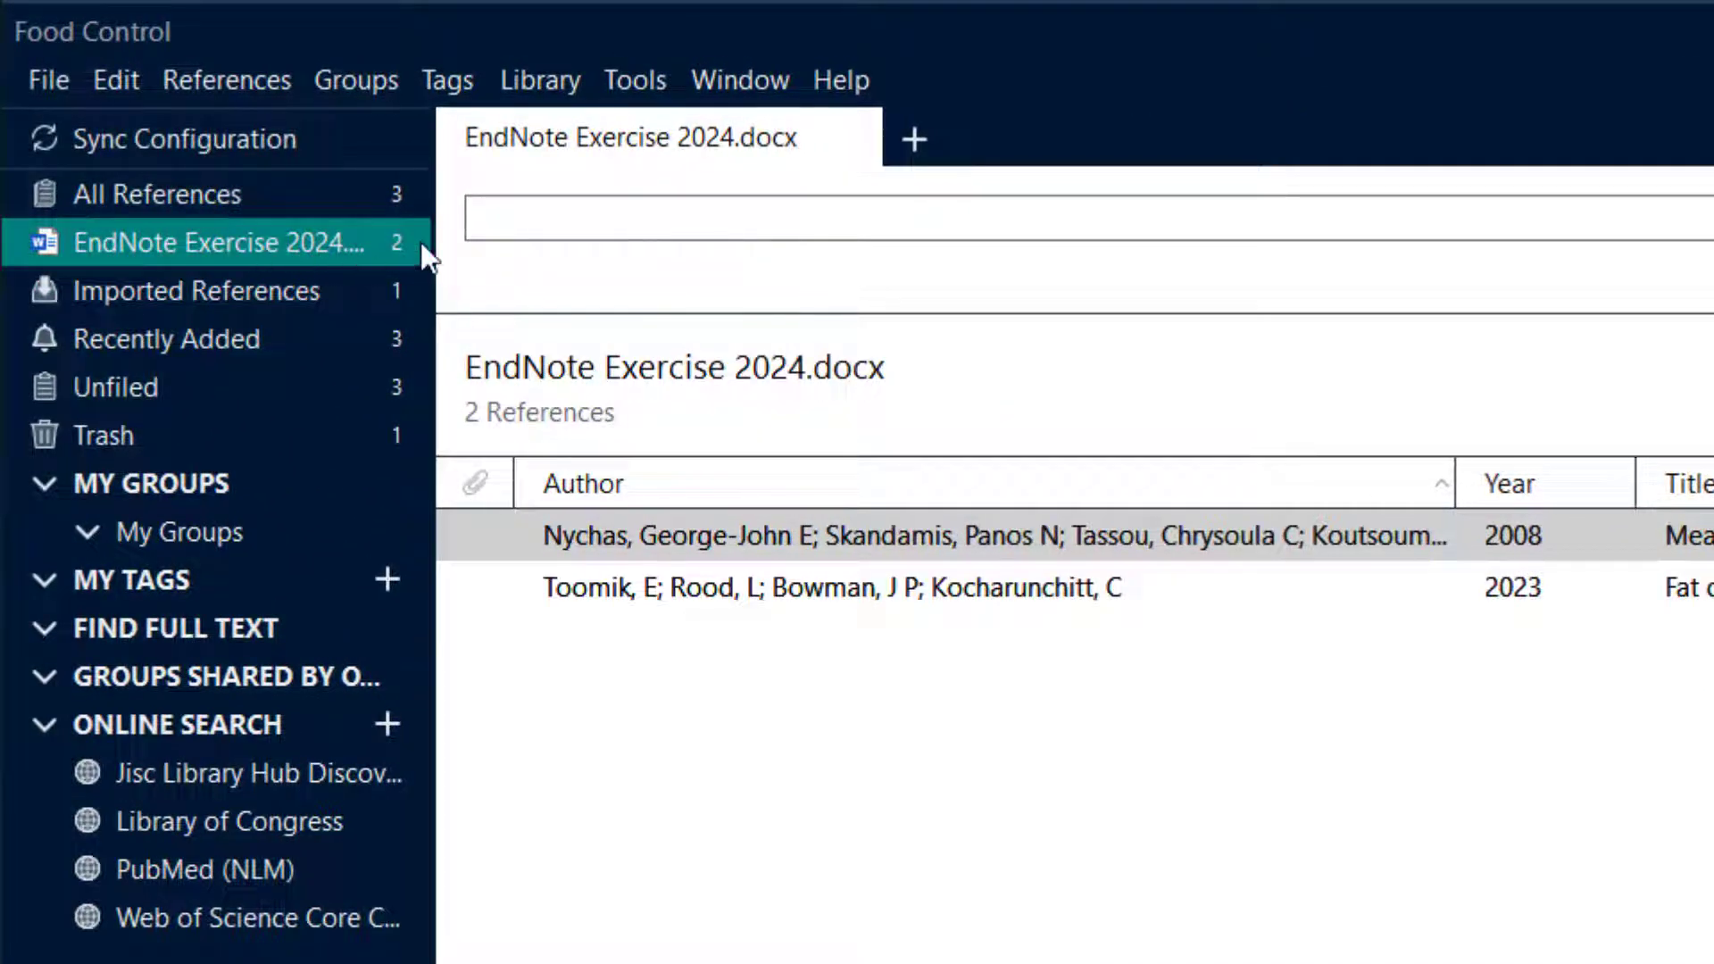
{"action": "left_click", "coordinate": [236, 191]}
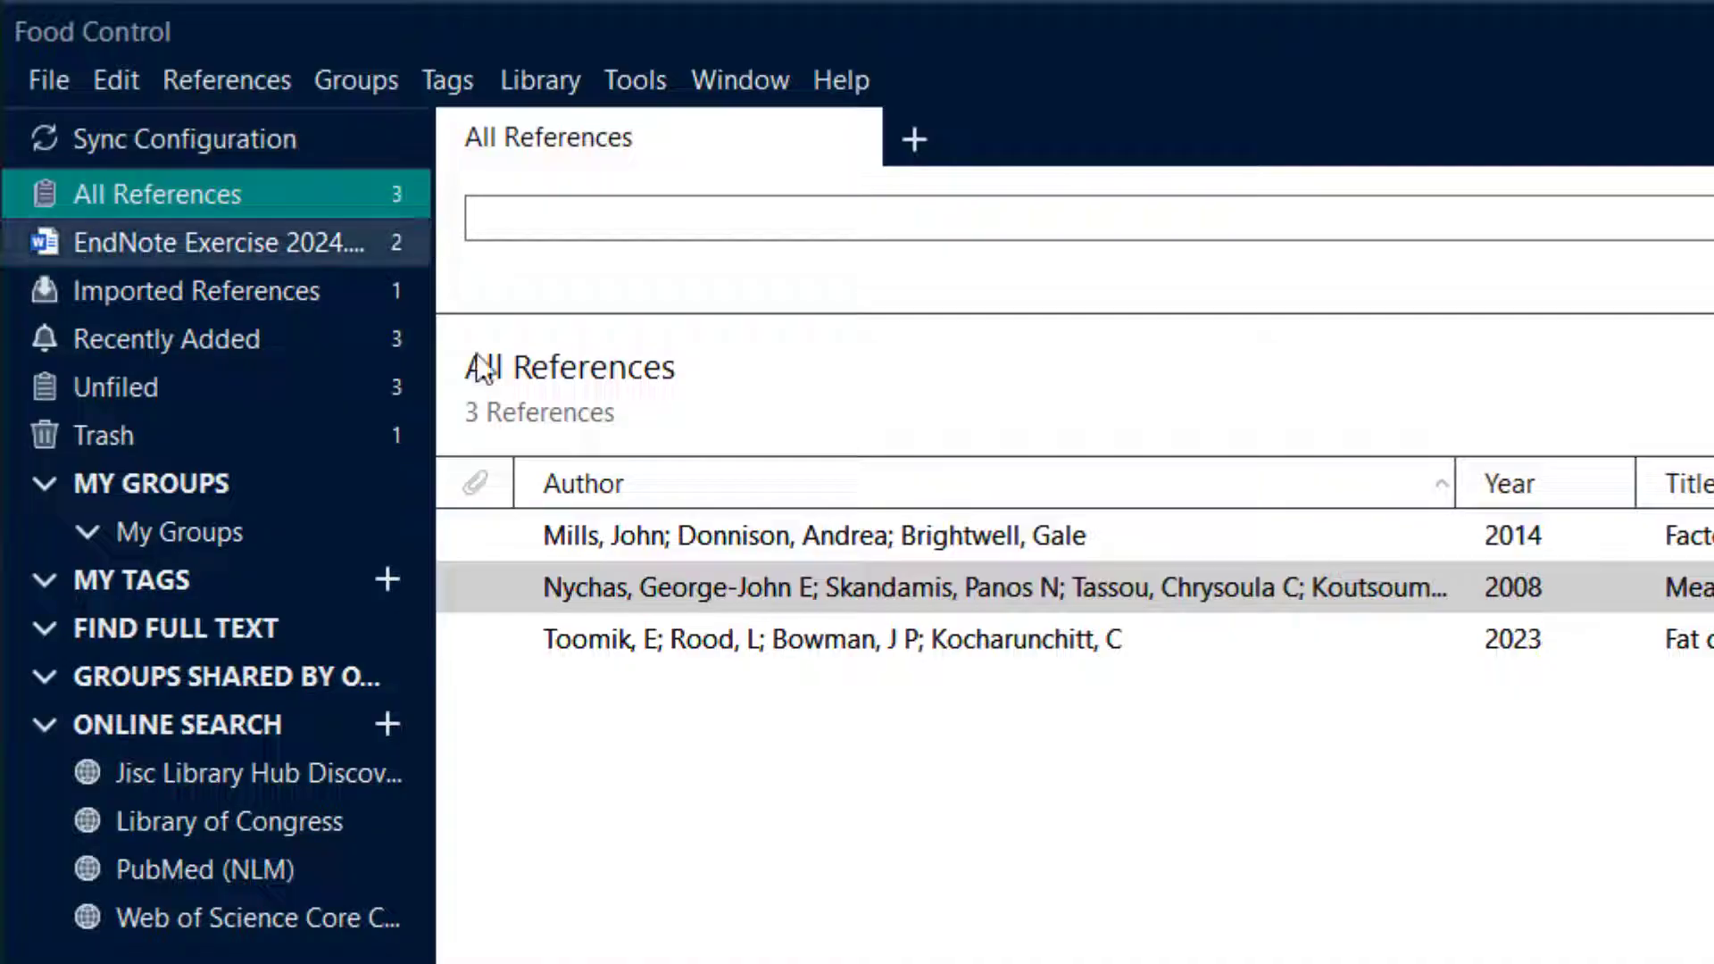
{"action": "left_click", "coordinate": [186, 337]}
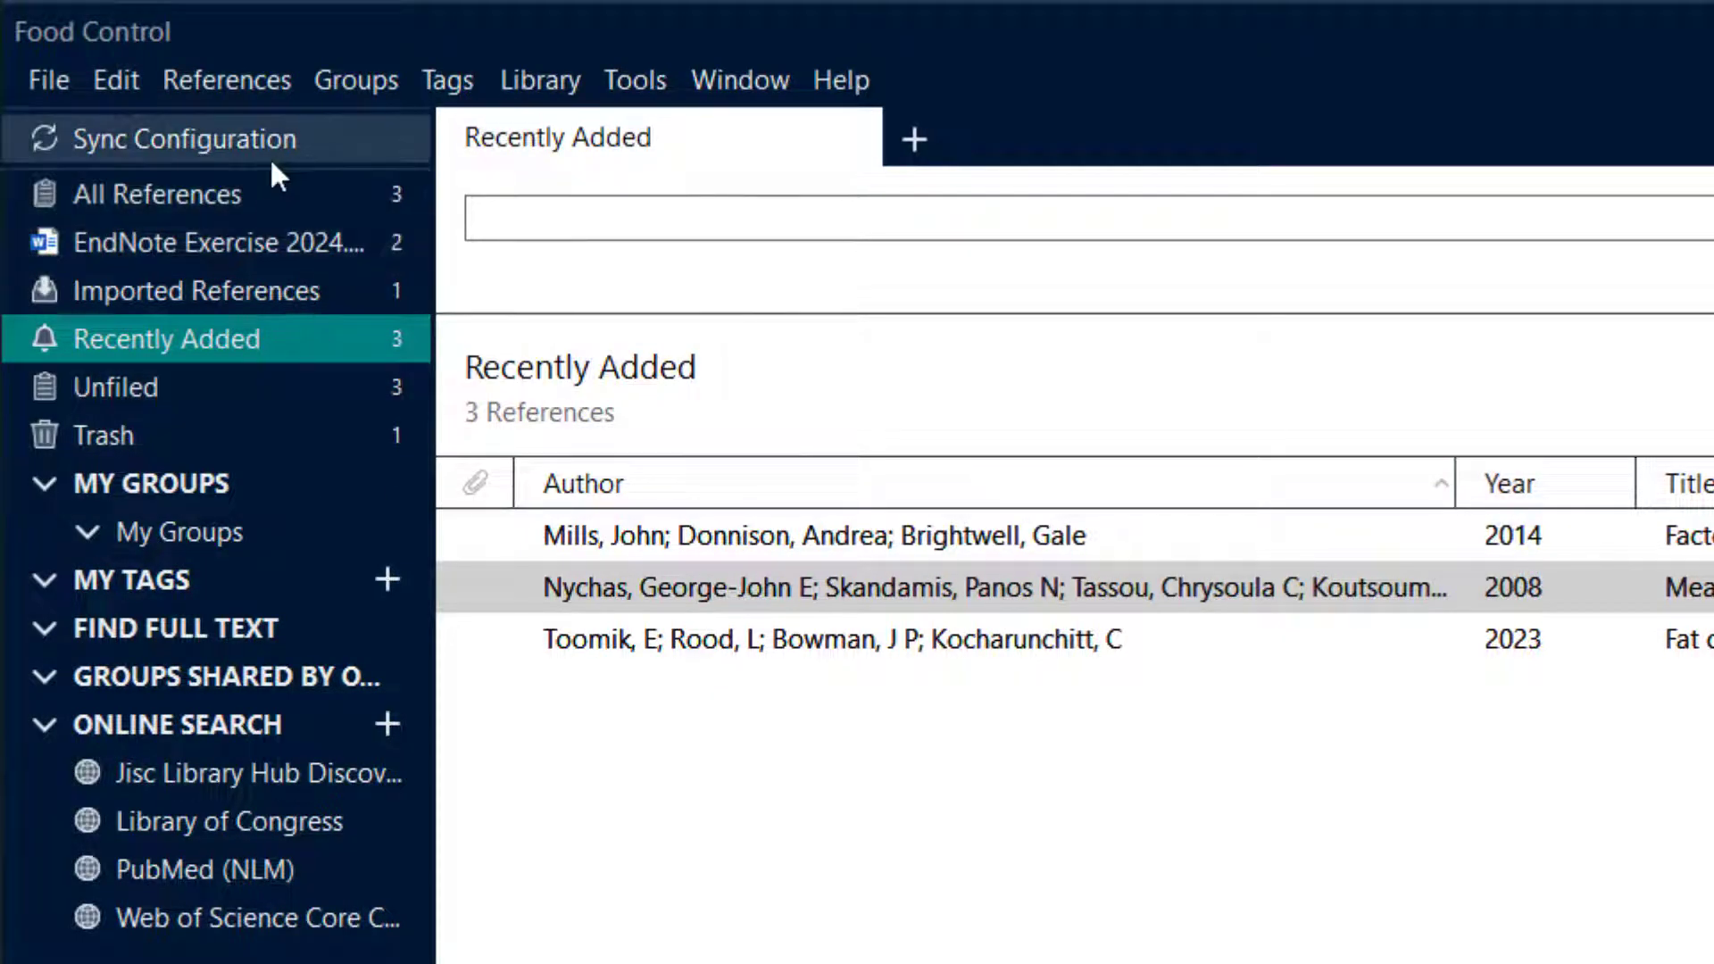
{"action": "left_click", "coordinate": [252, 194]}
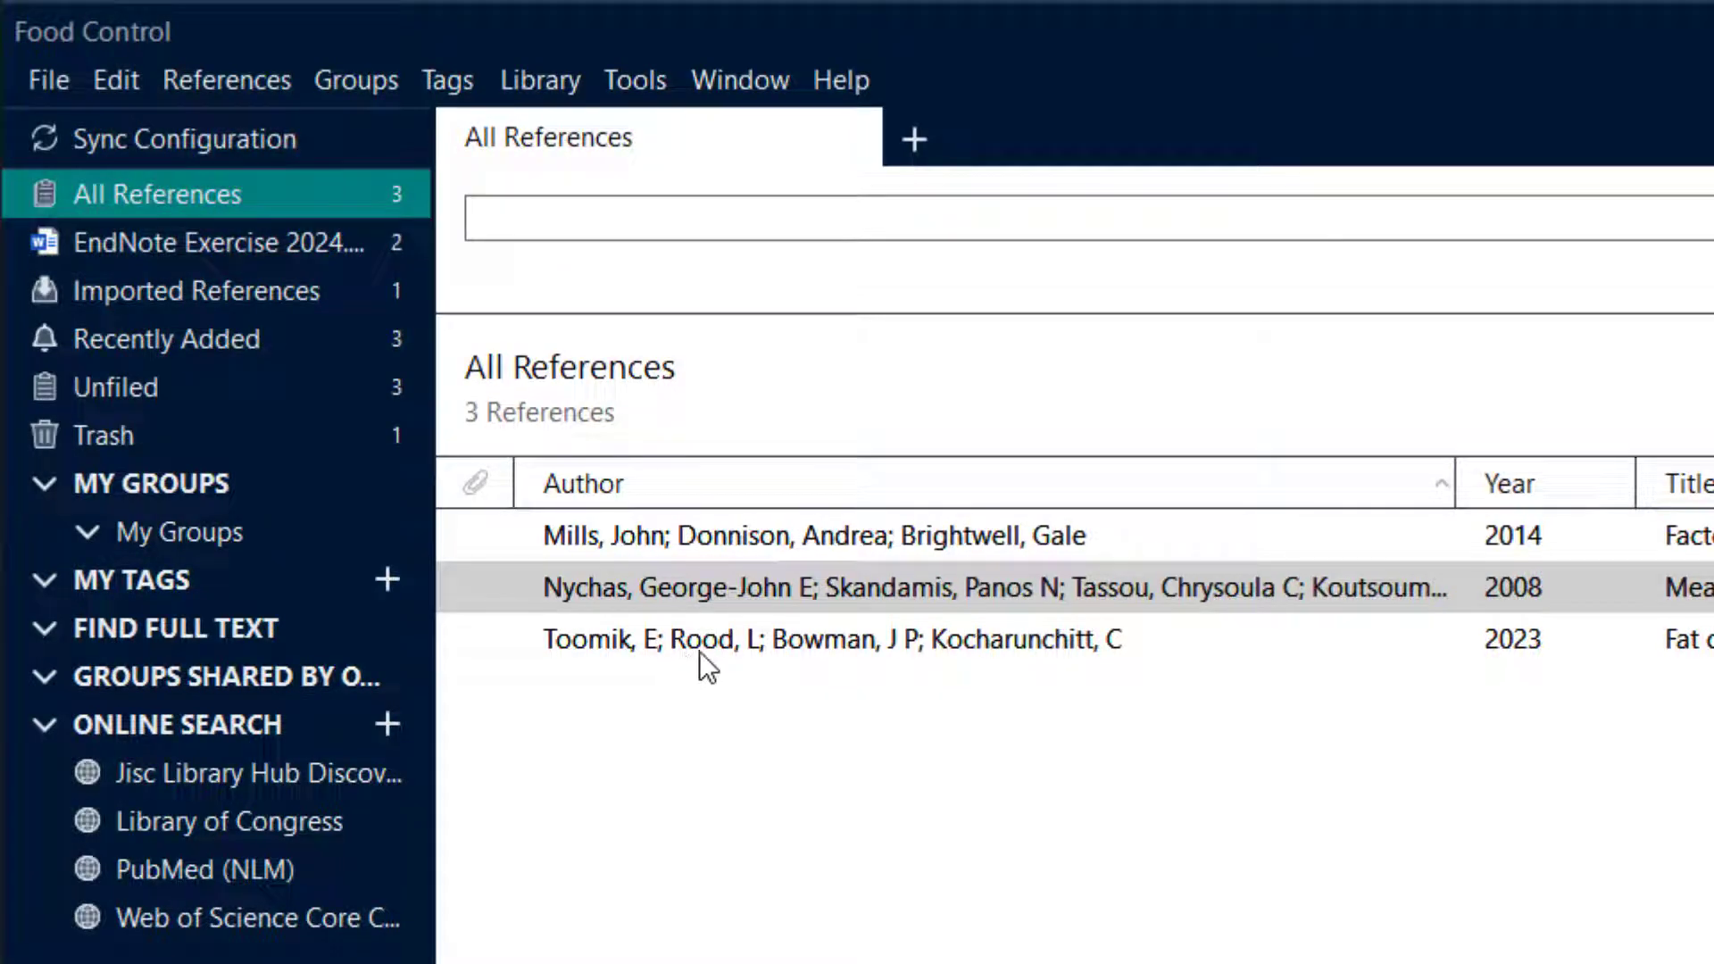
- Insert the 2014 "Factors affecting microbial spoilage" reference into the existing 2023 citation before [2] in the Introduction in Word
{"action": "left_click", "coordinate": [710, 538]}
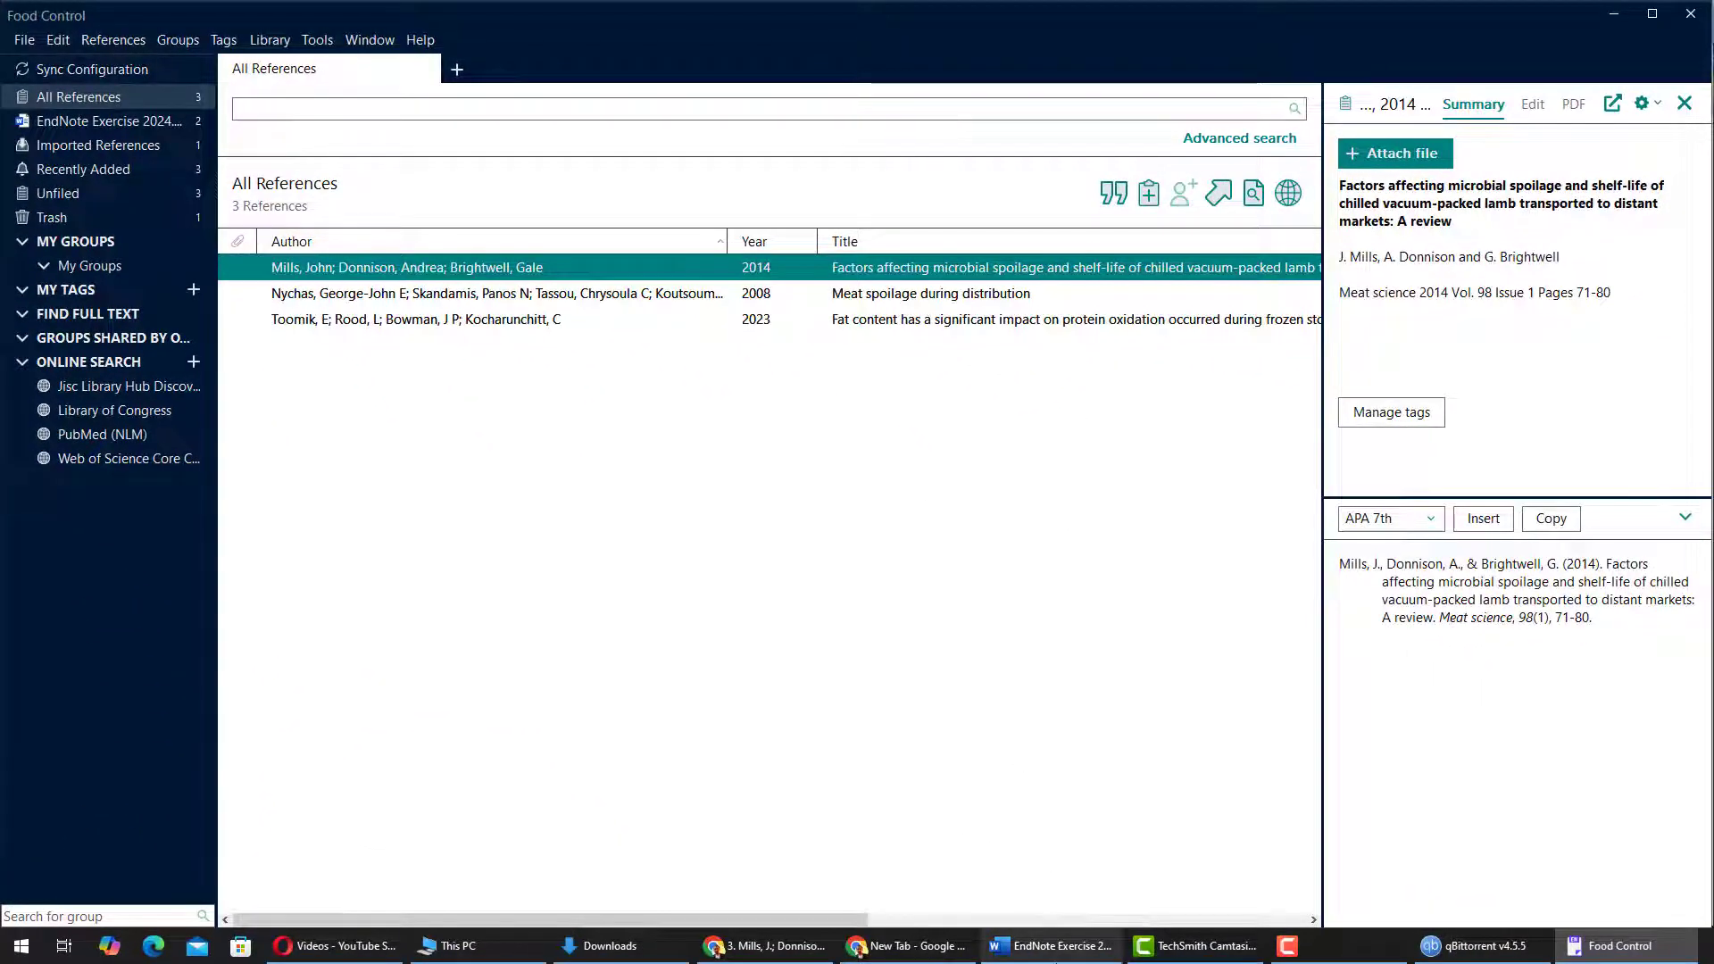
{"action": "left_click", "coordinate": [1050, 946]}
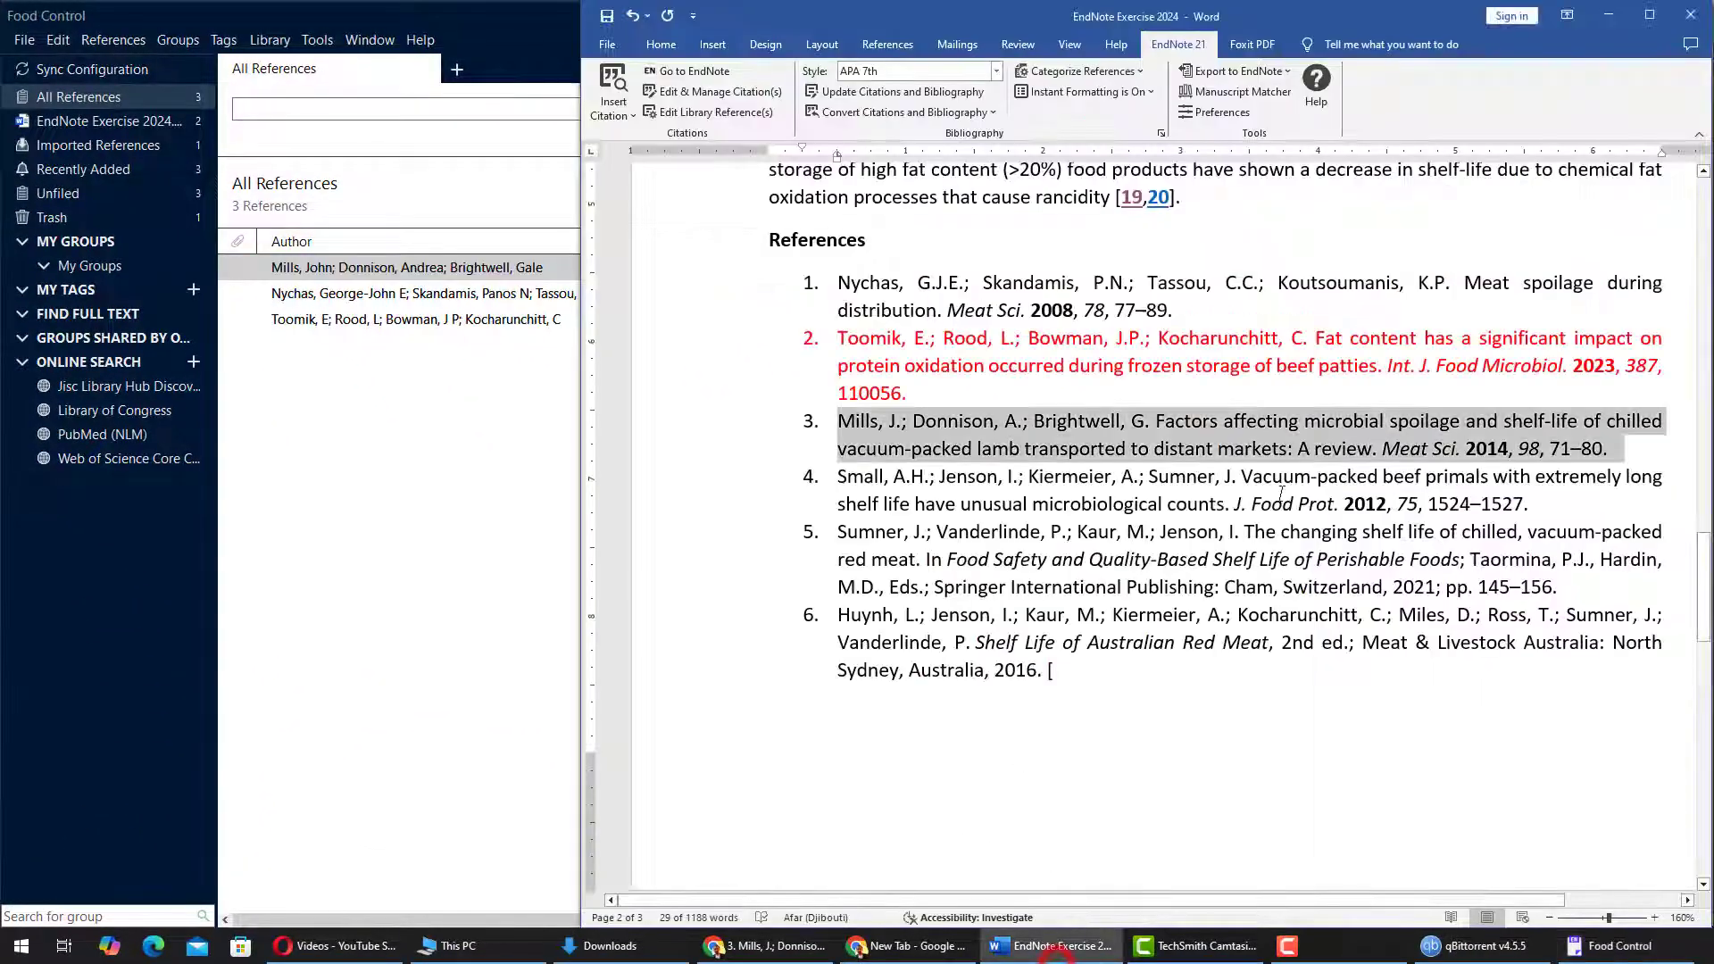
{"action": "scroll", "coordinate": [1277, 451], "scroll_direction": "up", "scroll_amount": 5}
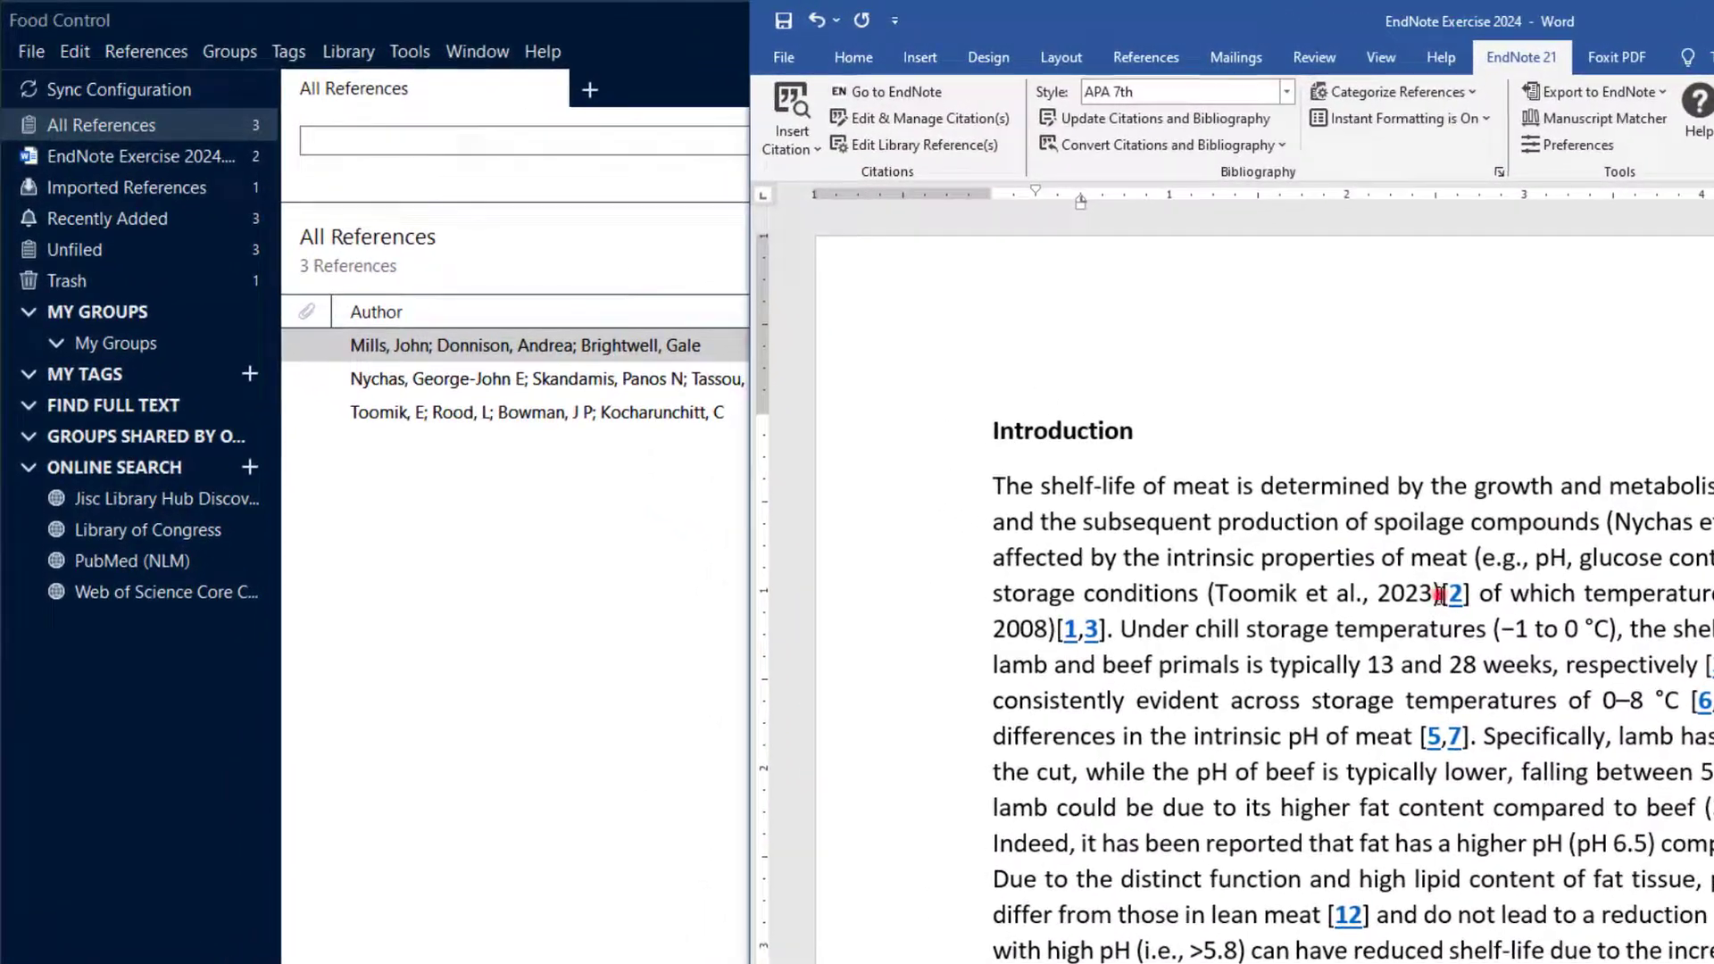
{"action": "left_click", "coordinate": [1116, 460]}
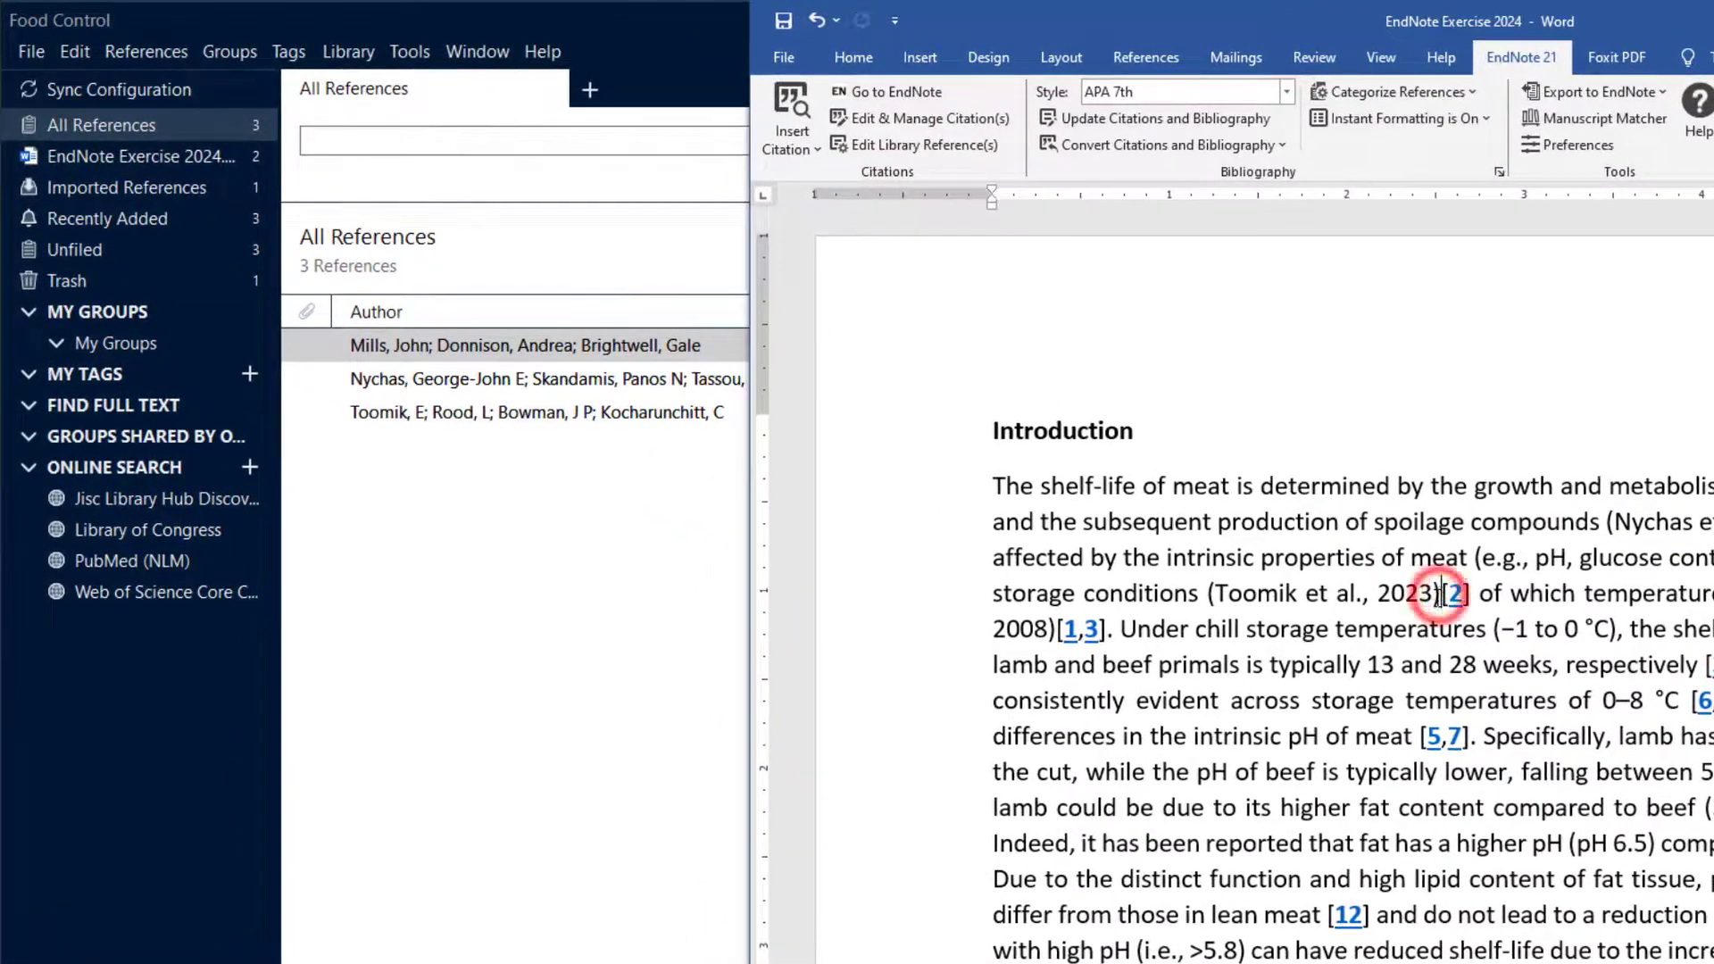
{"action": "left_click", "coordinate": [1434, 596]}
{"action": "left_click", "coordinate": [1364, 592]}
{"action": "left_click", "coordinate": [1316, 637]}
{"action": "left_click", "coordinate": [1314, 595]}
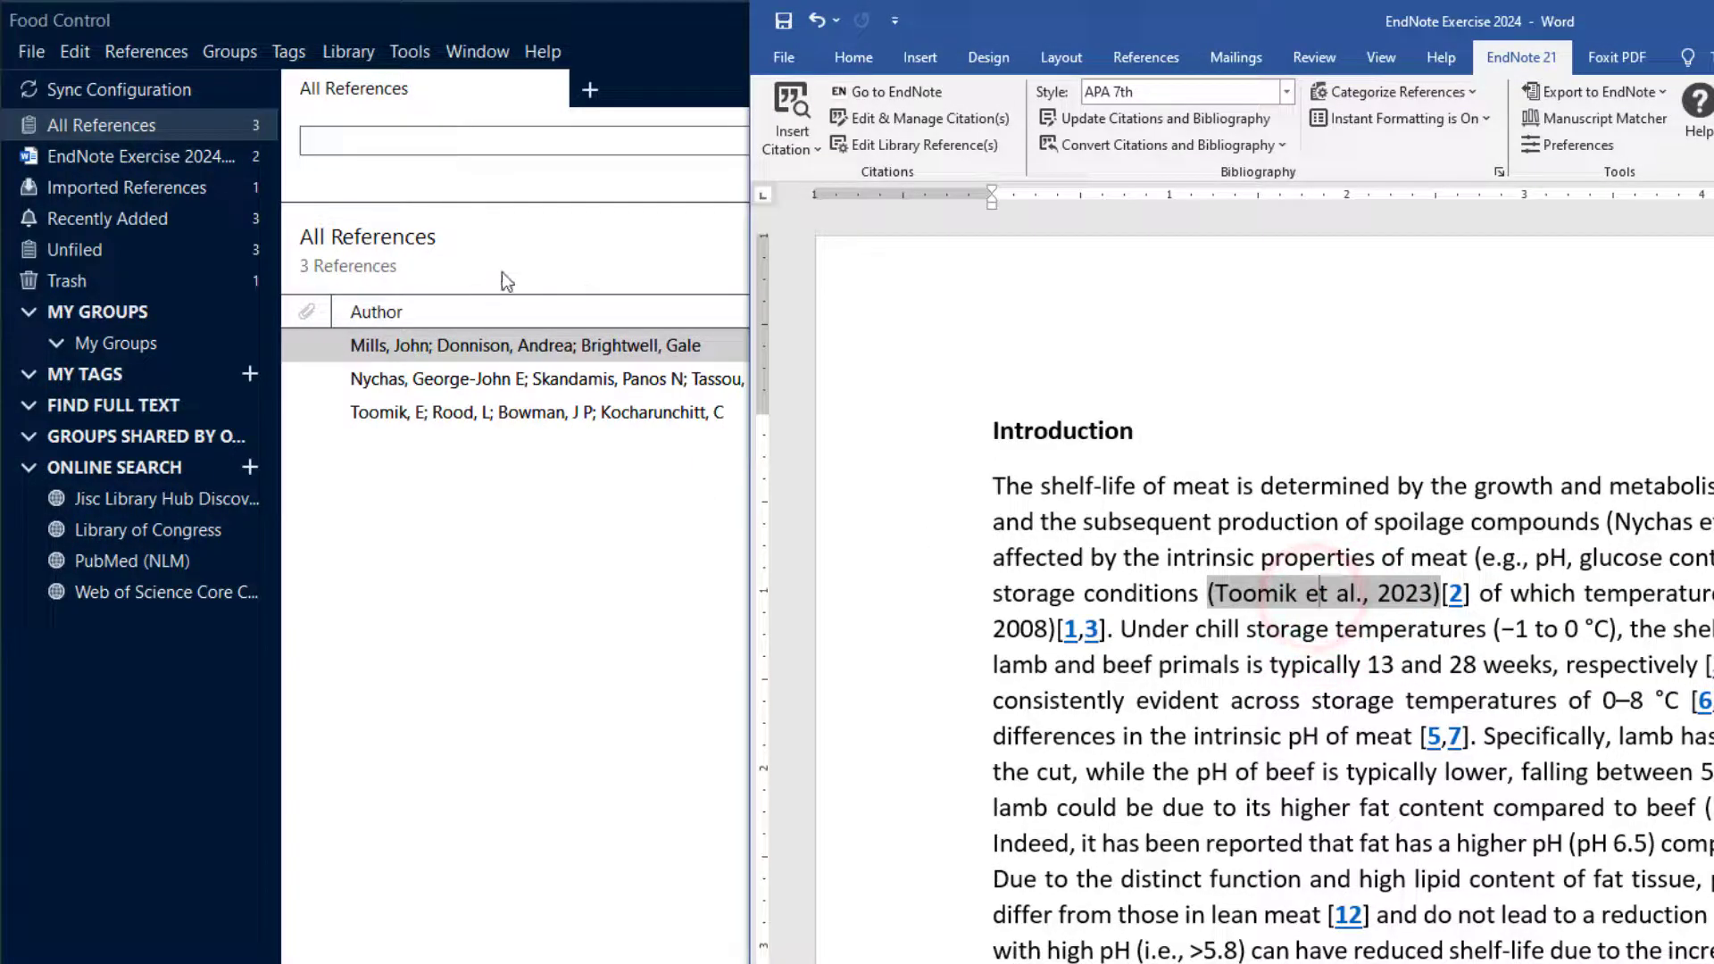
{"action": "left_click", "coordinate": [554, 250]}
{"action": "left_click", "coordinate": [1430, 257]}
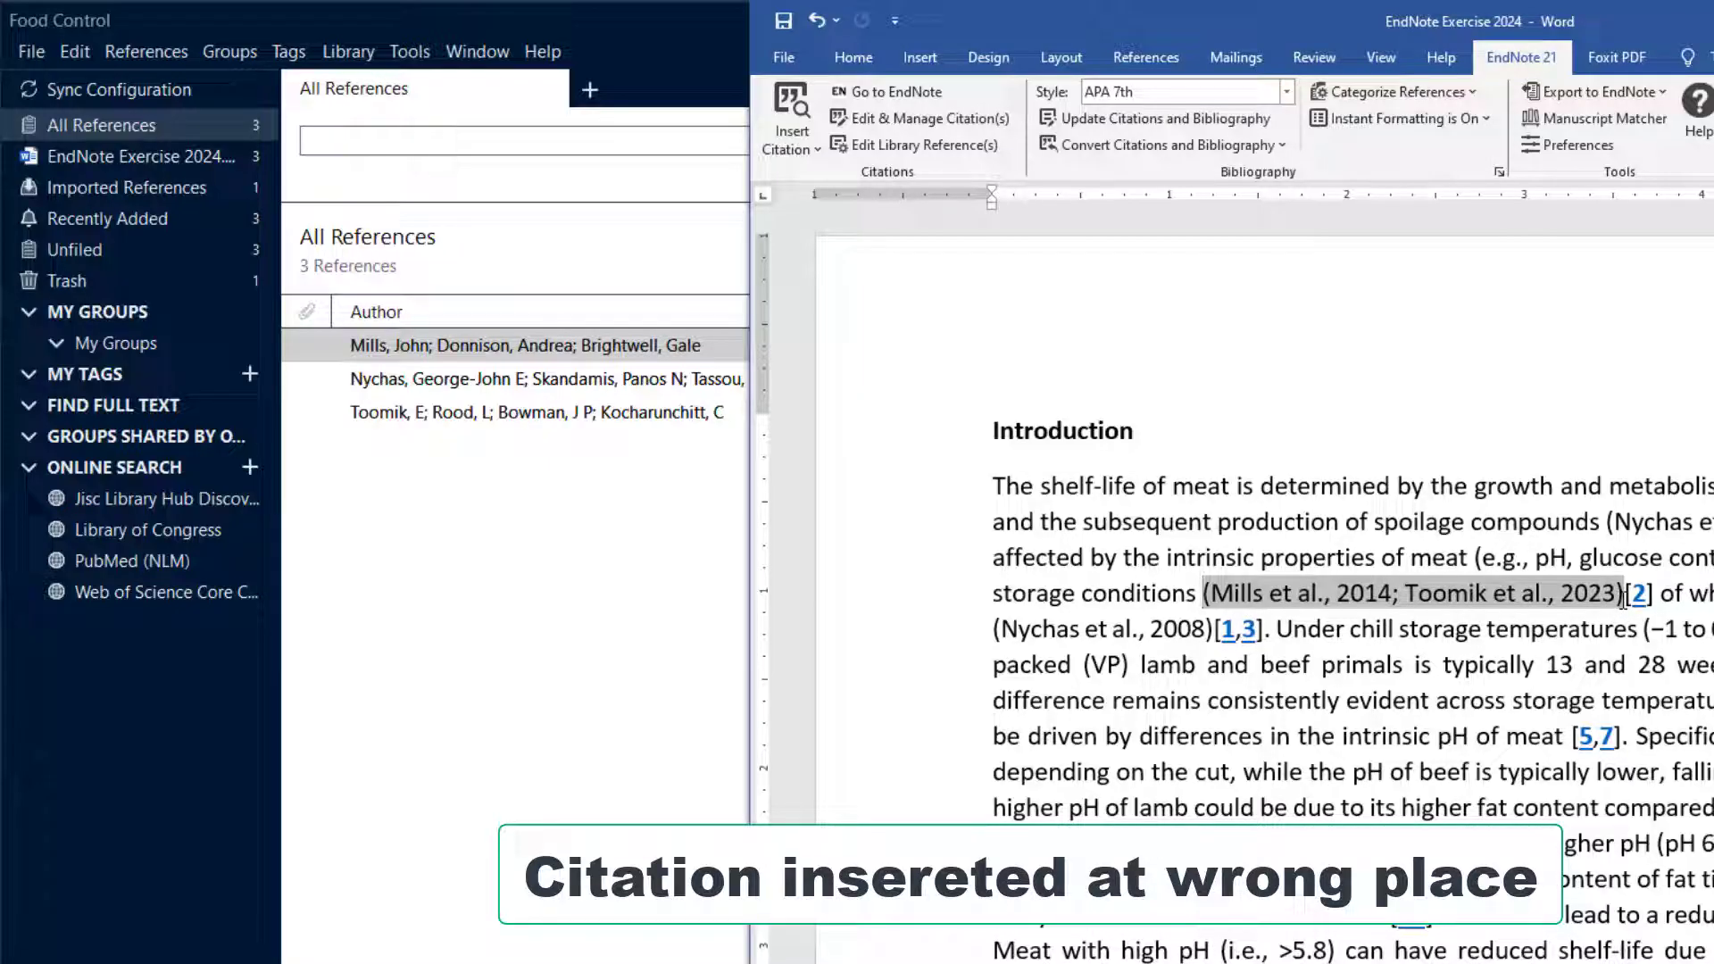
- Remove the misplaced 2014 reference from the combined 2014 and 2023 citation before [2], using Edit & Manage Citations
{"action": "left_click", "coordinate": [1304, 656]}
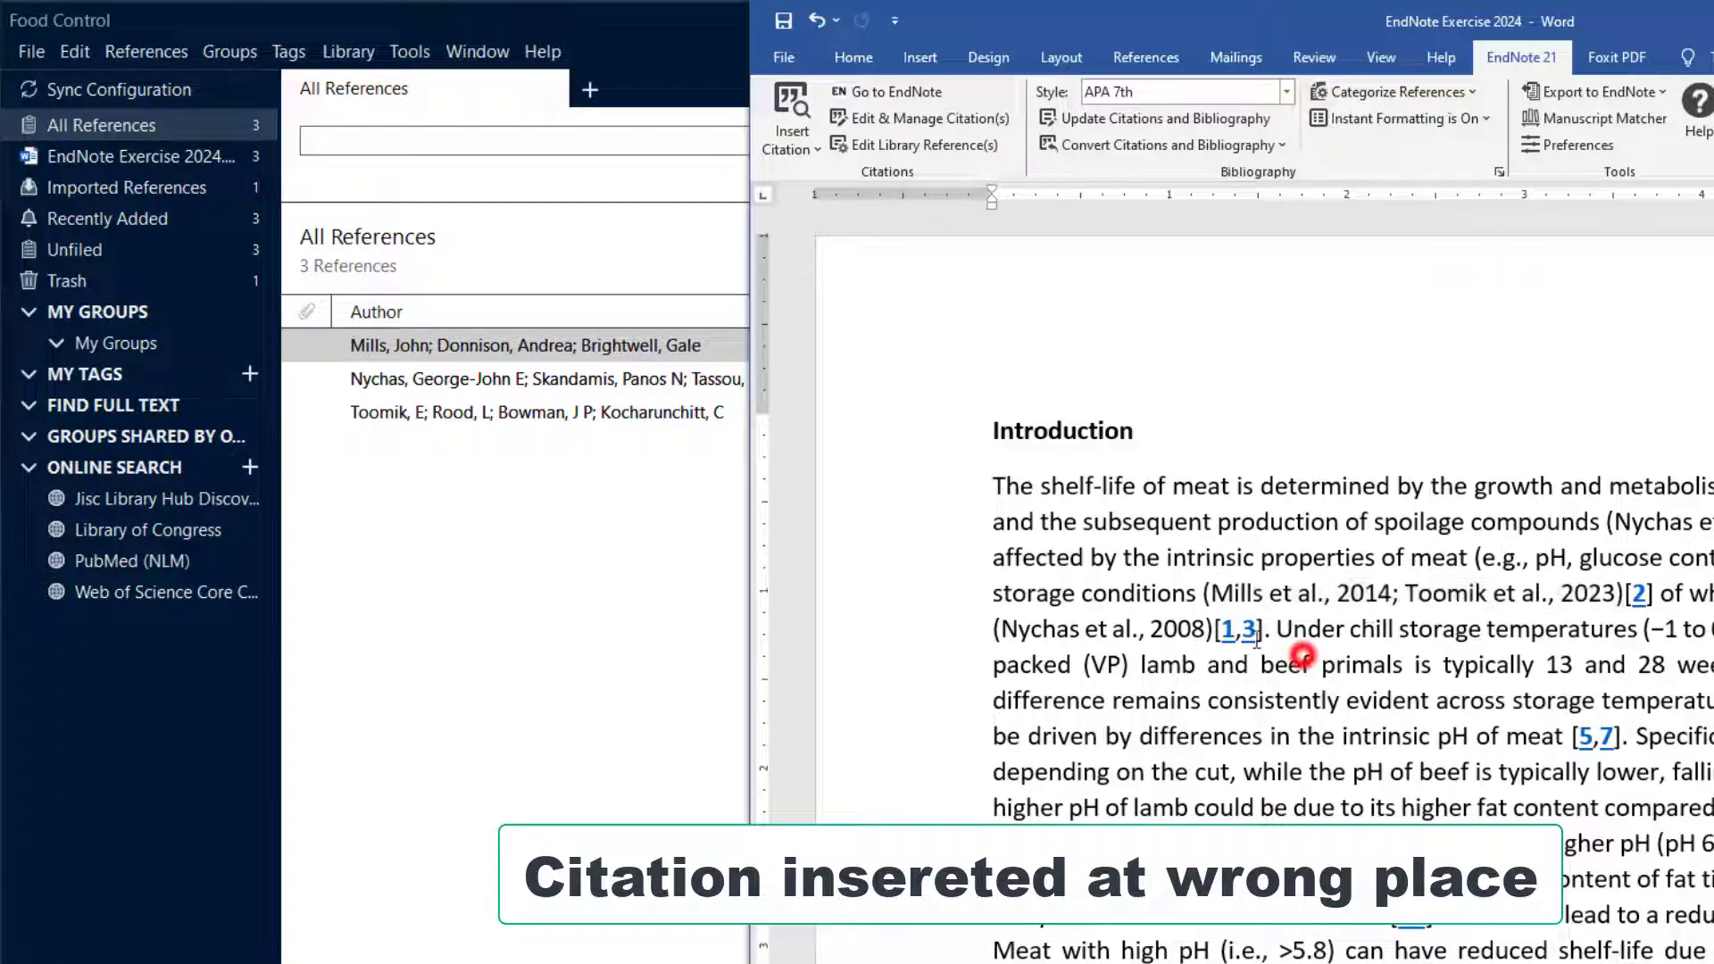
{"action": "left_click", "coordinate": [1276, 593]}
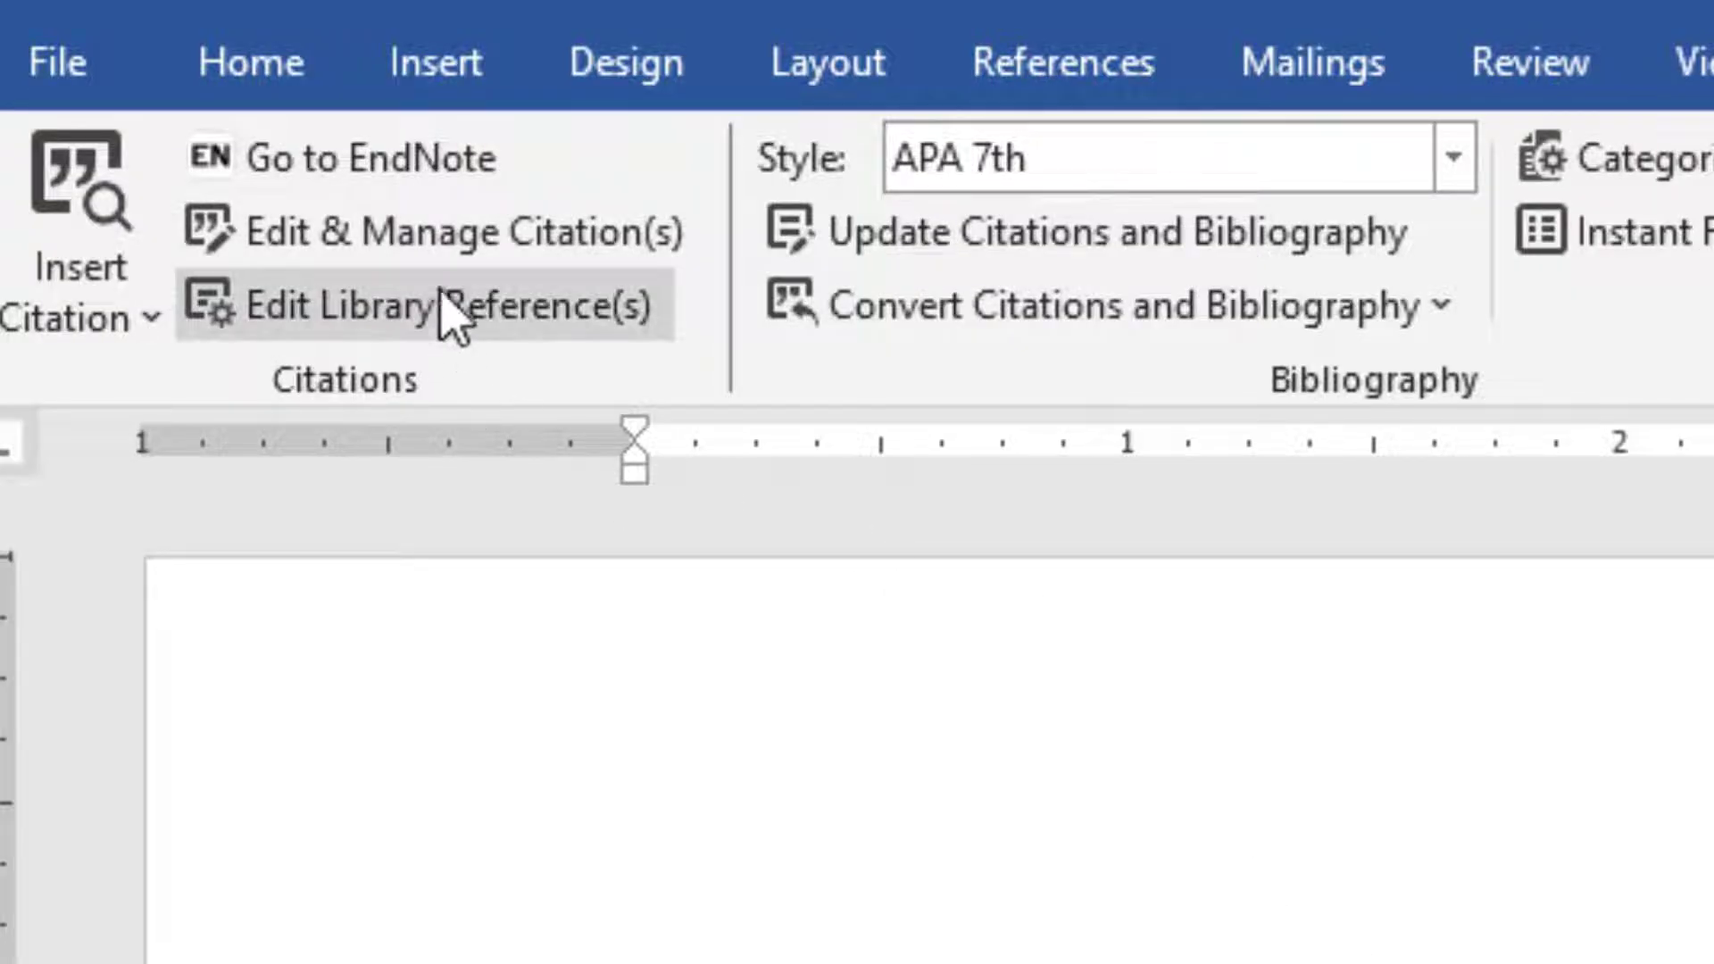
{"action": "left_click", "coordinate": [446, 252]}
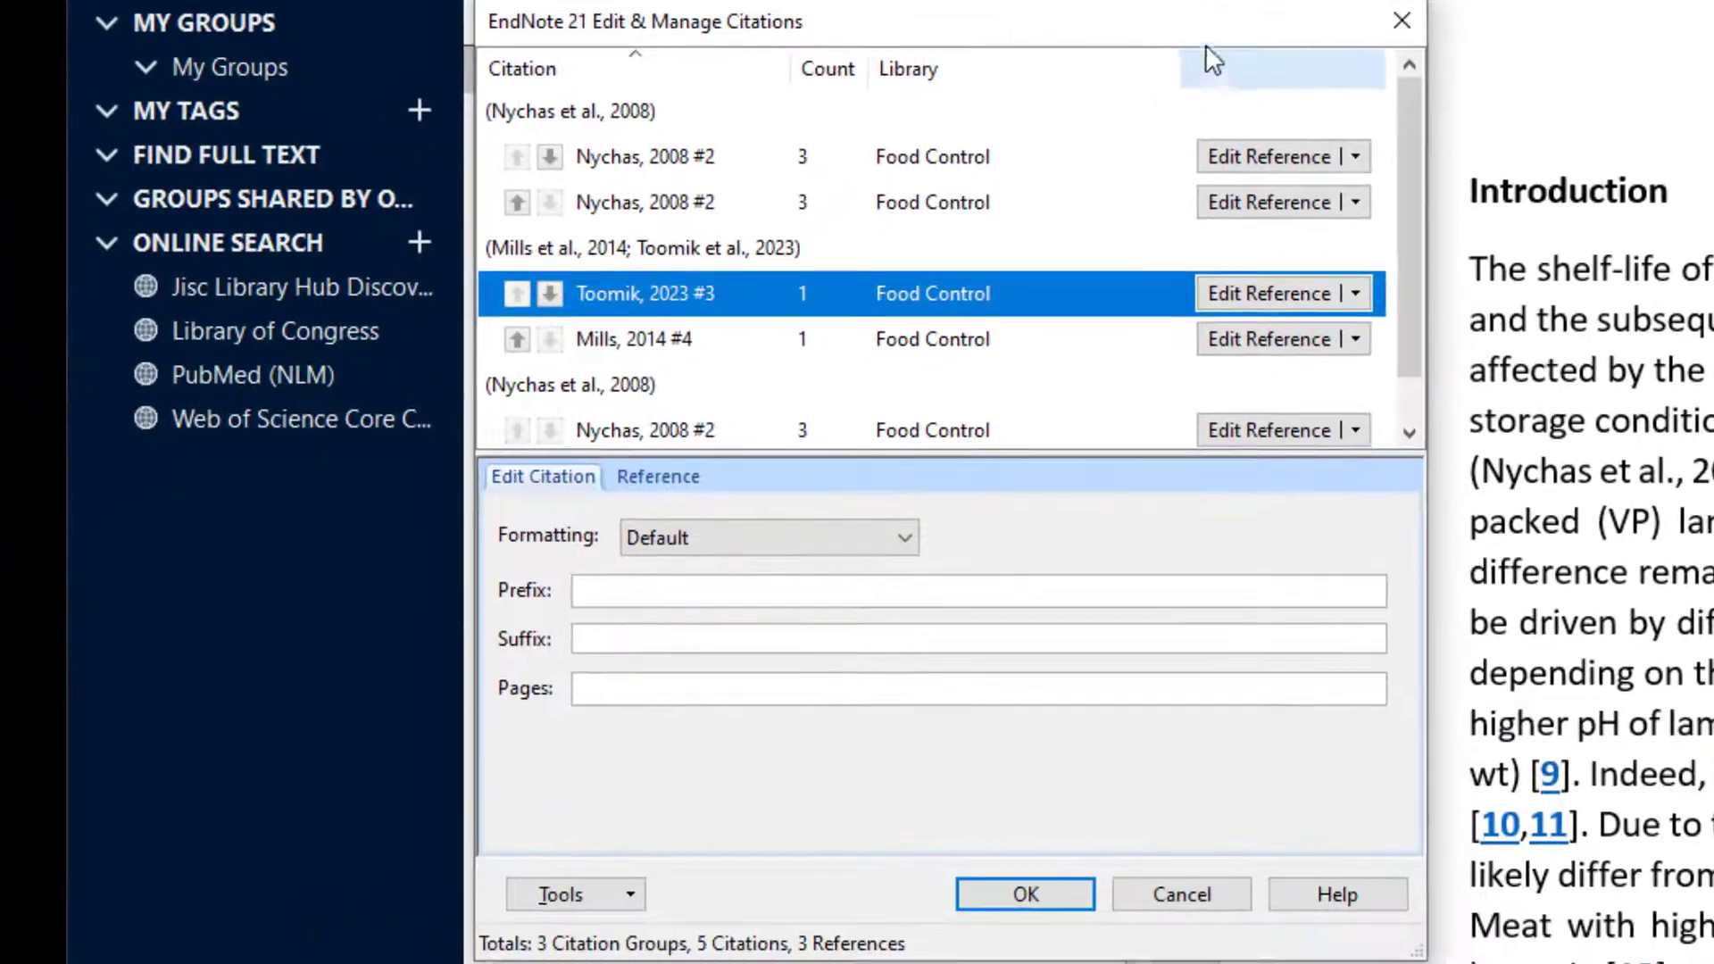
{"action": "left_click_drag", "start_coordinate": [1142, 23], "coordinate": [1473, 0]}
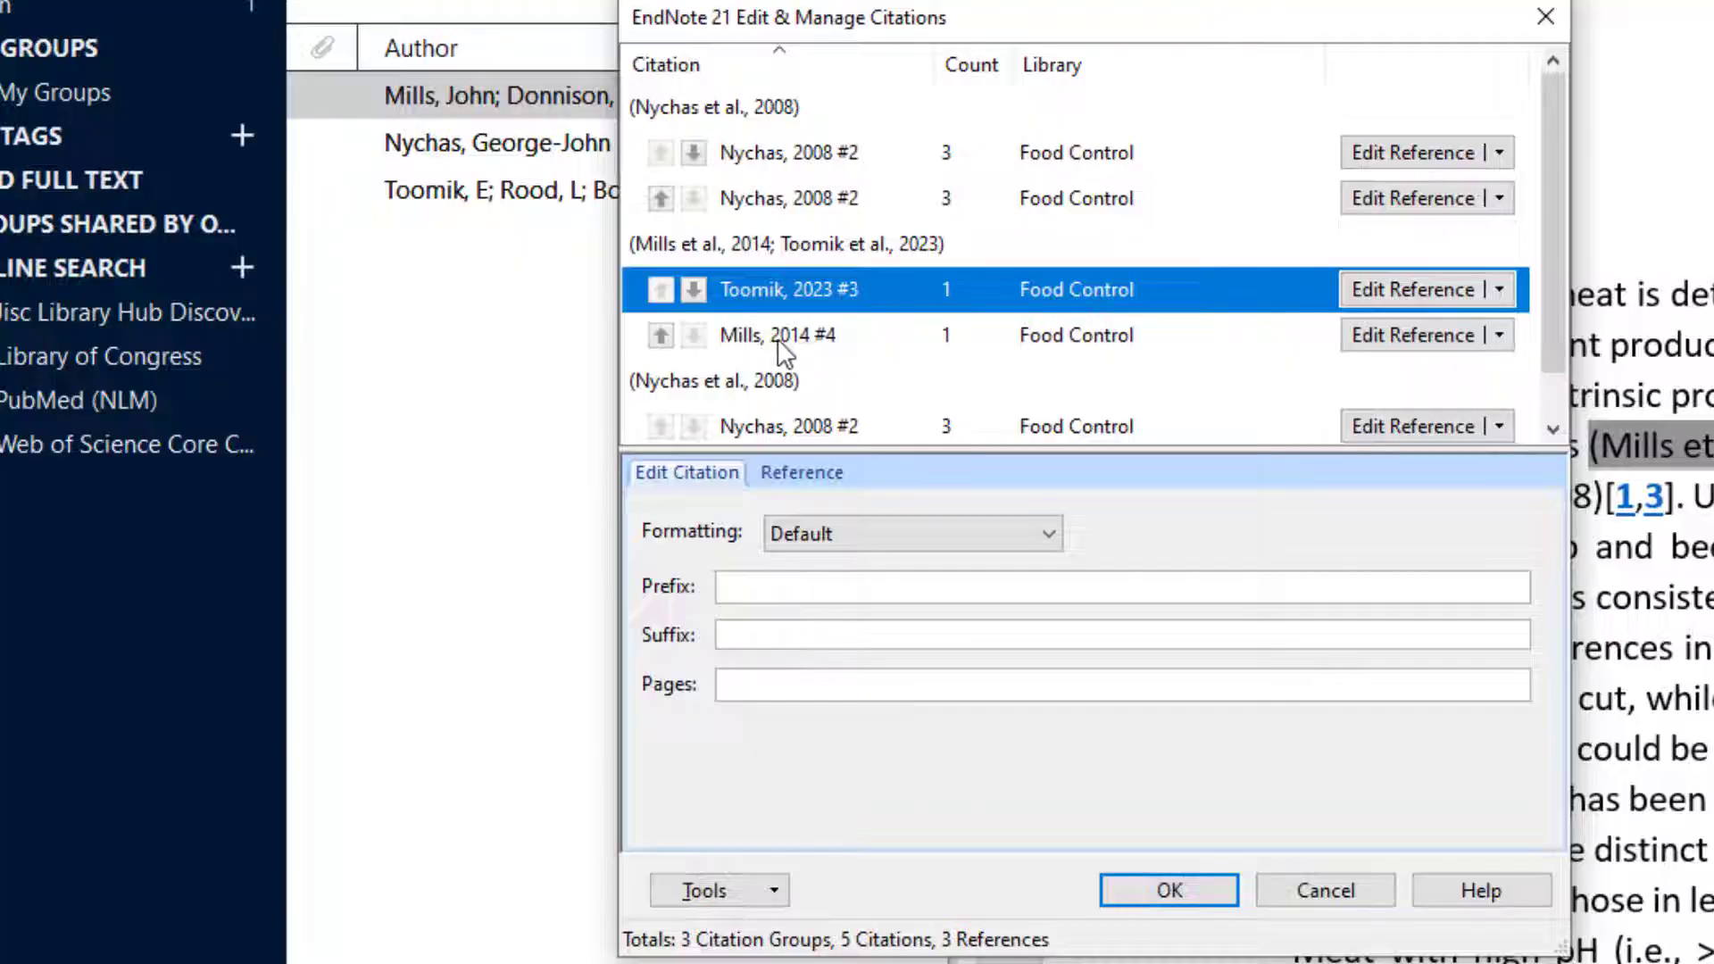
{"action": "left_click", "coordinate": [781, 339]}
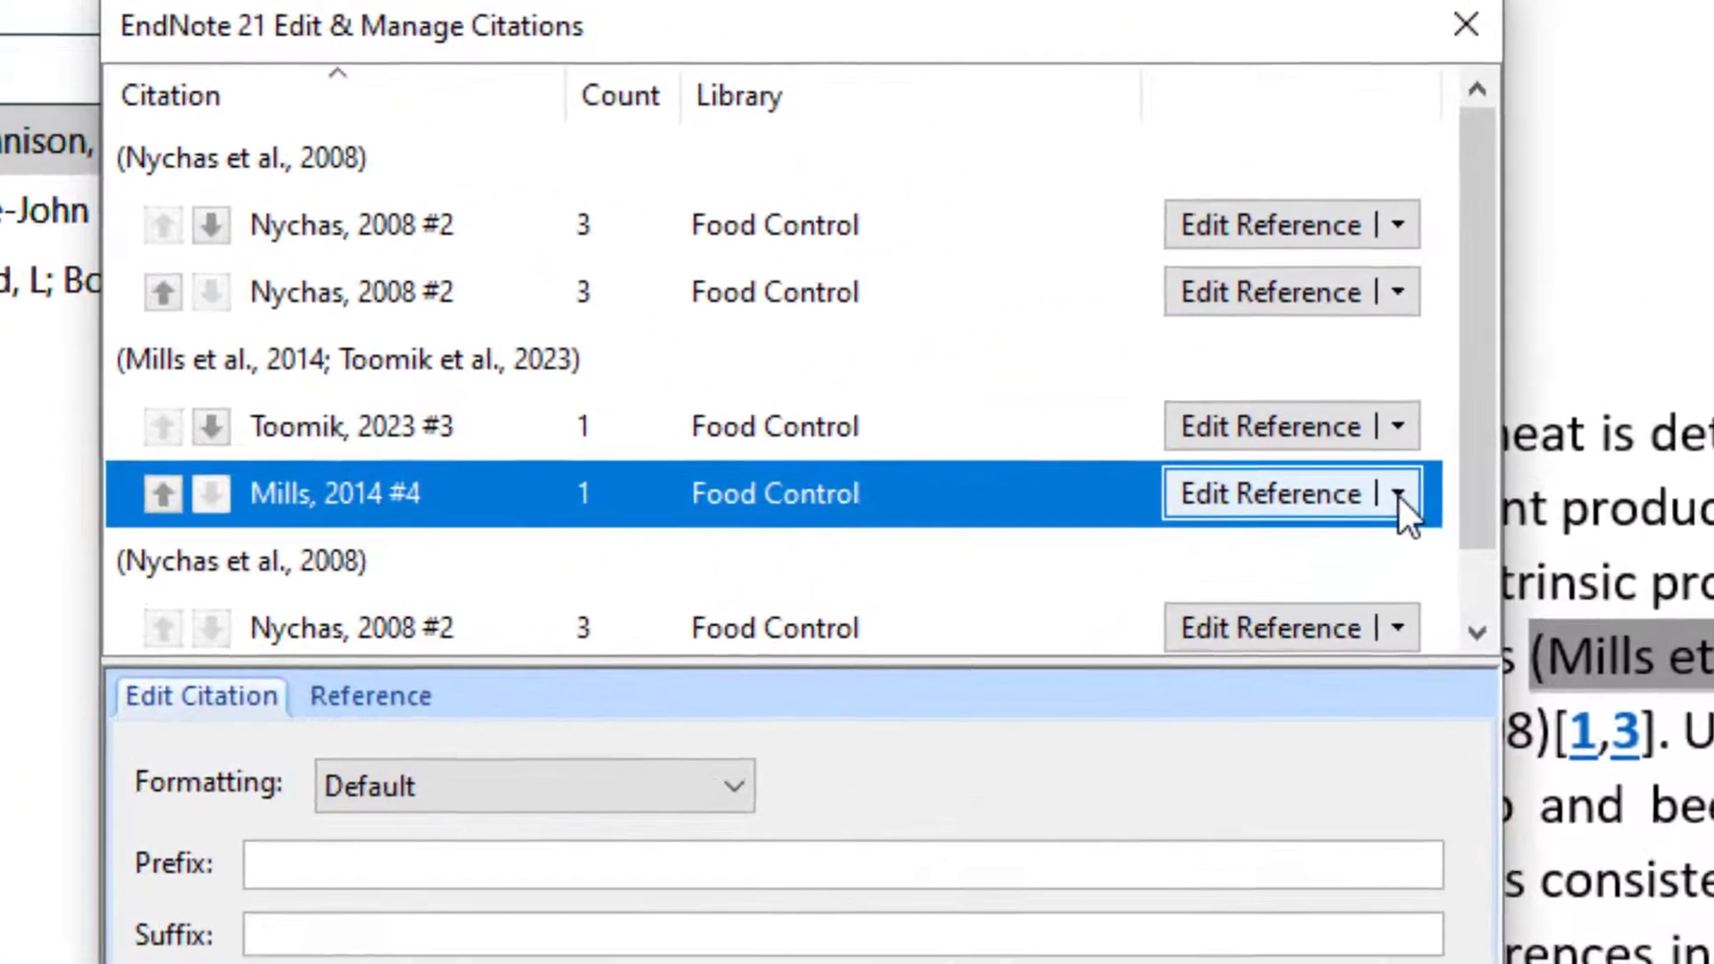
{"action": "left_click", "coordinate": [1398, 493]}
{"action": "left_click", "coordinate": [1345, 669]}
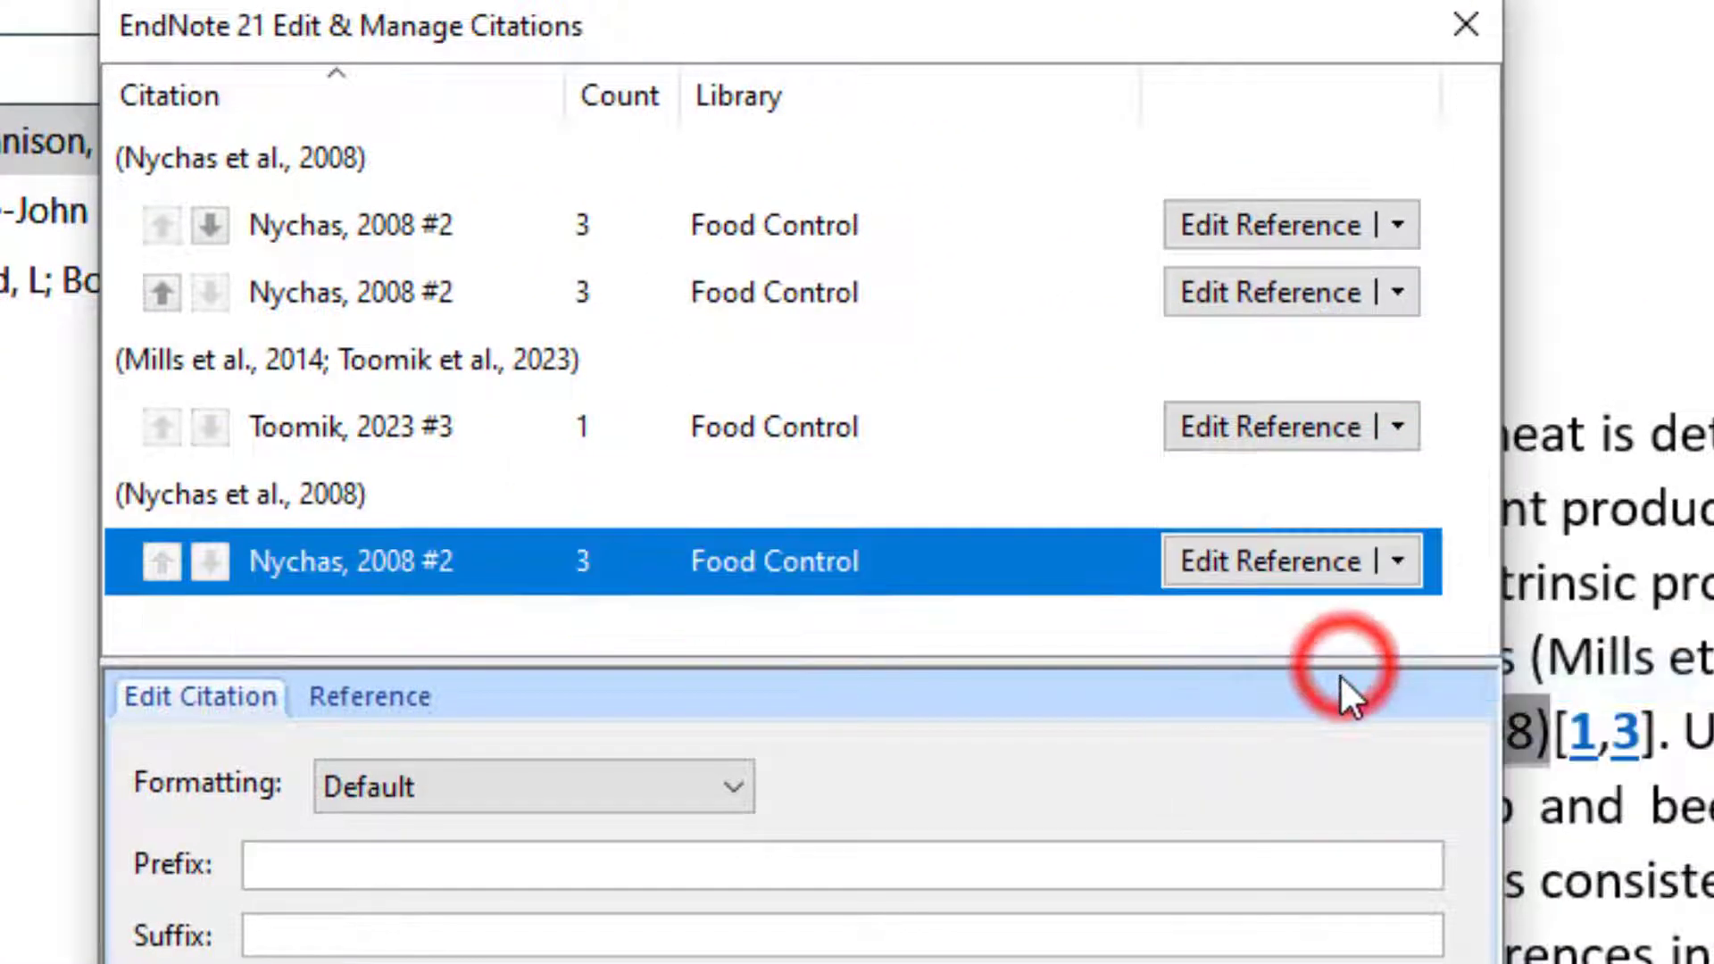
- Insert the 2014 "Factors affecting microbial spoilage" reference into the 2008 citation before [1,3] and in front of [3,4,5] in the Introduction
{"action": "left_click", "coordinate": [734, 768]}
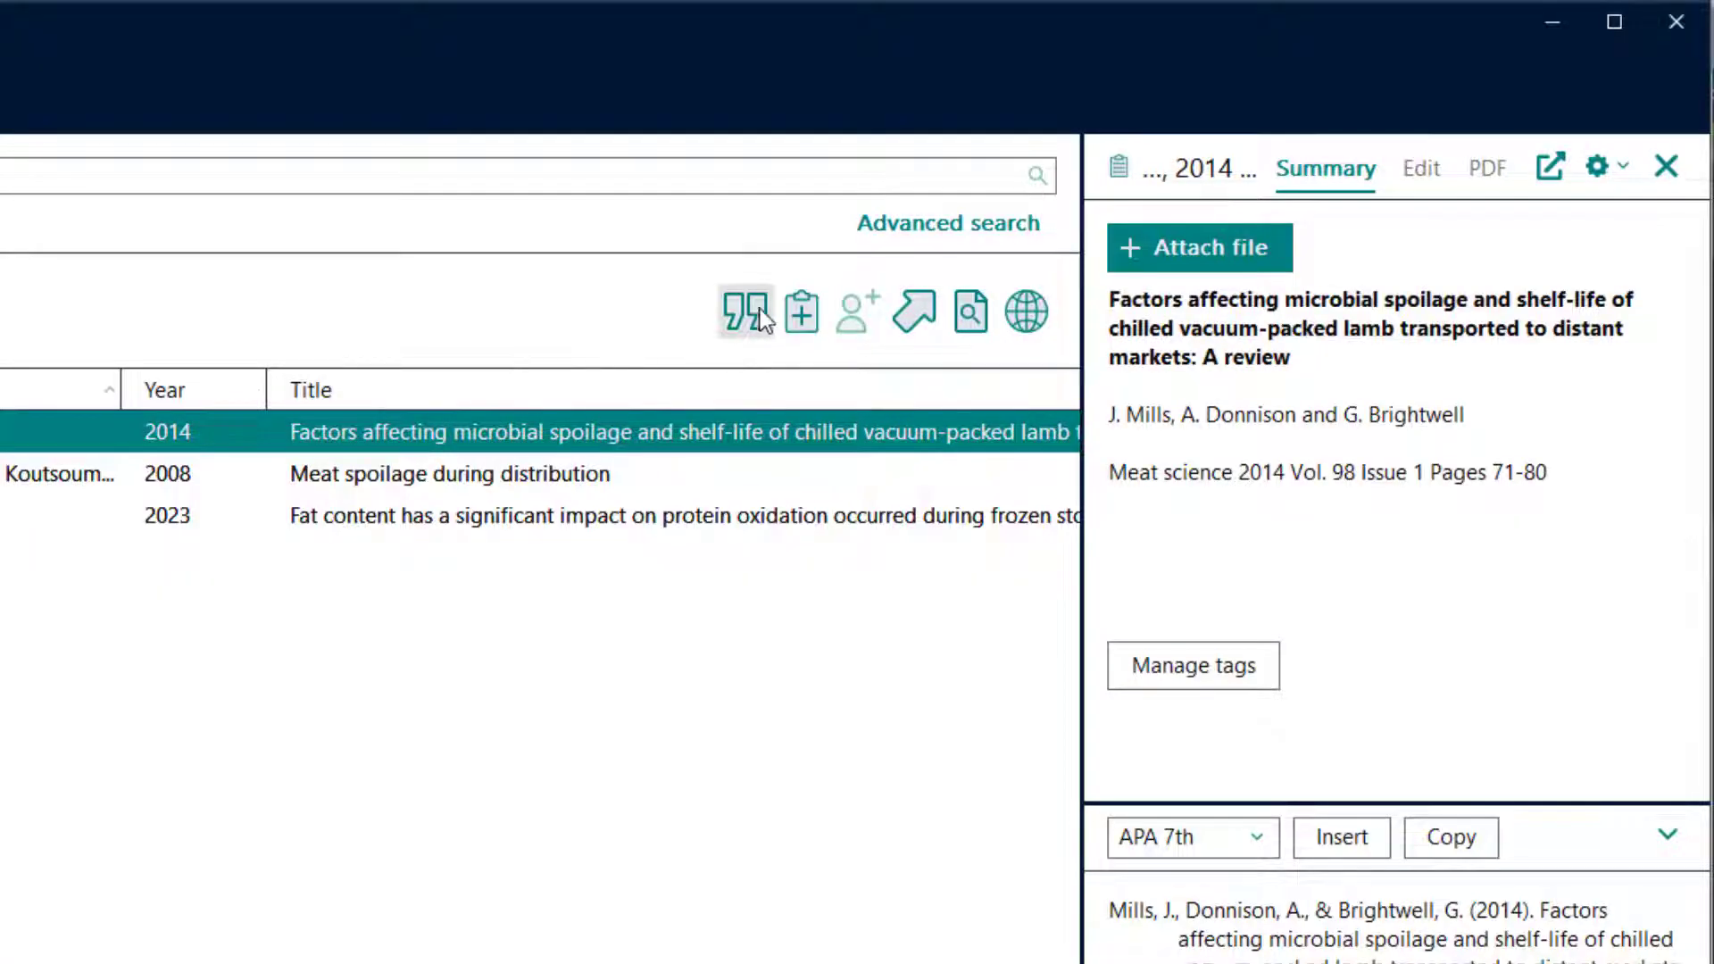
{"action": "left_click", "coordinate": [749, 313]}
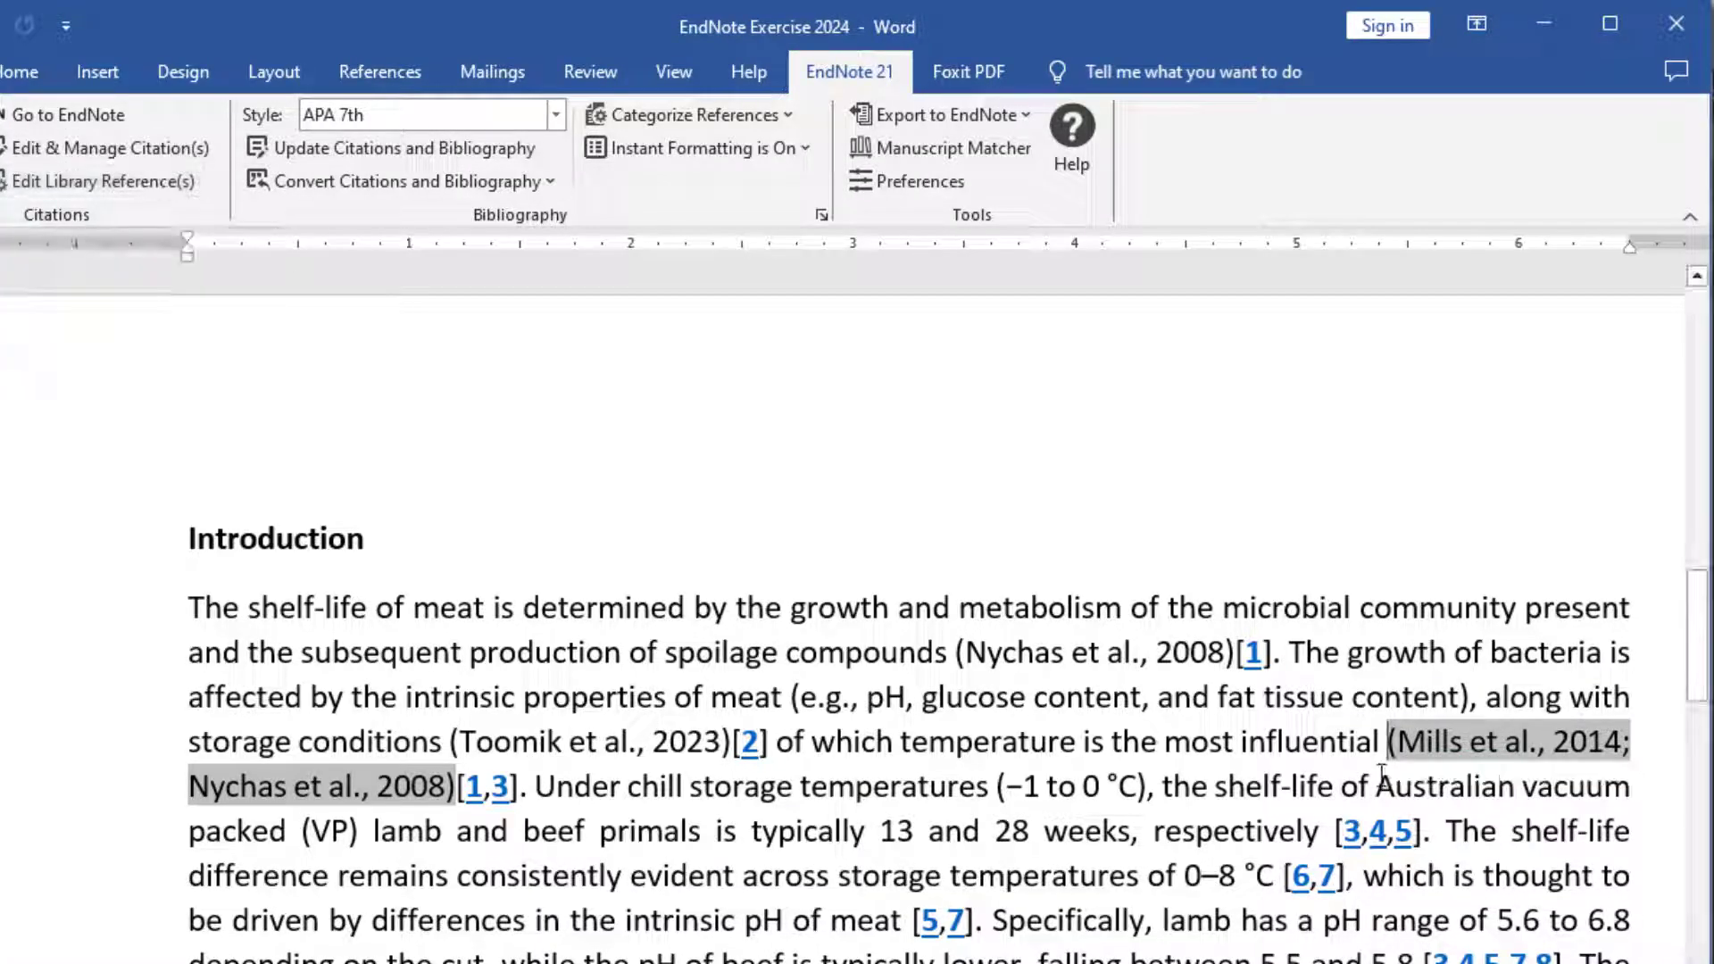
{"action": "left_click", "coordinate": [605, 839]}
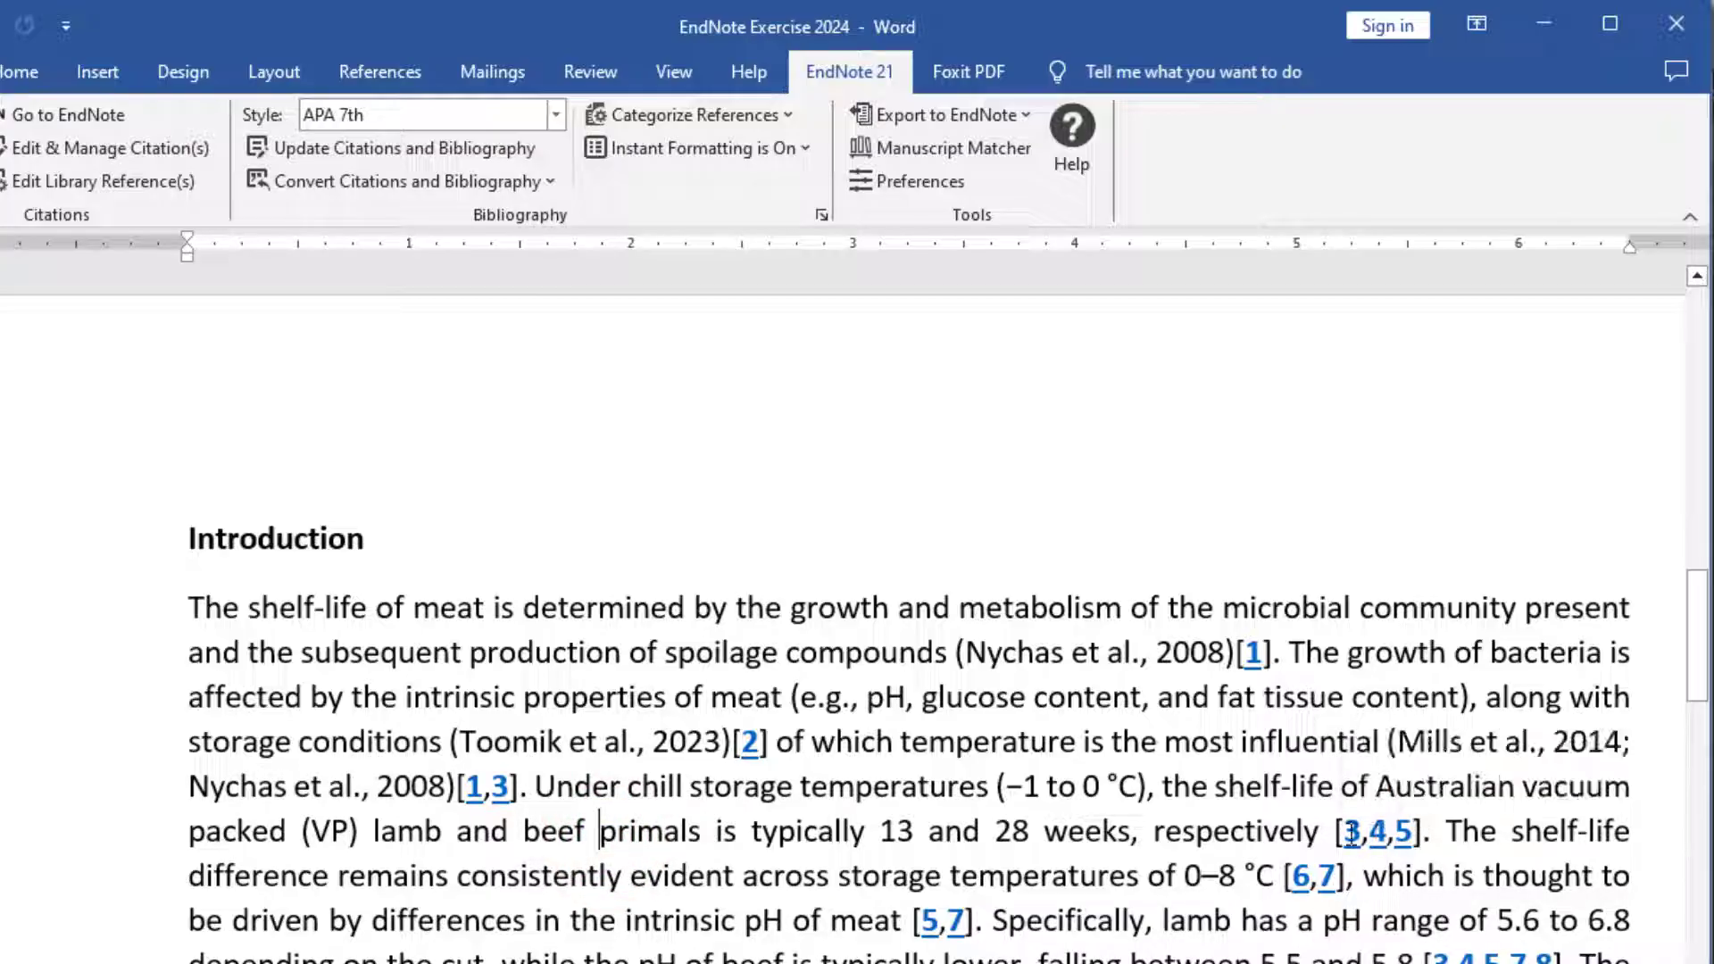
{"action": "left_click", "coordinate": [1328, 837]}
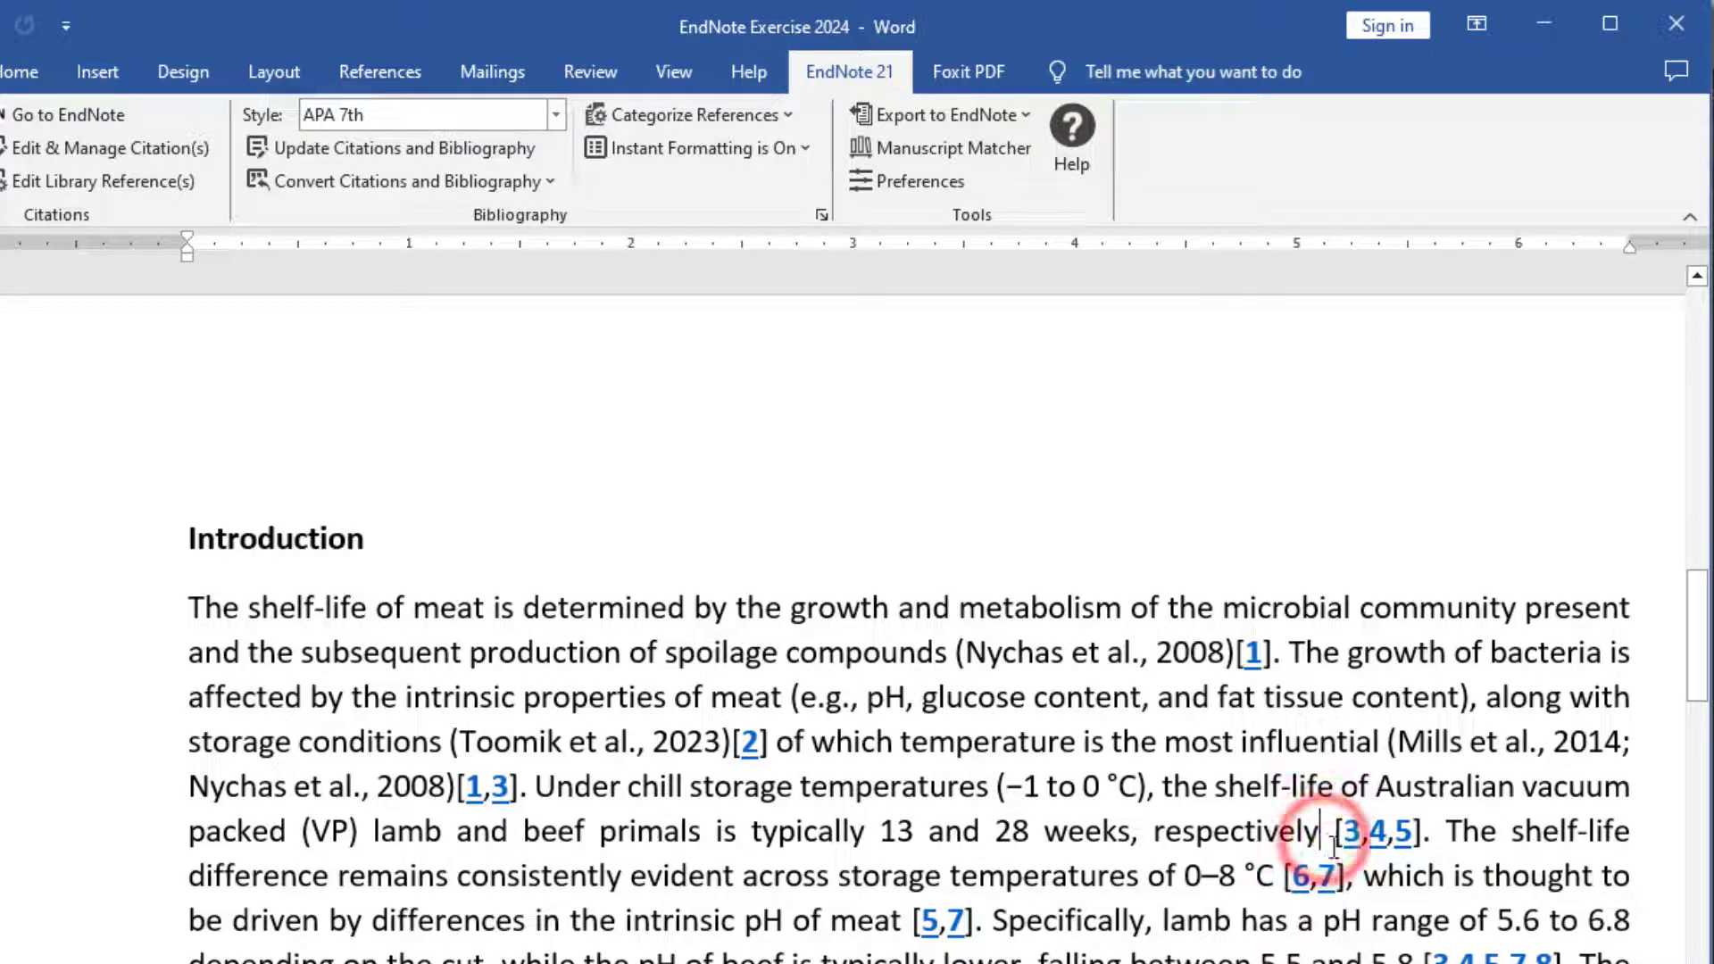
{"action": "left_click", "coordinate": [169, 432]}
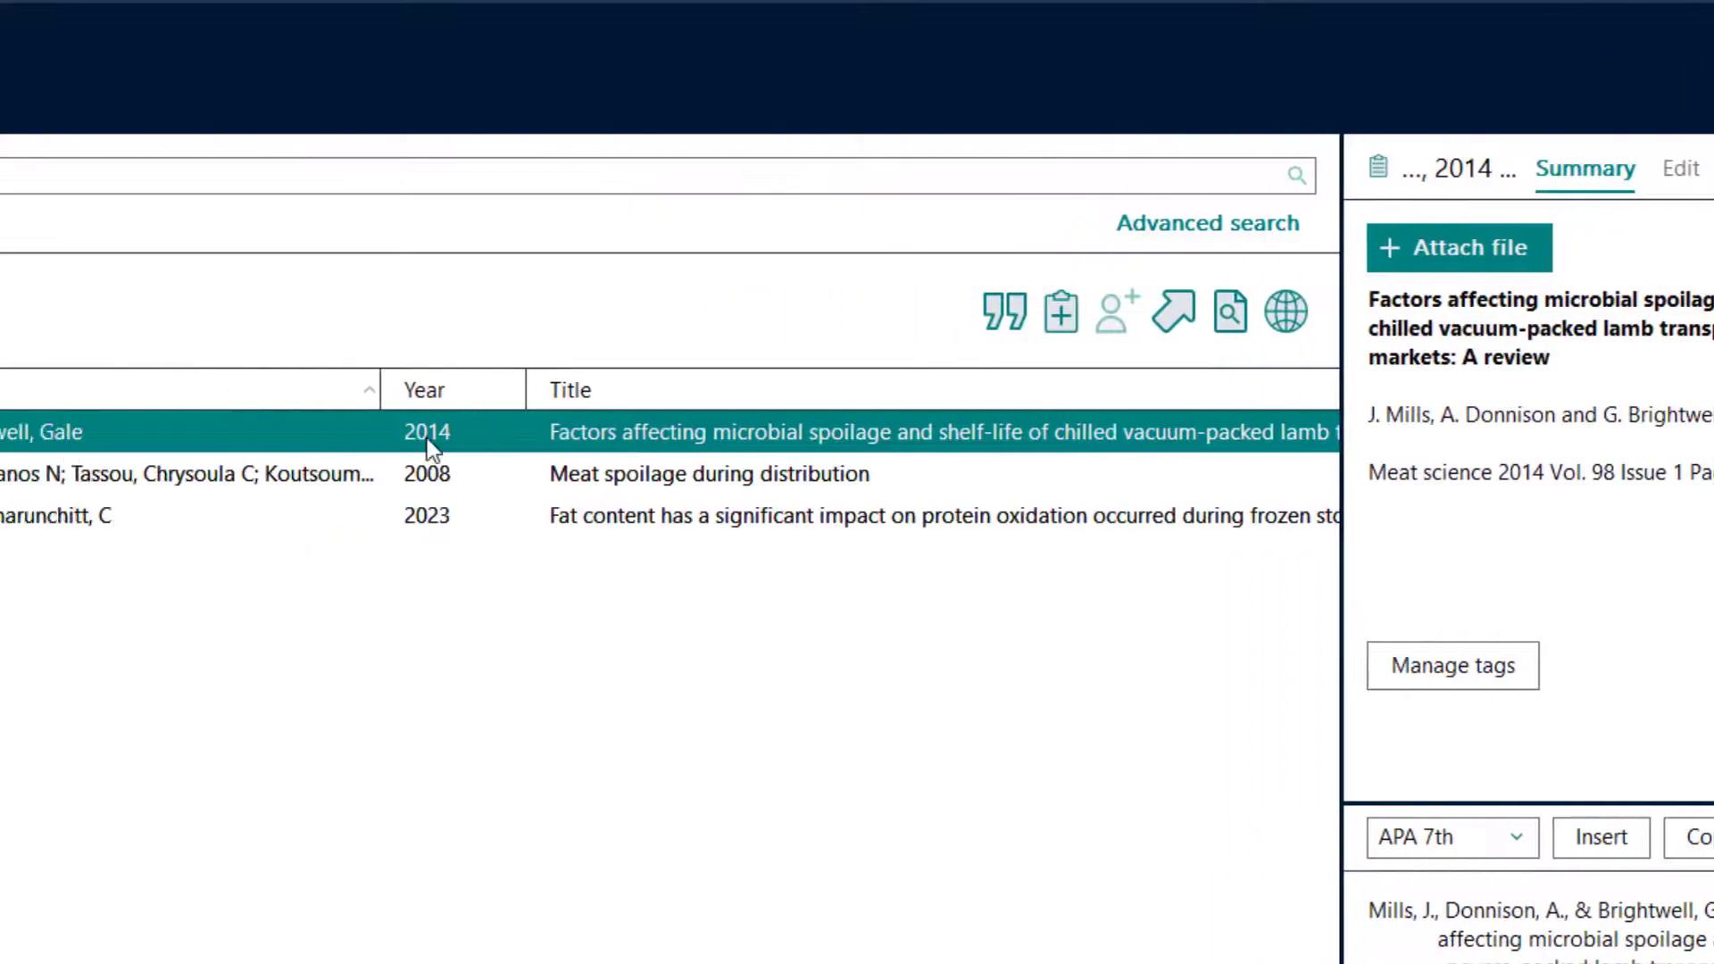
{"action": "left_click", "coordinate": [1441, 322]}
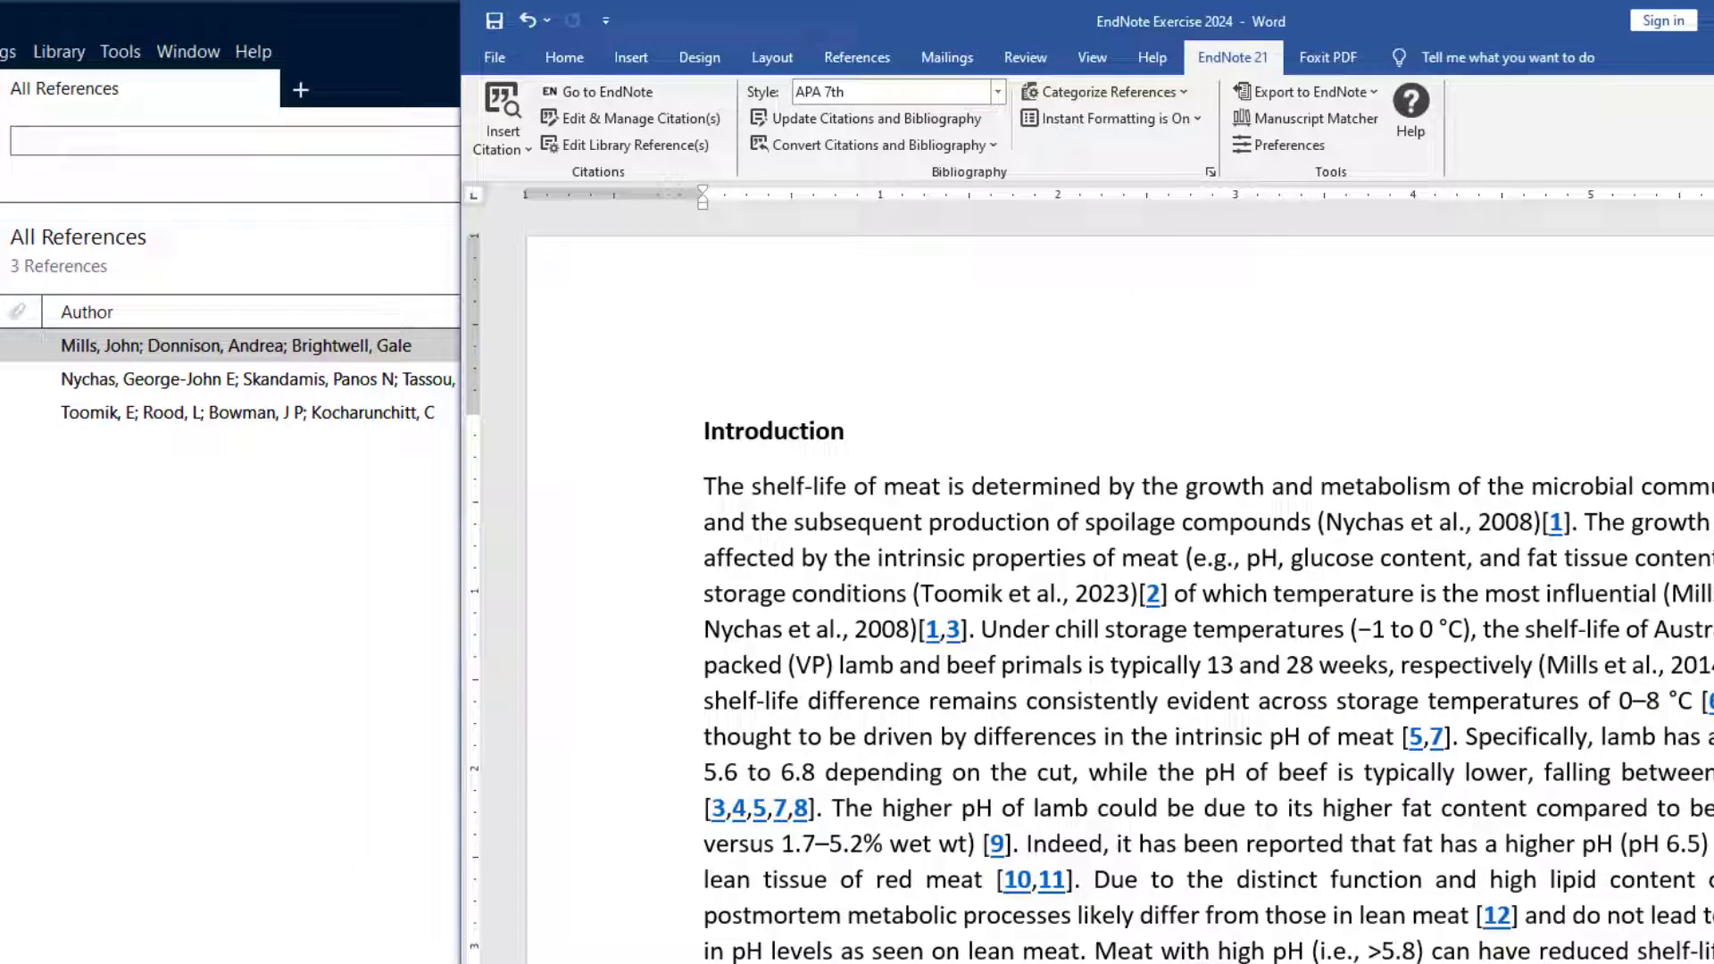
- Copy reference 4 from the Word reference list, search for it in Google Scholar and download its citation in EndNote format
{"action": "scroll", "coordinate": [1026, 732], "scroll_direction": "down", "scroll_amount": 15}
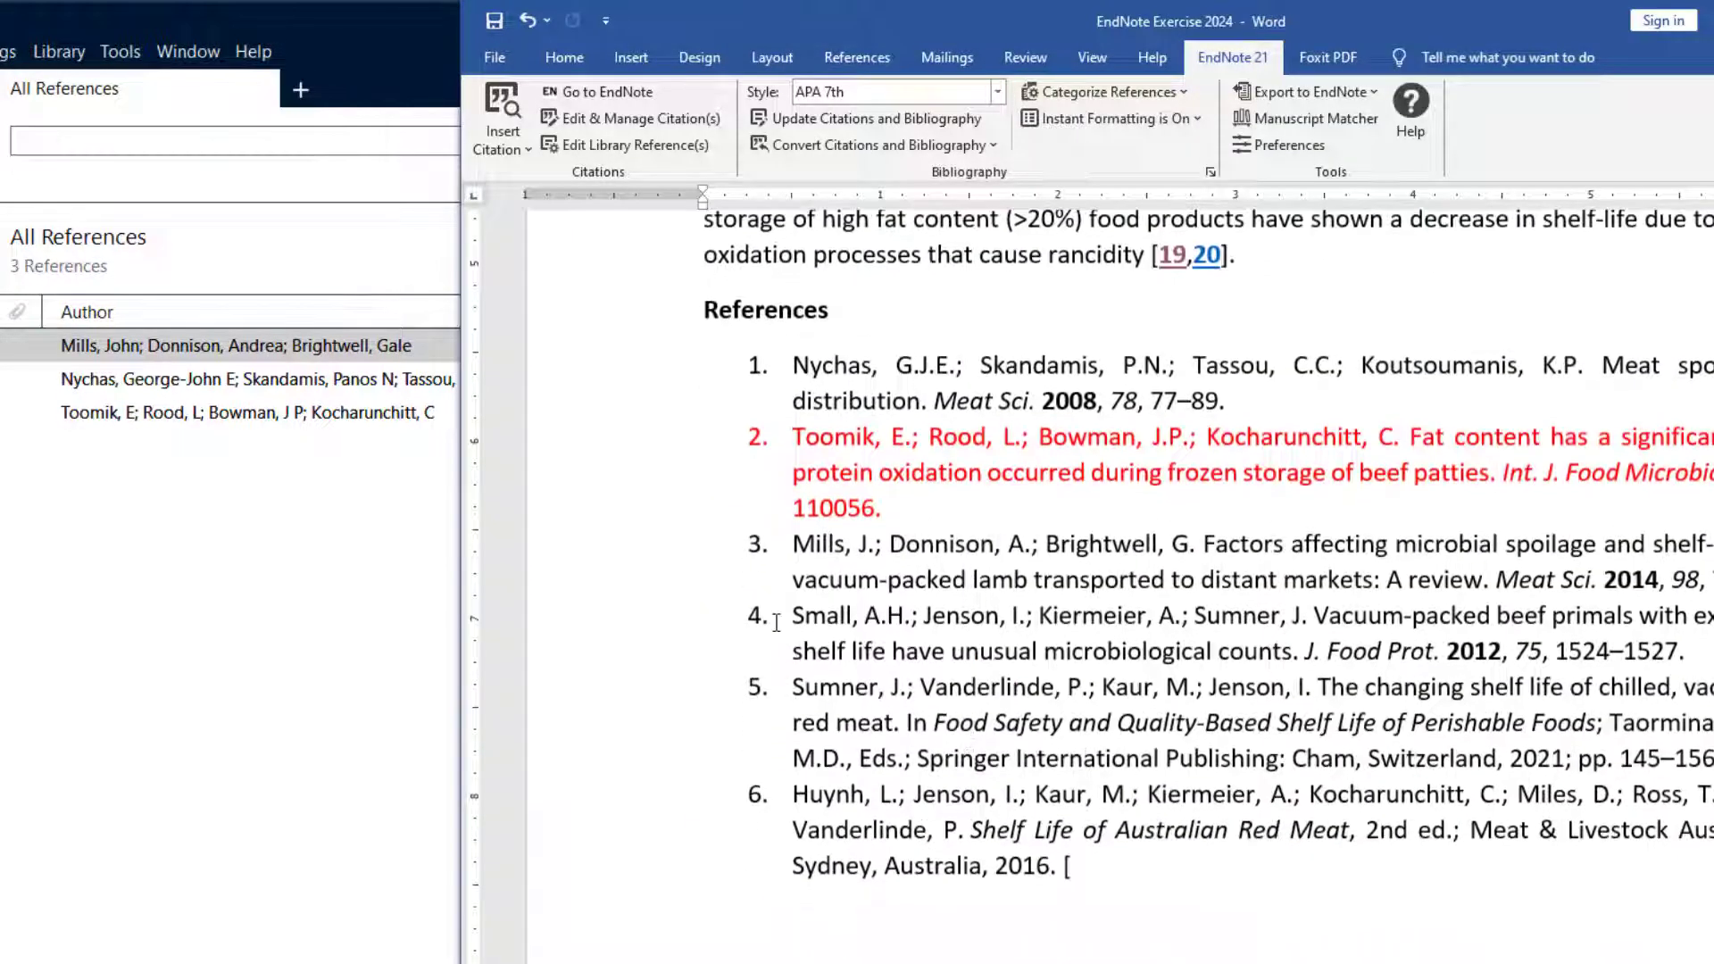
{"action": "left_click_drag", "start_coordinate": [1094, 627], "coordinate": [1685, 647]}
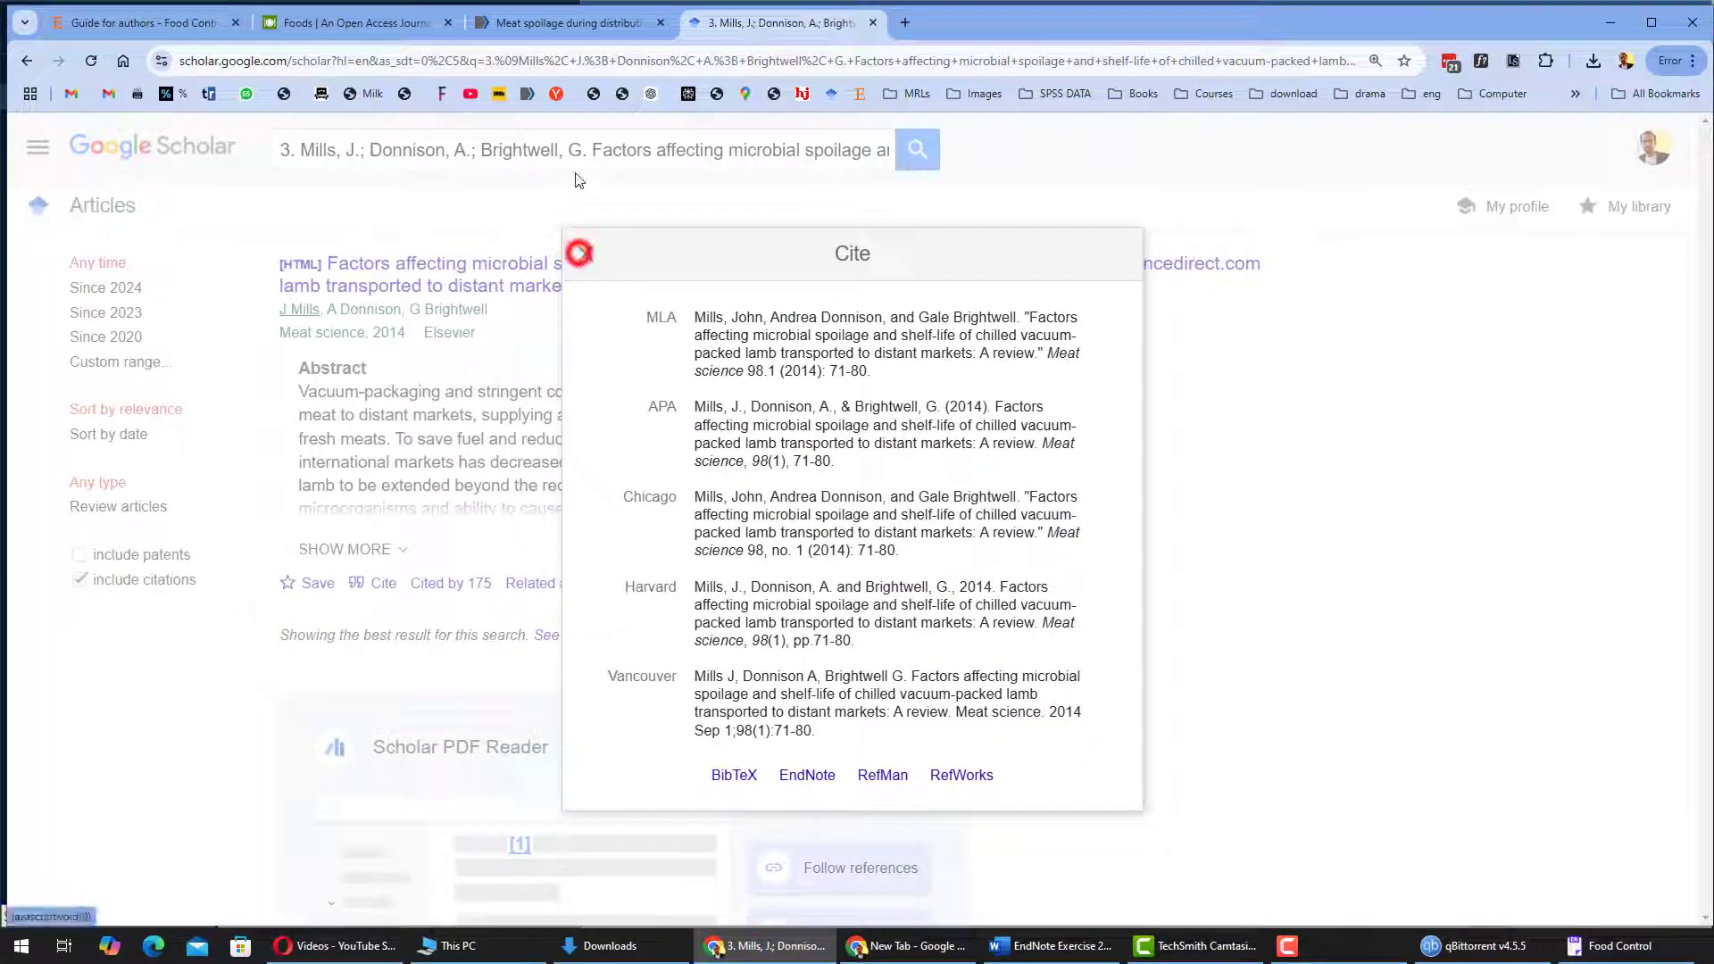
{"action": "left_click", "coordinate": [579, 252]}
{"action": "left_click", "coordinate": [579, 161]}
{"action": "key", "text": "ctrl+a"}
{"action": "type", "text": "4.\tSmall, A.H.; Jenson, I.; Kiermeier, A.; Sumner, J. Vacuum-packed beef primals with extremely long shelf life have unusual microbiological counts. J. Food Prot. 2012, 75, 1524–1527."}
{"action": "left_click", "coordinate": [923, 151]}
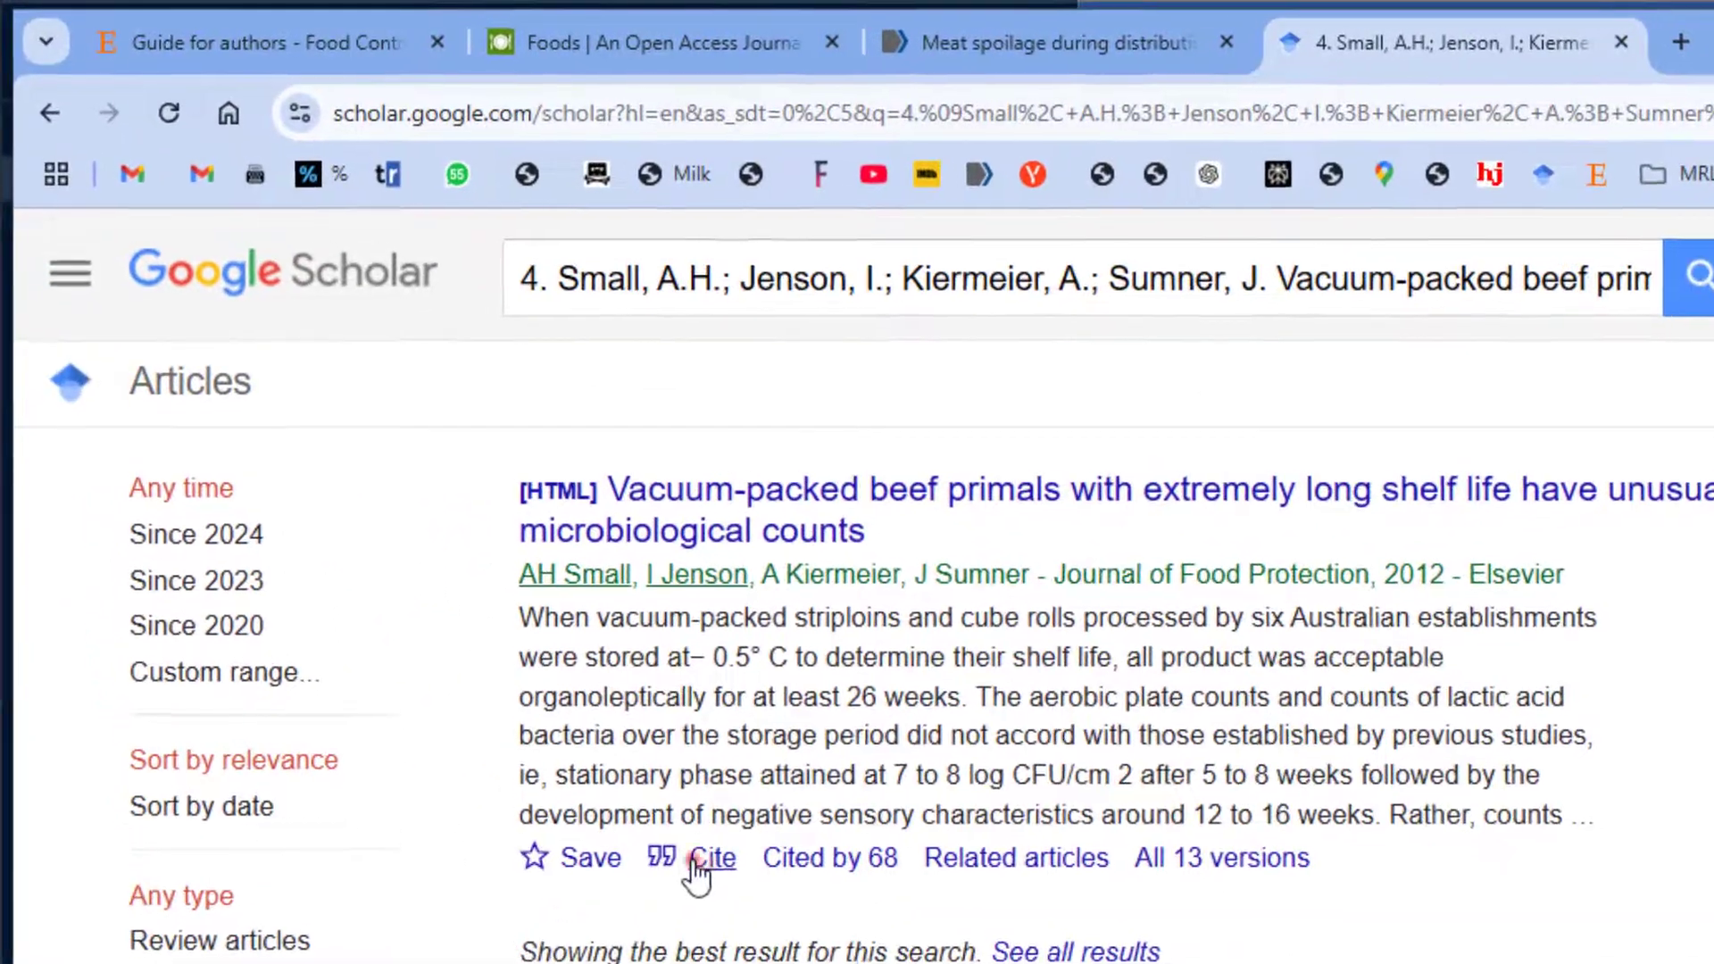
{"action": "left_click", "coordinate": [495, 614]}
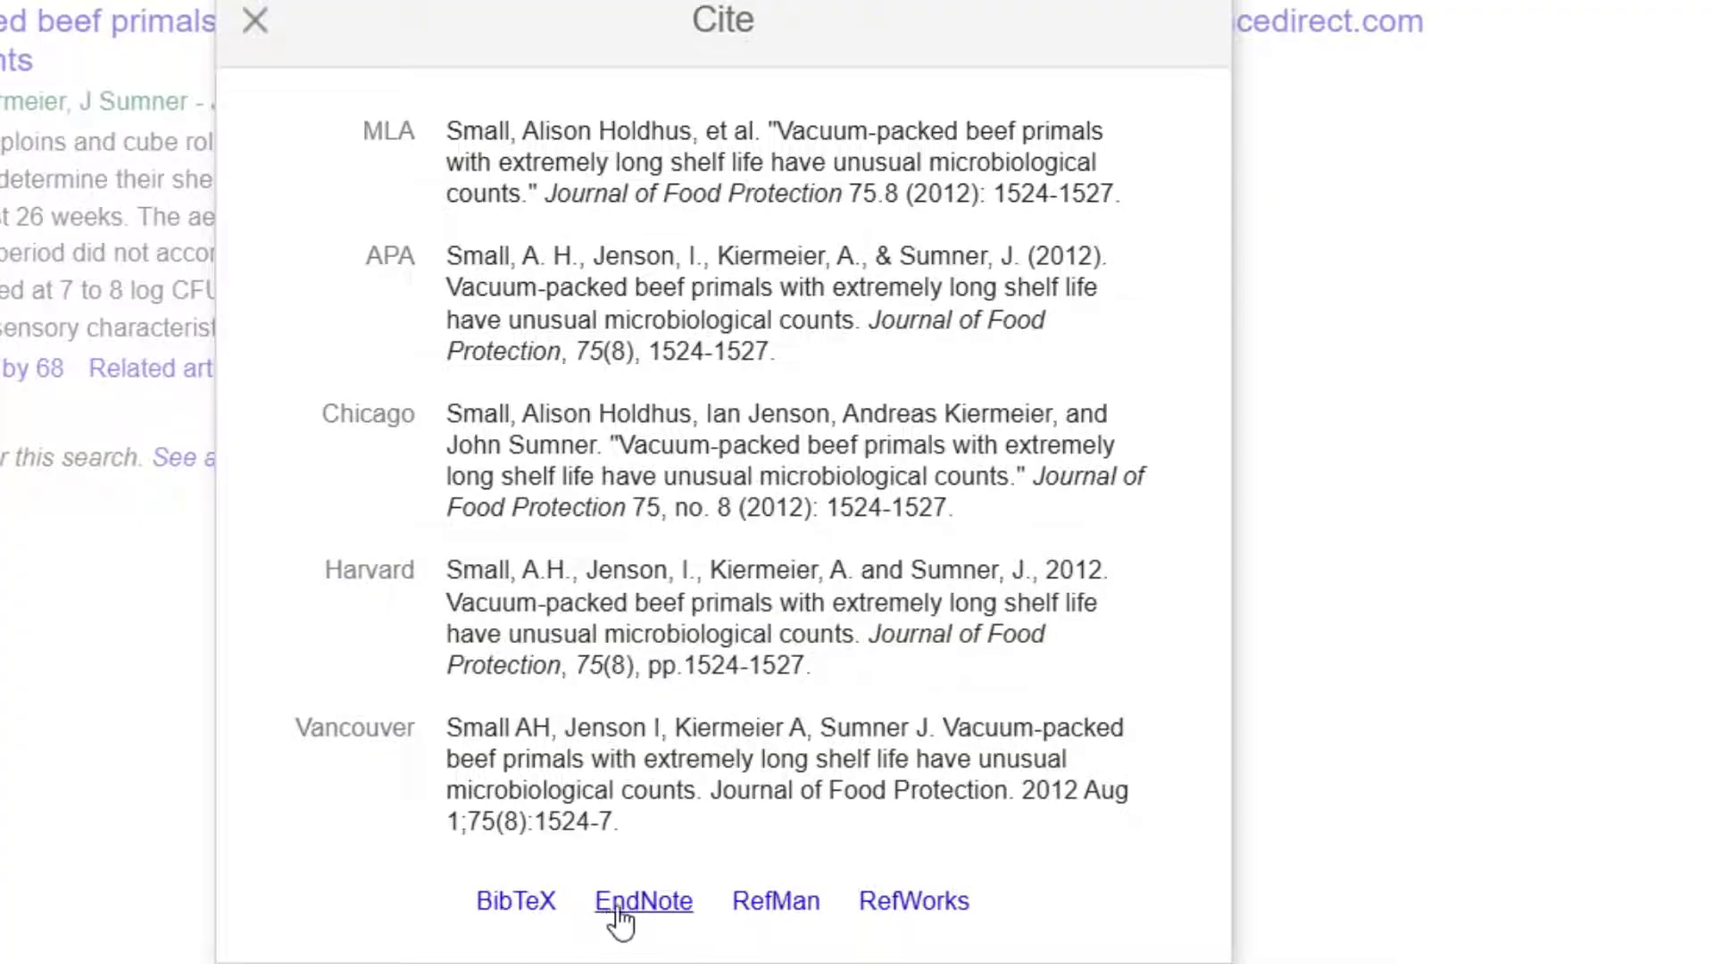
{"action": "left_click", "coordinate": [627, 906]}
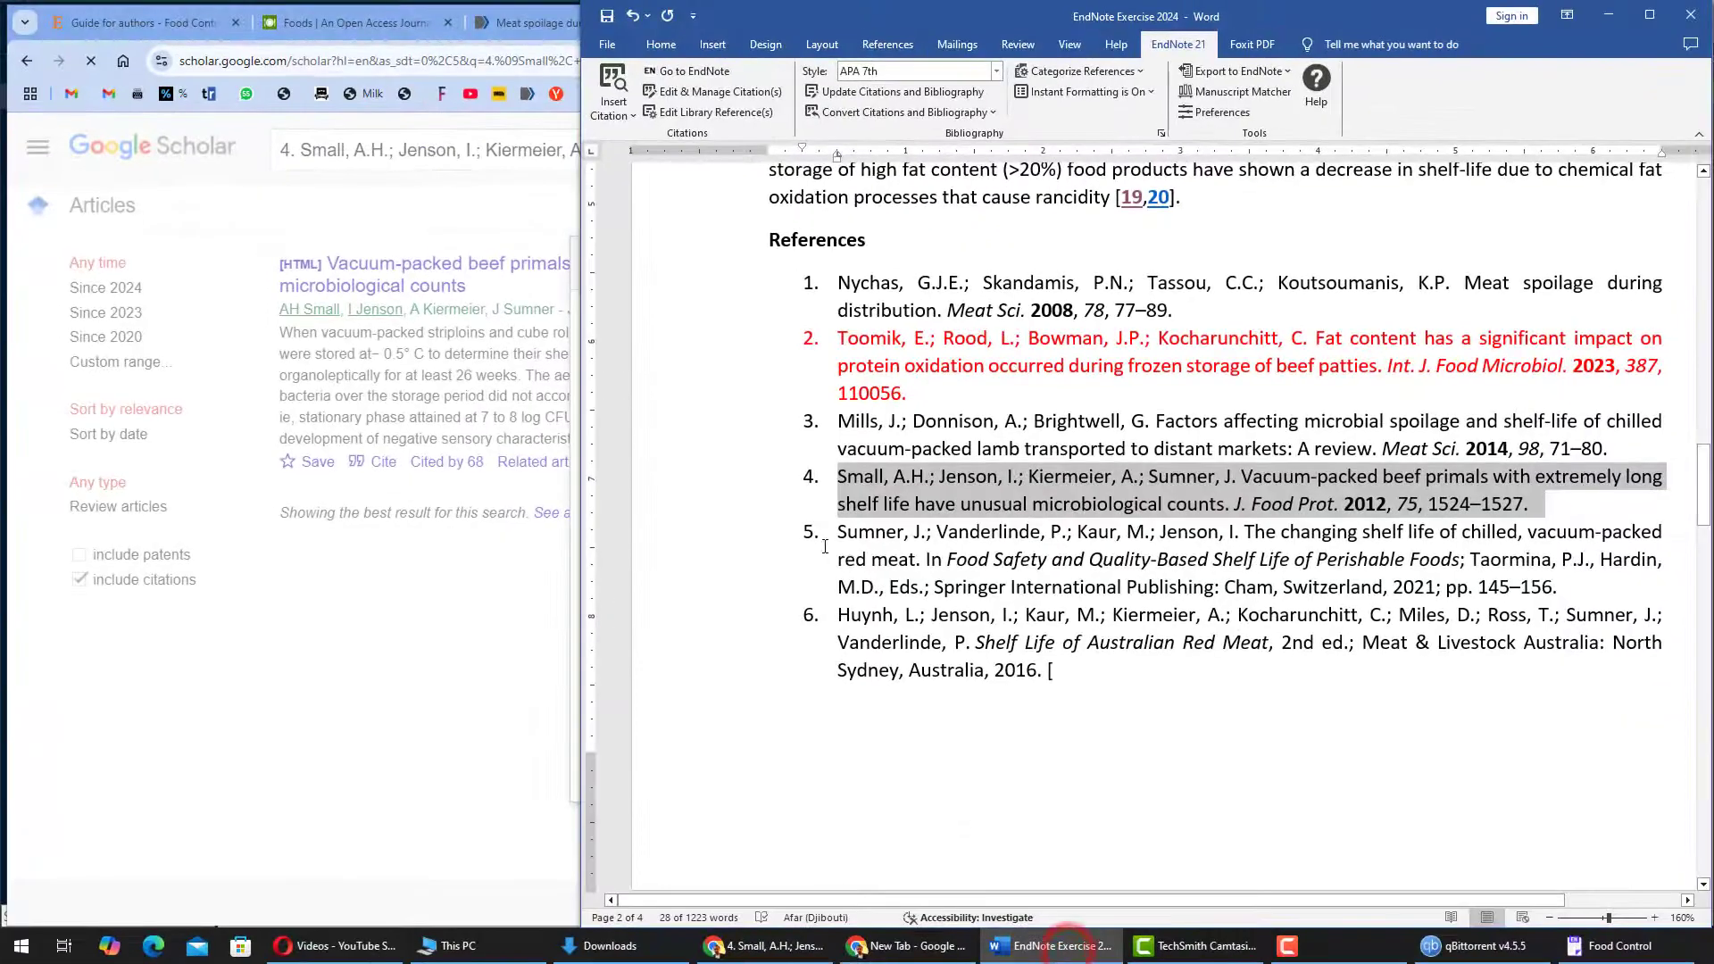
- Copy reference 5 from the Word reference list and replace the Google Scholar query with it in Chrome
{"action": "left_click_drag", "start_coordinate": [876, 539], "coordinate": [1562, 589]}
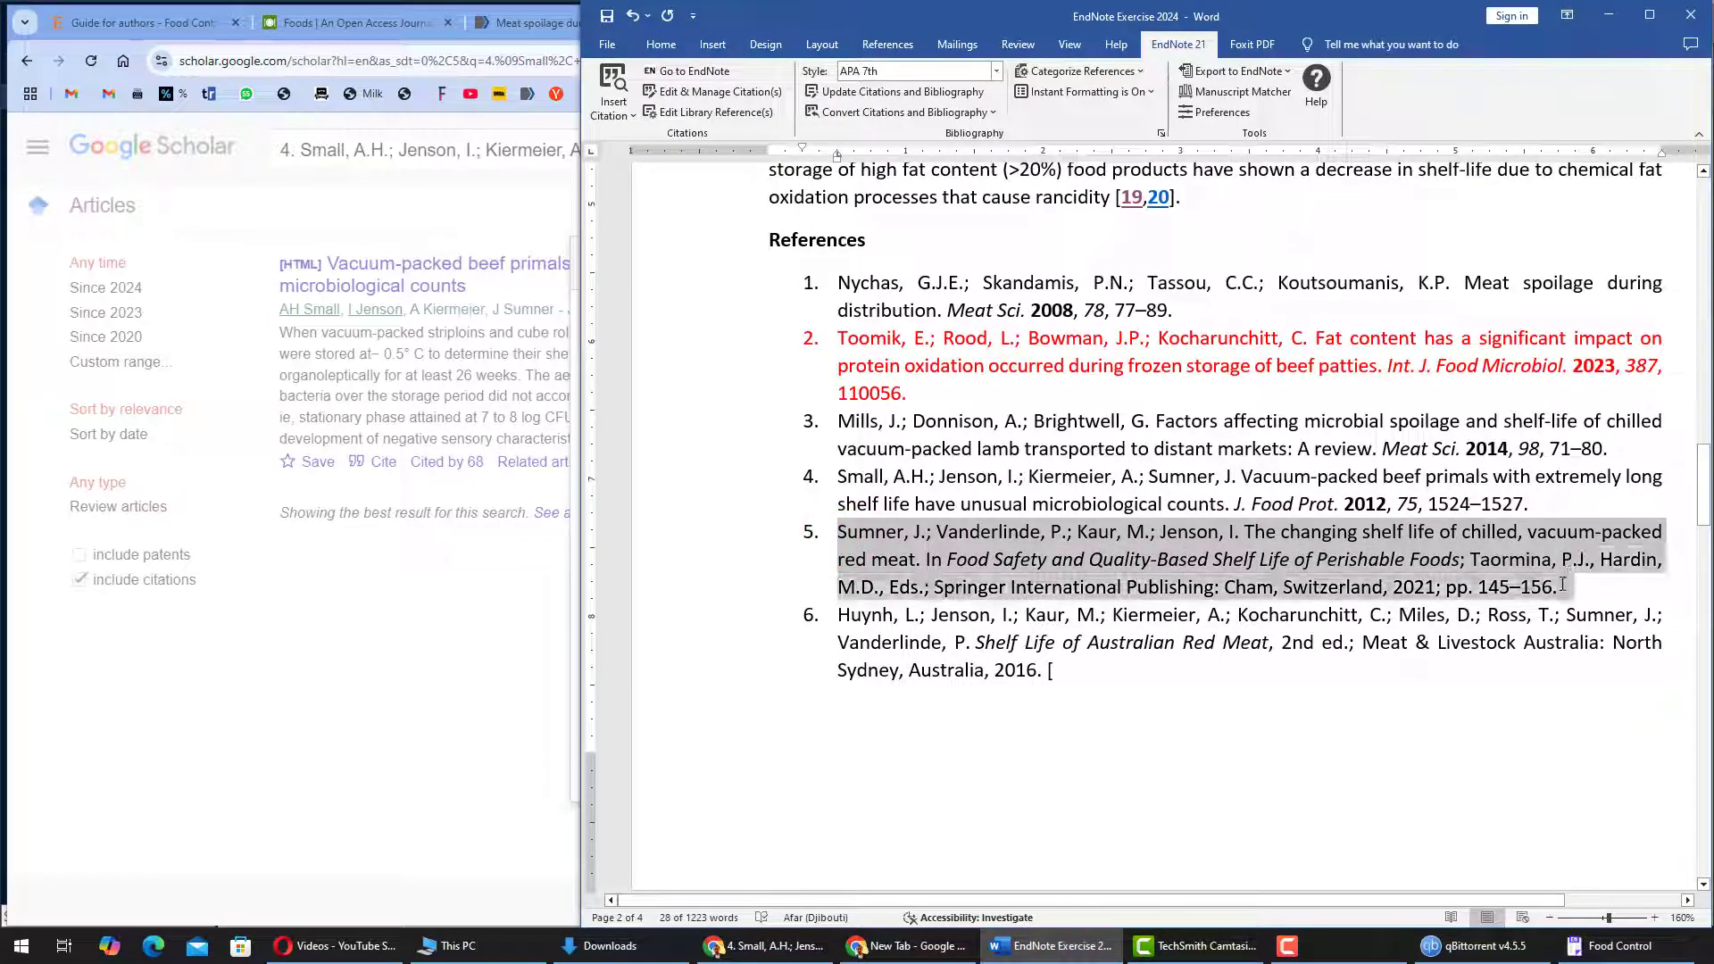
{"action": "left_click", "coordinate": [422, 384]}
{"action": "left_click", "coordinate": [419, 163]}
{"action": "triple_click", "coordinate": [419, 164]}
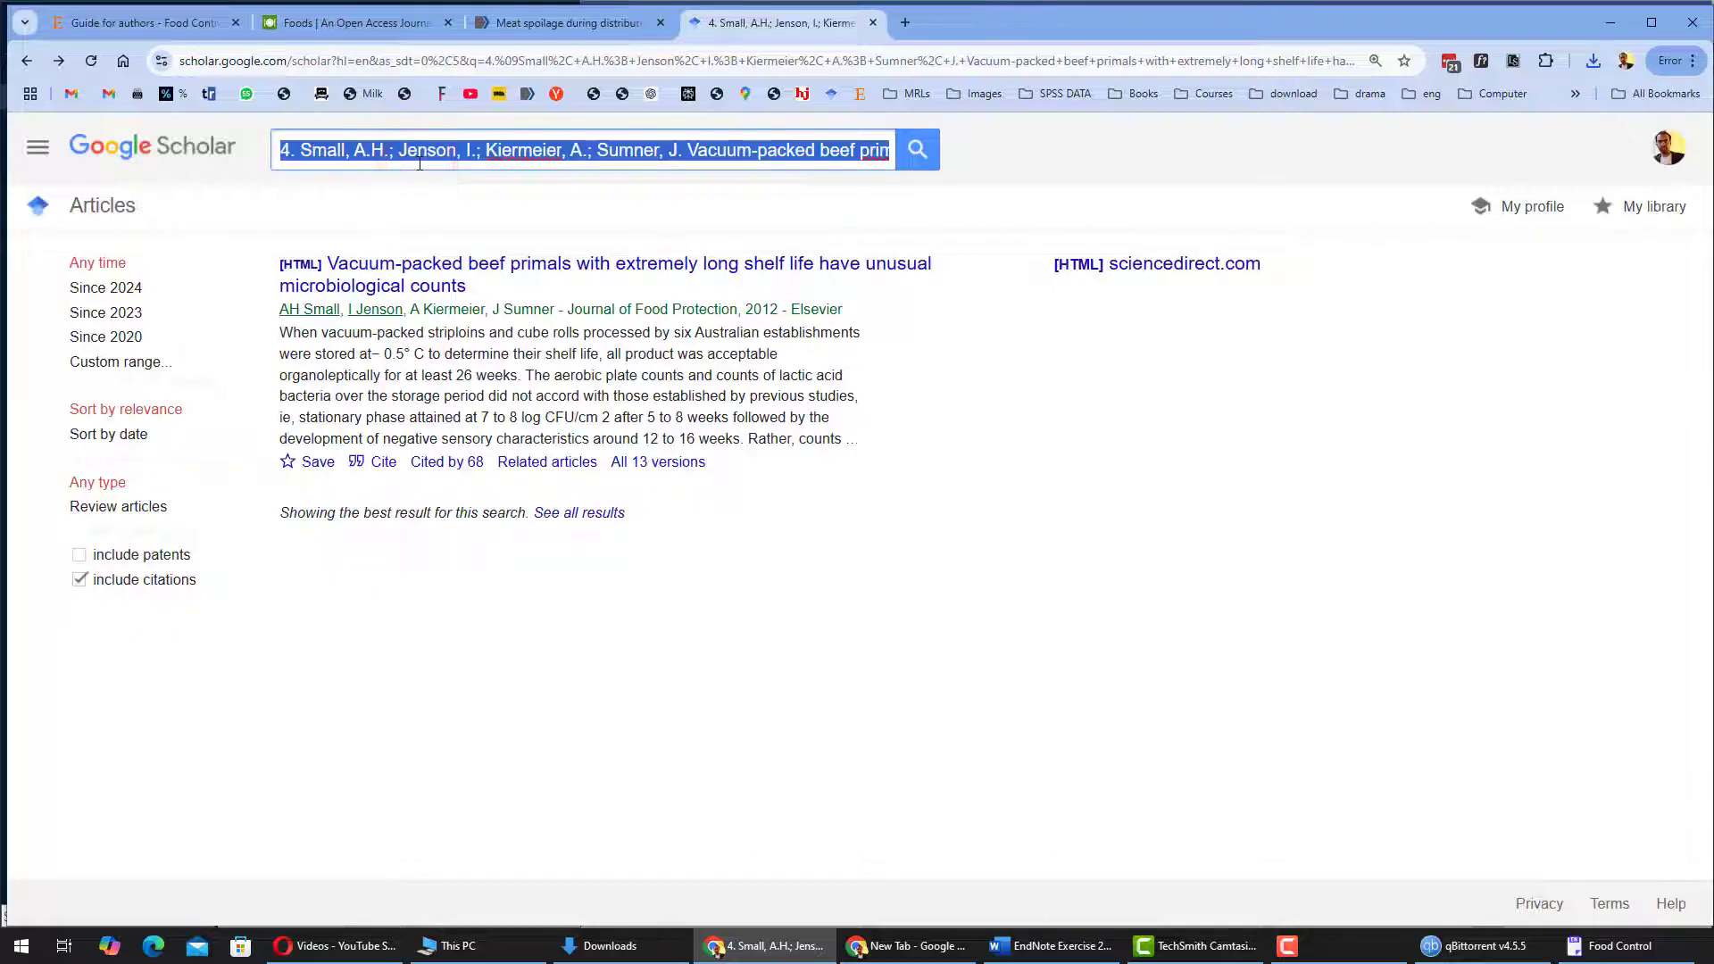
{"action": "key", "text": "ctrl+v"}
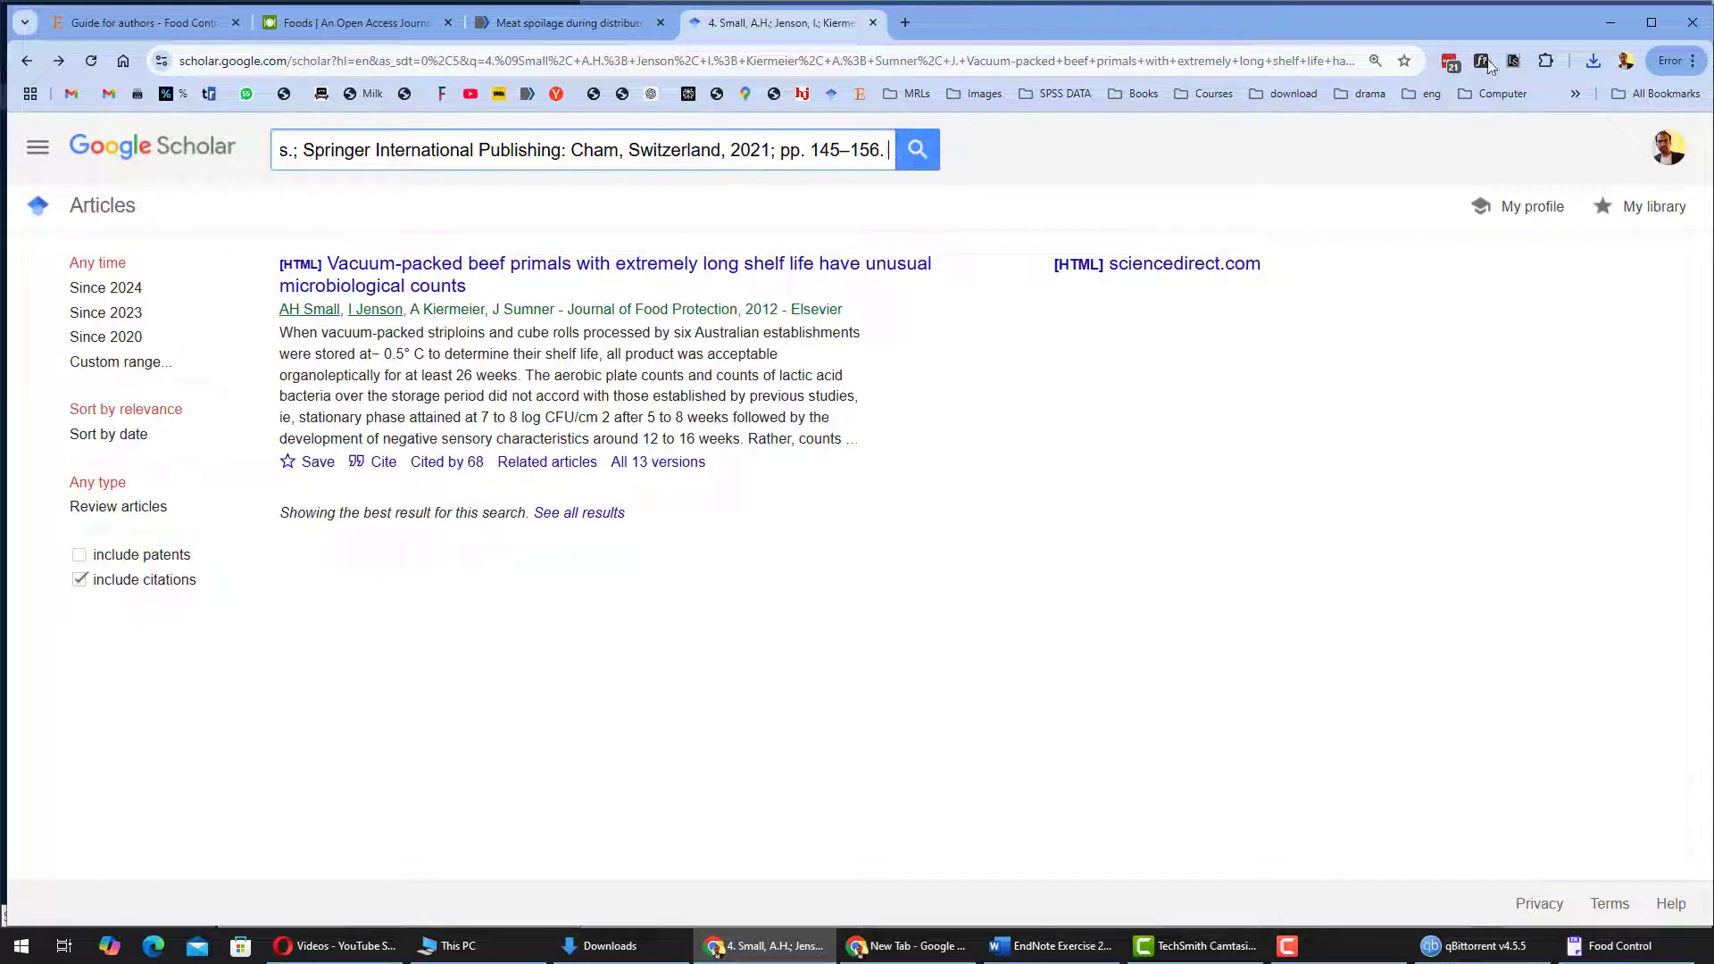
- Import the downloaded citation for reference 4 into EndNote and insert it into the 2014 citation before [3,4,5] in Word
{"action": "left_click", "coordinate": [1594, 62]}
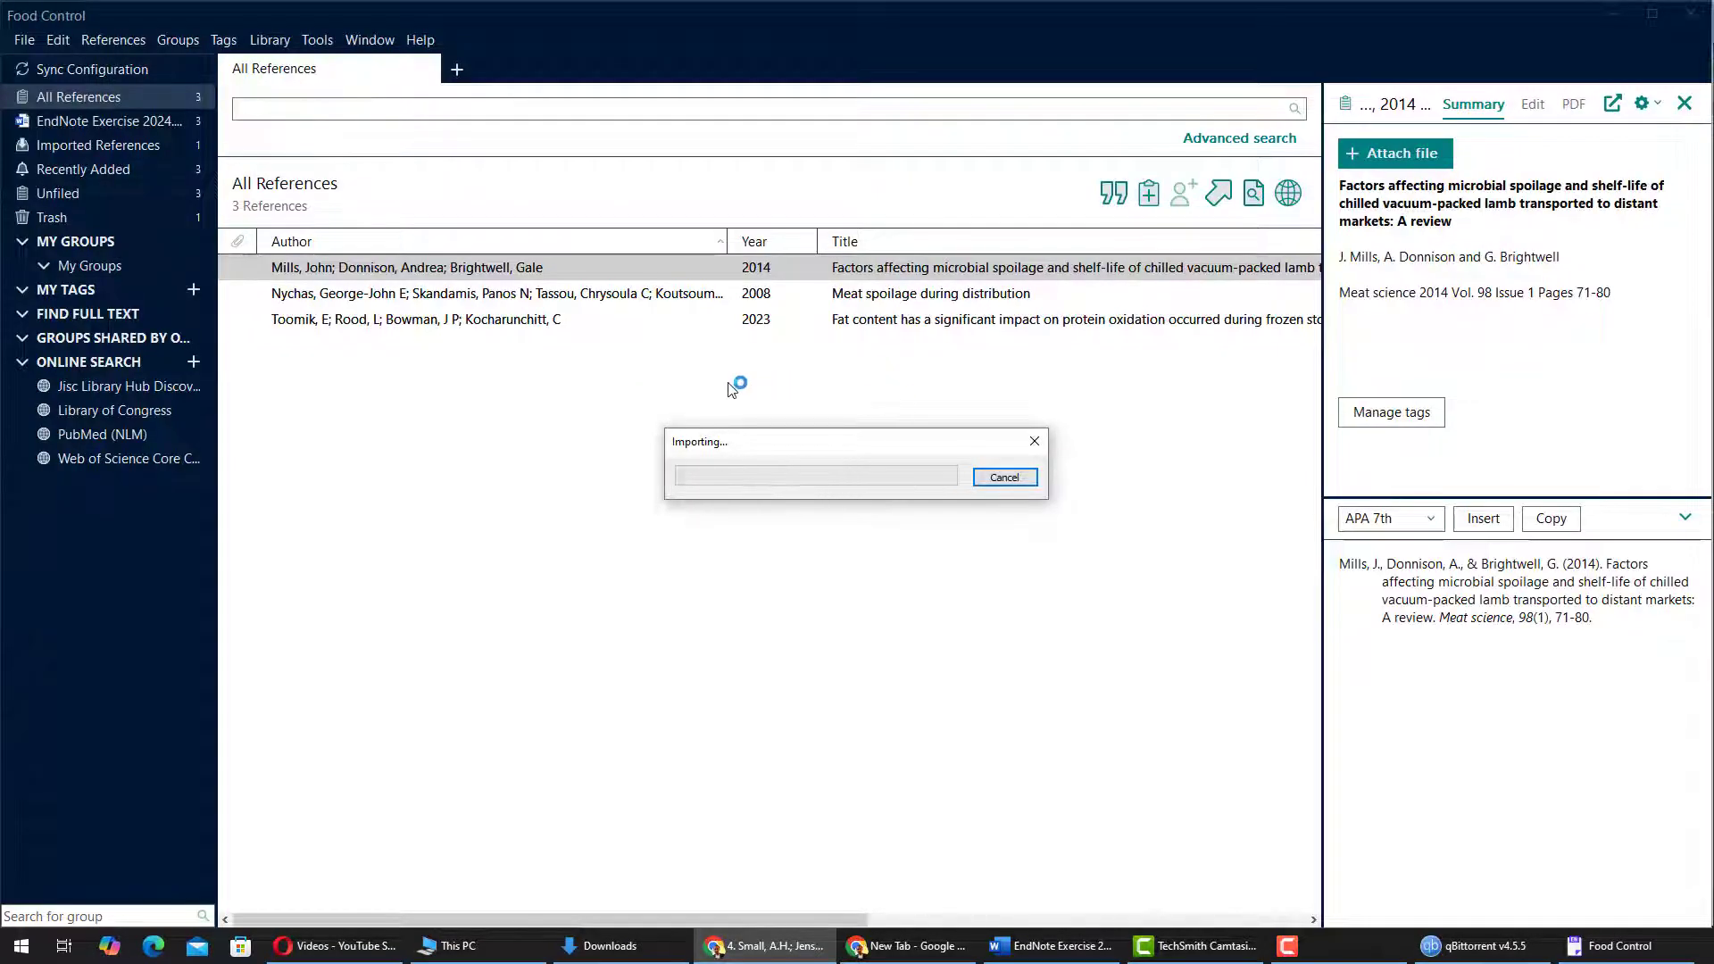
{"action": "left_click", "coordinate": [1043, 951]}
{"action": "scroll", "coordinate": [910, 440], "scroll_direction": "up", "scroll_amount": 8}
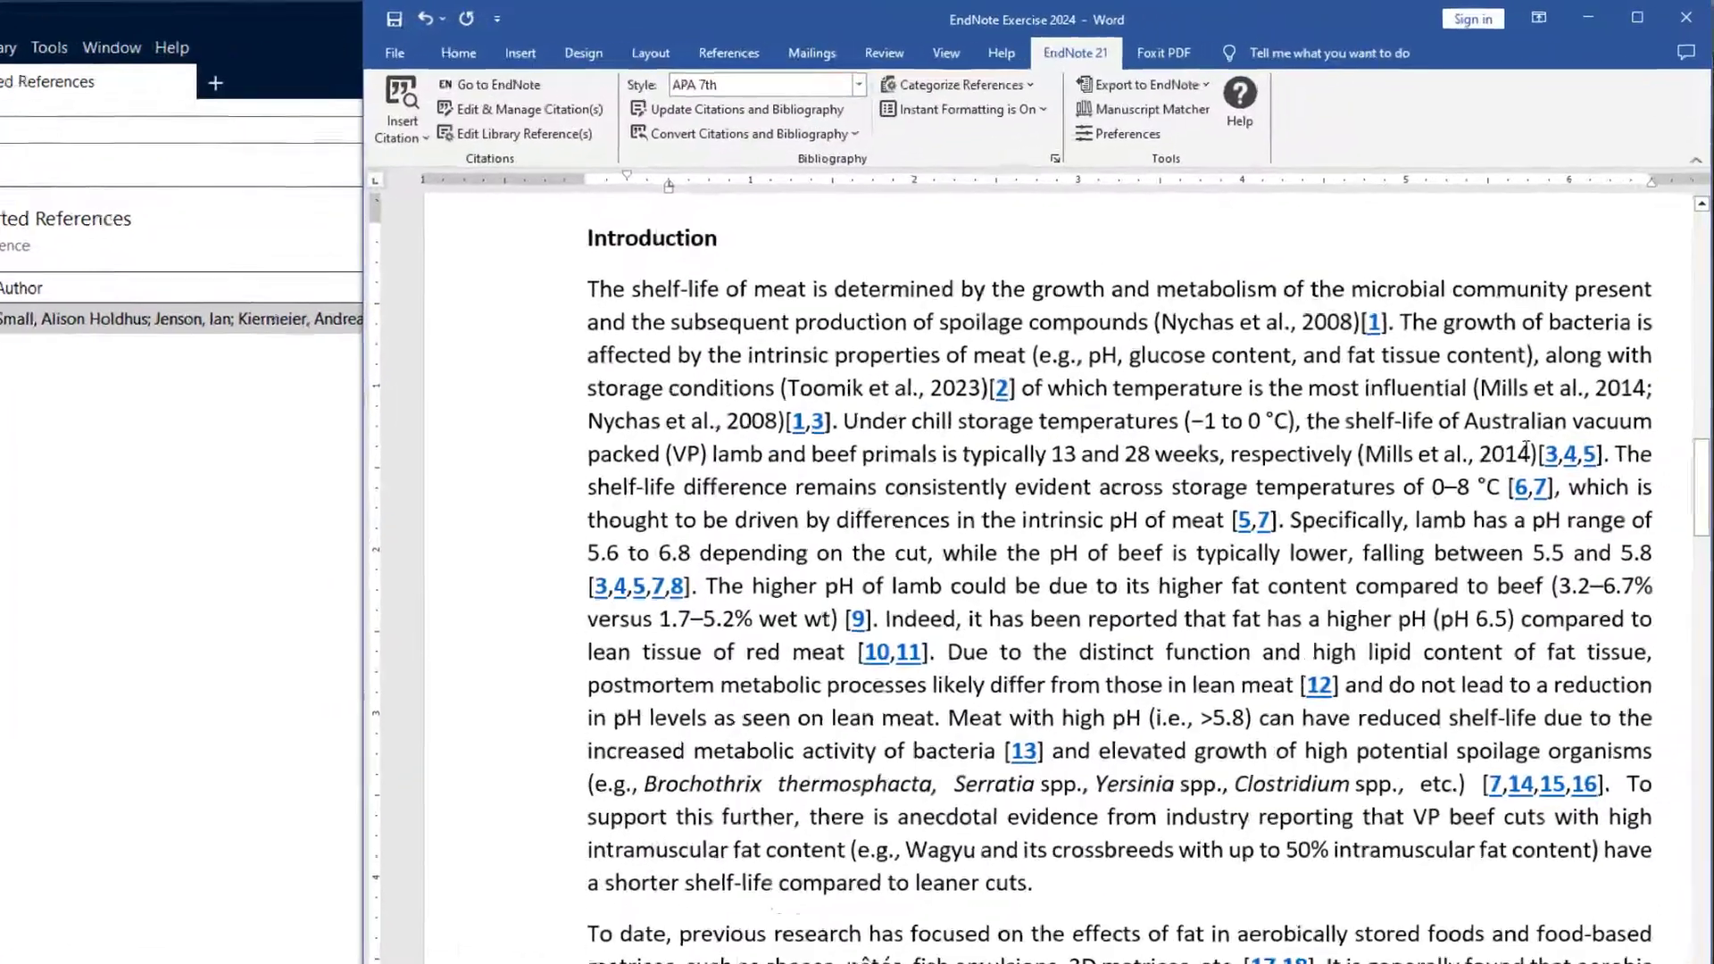
{"action": "left_click", "coordinate": [1557, 377]}
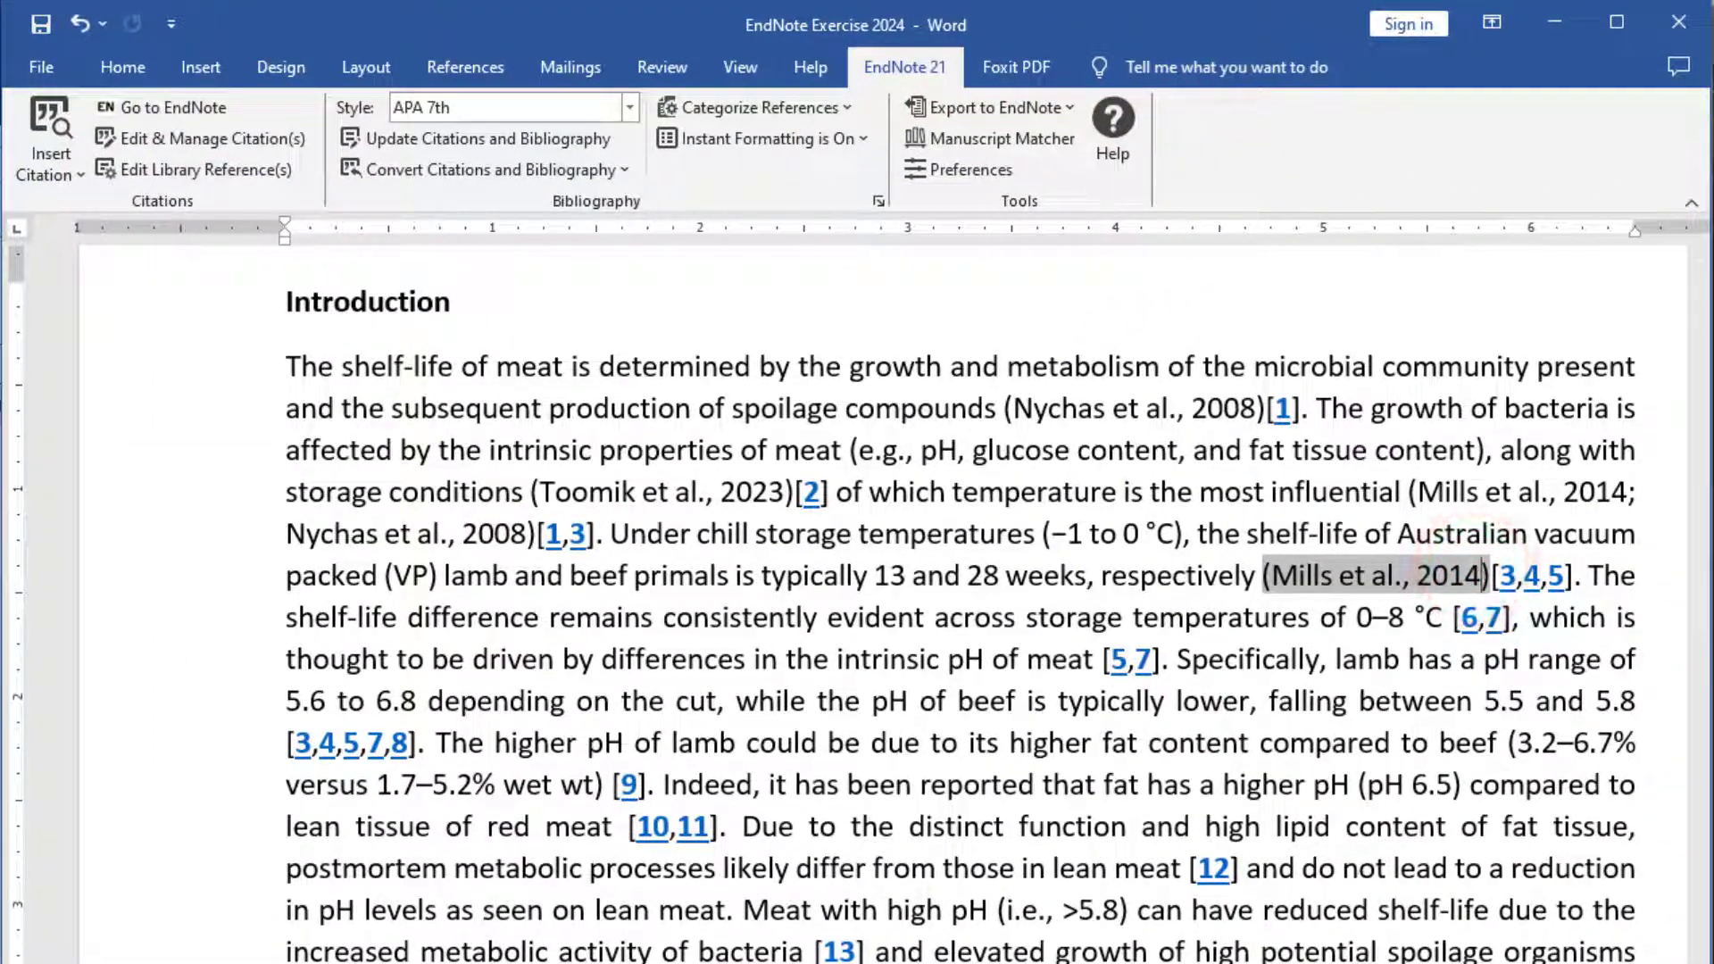
{"action": "key", "text": "alt+Tab"}
{"action": "left_click", "coordinate": [807, 299]}
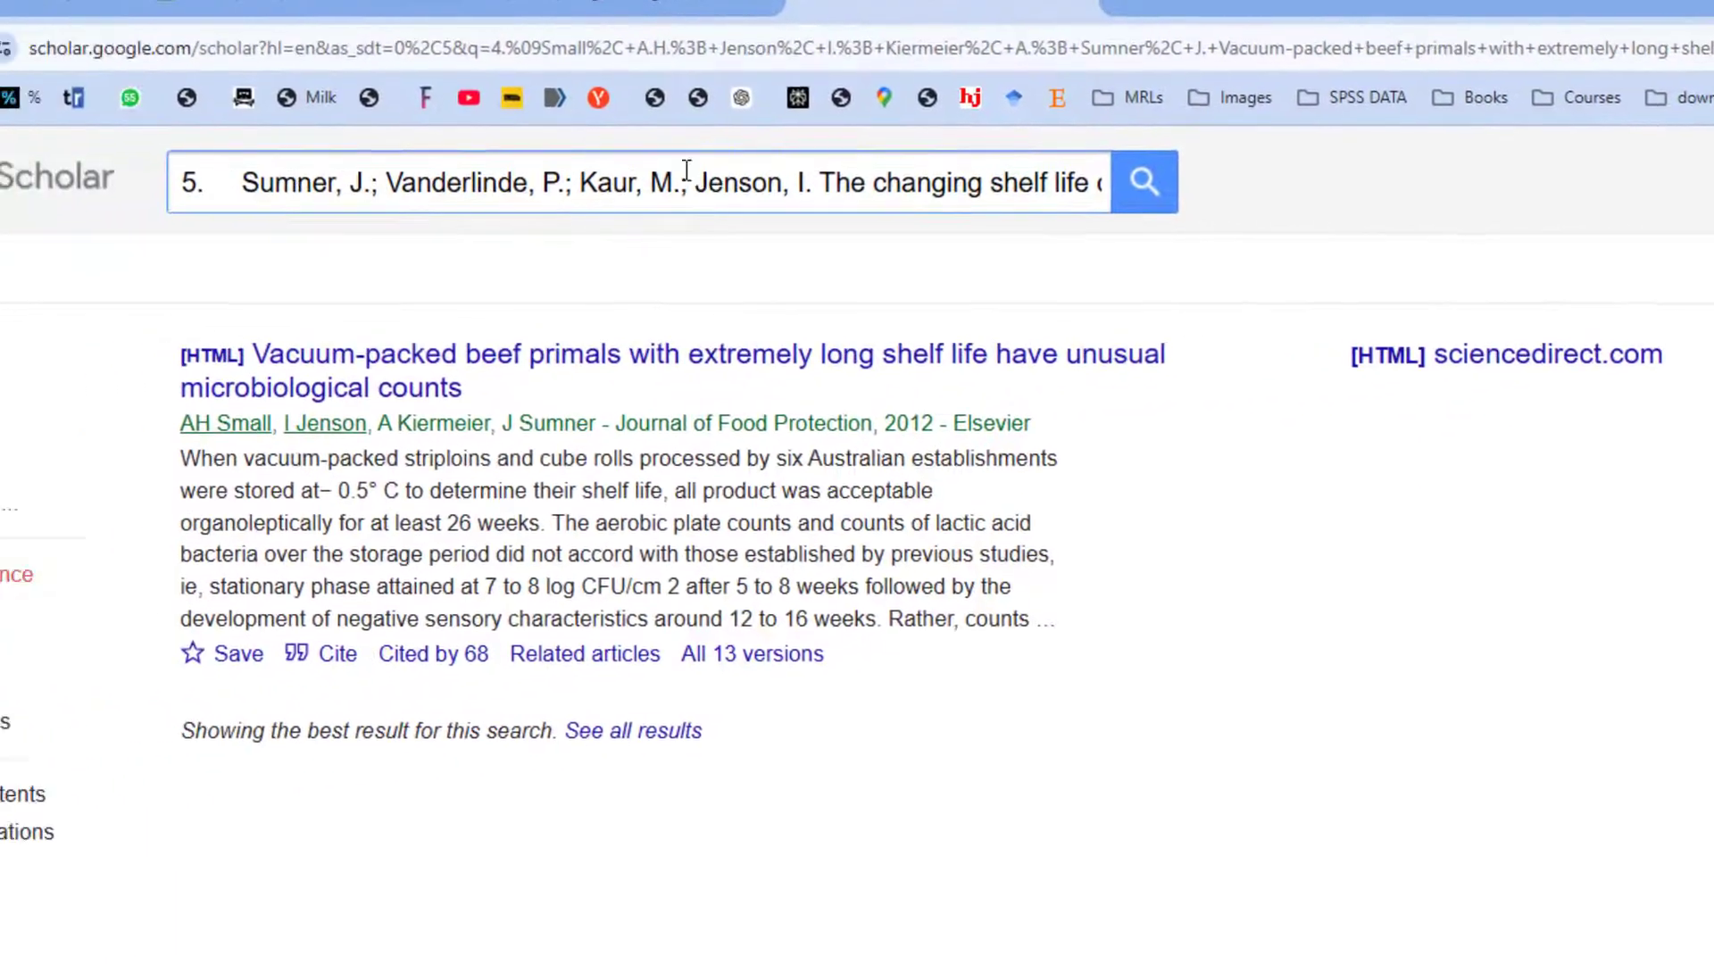
- Run the Google Scholar search for reference 5, download its citation in EndNote format and import it into the EndNote library
{"action": "left_click", "coordinate": [755, 174]}
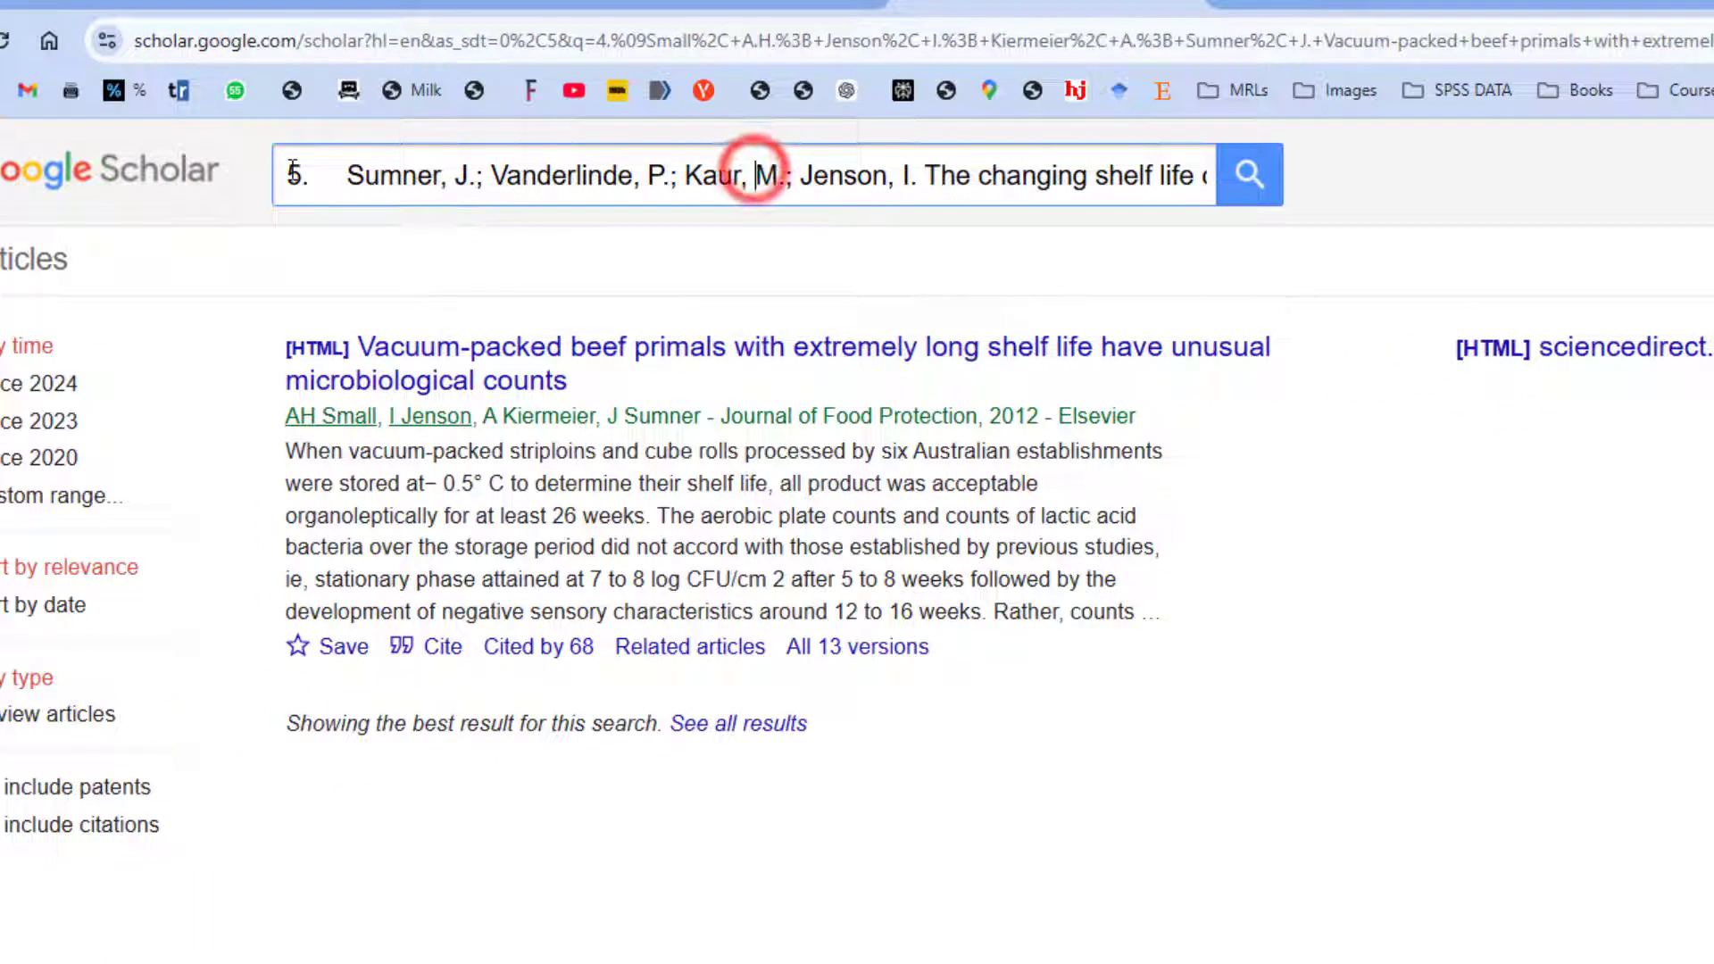
{"action": "left_click", "coordinate": [1270, 191]}
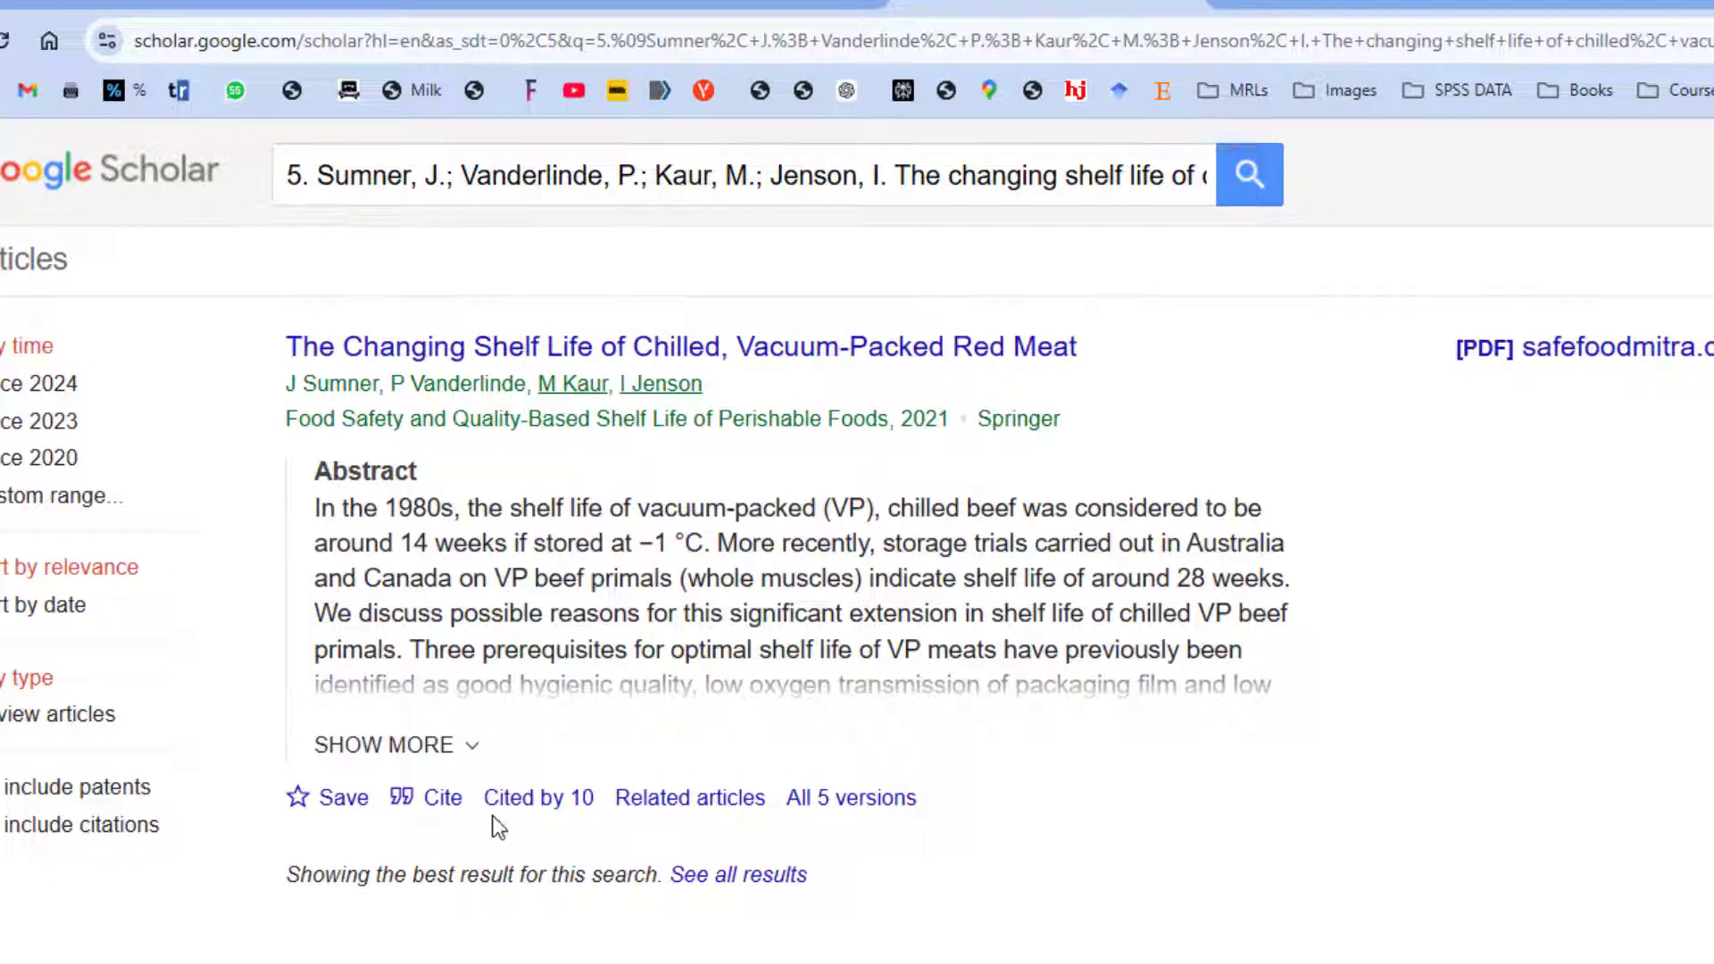
{"action": "left_click", "coordinate": [446, 803]}
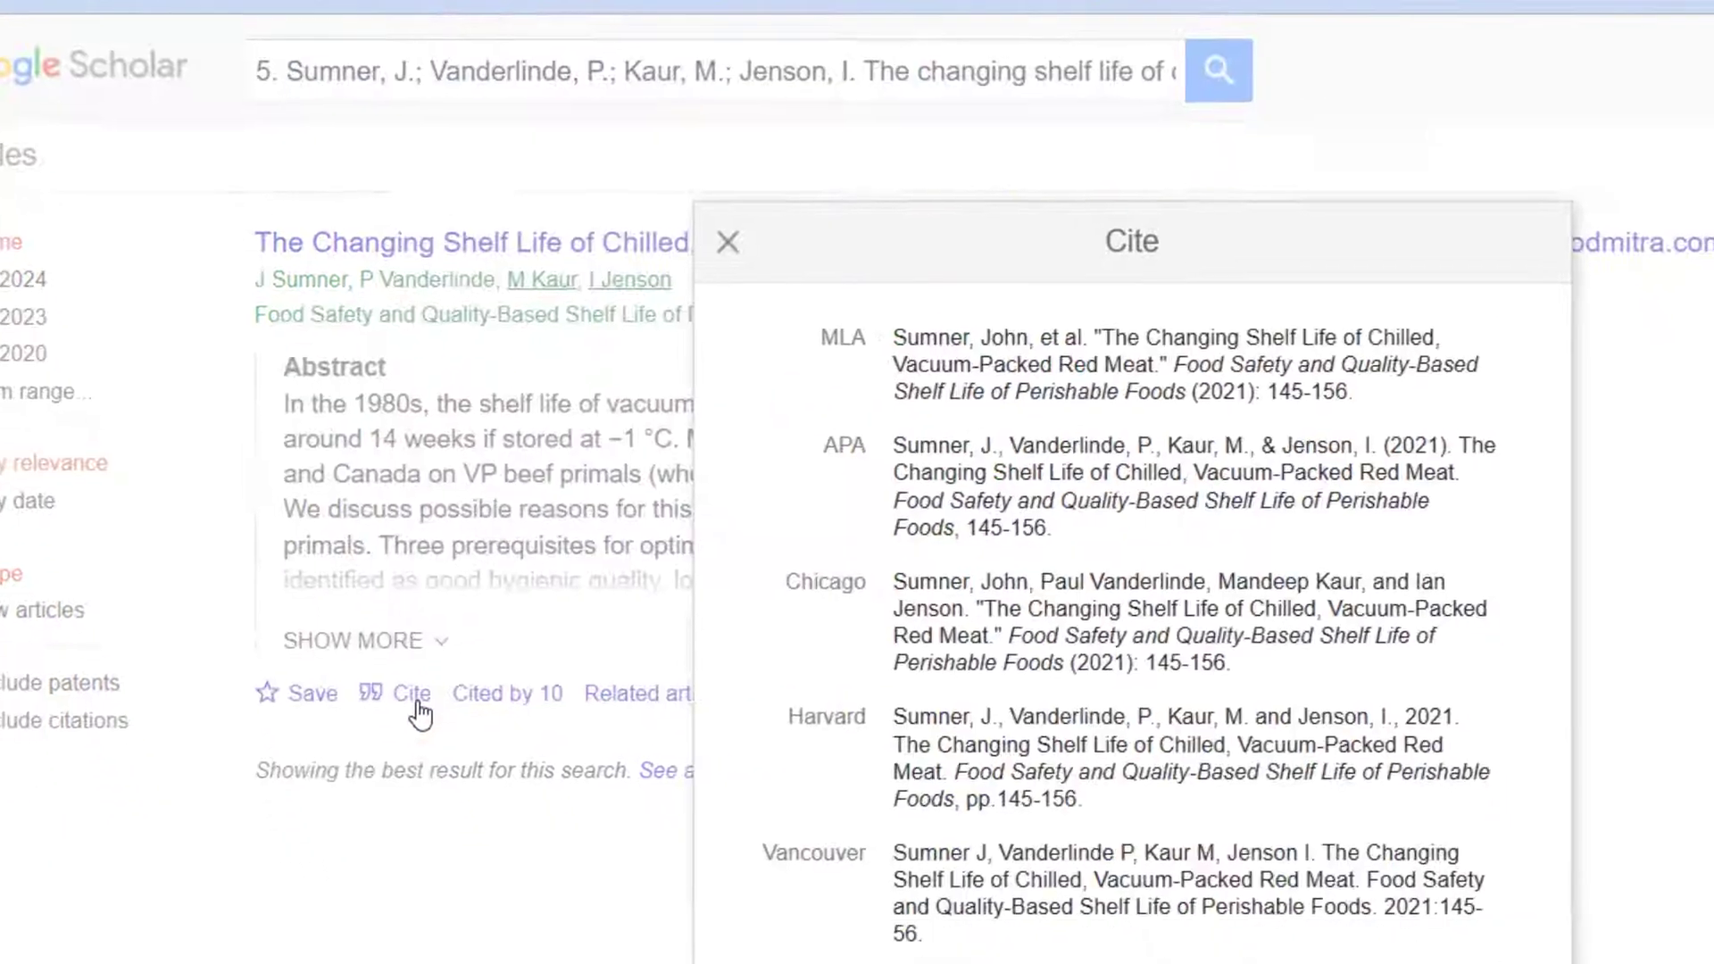
{"action": "left_click", "coordinate": [1059, 830]}
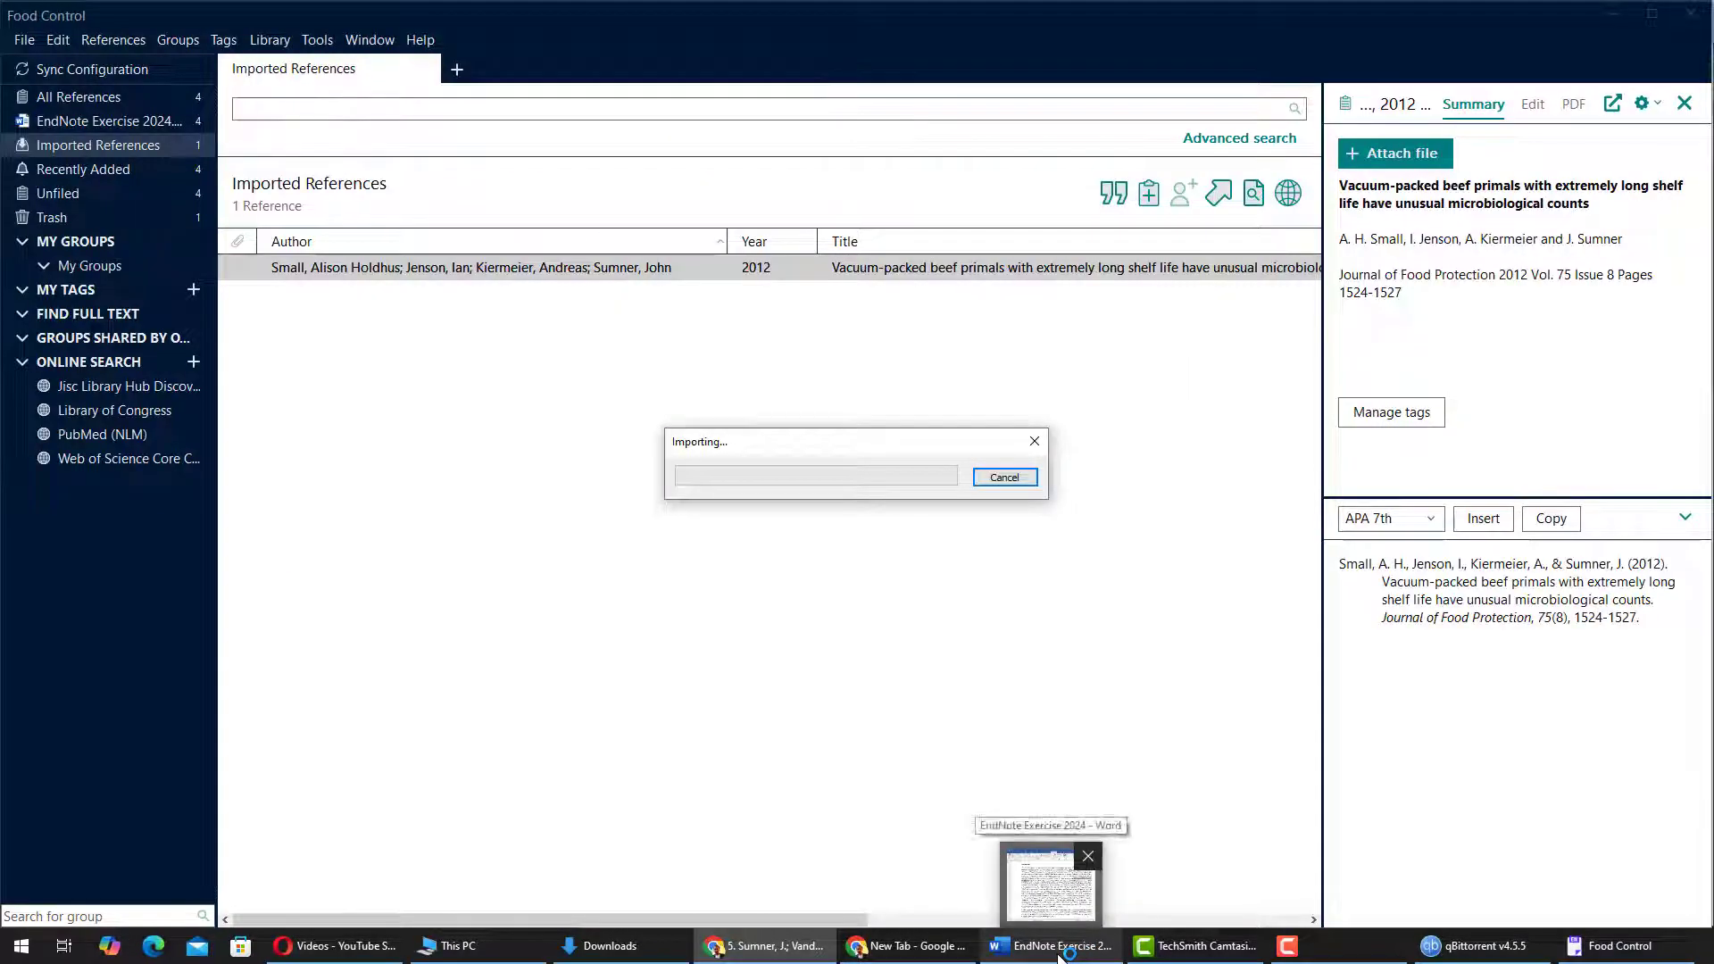
- Place the cursor in the citation before [3,4,5] in Word and display the recently added references in EndNote
{"action": "left_click", "coordinate": [1059, 948]}
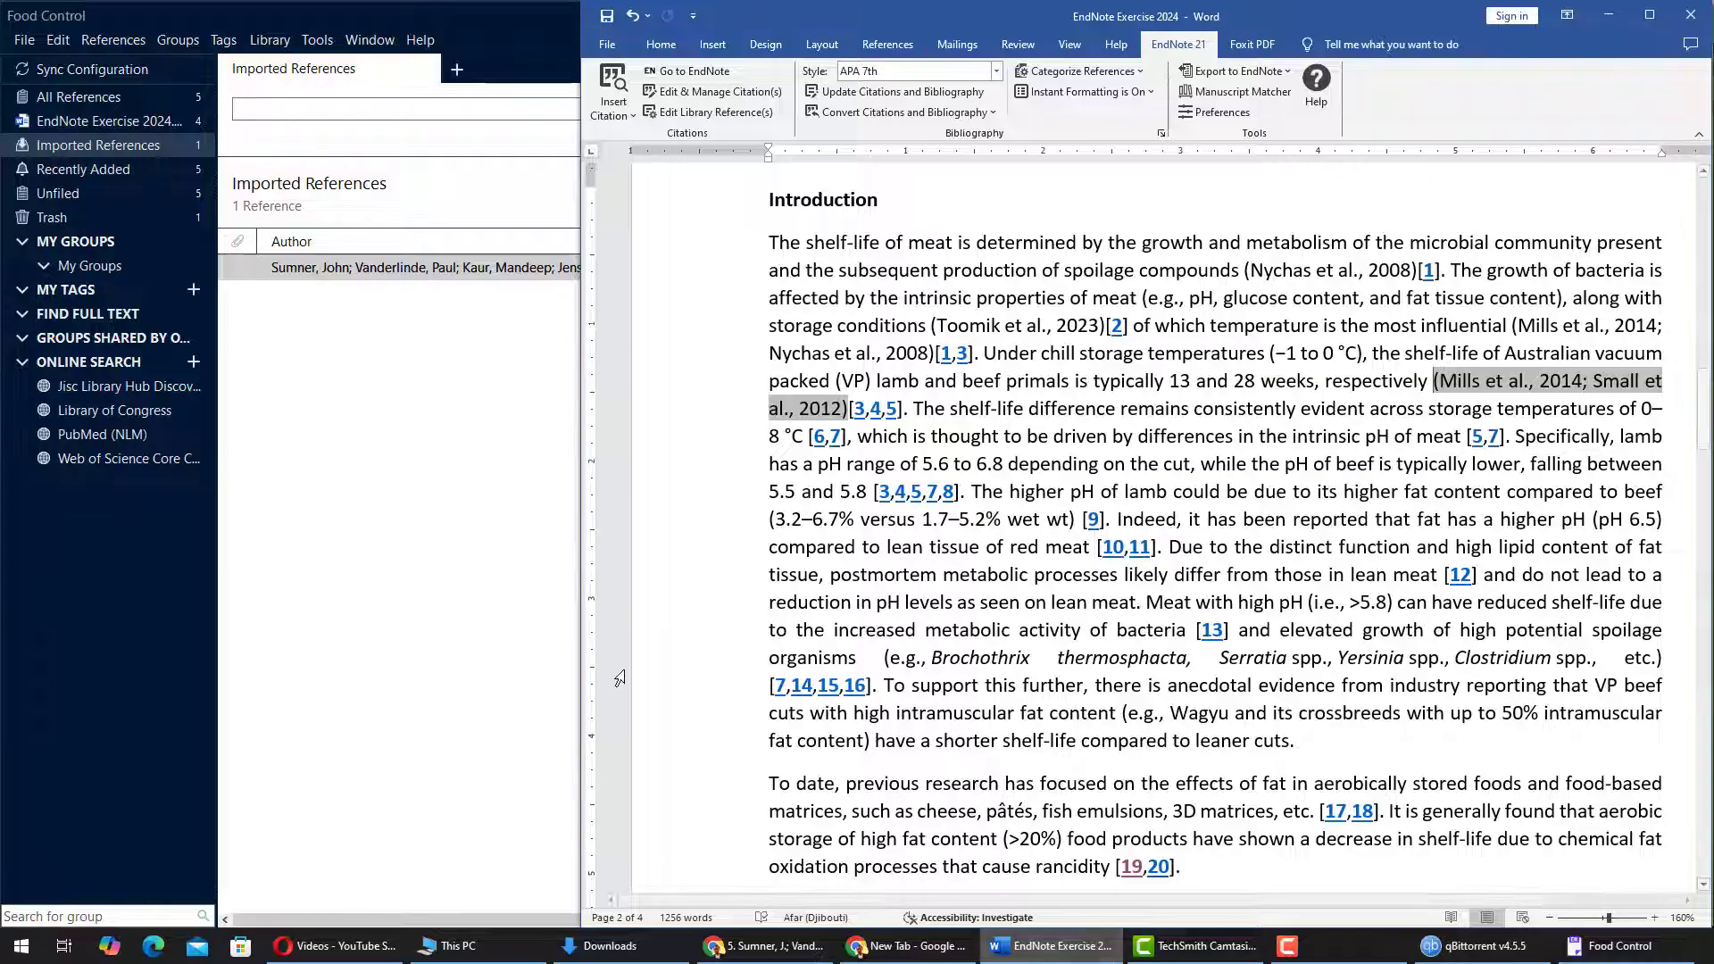
{"action": "left_click", "coordinate": [986, 492]}
{"action": "left_click", "coordinate": [1493, 382]}
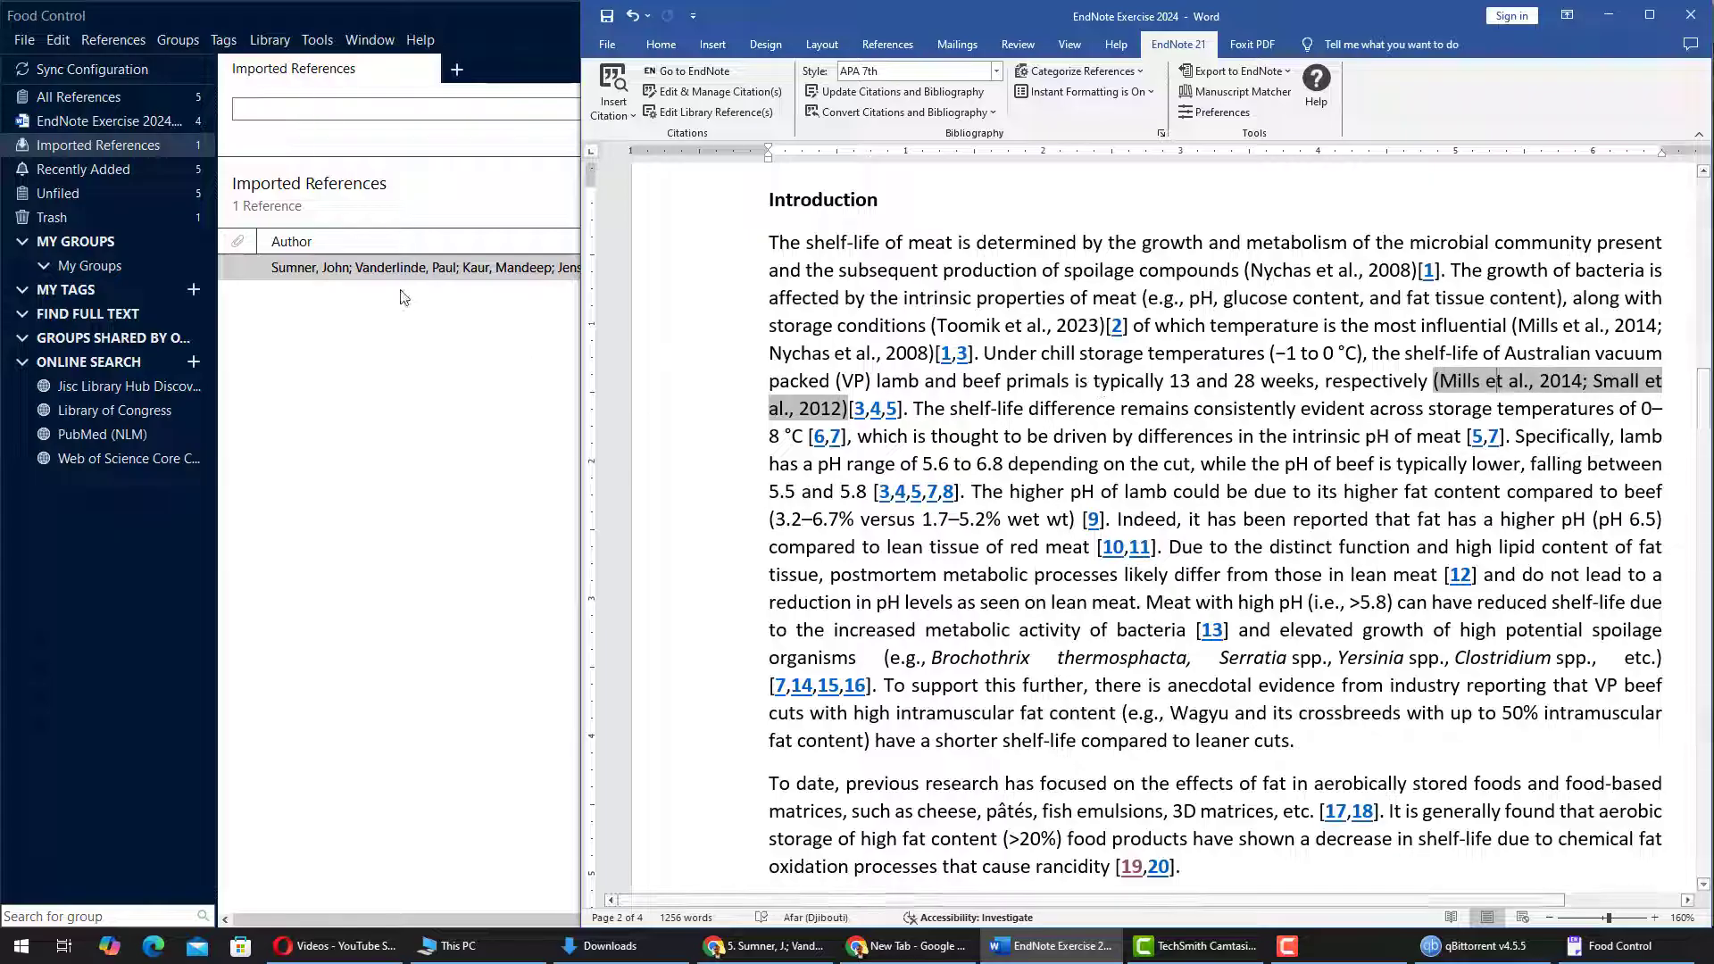
{"action": "left_click", "coordinate": [430, 268]}
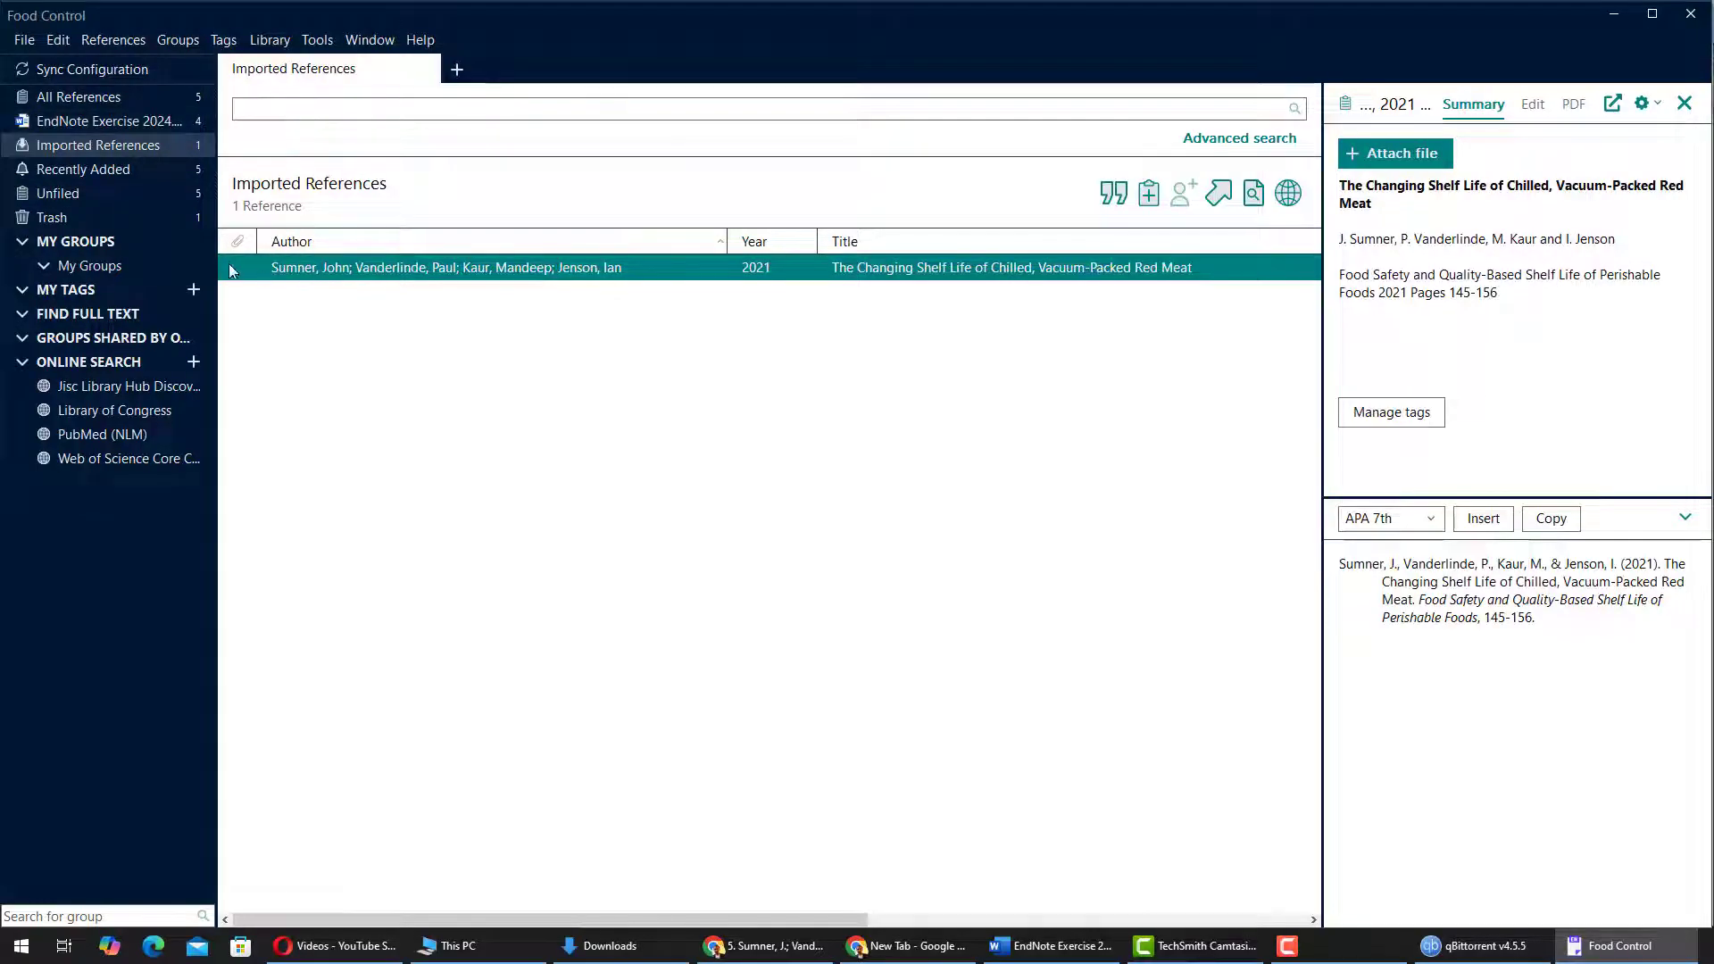
{"action": "left_click", "coordinate": [108, 101]}
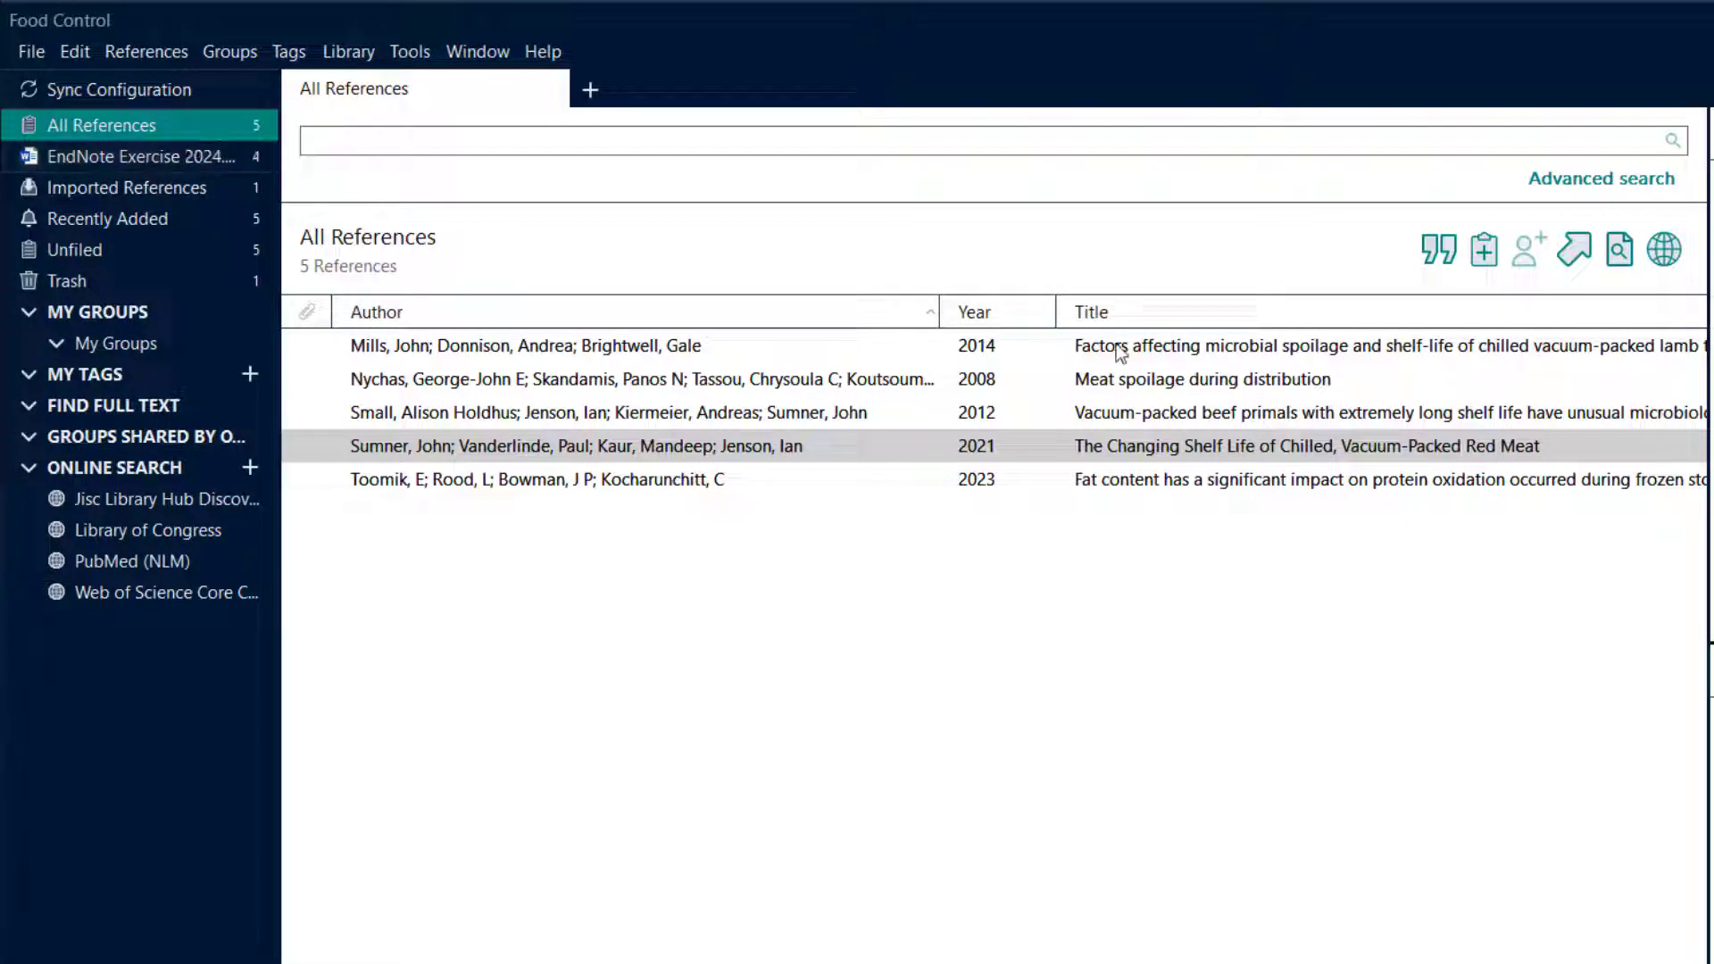
{"action": "left_click", "coordinate": [157, 220]}
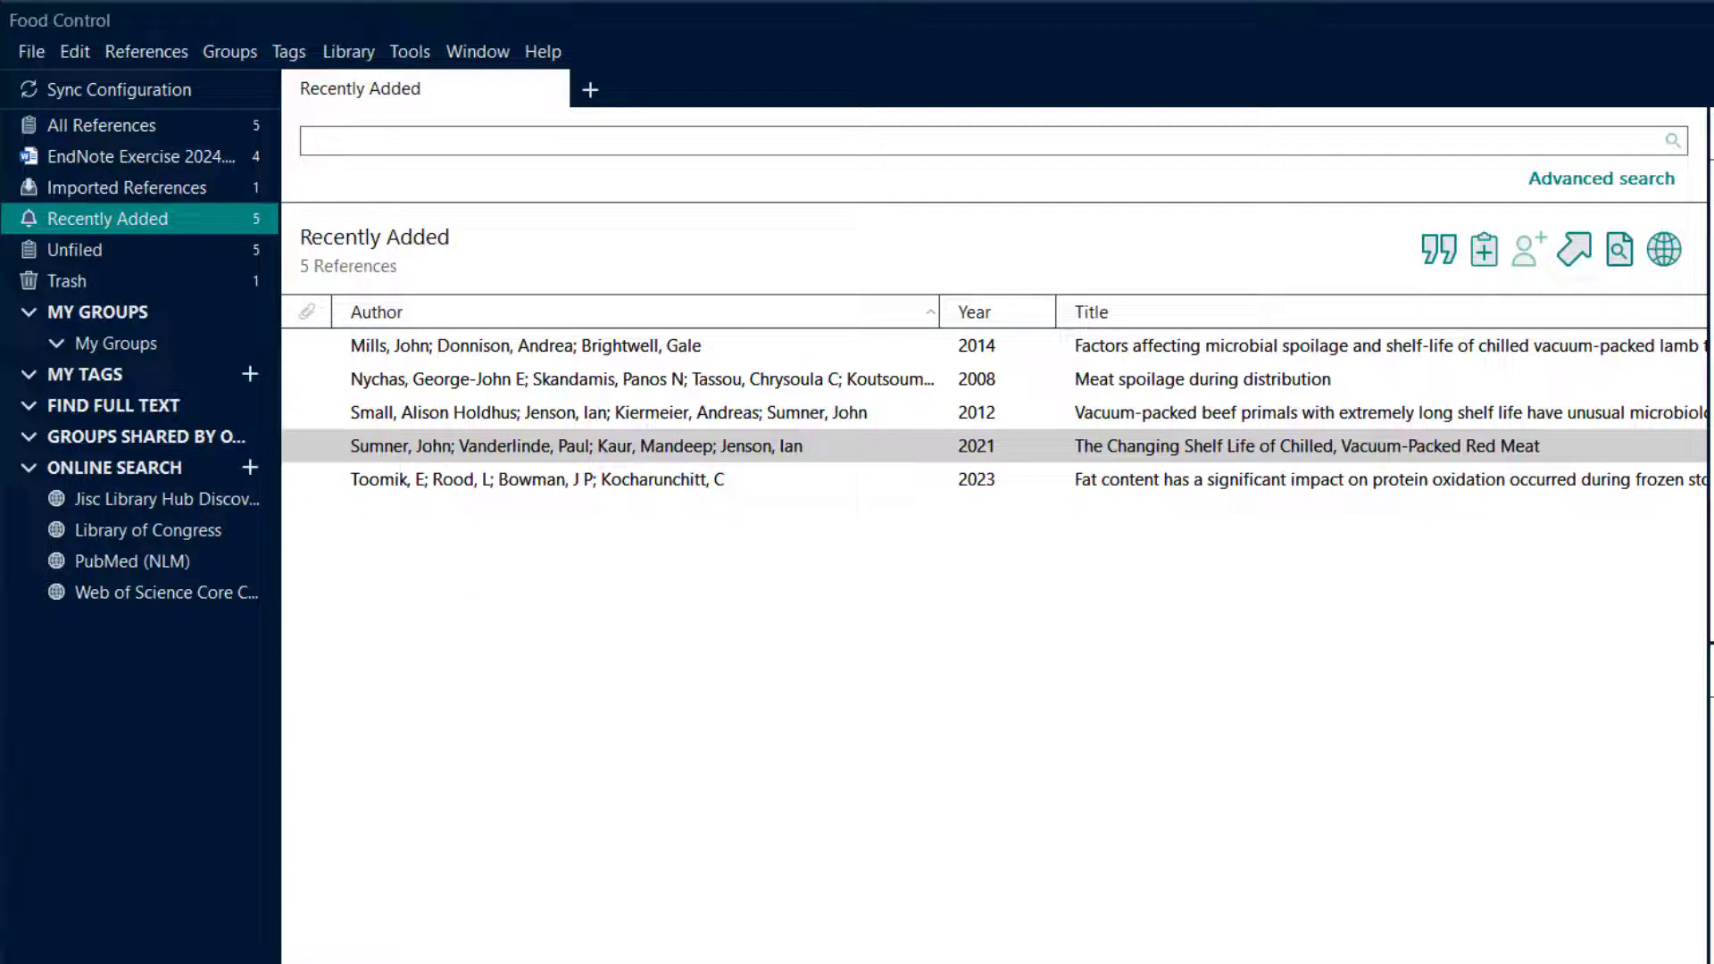
- Match reference 5 in the Word list to its 2021 entry in EndNote and insert that entry into the citation before [3,4,5]
{"action": "key", "text": "alt+Tab"}
{"action": "scroll", "coordinate": [1125, 884], "scroll_direction": "down", "scroll_amount": 10}
{"action": "scroll", "coordinate": [1106, 951], "scroll_direction": "up", "scroll_amount": 2}
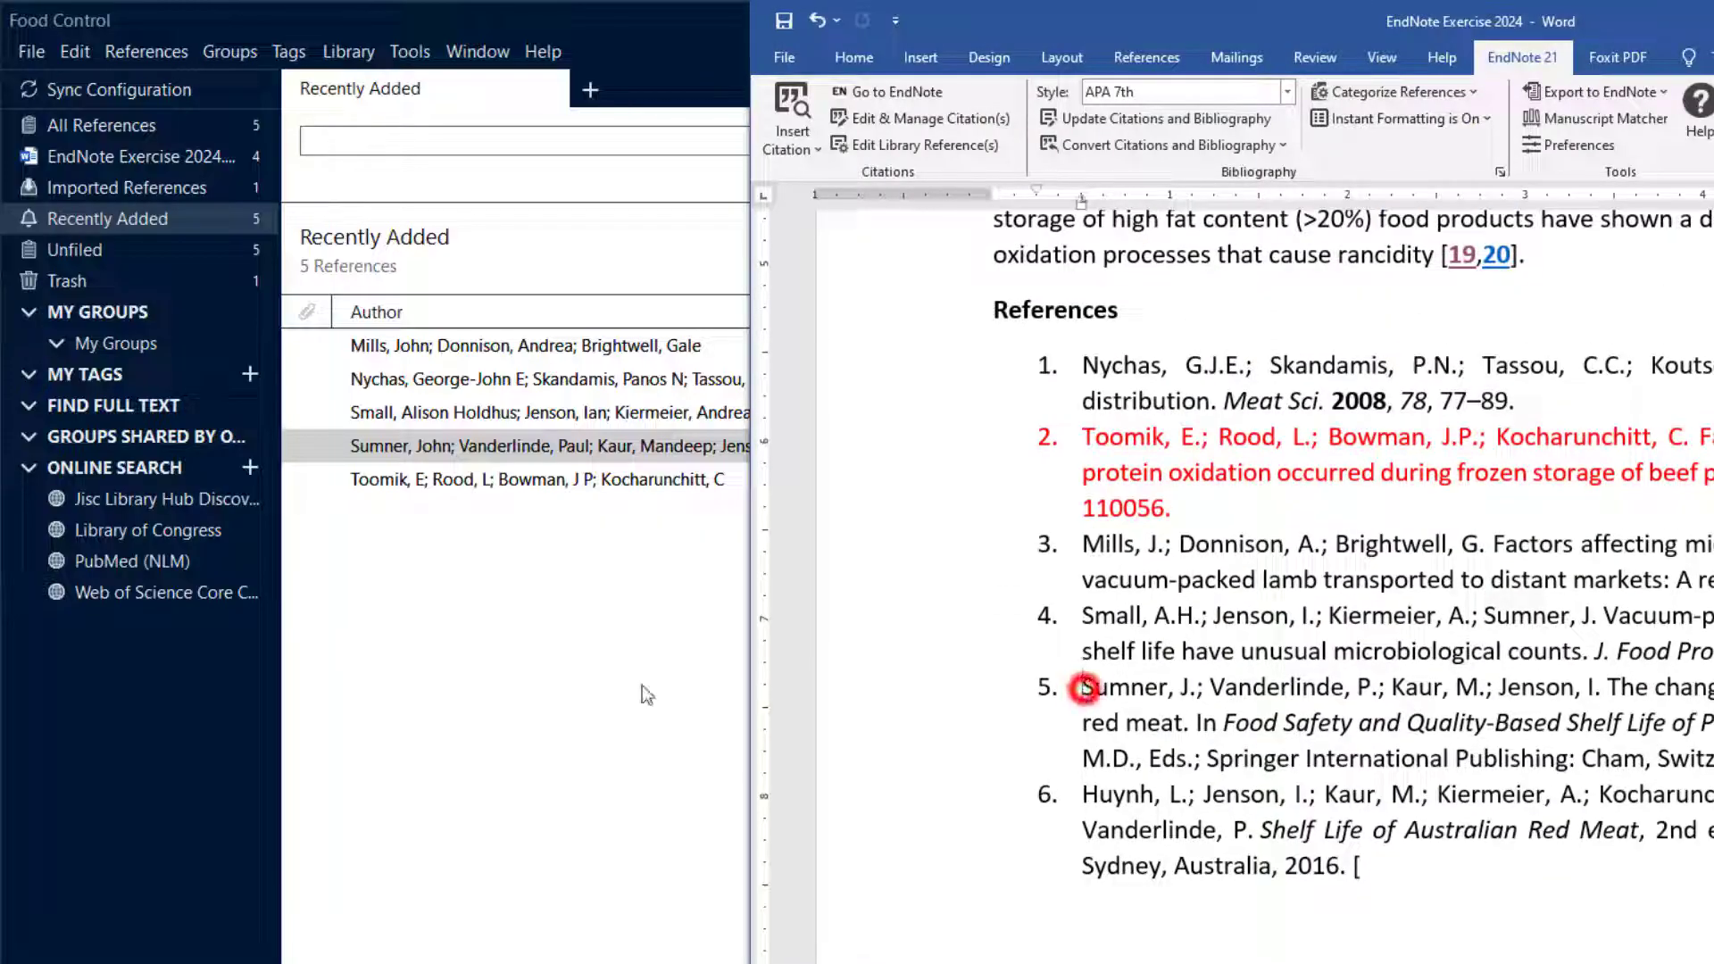
{"action": "left_click", "coordinate": [500, 452]}
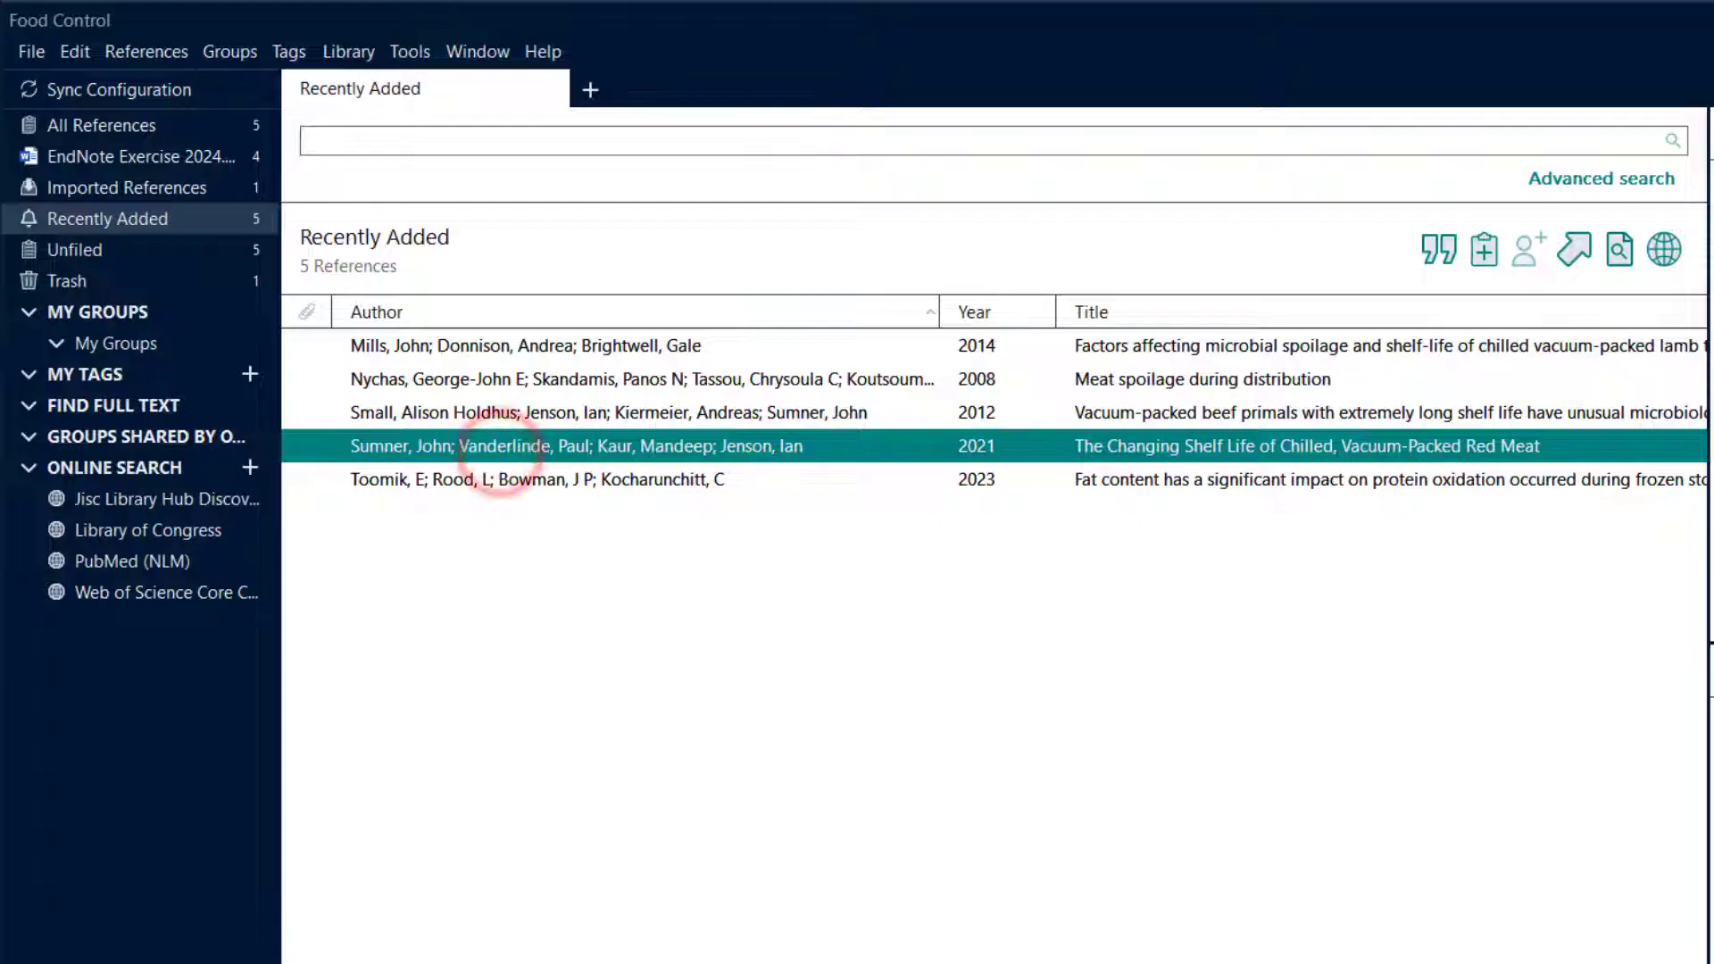
{"action": "key", "text": "alt+Tab"}
{"action": "scroll", "coordinate": [1250, 625], "scroll_direction": "up", "scroll_amount": 15}
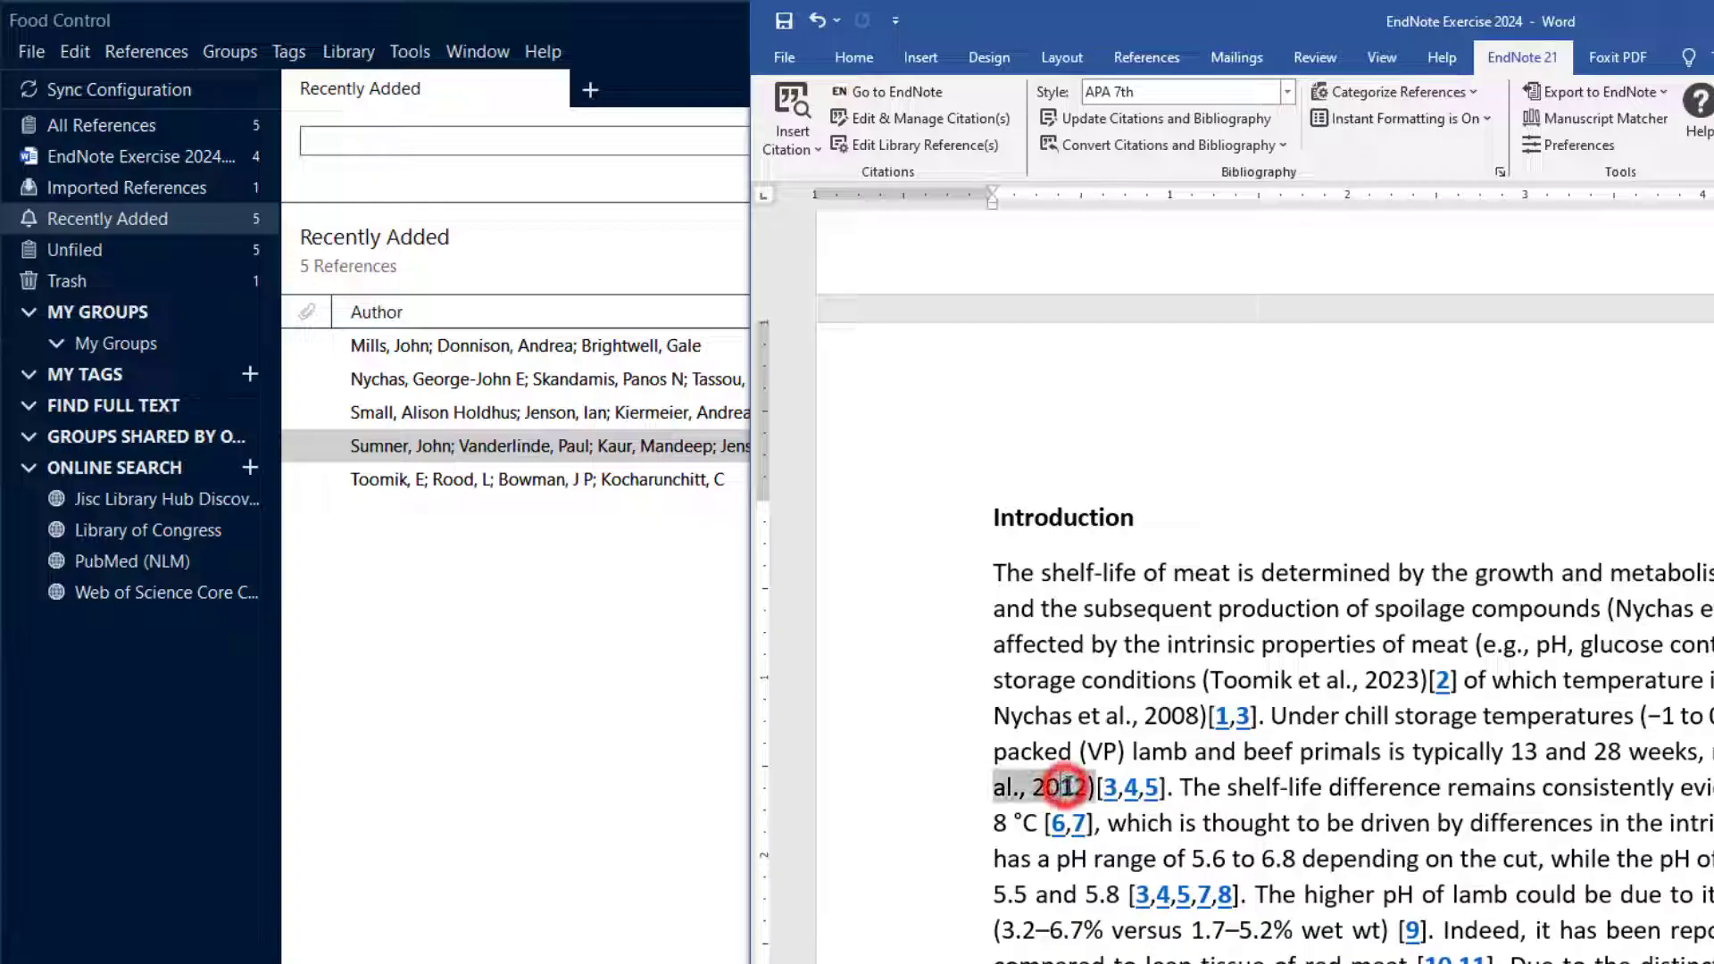
{"action": "left_click", "coordinate": [640, 240]}
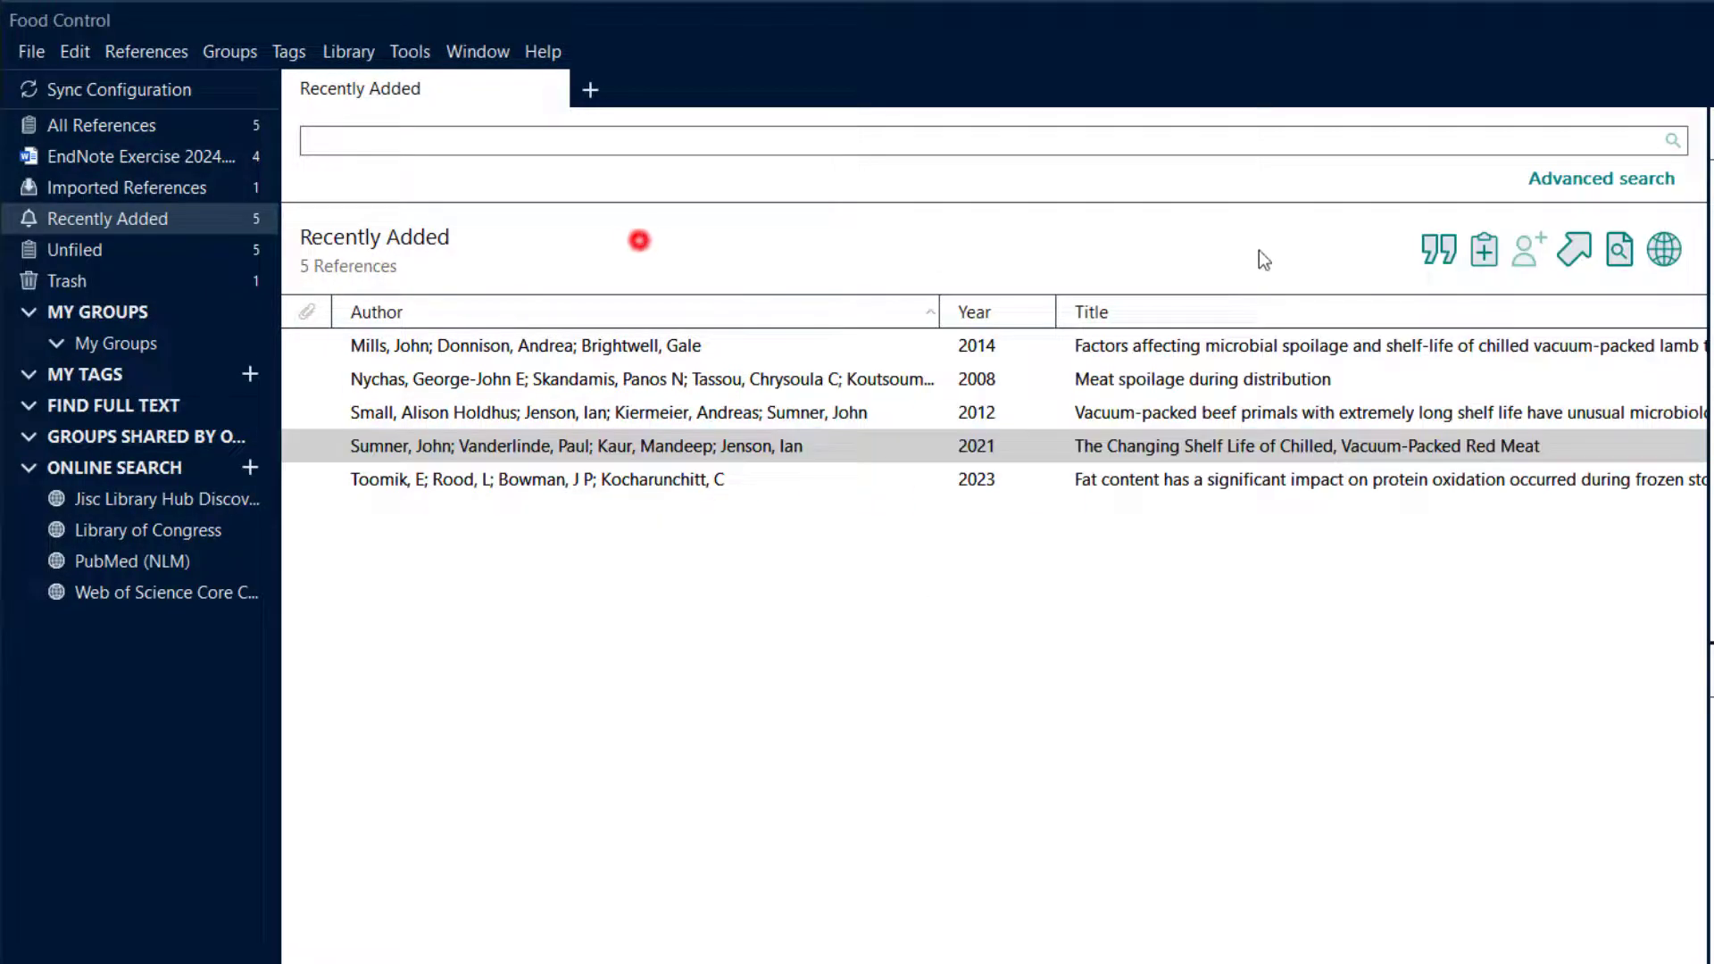
{"action": "left_click", "coordinate": [1442, 246]}
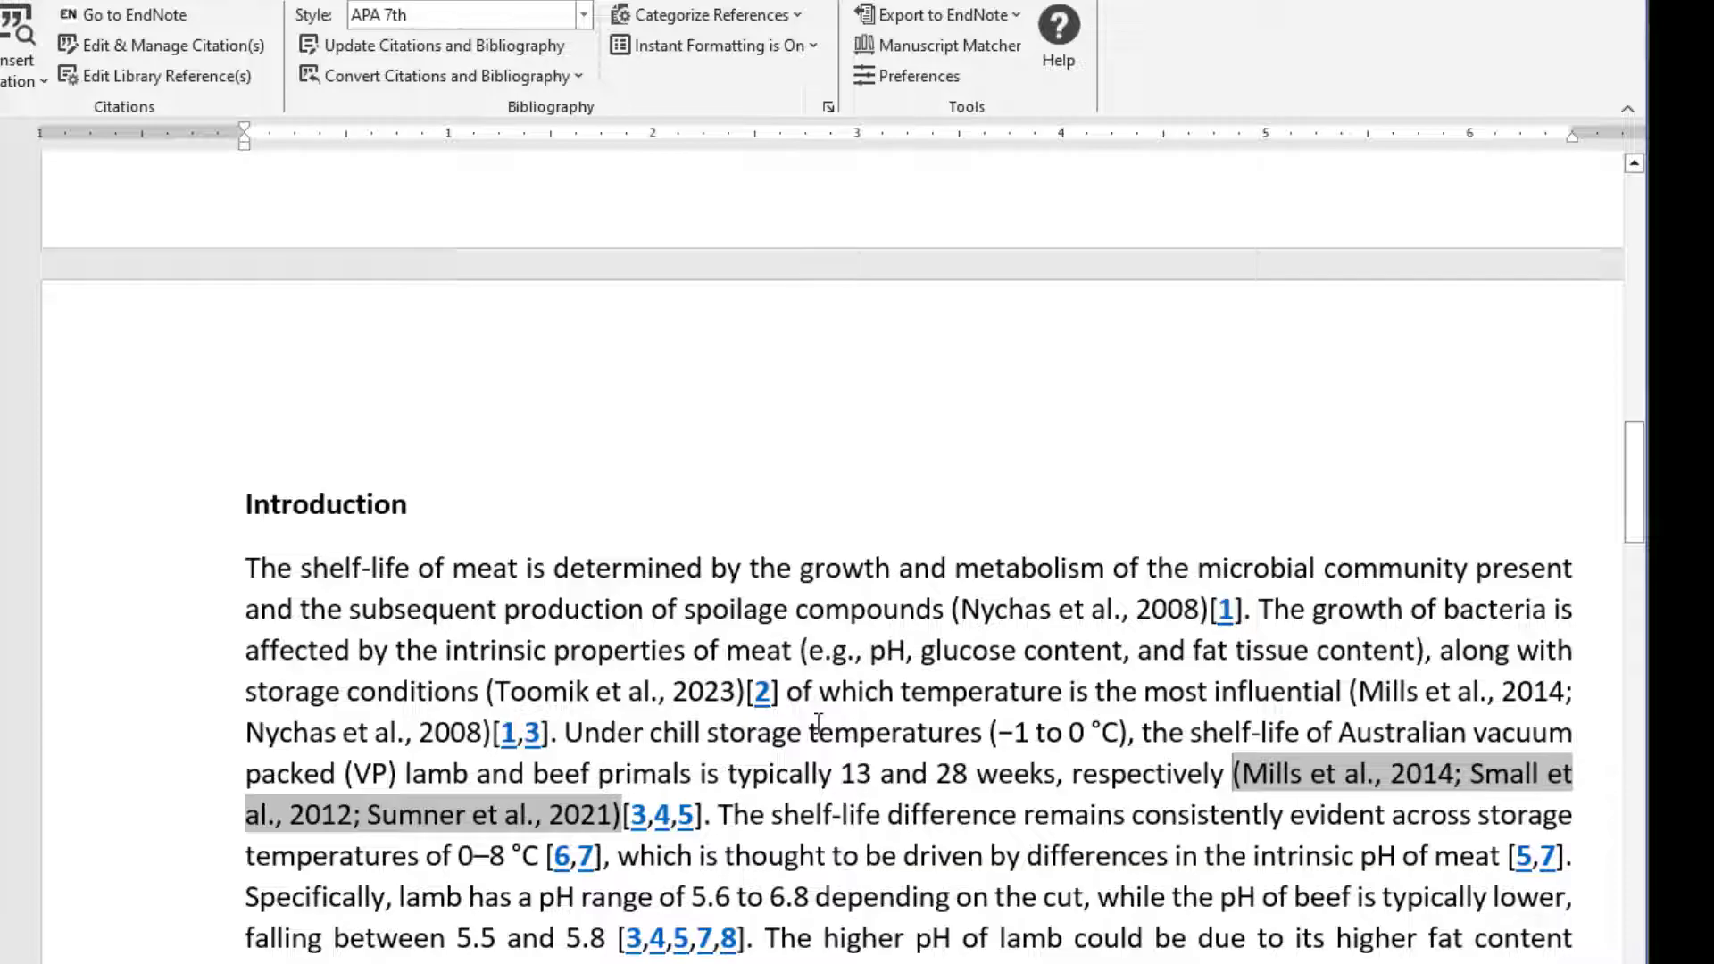
- Add the bold heading "New References" between reference 20 and the EndNote bibliography at the end of the document
{"action": "scroll", "coordinate": [818, 721], "scroll_direction": "down", "scroll_amount": 20}
{"action": "scroll", "coordinate": [486, 785], "scroll_direction": "down", "scroll_amount": 3}
{"action": "left_click_drag", "start_coordinate": [239, 426], "coordinate": [500, 808]}
{"action": "scroll", "coordinate": [521, 558], "scroll_direction": "up", "scroll_amount": 3}
{"action": "scroll", "coordinate": [522, 548], "scroll_direction": "up", "scroll_amount": 1}
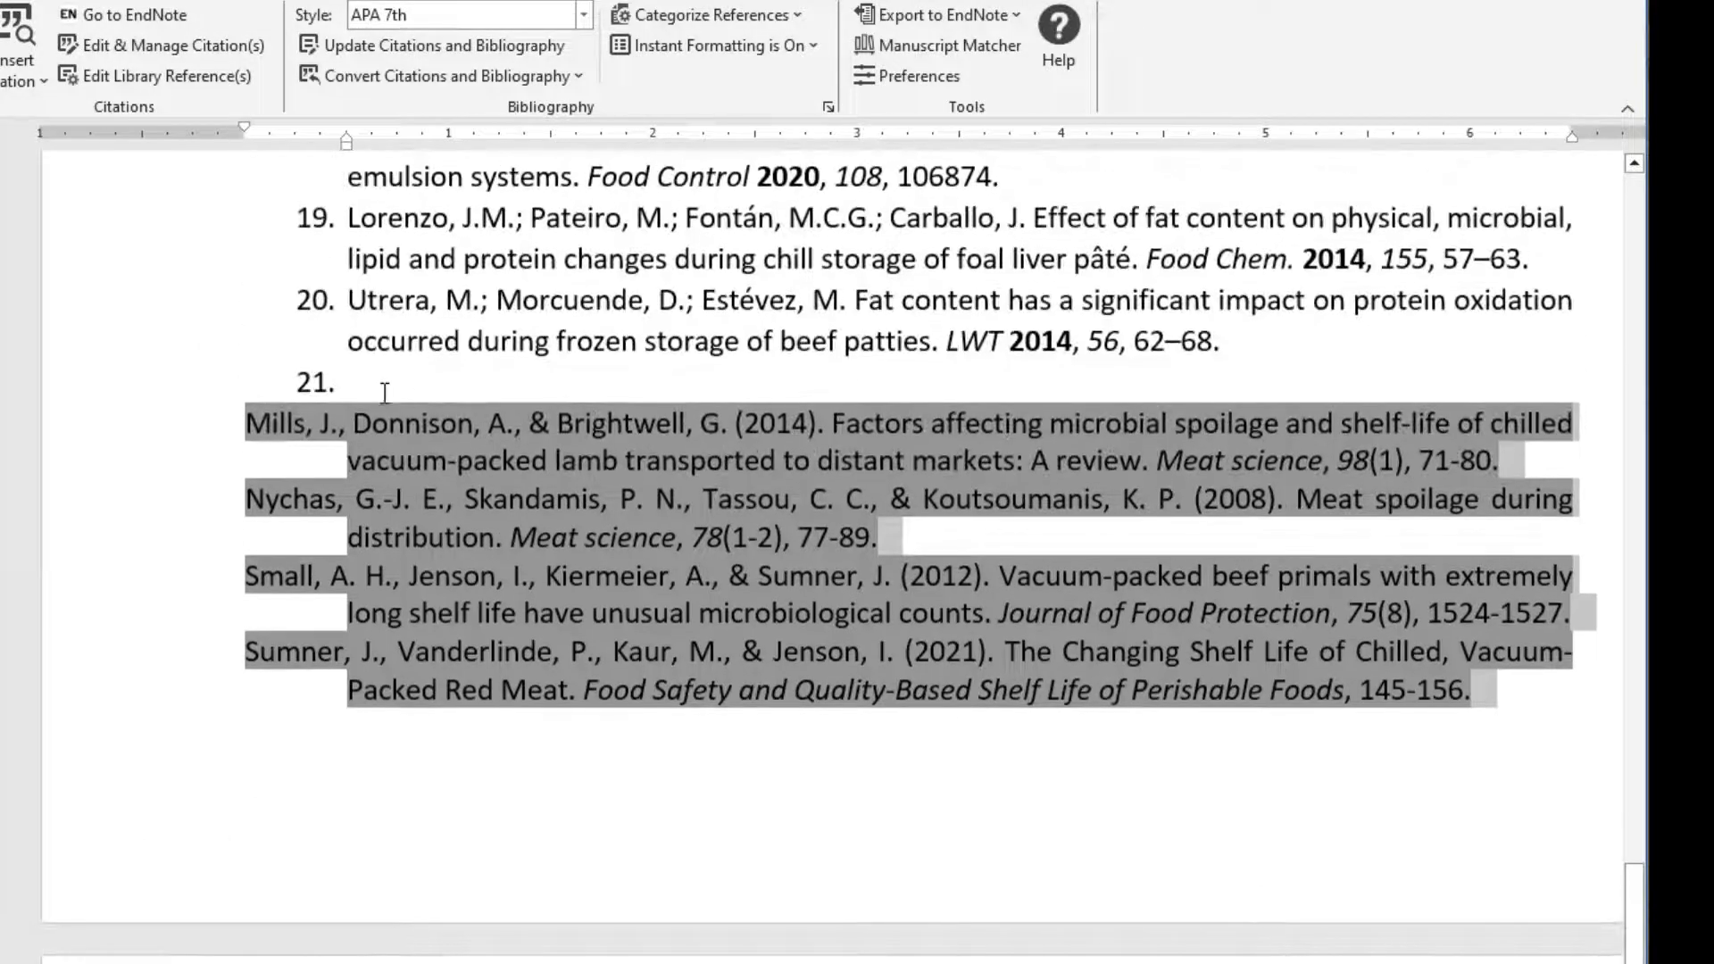
{"action": "left_click", "coordinate": [384, 393]}
{"action": "key", "text": "Return"}
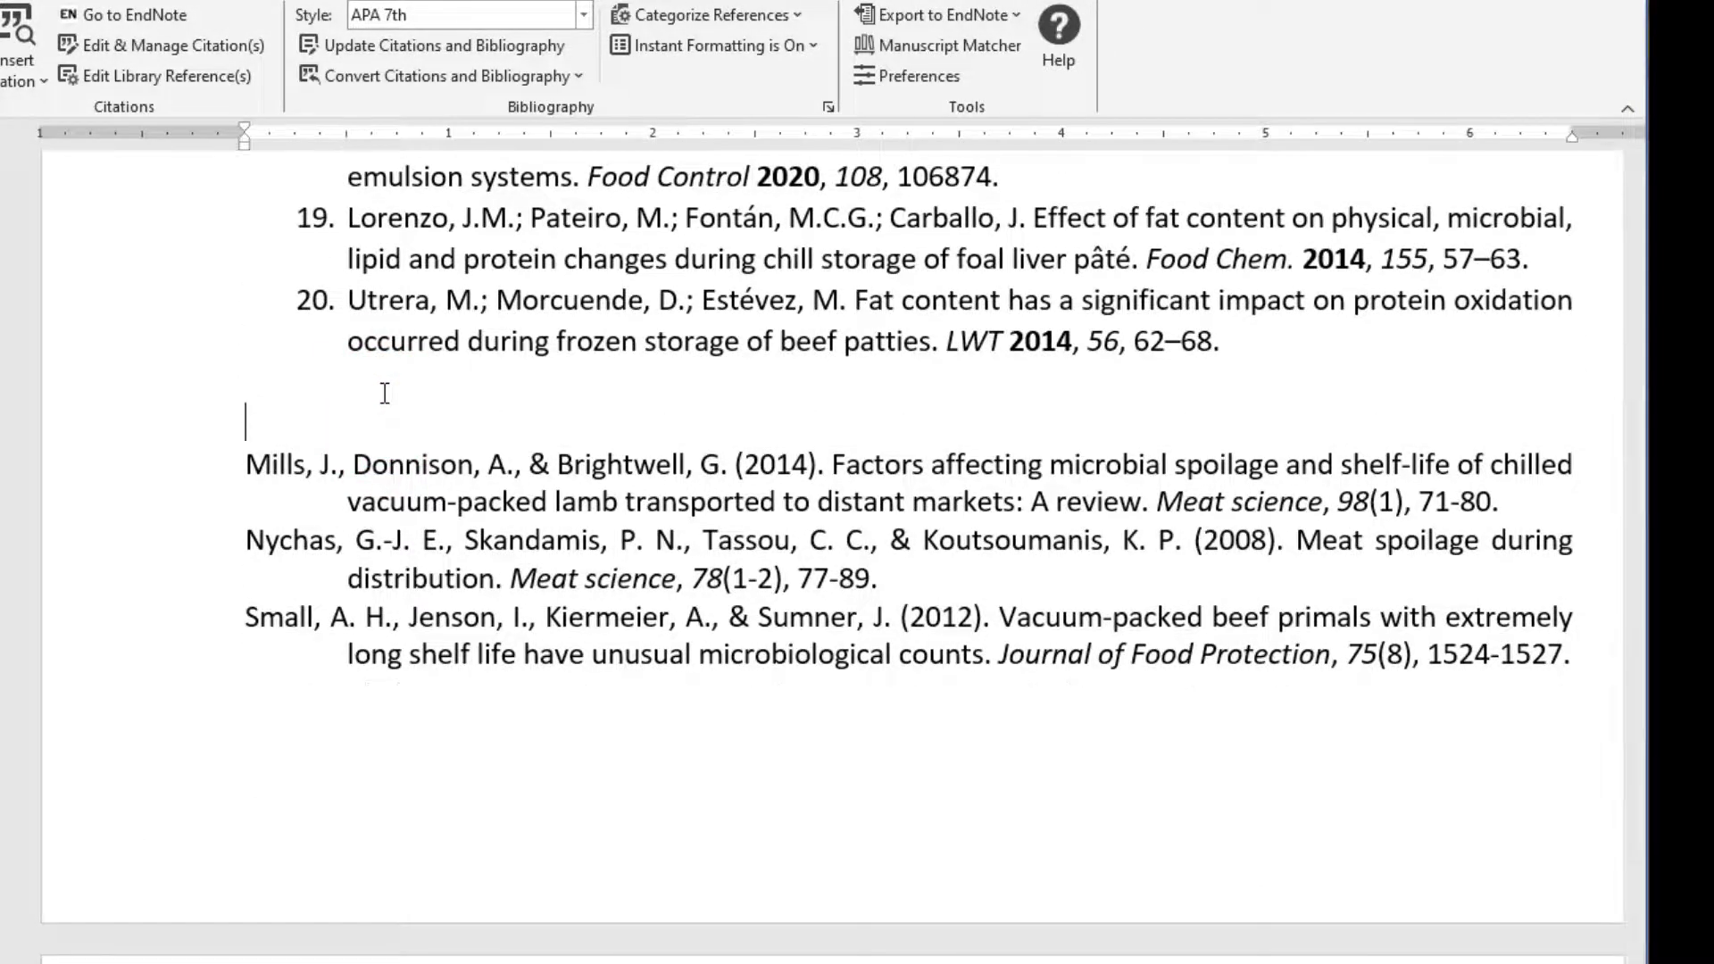
{"action": "type", "text": "Nr"}
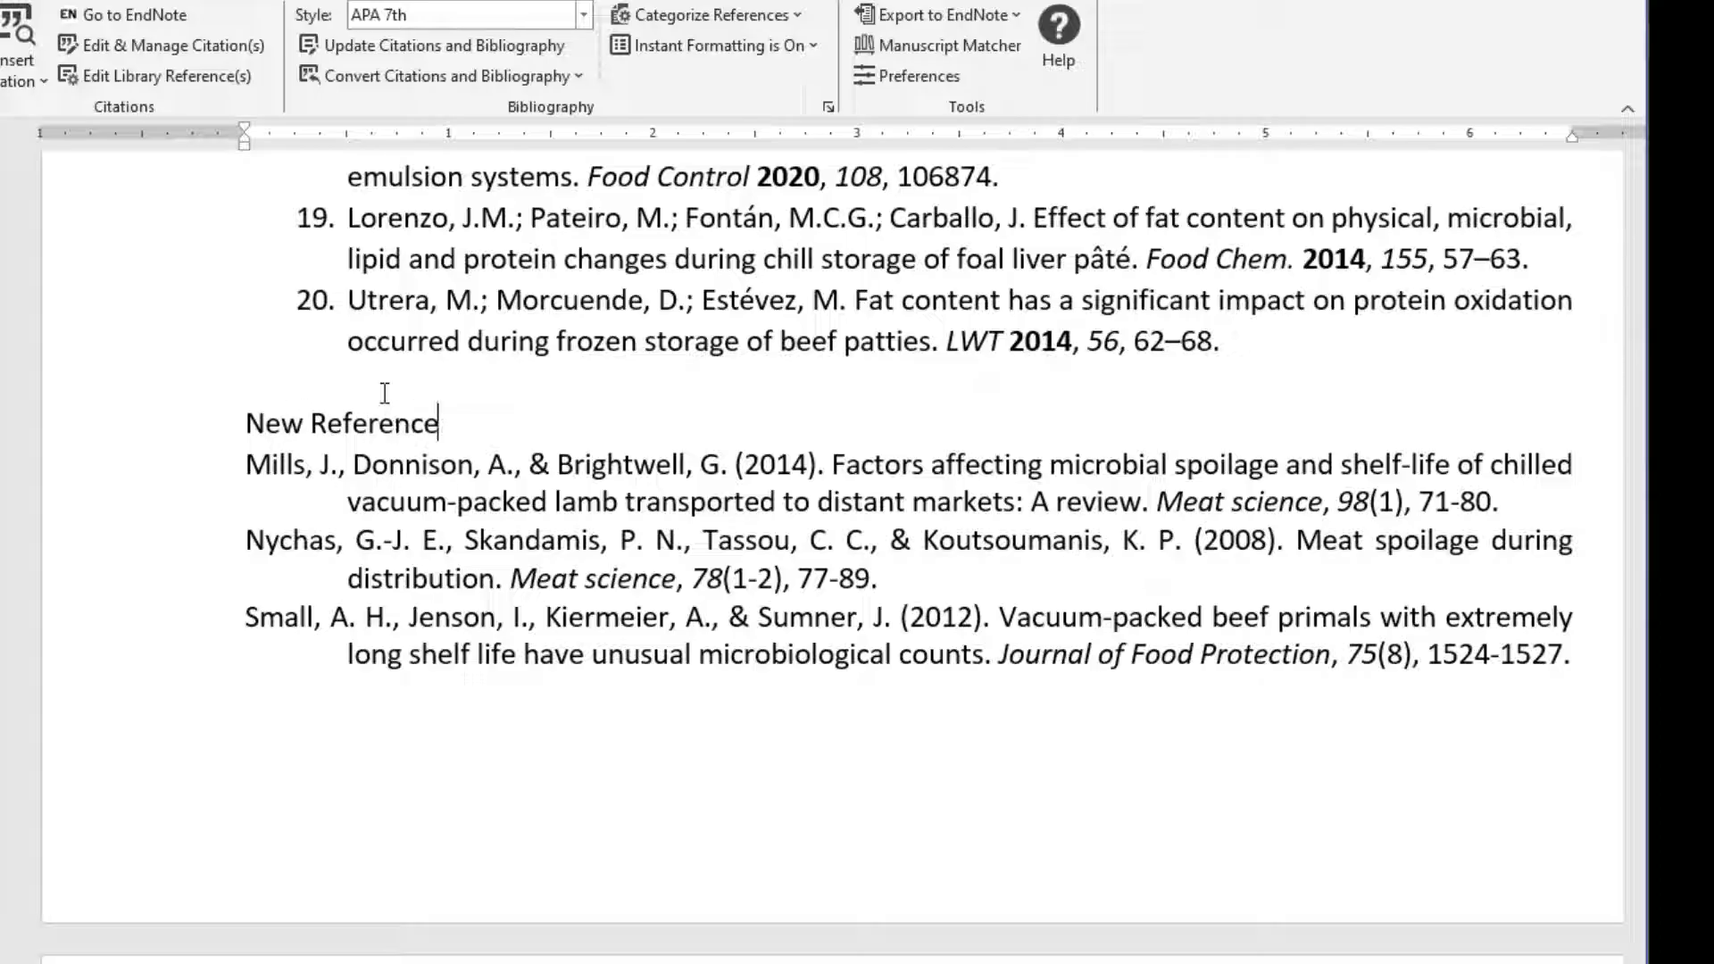
{"action": "key", "text": "Return"}
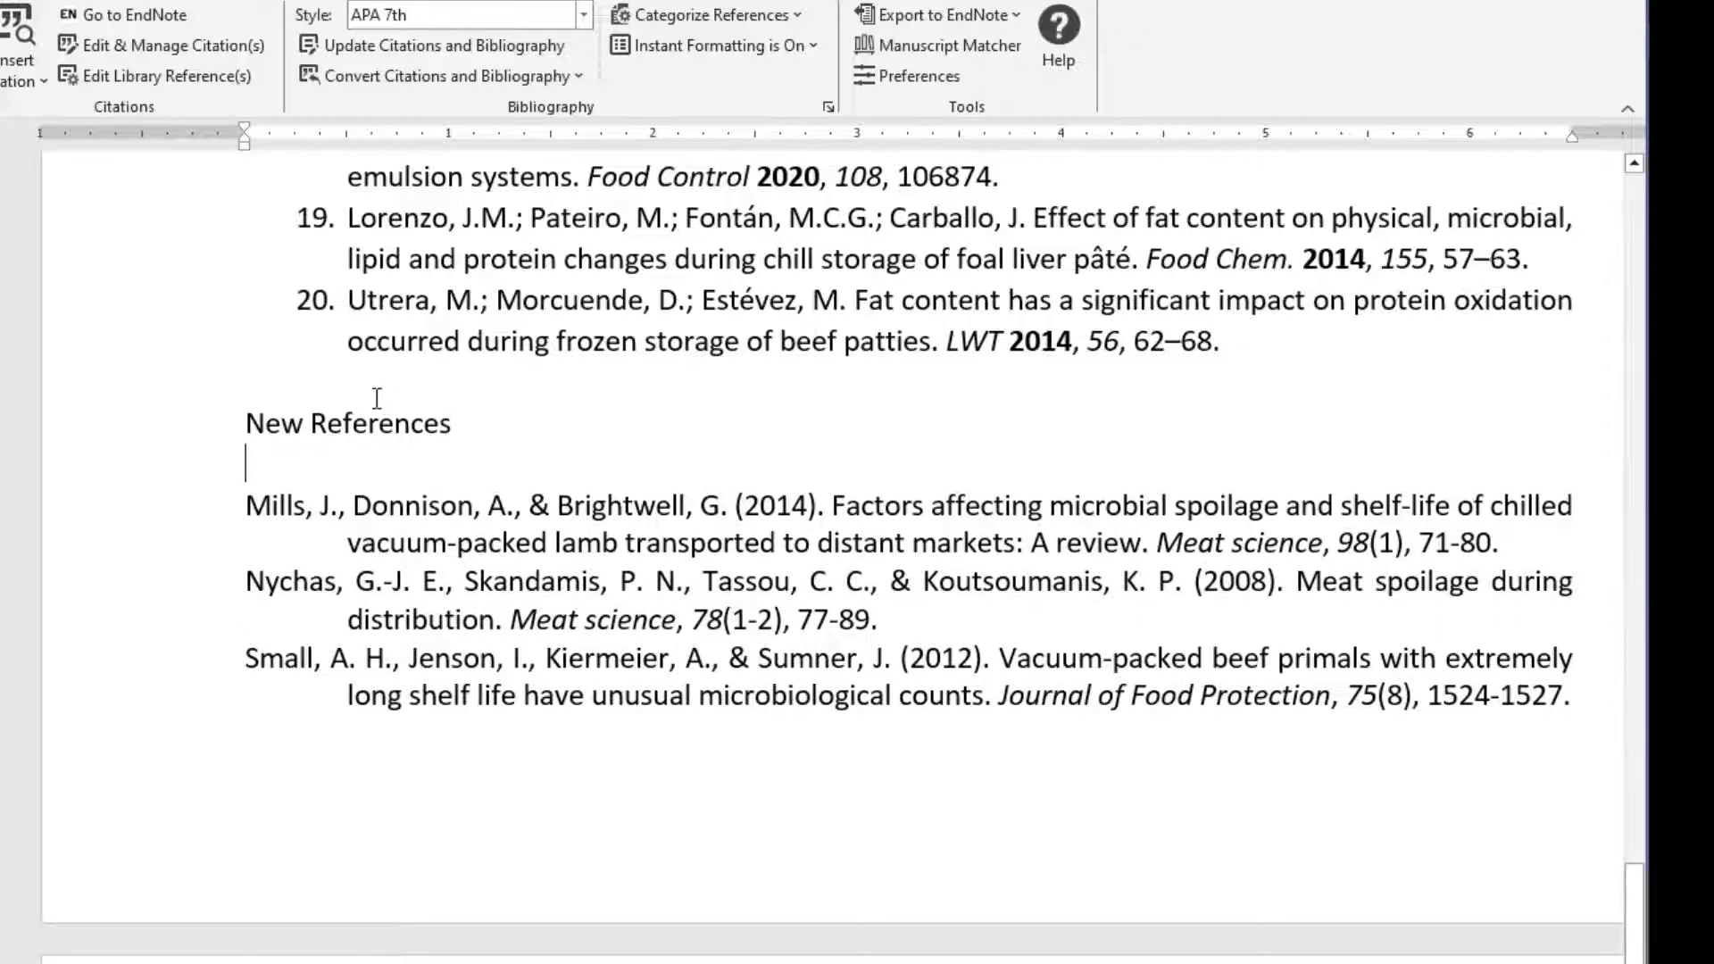
{"action": "left_click_drag", "start_coordinate": [459, 424], "coordinate": [244, 430]}
{"action": "key", "text": "ctrl+b"}
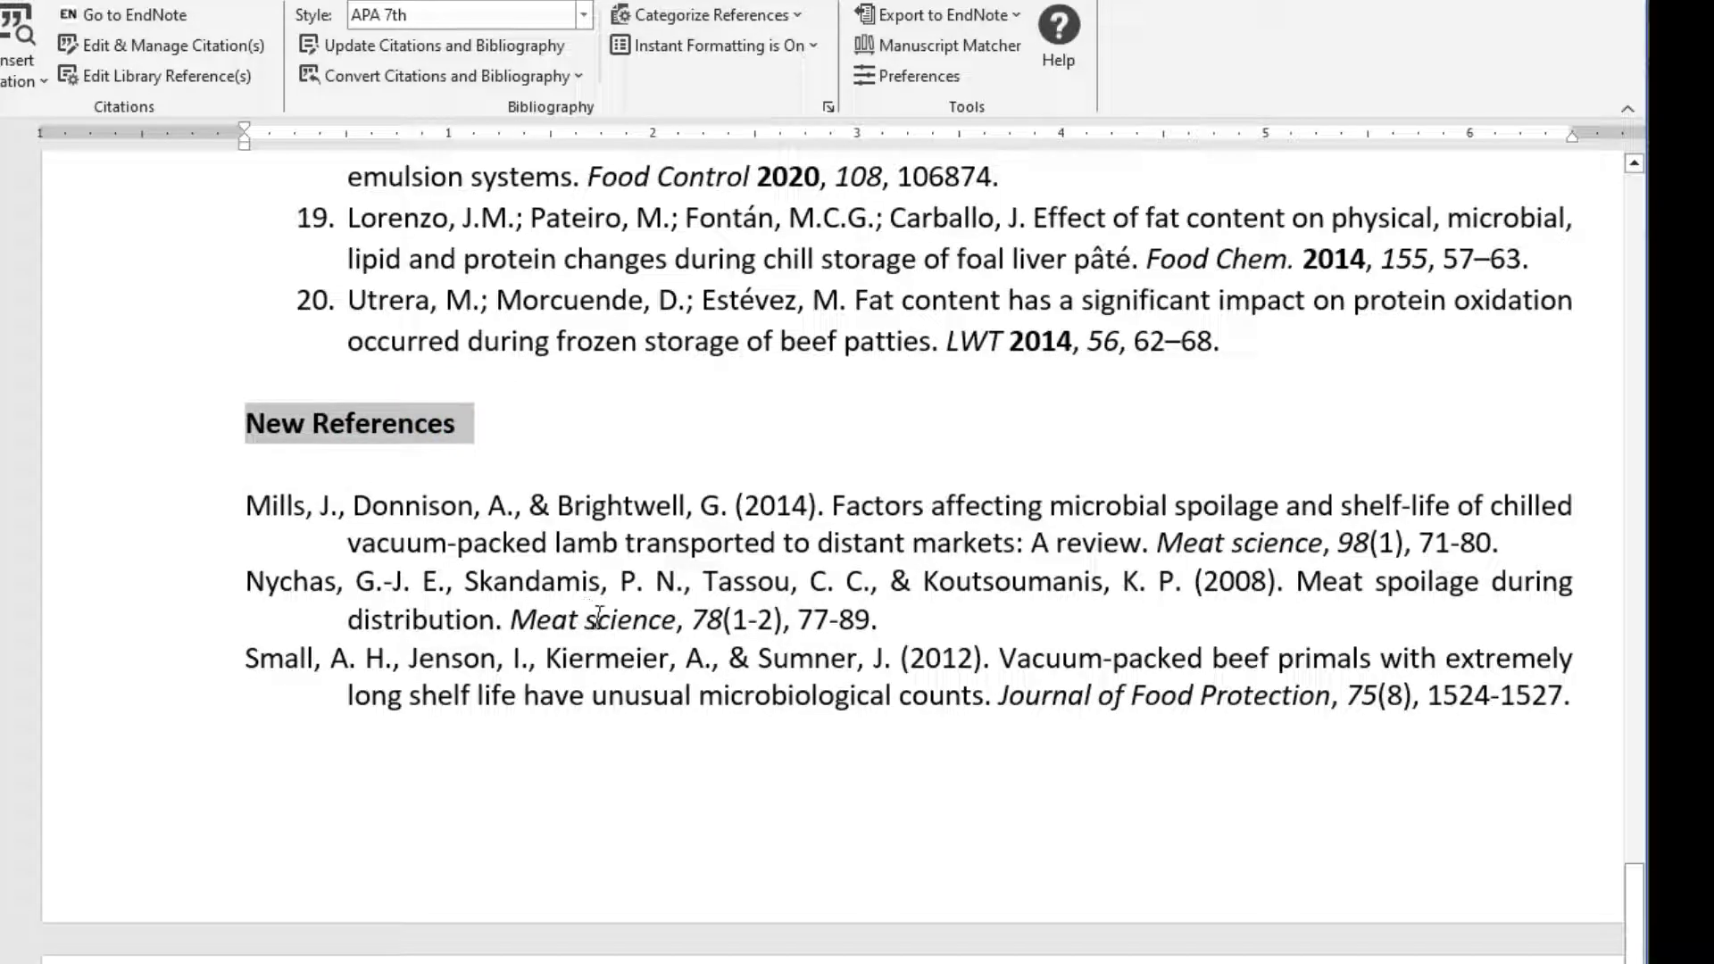
- Copy reference 6, "Shelf Life of Australian Red Meat", from the Word reference list
{"action": "scroll", "coordinate": [610, 628], "scroll_direction": "up", "scroll_amount": 20}
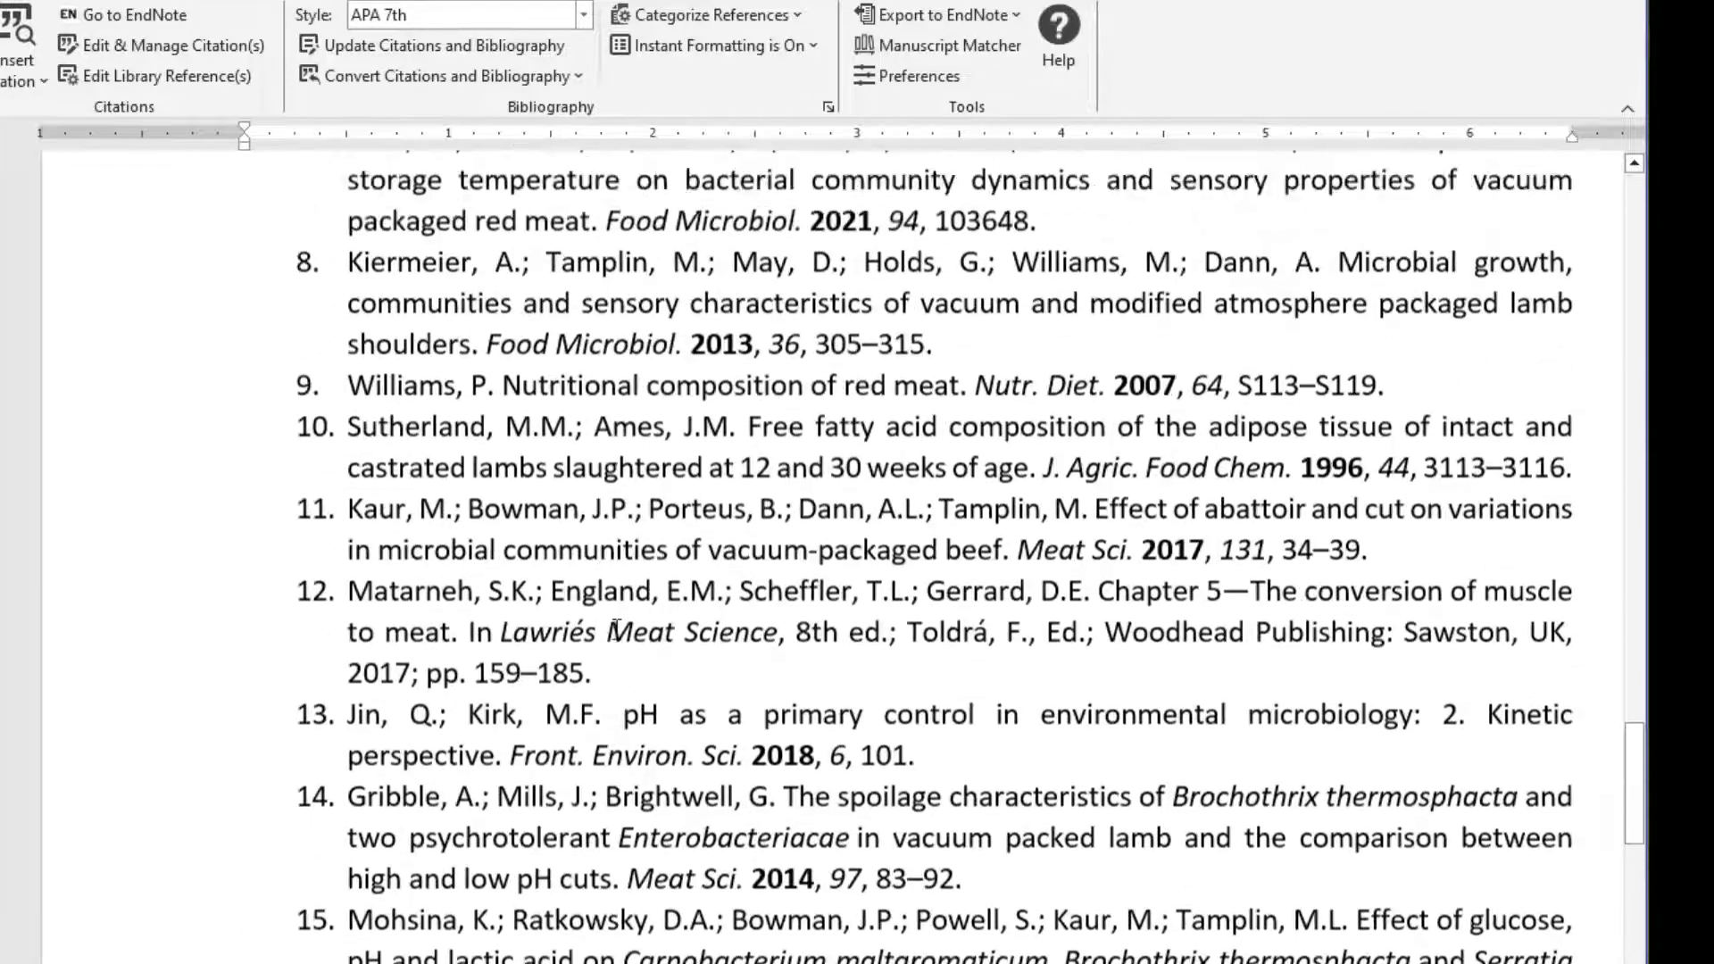
{"action": "scroll", "coordinate": [615, 626], "scroll_direction": "up", "scroll_amount": 5}
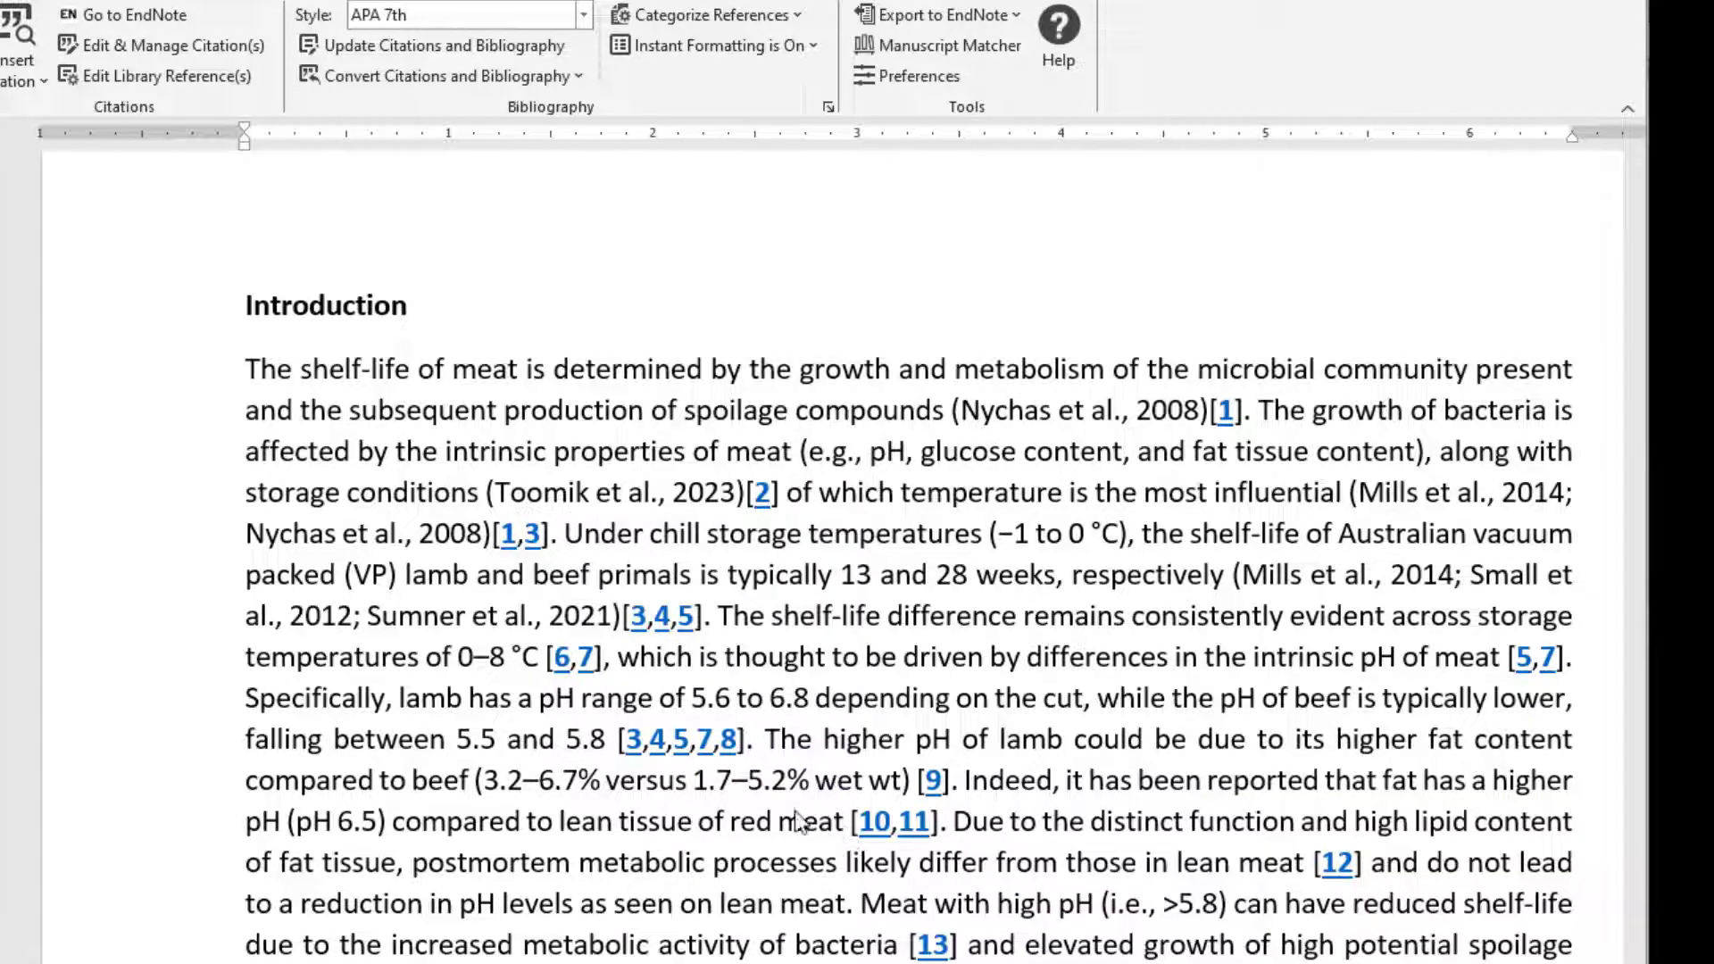
{"action": "scroll", "coordinate": [797, 820], "scroll_direction": "down", "scroll_amount": 2}
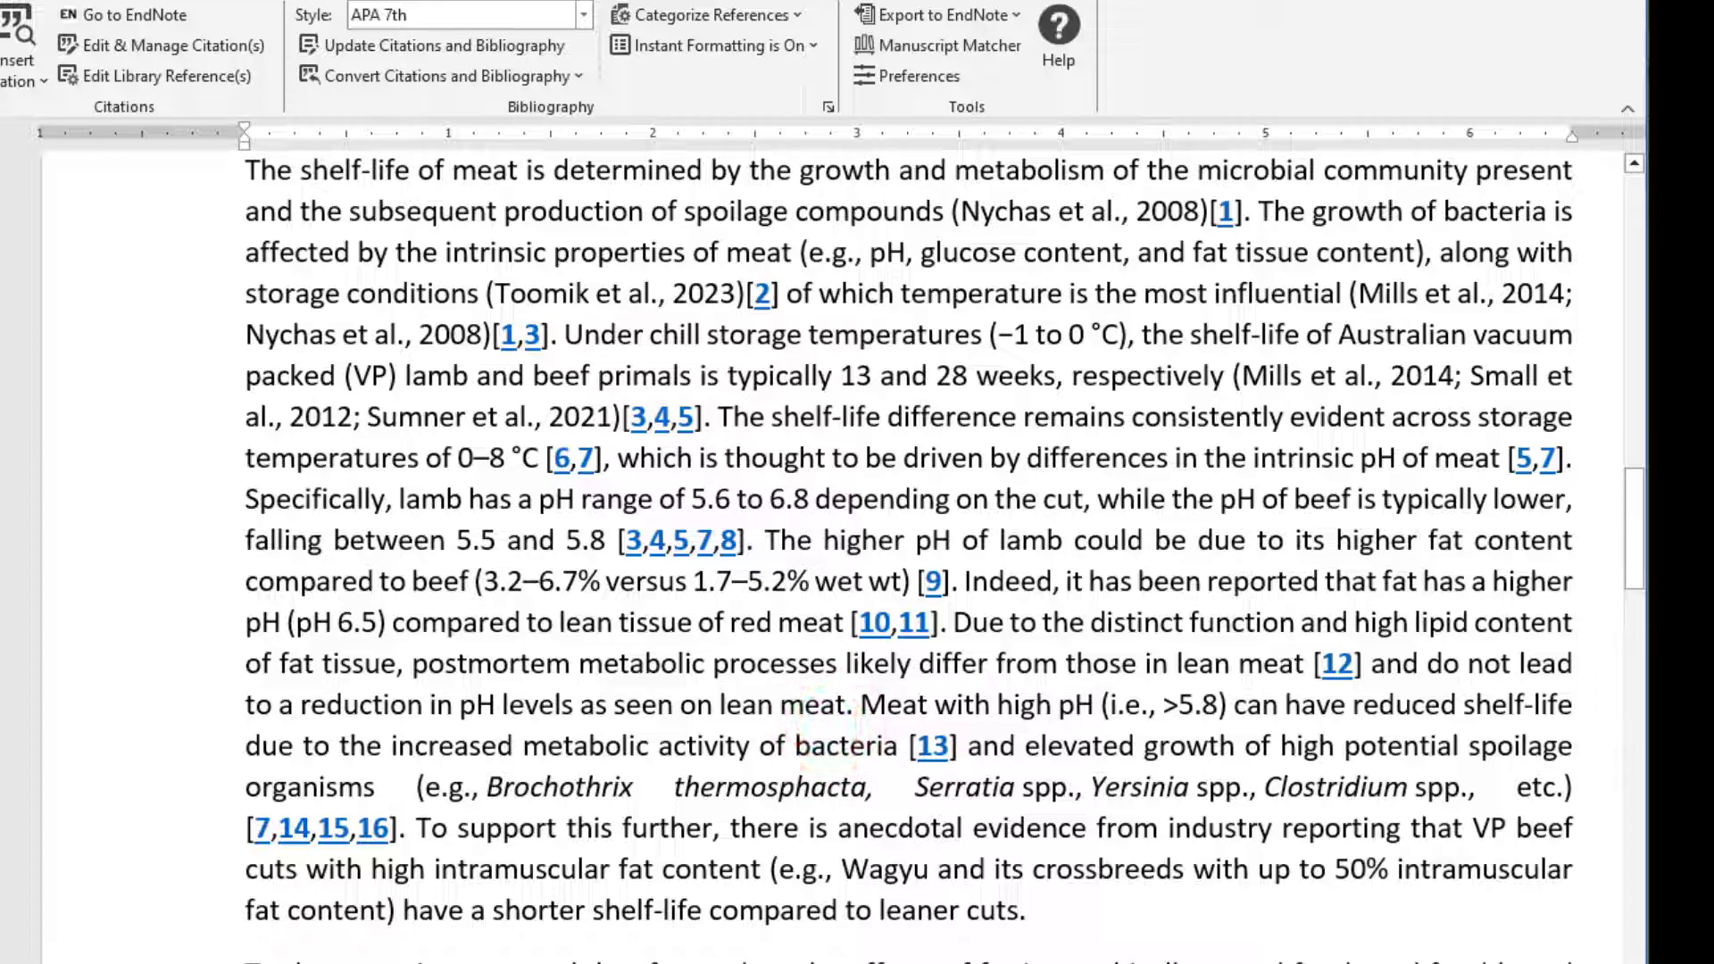
{"action": "scroll", "coordinate": [527, 777], "scroll_direction": "down", "scroll_amount": 6}
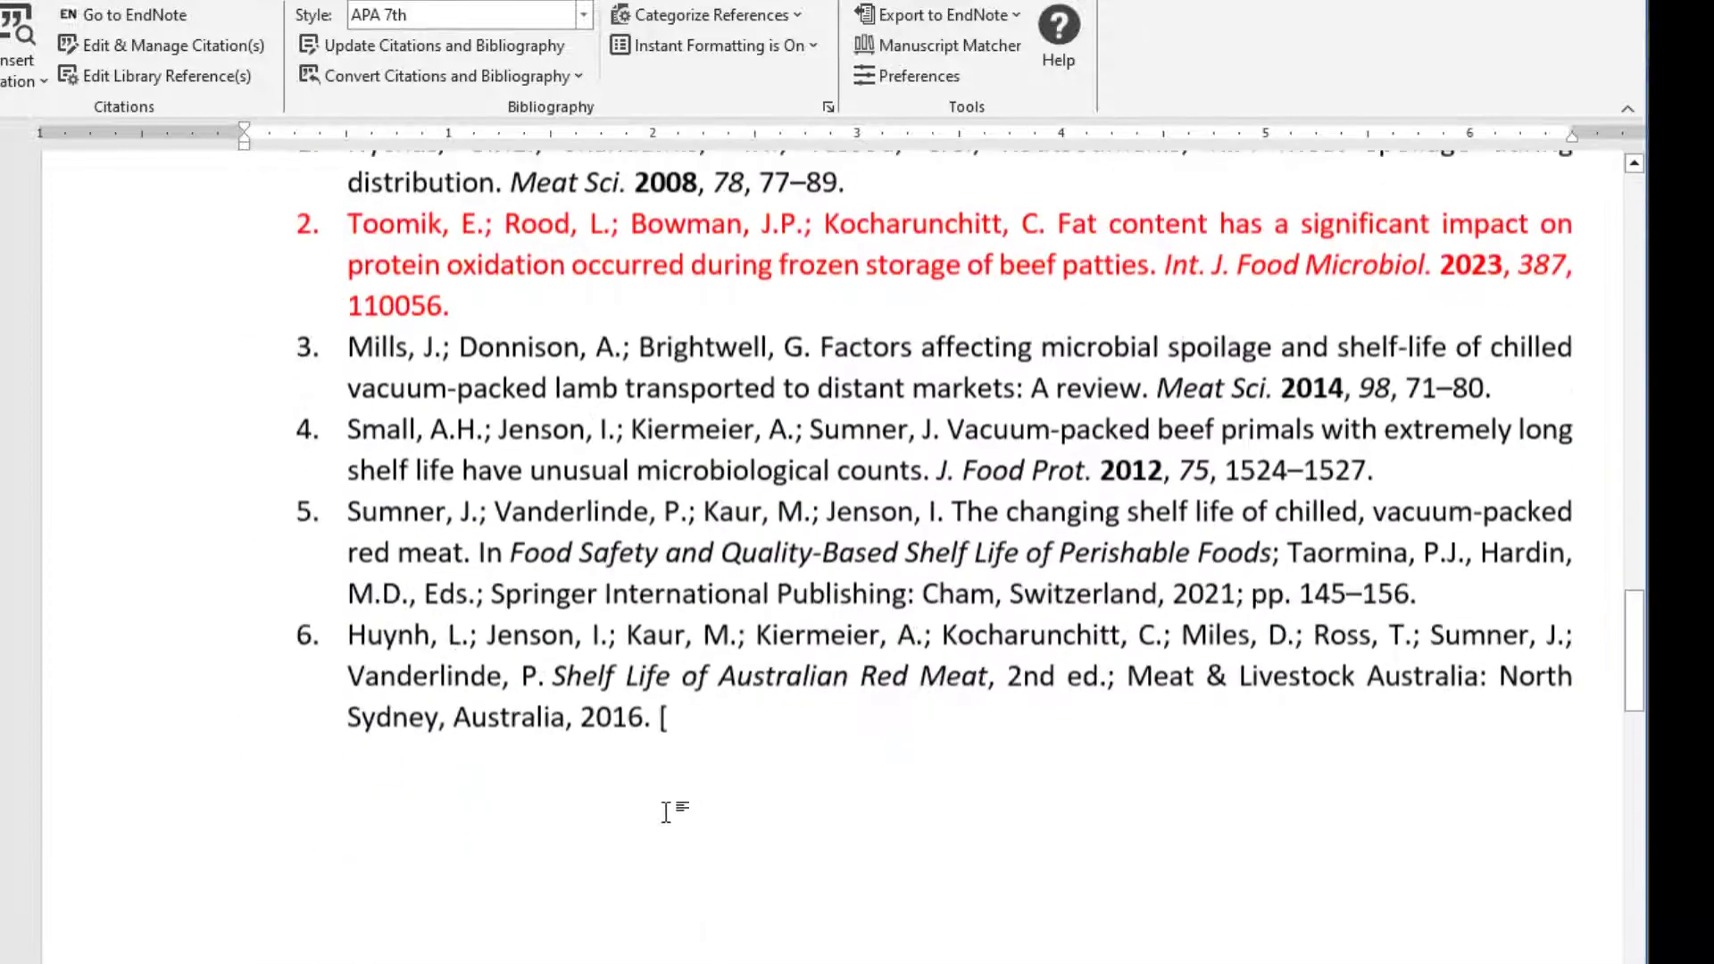
{"action": "scroll", "coordinate": [528, 777], "scroll_direction": "up", "scroll_amount": 1}
{"action": "triple_click", "coordinate": [346, 820]}
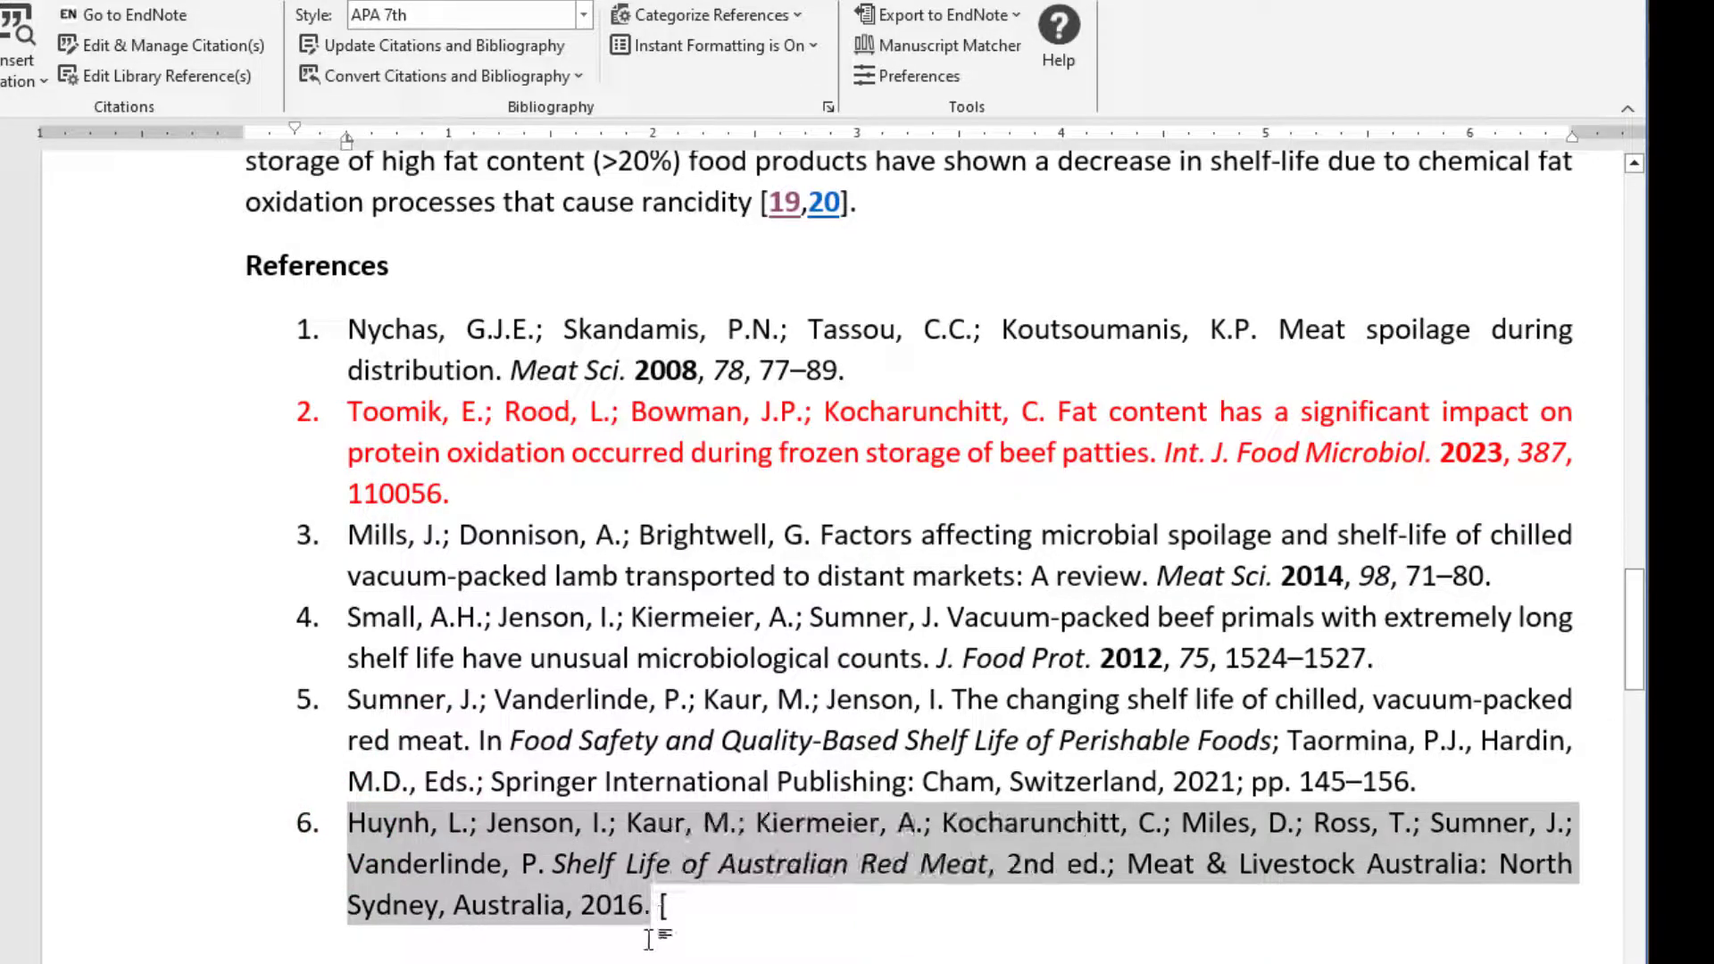
{"action": "left_click", "coordinate": [282, 141]}
{"action": "left_click", "coordinate": [512, 168]}
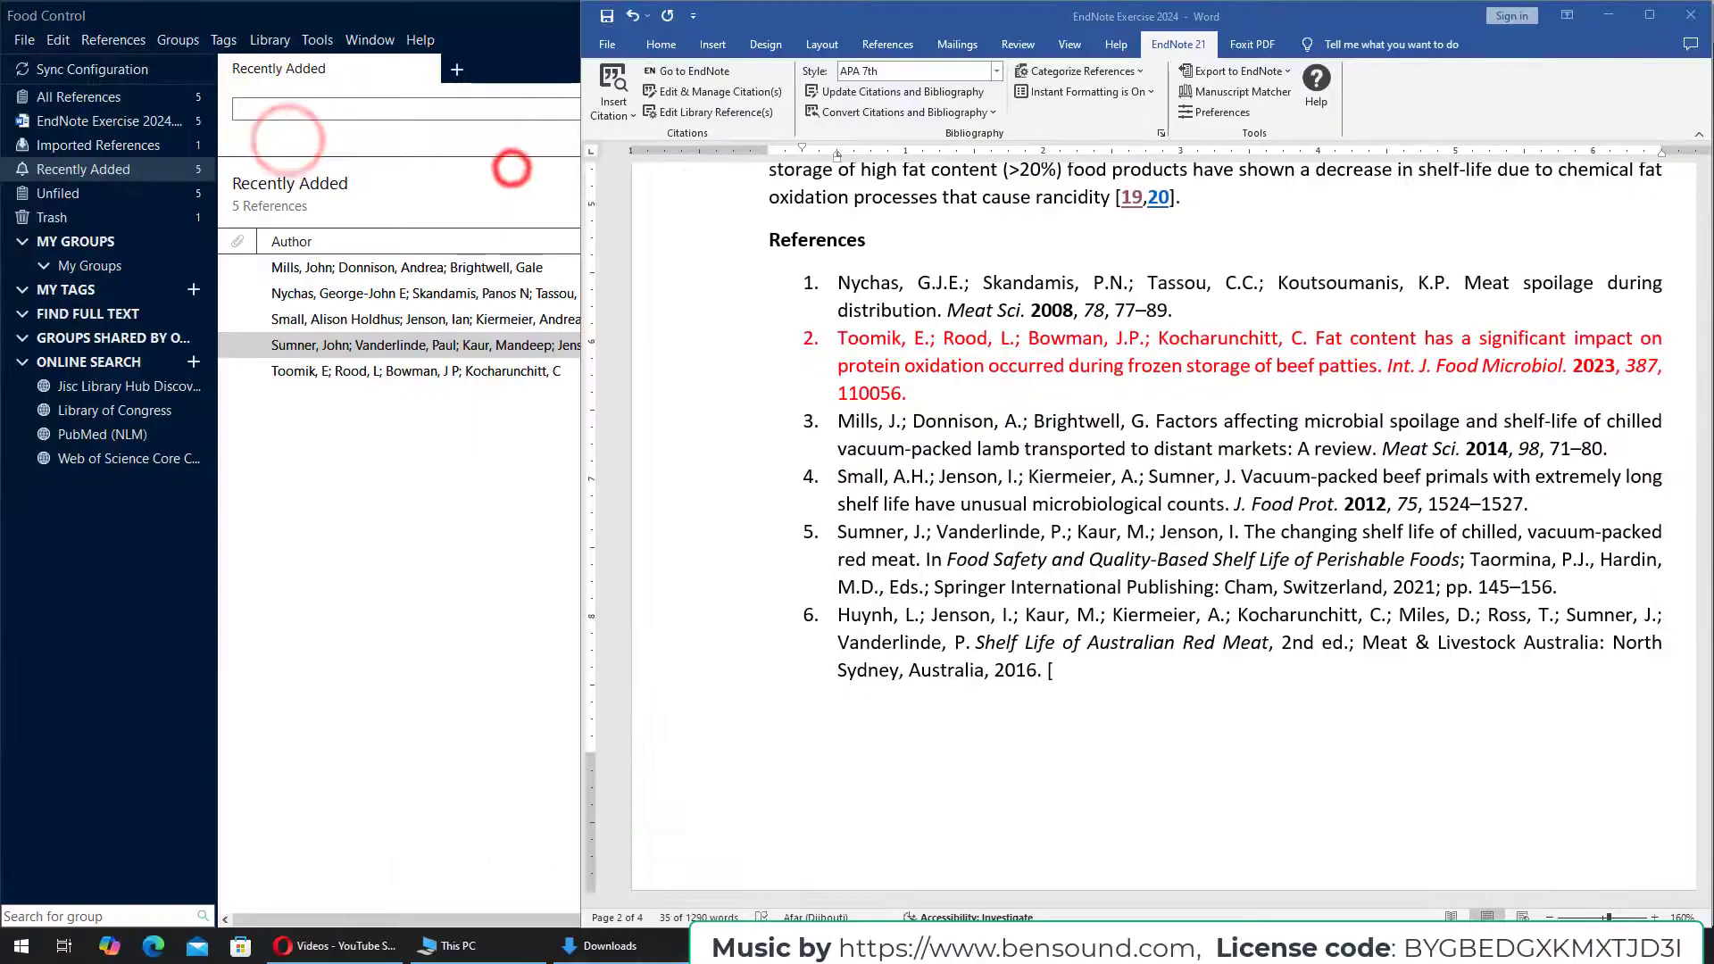
- Search Google Scholar in Chrome for reference 6 and download its citation in EndNote format
{"action": "left_click", "coordinate": [741, 946]}
{"action": "left_click", "coordinate": [596, 270]}
{"action": "triple_click", "coordinate": [594, 157]}
{"action": "key", "text": "ctrl+v"}
{"action": "left_click", "coordinate": [295, 152]}
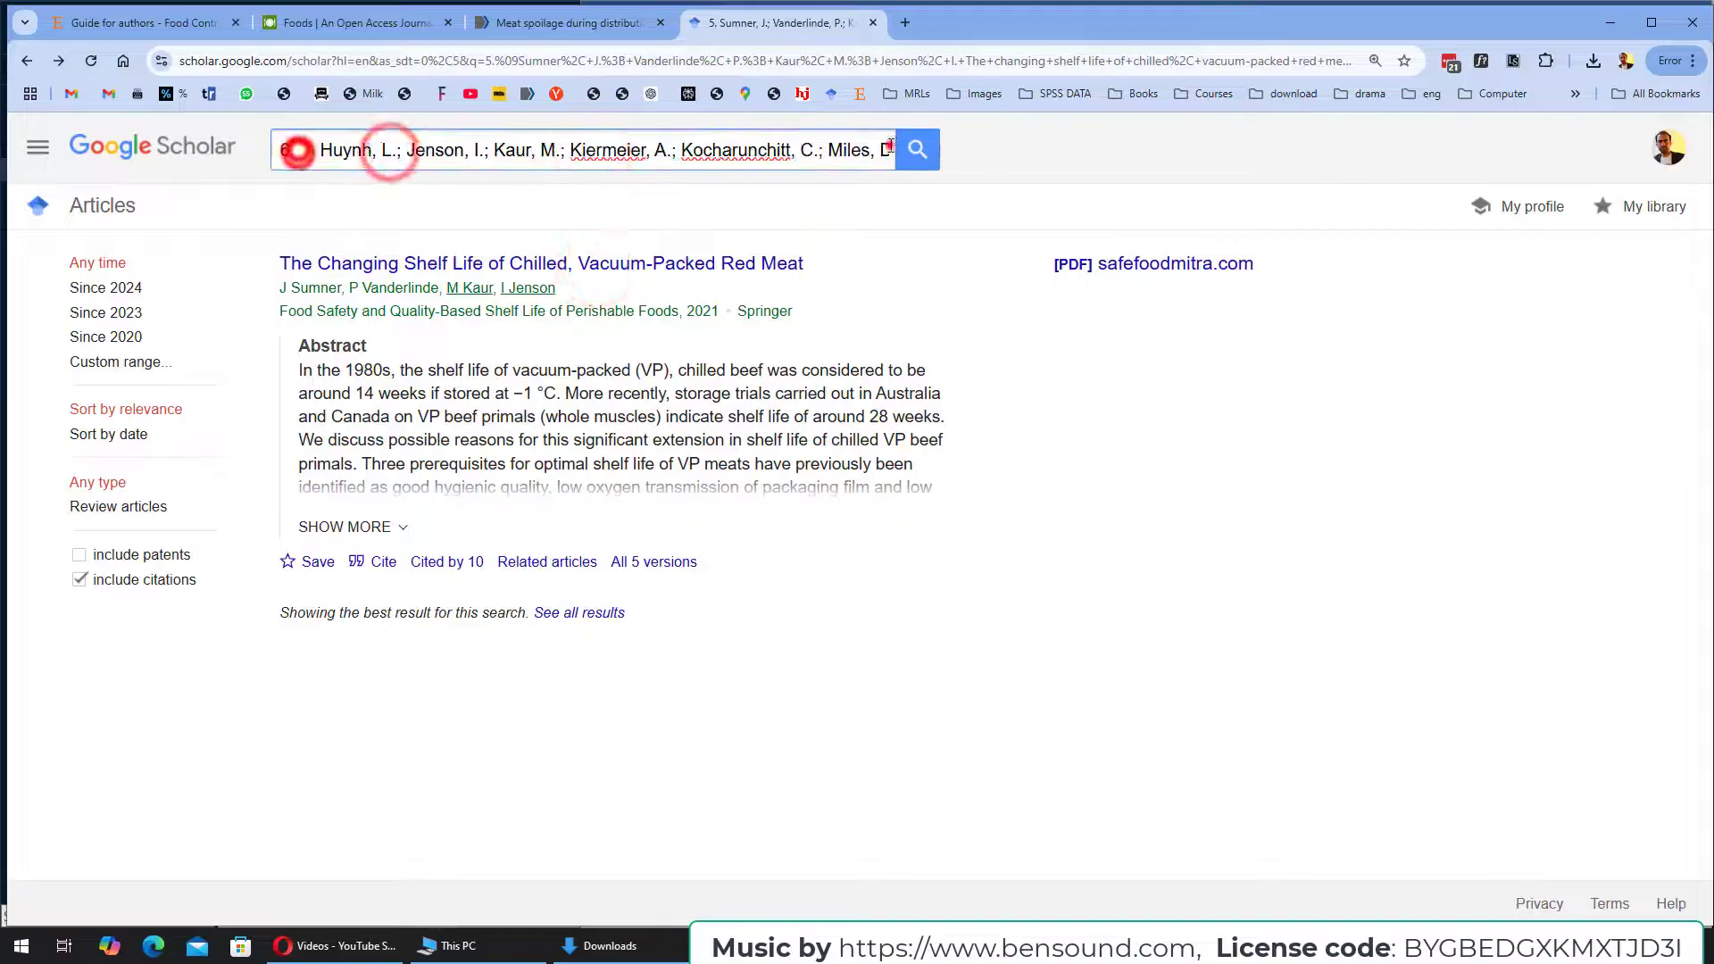
{"action": "left_click", "coordinate": [915, 150]}
{"action": "left_click", "coordinate": [371, 440]}
{"action": "left_click", "coordinate": [815, 712]}
- Copy reference 7 from the Word reference list and search for it in Google Scholar
{"action": "scroll", "coordinate": [843, 539], "scroll_direction": "down", "scroll_amount": 2}
{"action": "left_click_drag", "start_coordinate": [838, 534], "coordinate": [1333, 582]}
{"action": "left_click", "coordinate": [776, 933]}
{"action": "left_click", "coordinate": [594, 317]}
{"action": "triple_click", "coordinate": [545, 157]}
{"action": "key", "text": "ctrl+v"}
{"action": "left_click", "coordinate": [917, 149]}
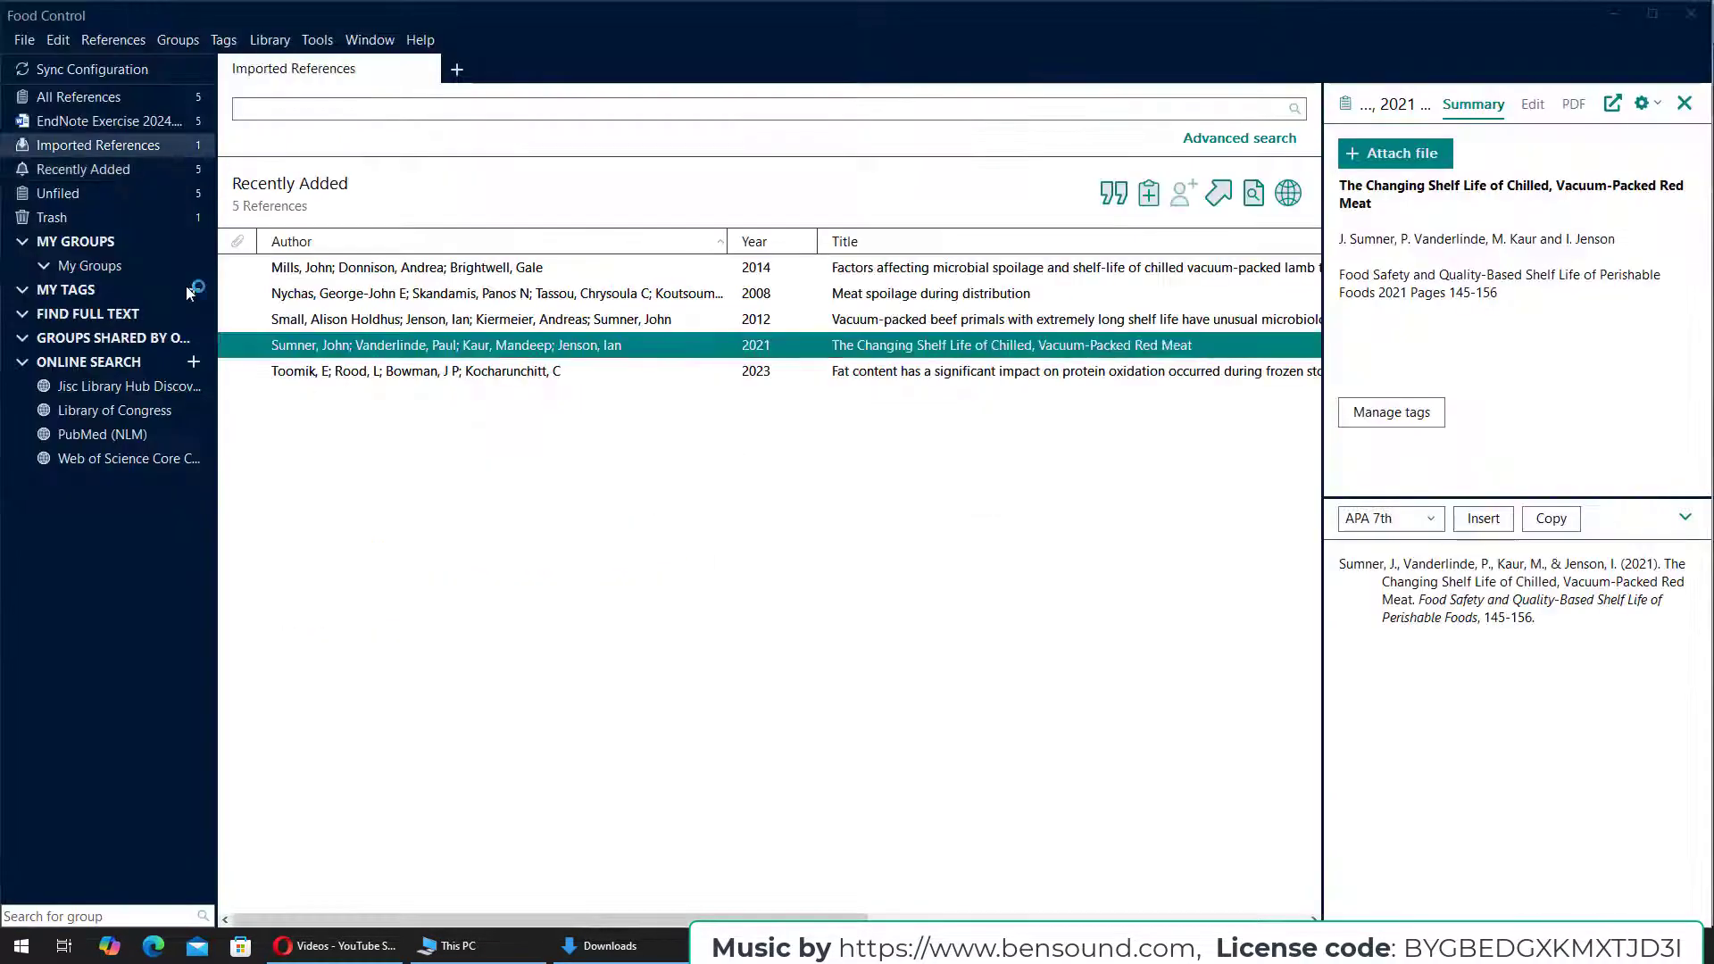
- Insert the imported EndNote entry for reference 6 before [6,7] in the Word introduction
{"action": "left_click", "coordinate": [914, 940]}
{"action": "scroll", "coordinate": [916, 605], "scroll_direction": "up", "scroll_amount": 10}
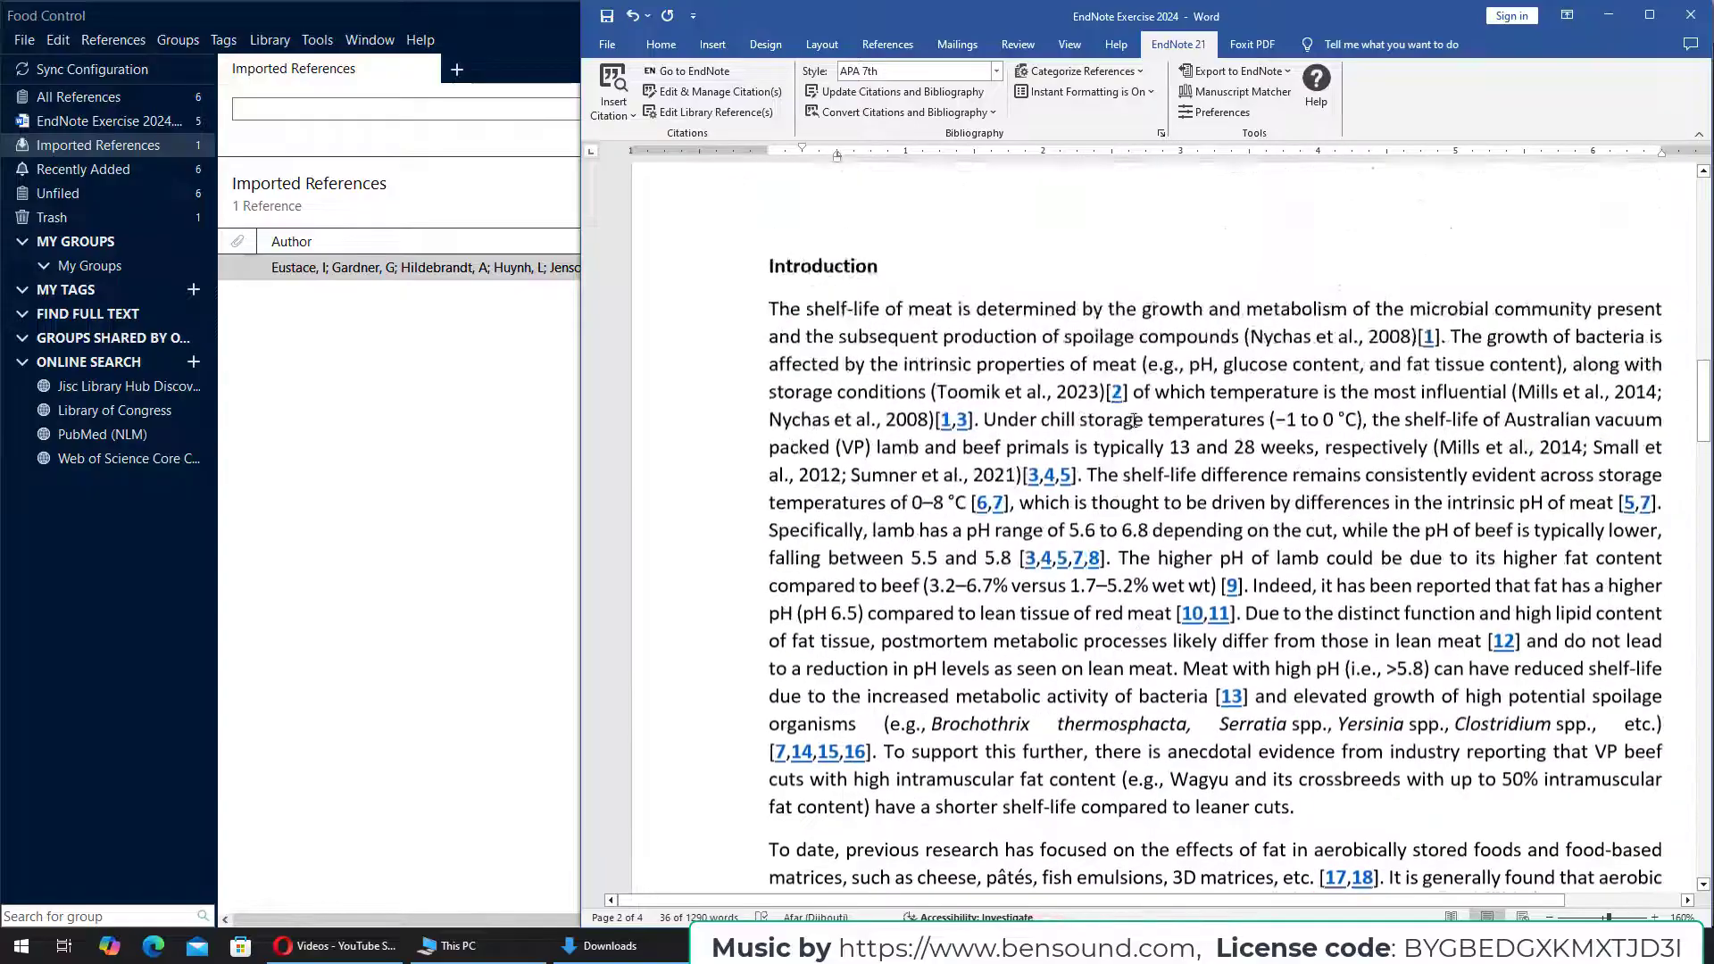
{"action": "scroll", "coordinate": [916, 605], "scroll_direction": "down", "scroll_amount": 3}
{"action": "left_click", "coordinate": [975, 369]}
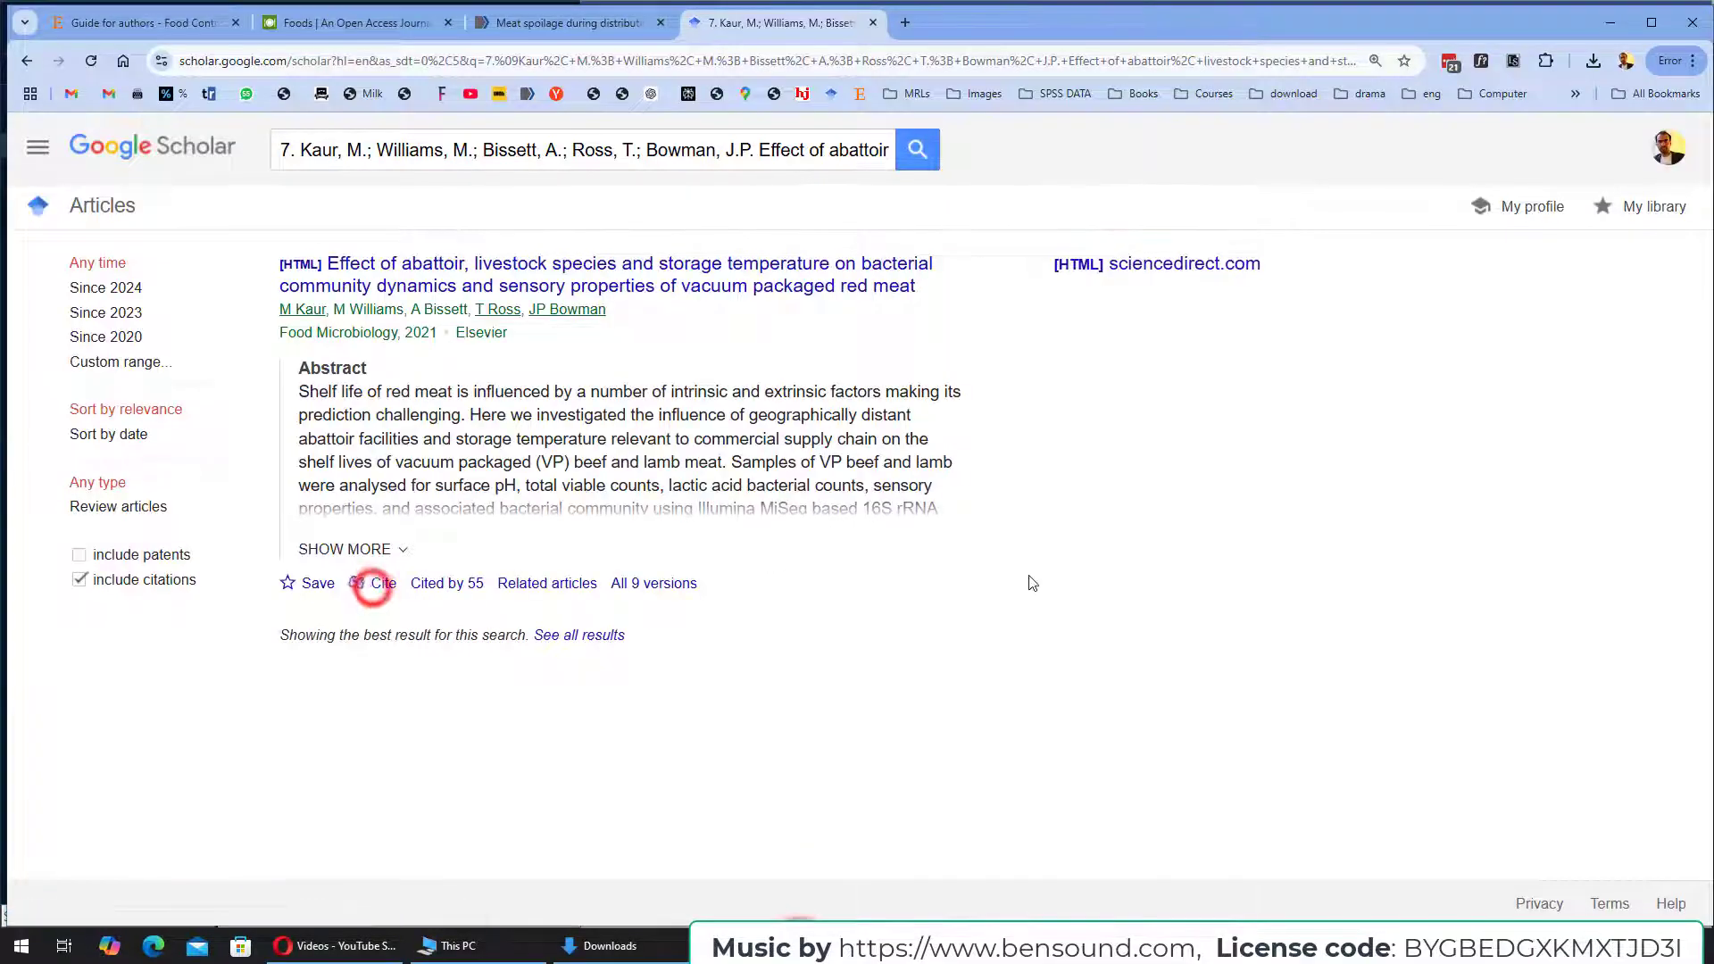
- Download the Google Scholar citation for reference 7 in EndNote format and place the cursor in the 2014 citation before [6,7] in Word
{"action": "left_click", "coordinate": [373, 583]}
{"action": "left_click", "coordinate": [815, 811]}
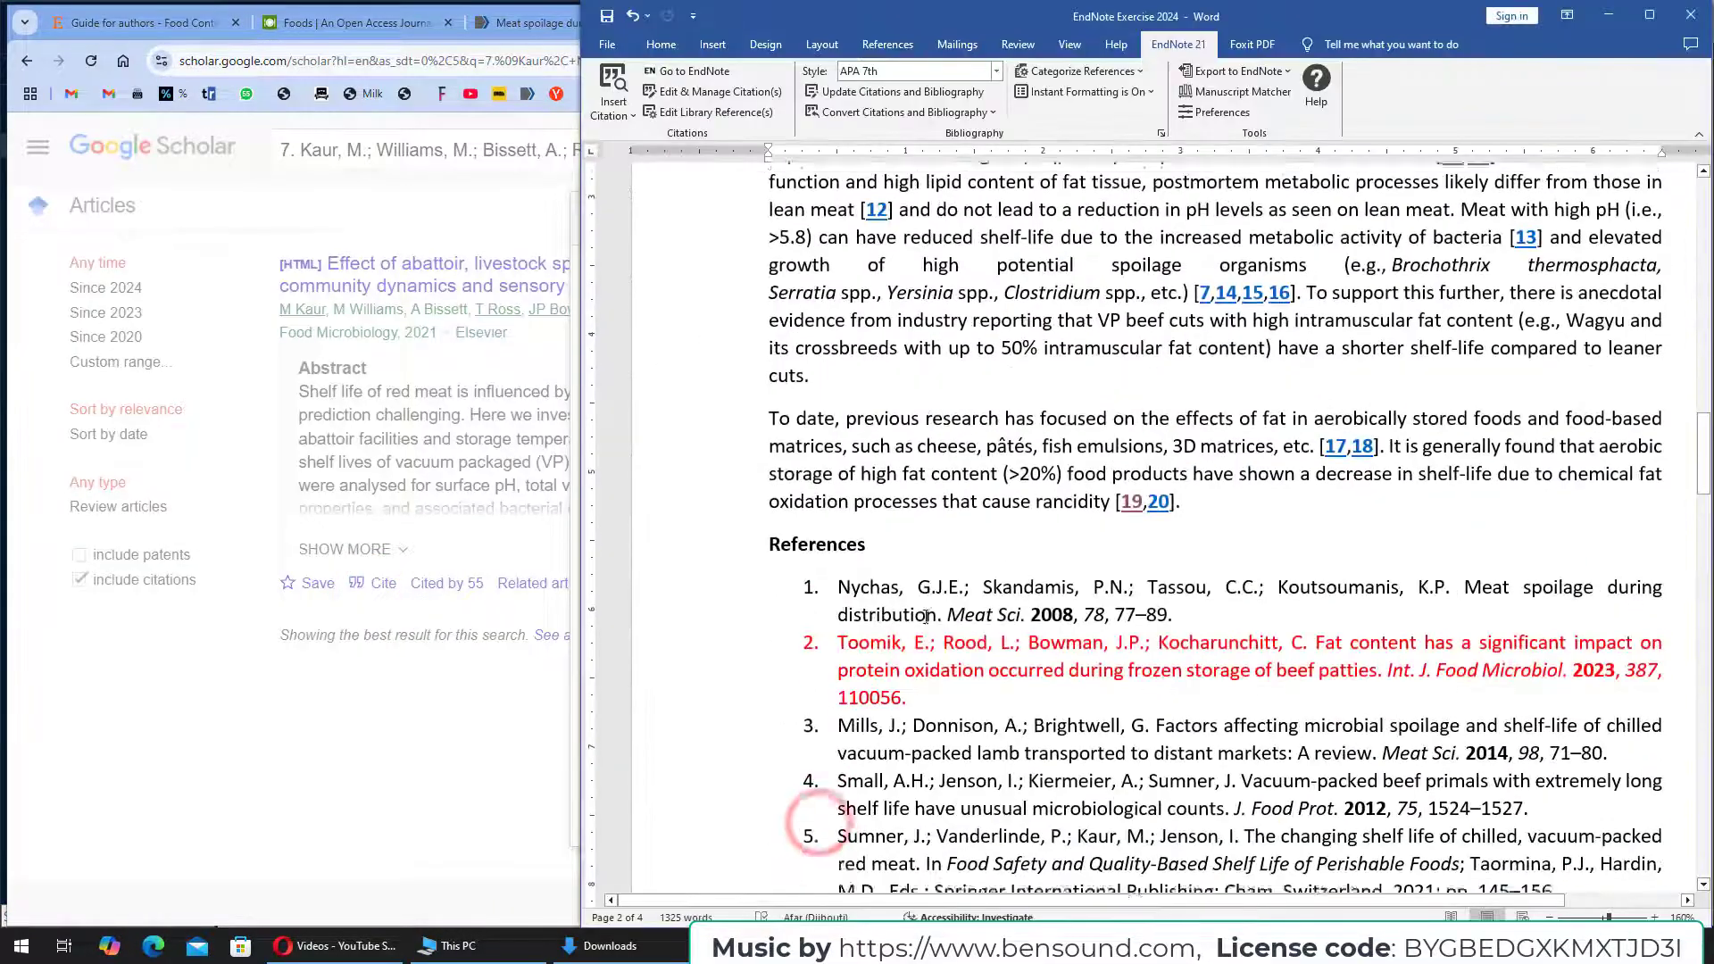
{"action": "scroll", "coordinate": [891, 581], "scroll_direction": "down", "scroll_amount": 3}
{"action": "scroll", "coordinate": [891, 581], "scroll_direction": "down", "scroll_amount": 2}
{"action": "triple_click", "coordinate": [849, 459]}
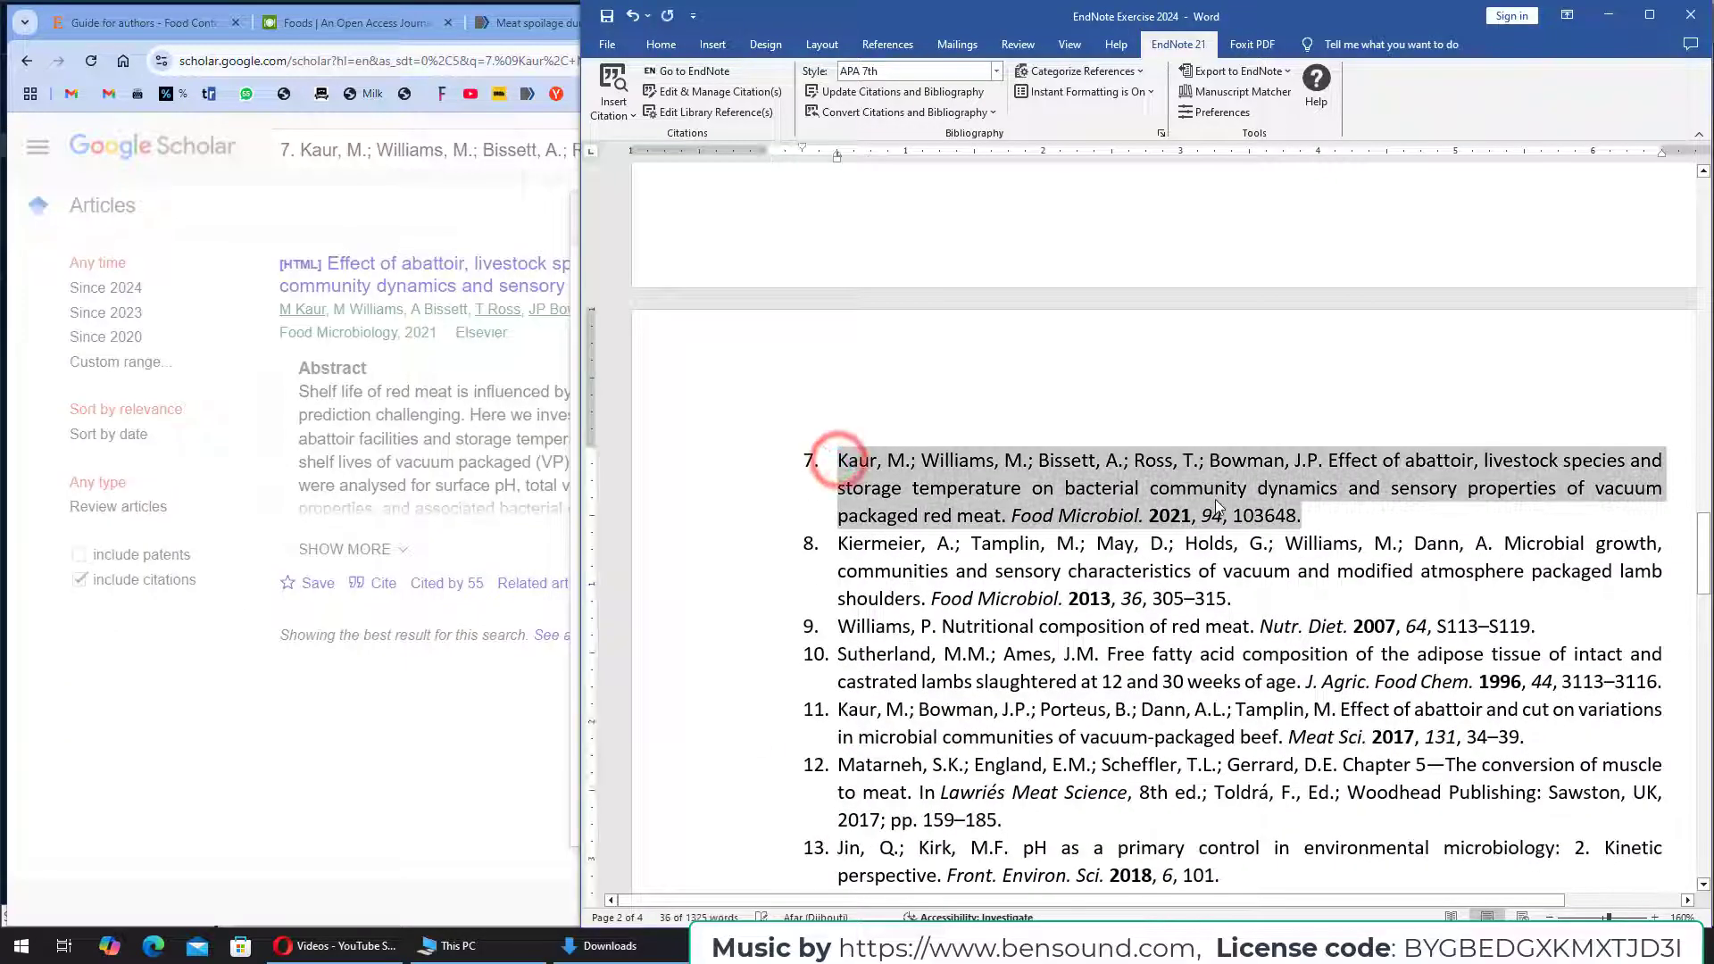
{"action": "scroll", "coordinate": [997, 451], "scroll_direction": "up", "scroll_amount": 10}
{"action": "left_click", "coordinate": [1098, 436]}
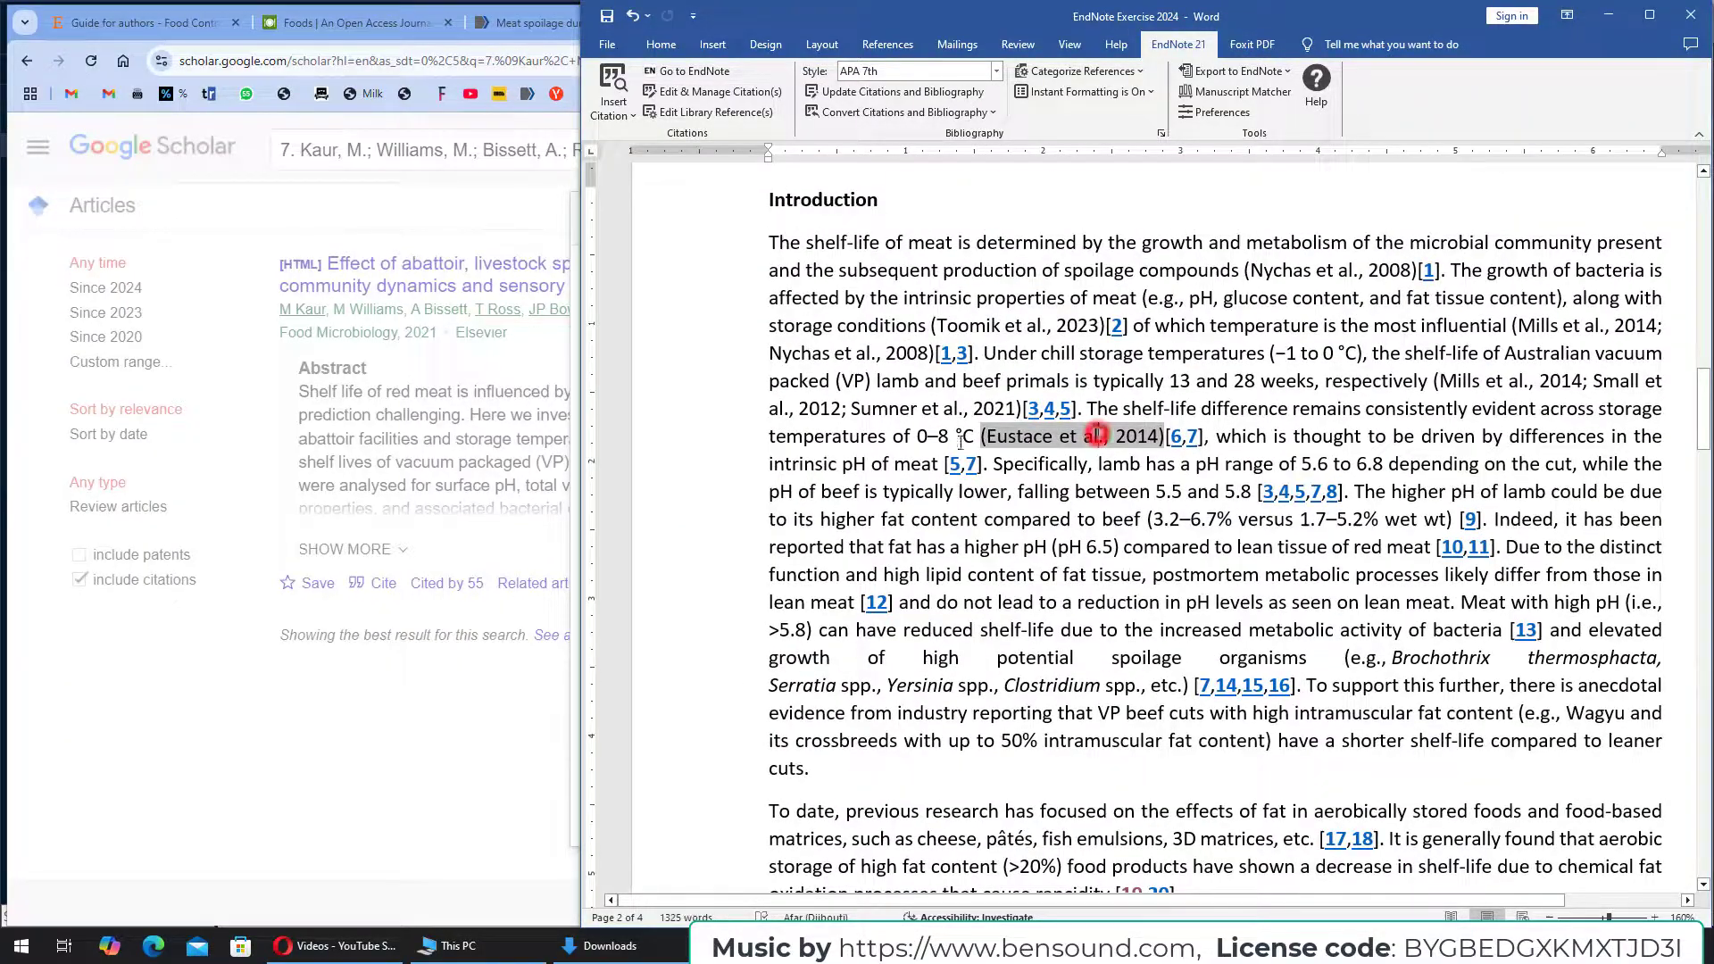
- Try to import the downloaded citation for reference 7 into EndNote and dock the EndNote window beside the other windows
{"action": "left_click", "coordinate": [535, 371]}
{"action": "left_click", "coordinate": [1594, 60]}
{"action": "left_click", "coordinate": [1438, 143]}
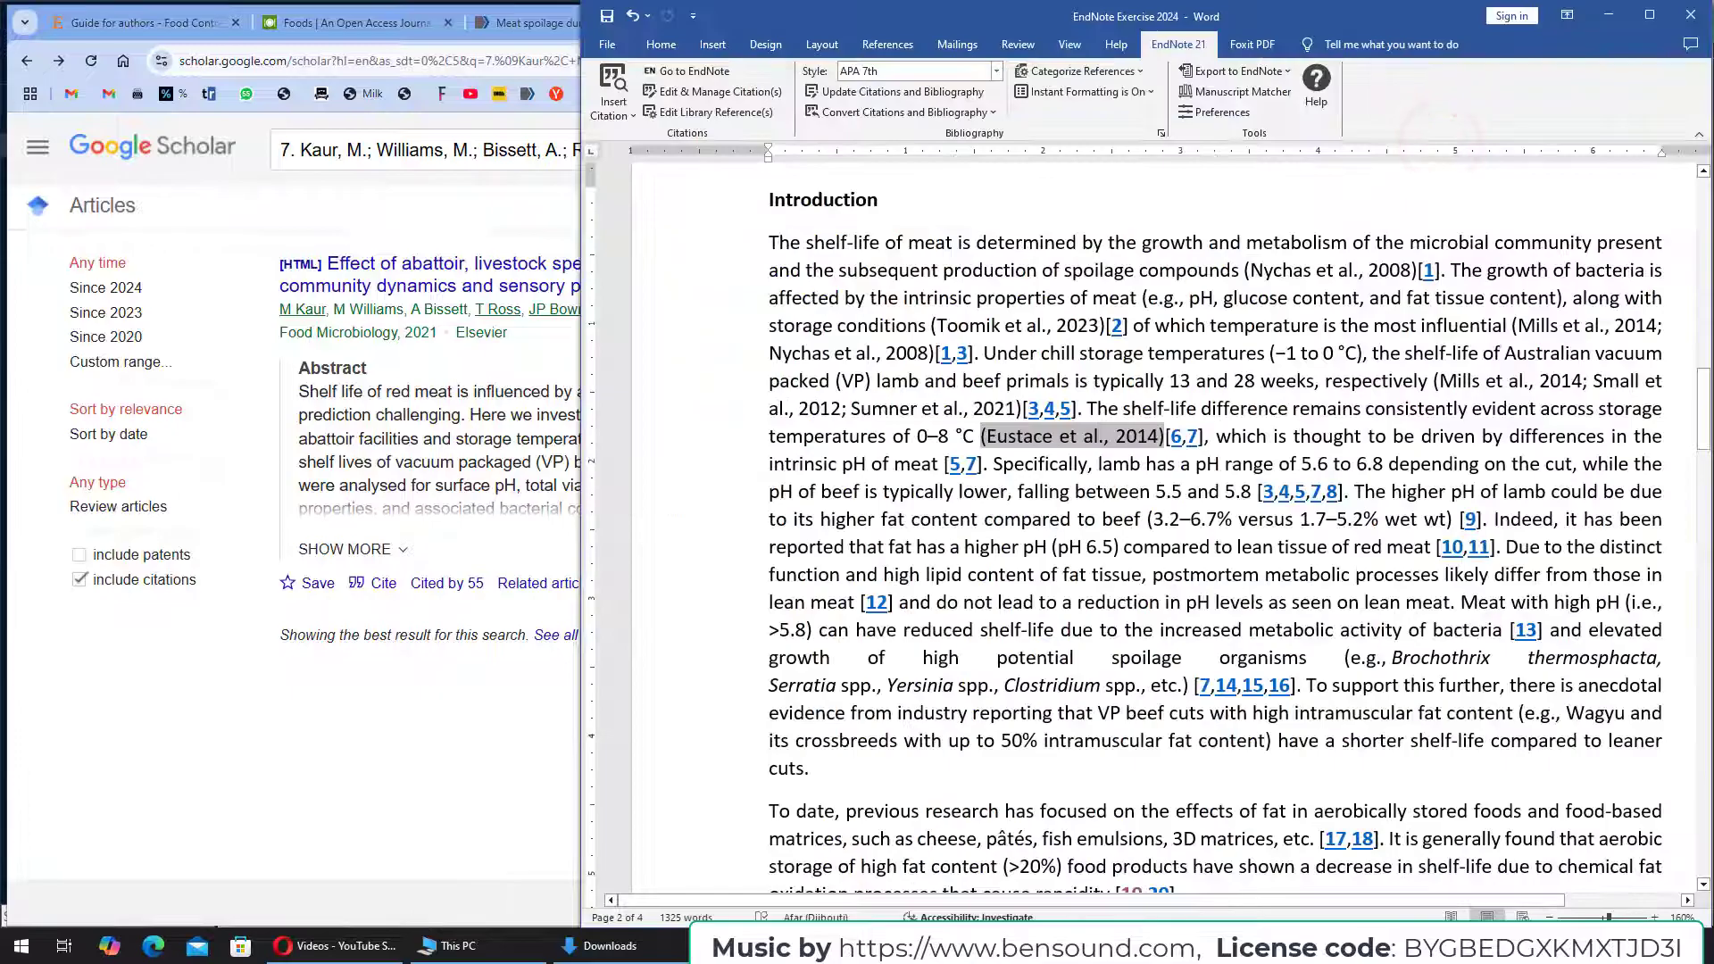
{"action": "key", "text": "super+Left"}
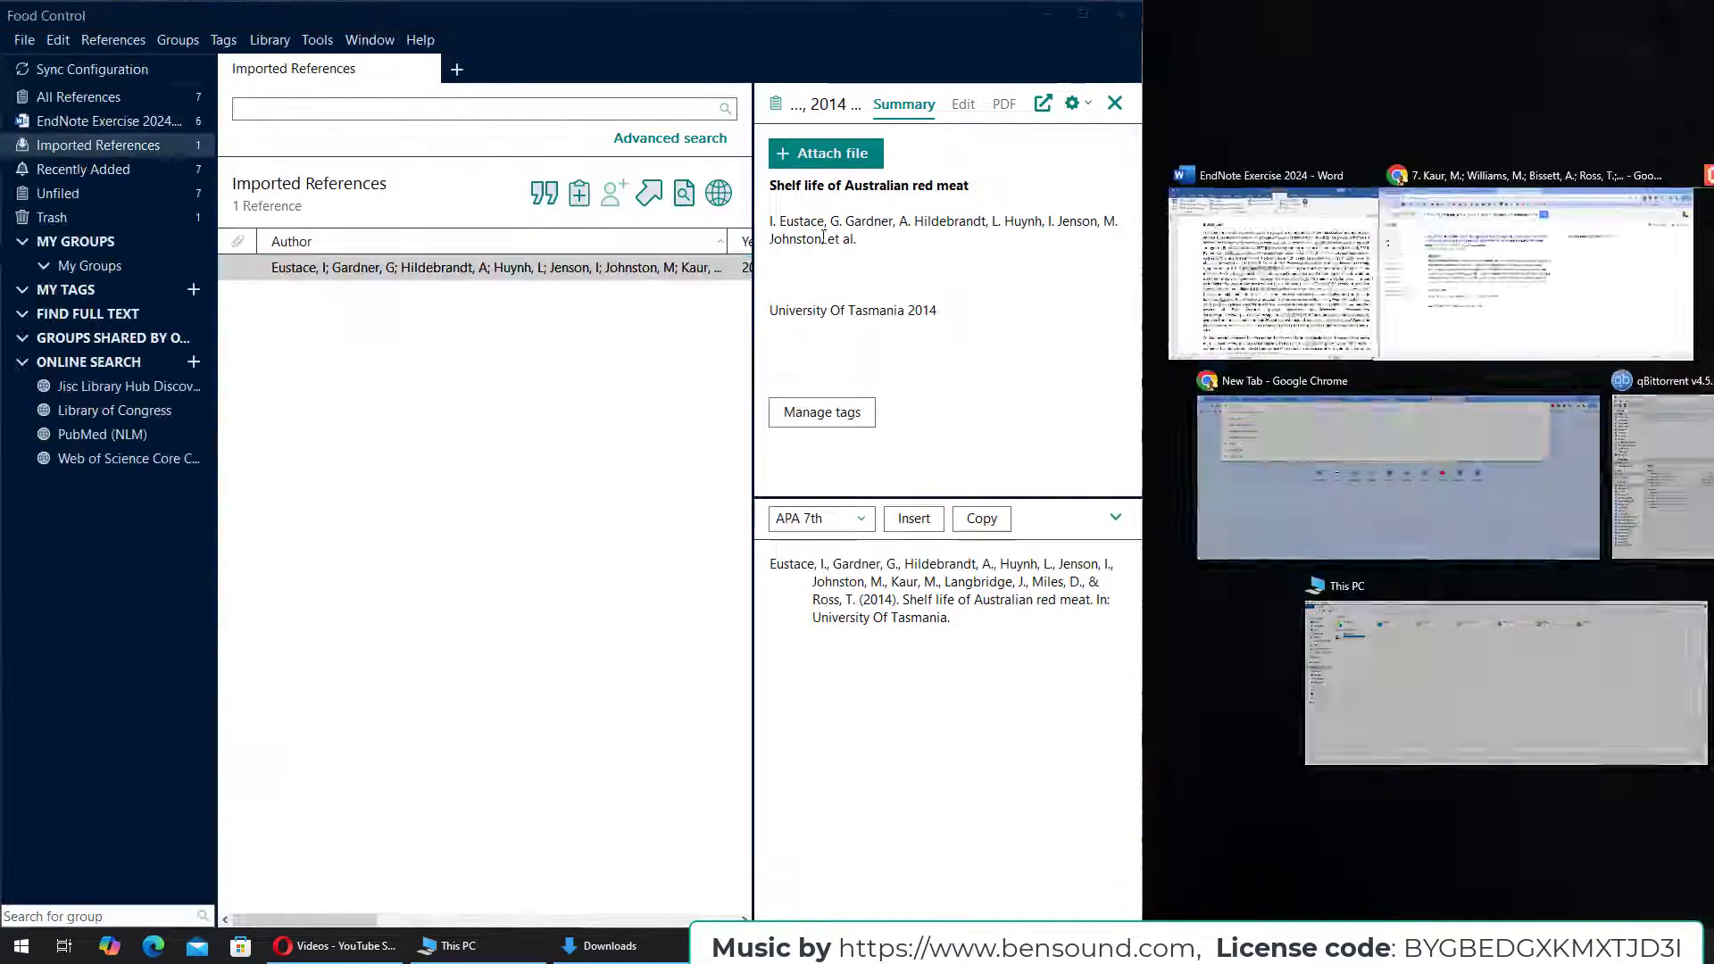
{"action": "left_click", "coordinate": [577, 384]}
{"action": "left_click", "coordinate": [1303, 310]}
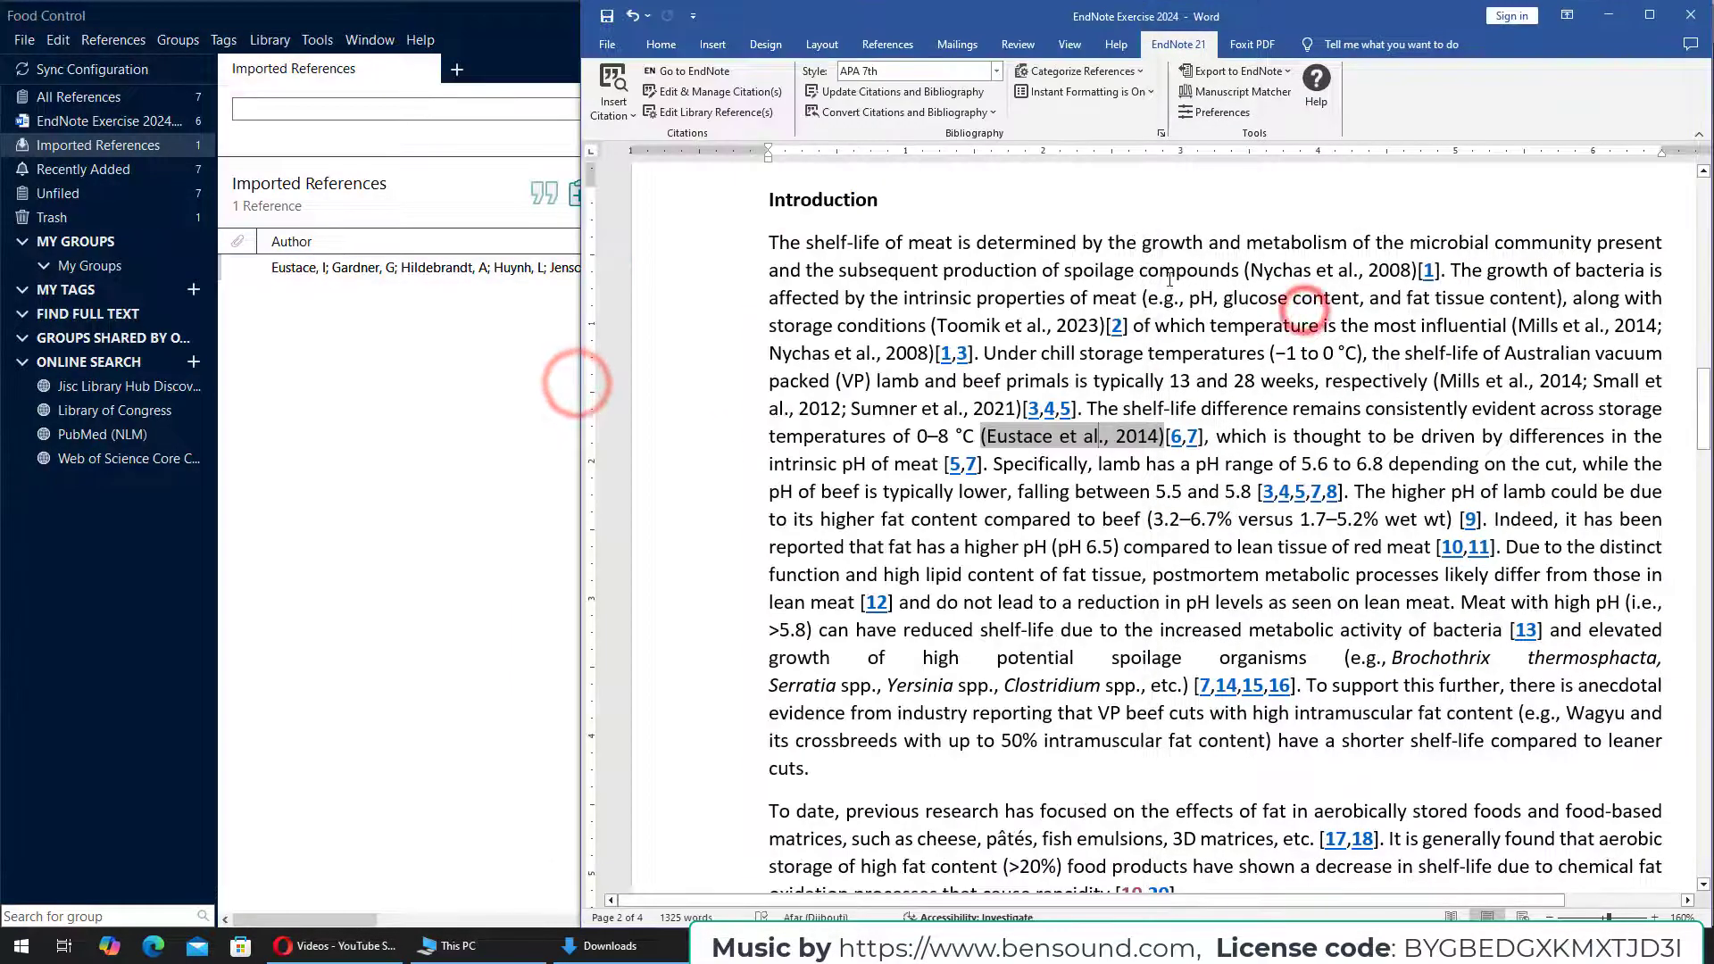
{"action": "key", "text": "alt+Tab"}
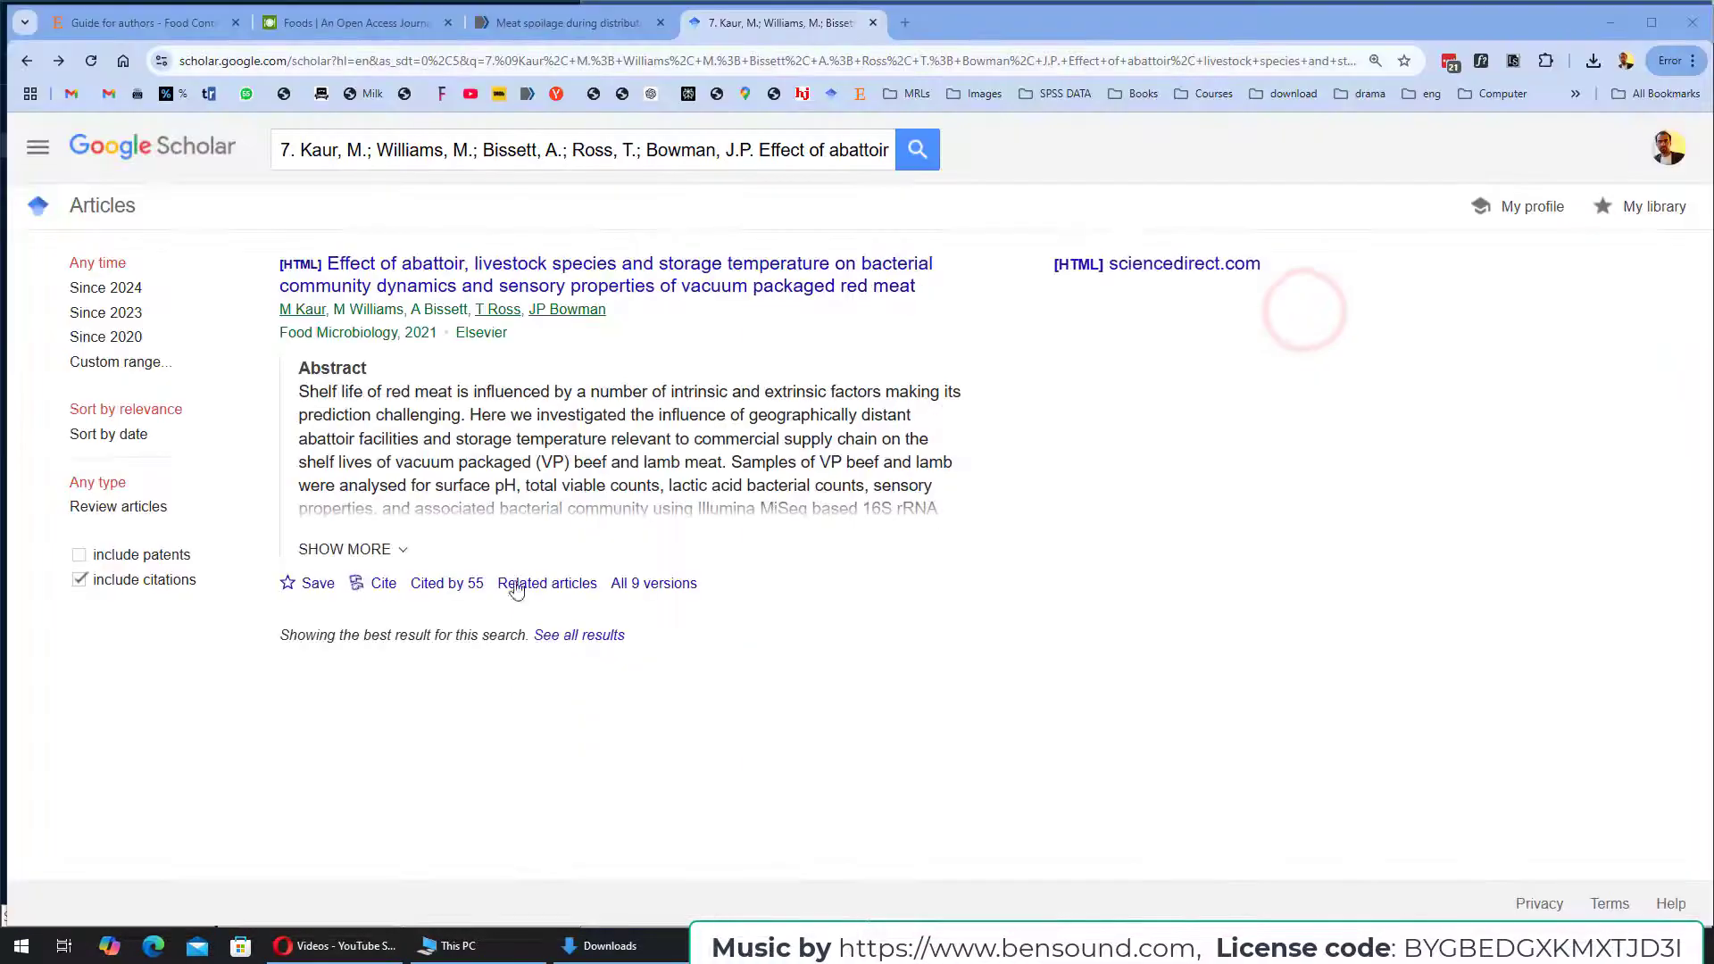
- Download the citation for reference 7 from Google Scholar again in EndNote format and import it into the EndNote library
{"action": "left_click", "coordinate": [383, 582]}
{"action": "left_click", "coordinate": [816, 811]}
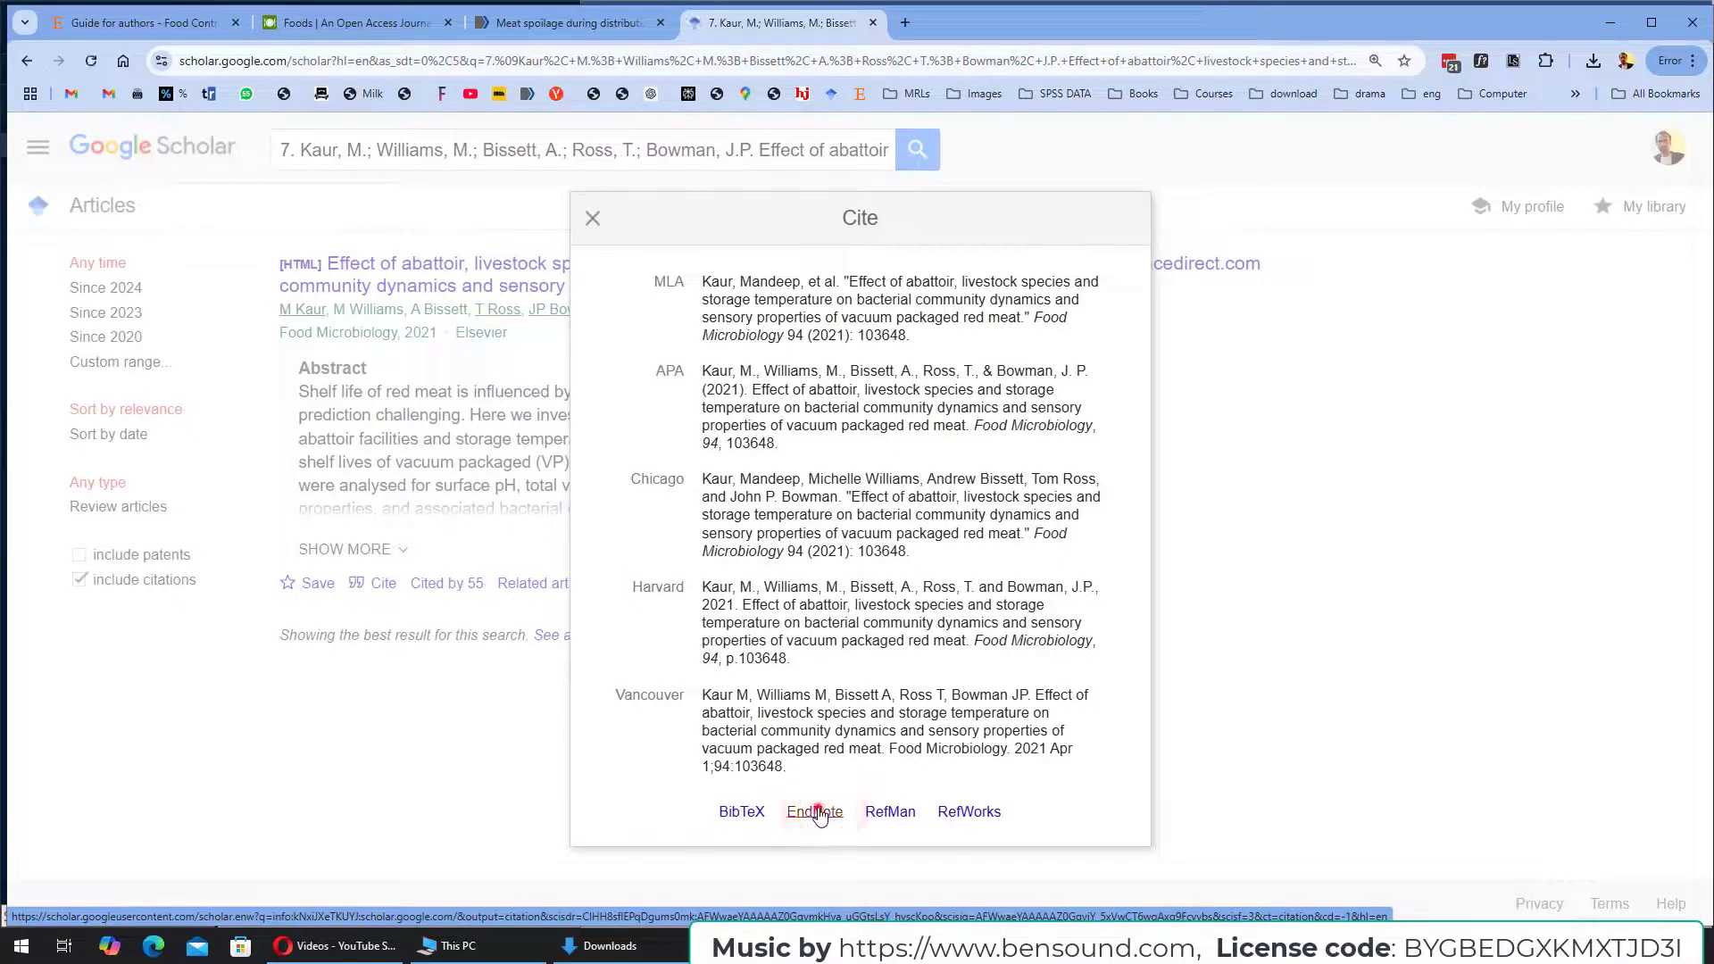
{"action": "left_click", "coordinate": [593, 218]}
{"action": "left_click", "coordinate": [466, 698]}
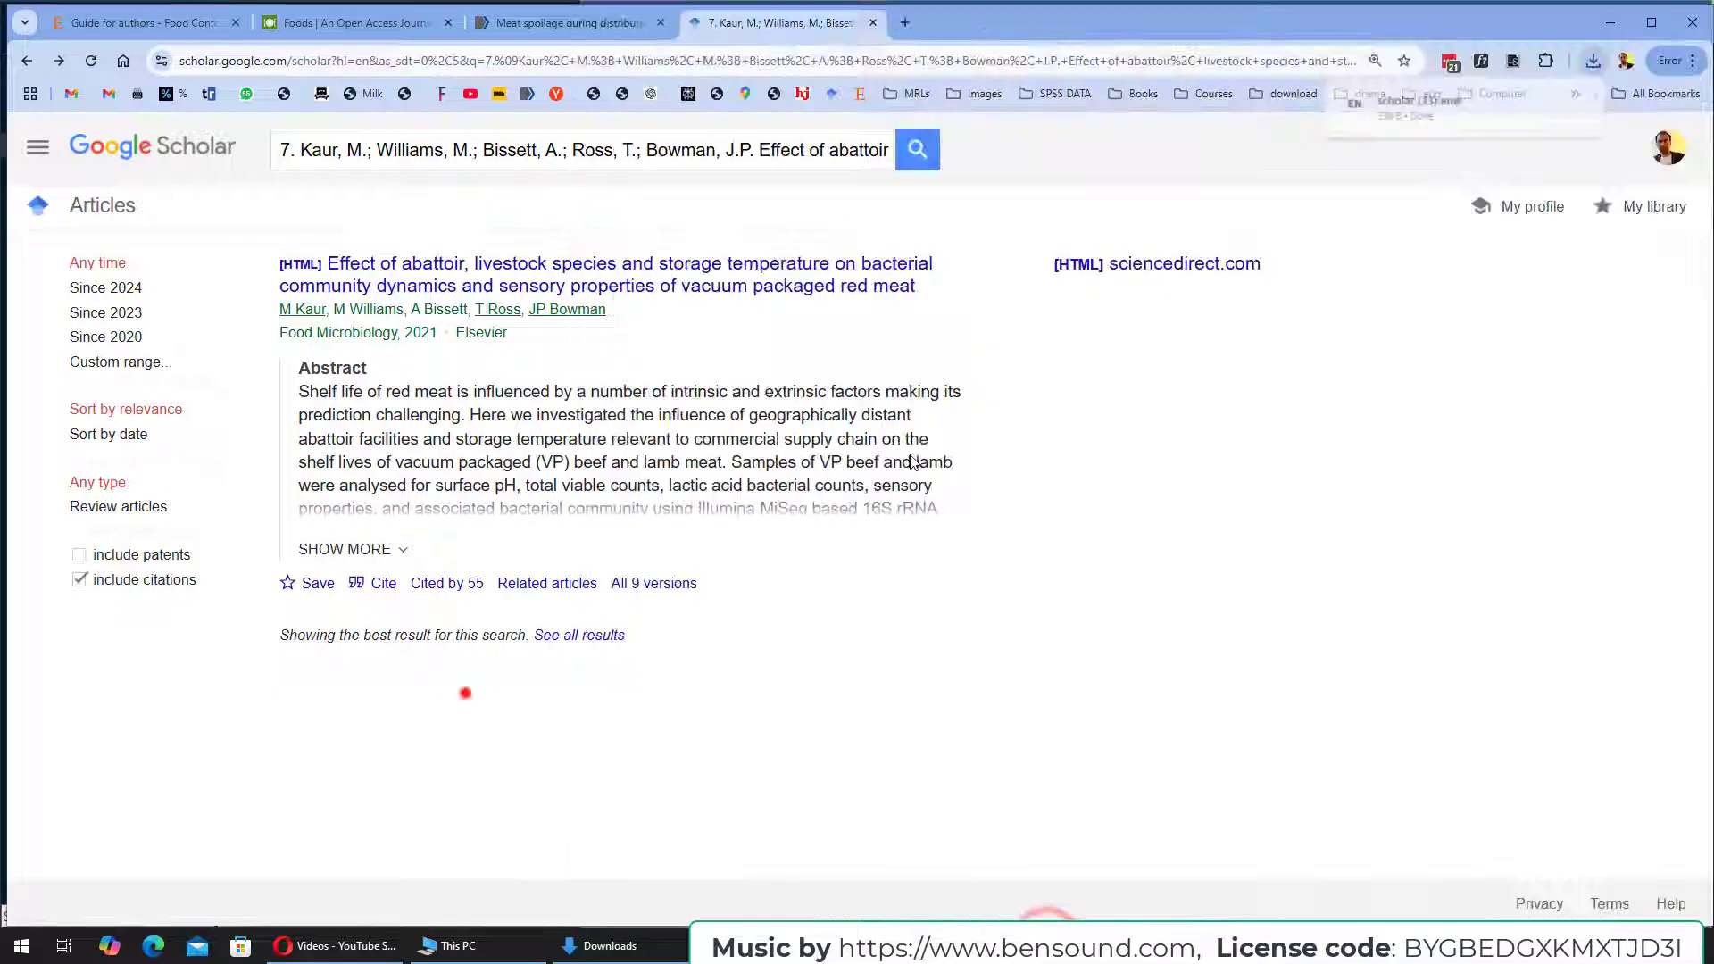
{"action": "left_click", "coordinate": [1592, 61]}
{"action": "left_click", "coordinate": [1433, 141]}
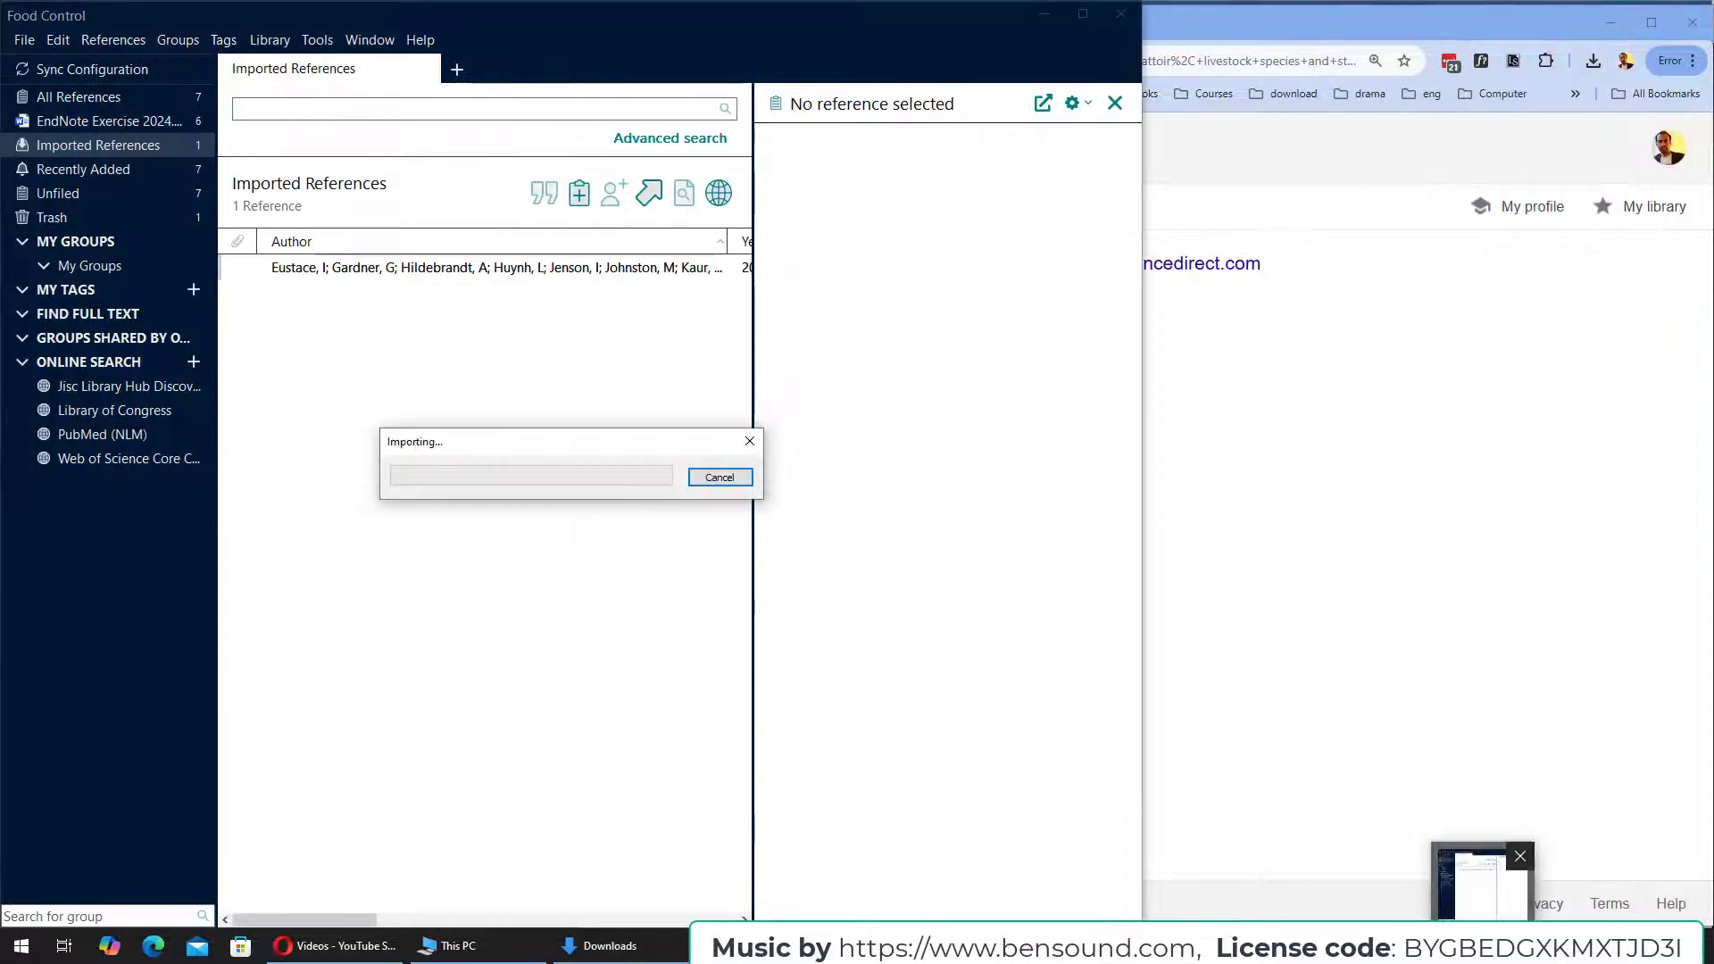
- Insert the imported EndNote entry for reference 7 before [6,7] and before [5,7] in the Word introduction
{"action": "left_click", "coordinate": [533, 272]}
{"action": "left_click", "coordinate": [561, 196]}
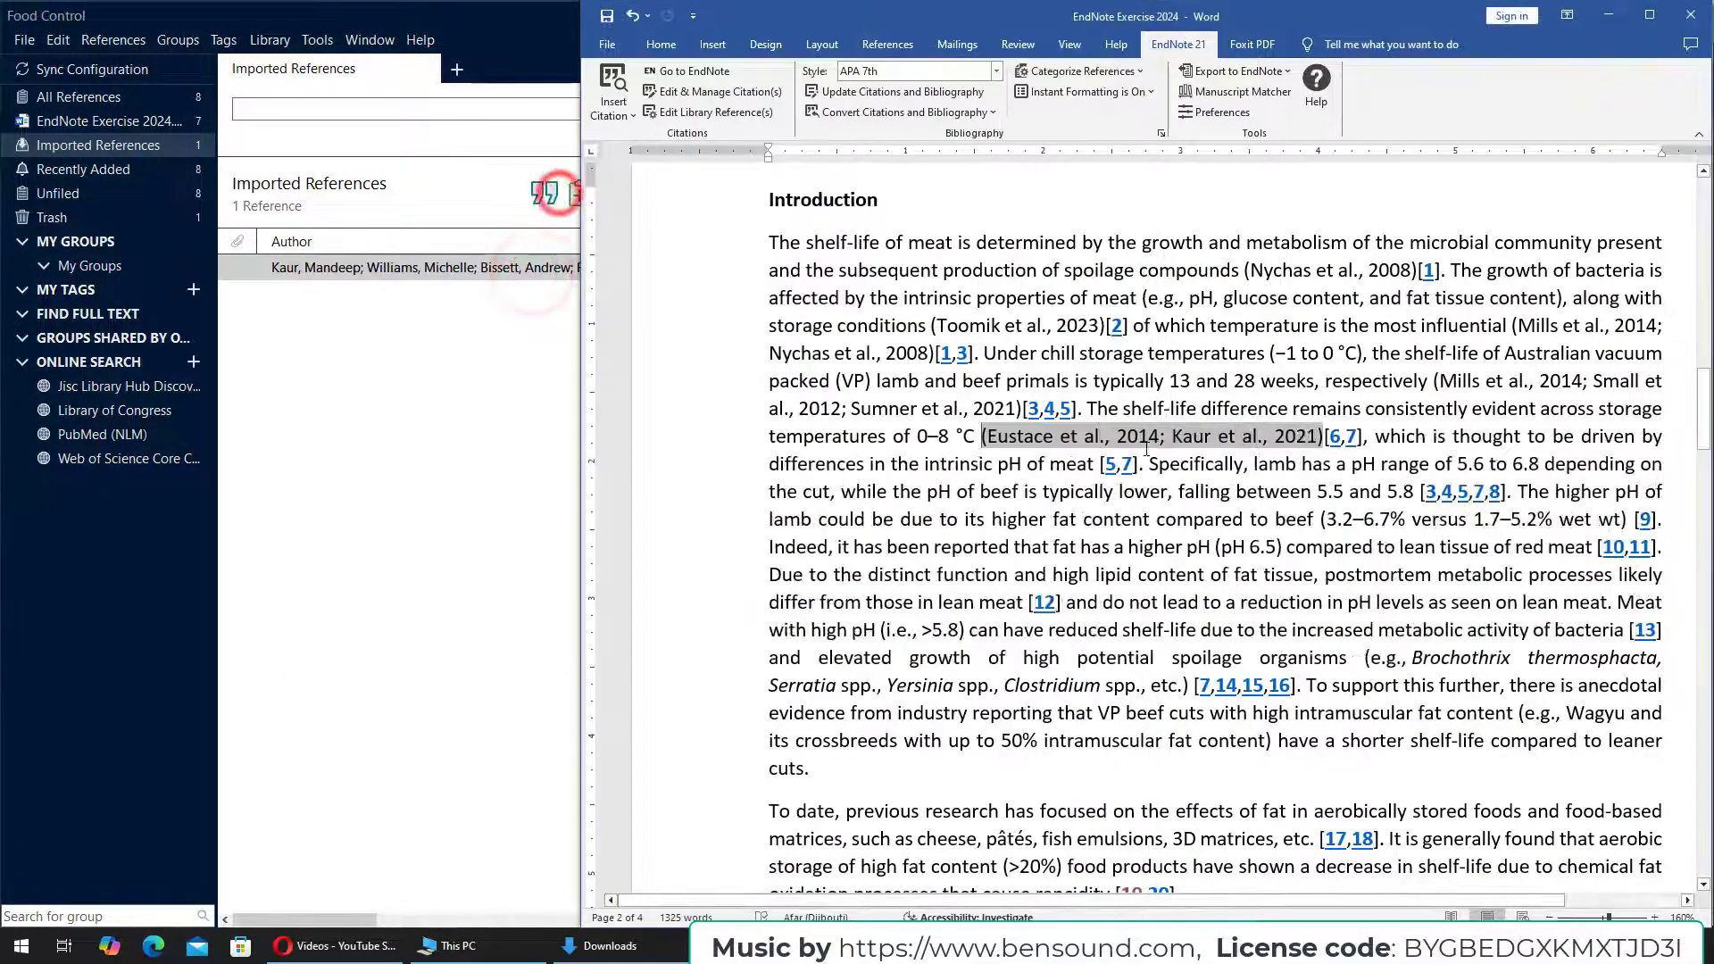
{"action": "left_click", "coordinate": [1098, 463]}
{"action": "left_click", "coordinate": [545, 193]}
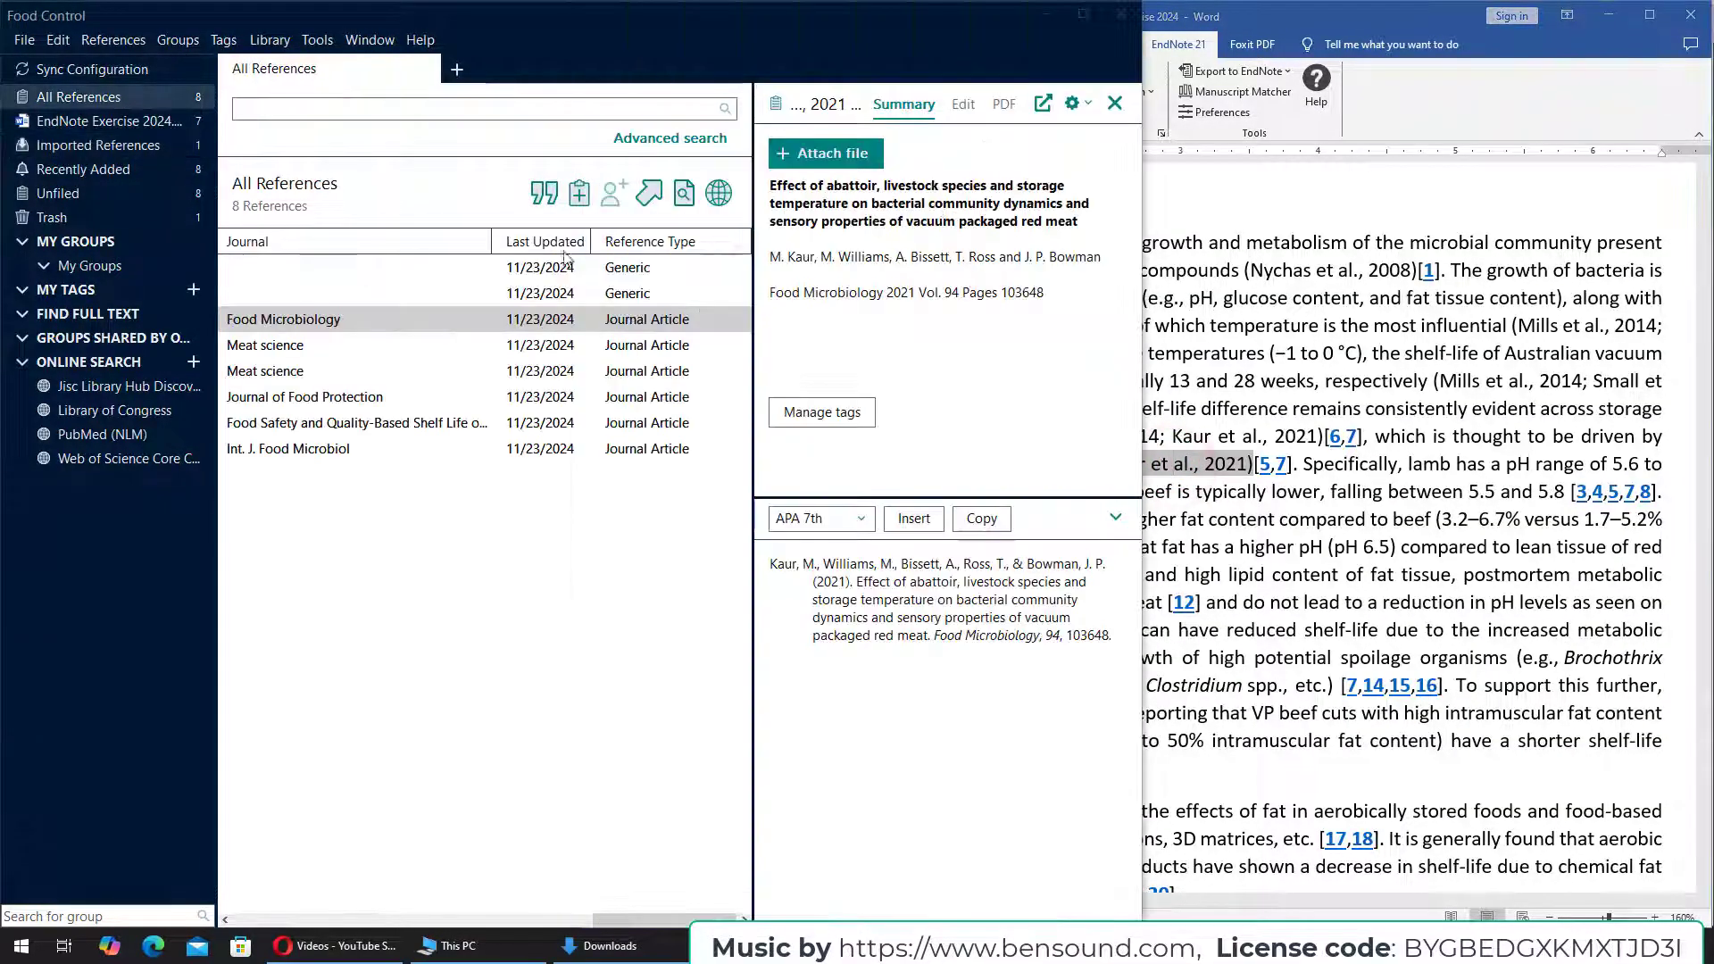
- Sort the EndNote library by last updated date and add reference 5 to the citation before [5,7] in Word
{"action": "left_click", "coordinate": [551, 242]}
{"action": "left_click_drag", "start_coordinate": [635, 919], "coordinate": [735, 920]}
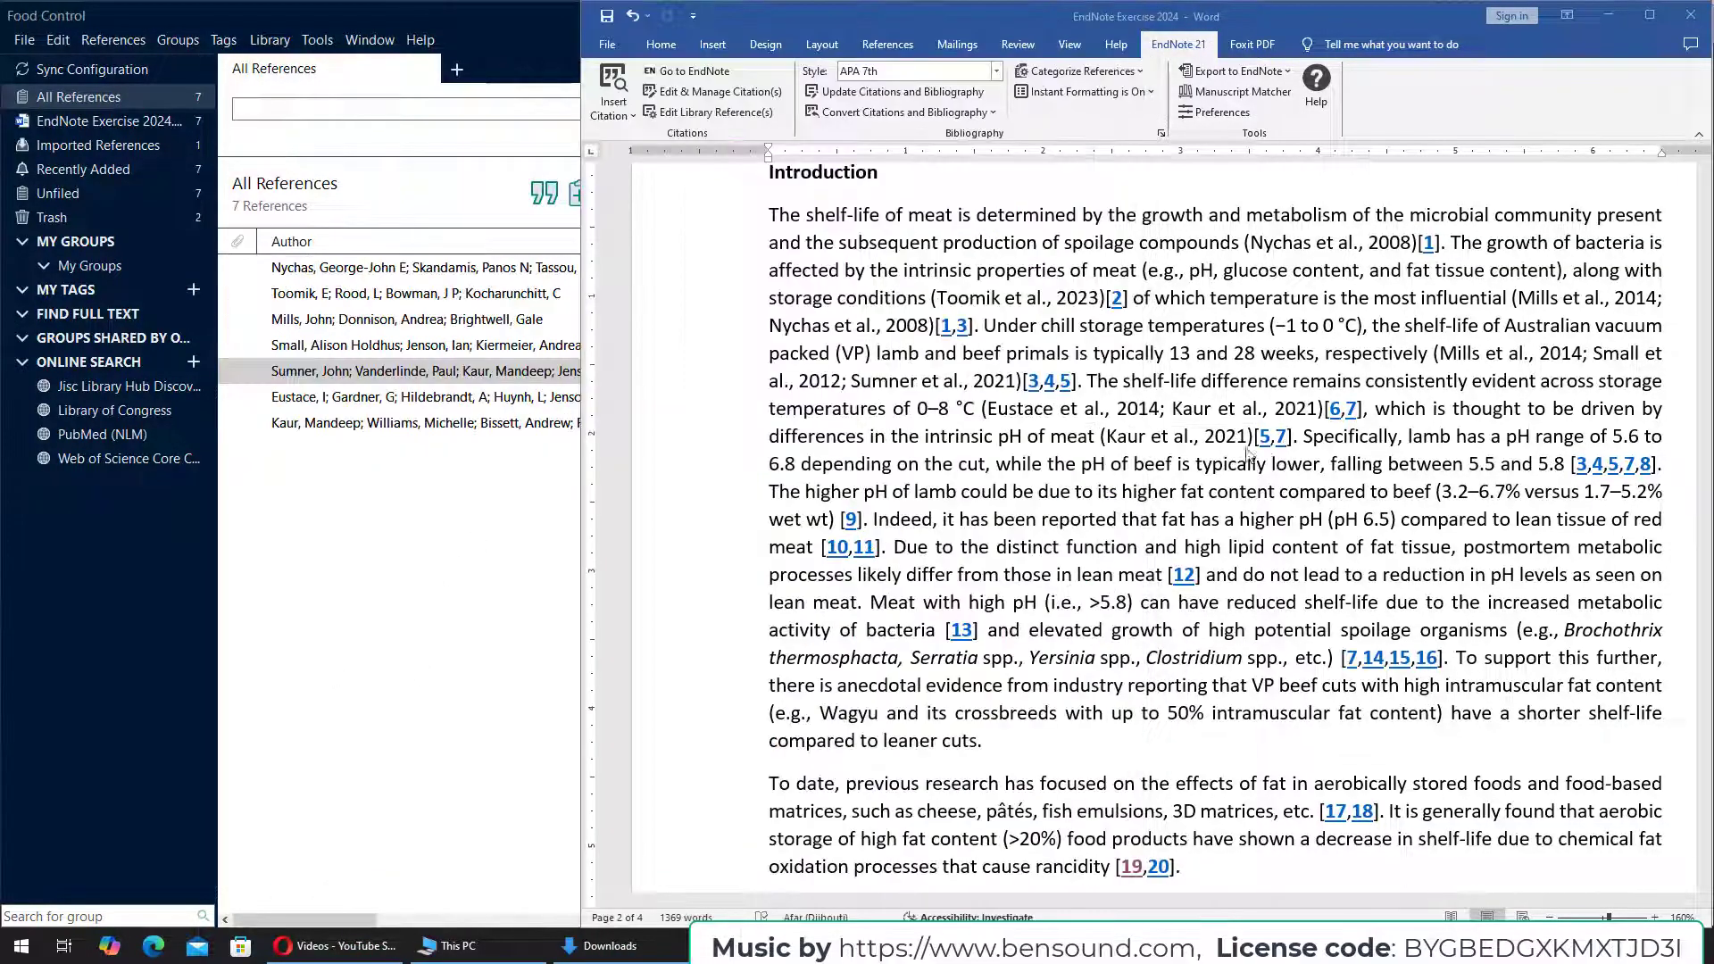
{"action": "left_click", "coordinate": [1273, 438]}
{"action": "left_click_drag", "start_coordinate": [1701, 411], "coordinate": [1703, 577]}
{"action": "scroll", "coordinate": [880, 421], "scroll_direction": "up", "scroll_amount": 5}
{"action": "left_click_drag", "start_coordinate": [840, 380], "coordinate": [1018, 380]}
{"action": "left_click", "coordinate": [317, 380]}
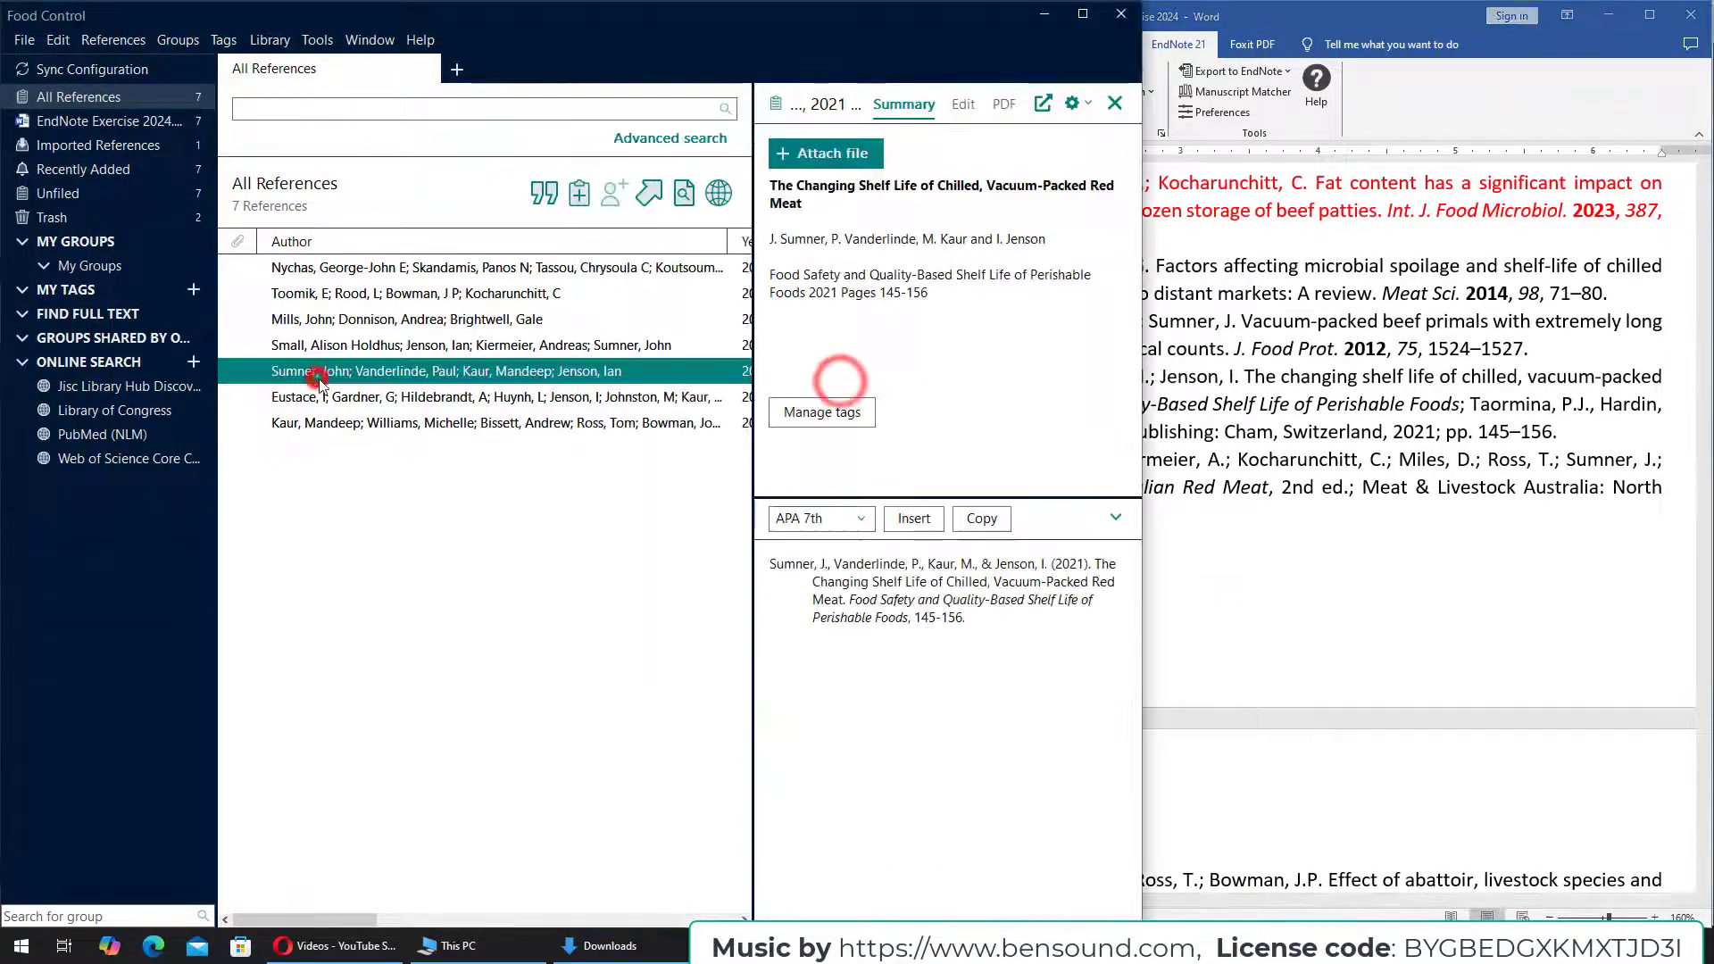
{"action": "left_click", "coordinate": [1362, 333]}
{"action": "scroll", "coordinate": [1362, 332], "scroll_direction": "up", "scroll_amount": 8}
{"action": "left_click", "coordinate": [1198, 421]}
{"action": "left_click", "coordinate": [543, 196]}
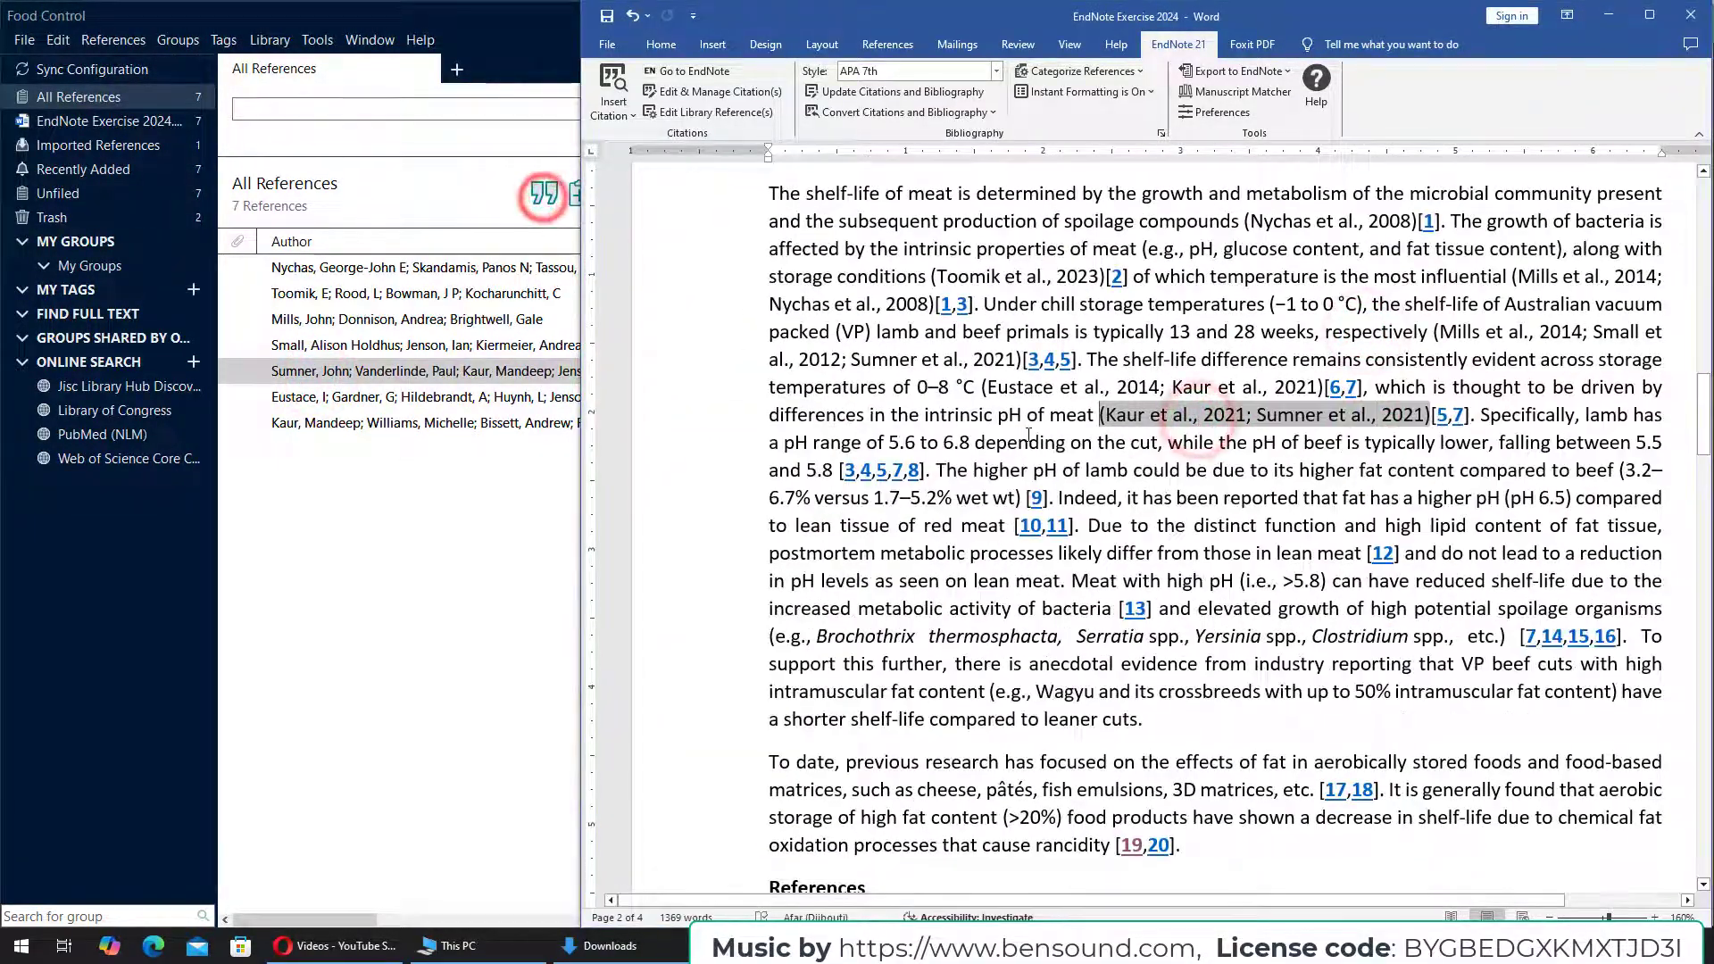
- Insert the EndNote entries for references 3, 4, 5 and 7 before [3,4,5,7,8] in the Word introduction
{"action": "left_click", "coordinate": [836, 473]}
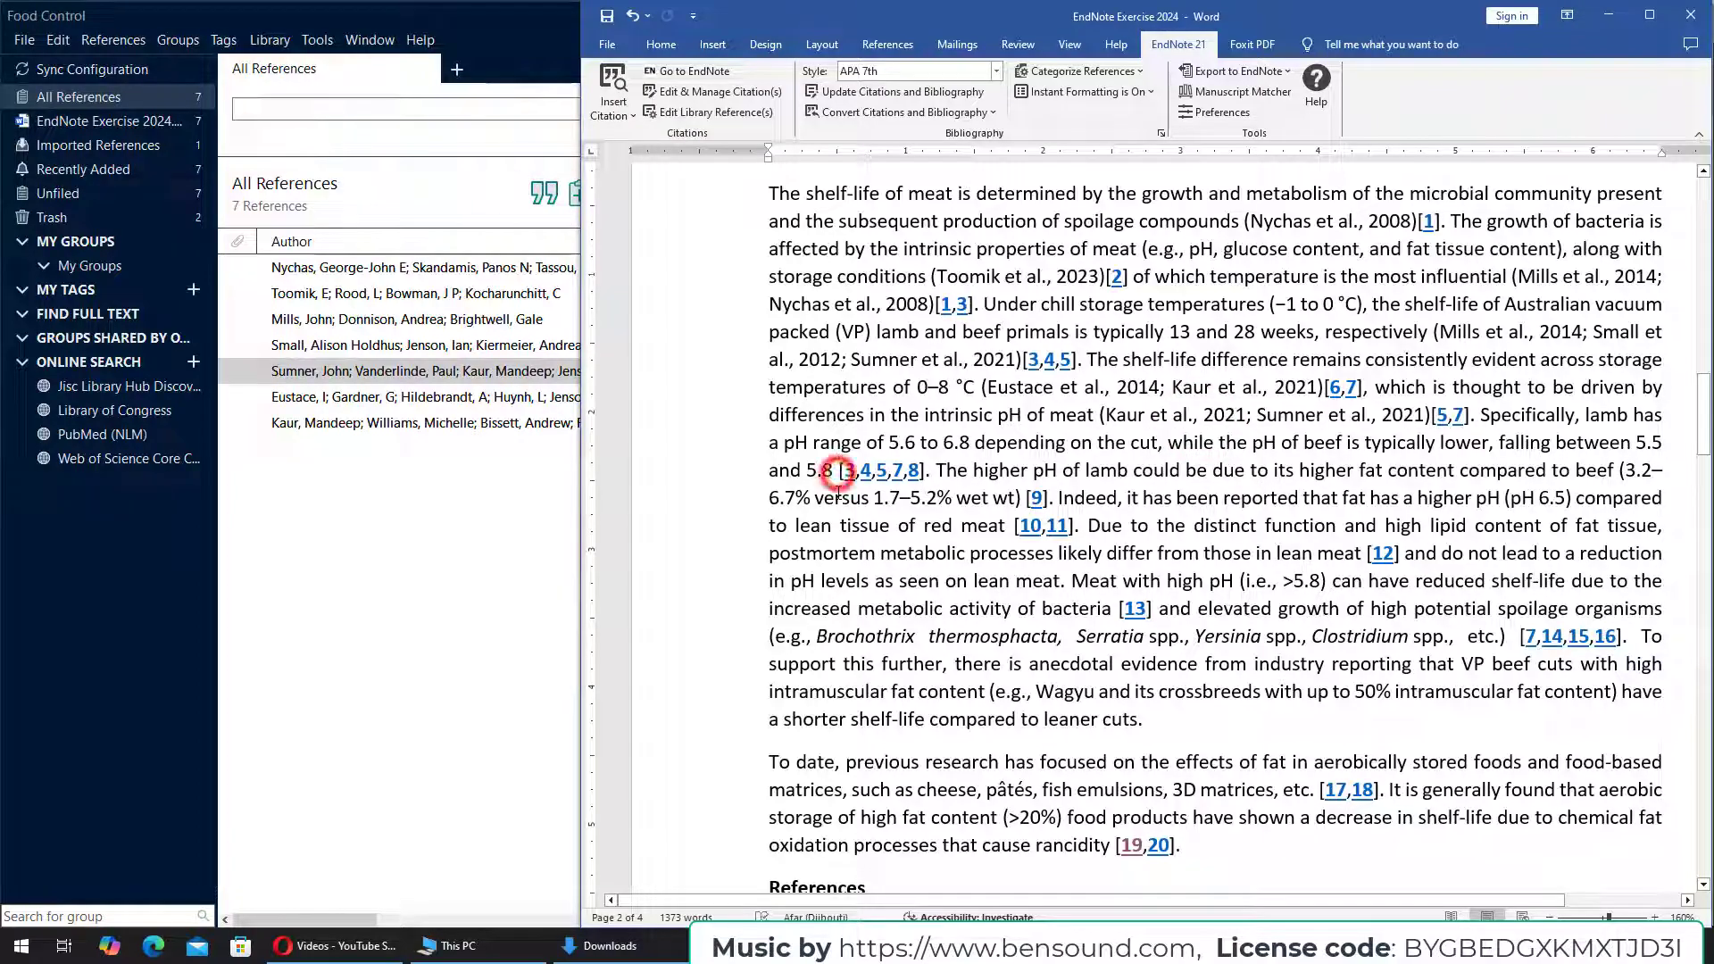
{"action": "left_click", "coordinate": [348, 319]}
{"action": "left_click", "coordinate": [542, 195]}
{"action": "left_click", "coordinate": [907, 468]}
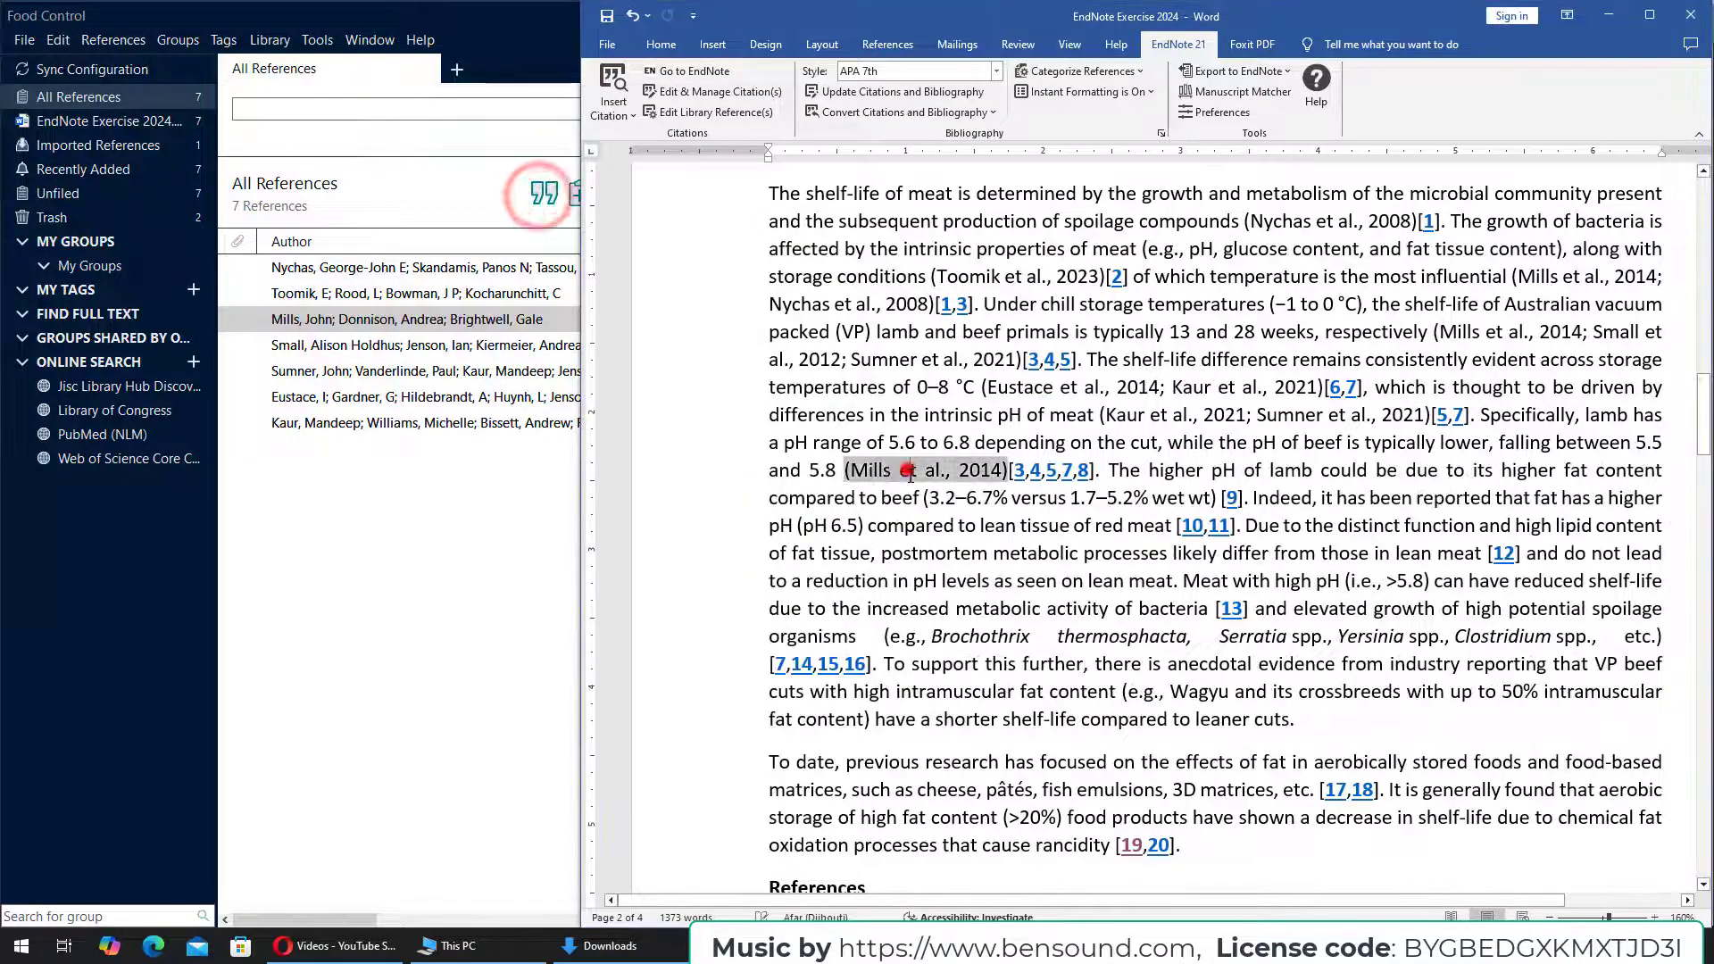
{"action": "left_click", "coordinate": [344, 344]}
{"action": "left_click", "coordinate": [544, 194]}
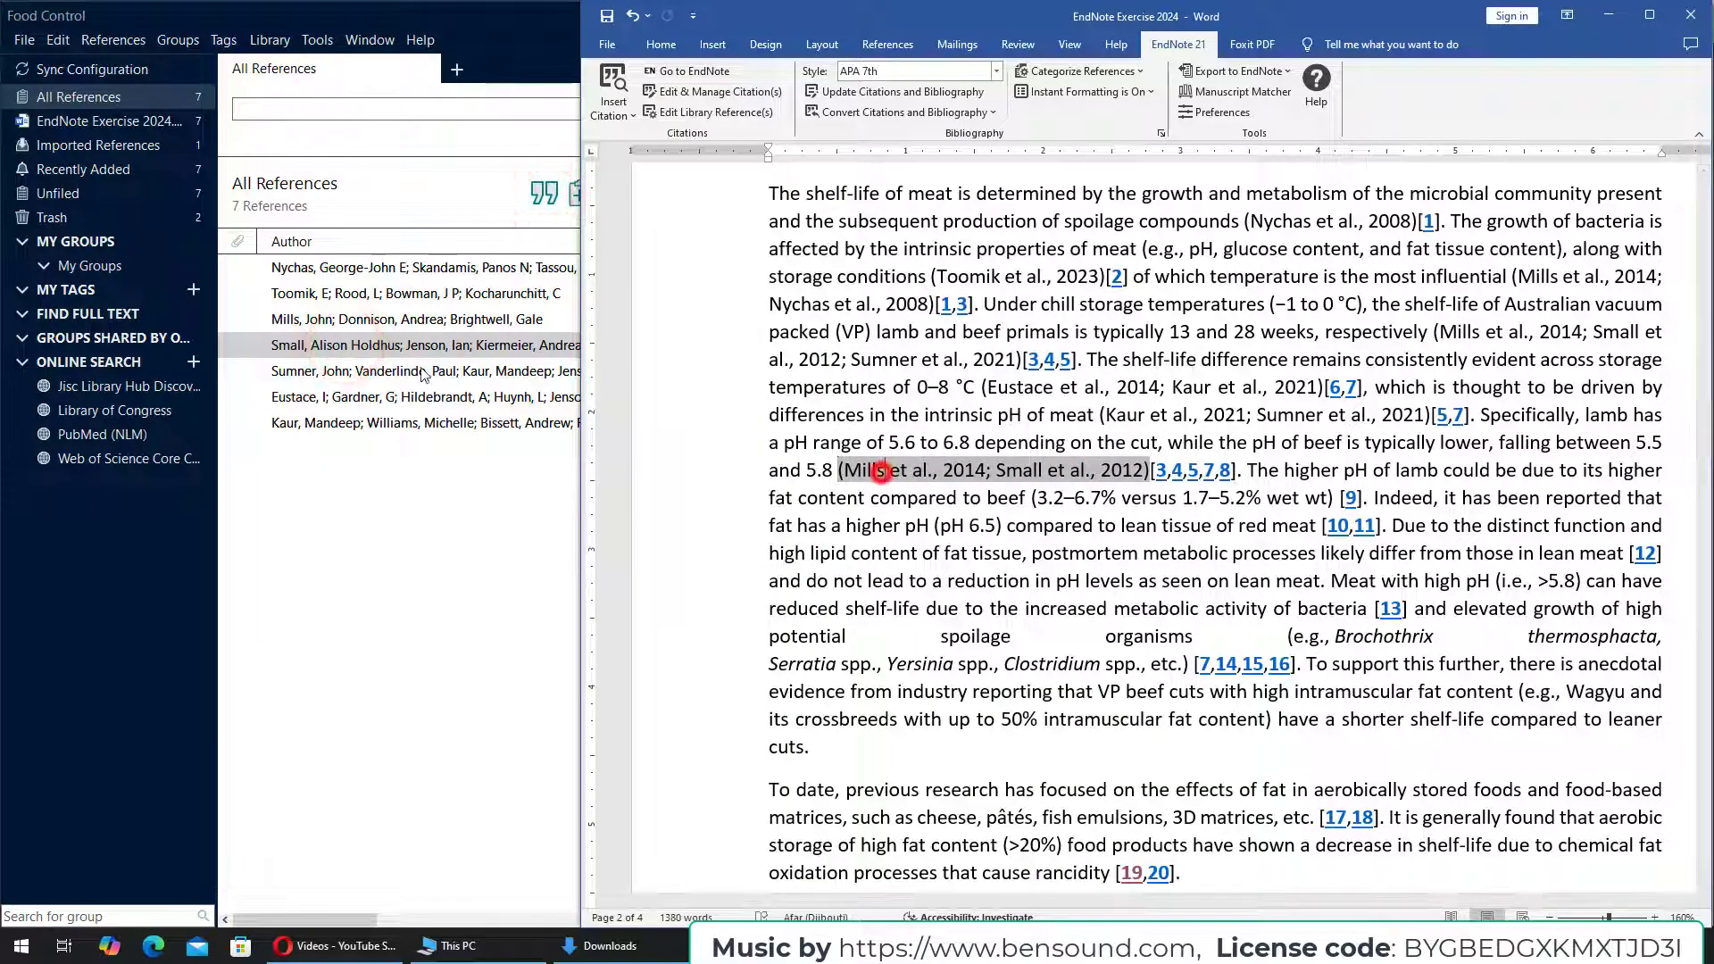
{"action": "left_click", "coordinate": [362, 423]}
{"action": "left_click", "coordinate": [544, 194]}
- Copy reference 8 from the Word reference list, search for it in Google Scholar and download its citation in EndNote format
{"action": "scroll", "coordinate": [1242, 561], "scroll_direction": "down", "scroll_amount": 13}
{"action": "triple_click", "coordinate": [838, 426]}
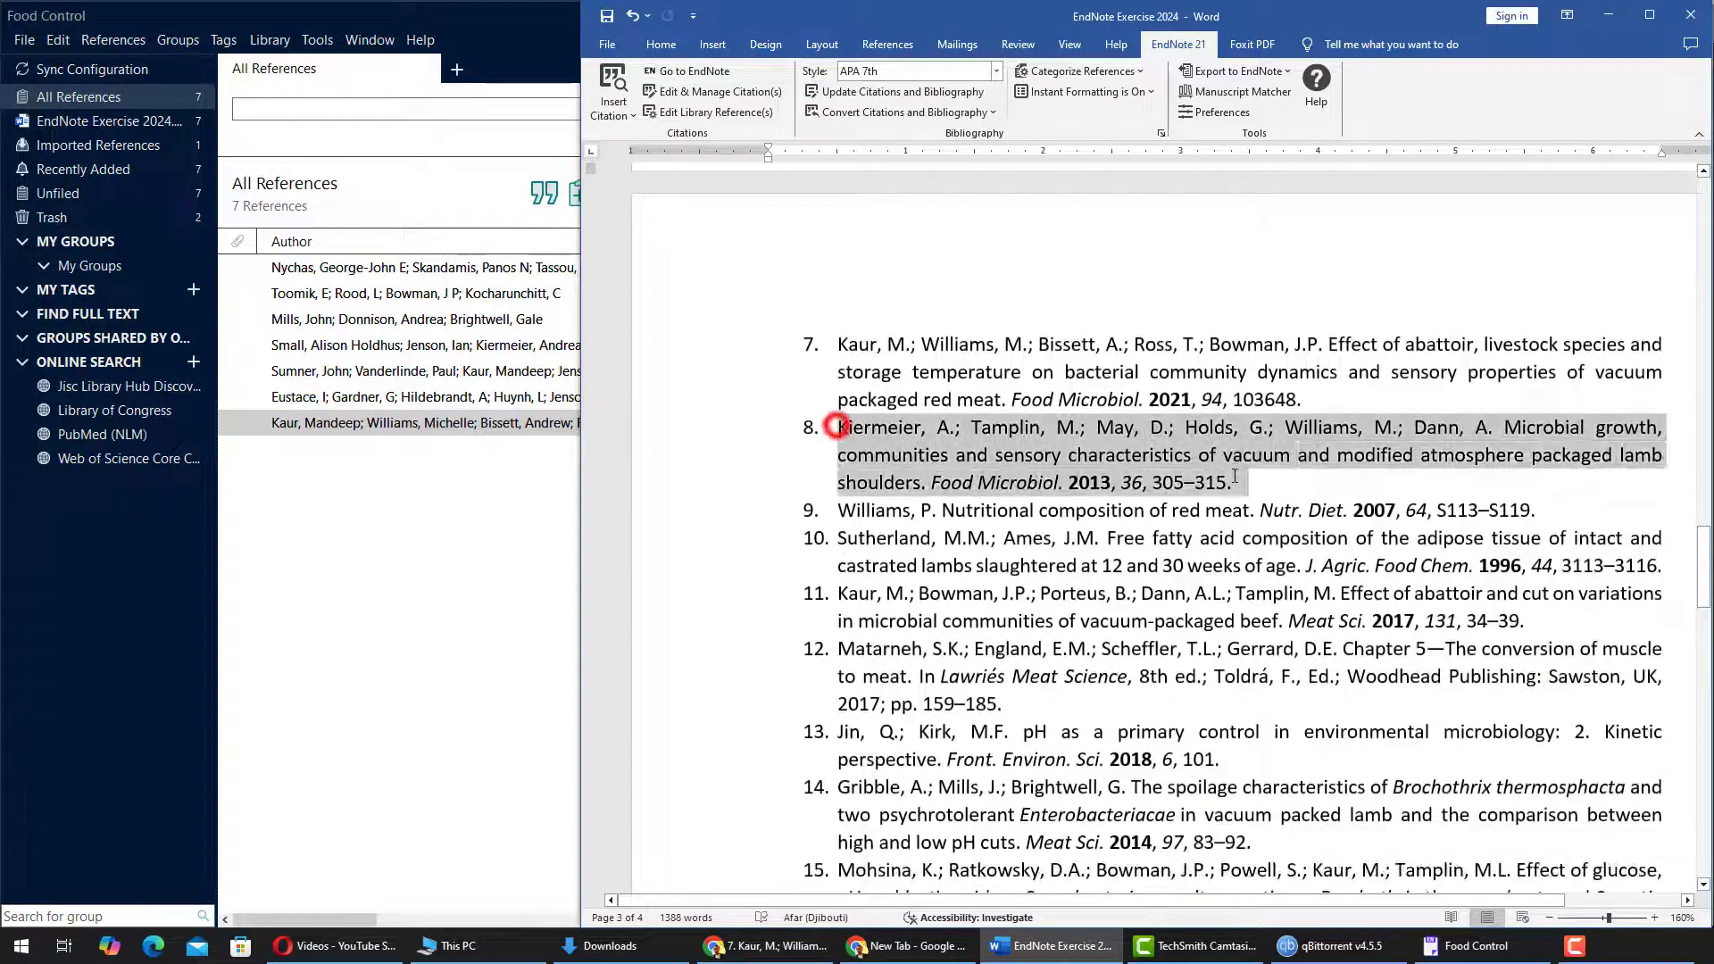
{"action": "key", "text": "ctrl+c"}
{"action": "left_click", "coordinate": [766, 945]}
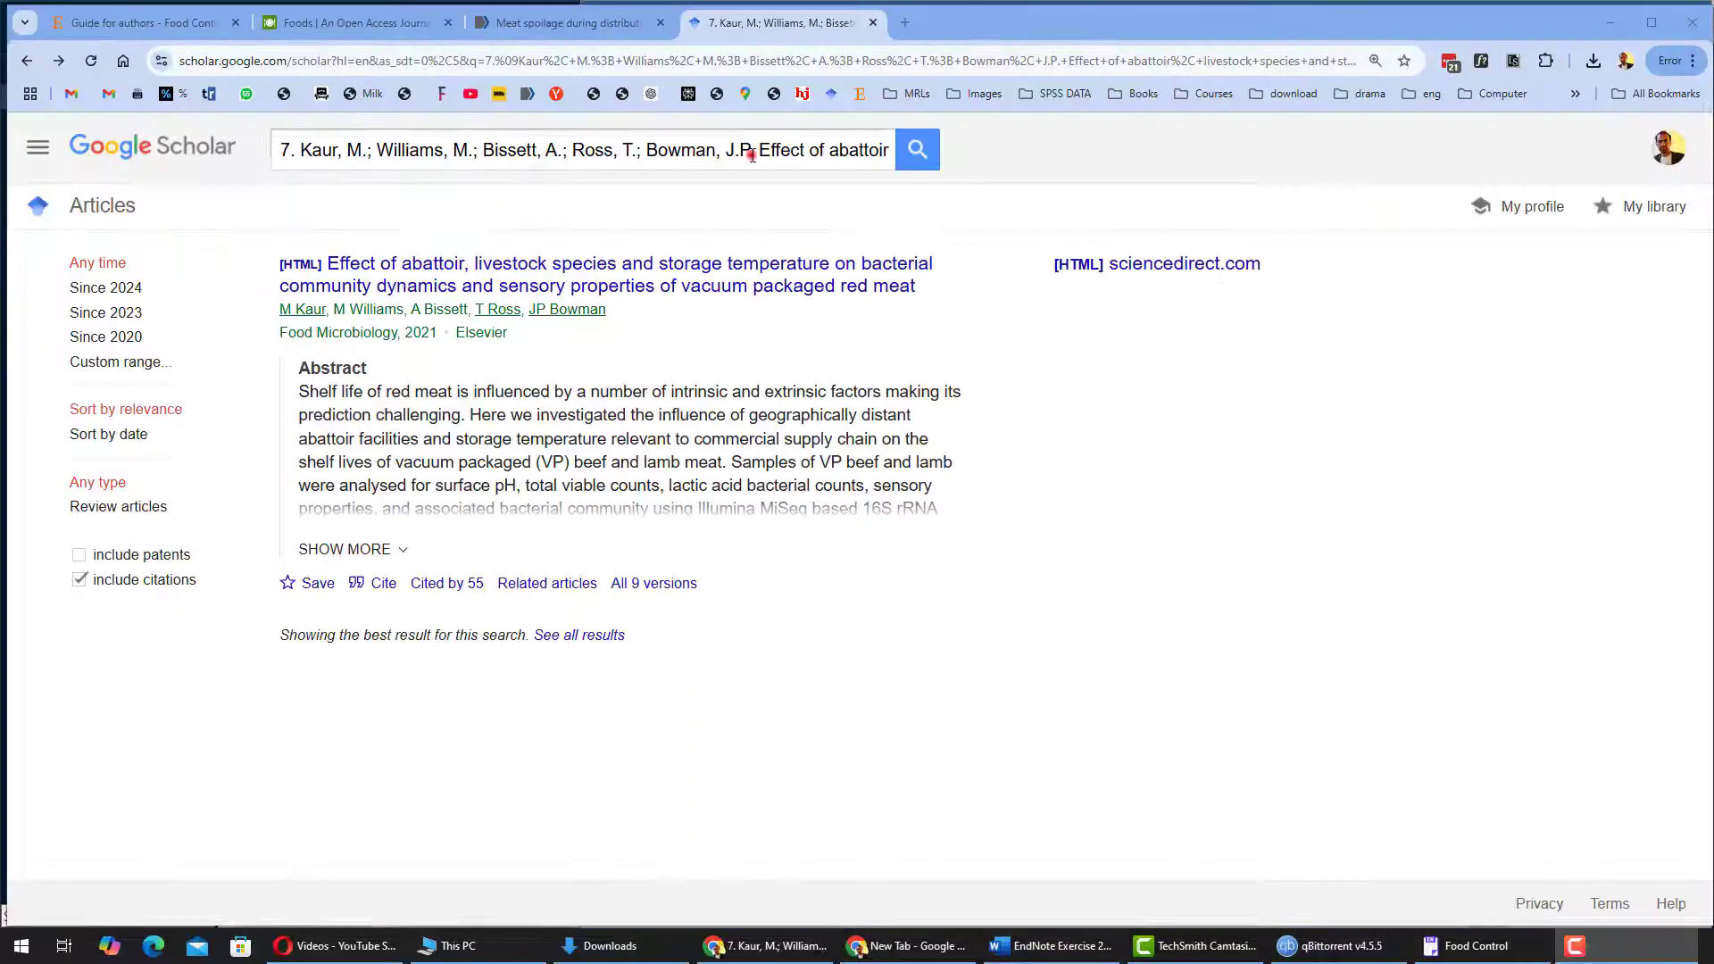
{"action": "triple_click", "coordinate": [751, 154]}
{"action": "key", "text": "ctrl+v"}
{"action": "left_click", "coordinate": [933, 151]}
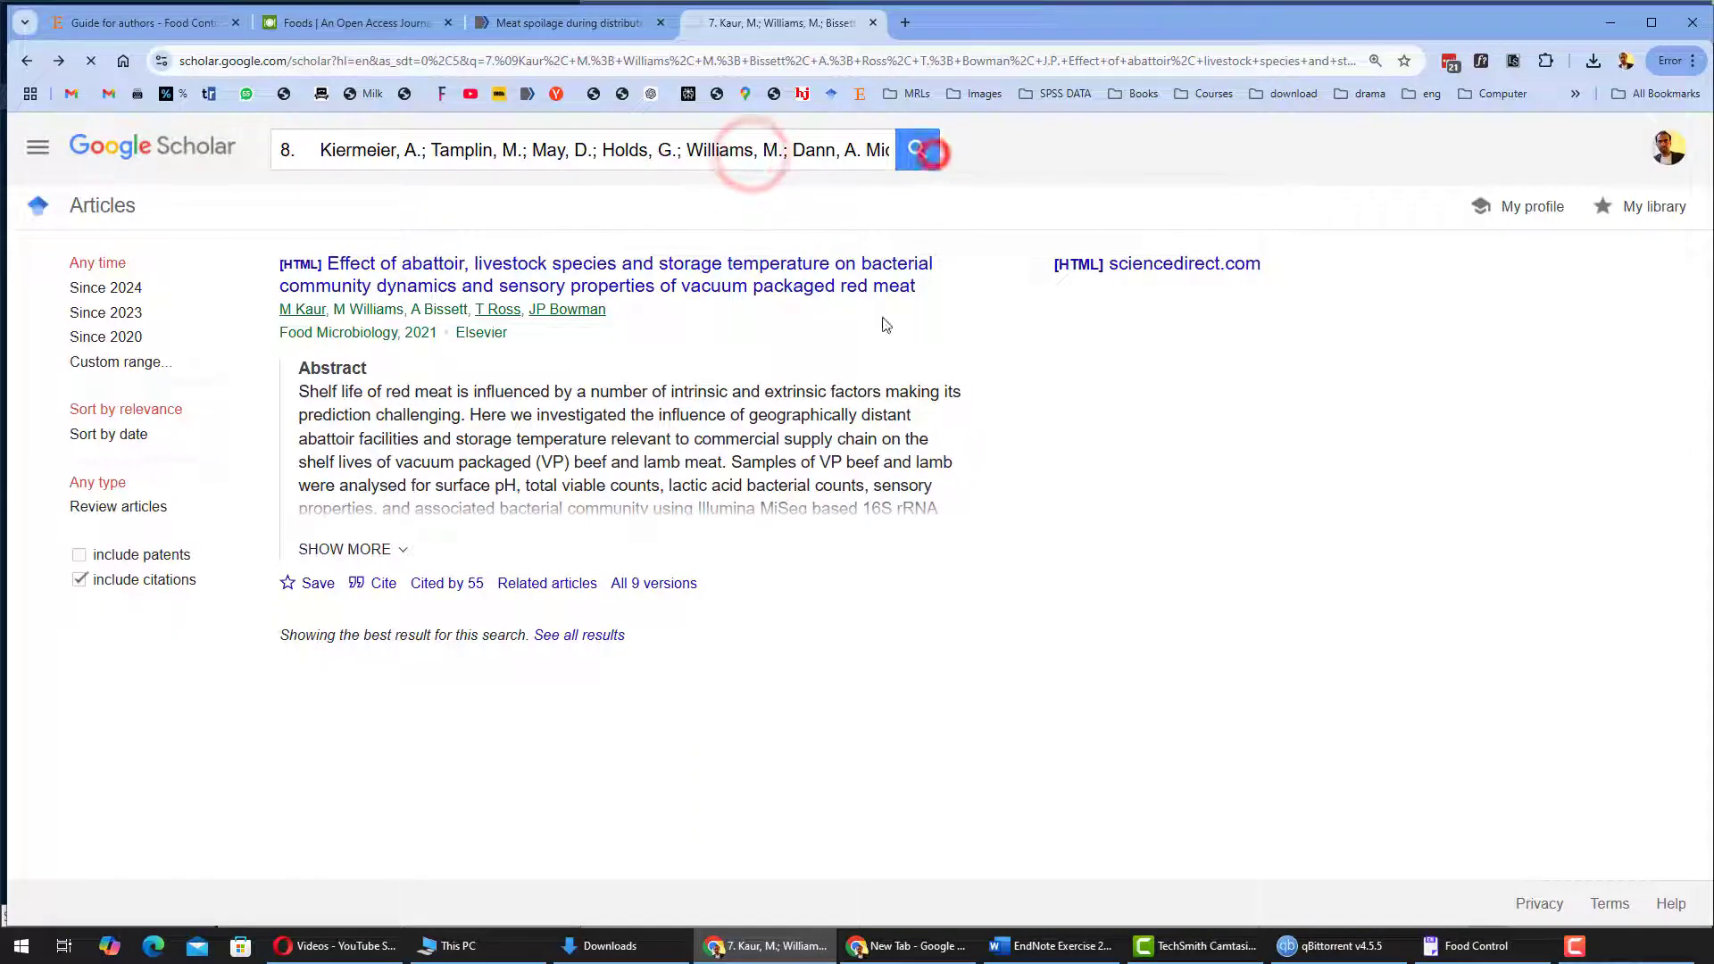
{"action": "left_click", "coordinate": [372, 585]}
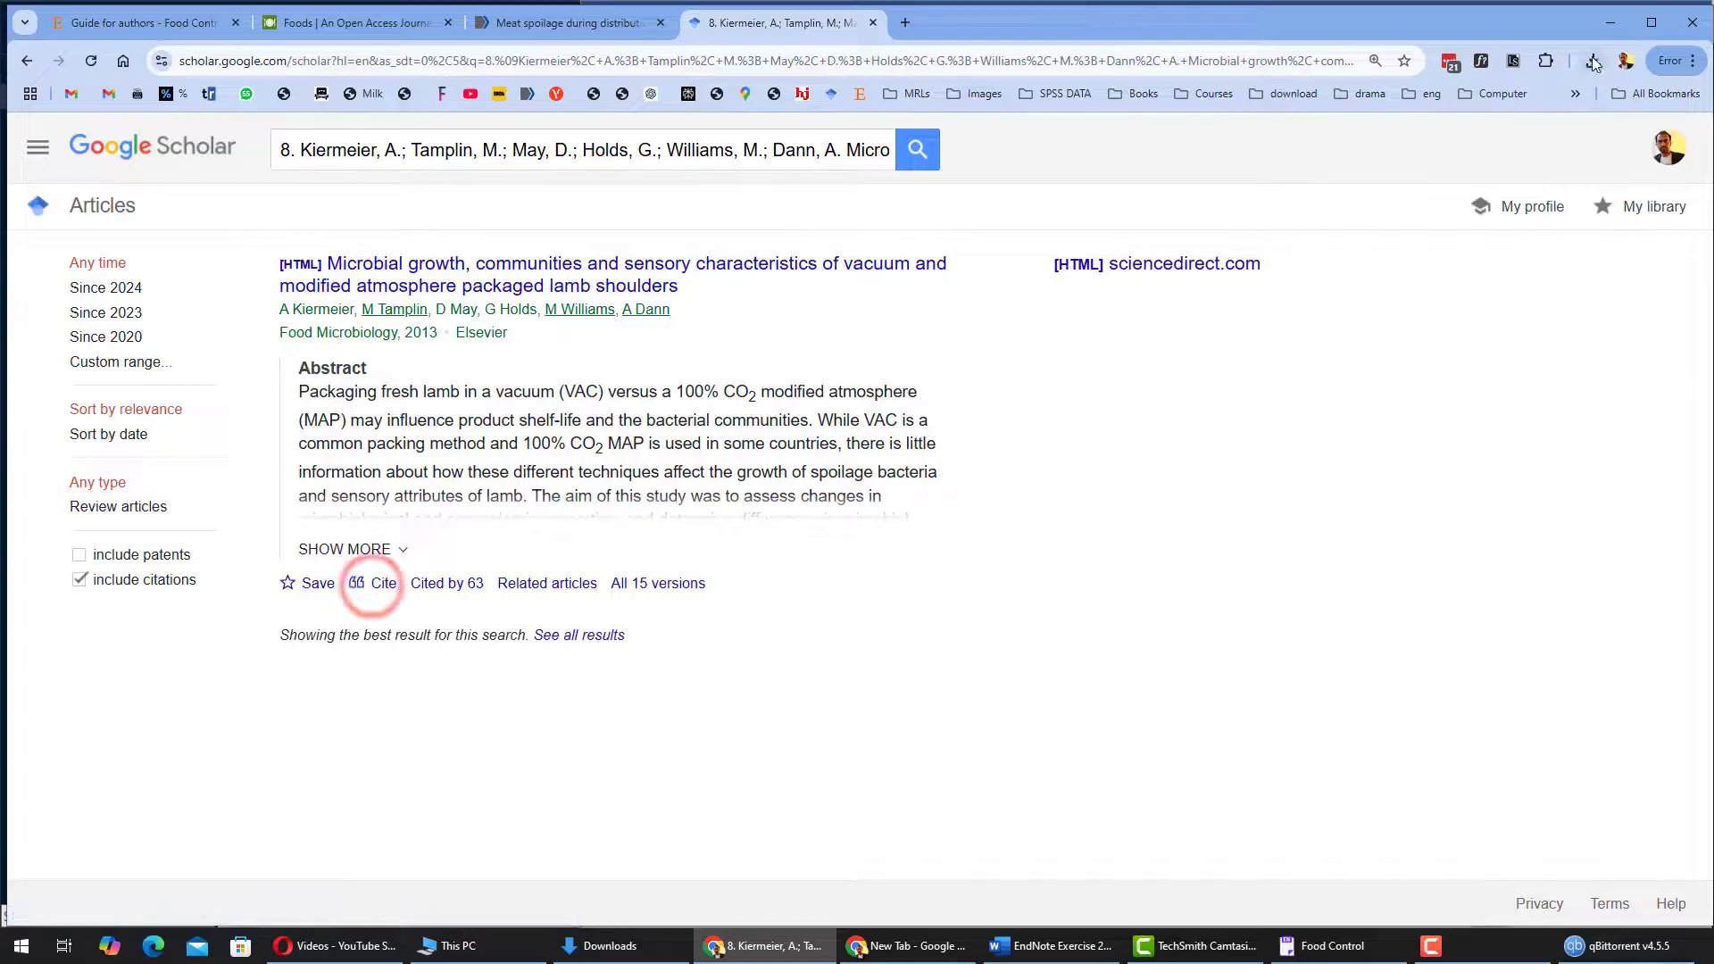
{"action": "left_click", "coordinate": [797, 792]}
- Copy reference 9 from the Word reference list, search for it in Google Scholar and download its citation in EndNote format
{"action": "left_click", "coordinate": [1055, 946]}
{"action": "left_click", "coordinate": [839, 512]}
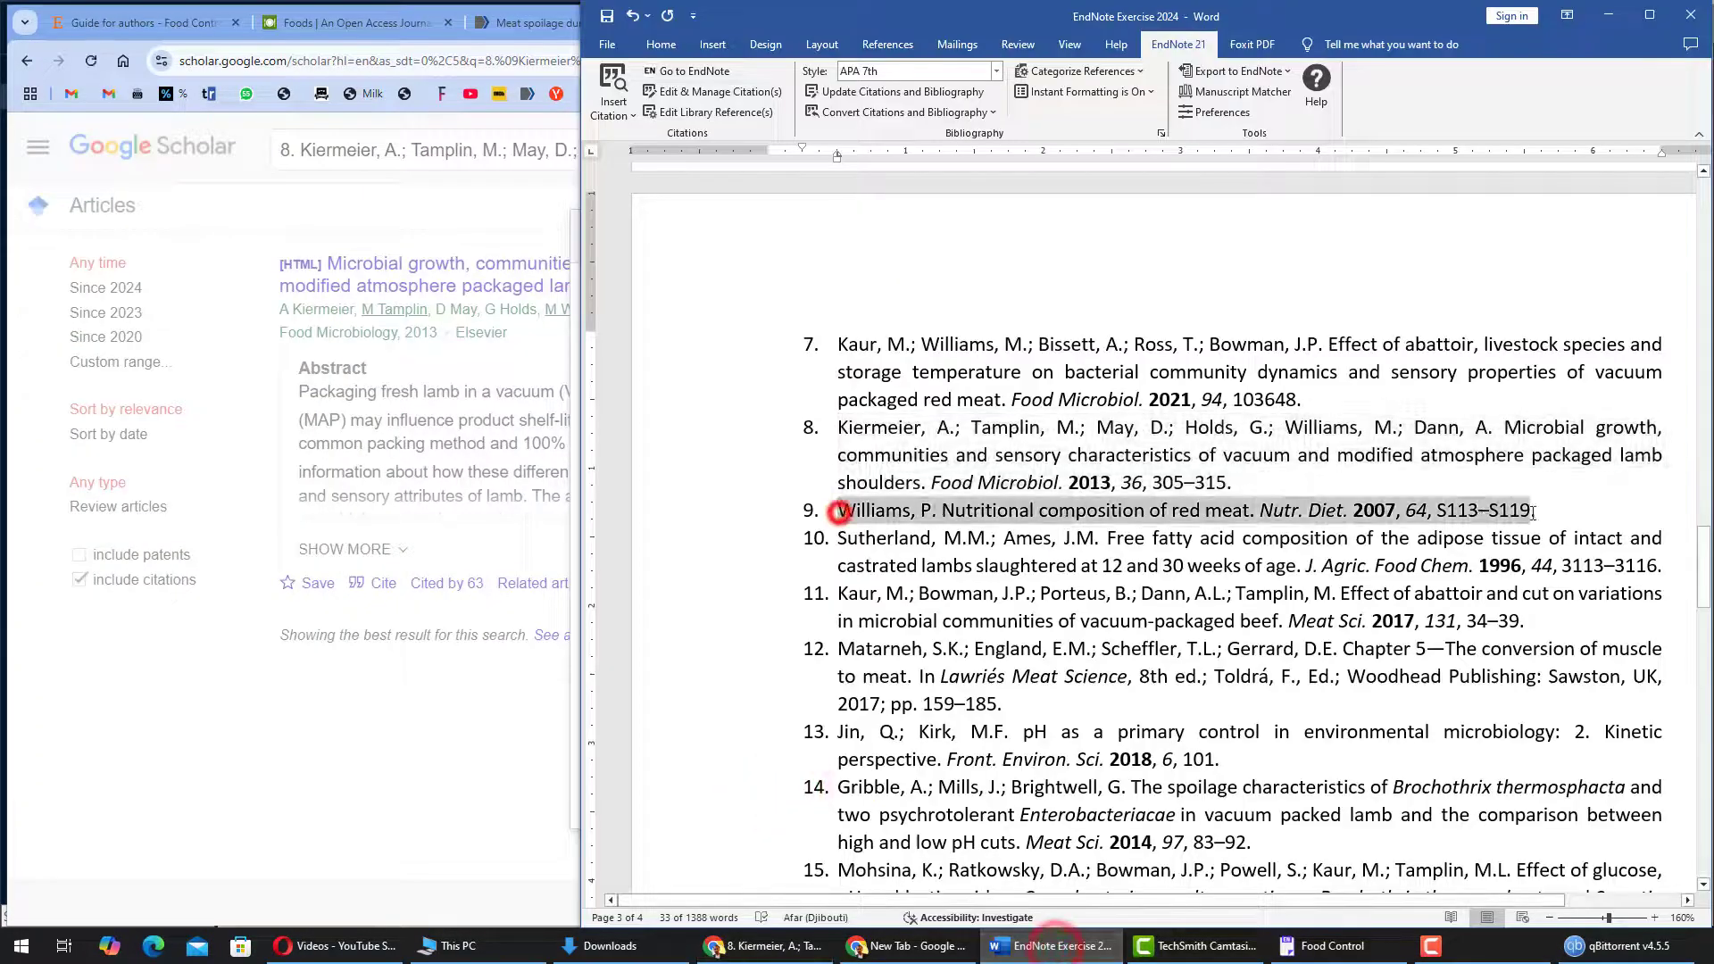
{"action": "left_click", "coordinate": [493, 773]}
{"action": "left_click", "coordinate": [1592, 60]}
{"action": "left_click", "coordinate": [574, 150]}
{"action": "key", "text": "ctrl+s"}
{"action": "left_click", "coordinate": [1063, 20]}
{"action": "left_click", "coordinate": [723, 162]}
{"action": "key", "text": "ctrl+a"}
{"action": "key", "text": "ctrl+v"}
{"action": "left_click", "coordinate": [925, 147]}
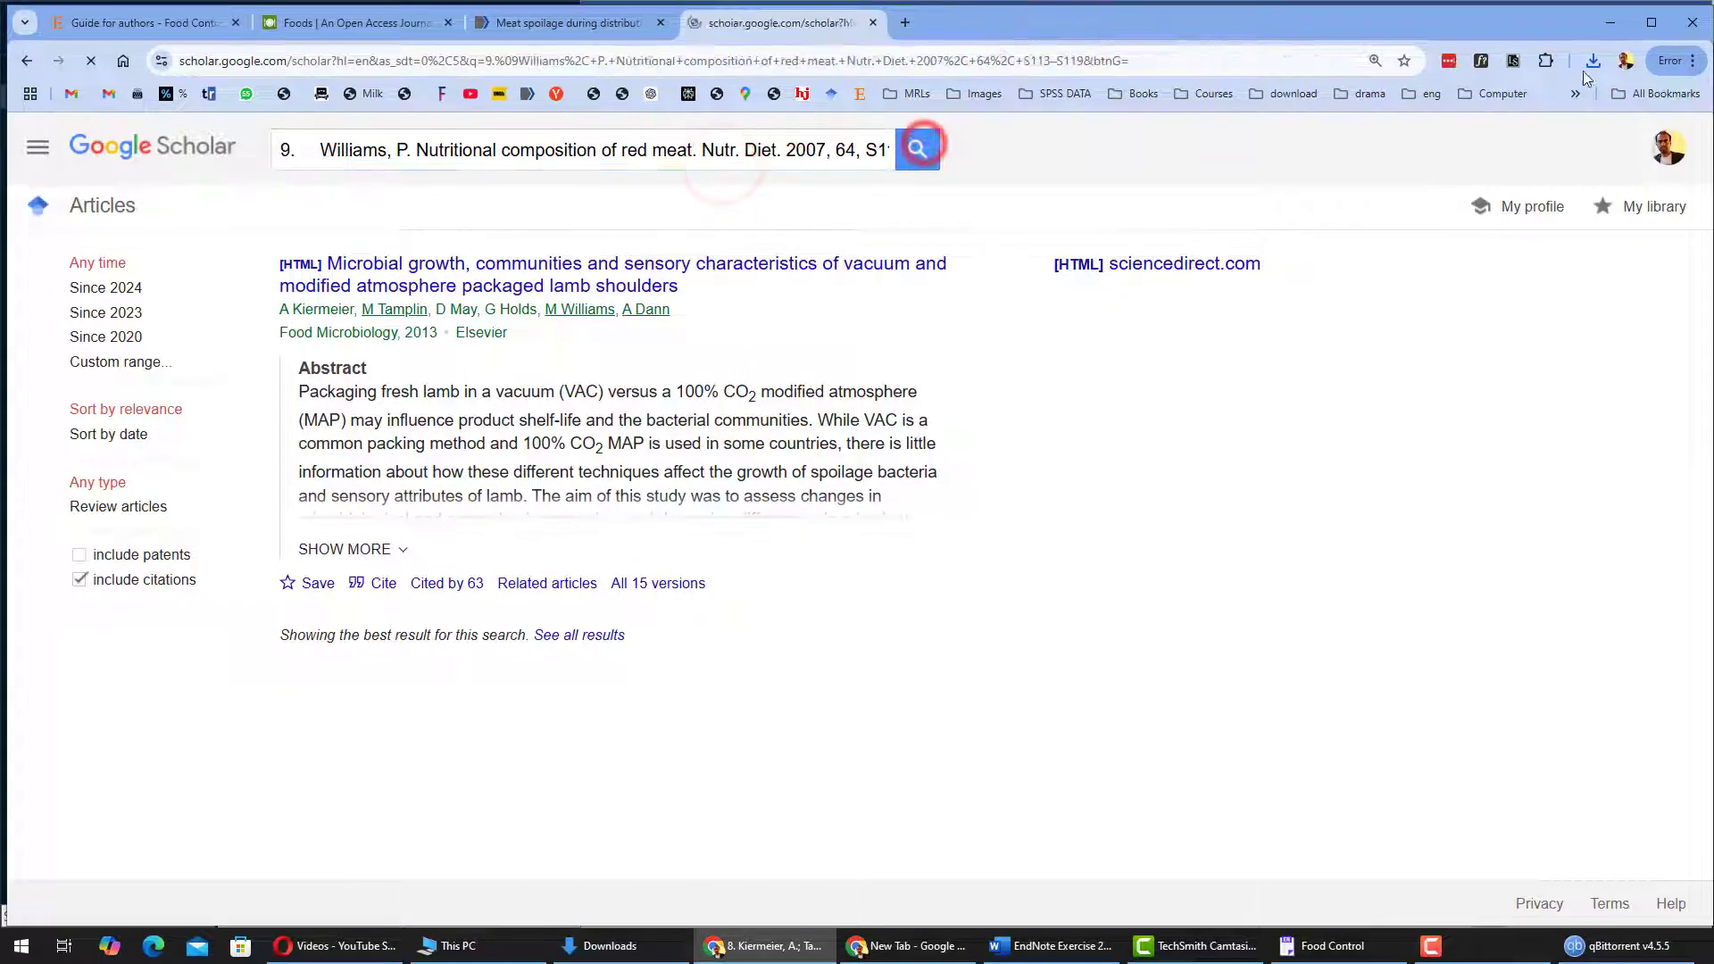
{"action": "left_click", "coordinate": [373, 538]}
{"action": "left_click", "coordinate": [814, 686]}
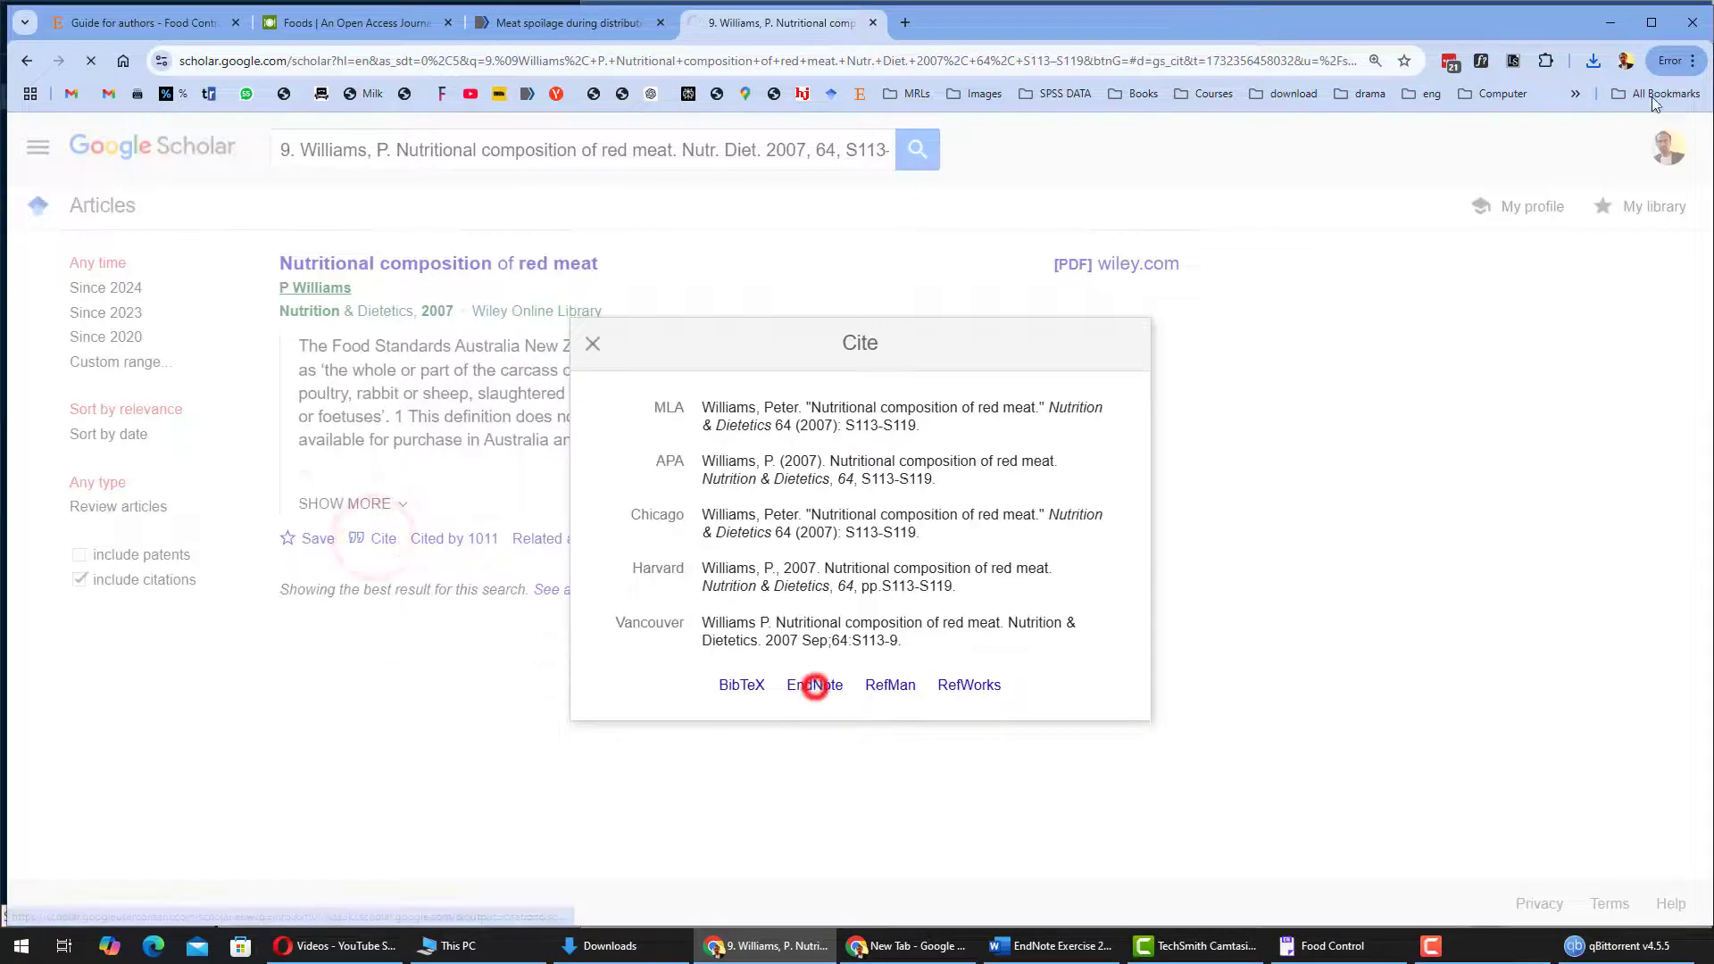
- Import the downloaded citation for reference 8 into EndNote and add it to the citation before [3,4,5,7,8] in Word
{"action": "left_click", "coordinate": [1421, 195]}
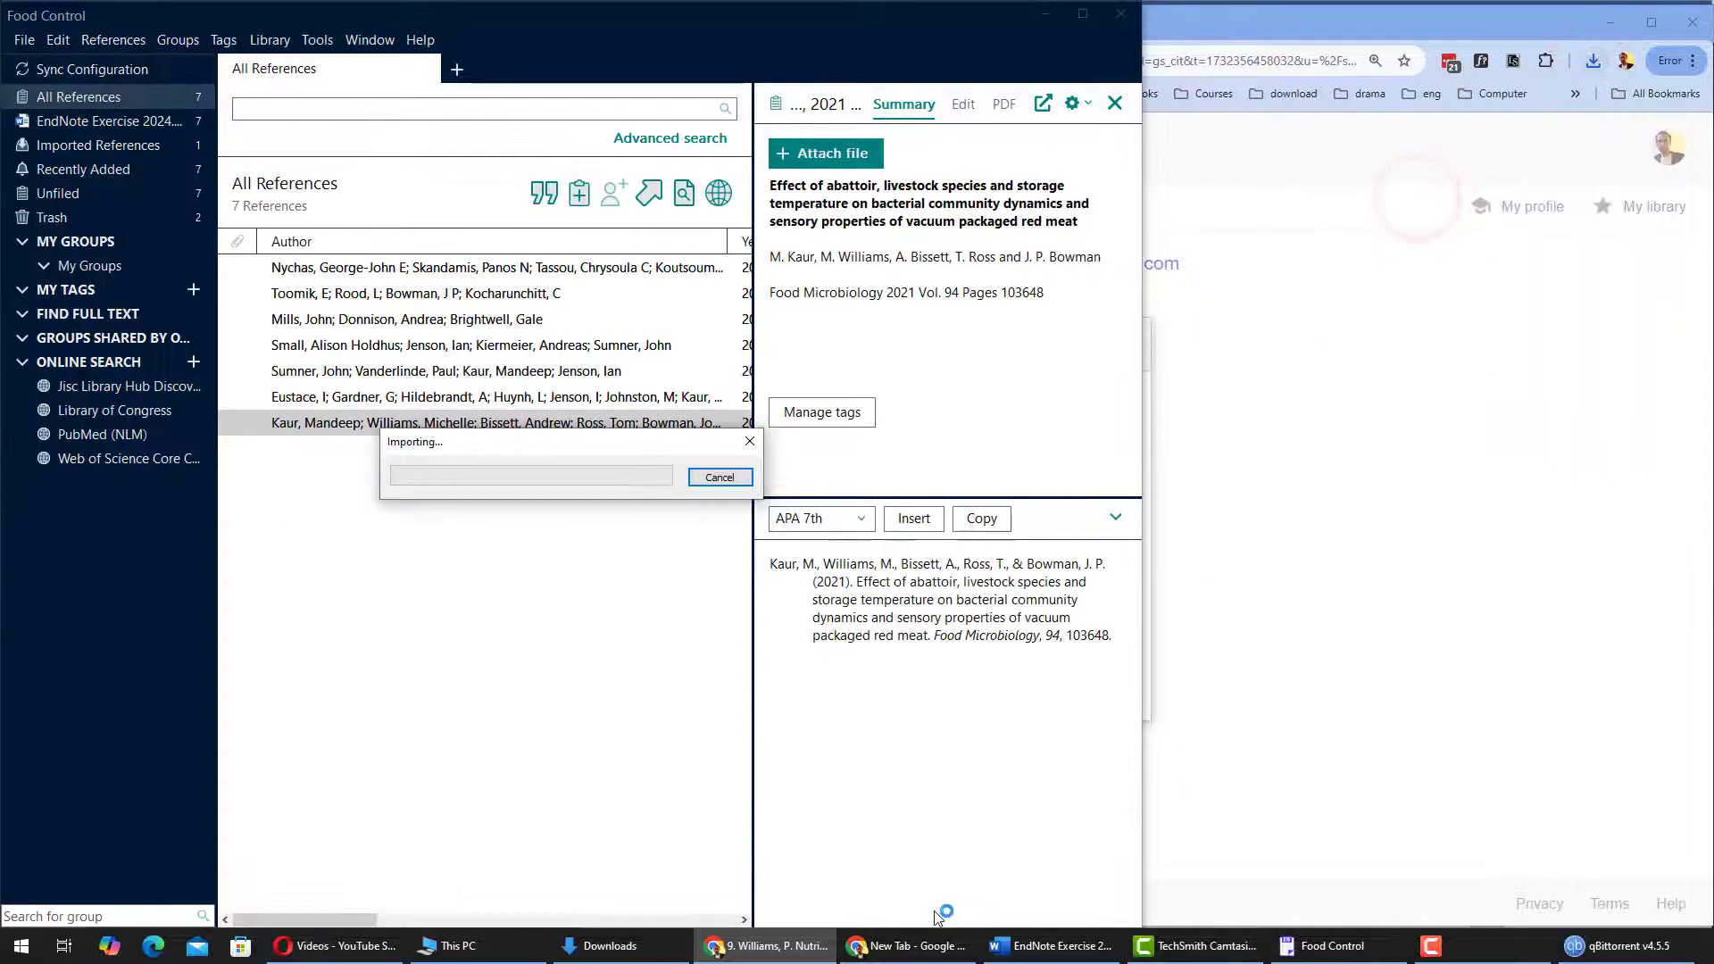
{"action": "left_click", "coordinate": [1052, 946]}
{"action": "scroll", "coordinate": [1023, 511], "scroll_direction": "up", "scroll_amount": 10}
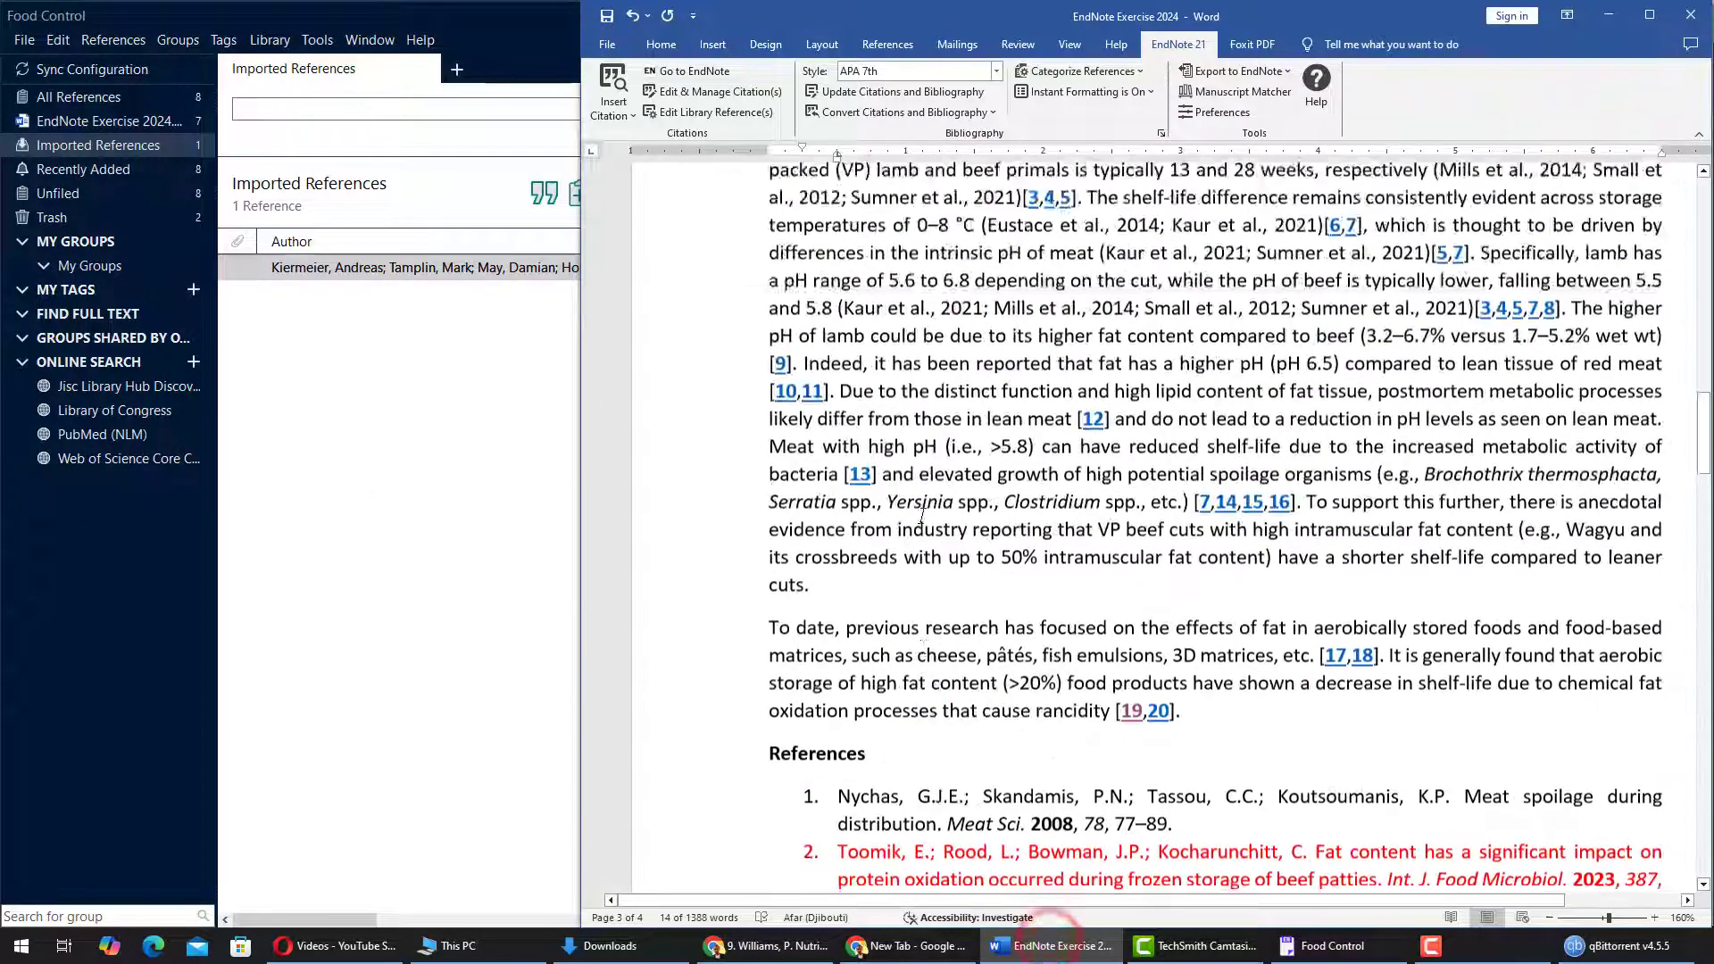
{"action": "left_click", "coordinate": [1446, 402]}
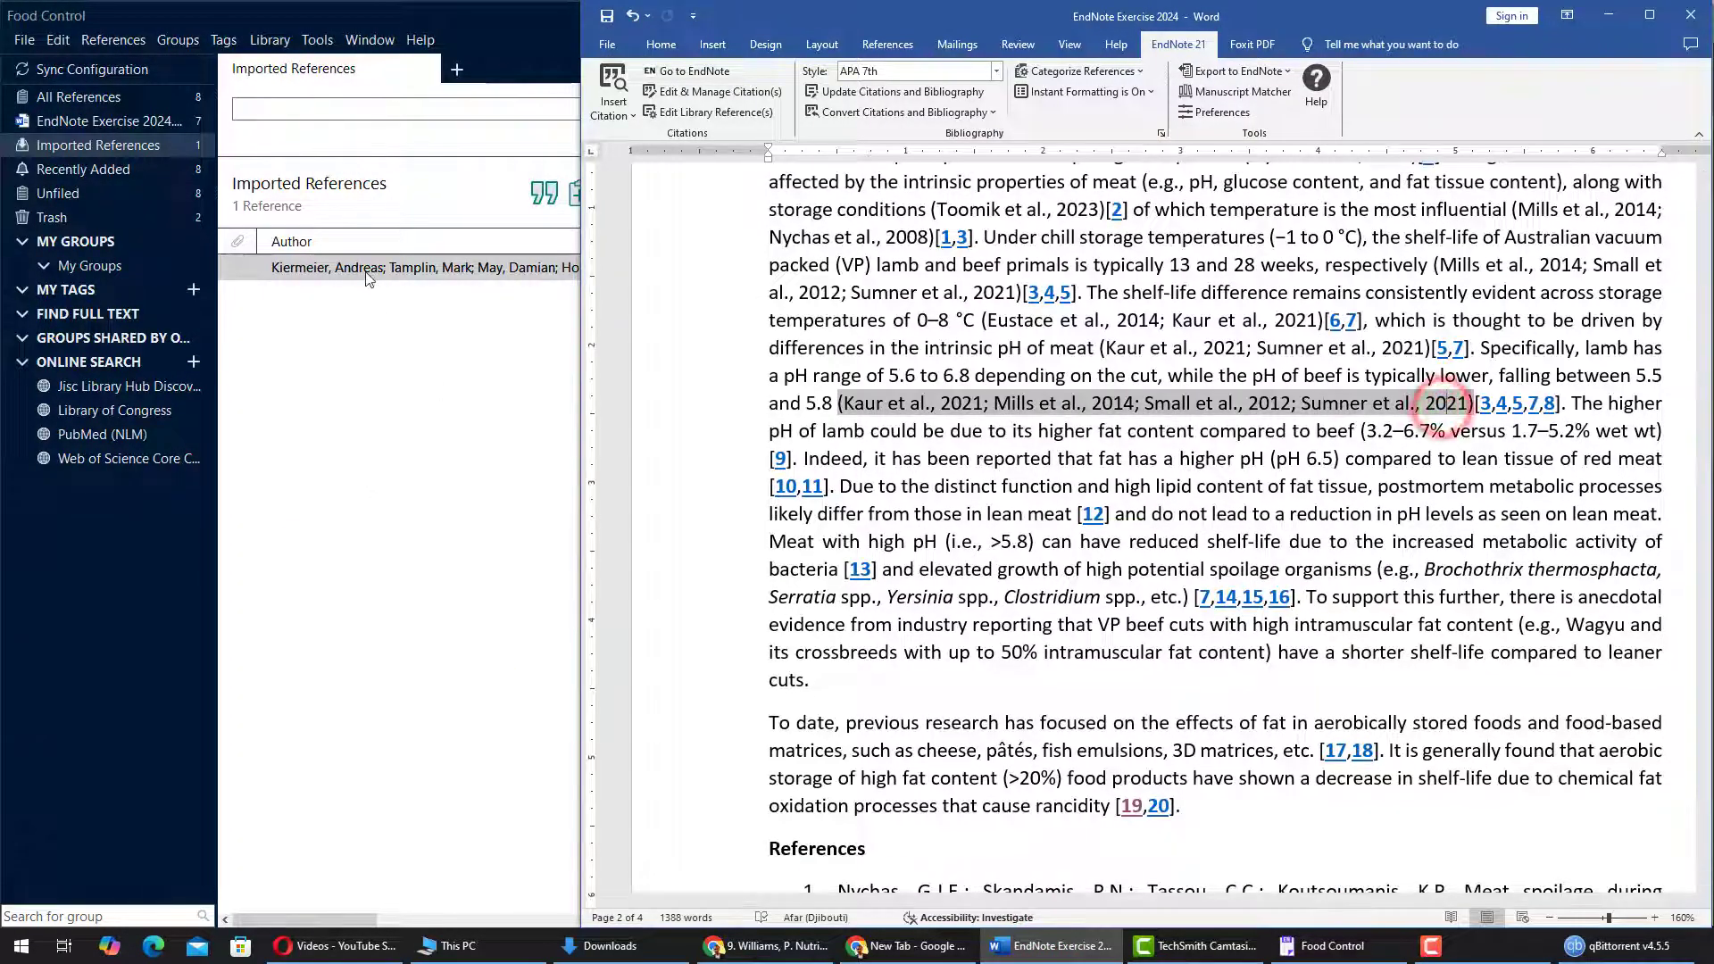
{"action": "left_click", "coordinate": [542, 193]}
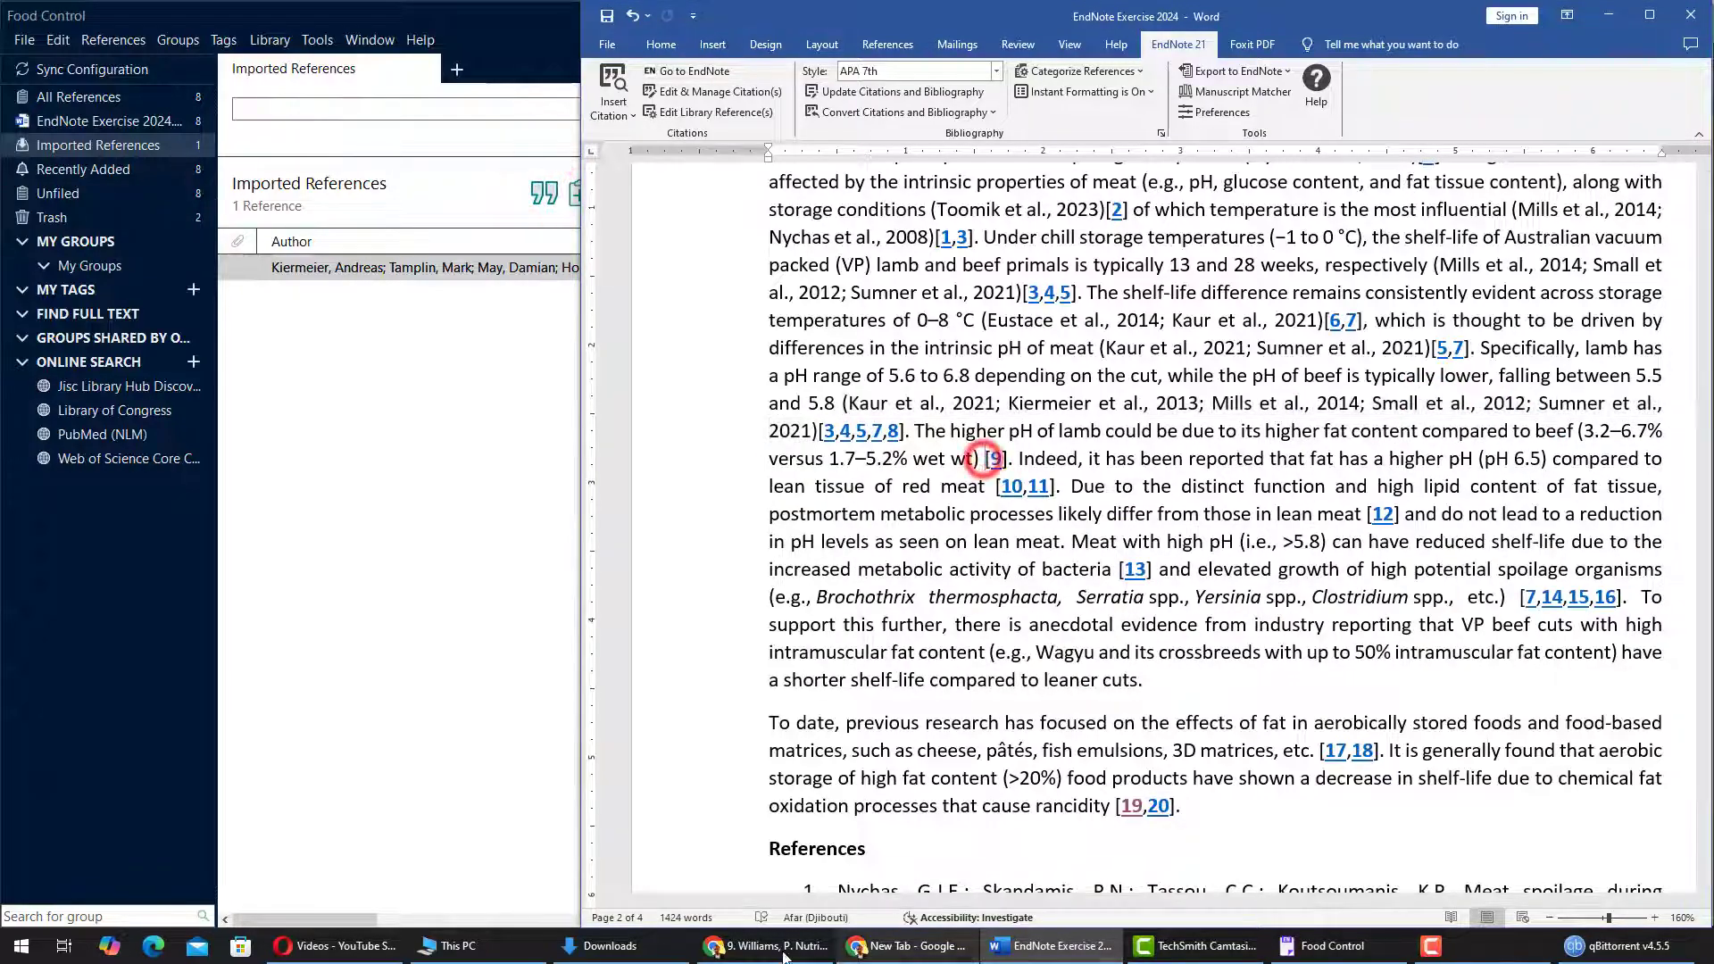
- Import scholar (35).enw for reference 9 into EndNote and insert it before [9] in the Word introduction
{"action": "left_click", "coordinate": [767, 945]}
{"action": "left_click", "coordinate": [1593, 61]}
{"action": "left_click", "coordinate": [1453, 138]}
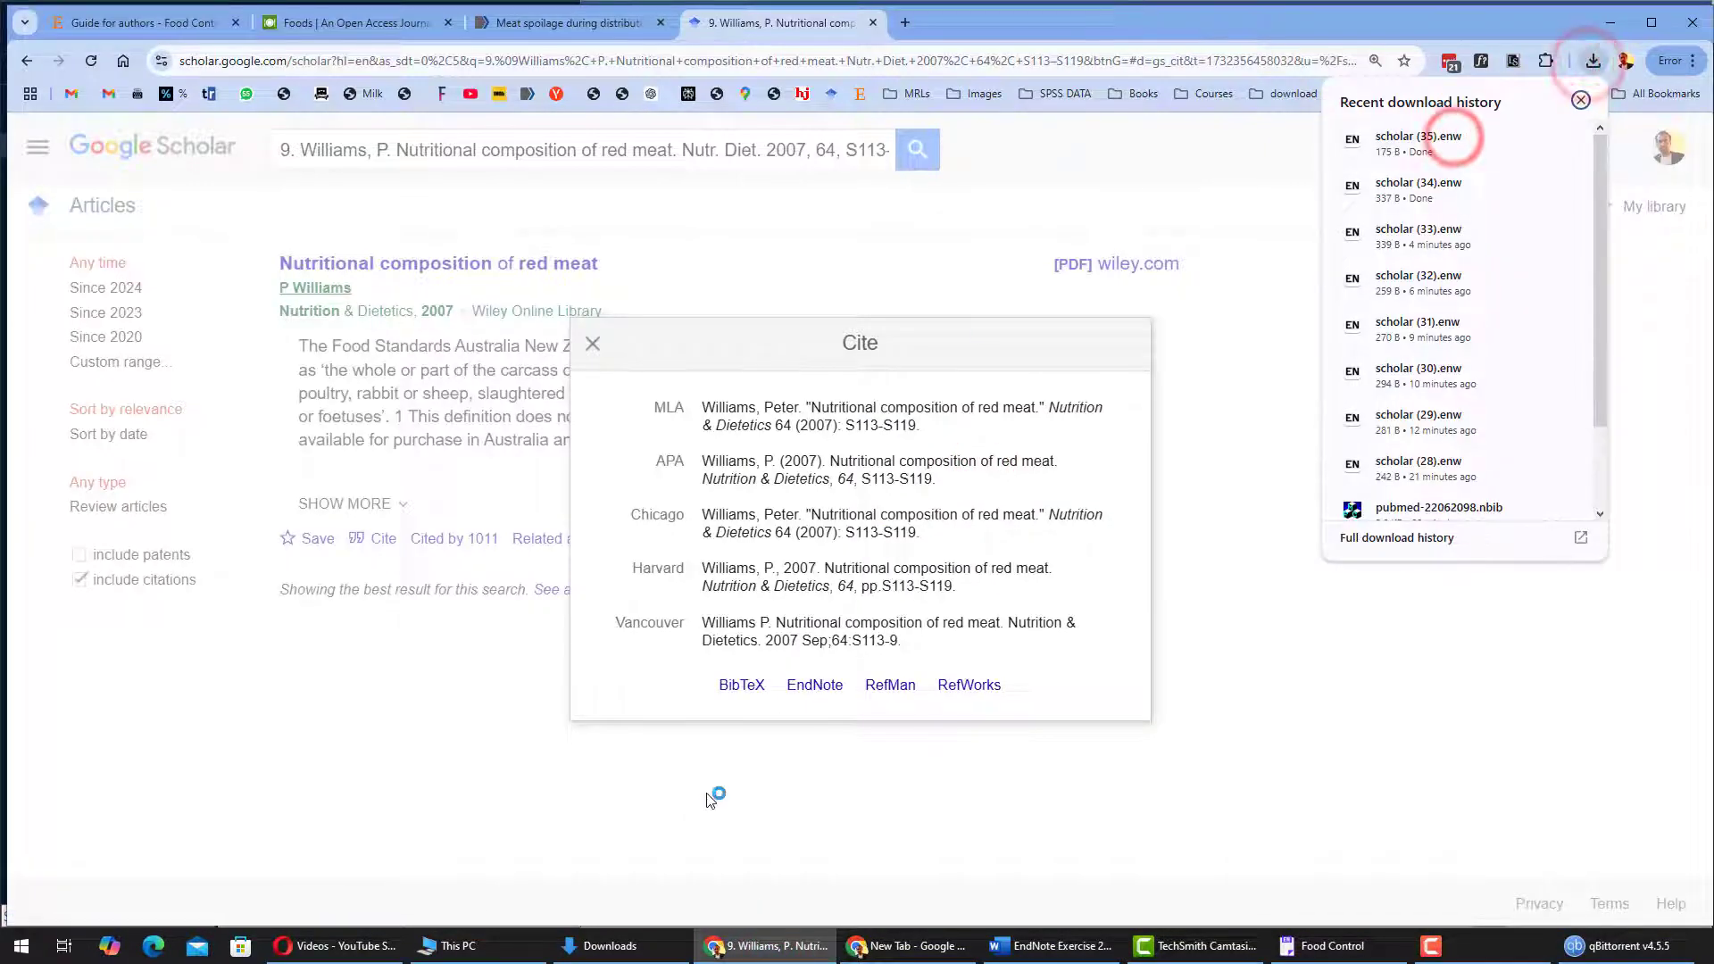
{"action": "left_click", "coordinate": [544, 193]}
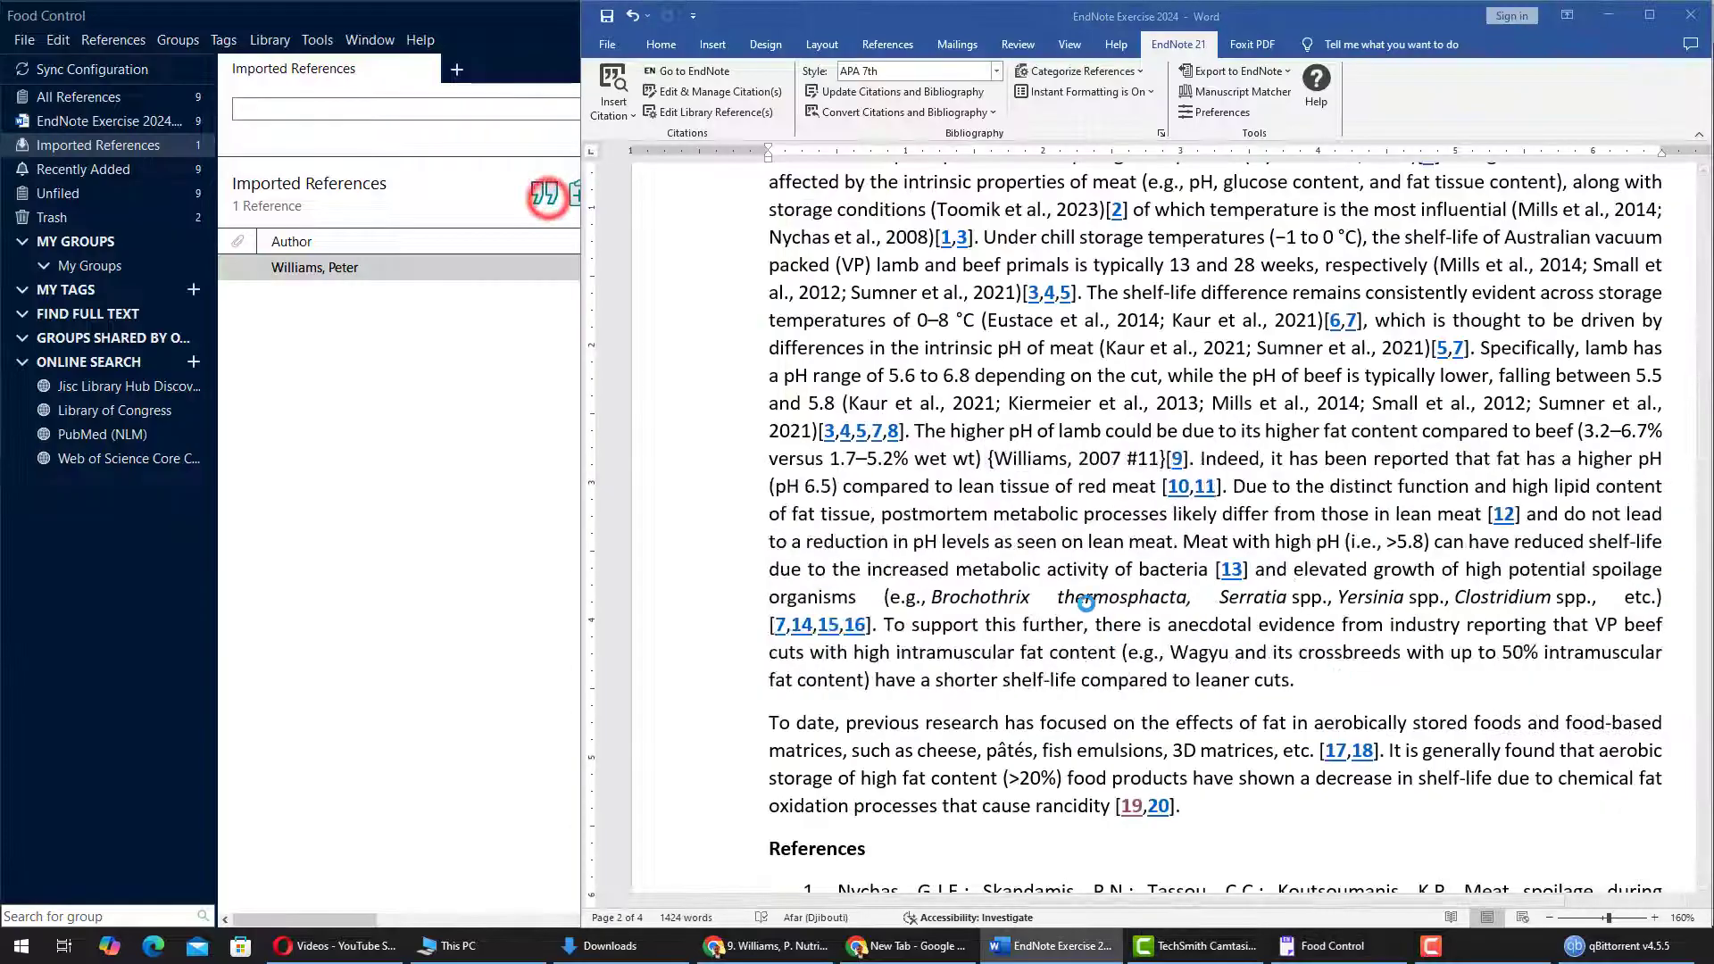
- Select the full text of reference 10 in the Word reference list
{"action": "scroll", "coordinate": [1116, 486], "scroll_direction": "down", "scroll_amount": 15}
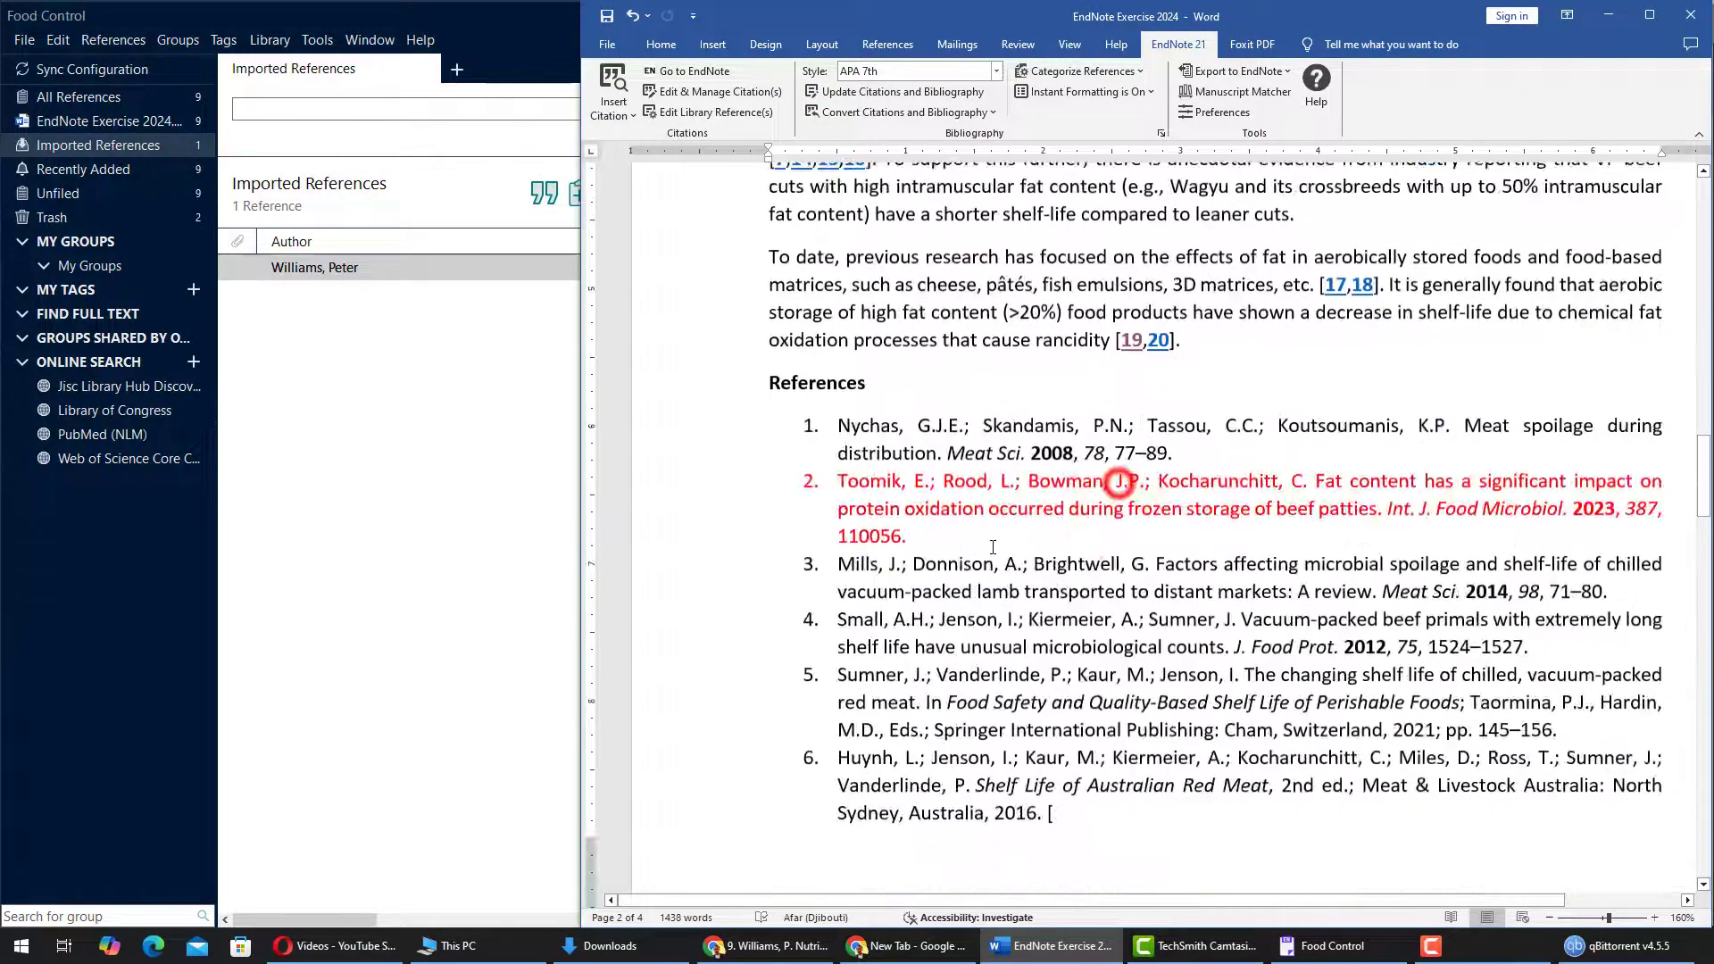
{"action": "scroll", "coordinate": [840, 225], "scroll_direction": "up", "scroll_amount": 5}
{"action": "left_click_drag", "start_coordinate": [840, 208], "coordinate": [1665, 234]}
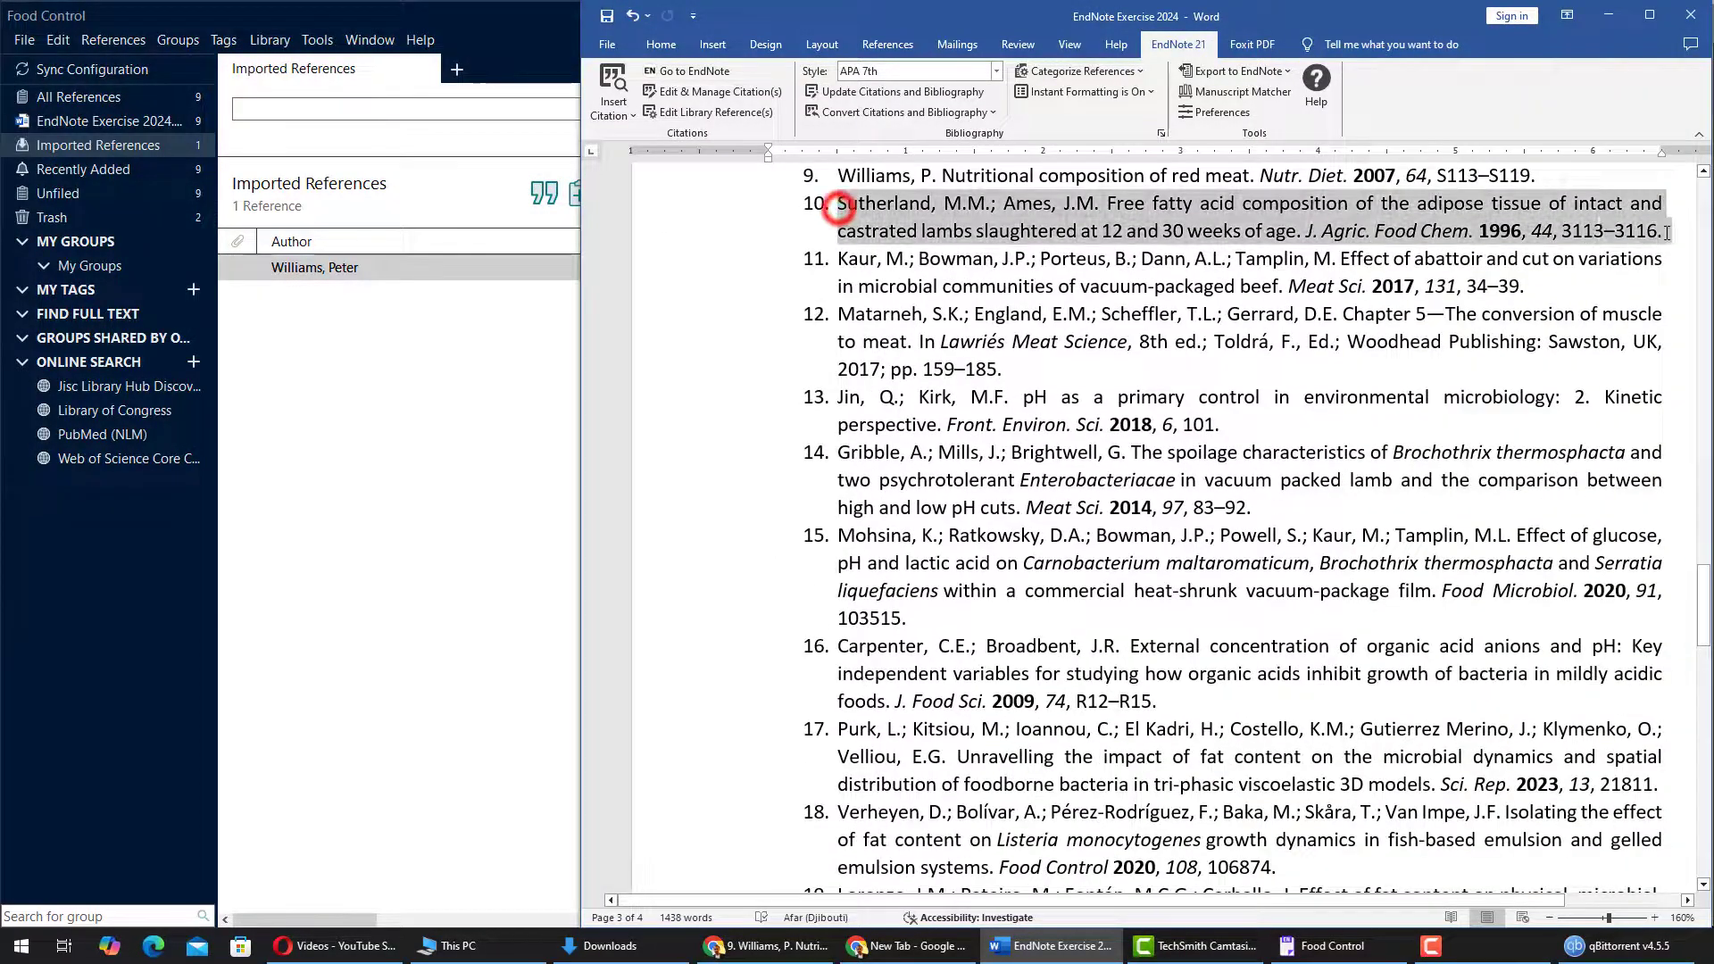
- Insert the EndNote entries for references 10 and 11 before [10,11] in the Word introduction
{"action": "left_click", "coordinate": [480, 499]}
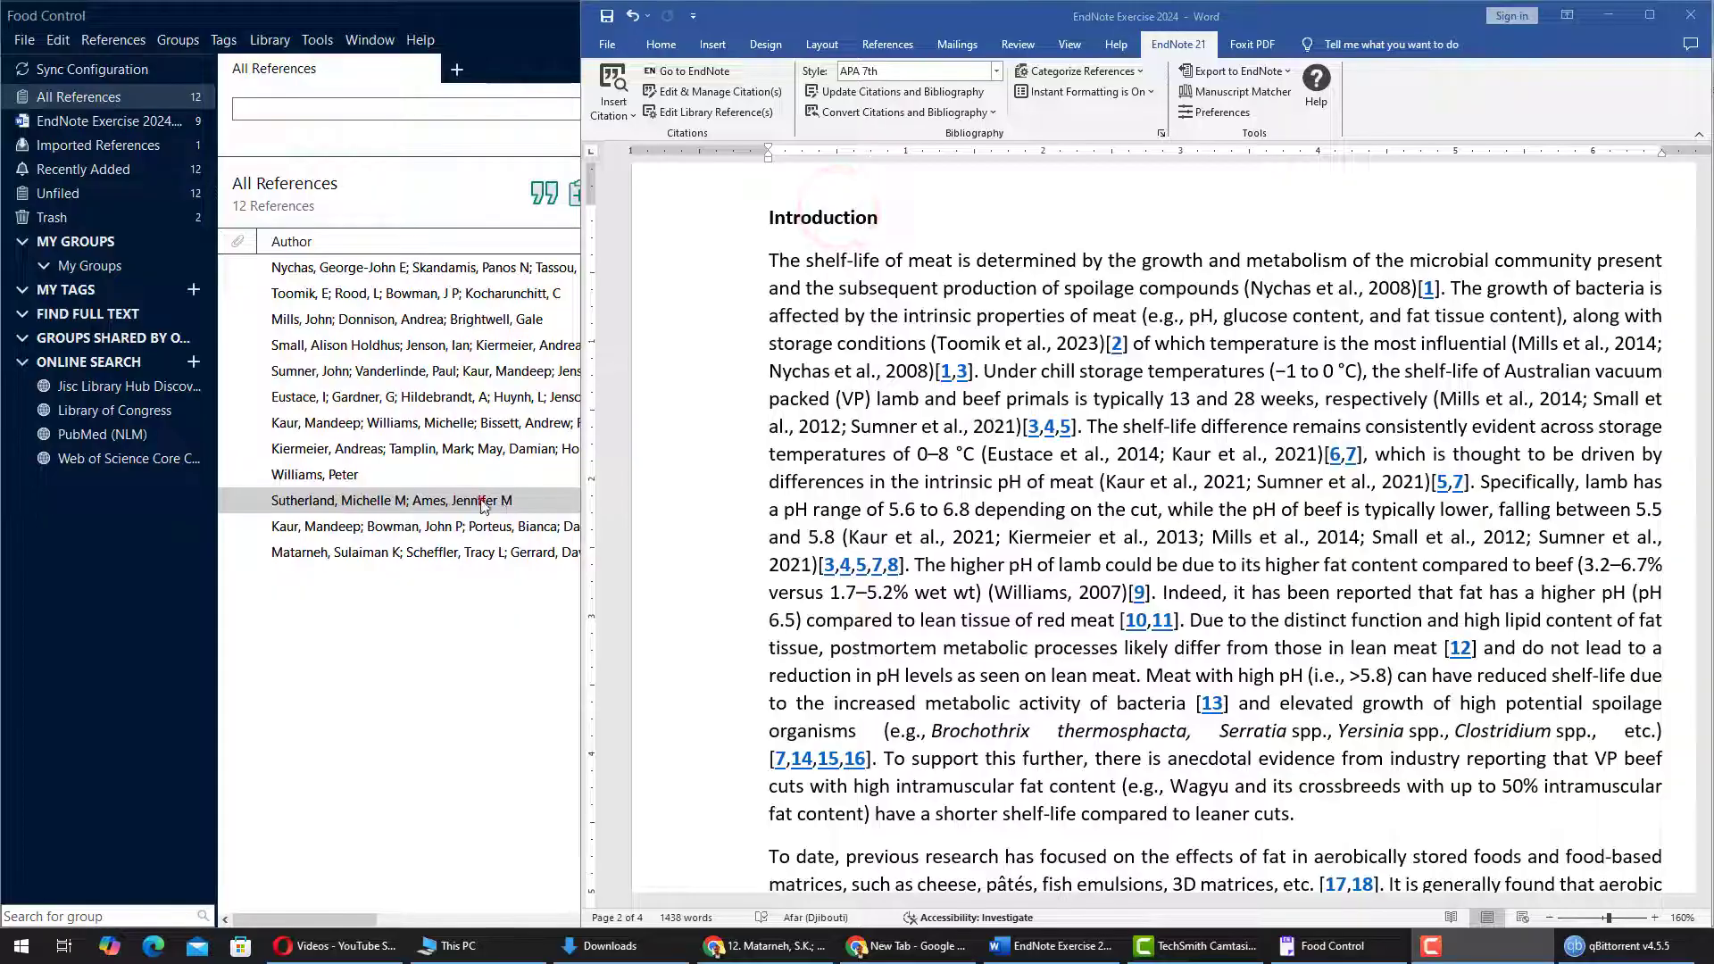
{"action": "left_click", "coordinate": [550, 195]}
{"action": "left_click", "coordinate": [547, 195]}
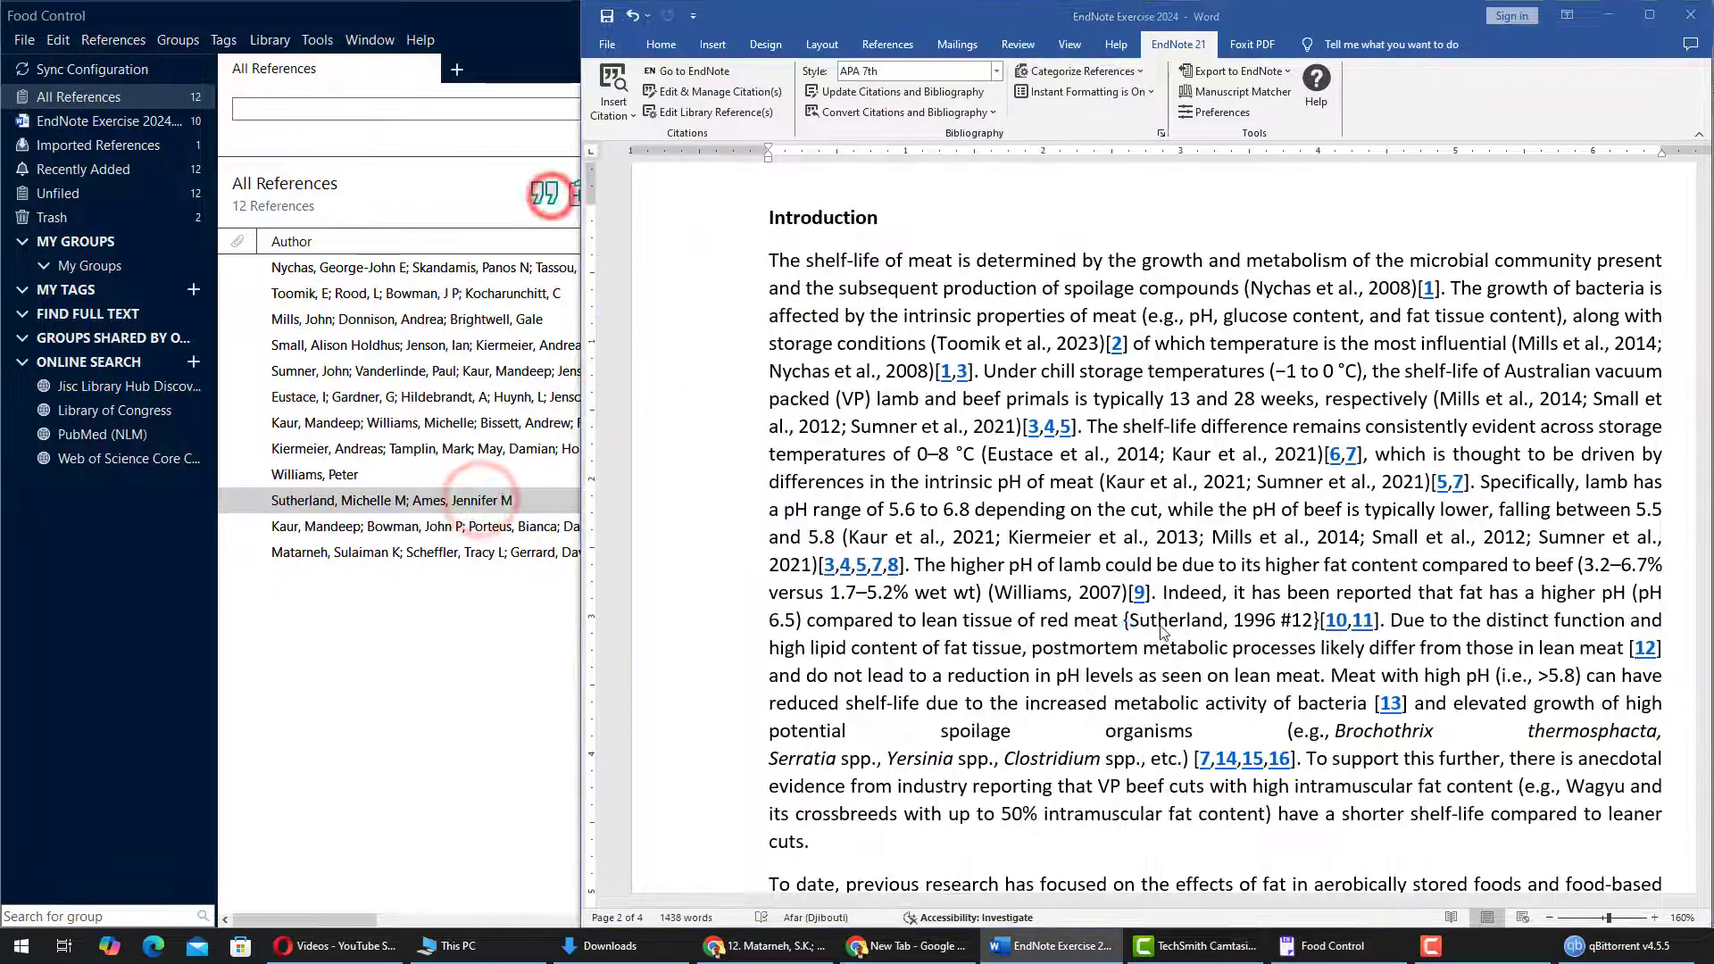
{"action": "left_click", "coordinate": [477, 526]}
{"action": "left_click", "coordinate": [548, 194]}
- Insert the EndNote entry for reference 12 before [12] and the one for reference 13 before [13] in Word
{"action": "left_click", "coordinate": [934, 675]}
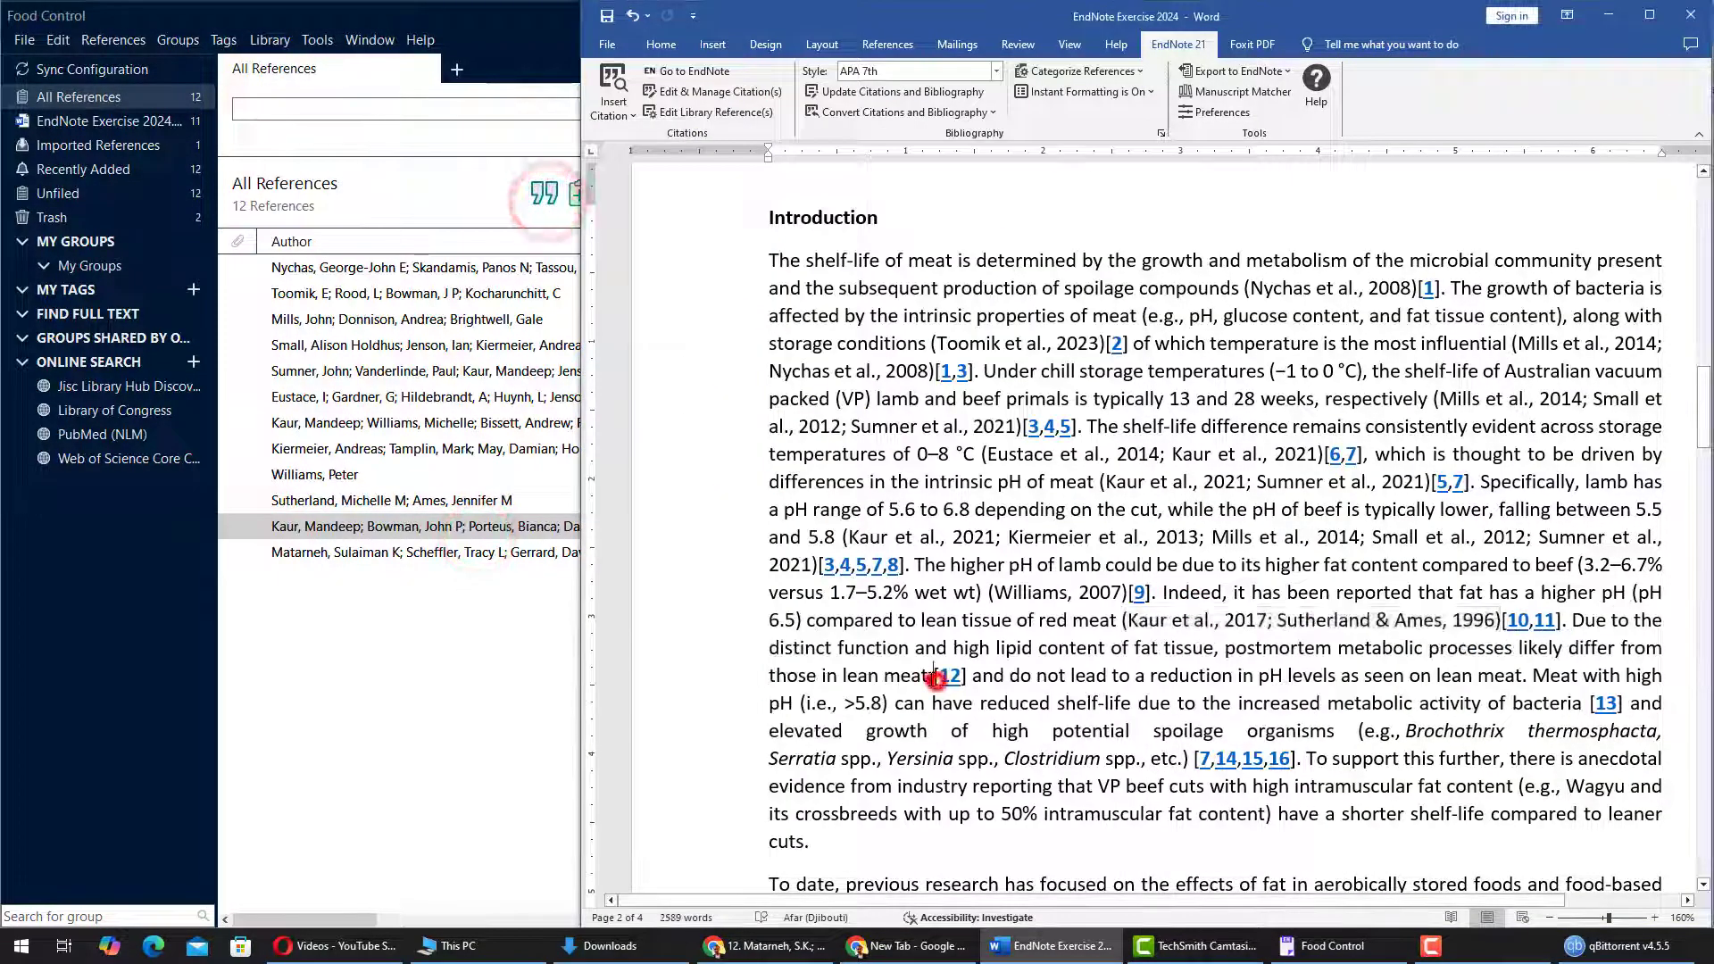
{"action": "left_click", "coordinate": [384, 551]}
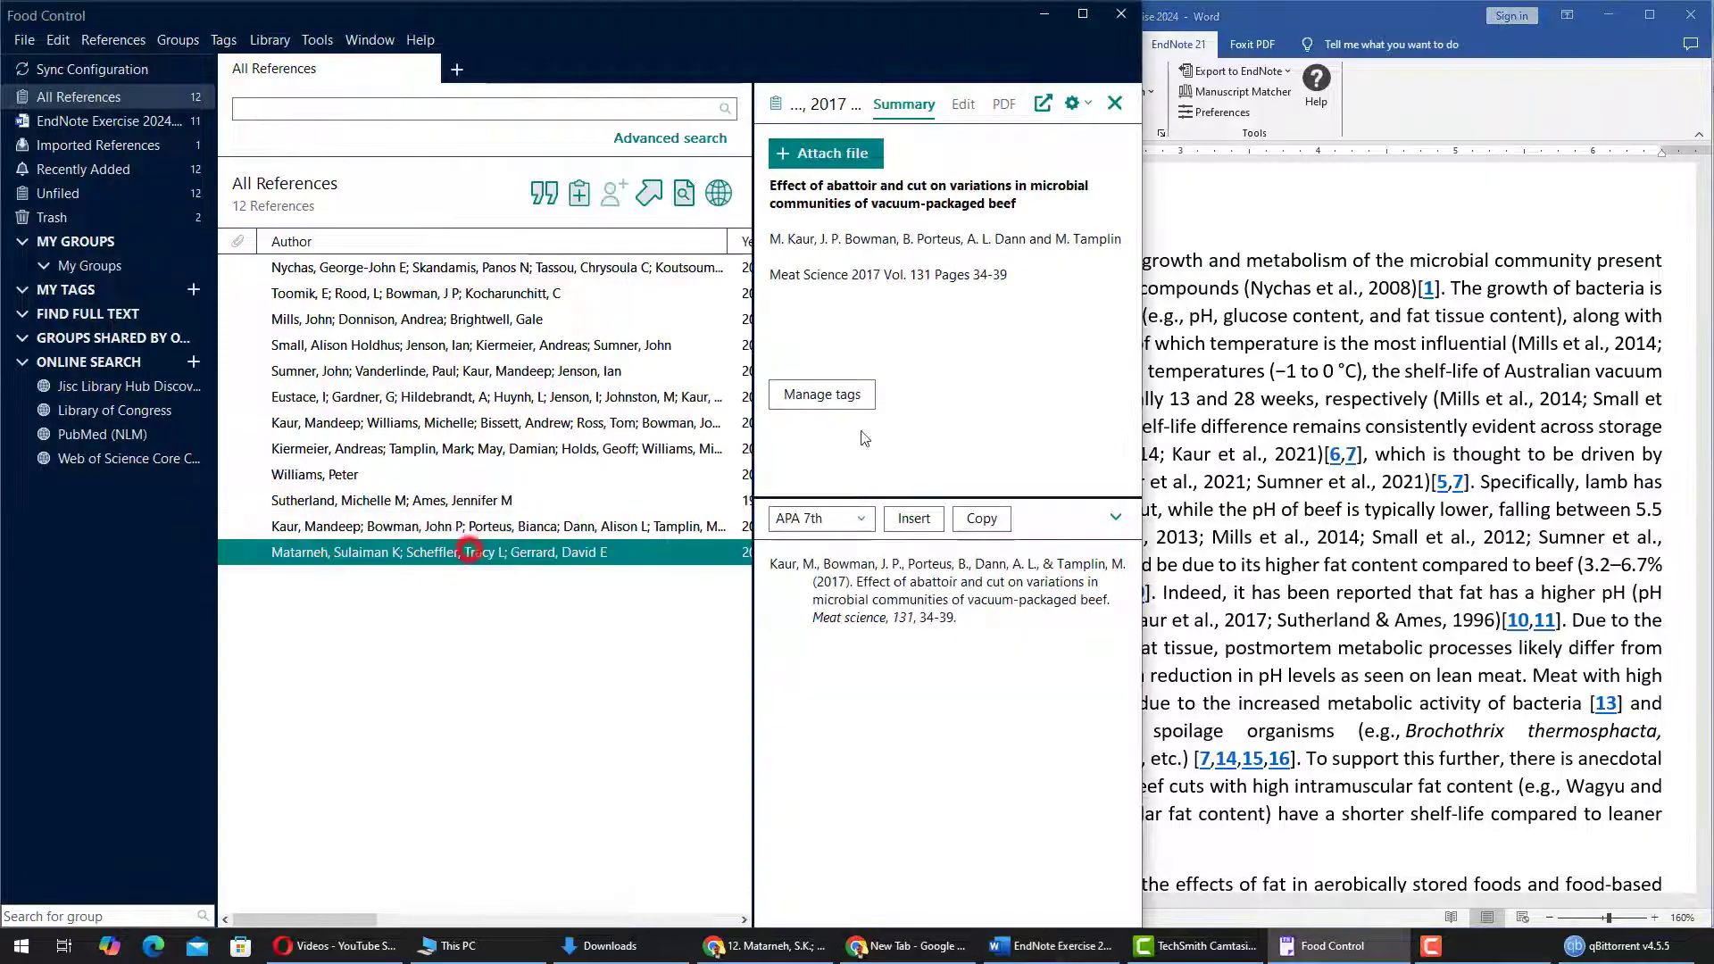
{"action": "left_click", "coordinate": [544, 193]}
{"action": "left_click", "coordinate": [839, 664]}
{"action": "left_click", "coordinate": [534, 193]}
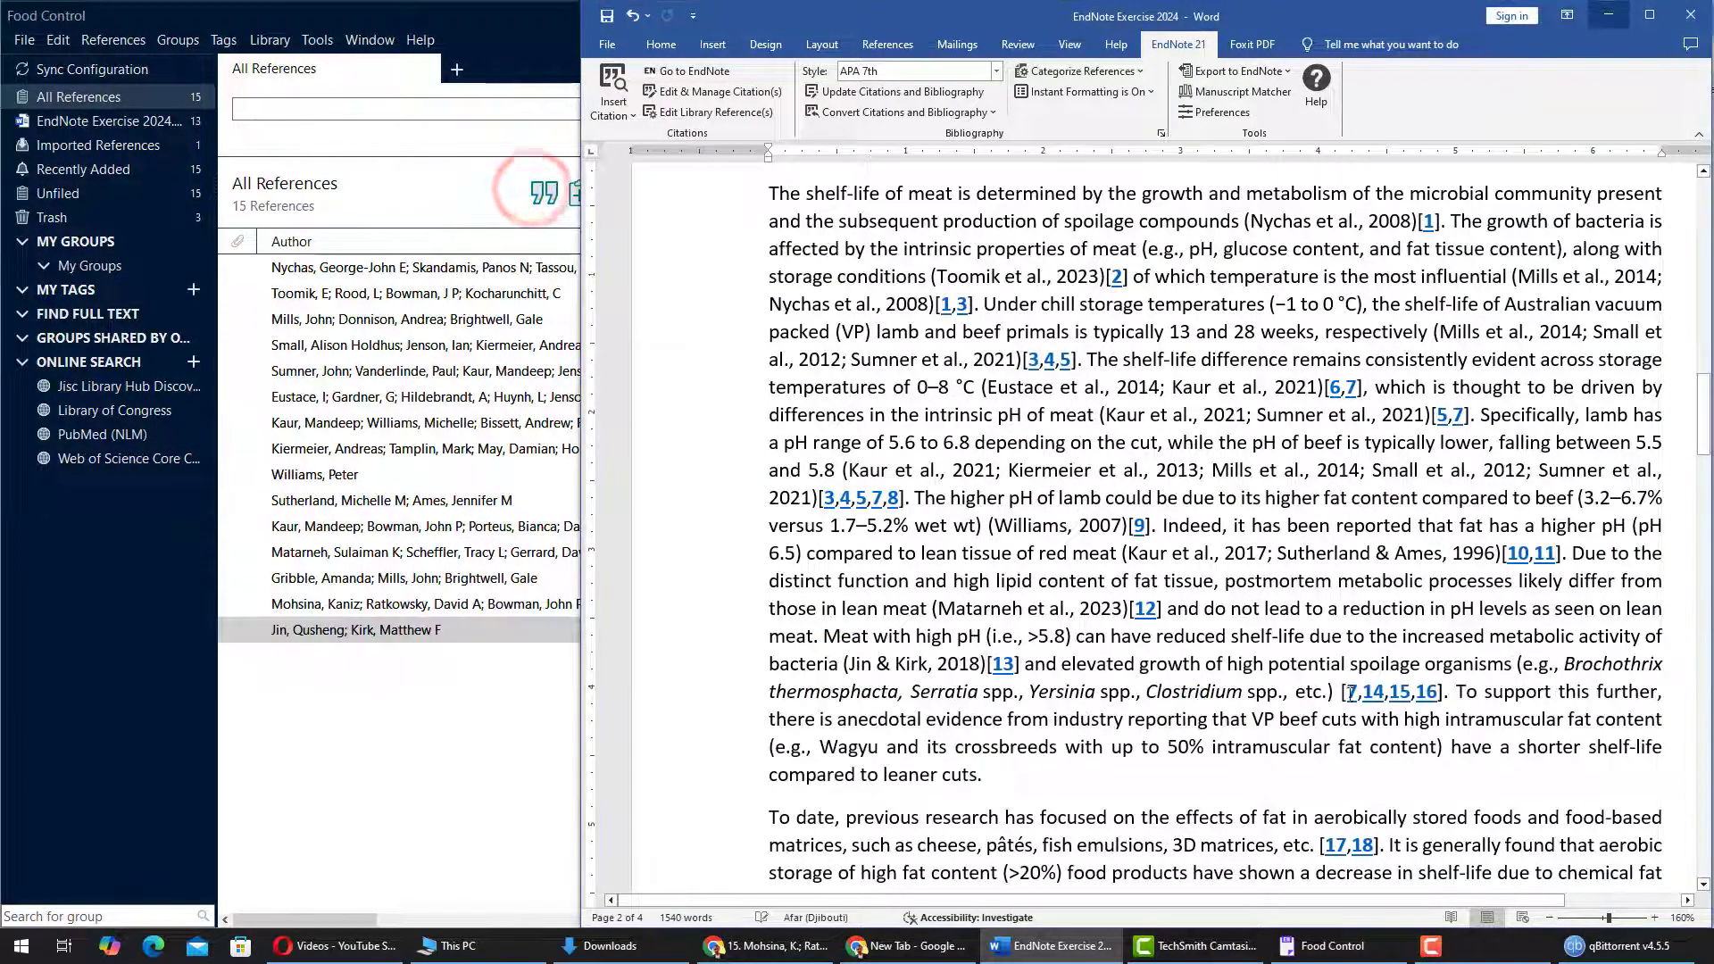
- Insert the EndNote entries for references 14, 15, 7 and 16 before [7,14,15,16] in the Word introduction
{"action": "left_click", "coordinate": [1336, 691]}
{"action": "left_click", "coordinate": [420, 578]}
{"action": "left_click", "coordinate": [448, 606], "text": "ctrl"}
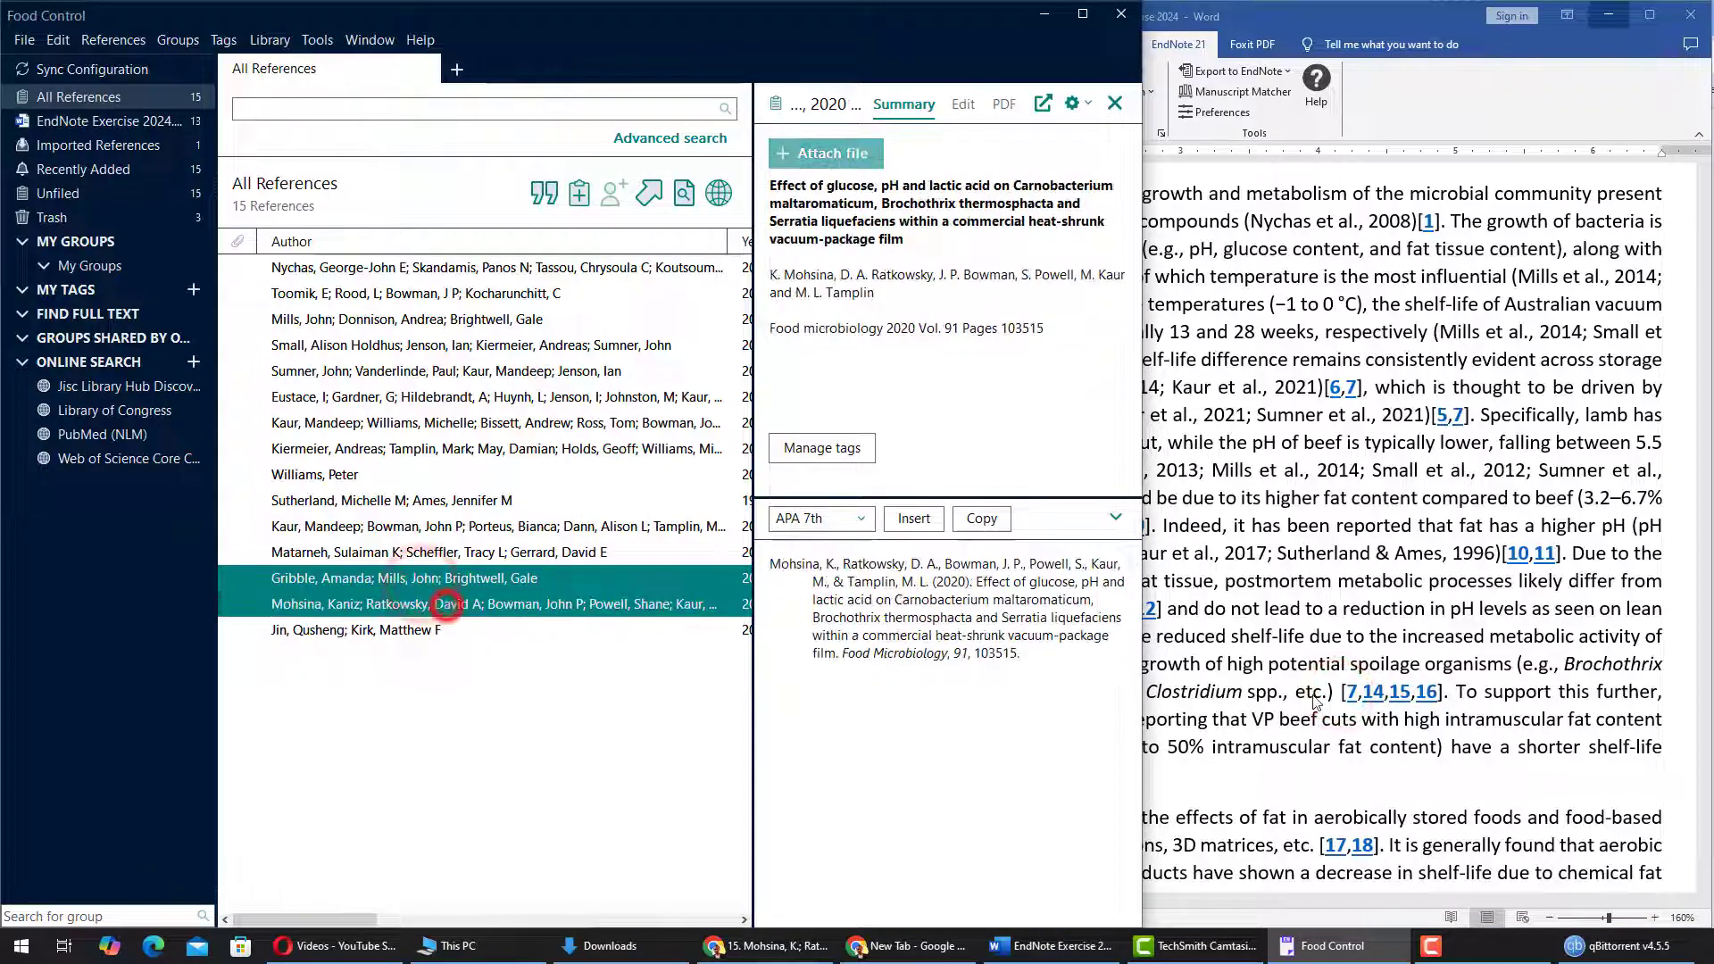
{"action": "left_click", "coordinate": [542, 193]}
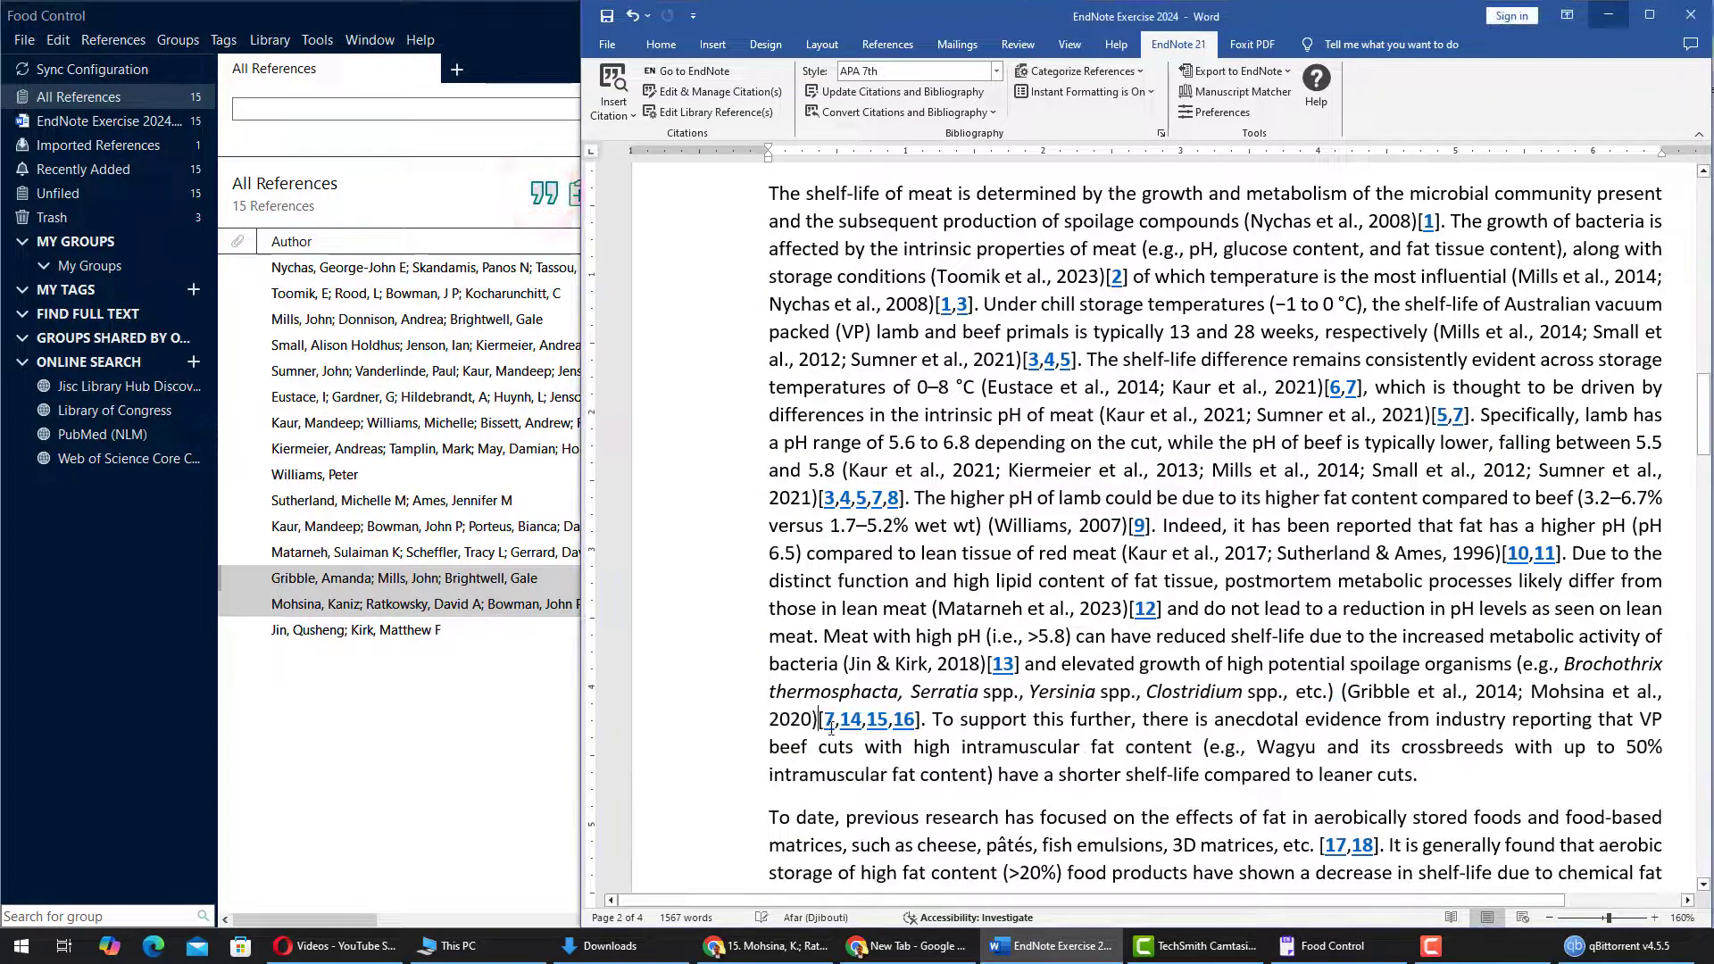
{"action": "left_click", "coordinate": [1422, 698]}
{"action": "left_click", "coordinate": [357, 423]}
{"action": "left_click", "coordinate": [542, 193]}
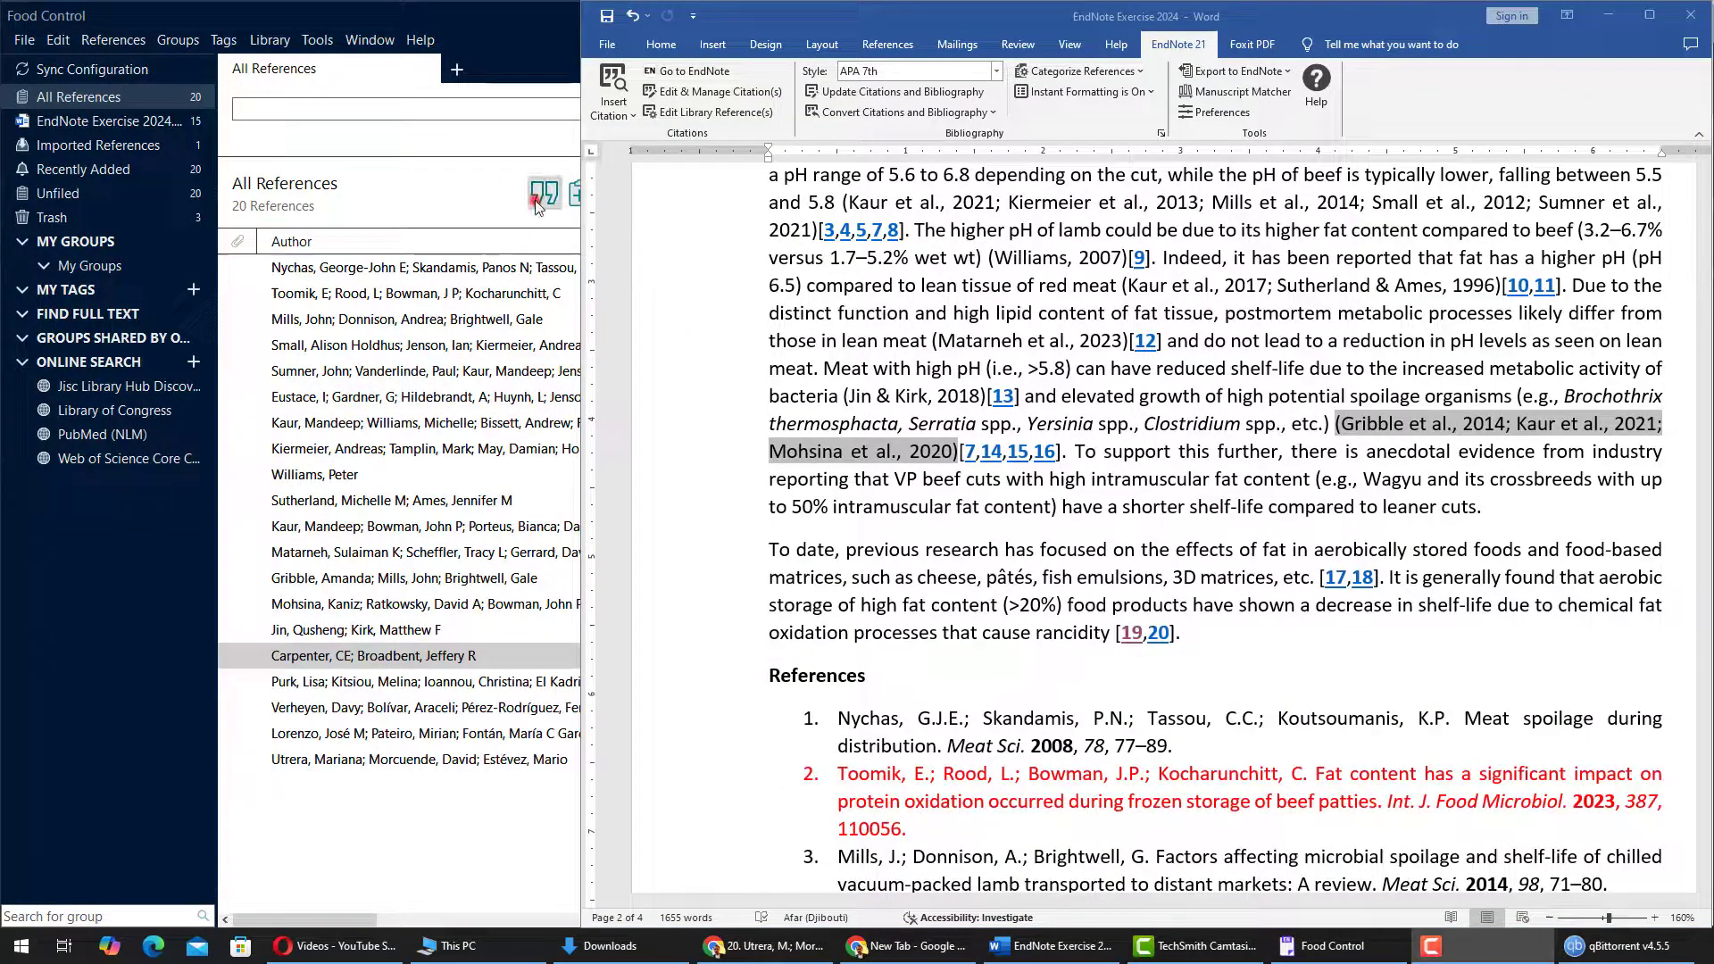
{"action": "left_click", "coordinate": [539, 196]}
- Insert the EndNote entries for references 17 and 18 together before [17,18] in the Word introduction
{"action": "left_click", "coordinate": [1321, 606]}
{"action": "left_click", "coordinate": [315, 683]}
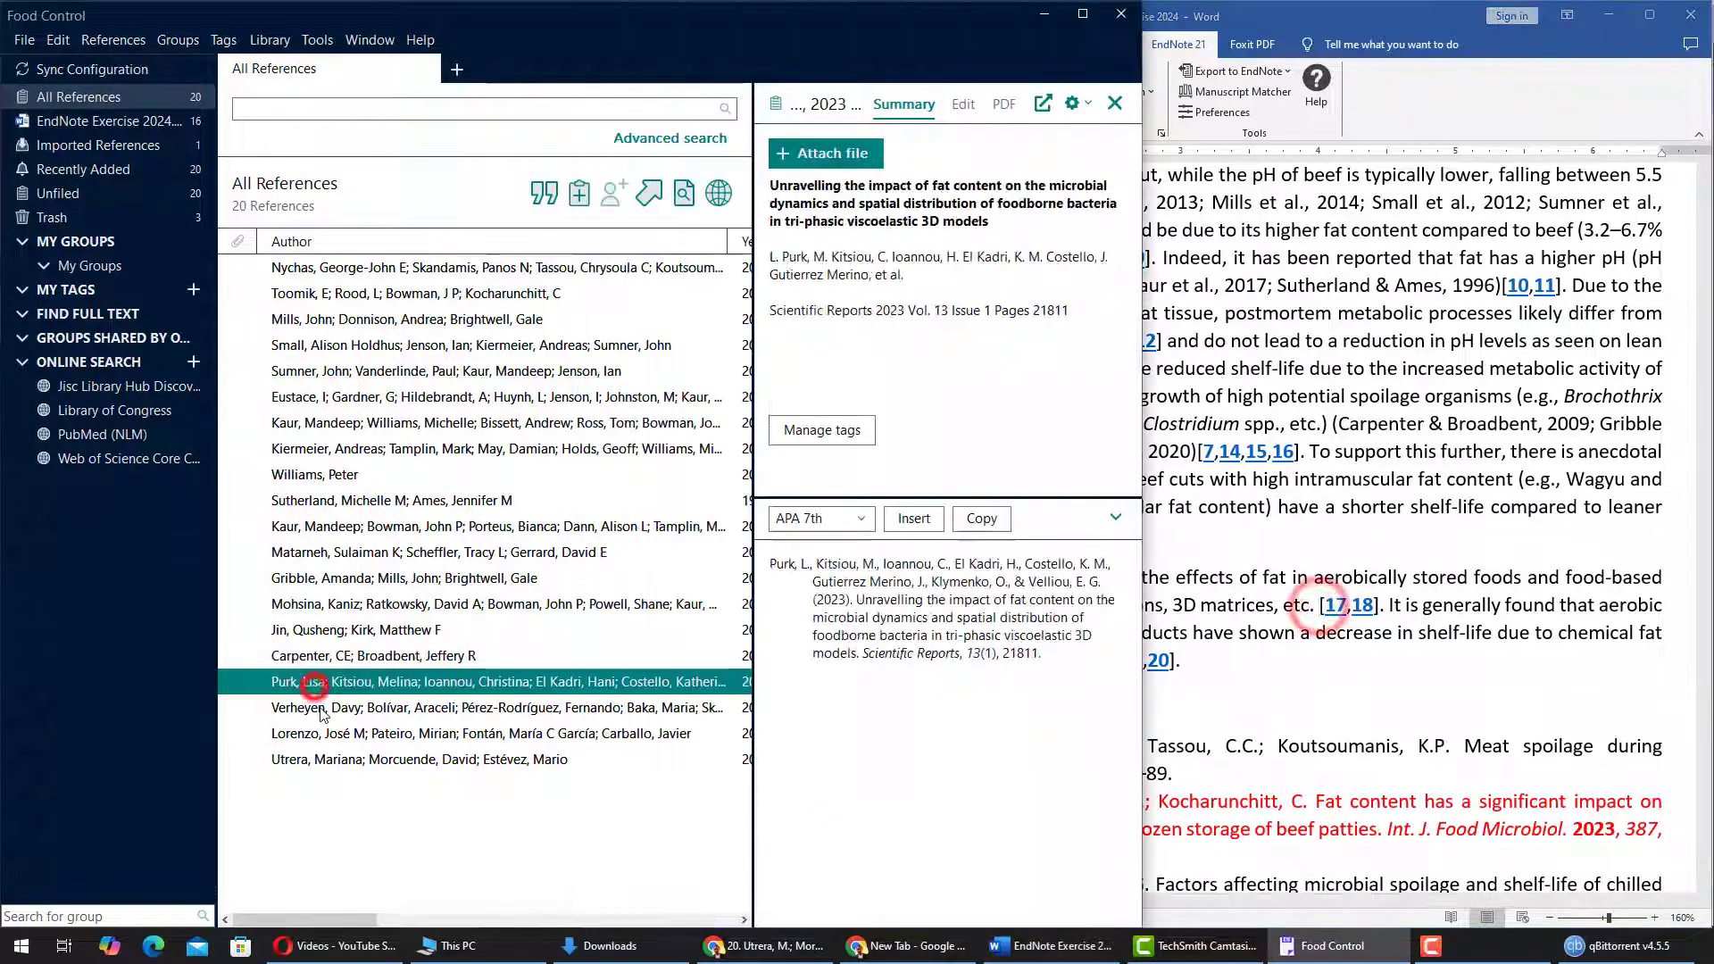
{"action": "left_click", "coordinate": [321, 709], "text": "ctrl"}
{"action": "left_click", "coordinate": [540, 198]}
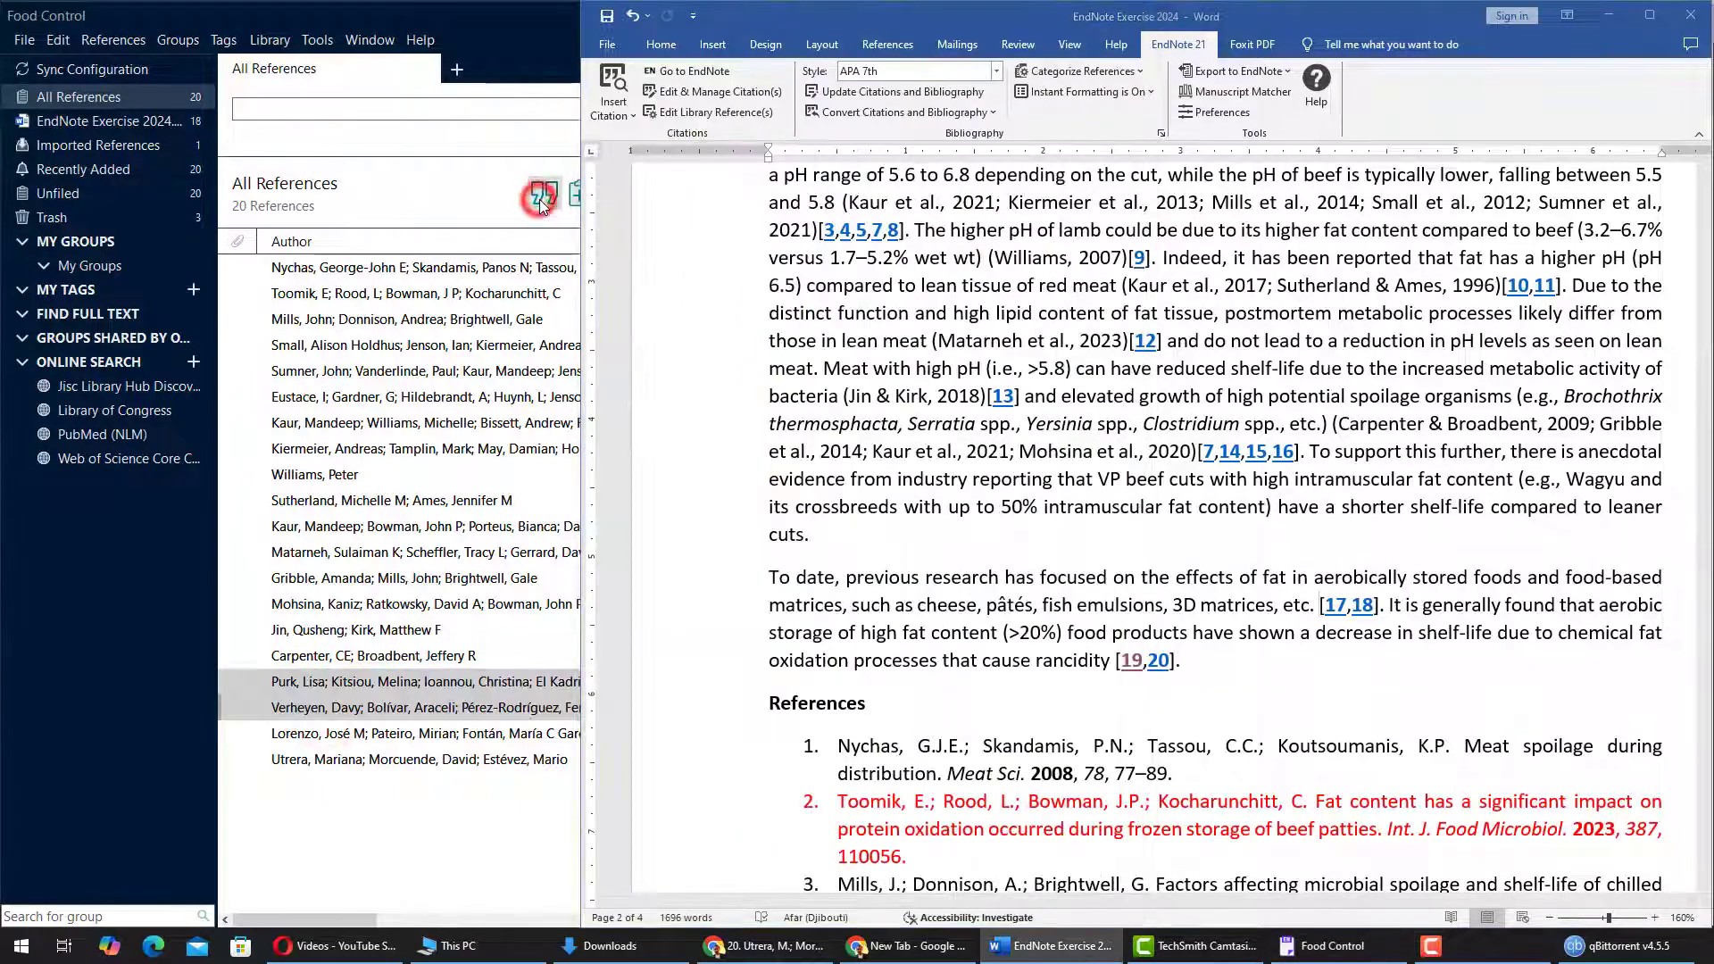
- Insert the EndNote entries for references 19 and 20 together before [19,20] in the Word introduction
{"action": "left_click", "coordinate": [1539, 661]}
{"action": "left_click", "coordinate": [314, 734]}
{"action": "left_click", "coordinate": [344, 760], "text": "ctrl"}
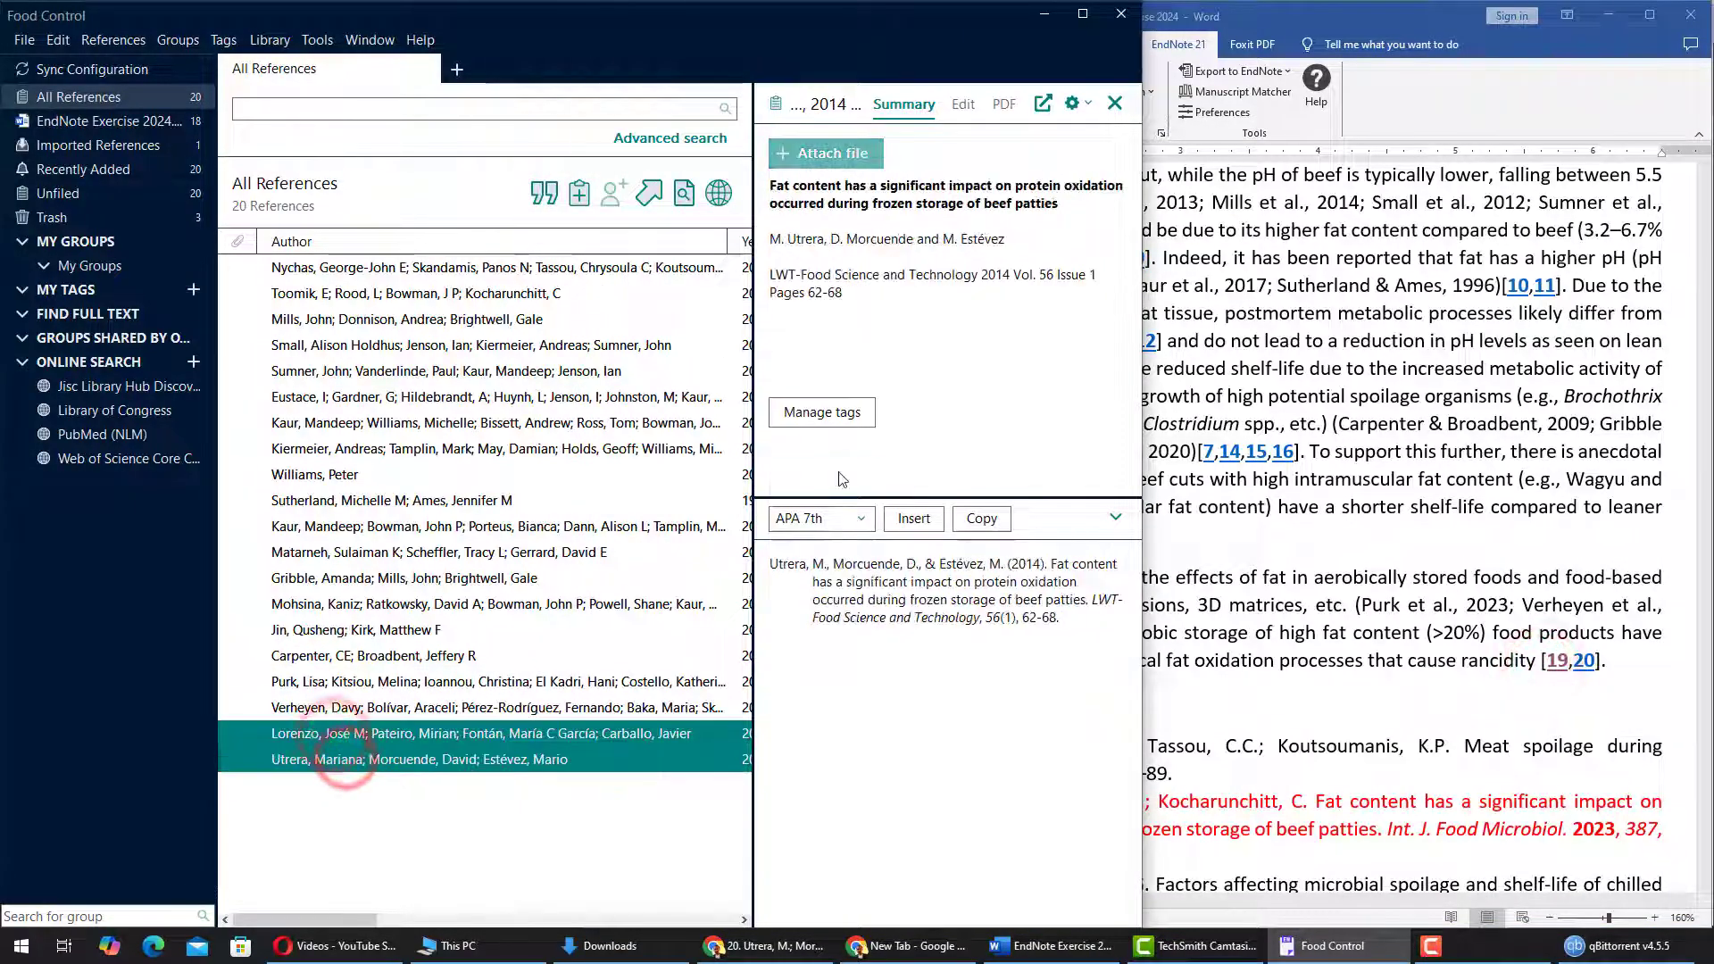
{"action": "left_click", "coordinate": [554, 205]}
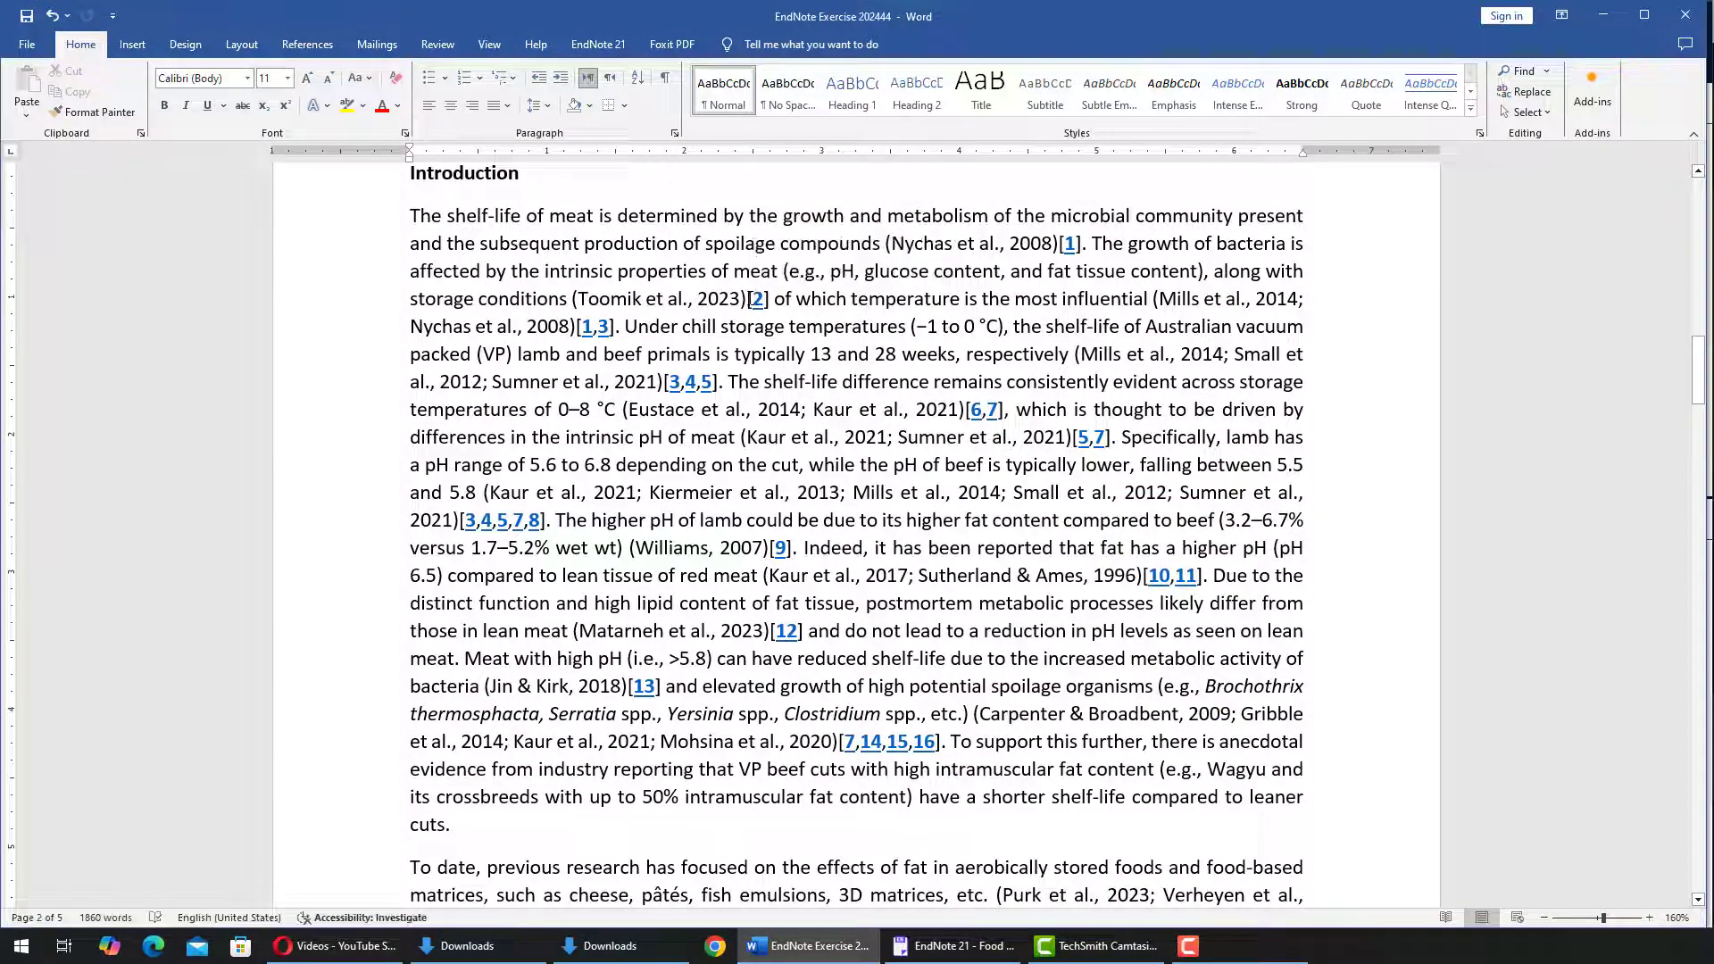
- Delete the old bracketed citations from [1] and [2] through [5,7] in the introduction's first paragraph
{"action": "left_click", "coordinate": [771, 304]}
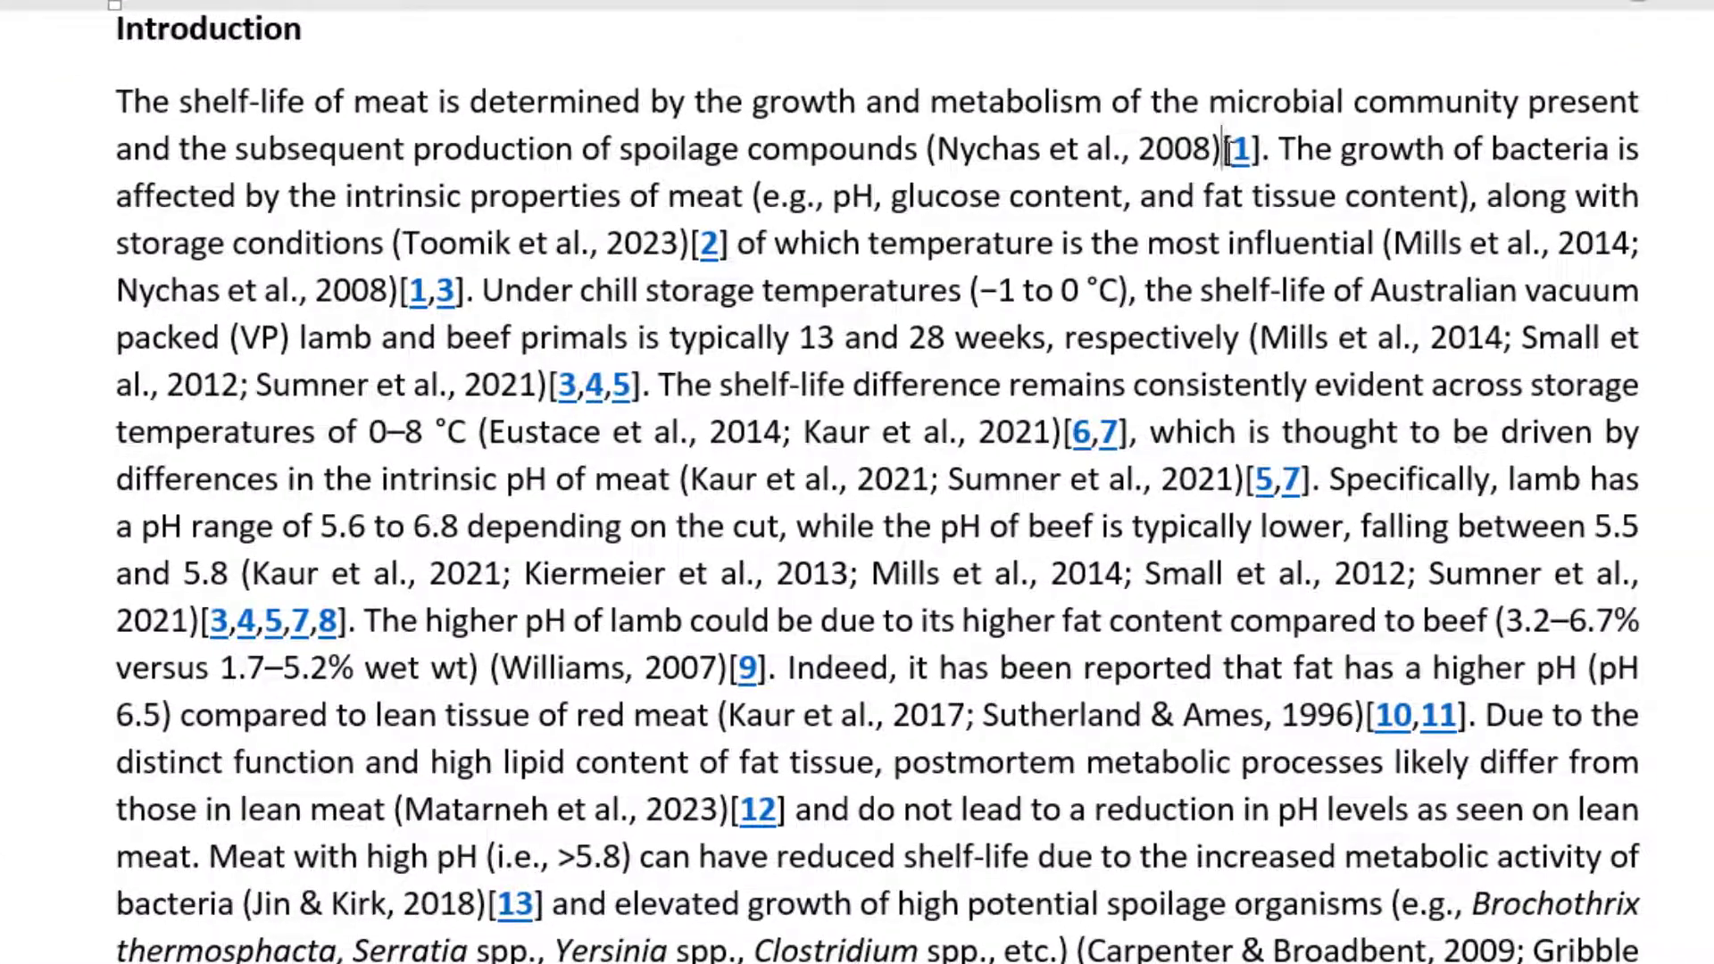
{"action": "key", "text": "Delete"}
{"action": "key", "text": "Delete"}
{"action": "key", "text": "Delete"}
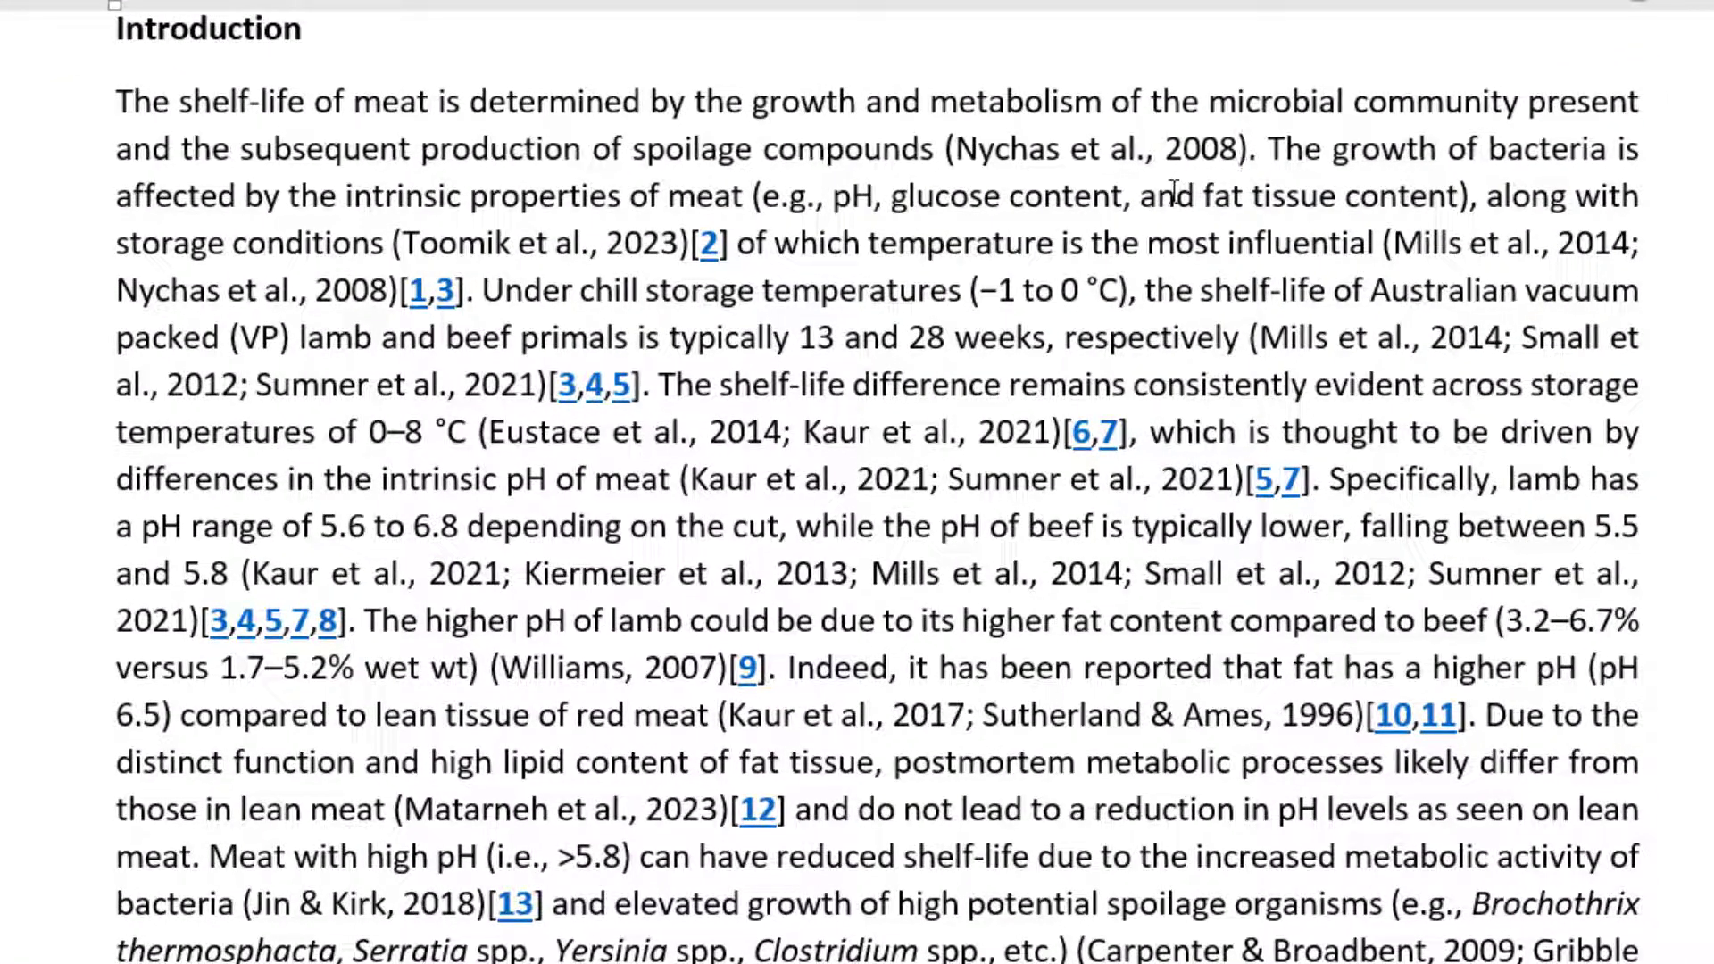
{"action": "left_click", "coordinate": [690, 242]}
{"action": "key", "text": "Delete"}
{"action": "key", "text": "Delete"}
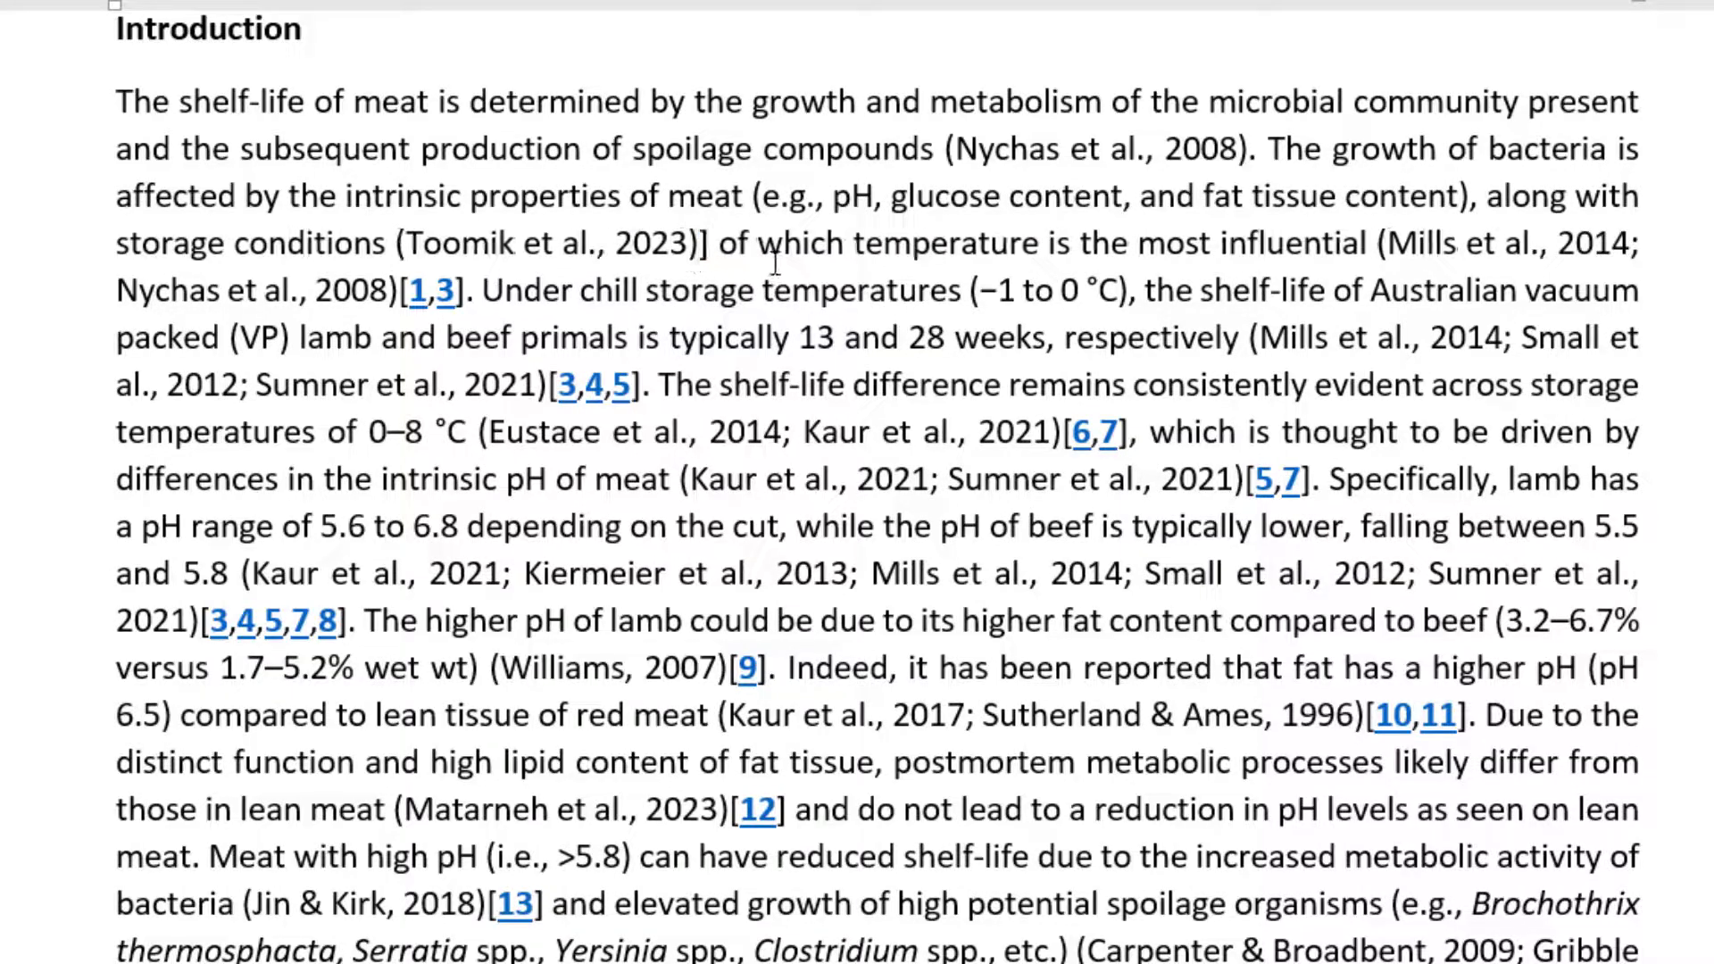
{"action": "key", "text": "Delete"}
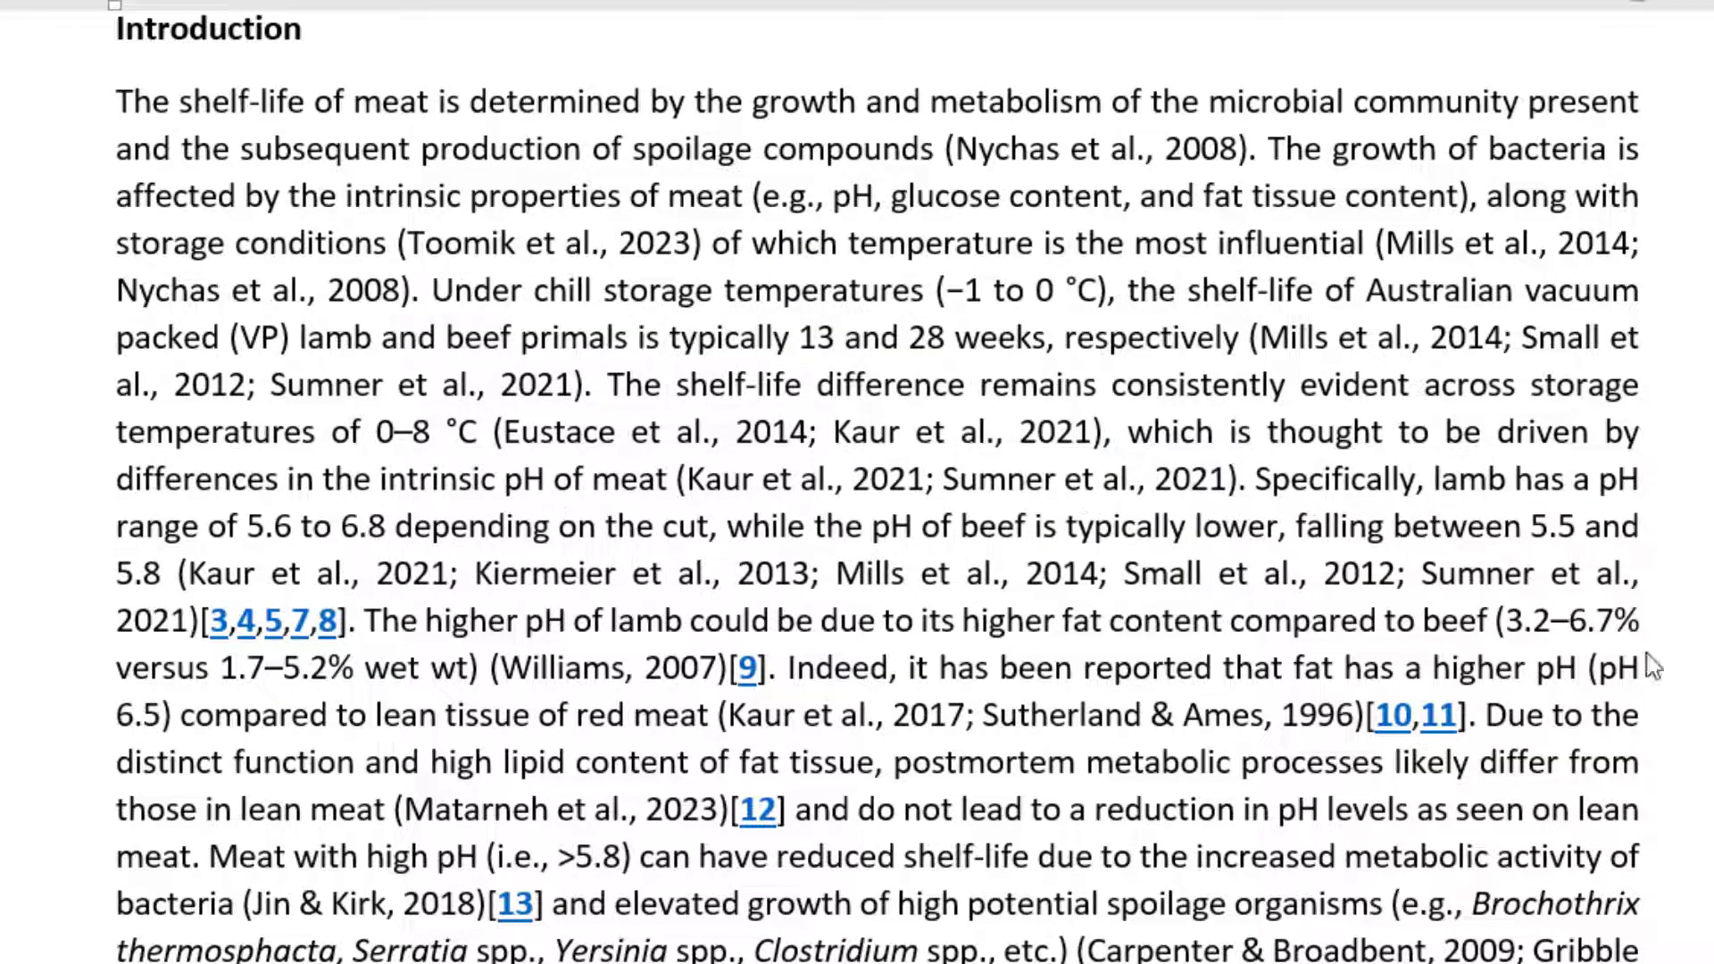
- Delete the old bracketed citation [10,11] after the sentence on the pH of fat versus lean tissue
{"action": "left_click", "coordinate": [1366, 719]}
{"action": "key", "text": "Delete"}
{"action": "key", "text": "Delete"}
{"action": "key", "text": "Delete"}
{"action": "key", "text": "Delete"}
{"action": "key", "text": "Delete"}
{"action": "key", "text": "Delete"}
{"action": "key", "text": "Delete"}
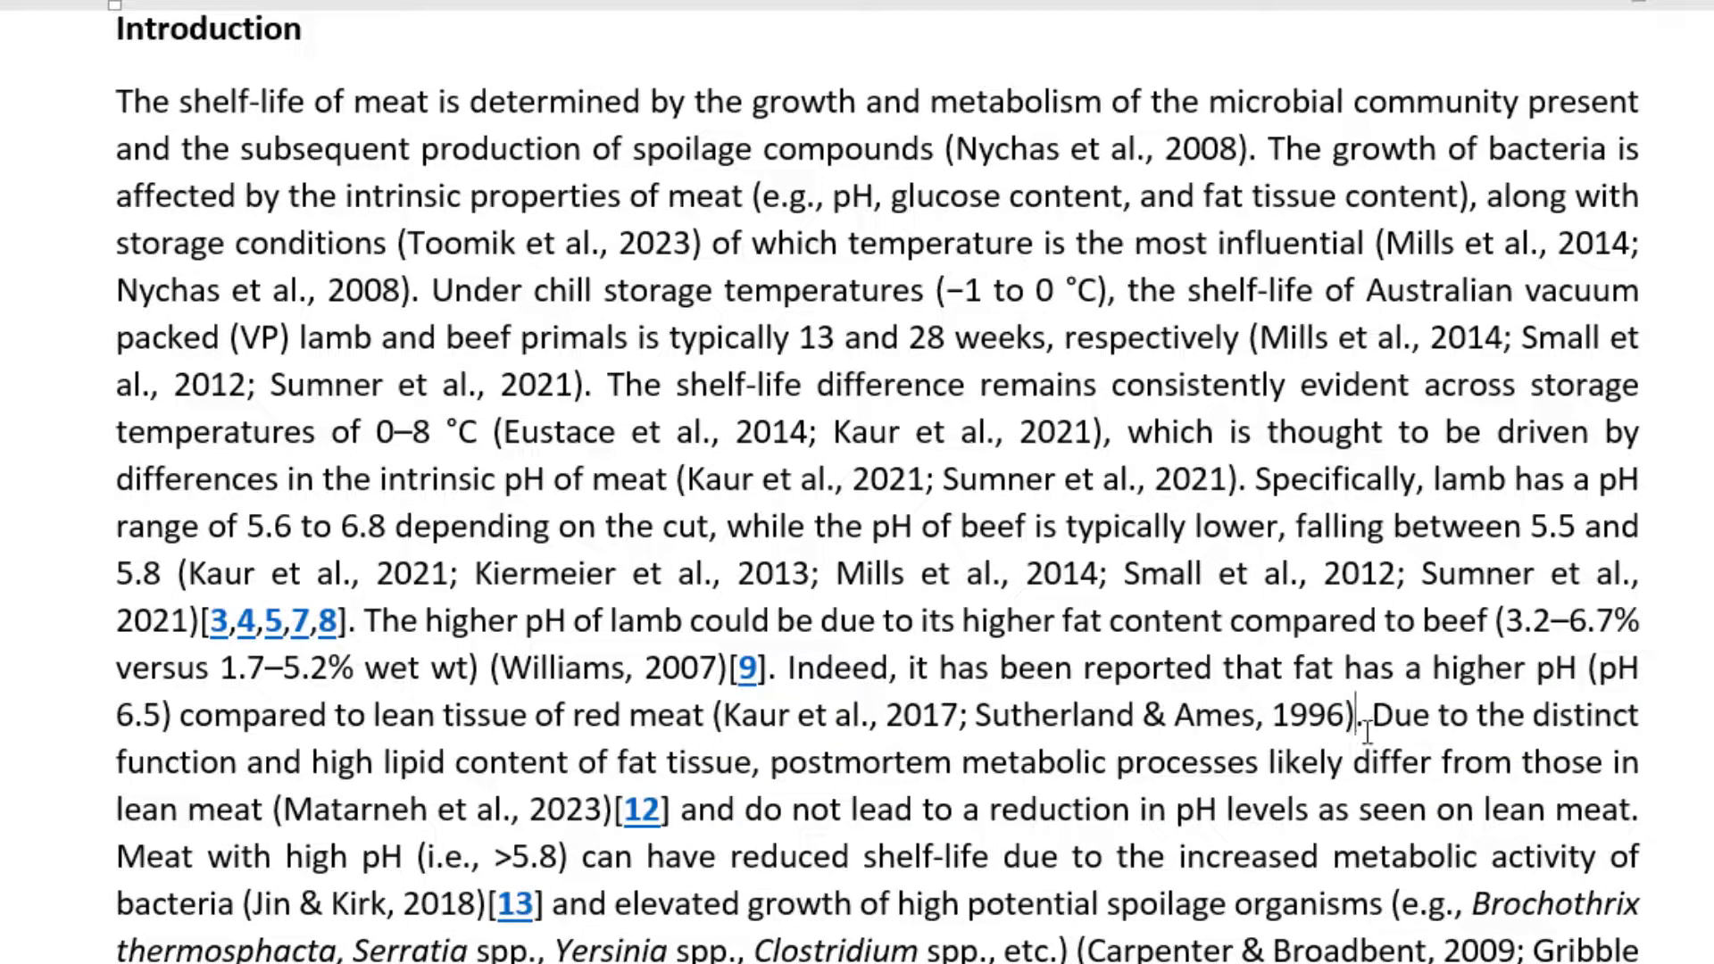
- Delete the old bracketed citations [12] and [9] in the introduction's first paragraph
{"action": "left_click", "coordinate": [611, 811]}
{"action": "key", "text": "Delete"}
{"action": "key", "text": "Delete"}
{"action": "key", "text": "Delete"}
{"action": "key", "text": "Delete"}
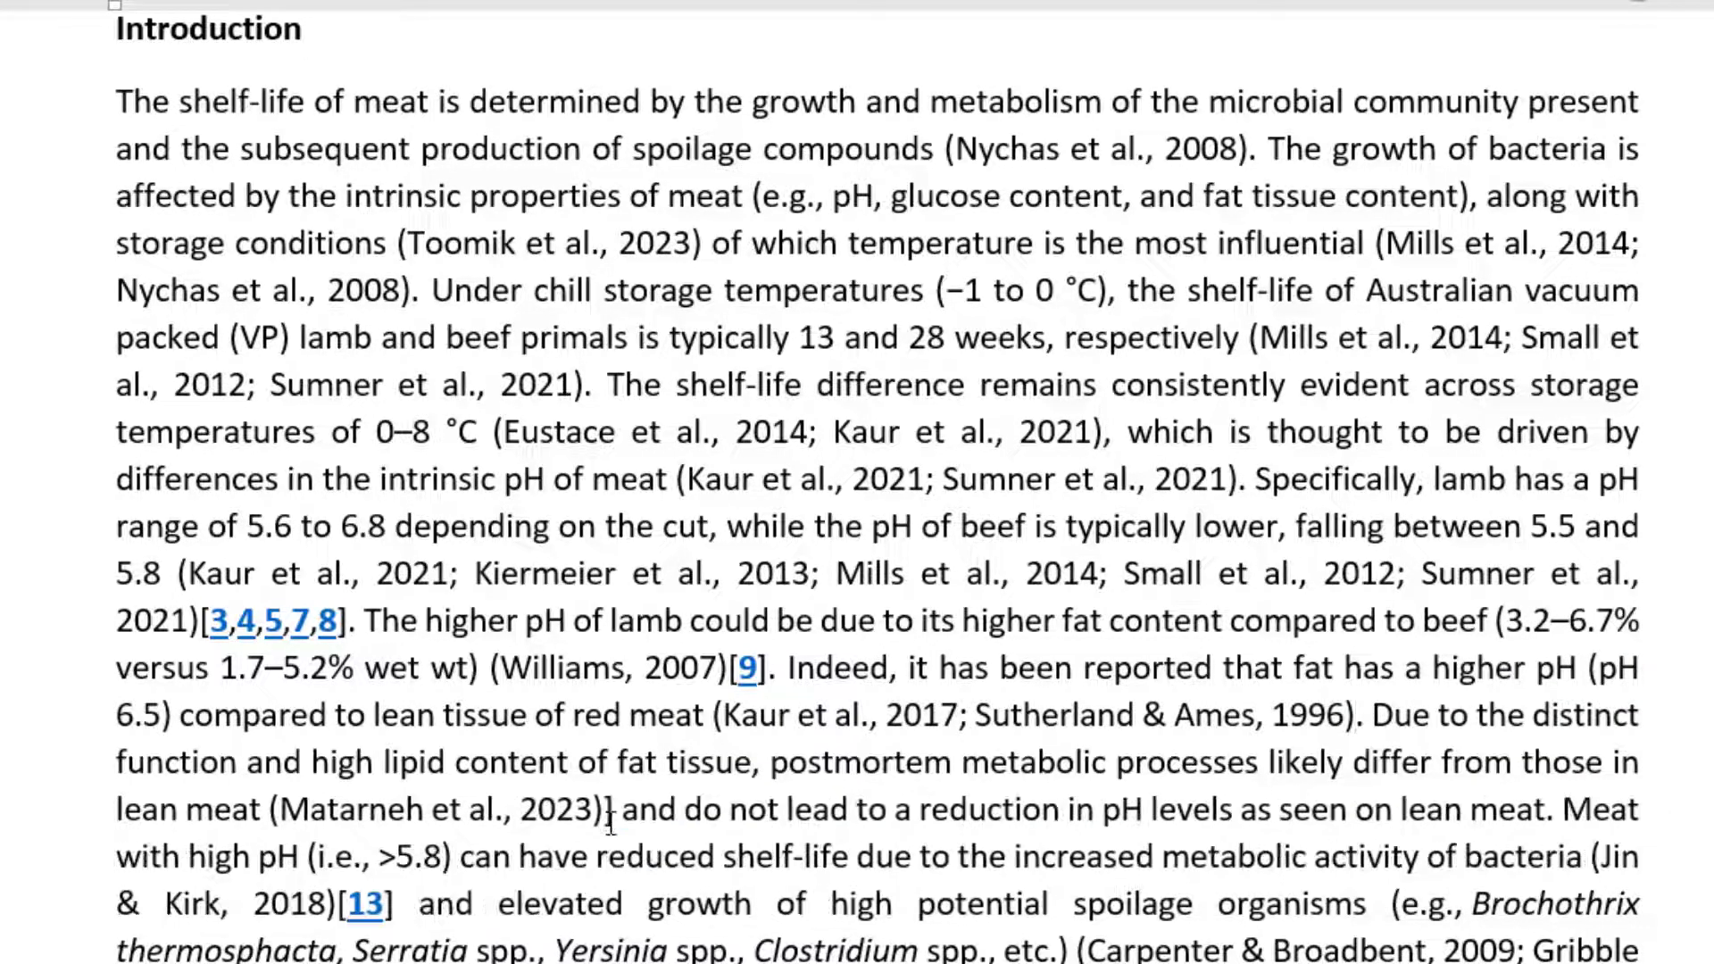
{"action": "left_click", "coordinate": [725, 666]}
{"action": "key", "text": "Delete"}
{"action": "key", "text": "Delete"}
{"action": "key", "text": "Delete"}
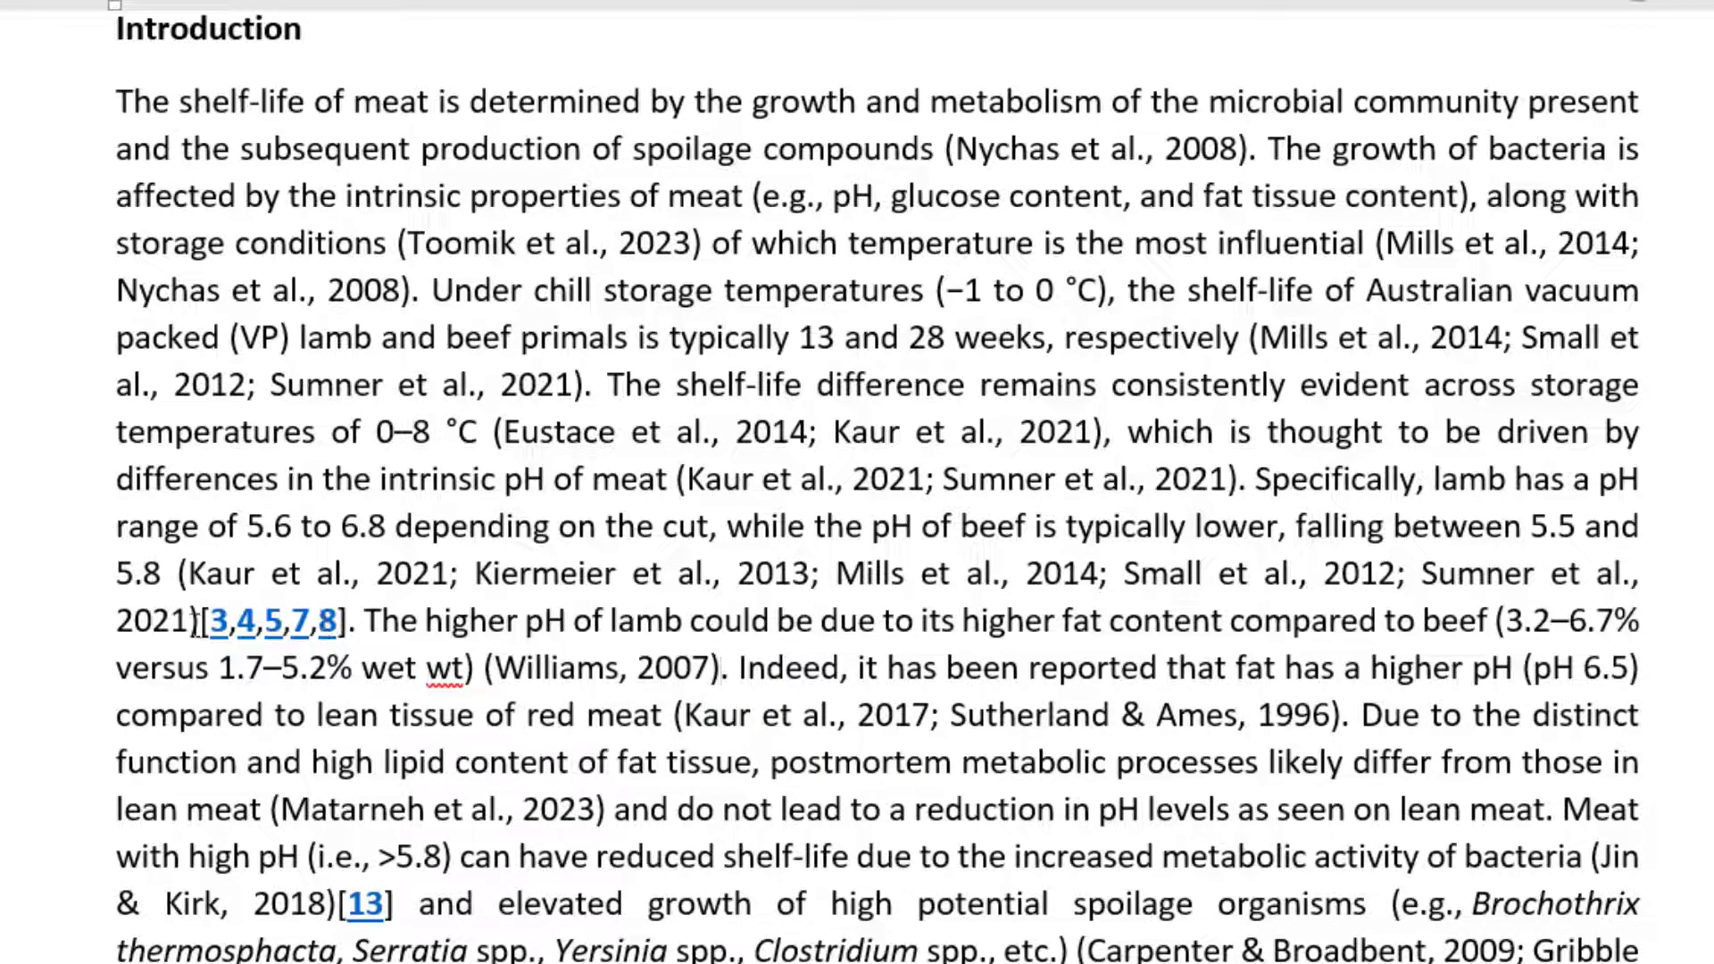
- Delete the old bracketed citation [3,4,5,7,8] after the sentence on the pH ranges of lamb and beef
{"action": "left_click", "coordinate": [196, 622]}
{"action": "key", "text": "Delete"}
{"action": "key", "text": "Delete"}
{"action": "key", "text": "Delete"}
{"action": "key", "text": "Delete"}
{"action": "key", "text": "Delete"}
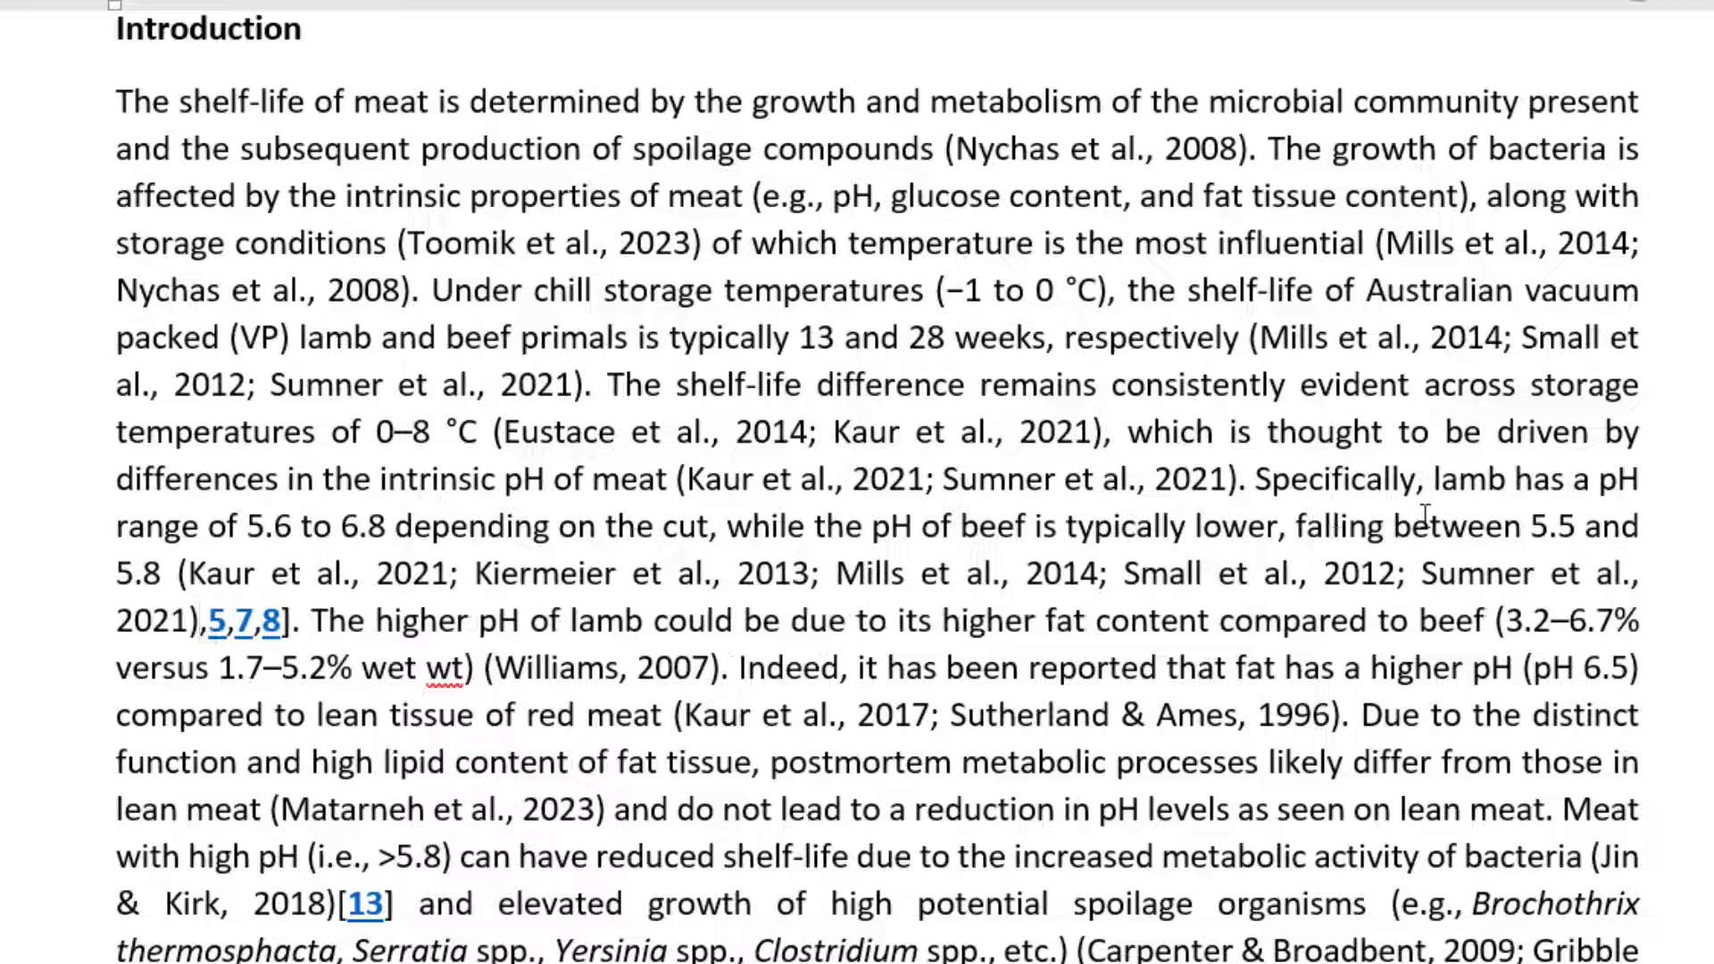
{"action": "key", "text": "Delete"}
{"action": "key", "text": "Delete"}
{"action": "key", "text": "Delete"}
{"action": "key", "text": "Delete"}
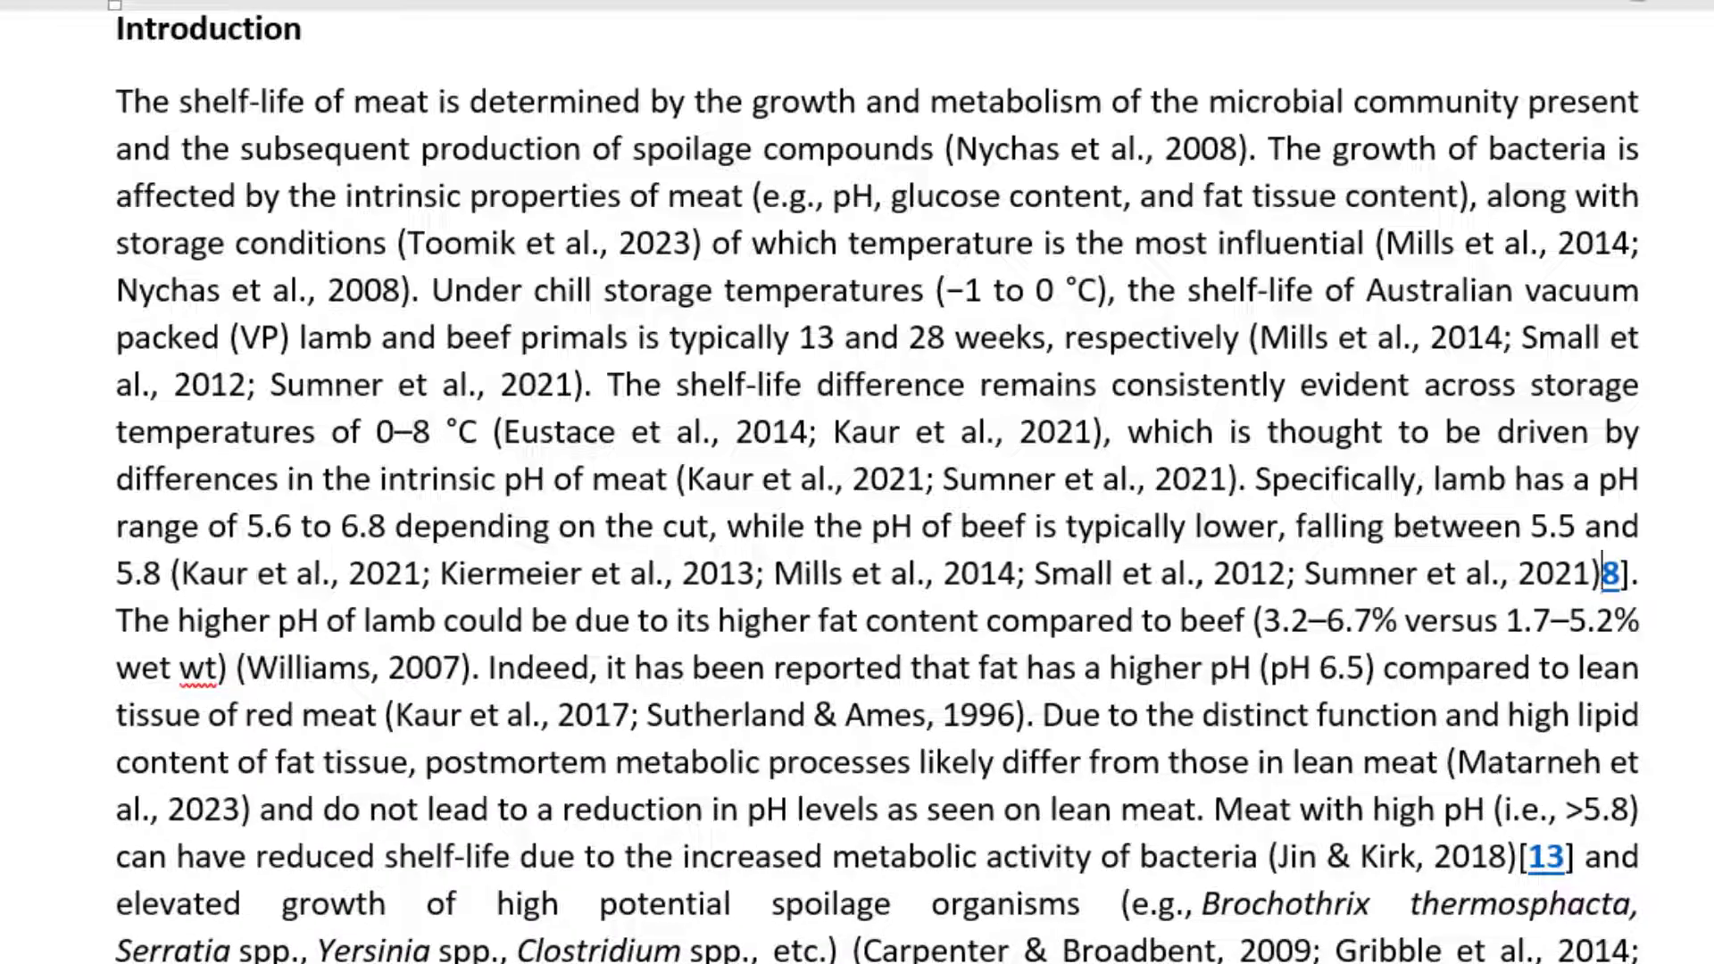
{"action": "key", "text": "Delete"}
{"action": "key", "text": "Delete"}
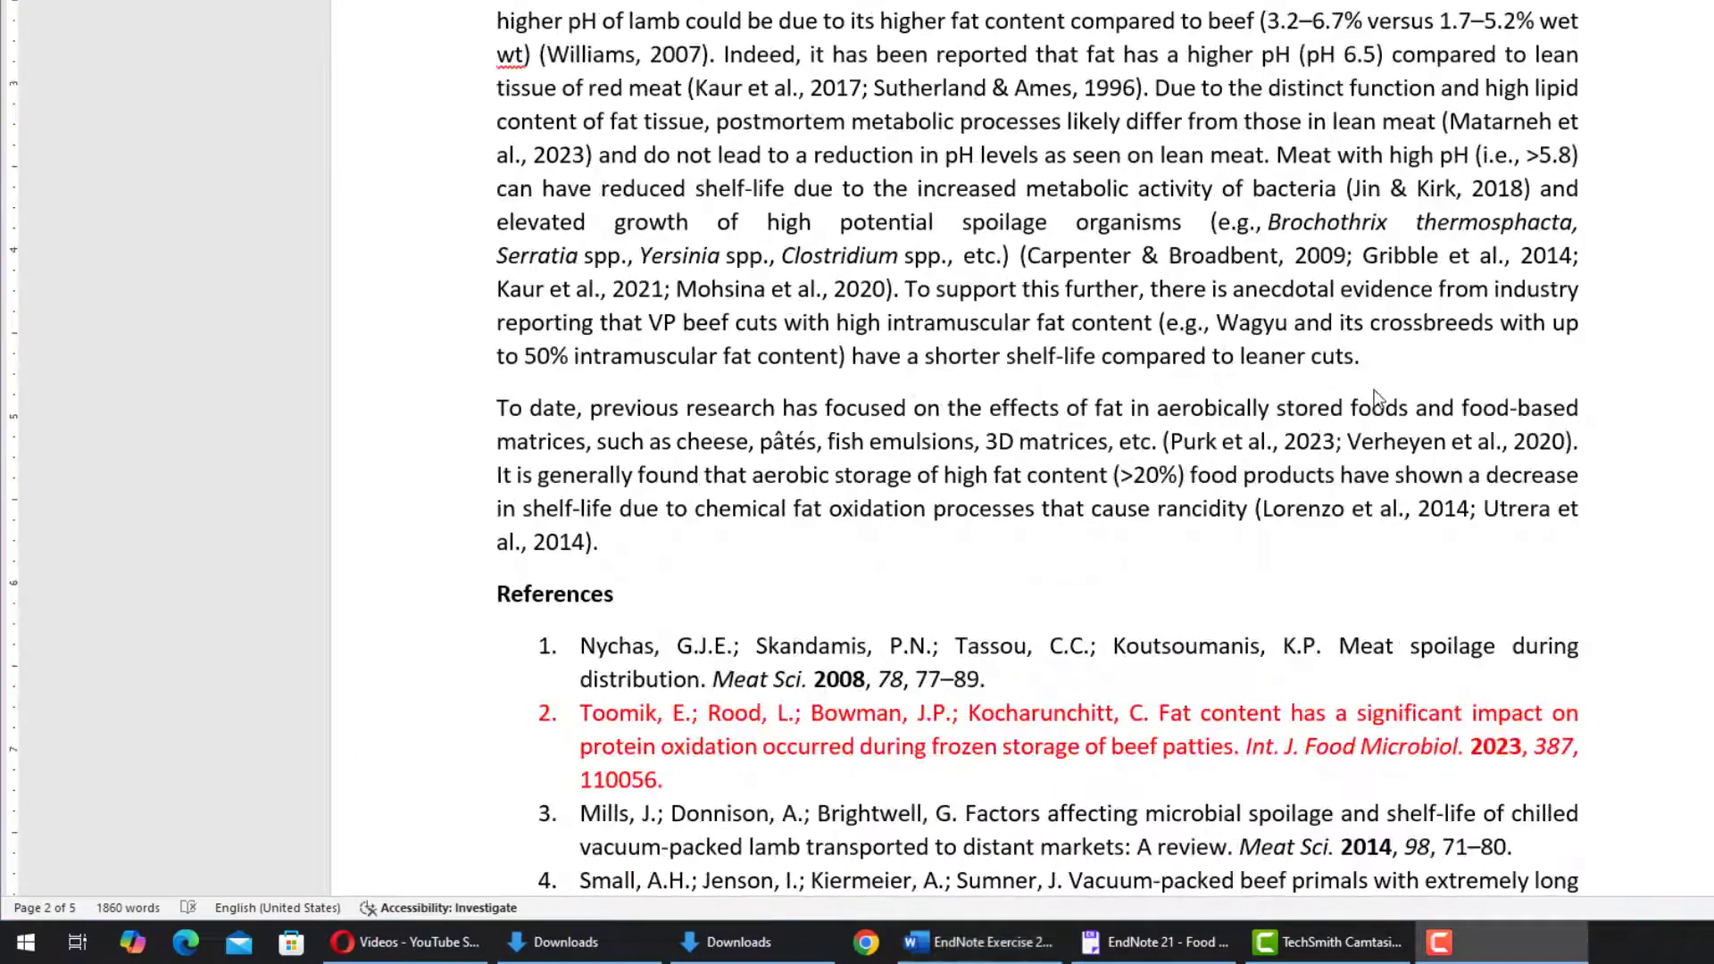
- Delete the old numbered References list, keeping the New References bibliography
{"action": "scroll", "coordinate": [900, 483], "scroll_direction": "up", "scroll_amount": 3}
{"action": "scroll", "coordinate": [898, 478], "scroll_direction": "down", "scroll_amount": 8}
{"action": "left_click_drag", "start_coordinate": [498, 190], "coordinate": [1295, 597]}
{"action": "key", "text": "Delete"}
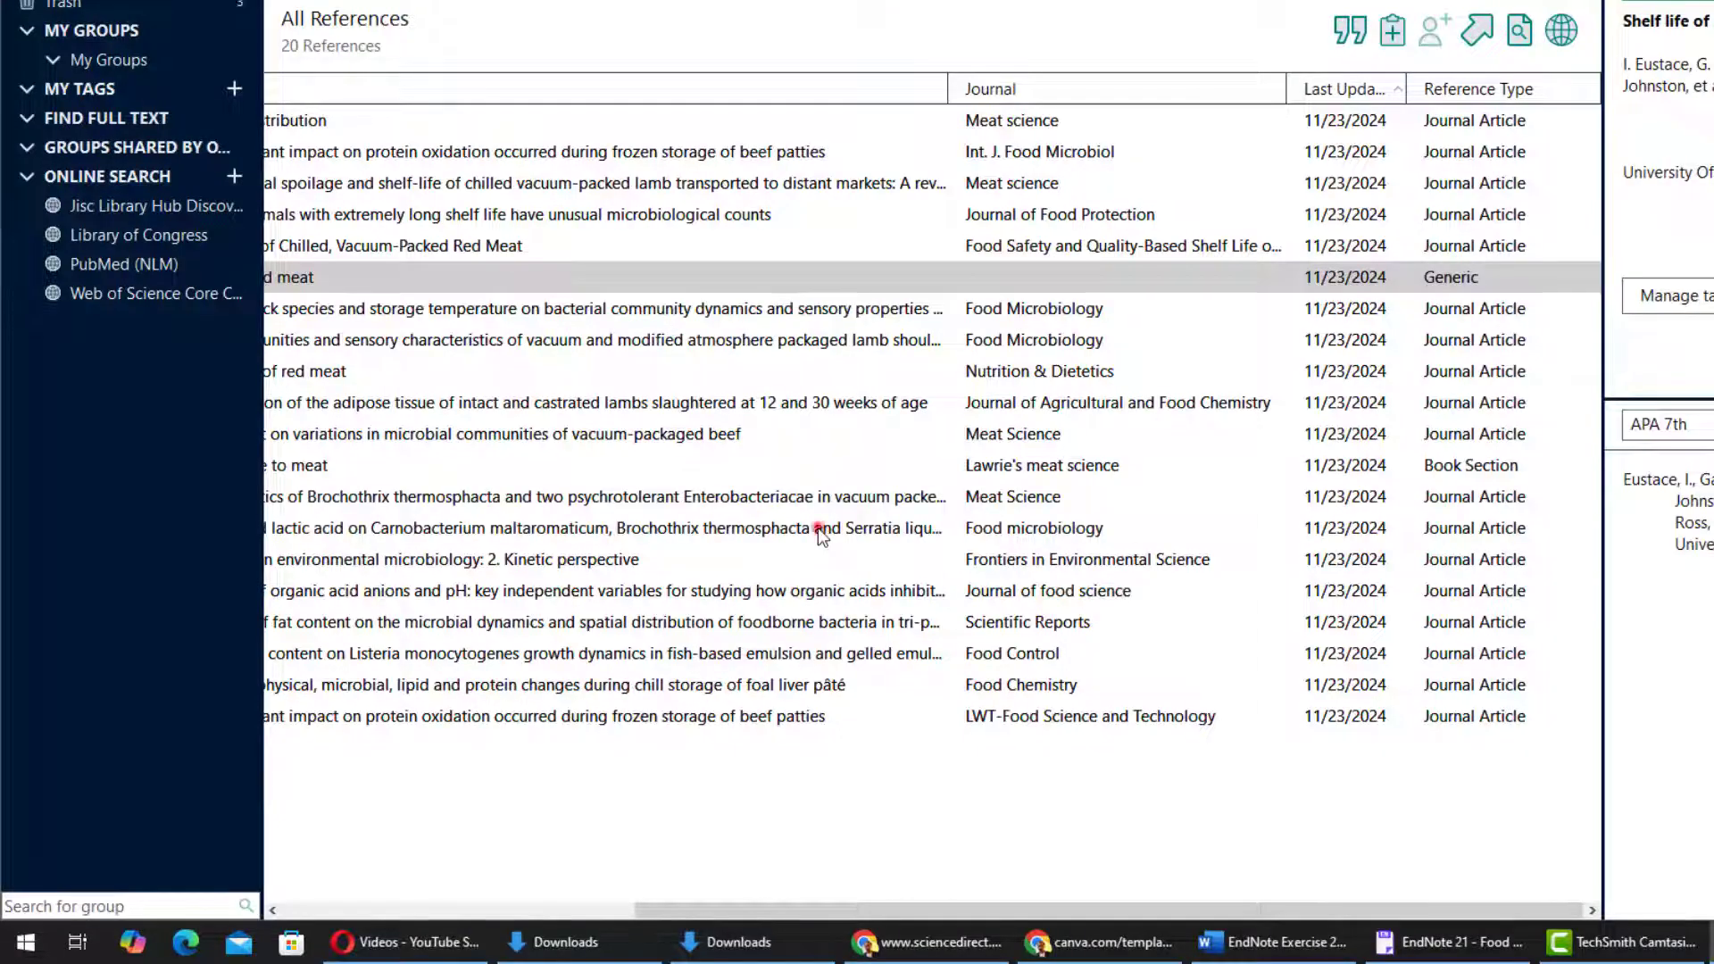
- Switch to EndNote and examine the journal names and reference types of the library's entries, including "Shelf life of Australian red meat"
{"action": "left_click", "coordinate": [818, 528]}
{"action": "left_click_drag", "start_coordinate": [697, 903], "coordinate": [376, 928]}
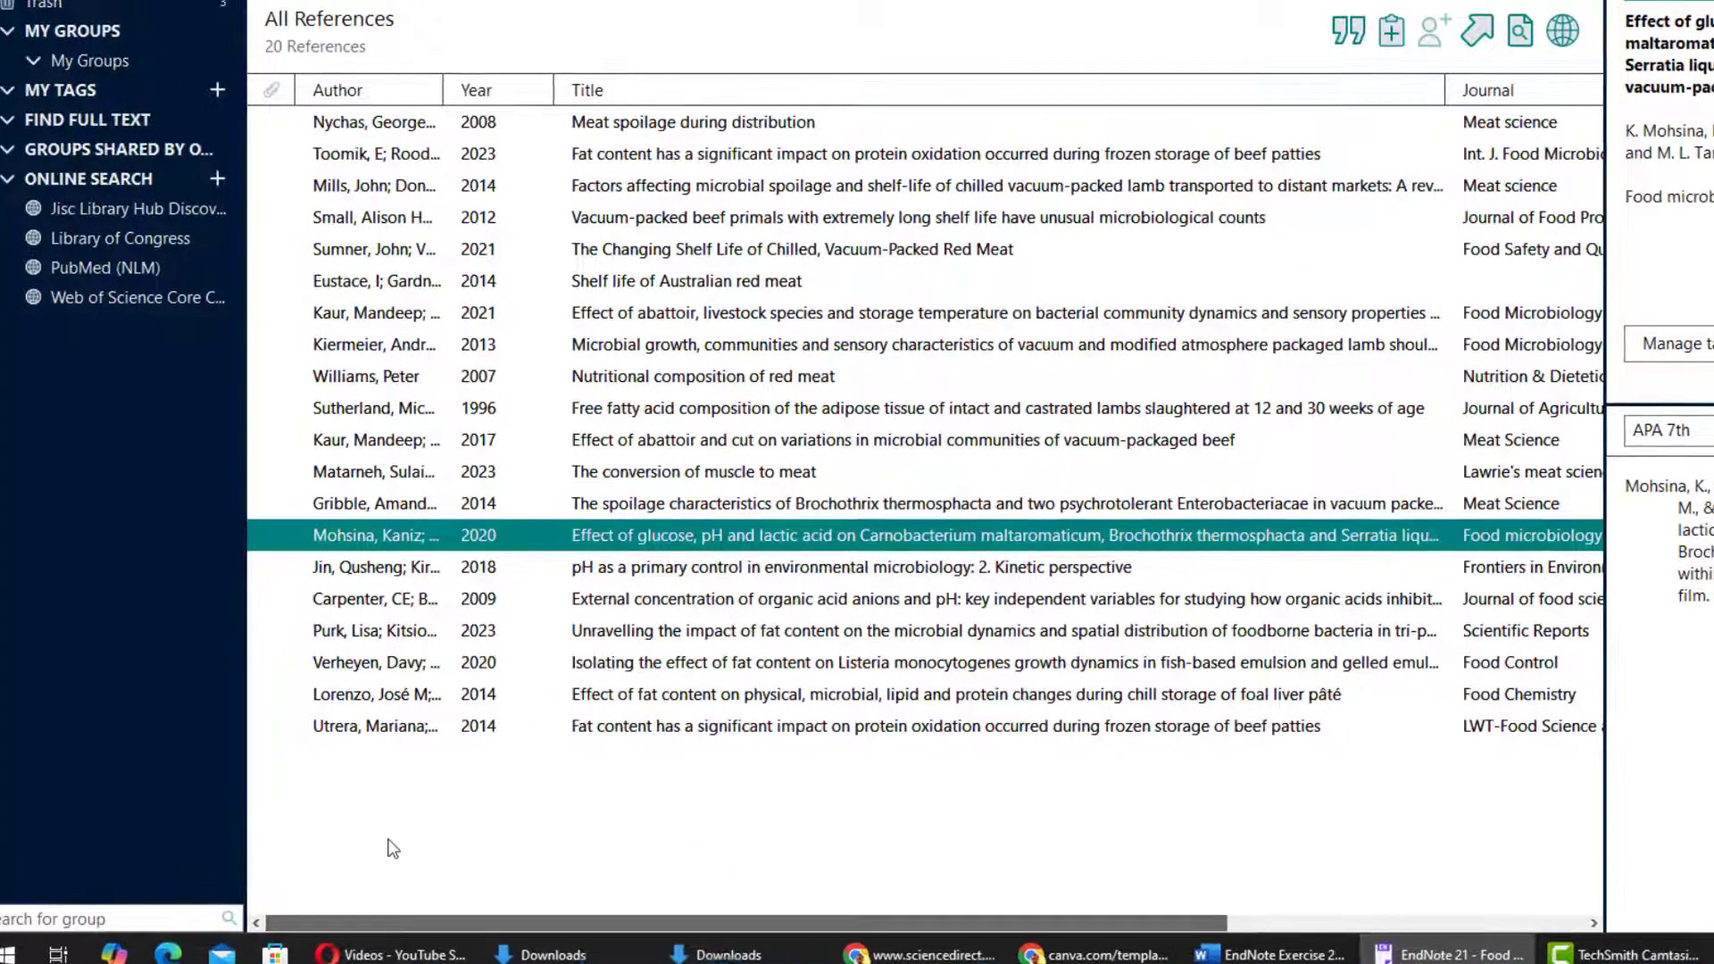
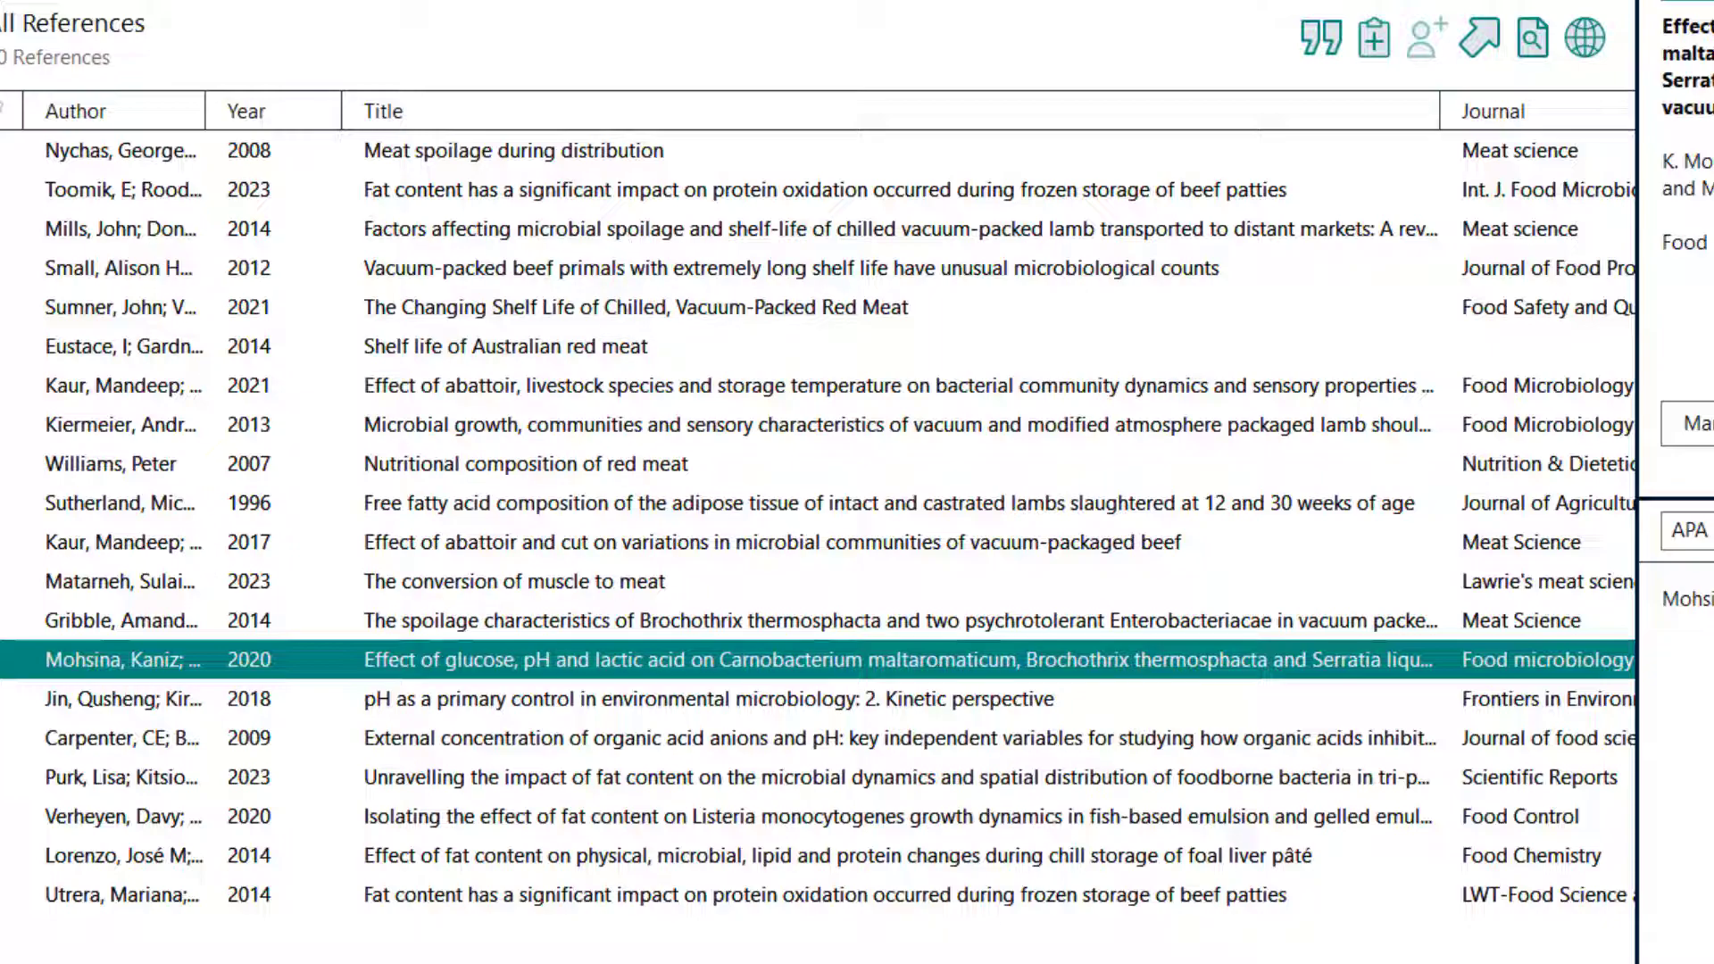
{"action": "scroll", "coordinate": [863, 297], "scroll_direction": "right", "scroll_amount": 3}
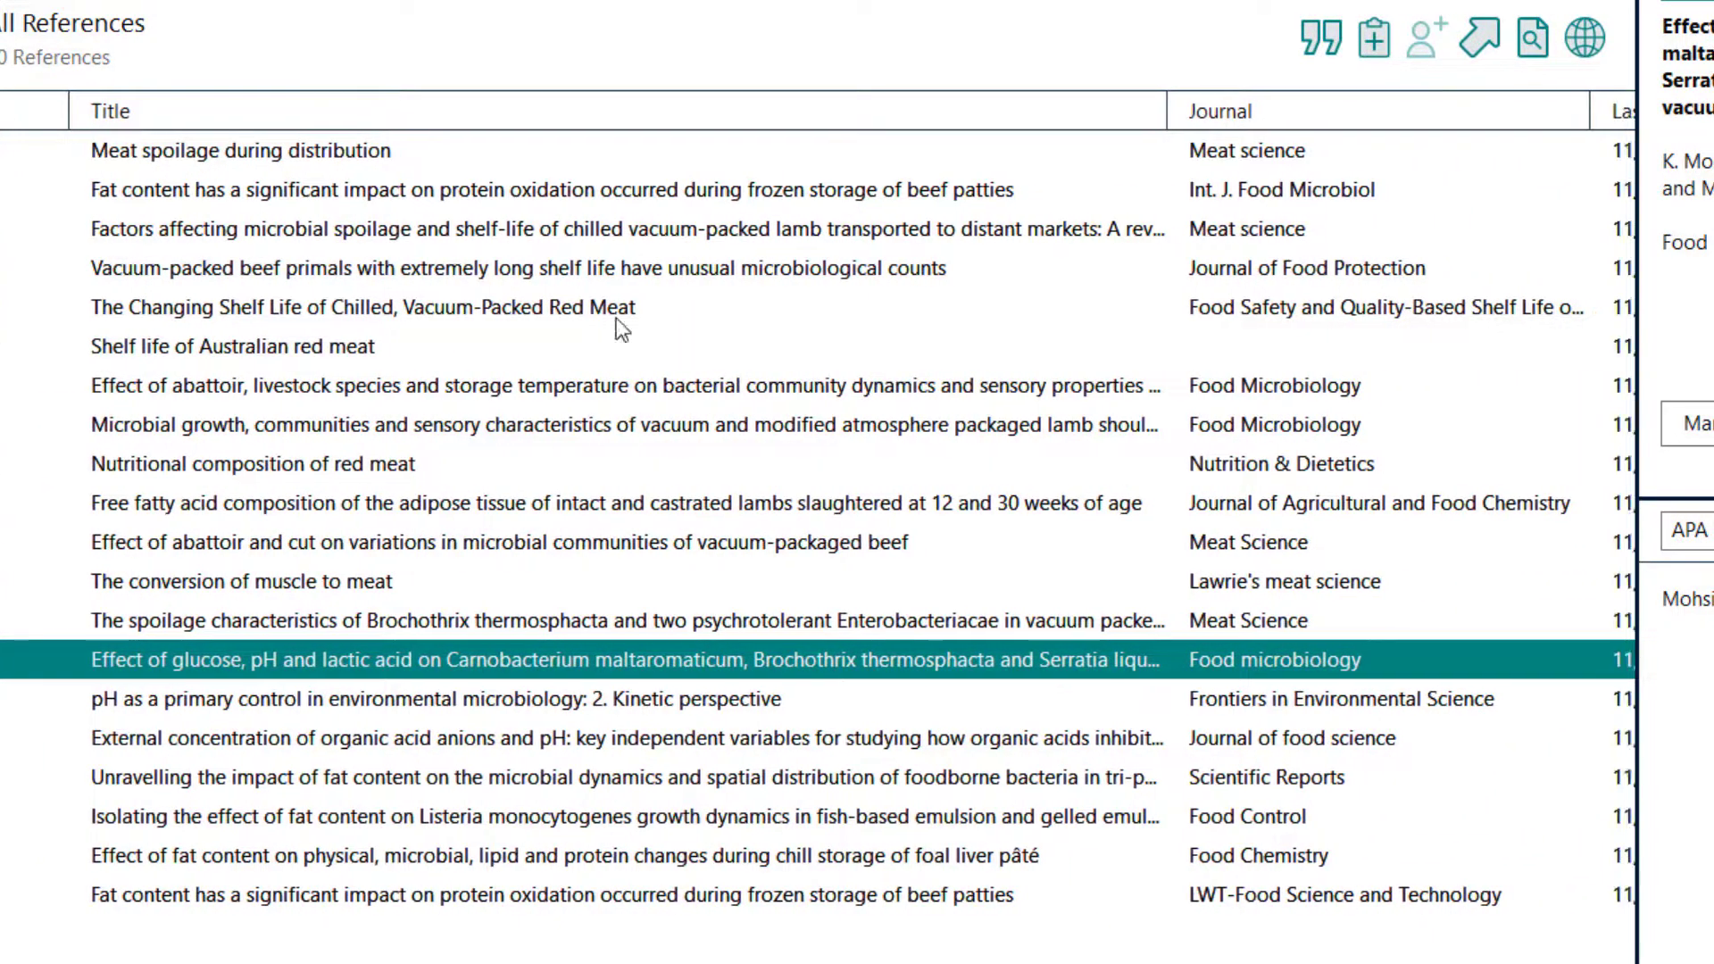
{"action": "left_click", "coordinate": [1281, 350]}
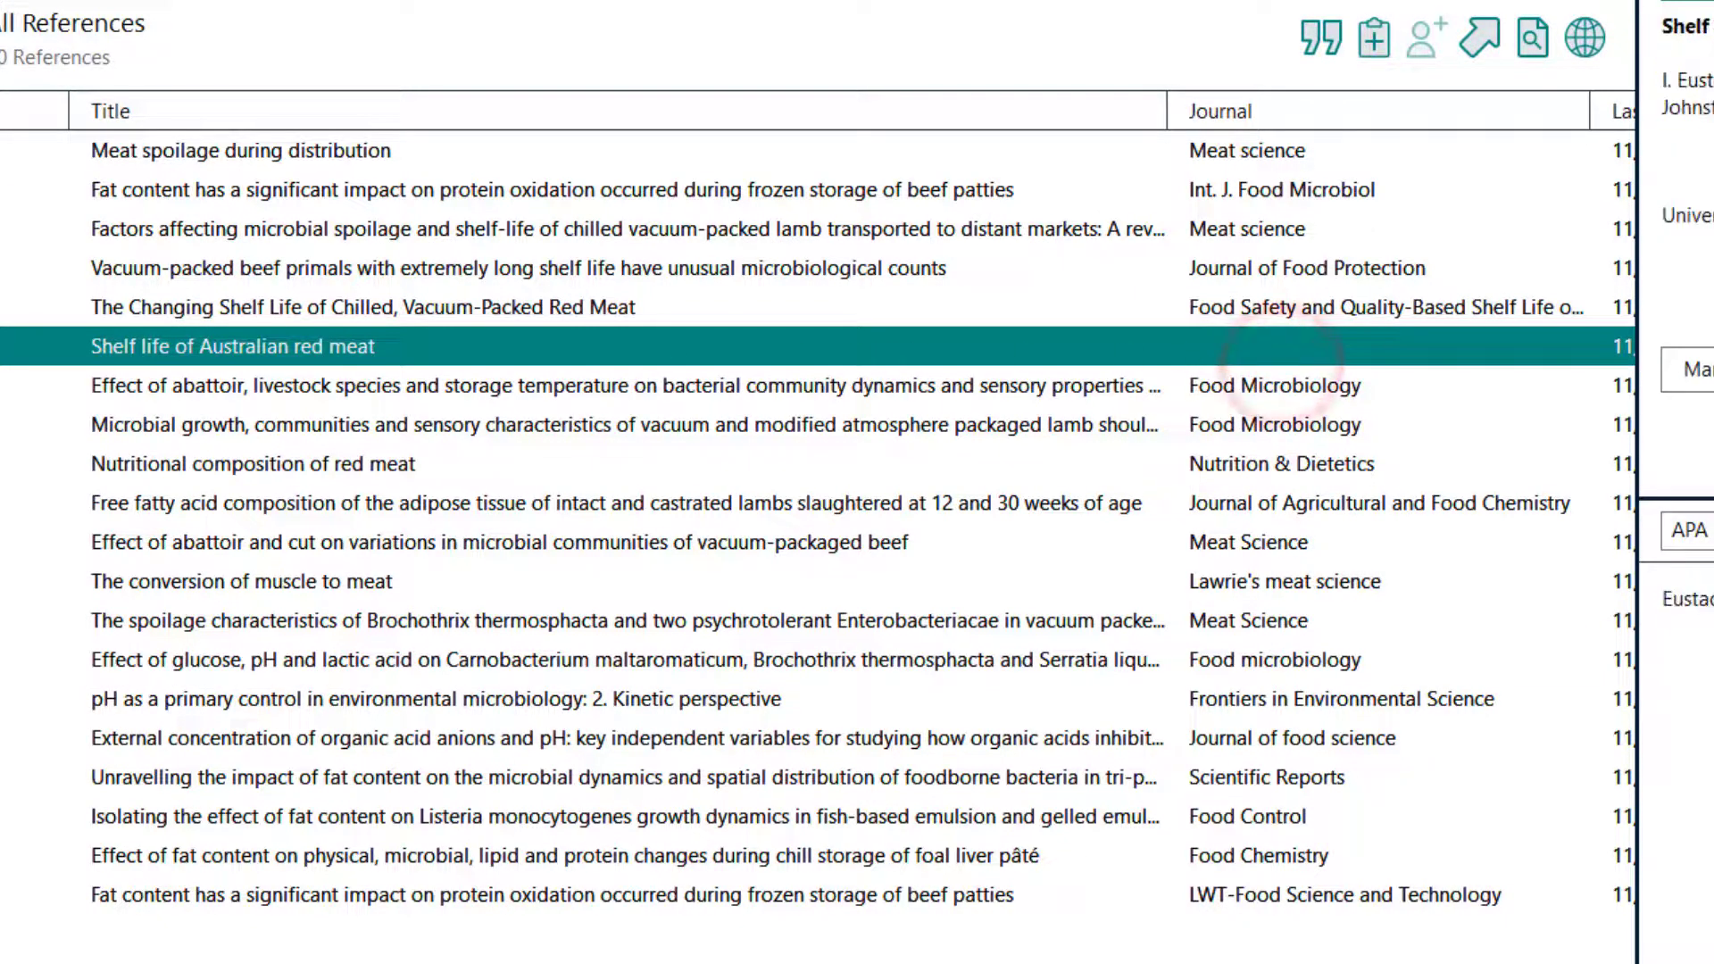
{"action": "scroll", "coordinate": [1479, 487], "scroll_direction": "right", "scroll_amount": 3}
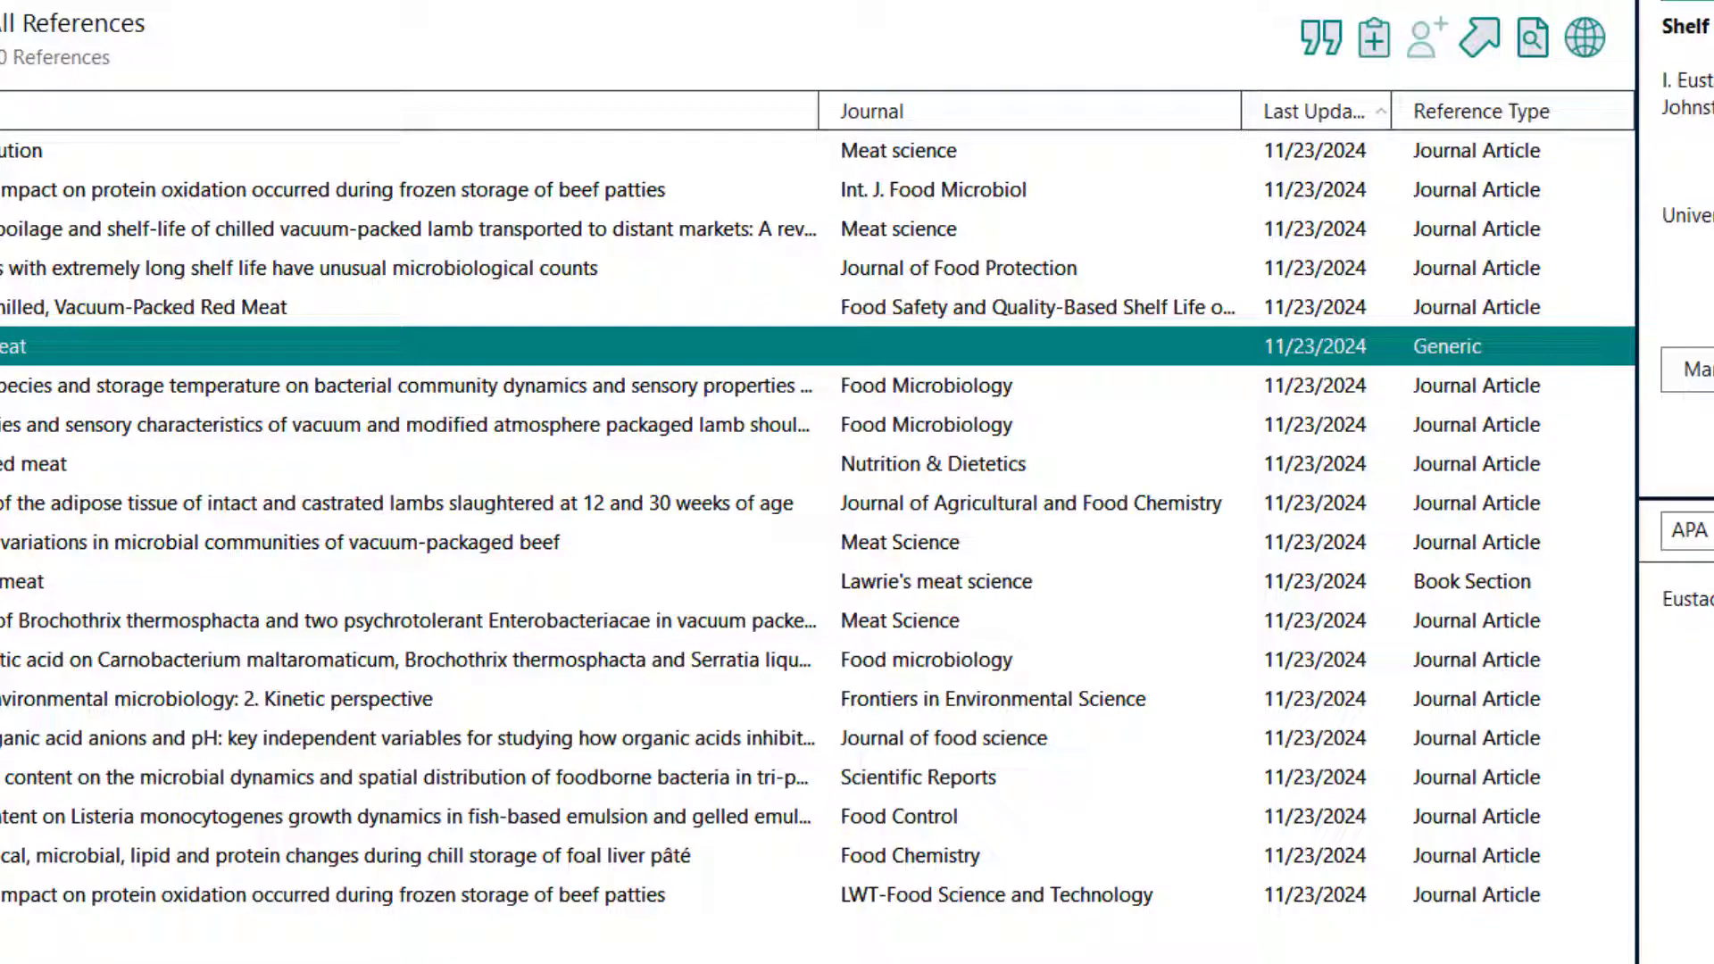
{"action": "scroll", "coordinate": [818, 500], "scroll_direction": "left", "scroll_amount": 5}
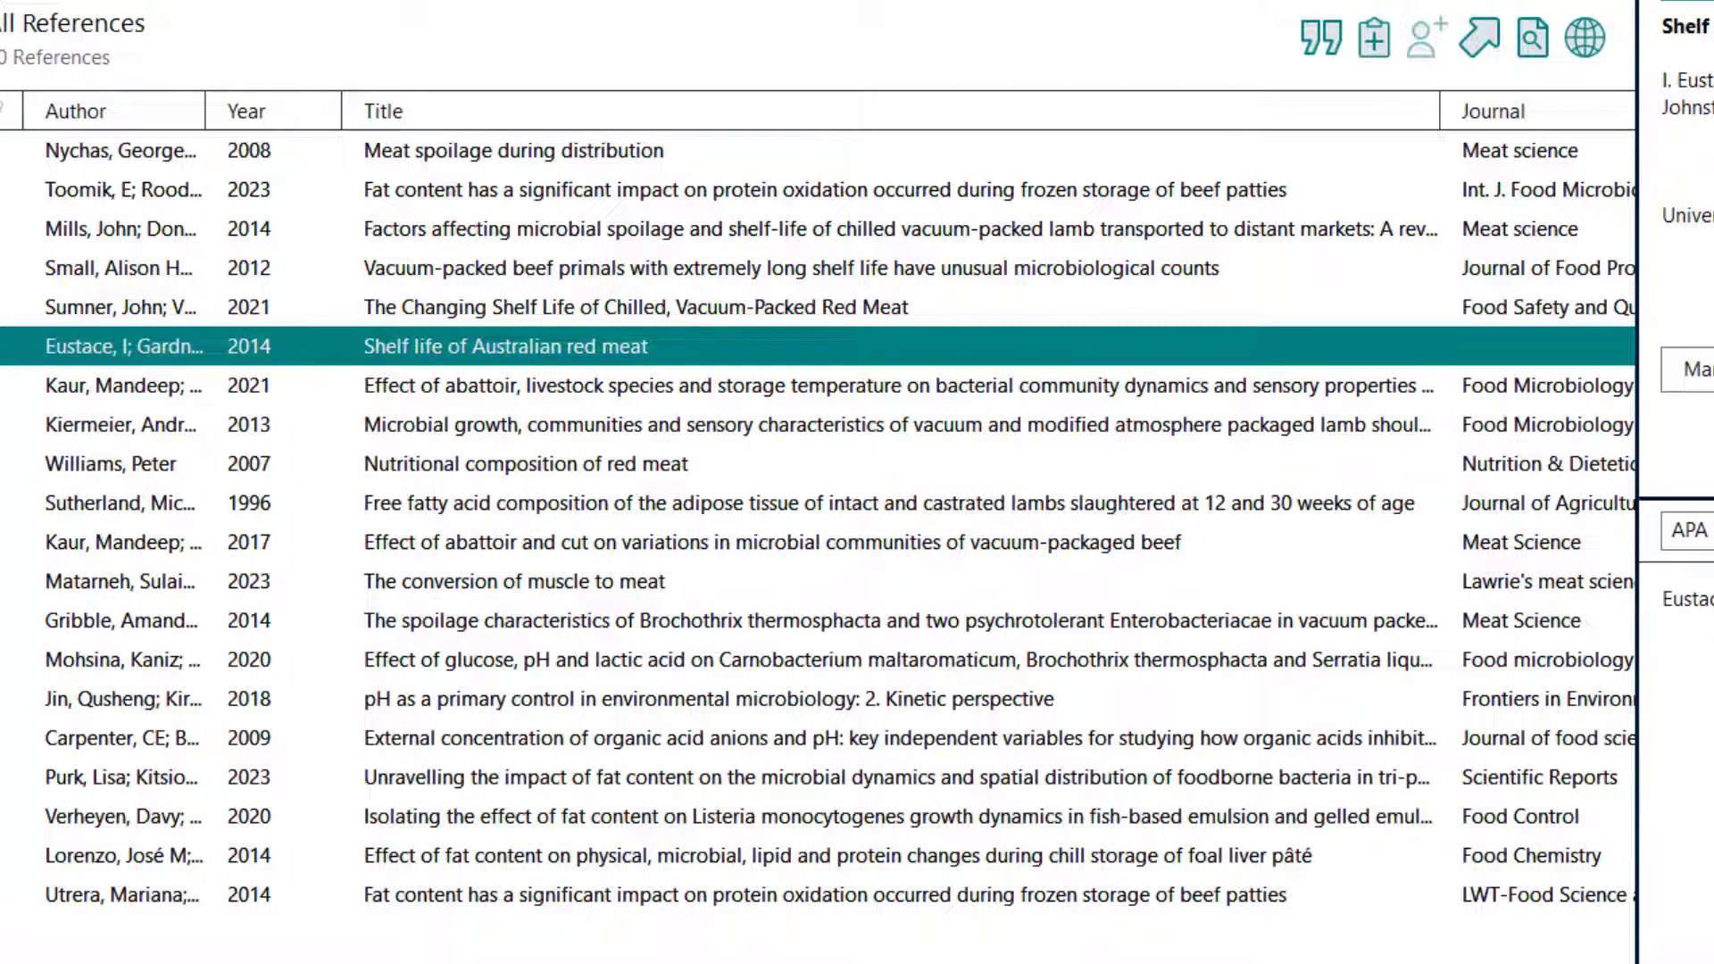
- Open the library's Journals term list and delete all of its existing journal terms
{"action": "left_click", "coordinate": [425, 29]}
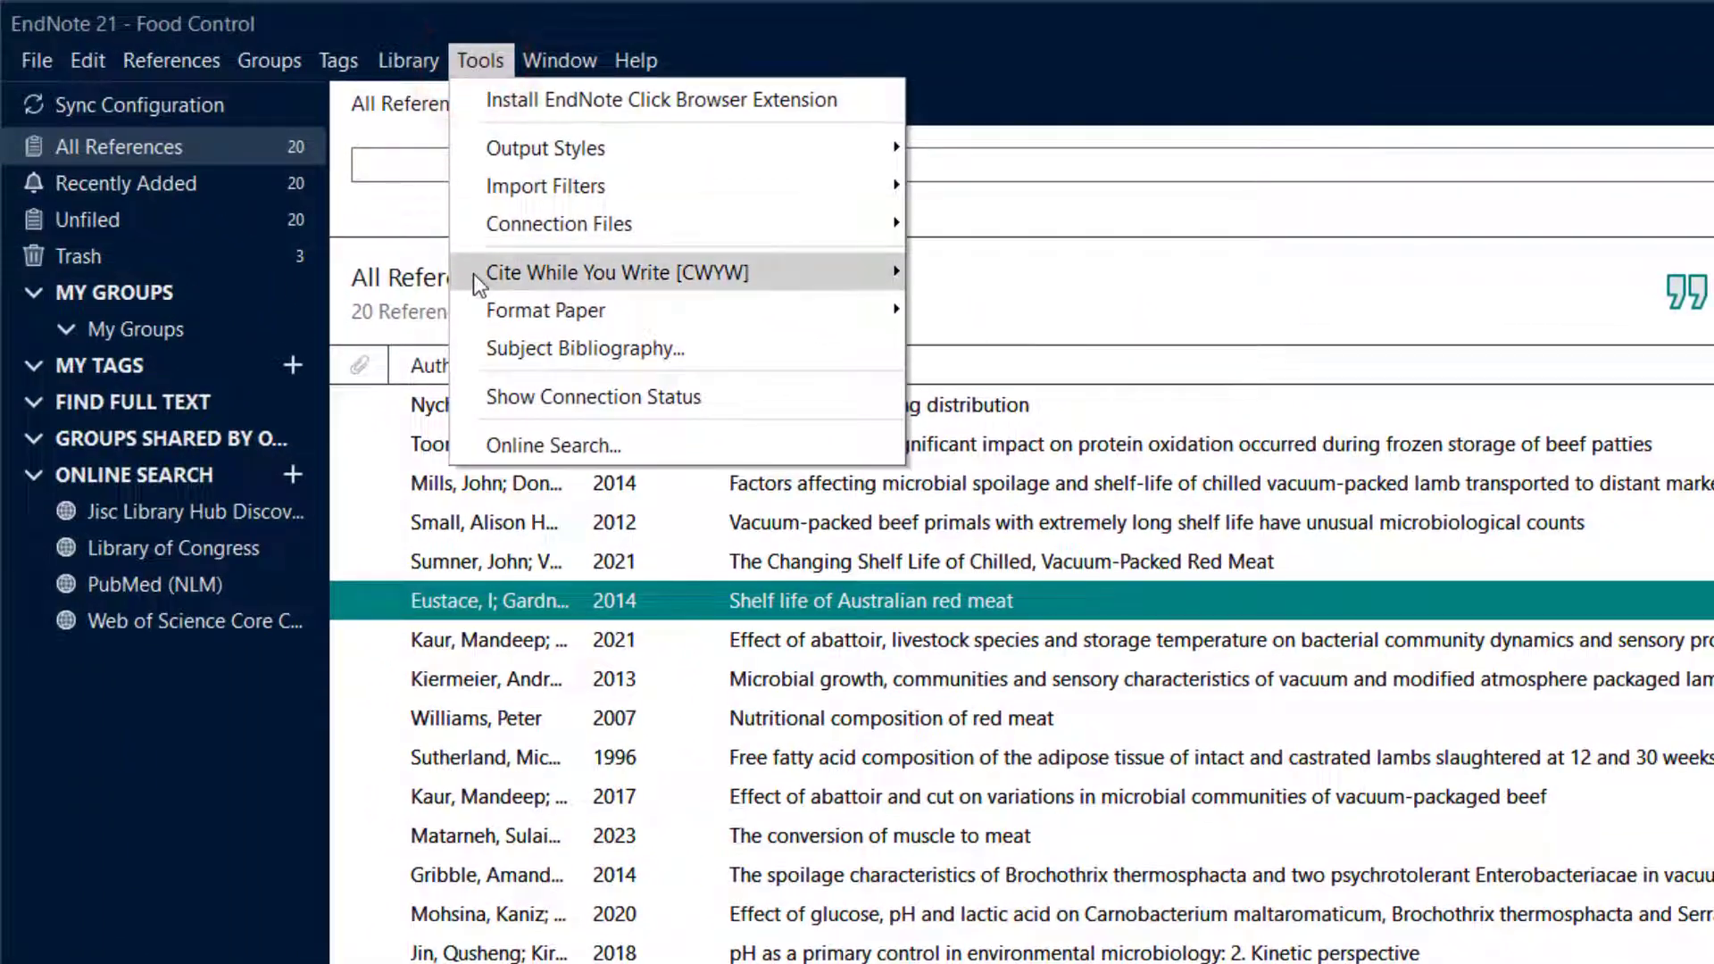
{"action": "mouse_move", "coordinate": [408, 60]}
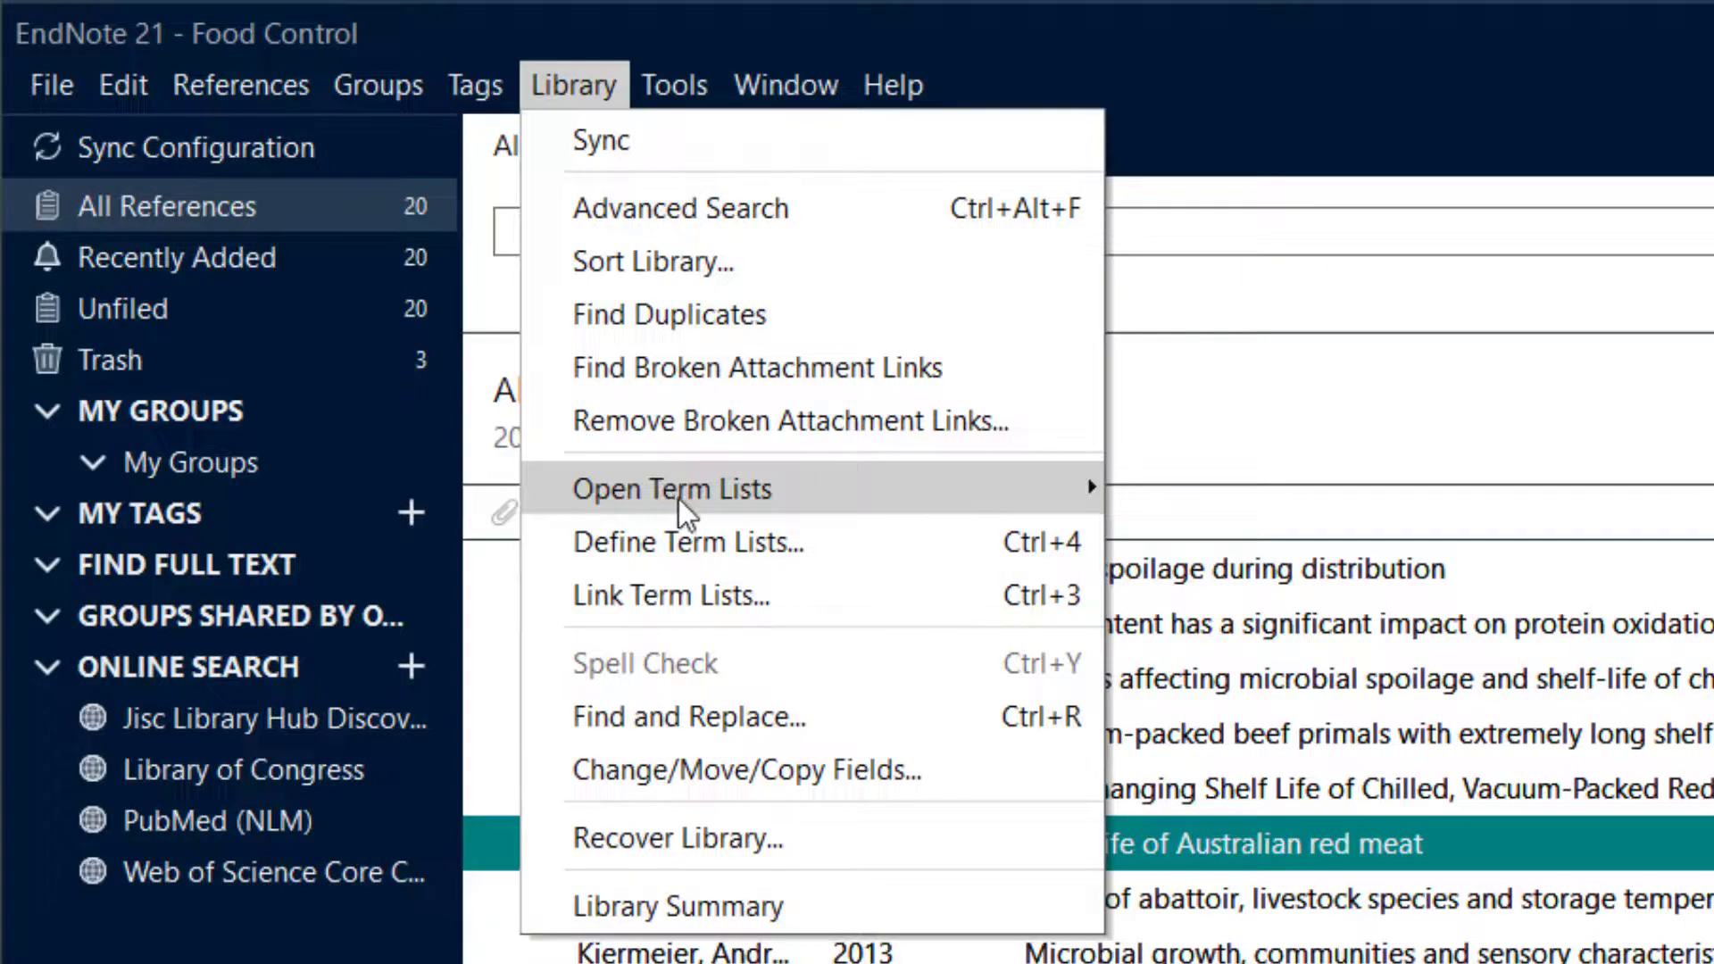
{"action": "mouse_move", "coordinate": [604, 342]}
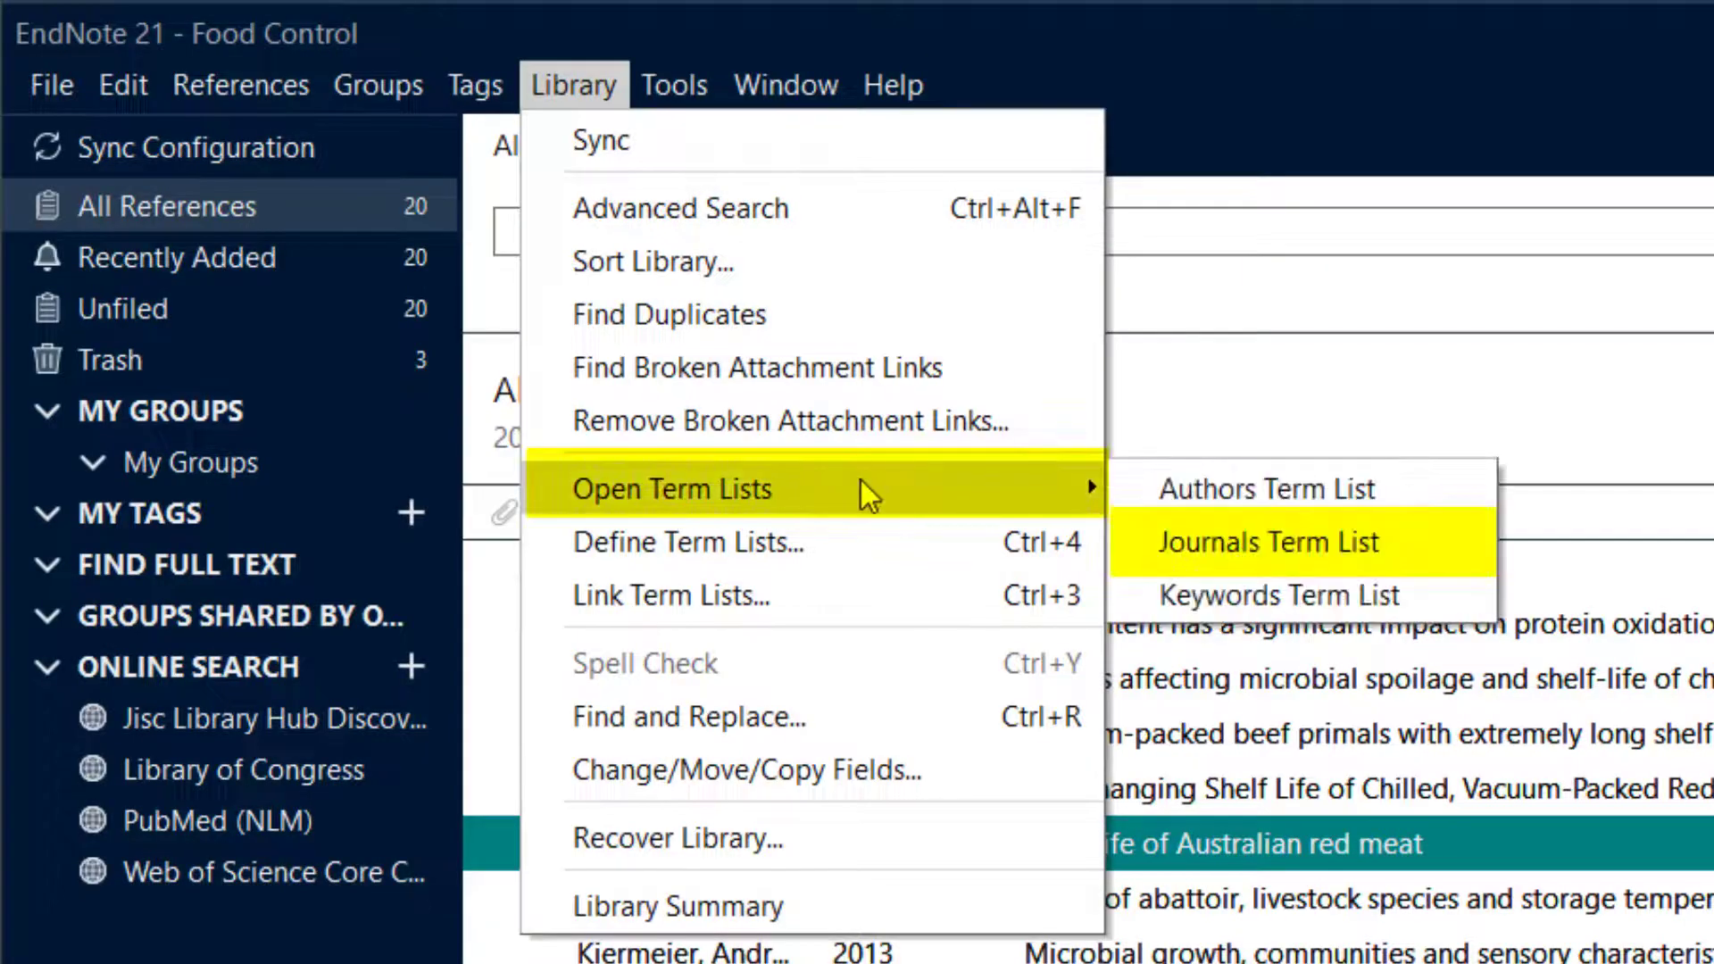
{"action": "left_click", "coordinate": [1325, 548]}
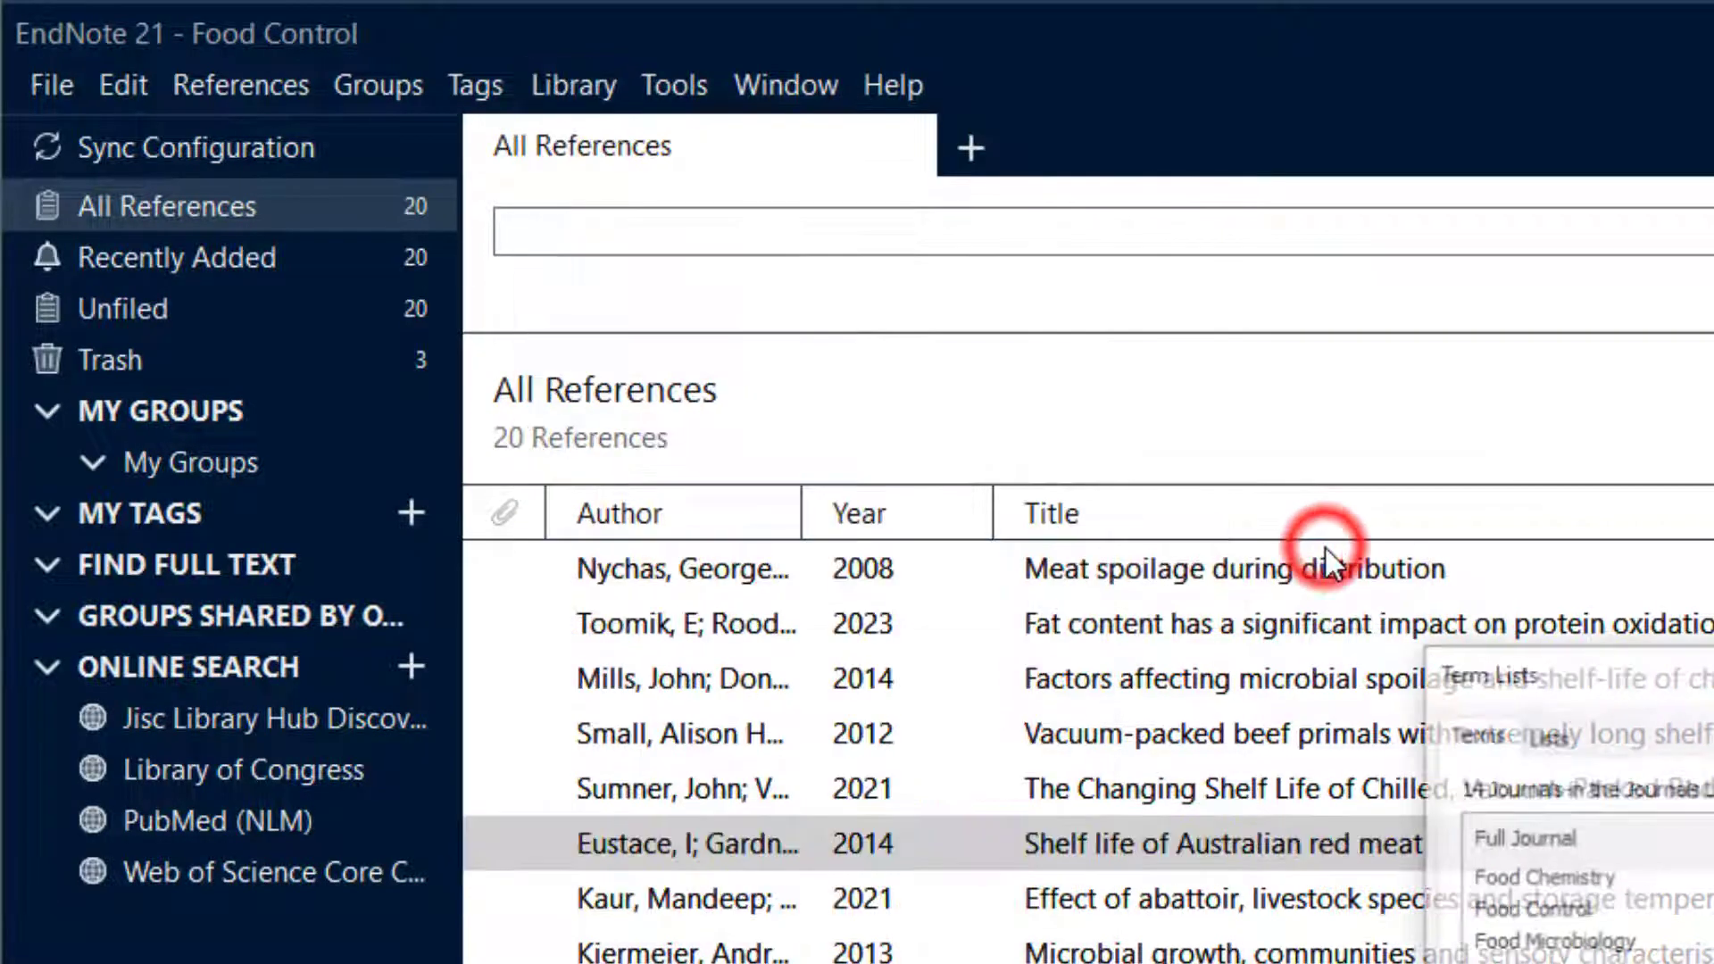
{"action": "left_click_drag", "start_coordinate": [1425, 648], "coordinate": [1109, 440]}
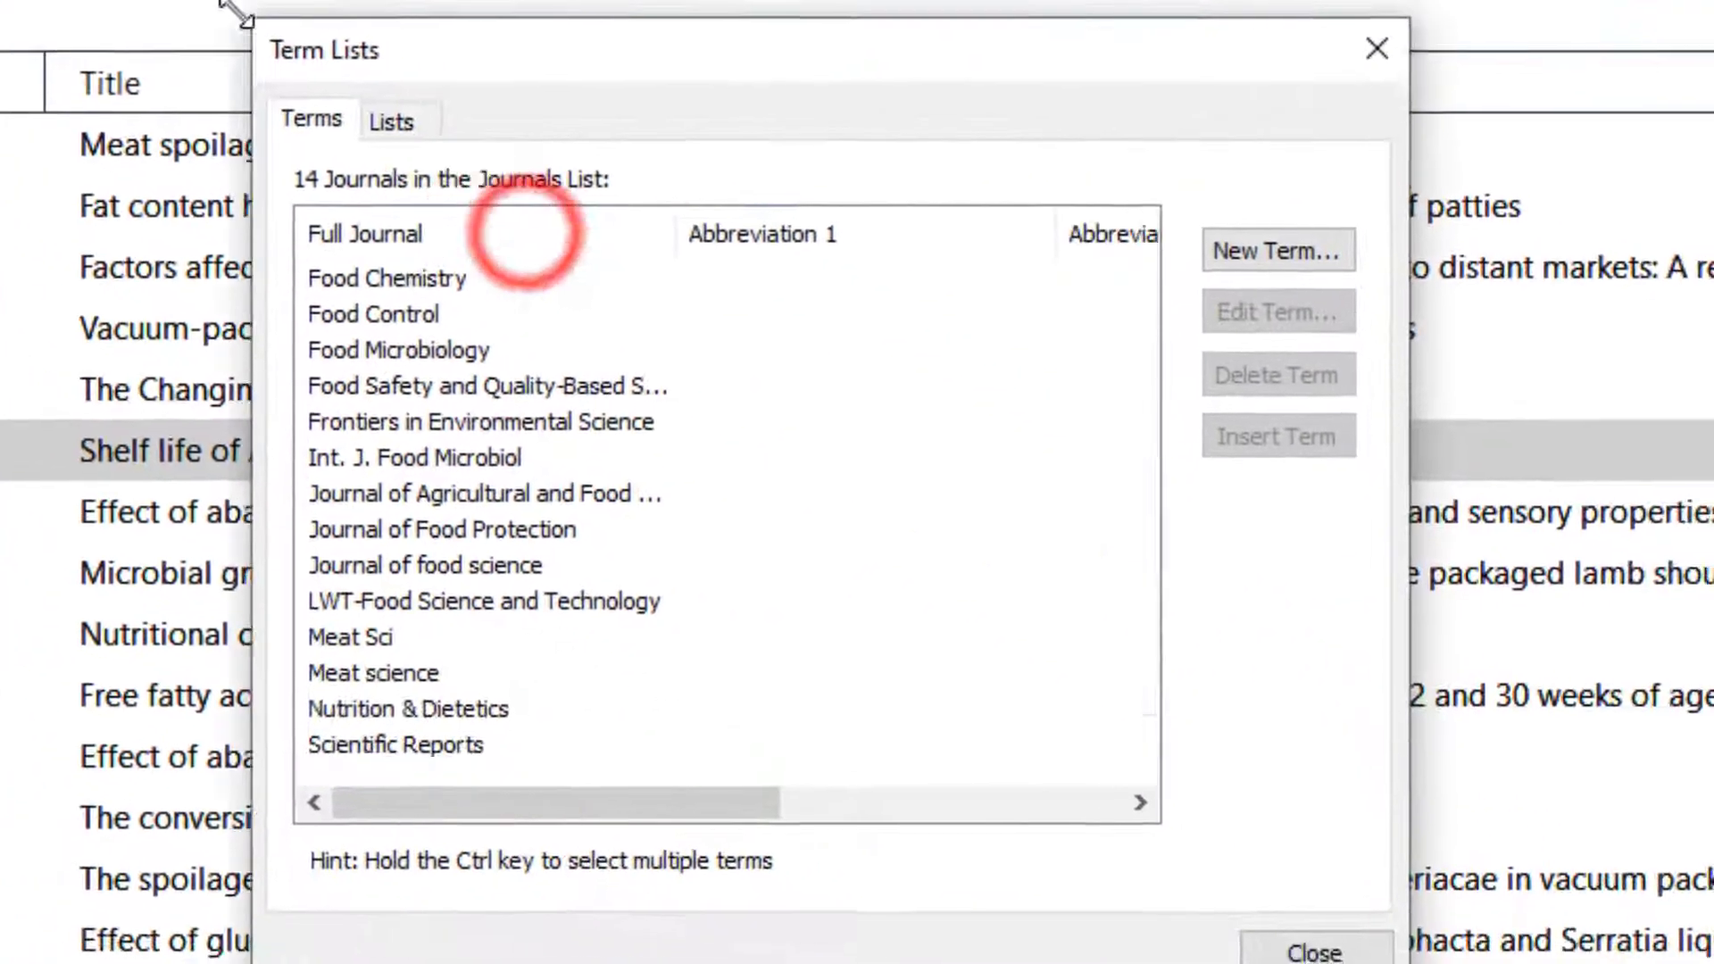
{"action": "left_click_drag", "start_coordinate": [170, 3], "coordinate": [163, 1]}
{"action": "left_click", "coordinate": [321, 423]}
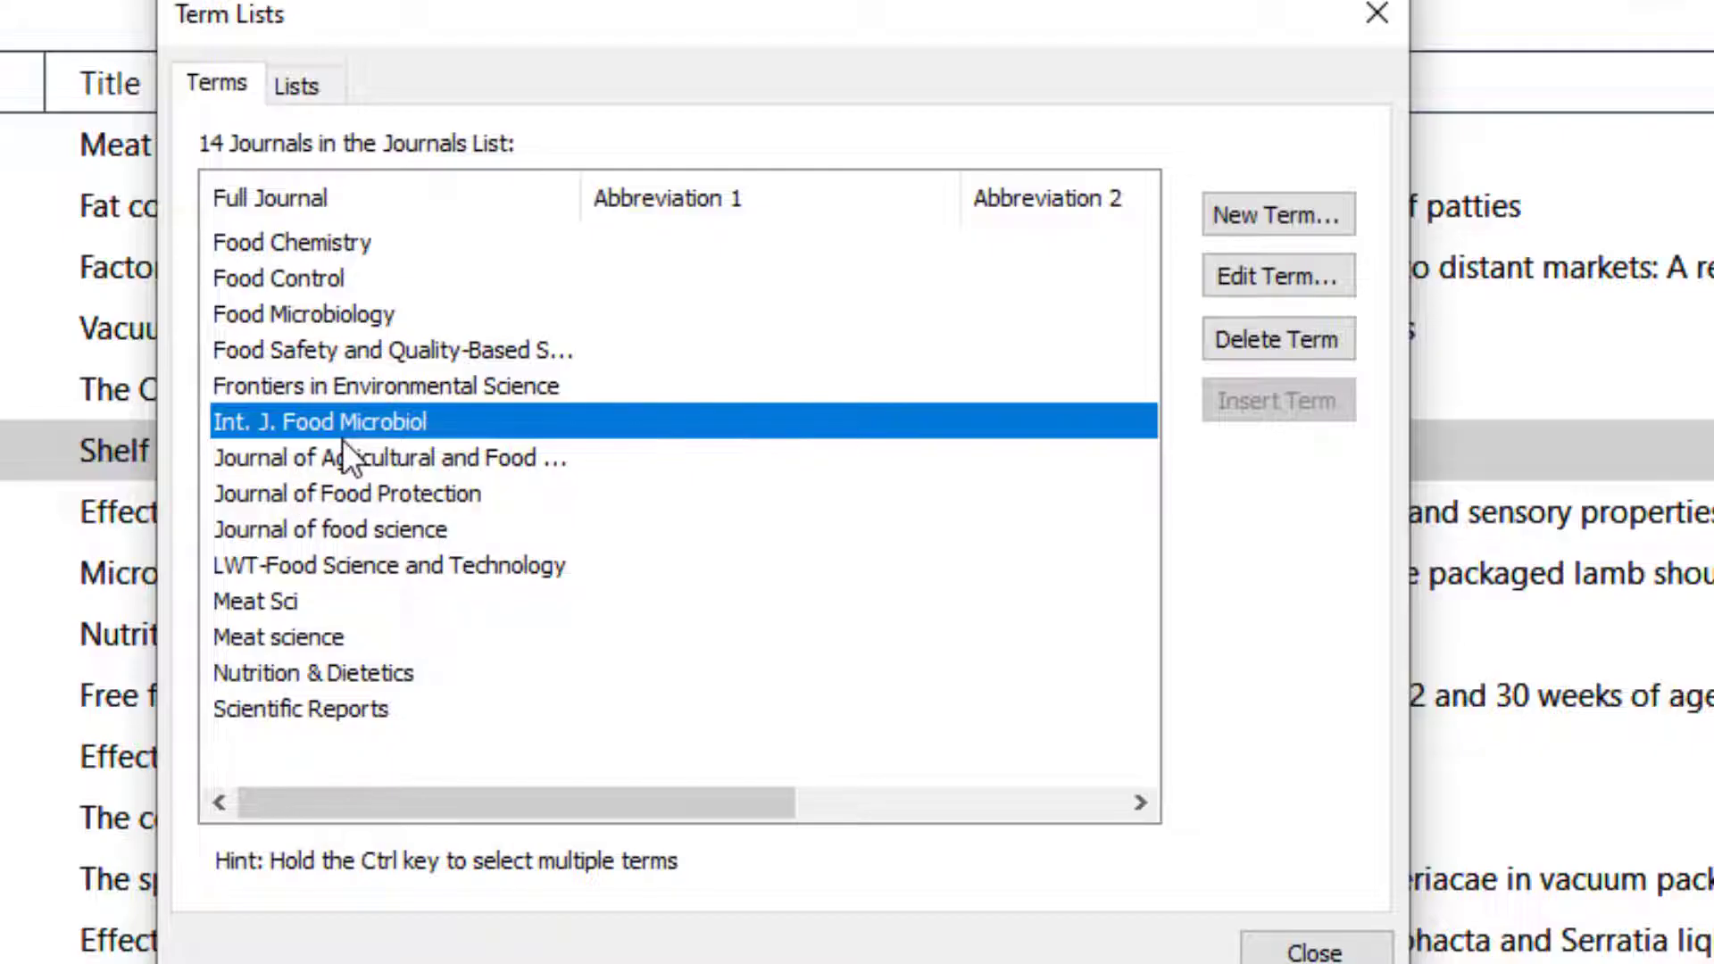
{"action": "key", "text": "ctrl+a"}
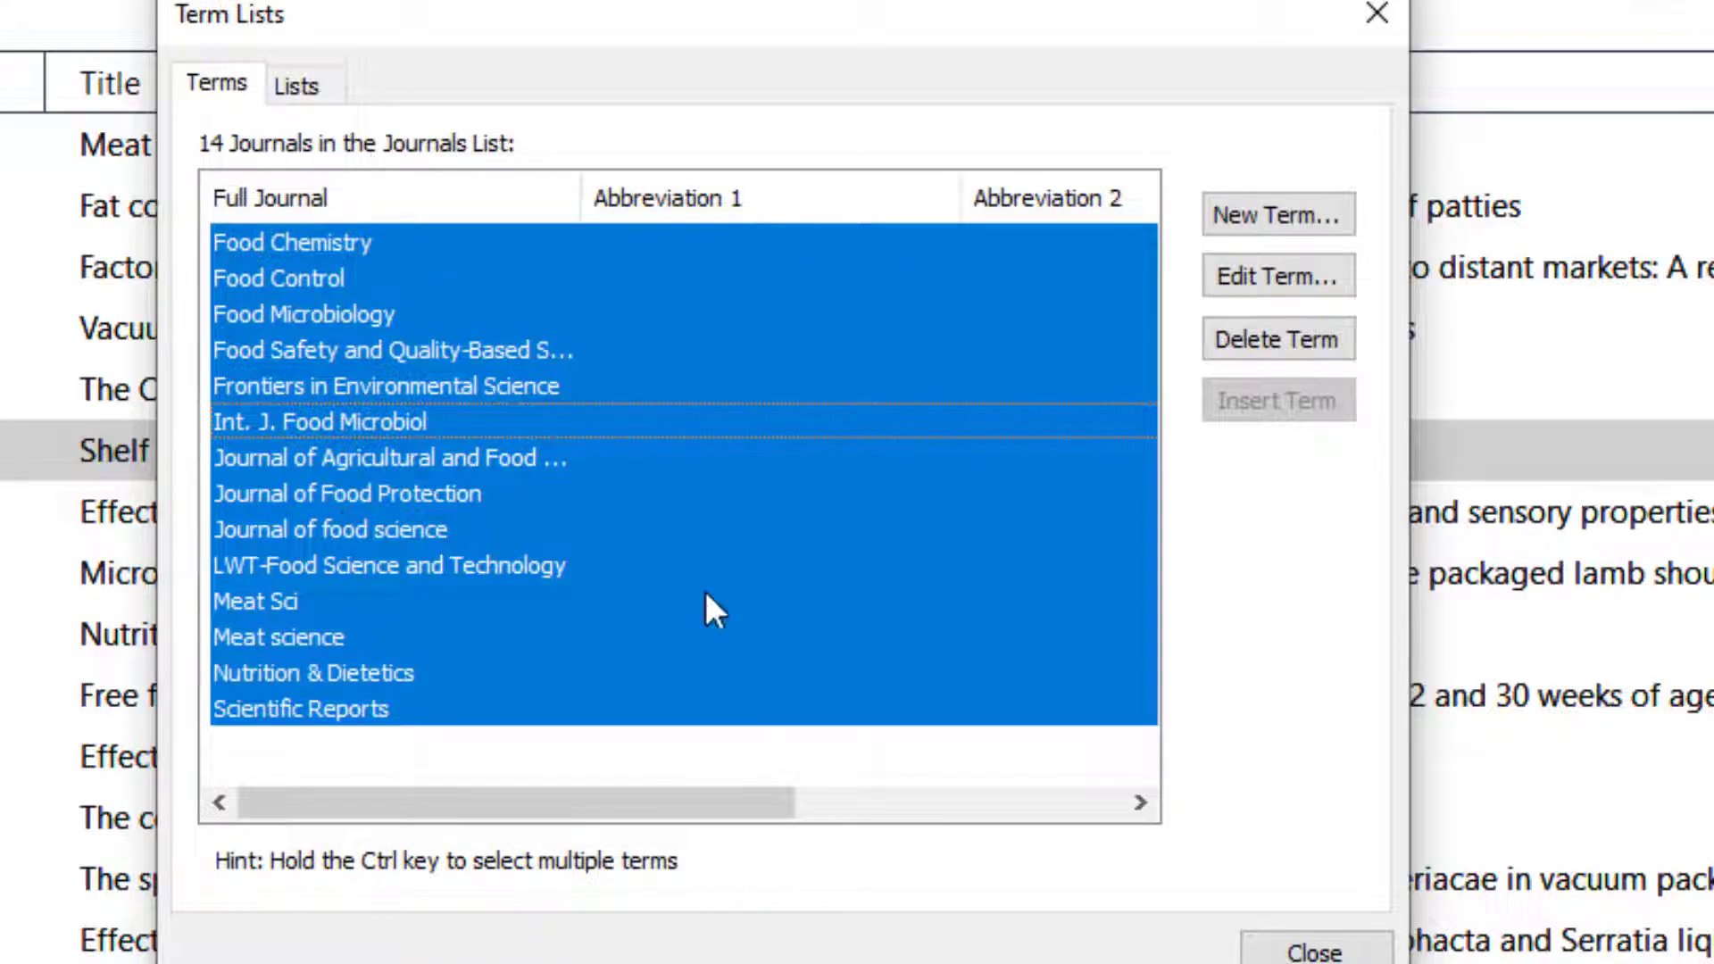
{"action": "left_click", "coordinate": [1268, 345]}
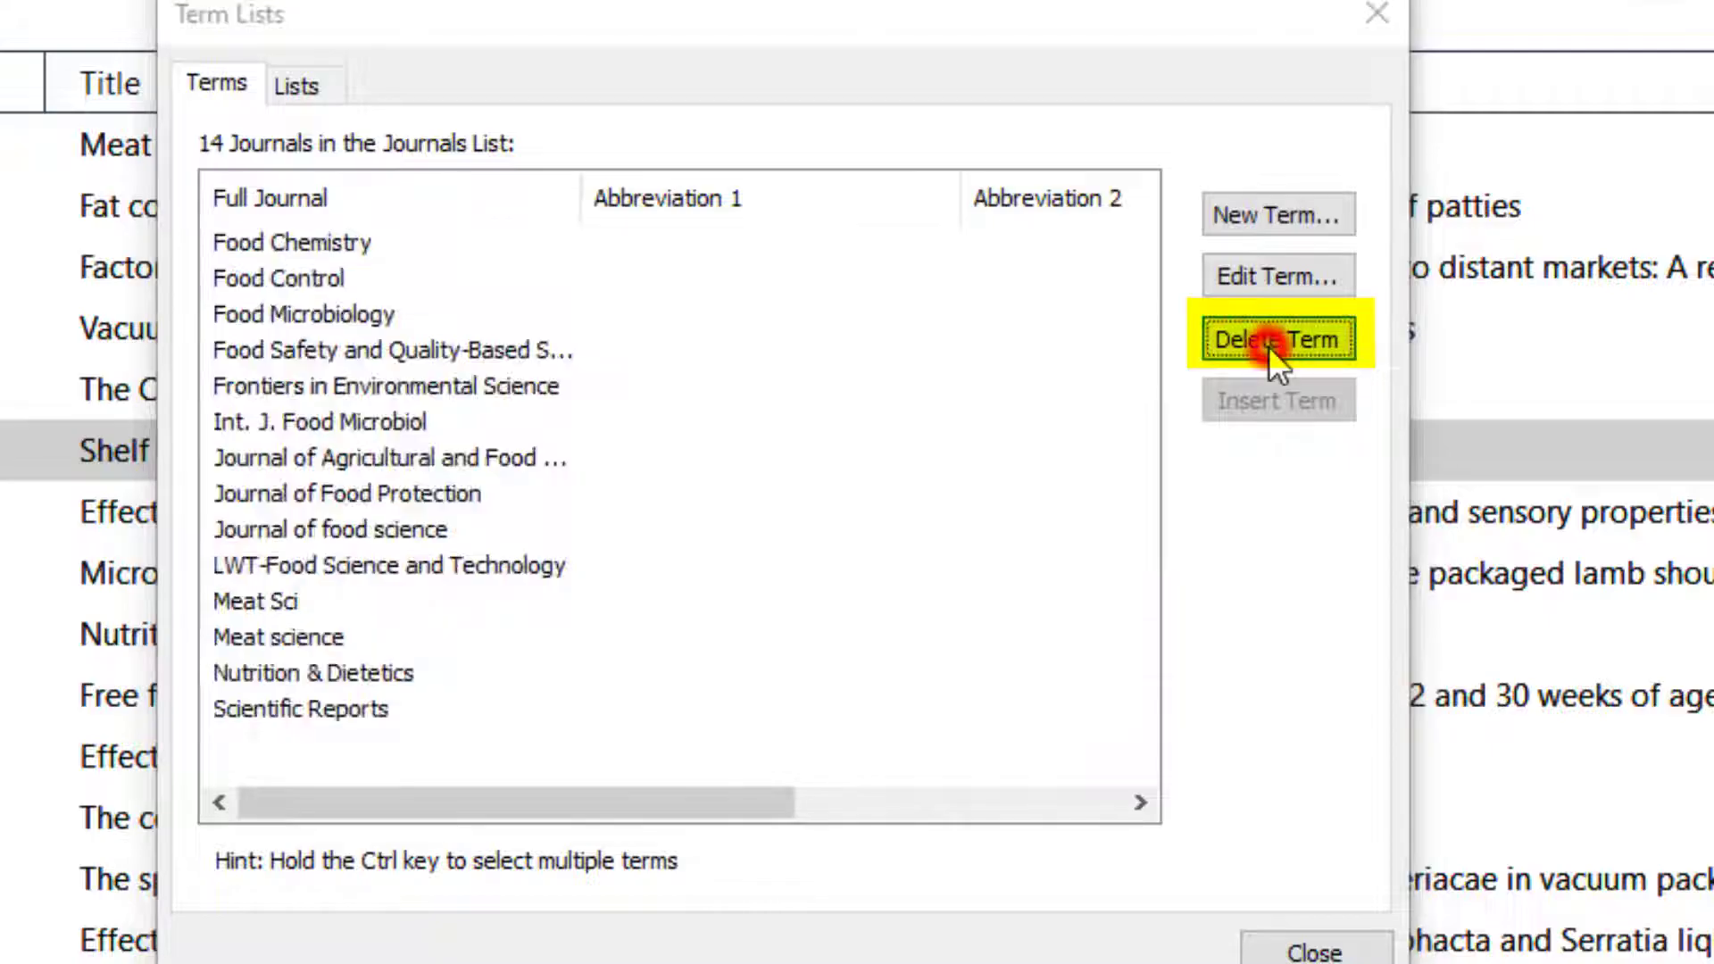
- Import the Medical text file from EndNote 21's Terms Lists folder into the Journals list, and close the Term Lists window
{"action": "left_click", "coordinate": [304, 85]}
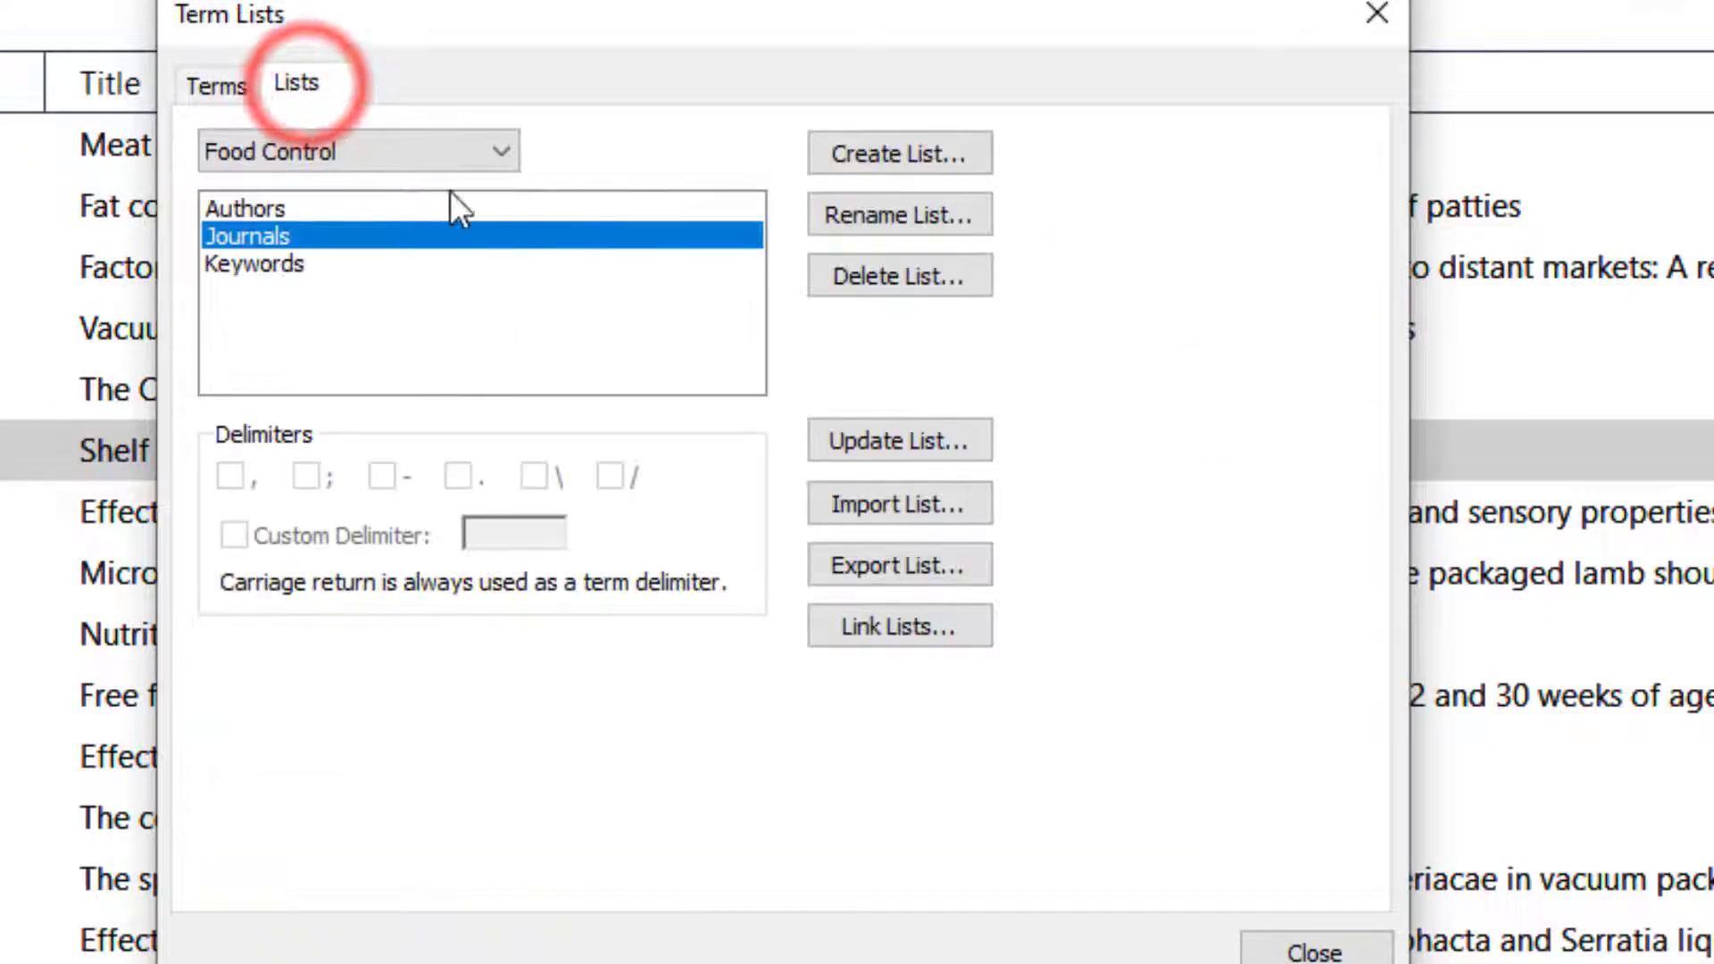
{"action": "left_click", "coordinate": [887, 496]}
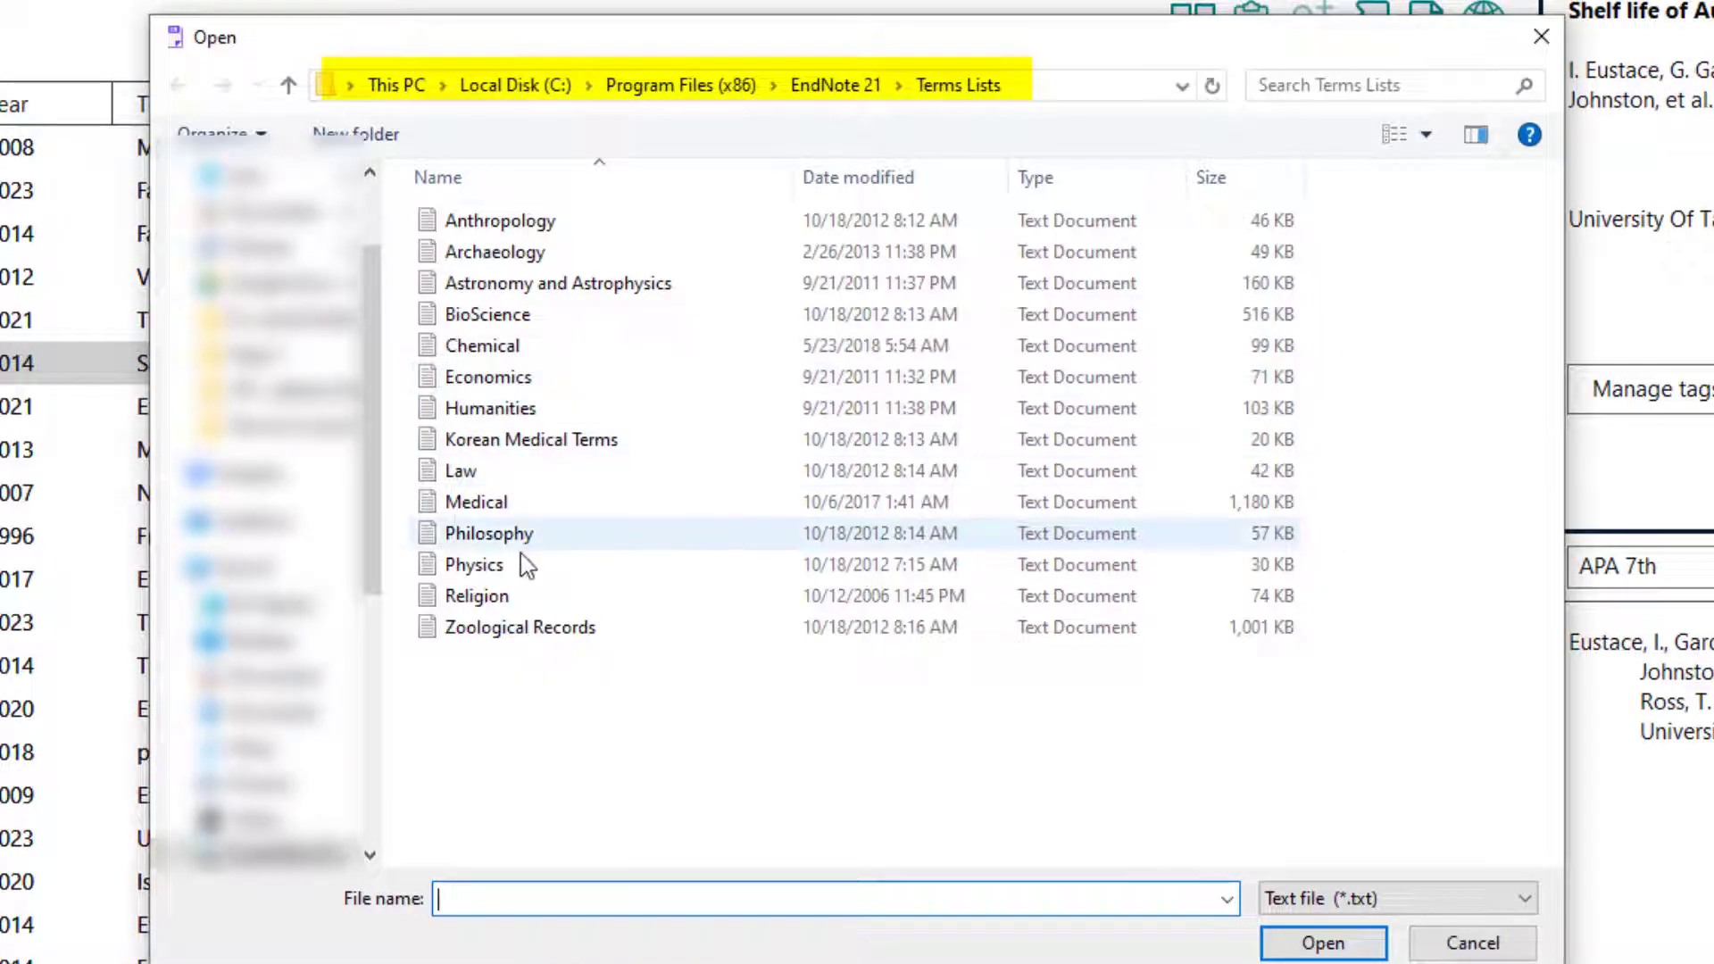
{"action": "left_click", "coordinate": [494, 501]}
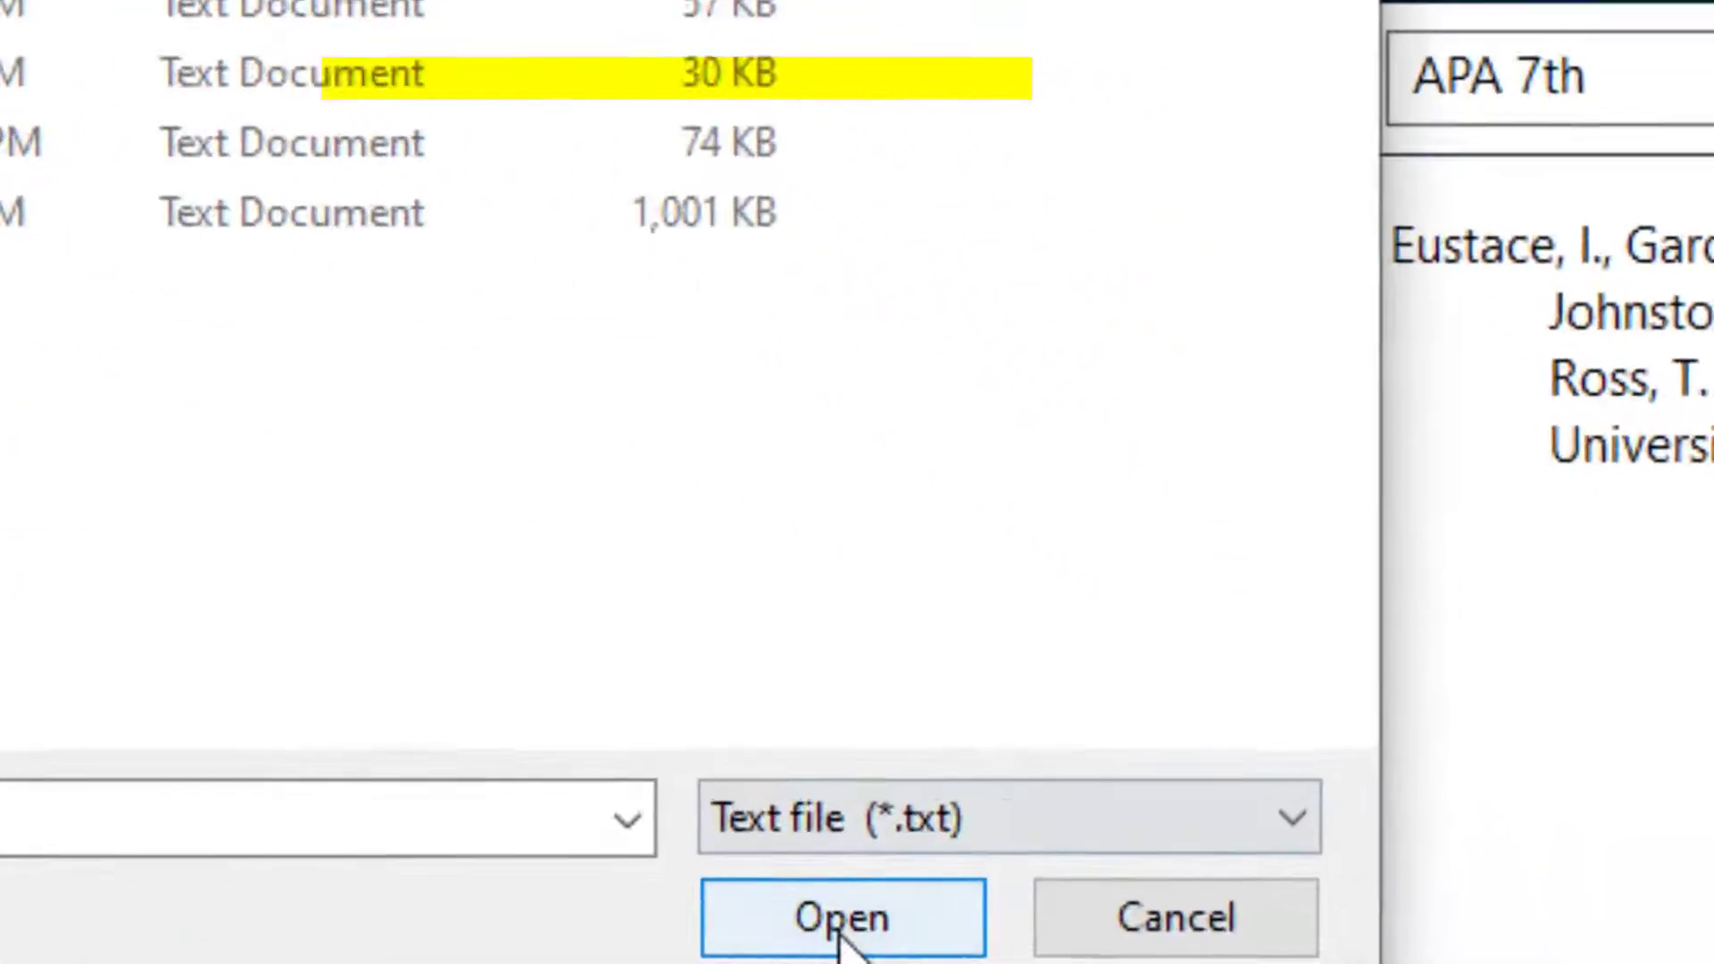
{"action": "left_click", "coordinate": [1269, 941]}
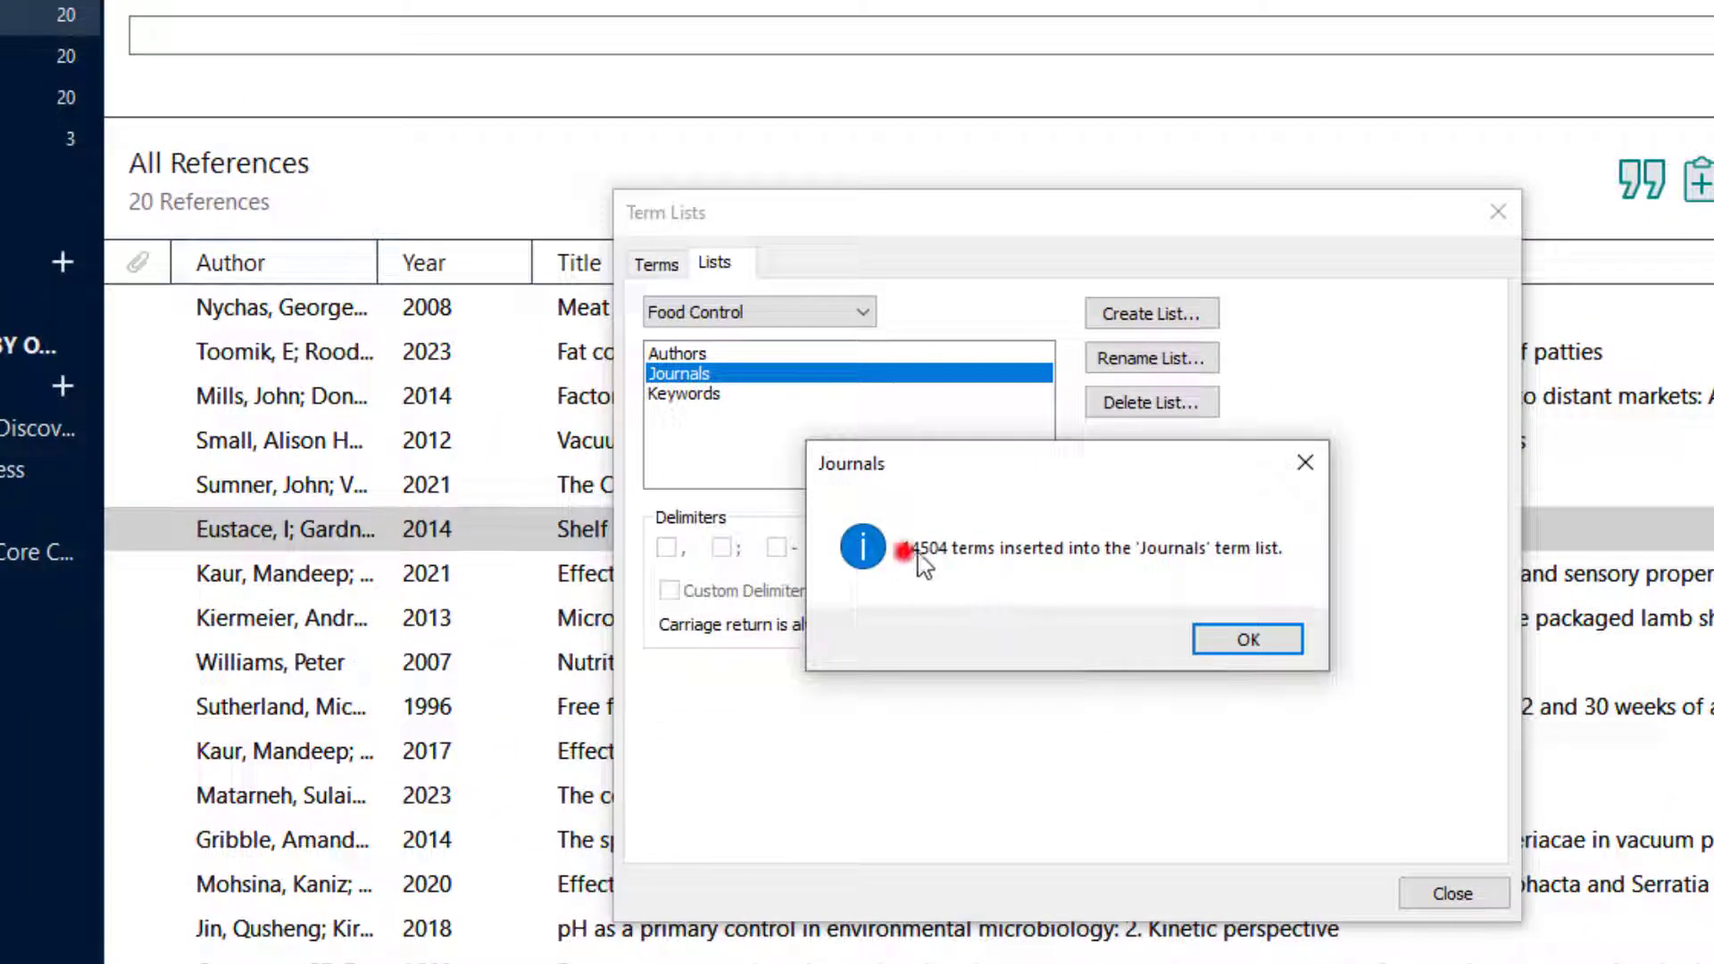
{"action": "left_click", "coordinate": [1232, 639]}
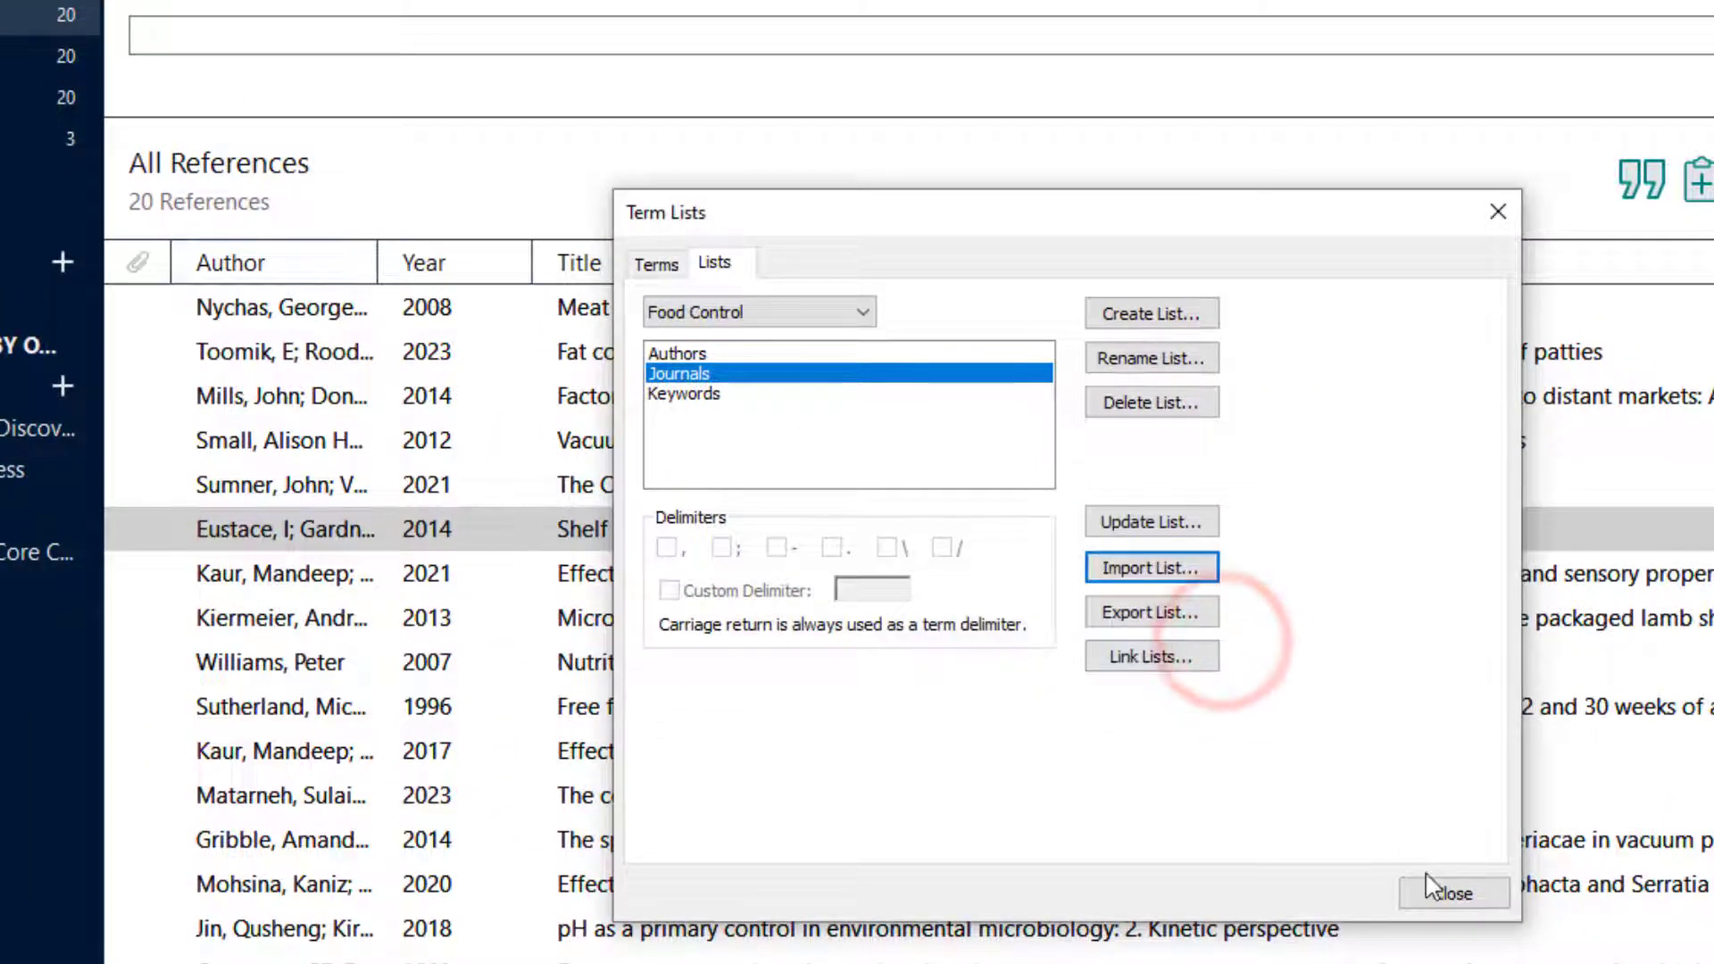
{"action": "left_click", "coordinate": [656, 262]}
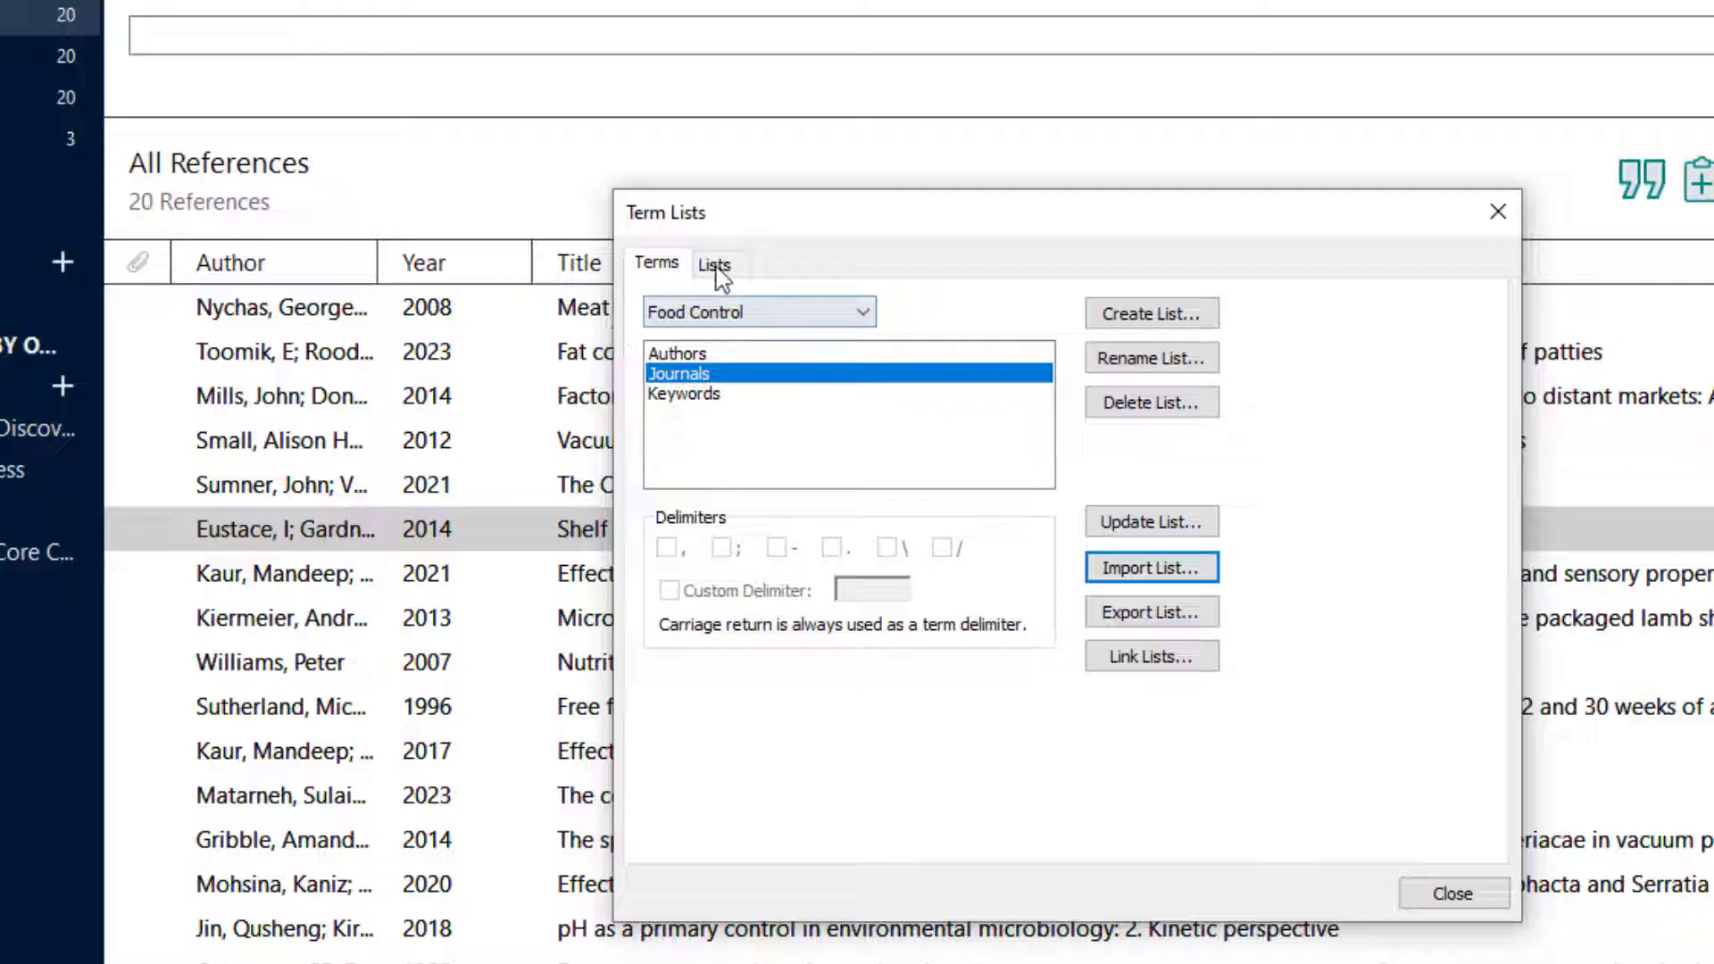
{"action": "left_click", "coordinate": [1452, 893]}
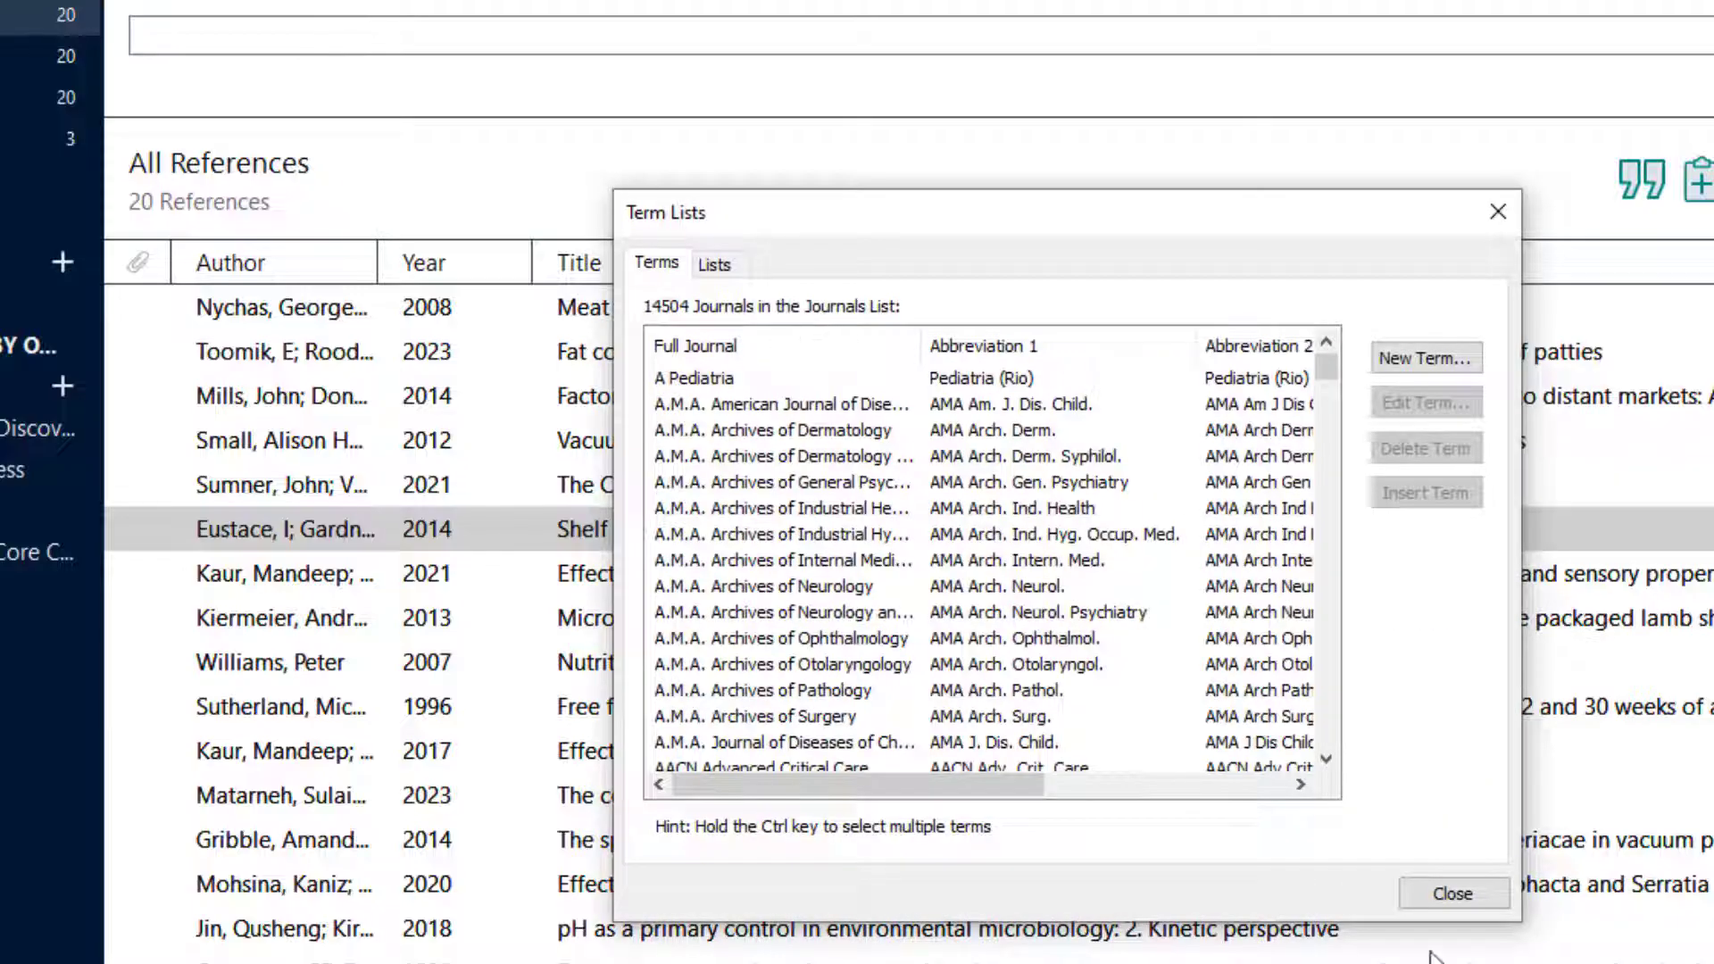
{"action": "left_click", "coordinate": [1446, 896]}
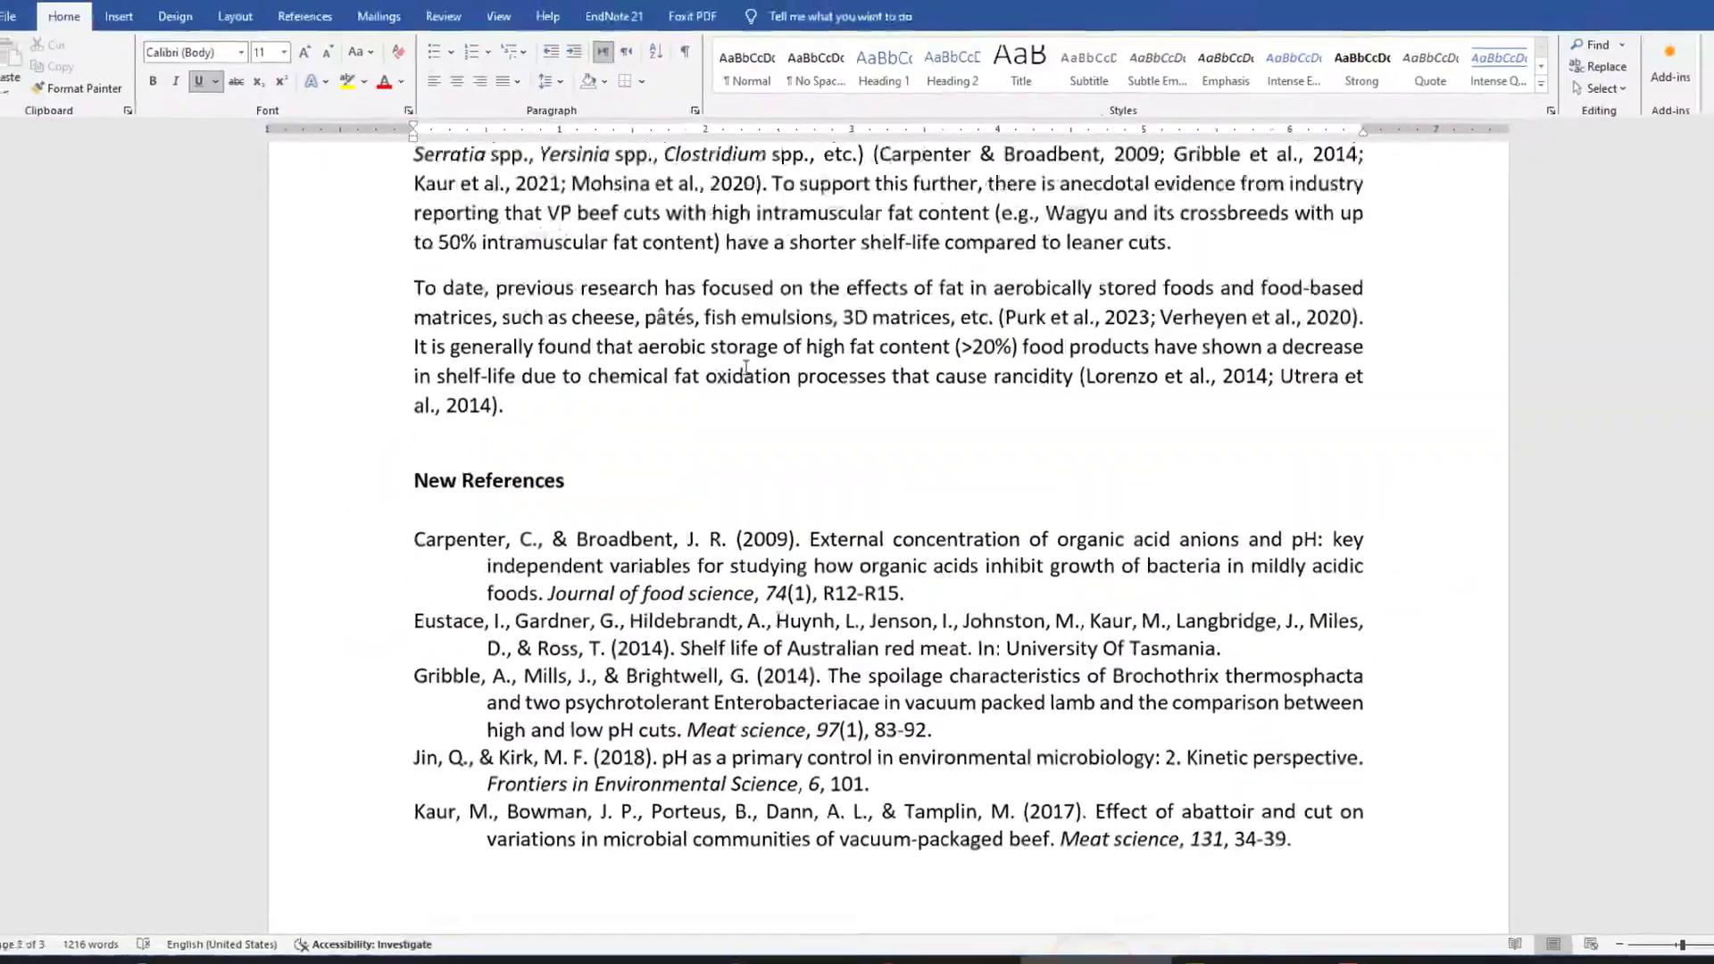
- Switch to the Word manuscript and update its citations and bibliography in the APA 7th style
{"action": "scroll", "coordinate": [745, 368], "scroll_direction": "up", "scroll_amount": 1}
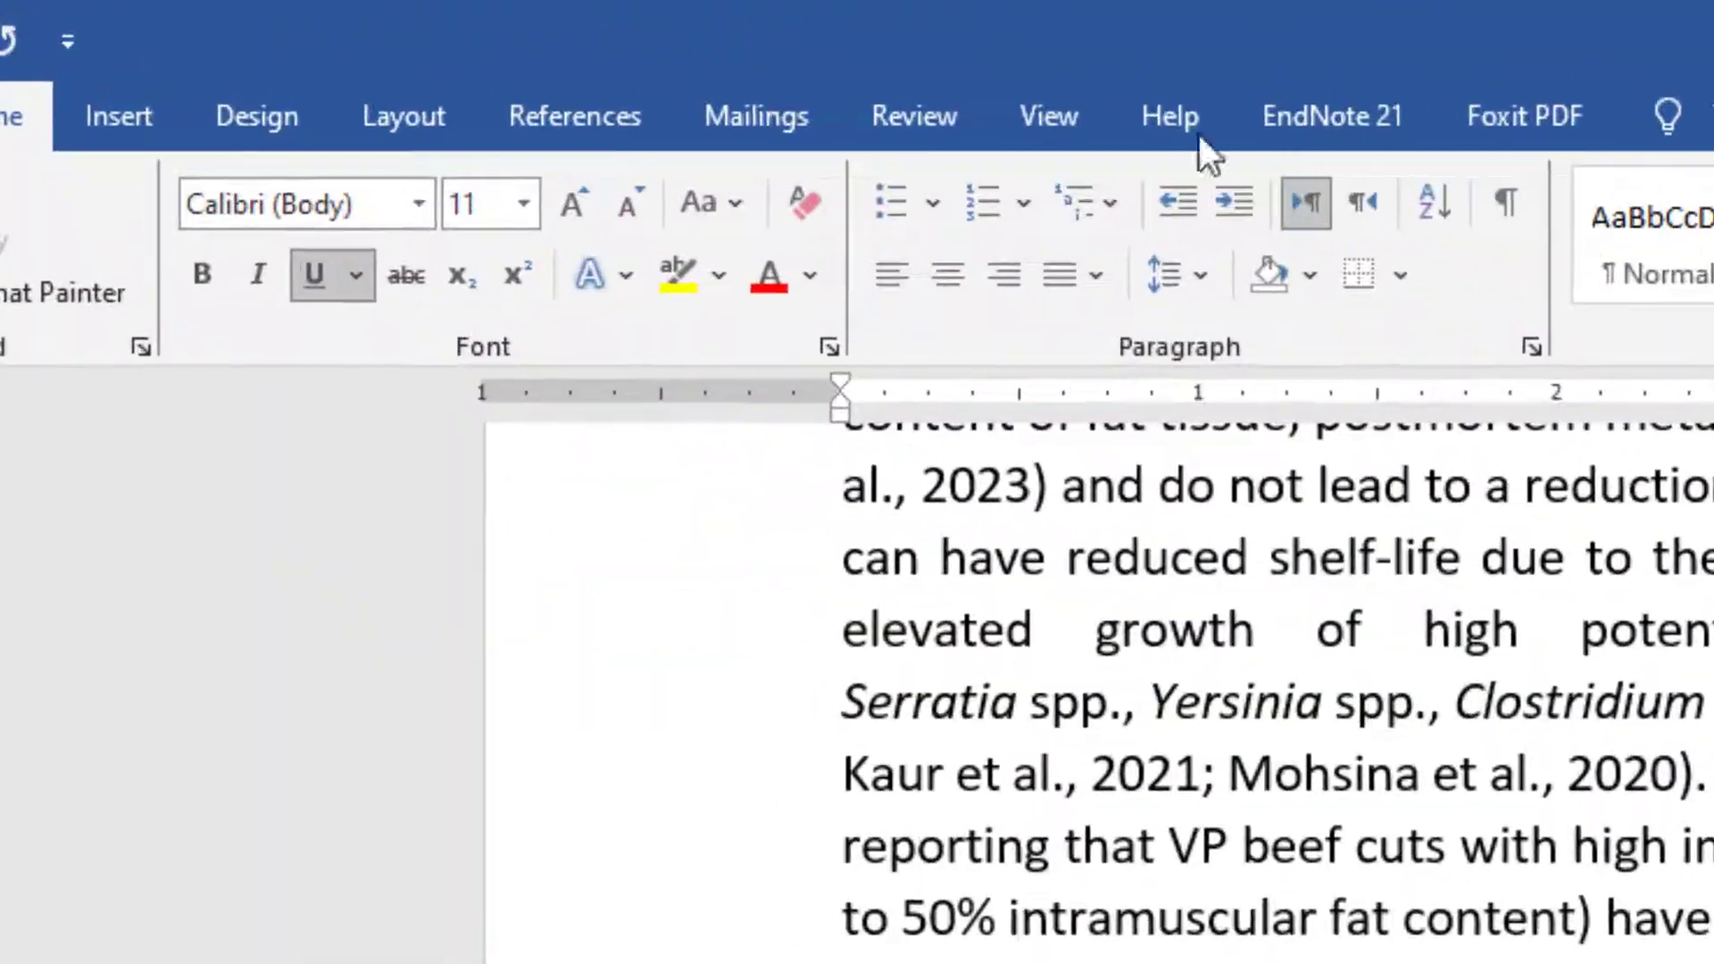
{"action": "left_click", "coordinate": [1312, 121]}
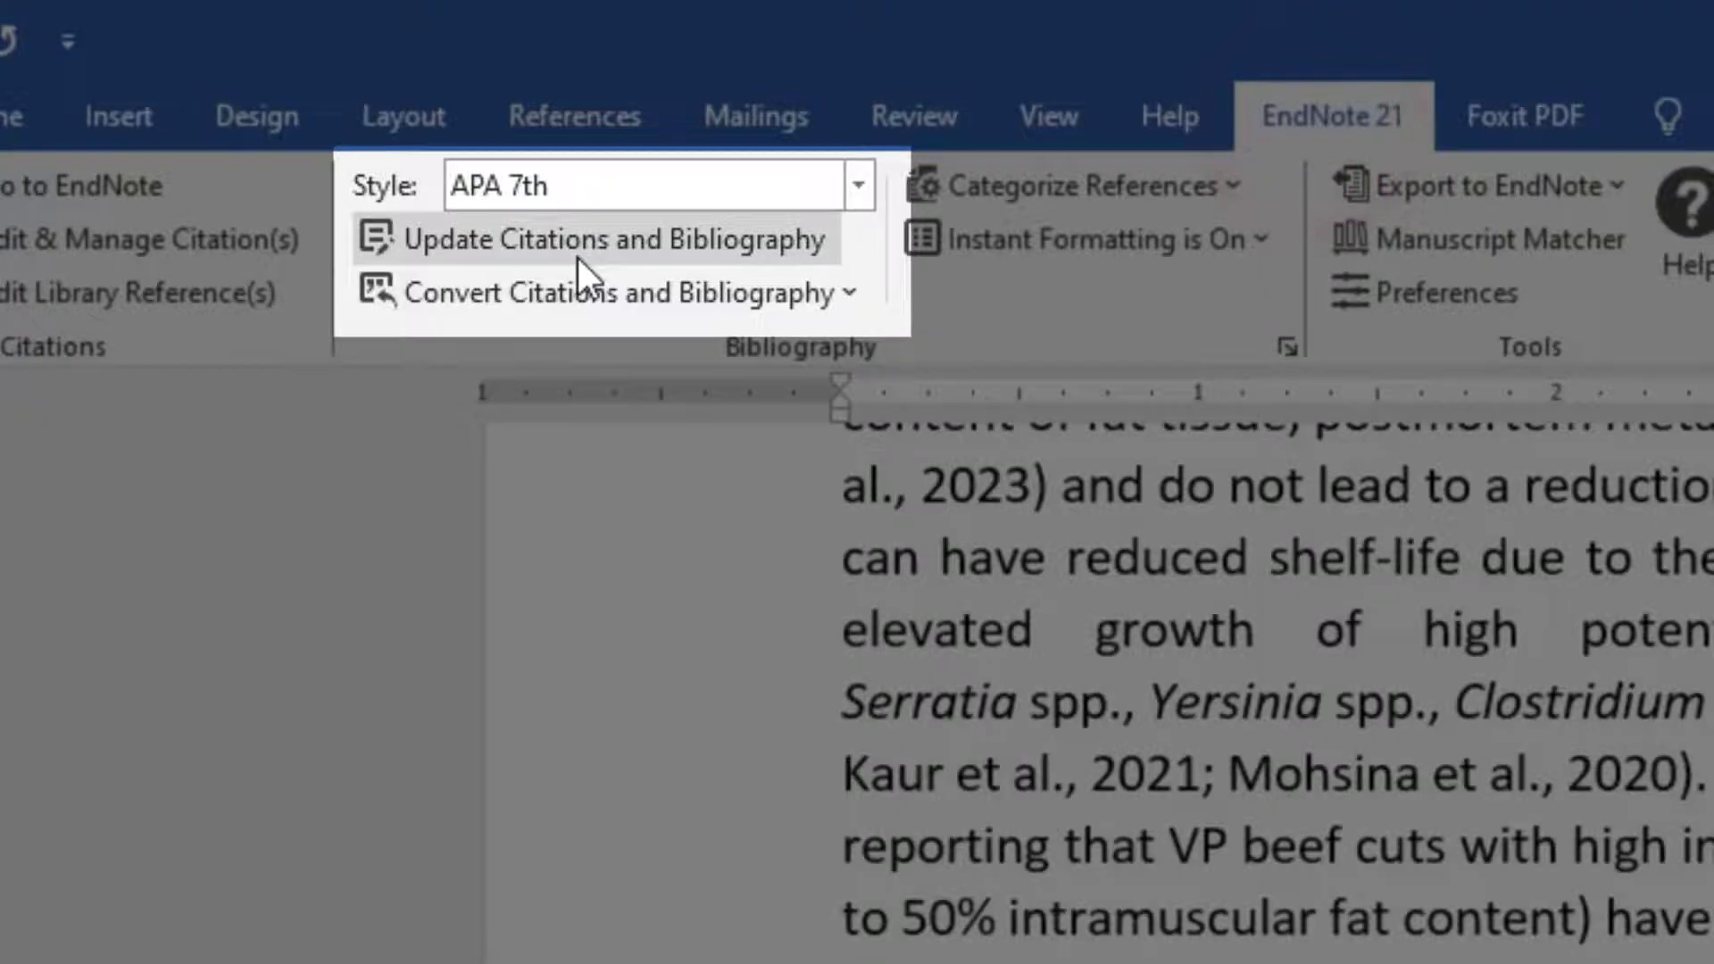
{"action": "left_click", "coordinate": [577, 255]}
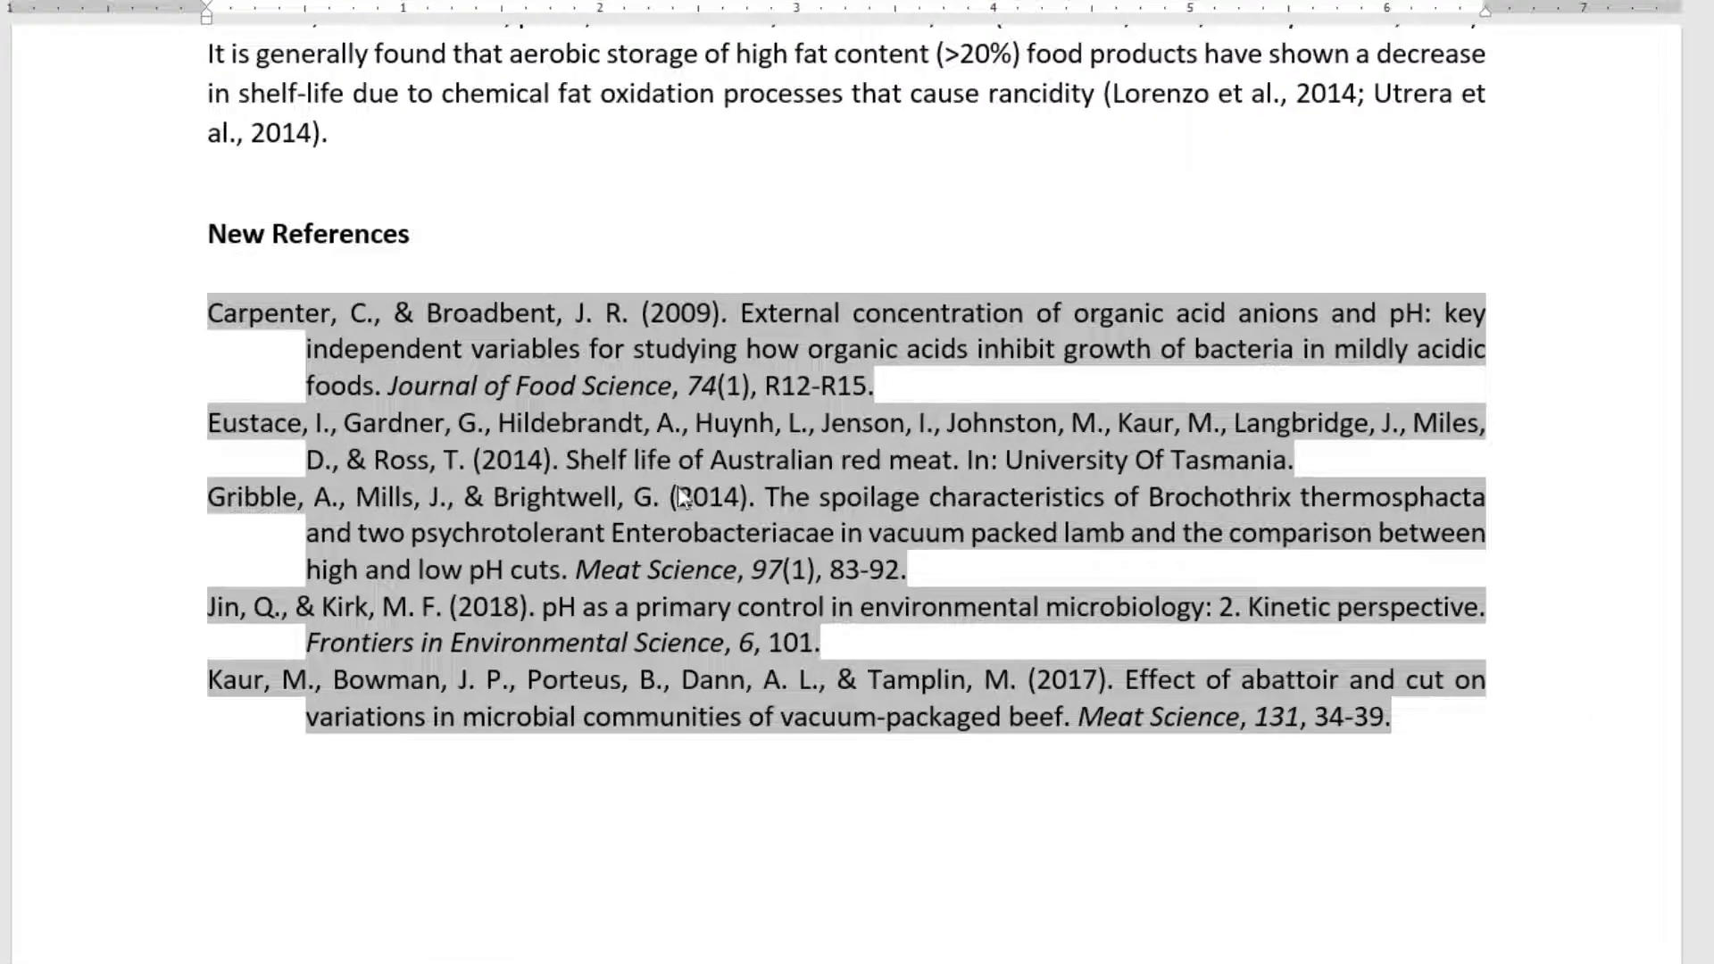
- Examine the journal names throughout the New References list for consistent capitalization and abbreviated forms
{"action": "left_click", "coordinate": [388, 387]}
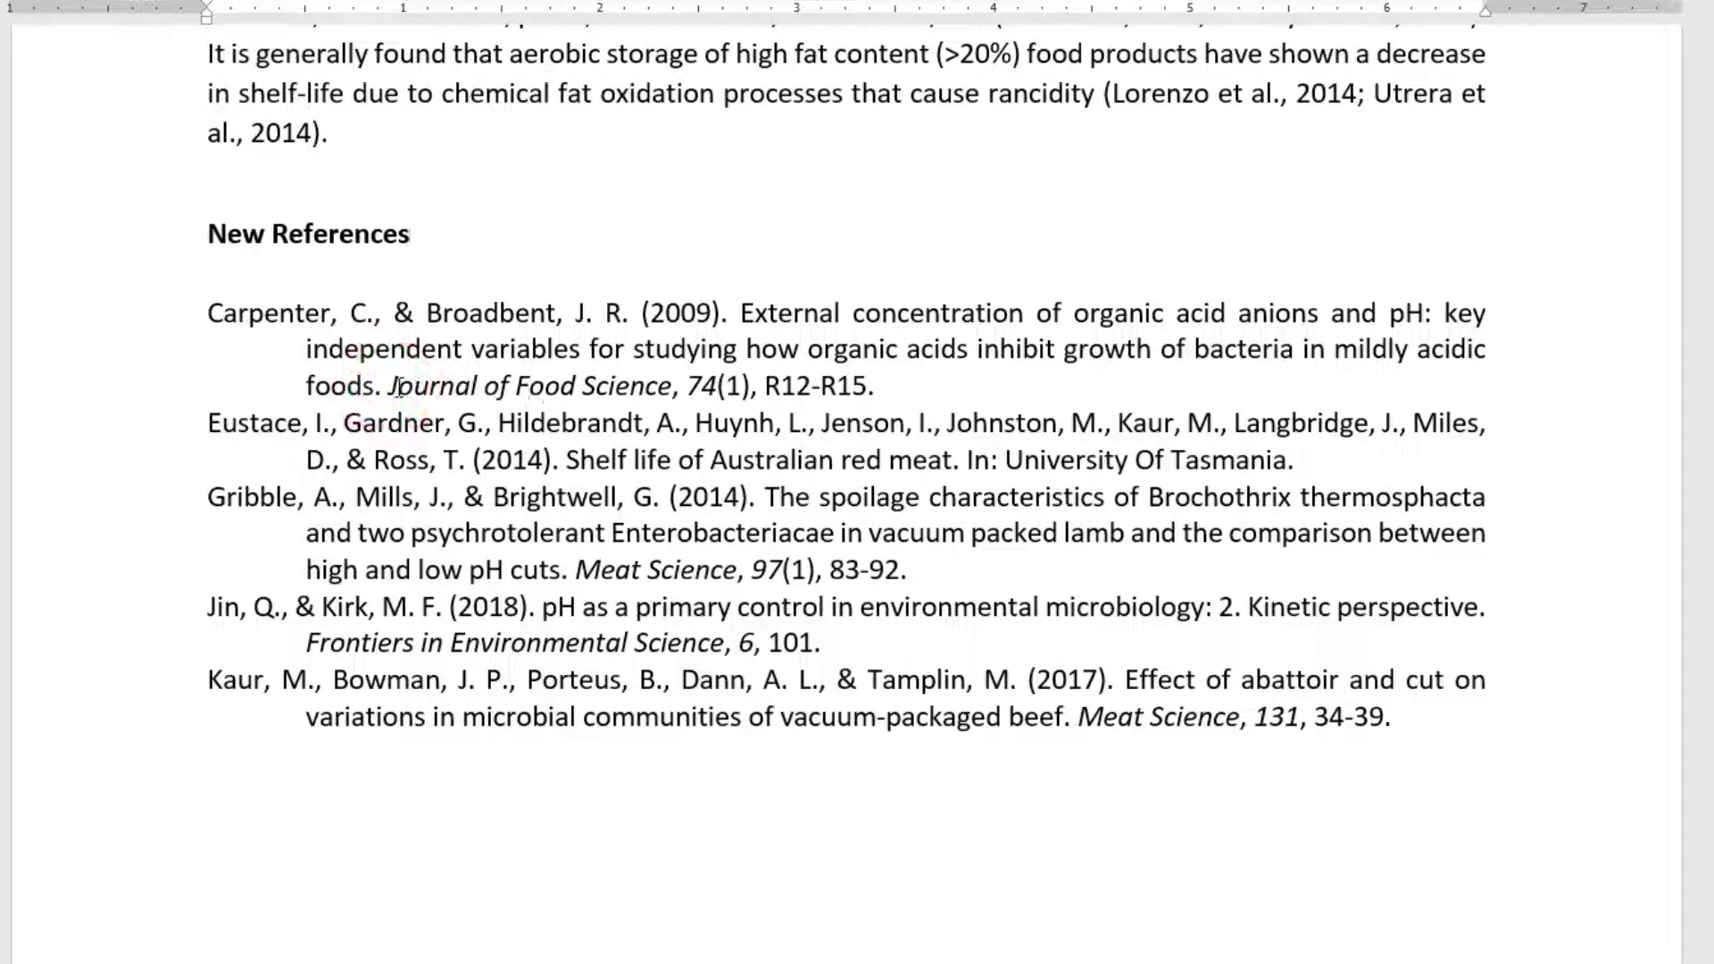
{"action": "left_click_drag", "start_coordinate": [389, 385], "coordinate": [673, 386]}
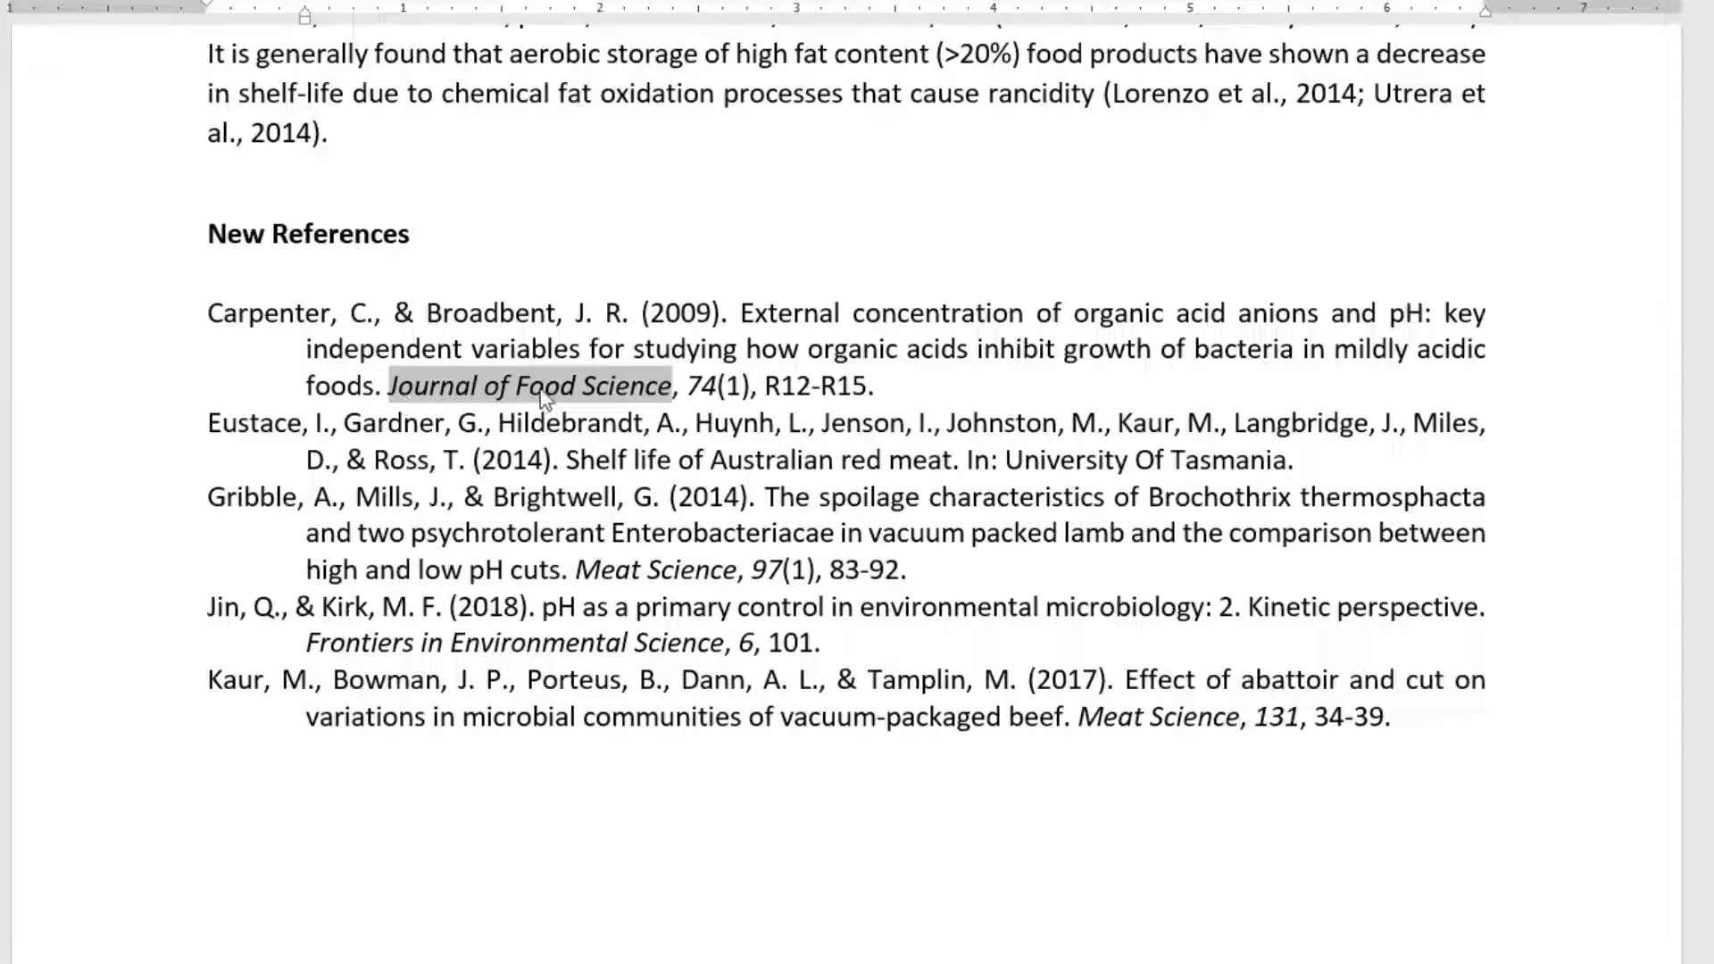
{"action": "scroll", "coordinate": [1015, 464], "scroll_direction": "down", "scroll_amount": 2}
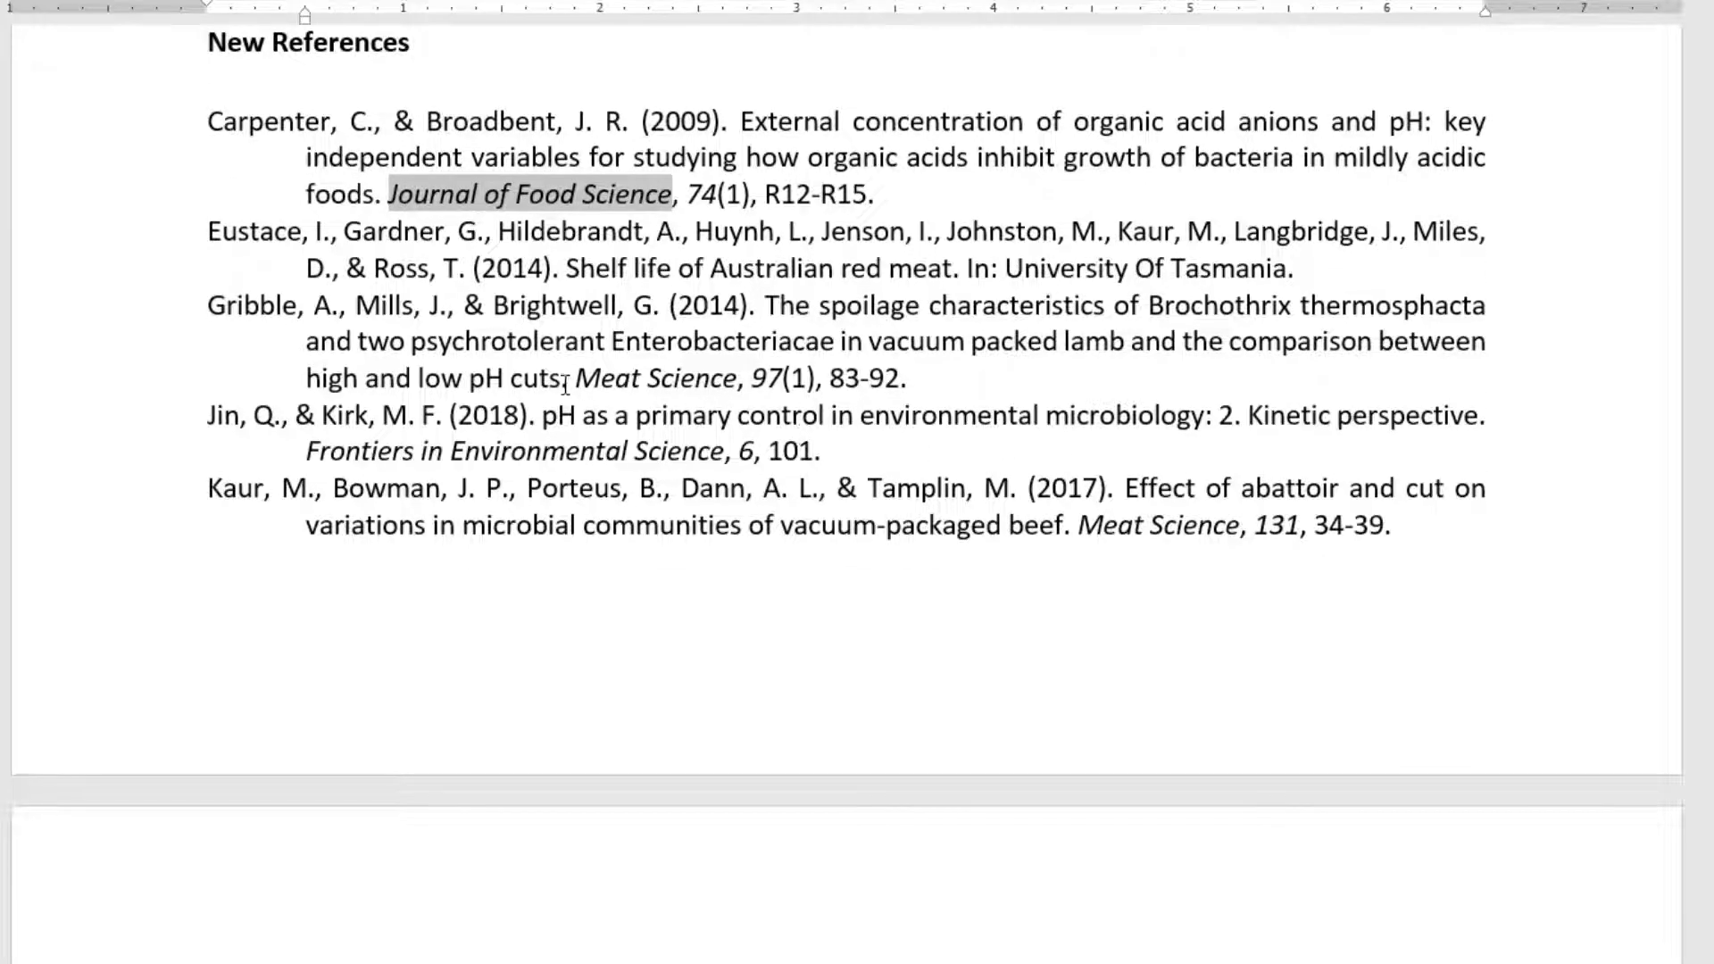
{"action": "scroll", "coordinate": [546, 385], "scroll_direction": "down", "scroll_amount": 1}
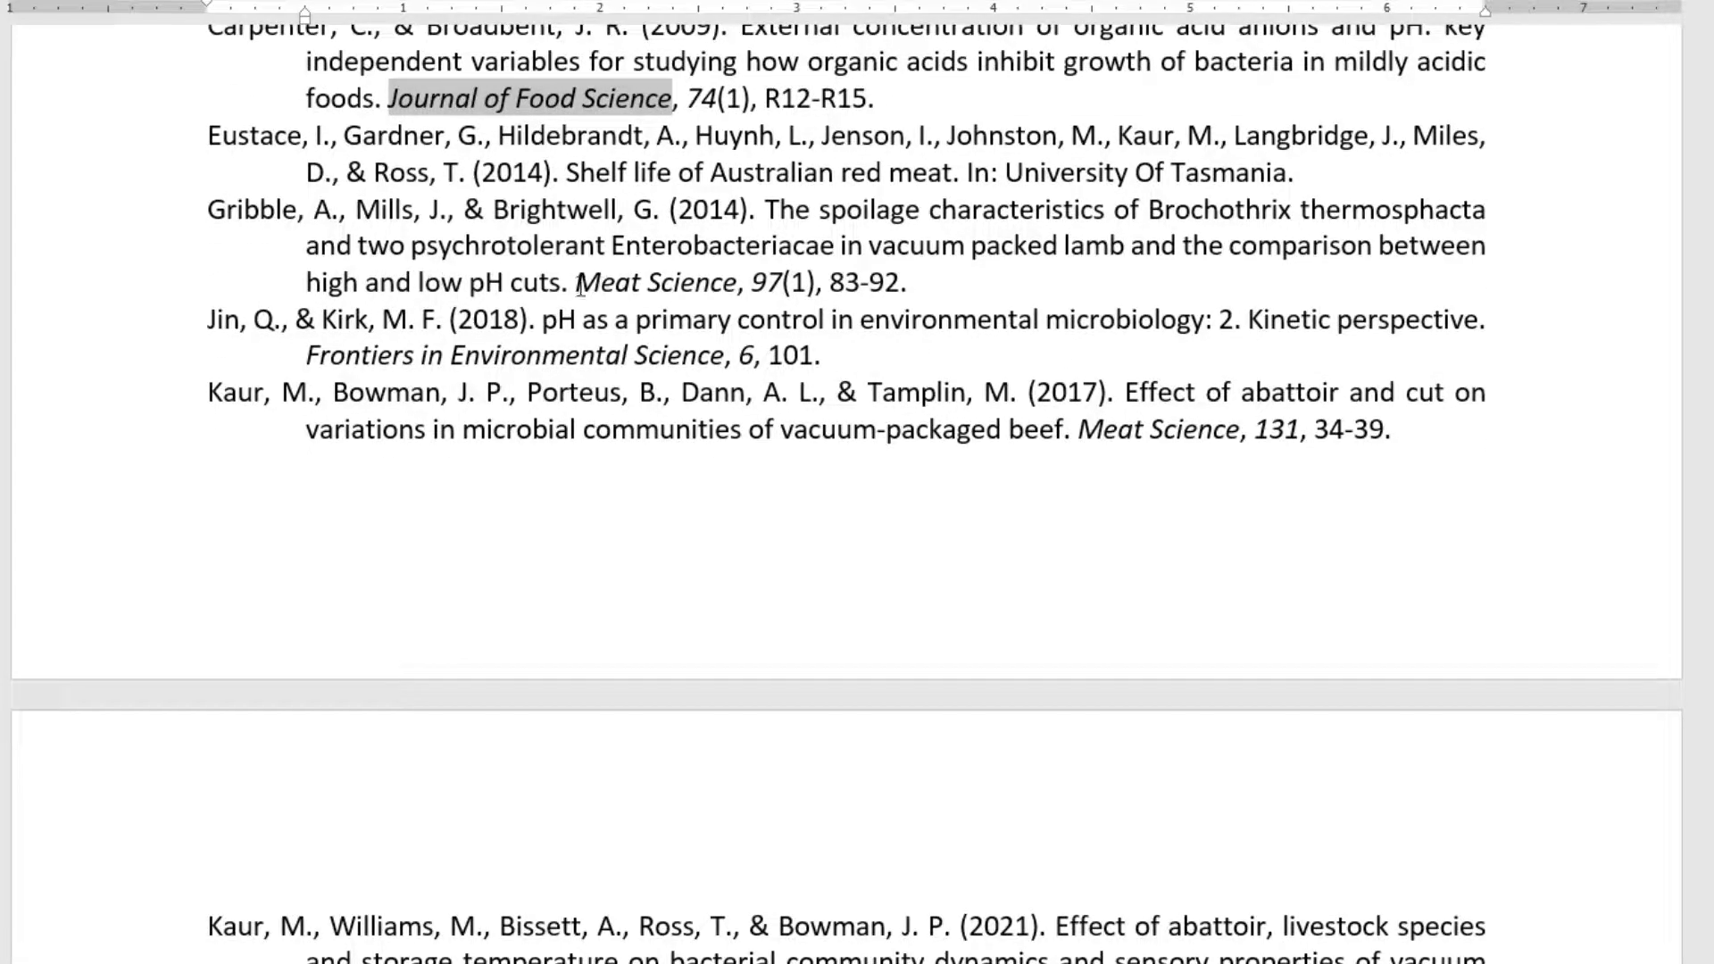
{"action": "left_click_drag", "start_coordinate": [588, 285], "coordinate": [738, 288]}
{"action": "scroll", "coordinate": [956, 356], "scroll_direction": "down", "scroll_amount": 2}
{"action": "left_click_drag", "start_coordinate": [1116, 240], "coordinate": [1224, 239]}
{"action": "scroll", "coordinate": [1083, 415], "scroll_direction": "down", "scroll_amount": 4}
{"action": "left_click_drag", "start_coordinate": [585, 421], "coordinate": [705, 441]}
{"action": "scroll", "coordinate": [704, 441], "scroll_direction": "down", "scroll_amount": 6}
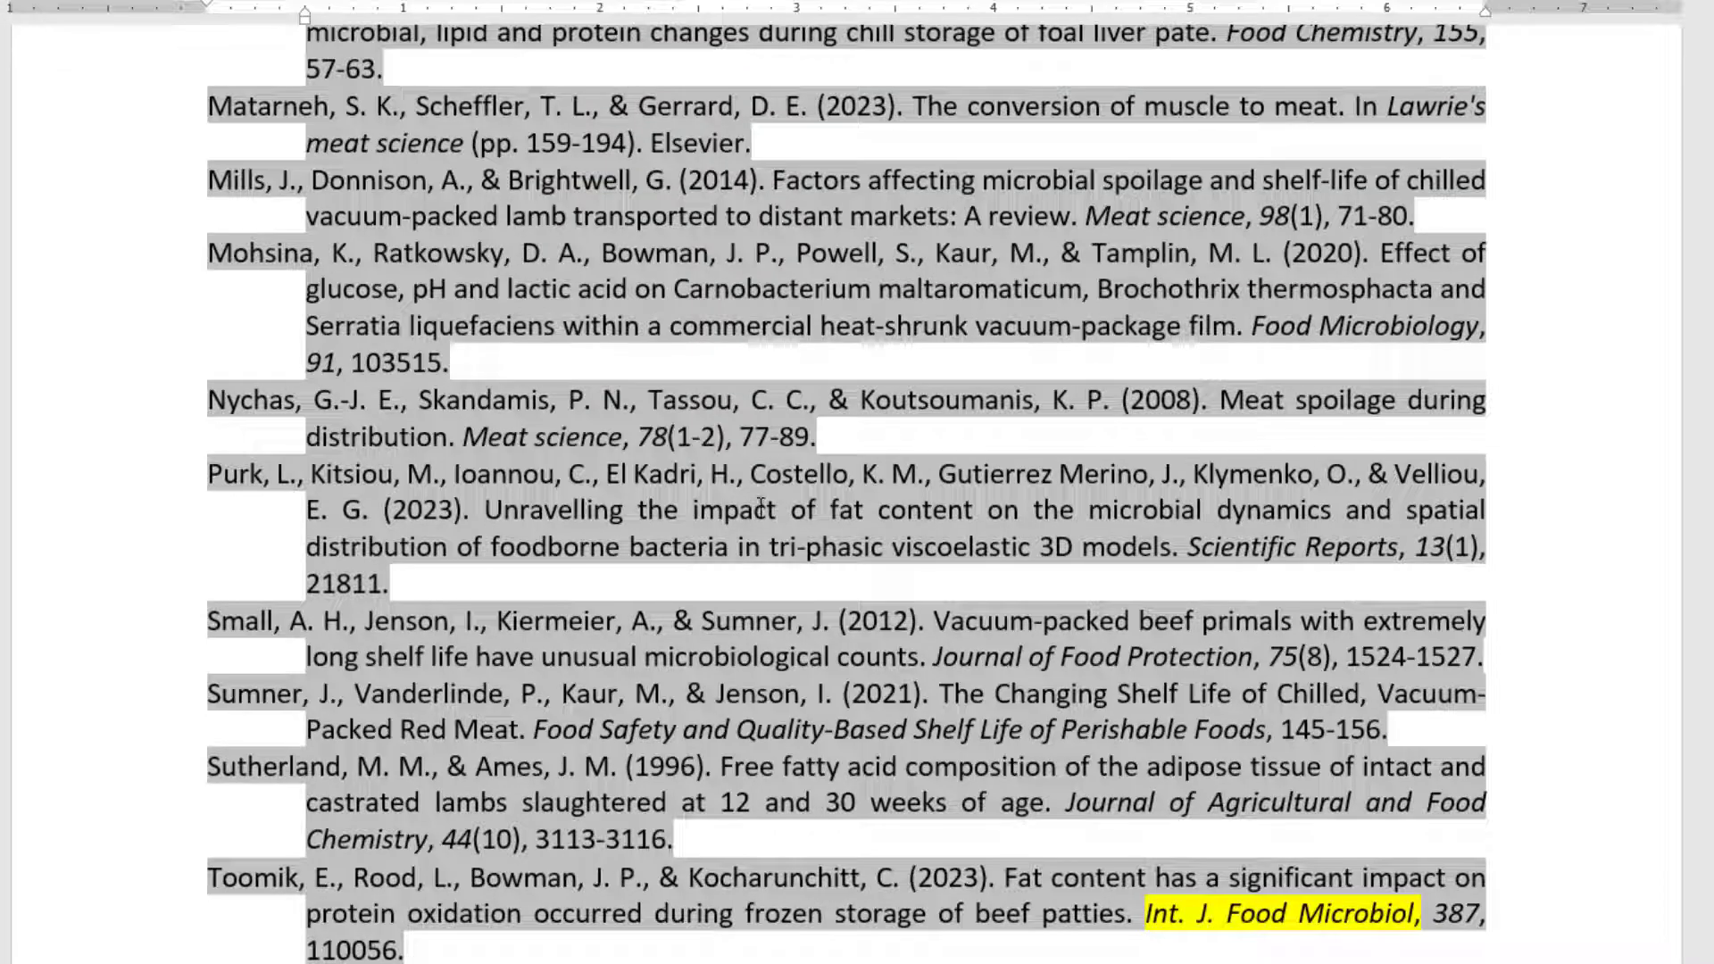
{"action": "scroll", "coordinate": [759, 507], "scroll_direction": "down", "scroll_amount": 3}
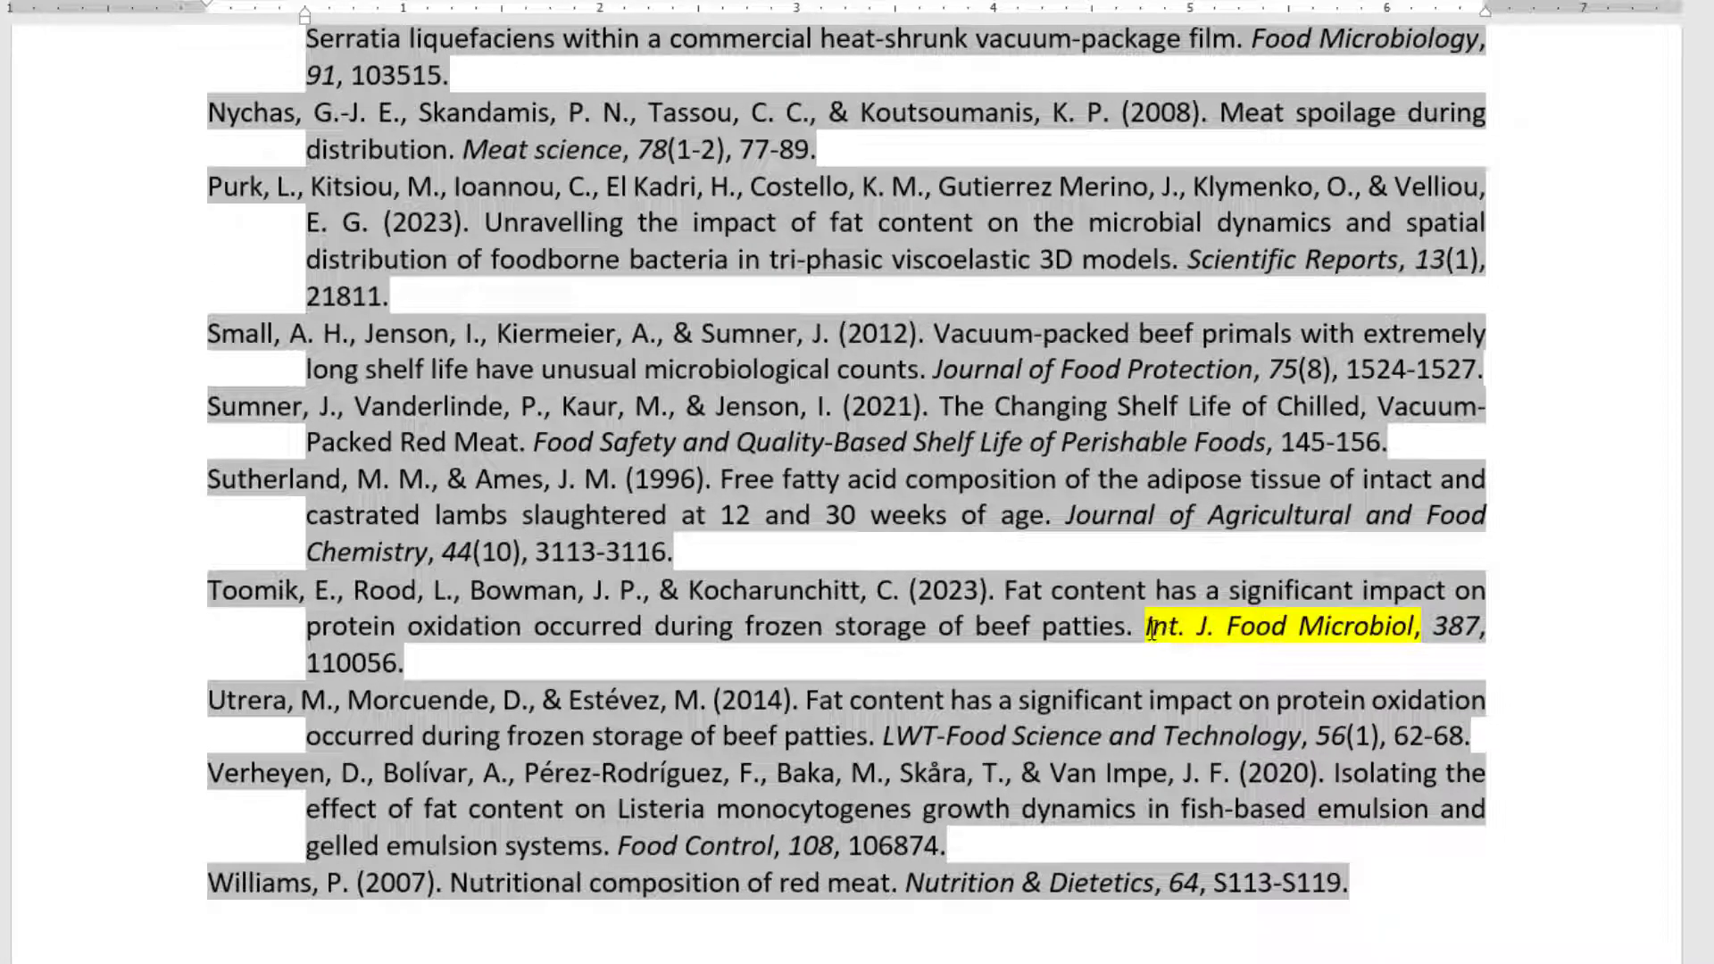
- Copy the journal name "Int. J. Food Microbiol" from the bibliography, then switch to EndNote and open its 2023 beef patties reference for editing
{"action": "left_click_drag", "start_coordinate": [1146, 626], "coordinate": [1290, 627]}
{"action": "left_click_drag", "start_coordinate": [1379, 625], "coordinate": [1419, 628]}
{"action": "key", "text": "ctrl+c"}
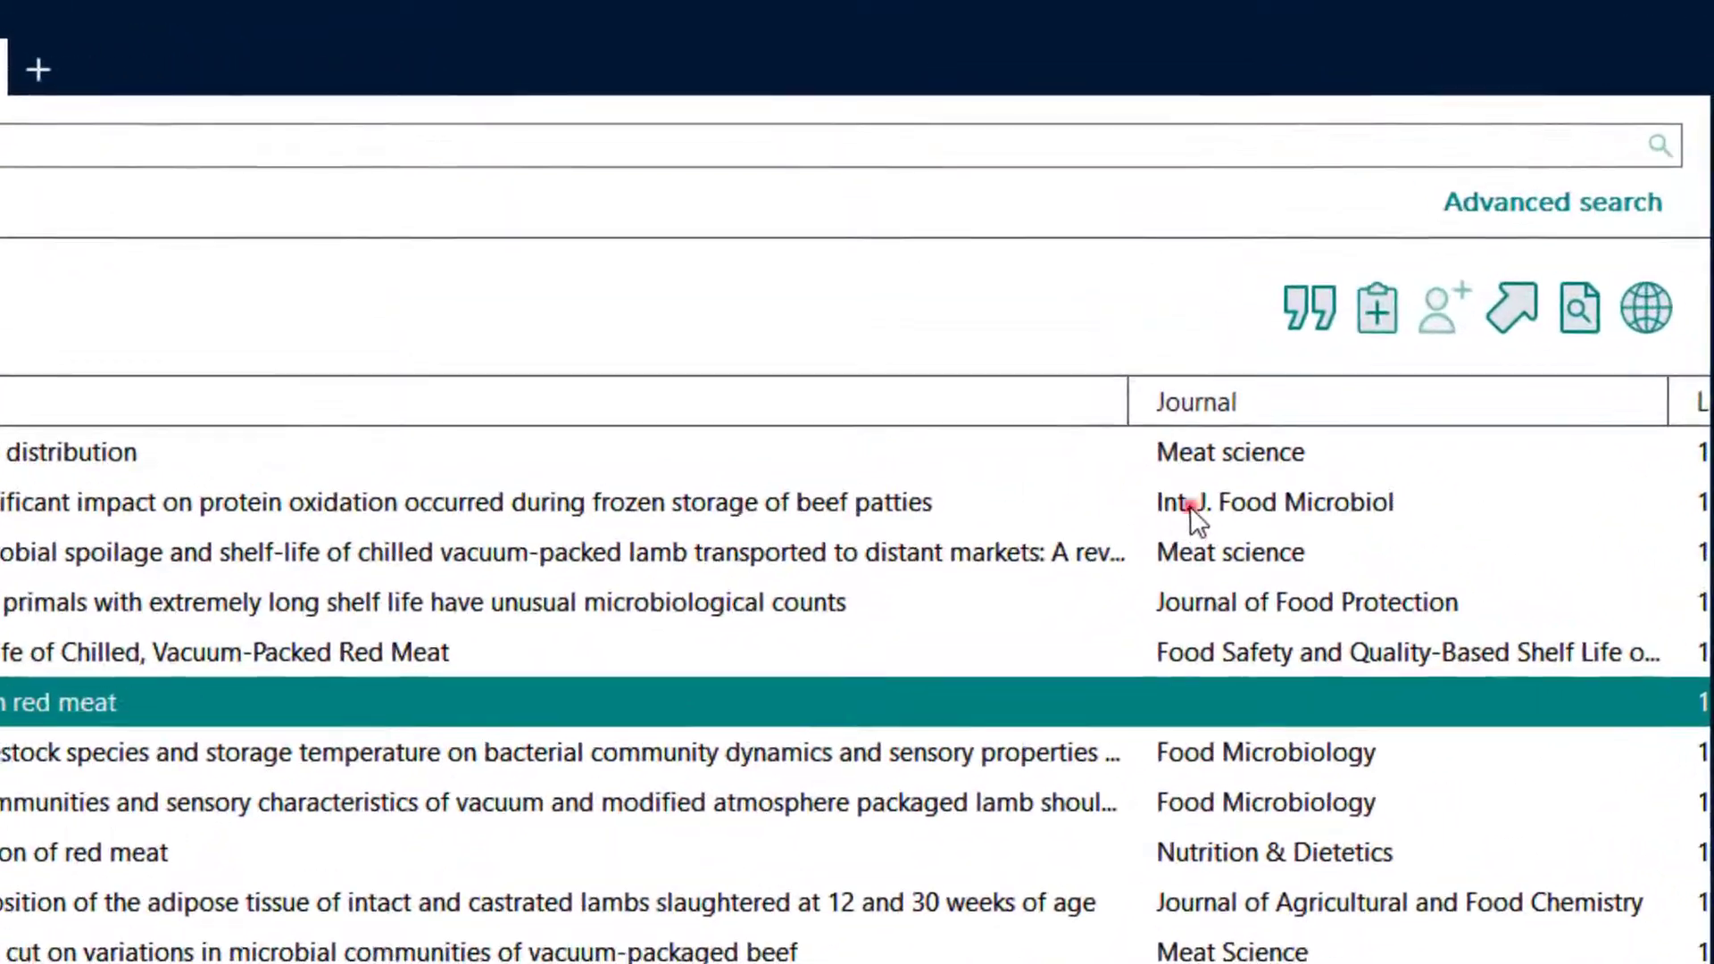
{"action": "left_click", "coordinate": [1052, 296]}
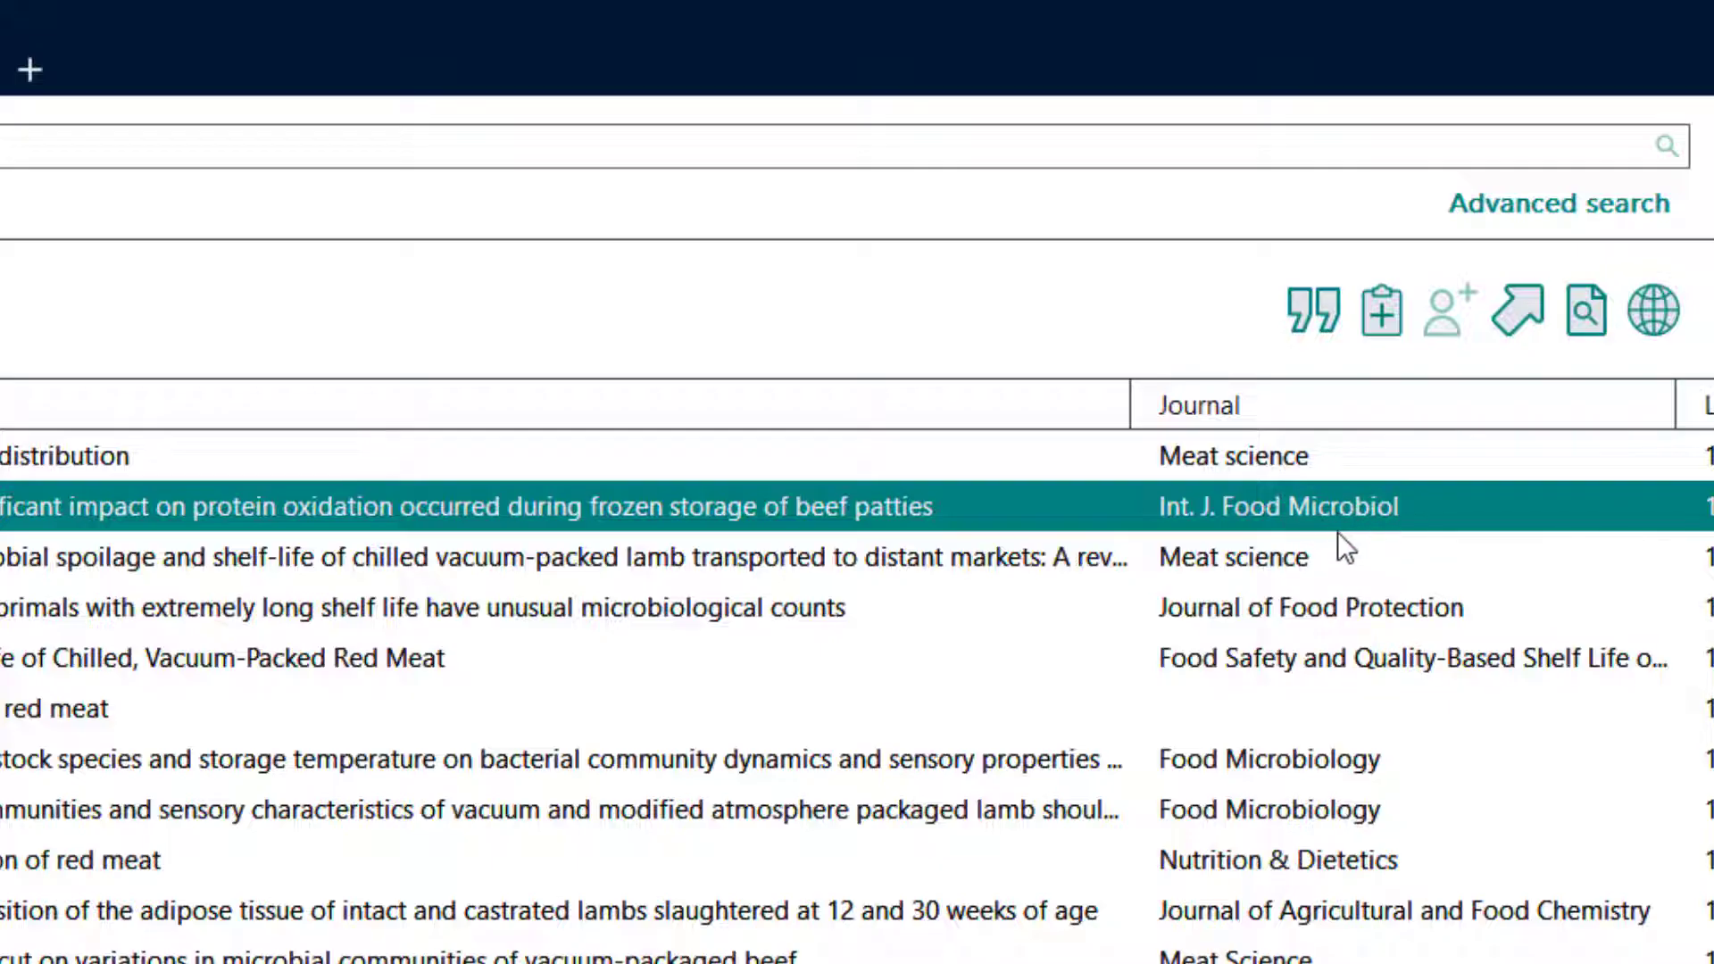
{"action": "double_click", "coordinate": [1354, 510]}
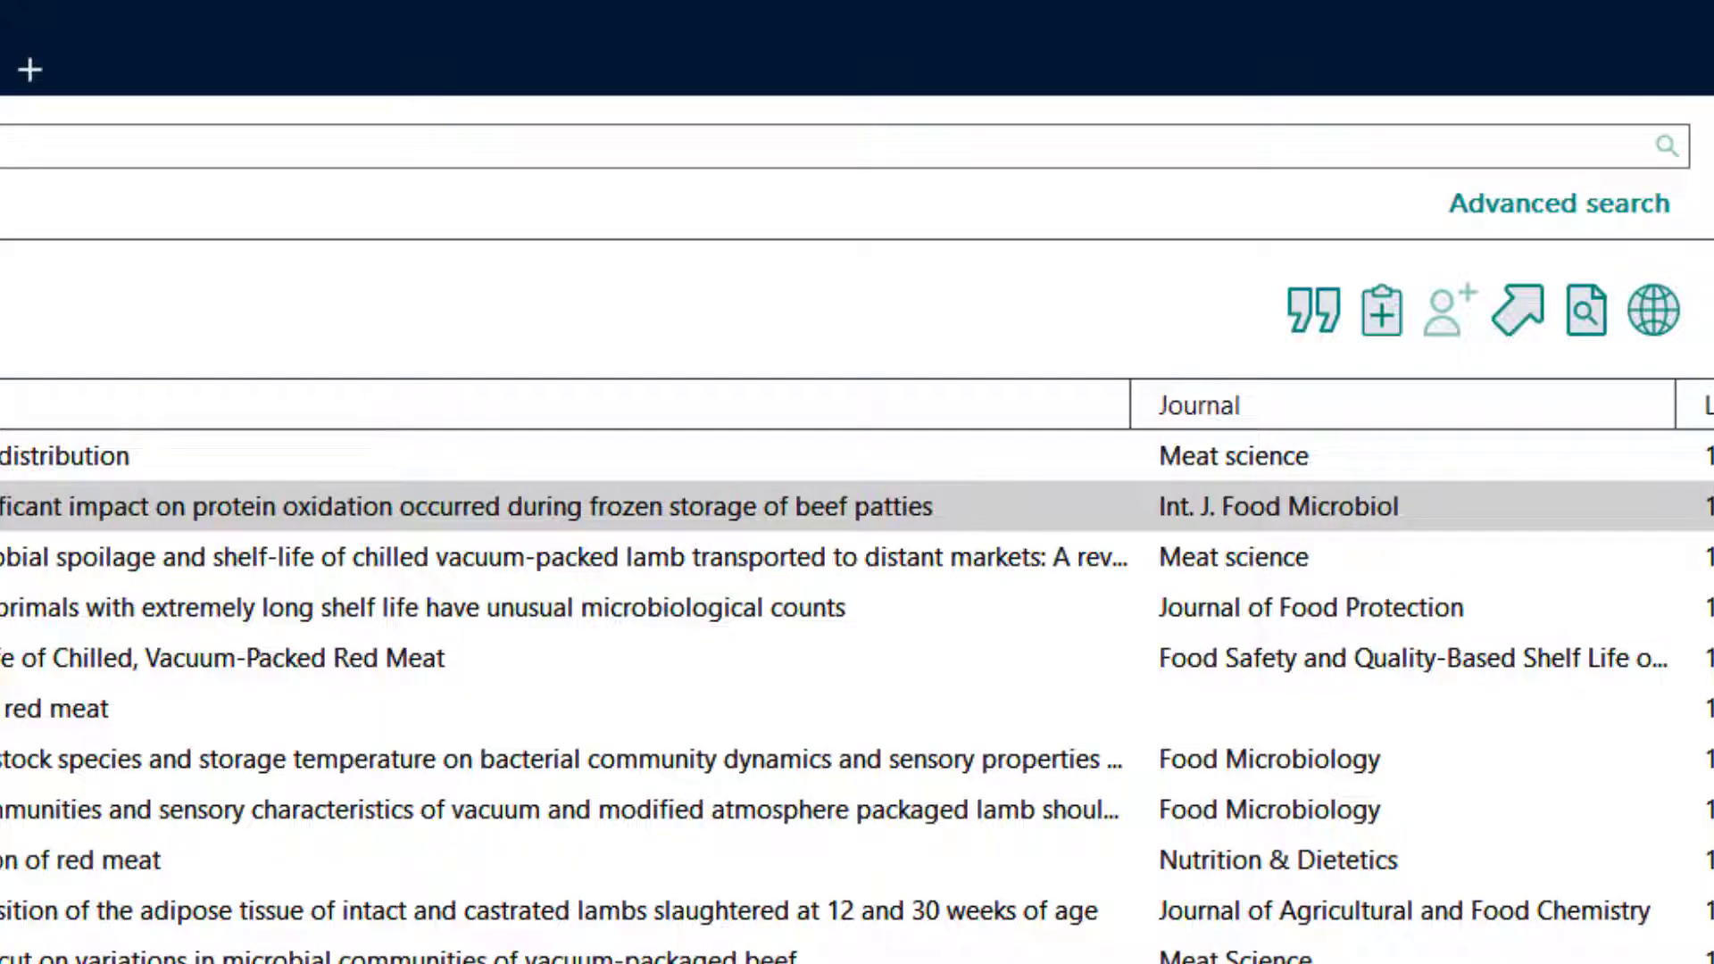
{"action": "left_click", "coordinate": [1230, 513]}
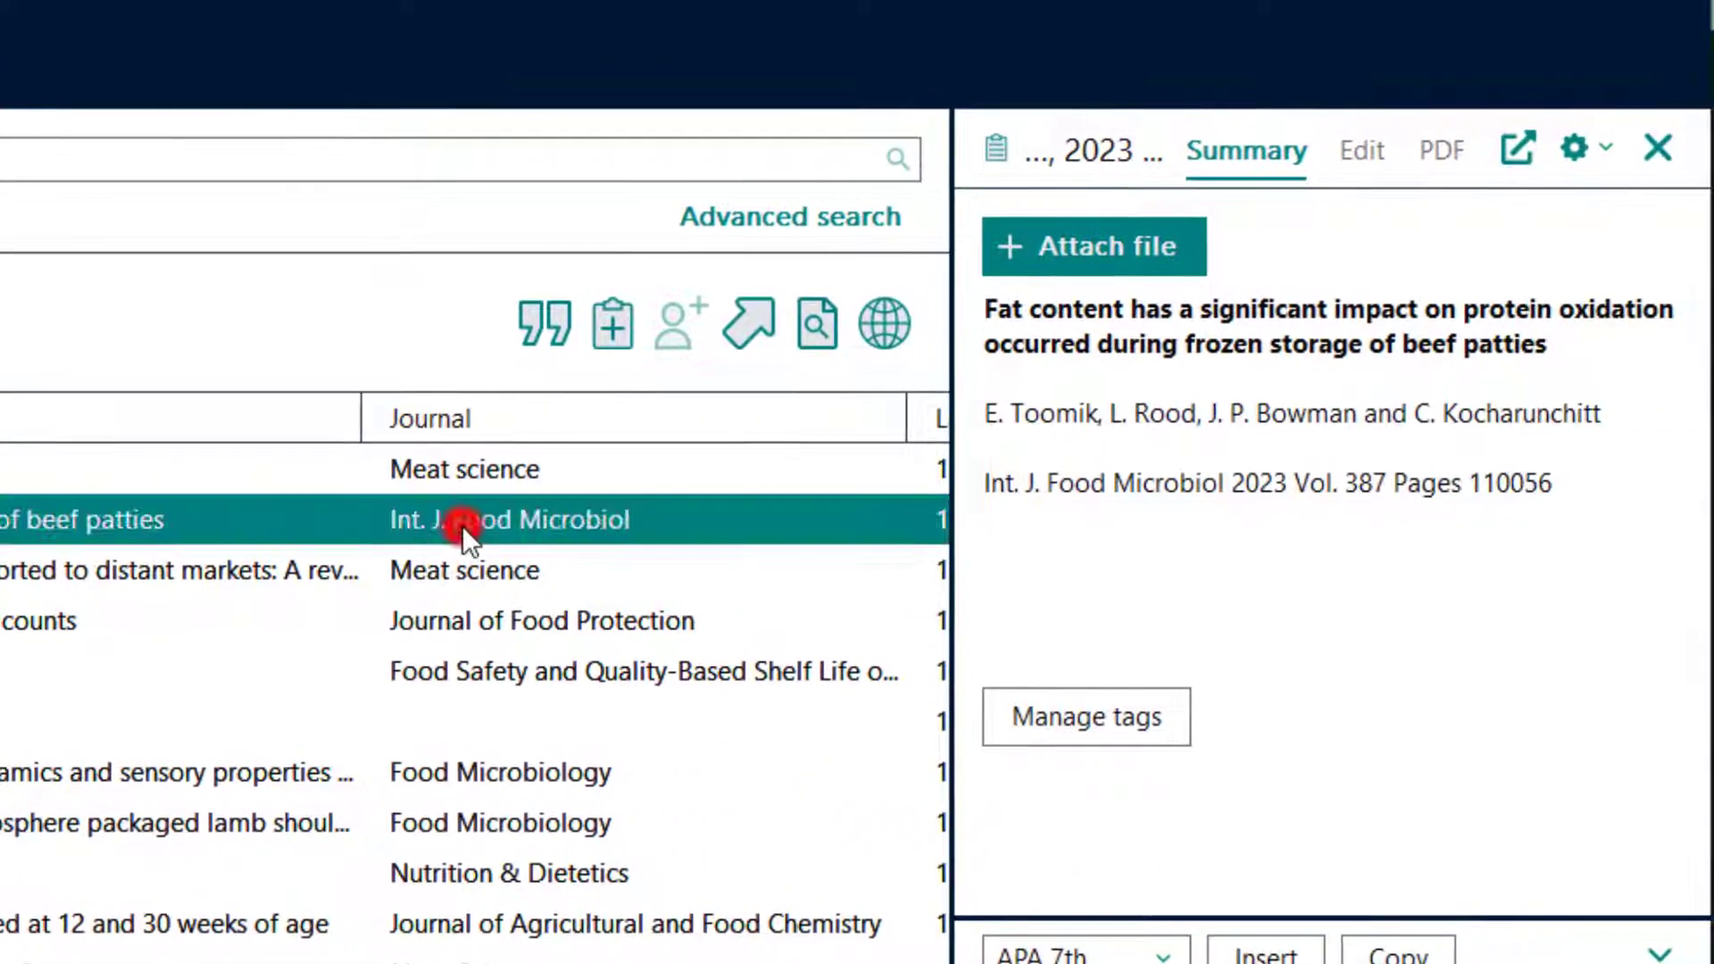
{"action": "left_click", "coordinate": [493, 521]}
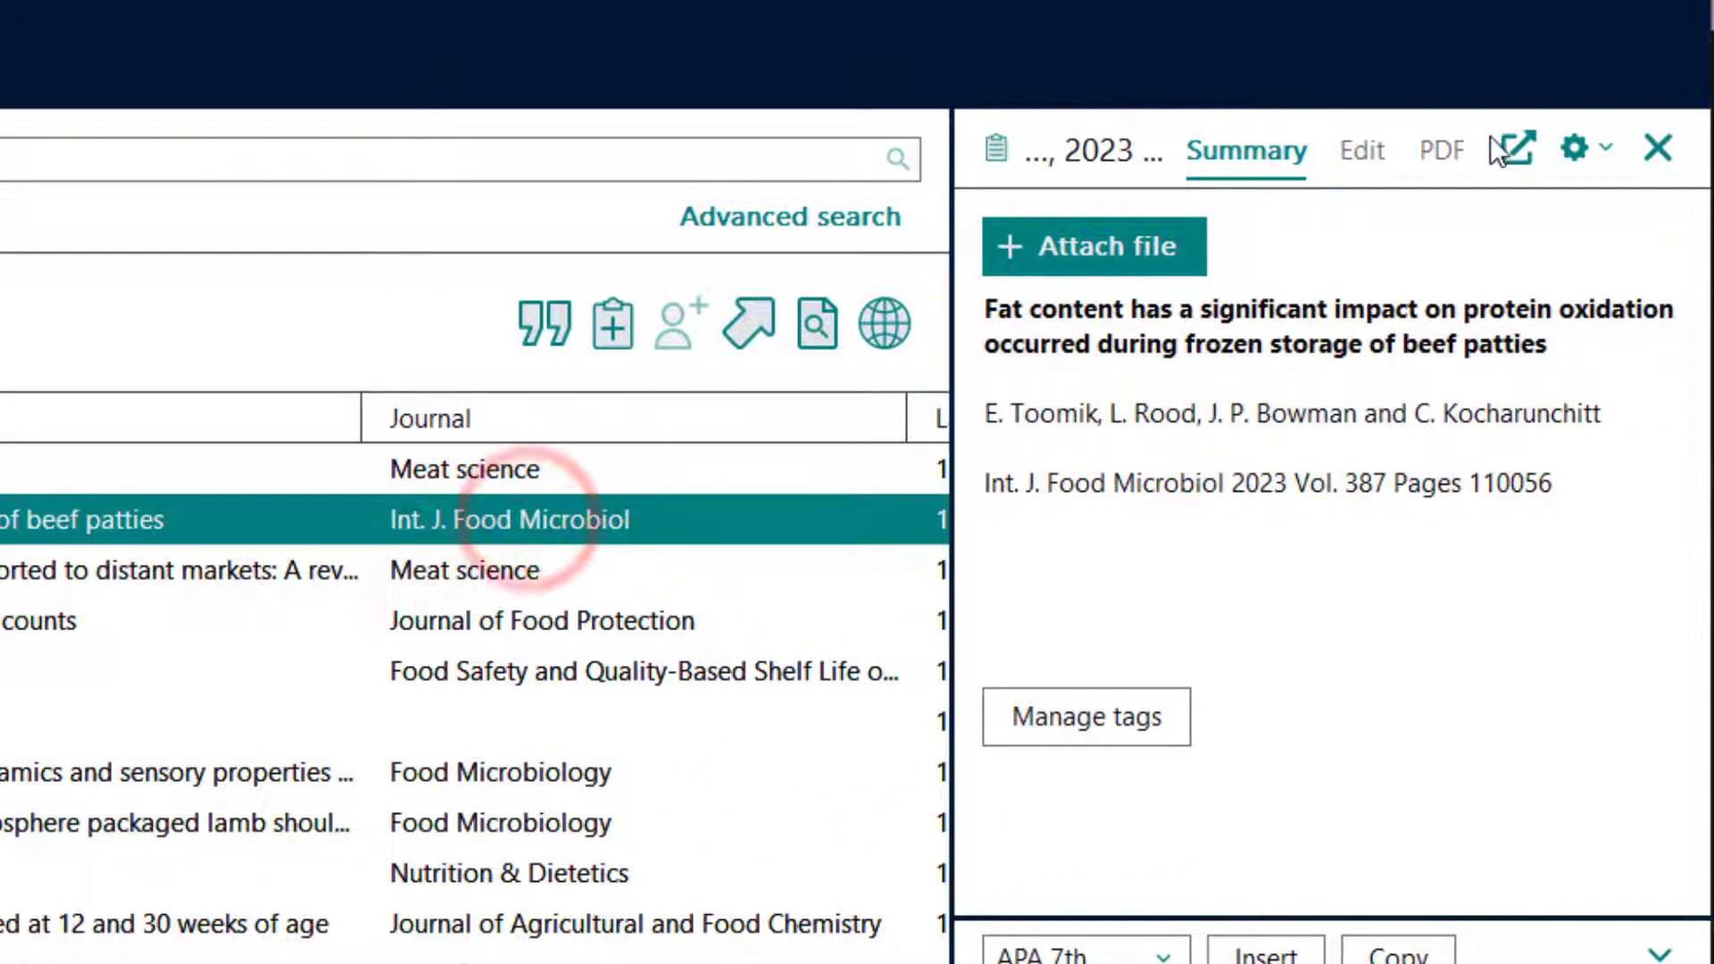
{"action": "left_click", "coordinate": [1373, 153]}
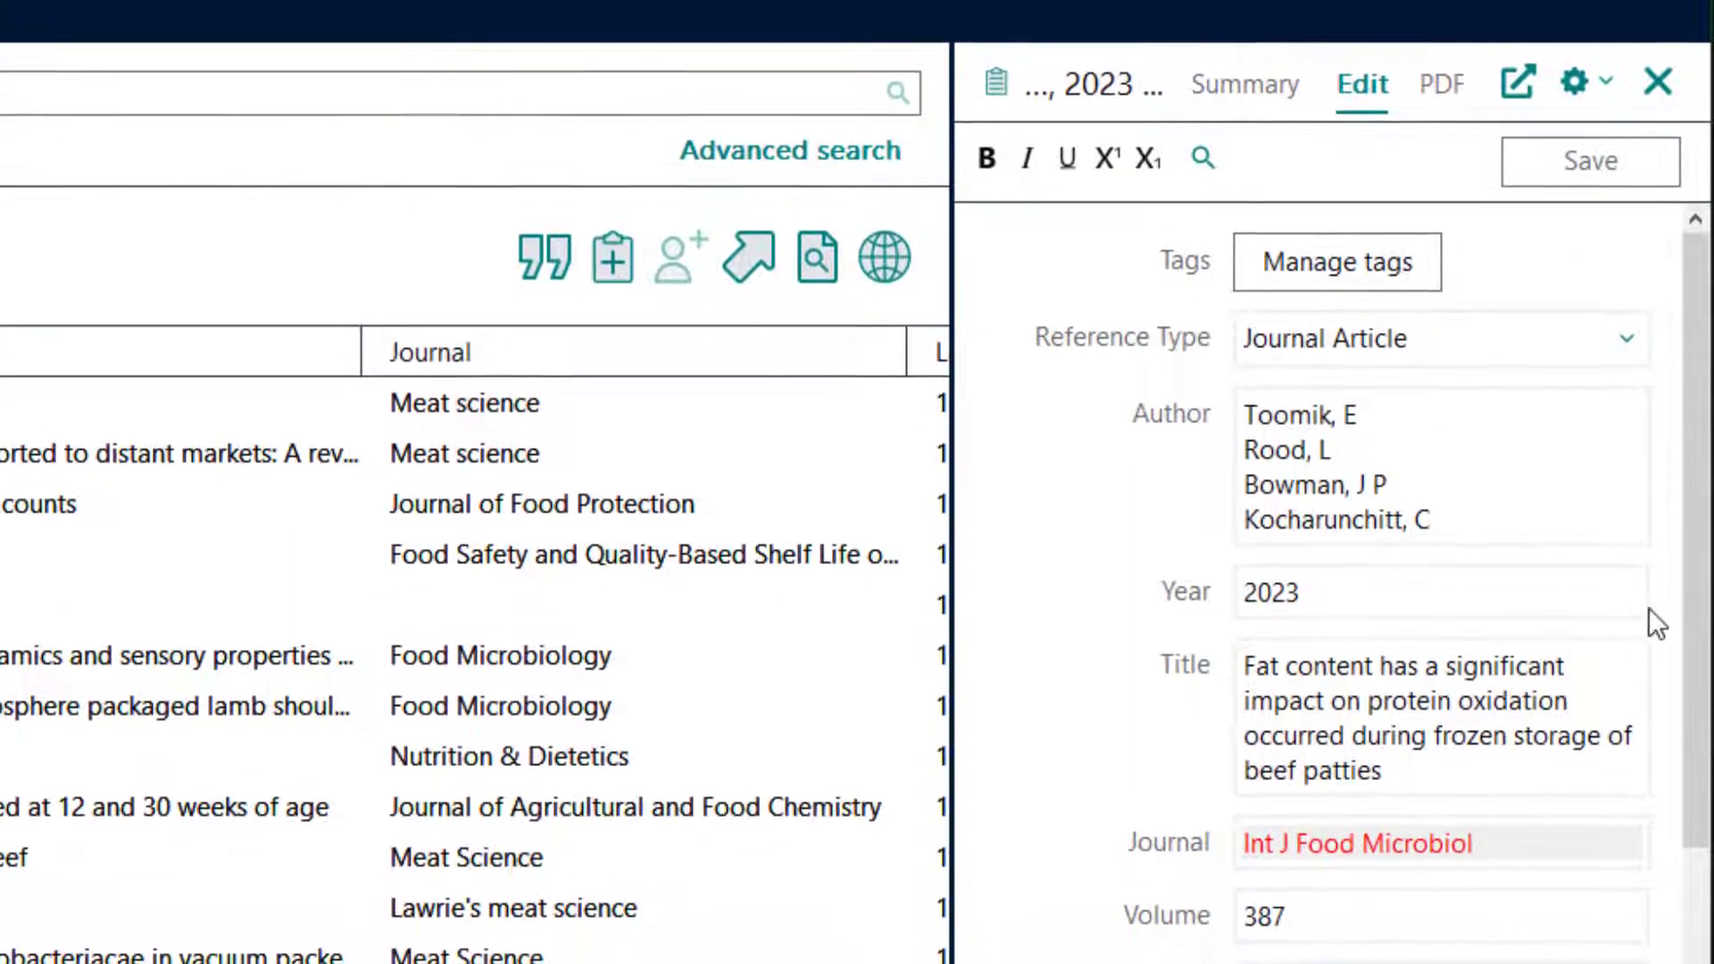
- Set the reference's journal name to "Int J Food Microbiol" without periods and save the reference
{"action": "left_click", "coordinate": [1299, 848]}
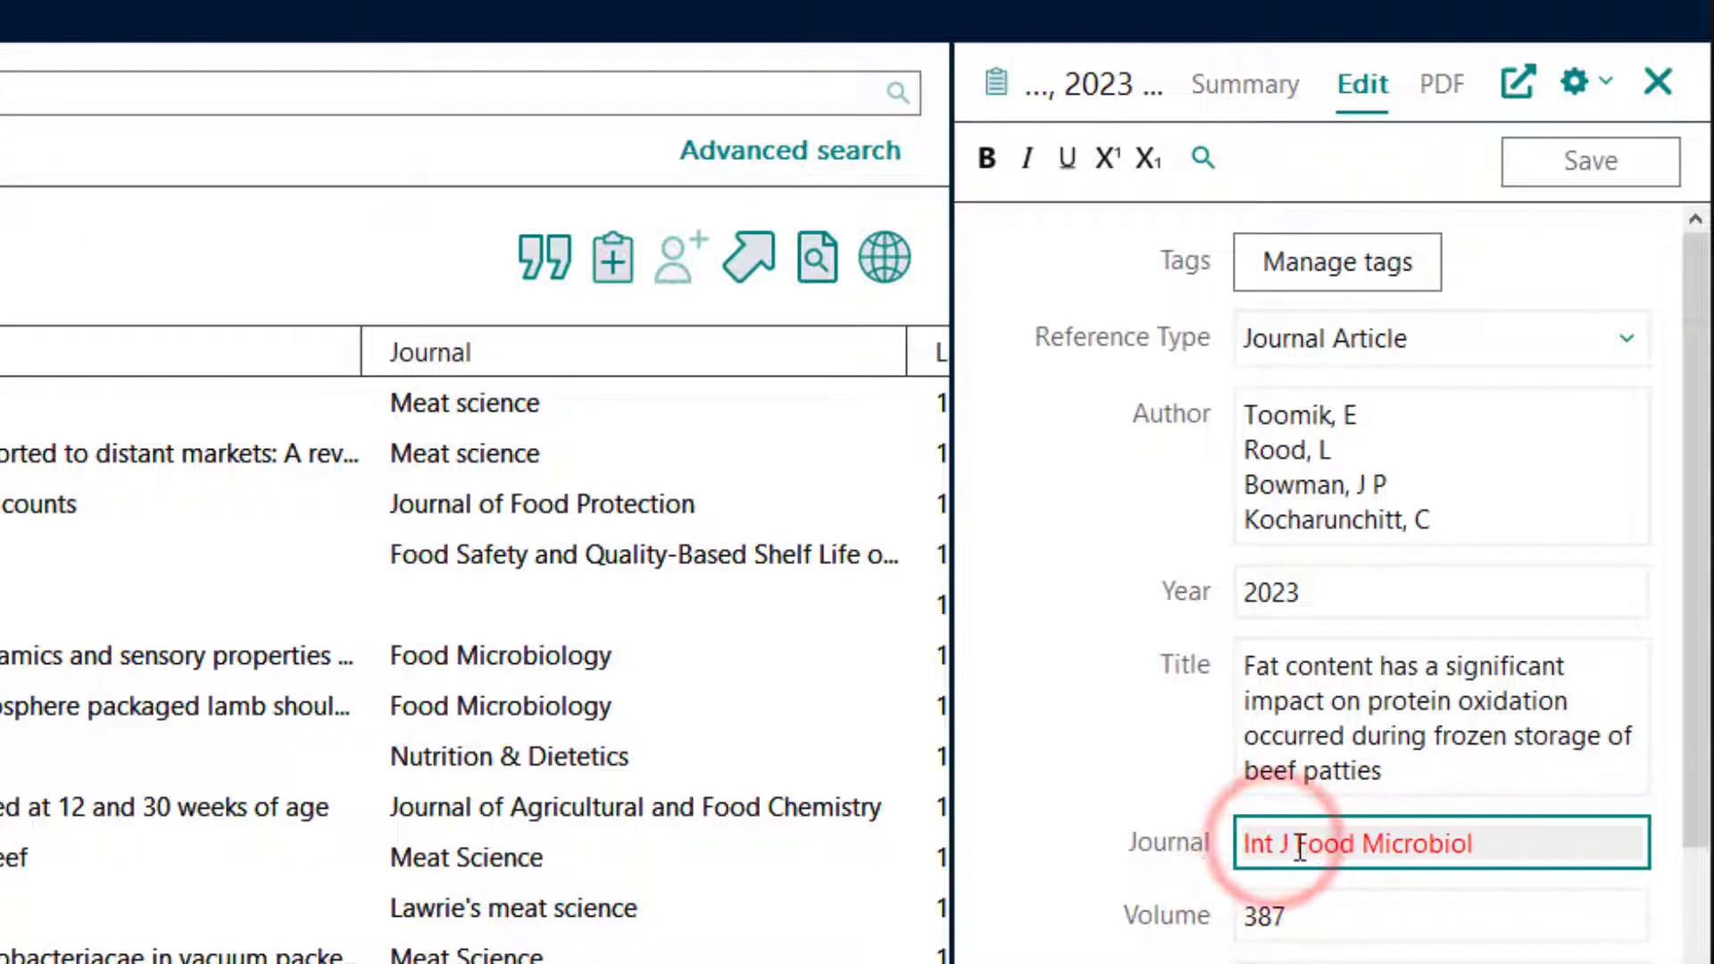
{"action": "triple_click", "coordinate": [1508, 845]}
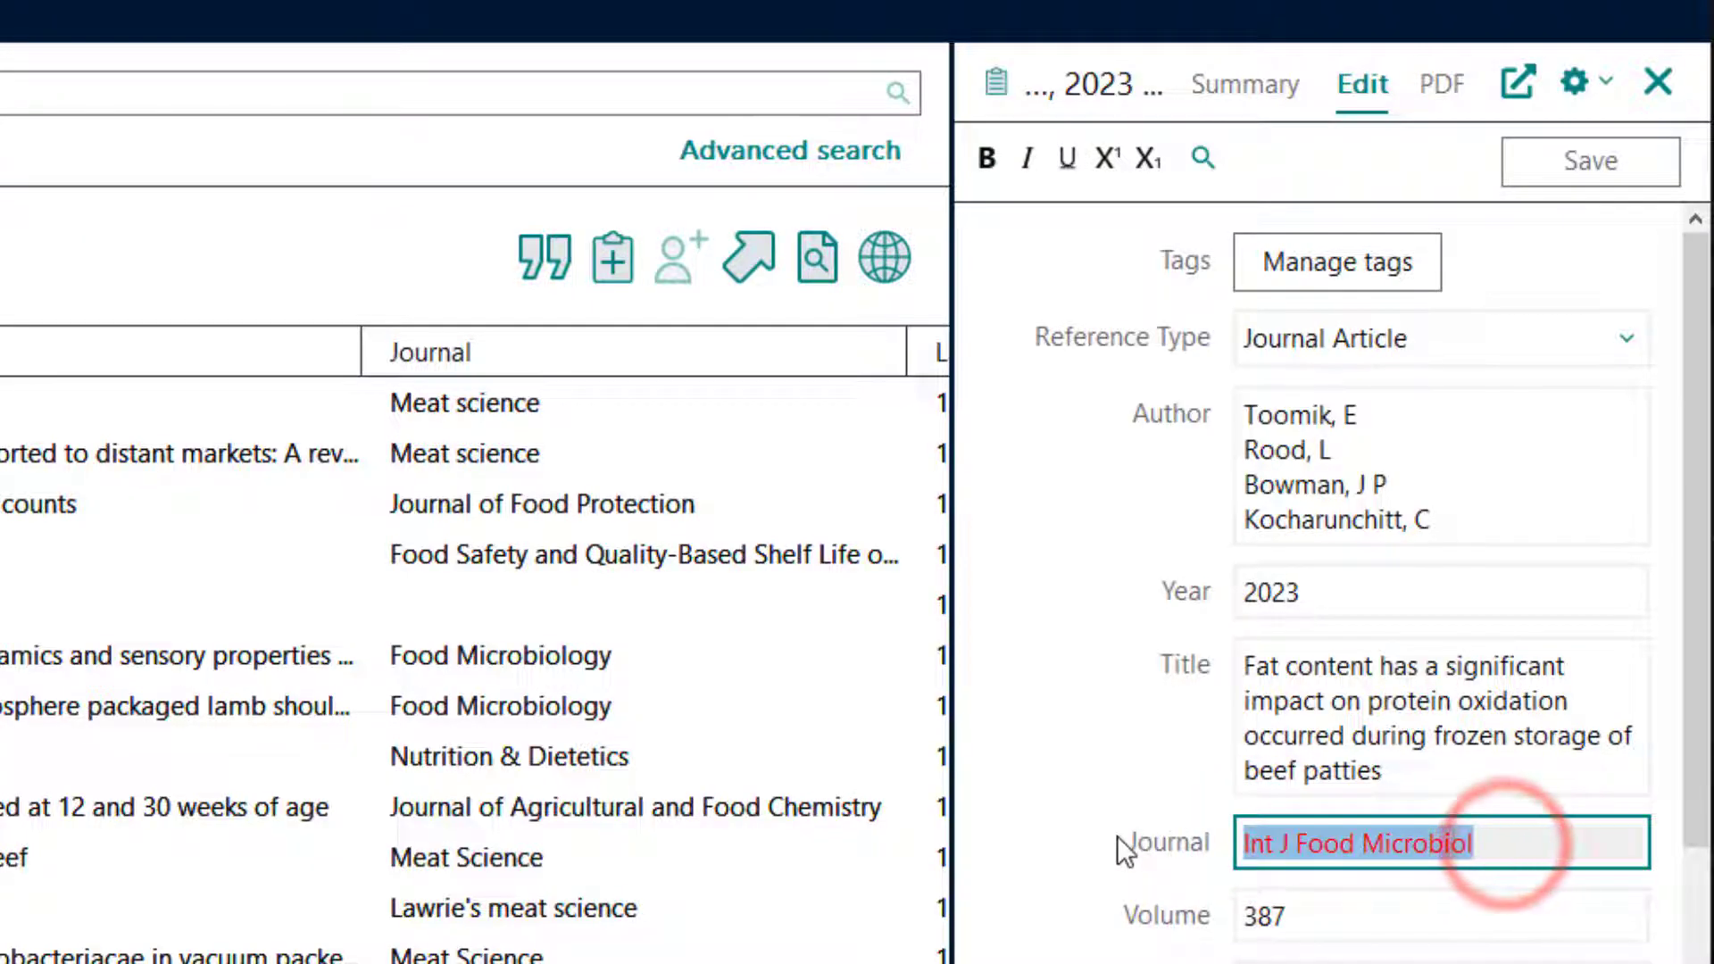
{"action": "key", "text": "ctrl+v"}
{"action": "left_click", "coordinate": [1278, 844]}
{"action": "key", "text": "BackSpace"}
{"action": "left_click", "coordinate": [1290, 844]}
{"action": "key", "text": "BackSpace"}
{"action": "left_click", "coordinate": [1601, 165]}
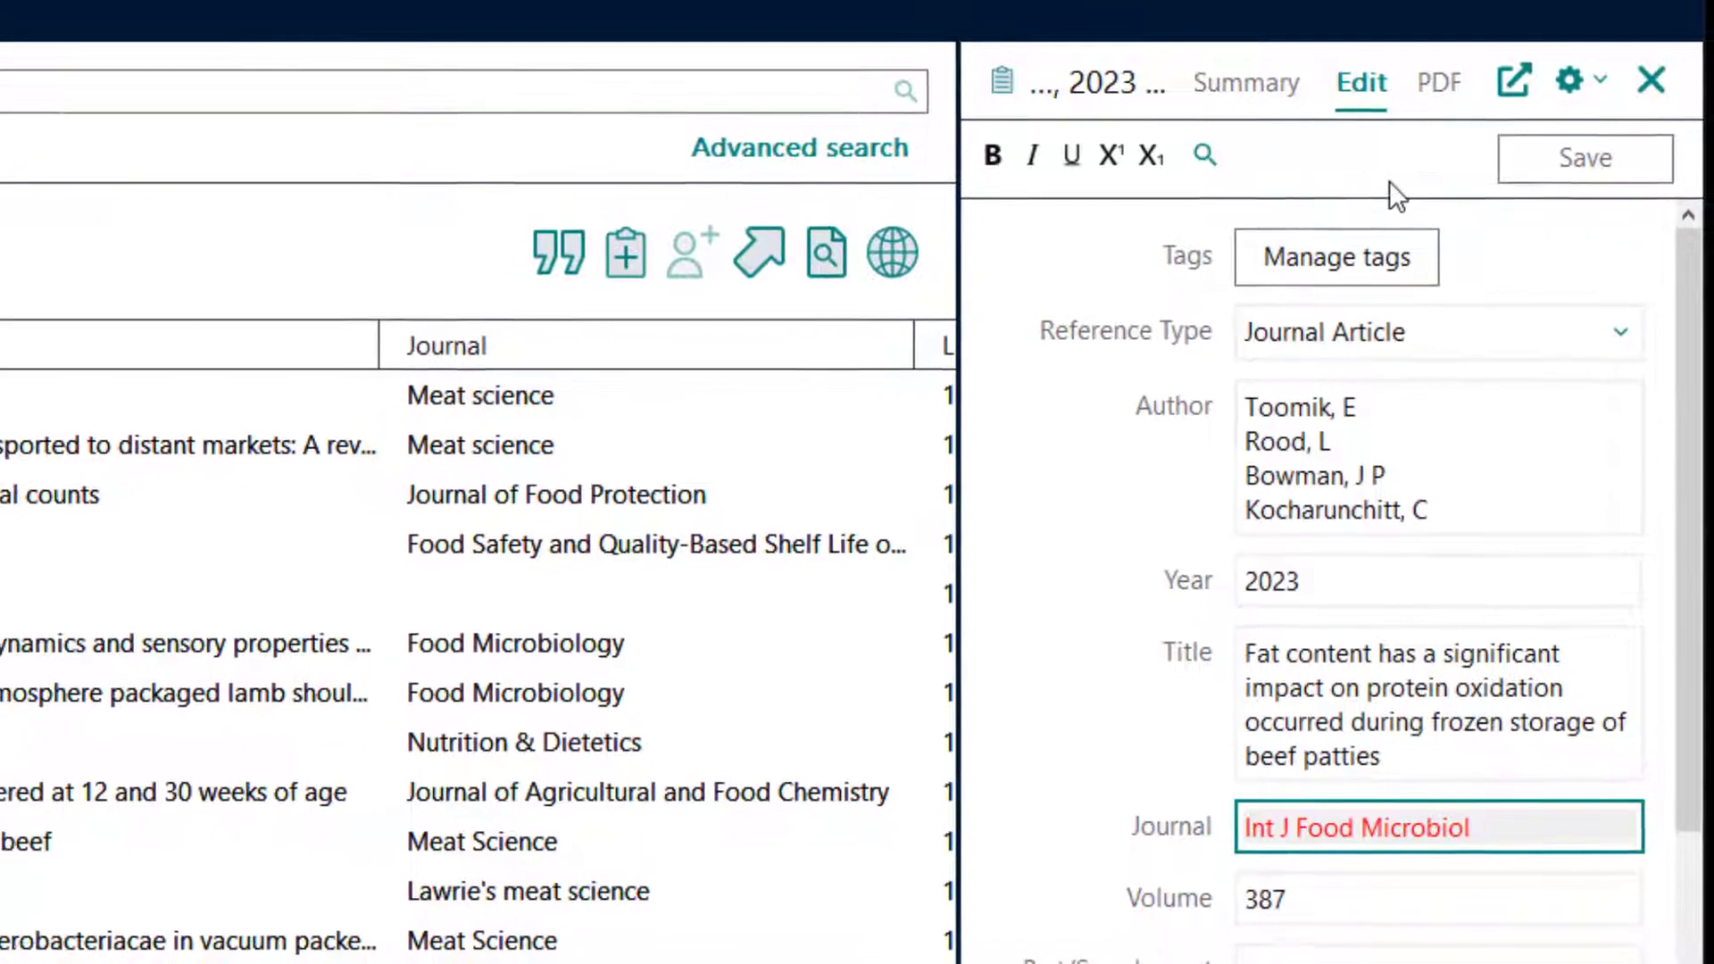
- Check how the journal name of the edited reference is rendered in its APA 7th preview
{"action": "left_click", "coordinate": [1246, 82]}
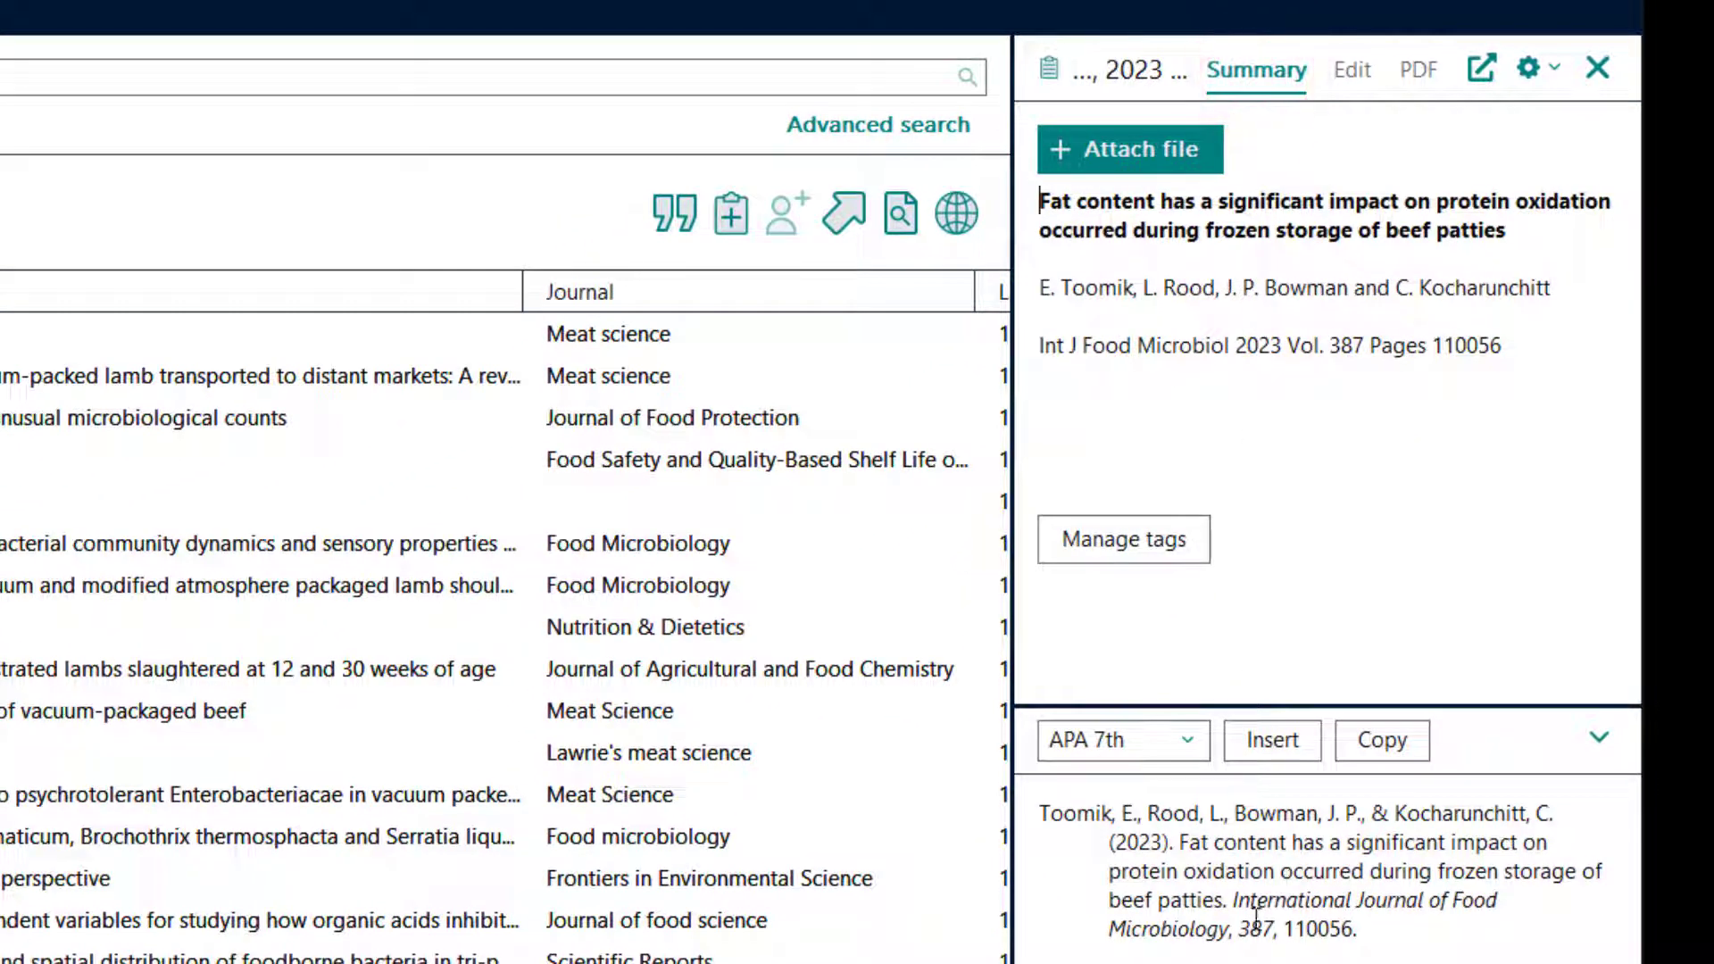
{"action": "mouse_move", "coordinate": [1236, 901]}
{"action": "left_mouse_down"}
{"action": "mouse_move", "coordinate": [1277, 929]}
{"action": "mouse_move", "coordinate": [1233, 933]}
{"action": "left_mouse_up"}
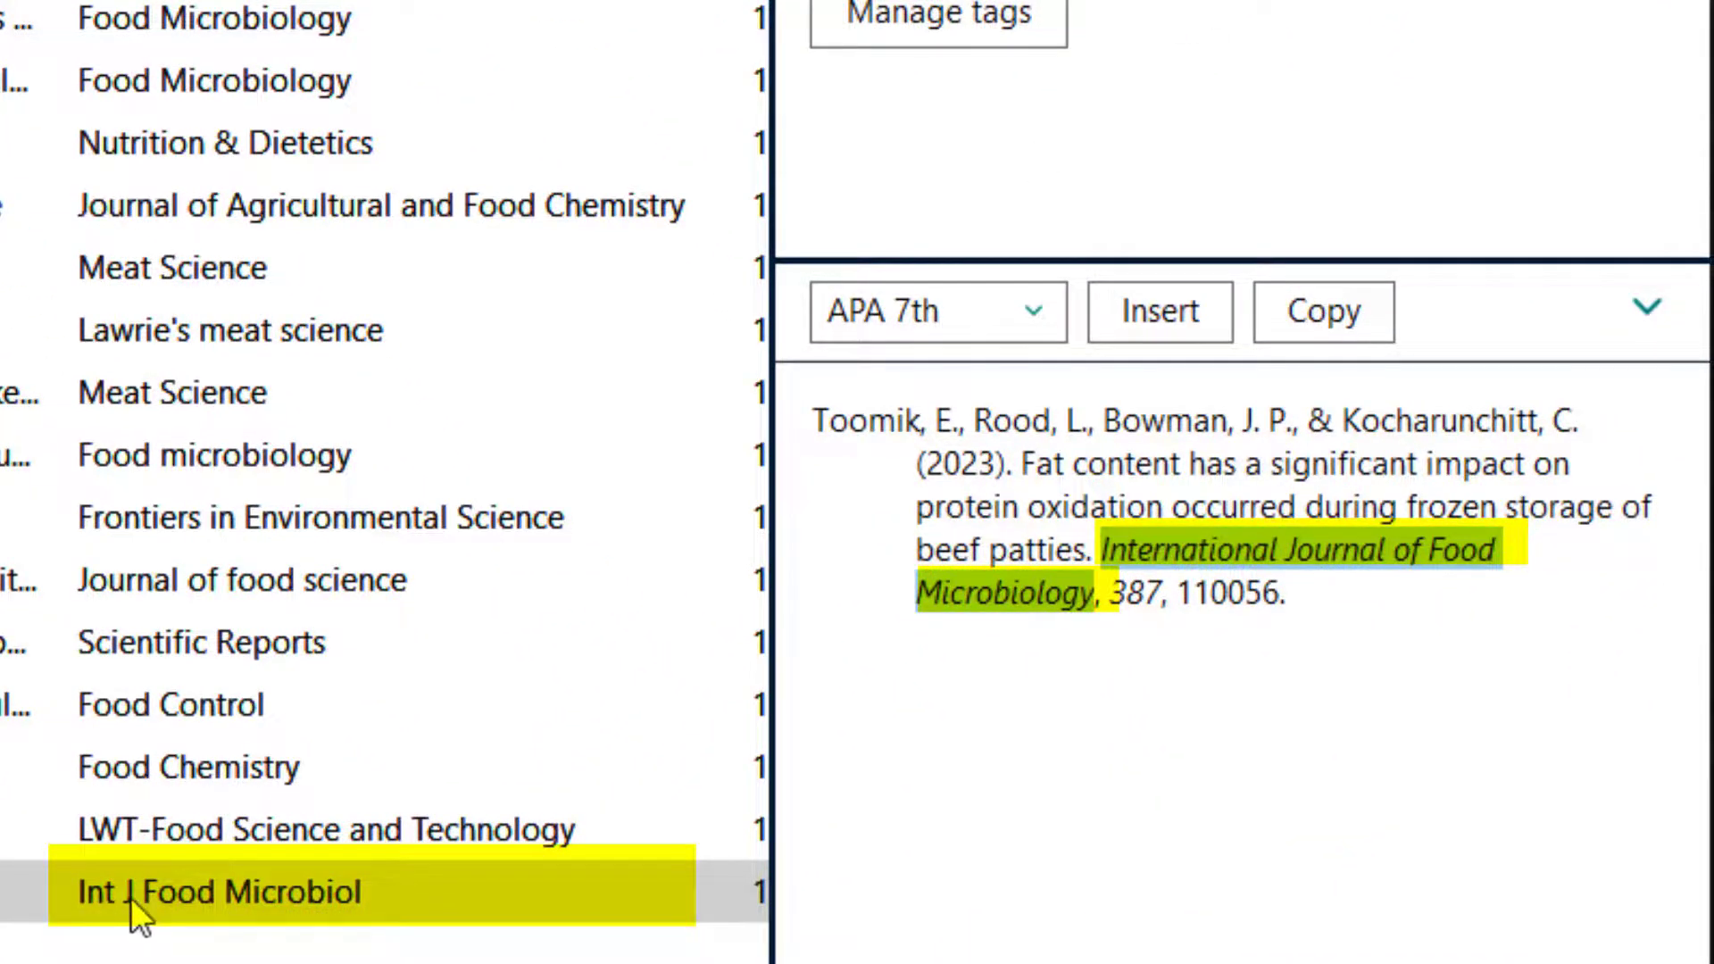
{"action": "left_click", "coordinate": [165, 897]}
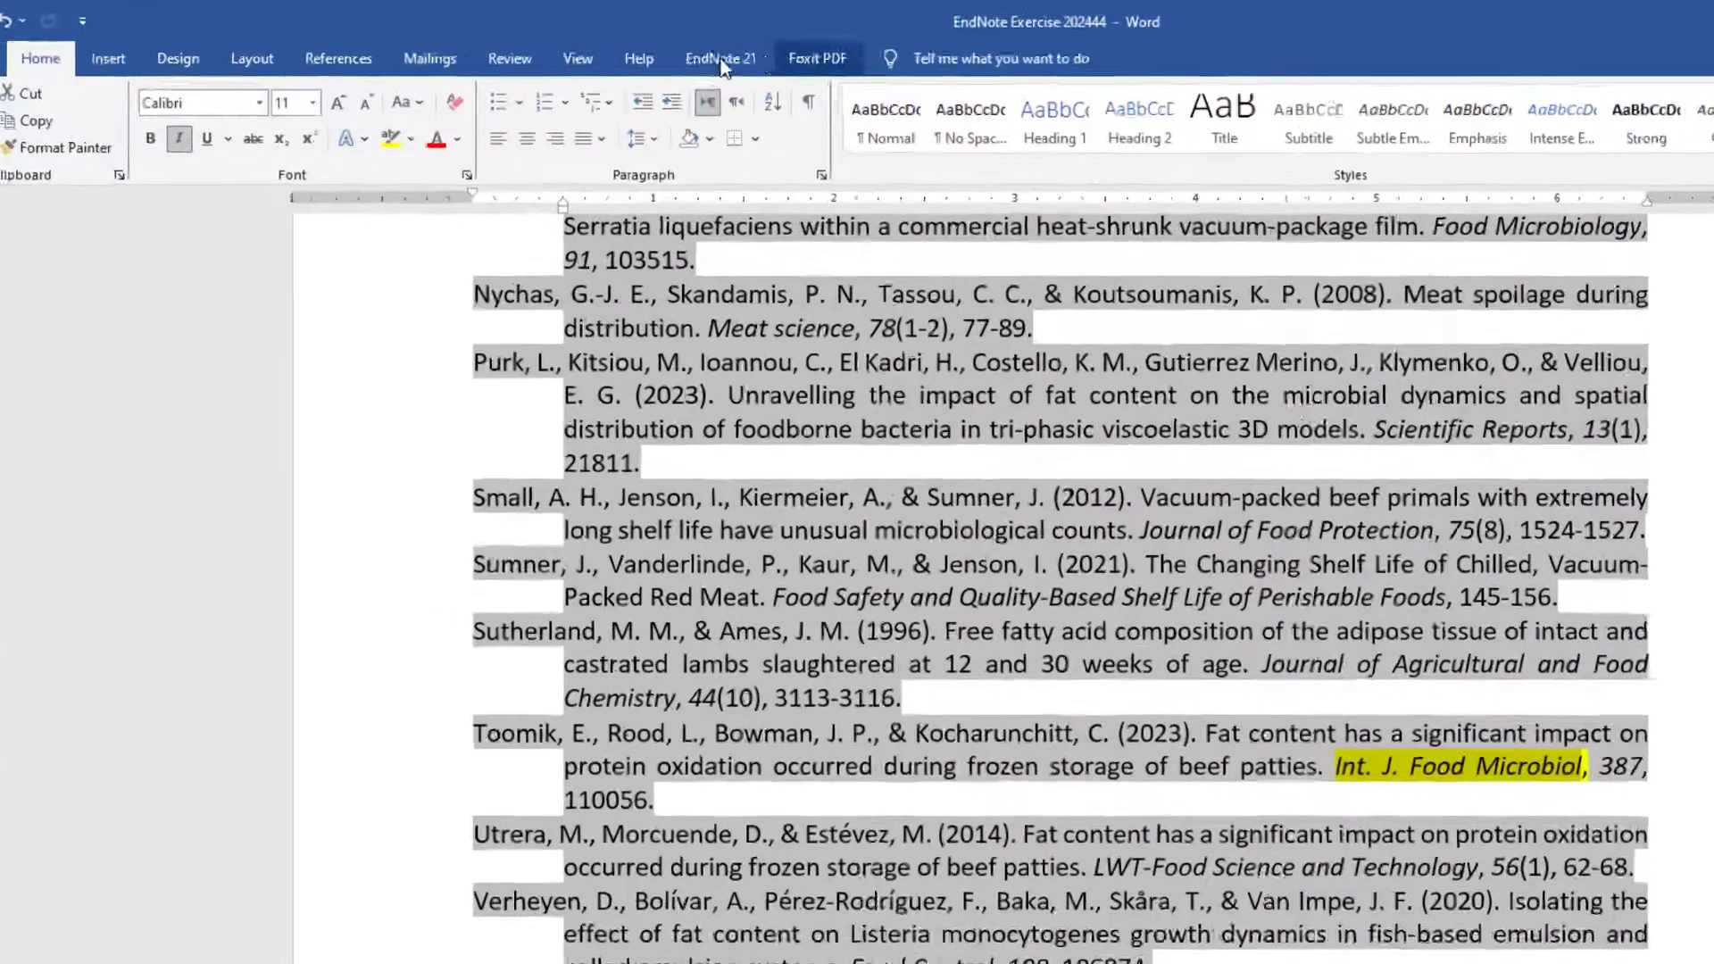
- Return to the Word manuscript and update its citations and bibliography to apply the corrected journal name
{"action": "left_click", "coordinate": [598, 44]}
{"action": "left_click", "coordinate": [451, 254]}
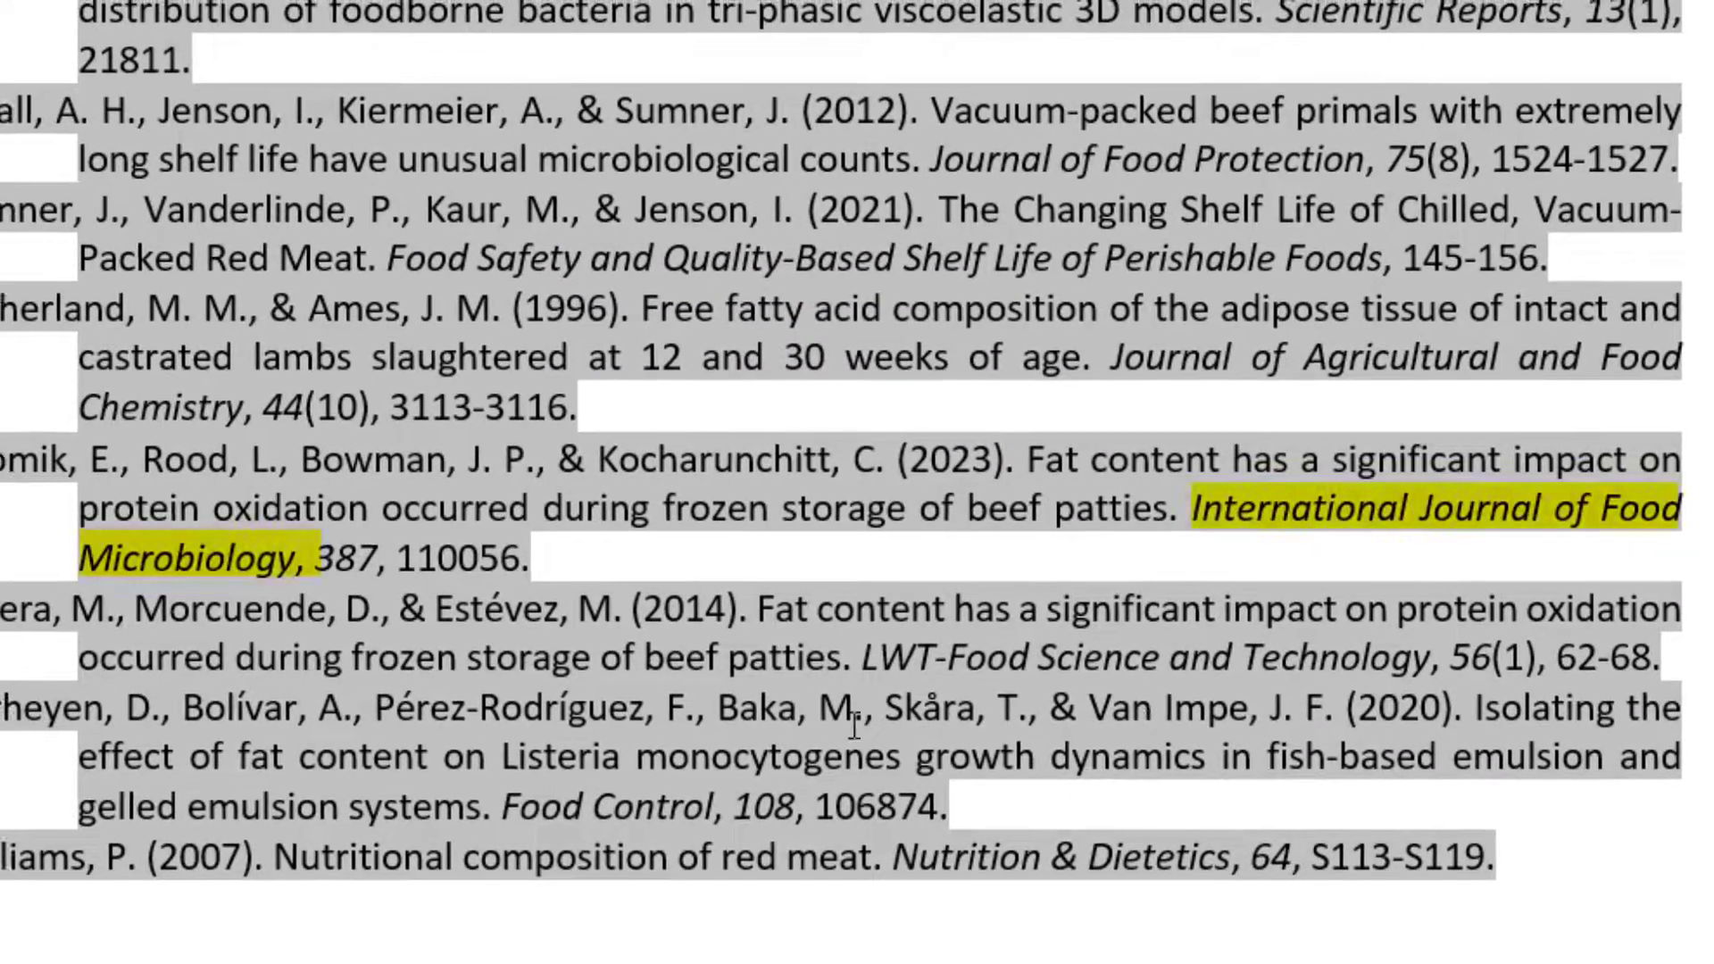
{"action": "scroll", "coordinate": [623, 665], "scroll_direction": "down", "scroll_amount": 1}
{"action": "scroll", "coordinate": [623, 665], "scroll_direction": "down", "scroll_amount": 5}
{"action": "scroll", "coordinate": [623, 665], "scroll_direction": "up", "scroll_amount": 10}
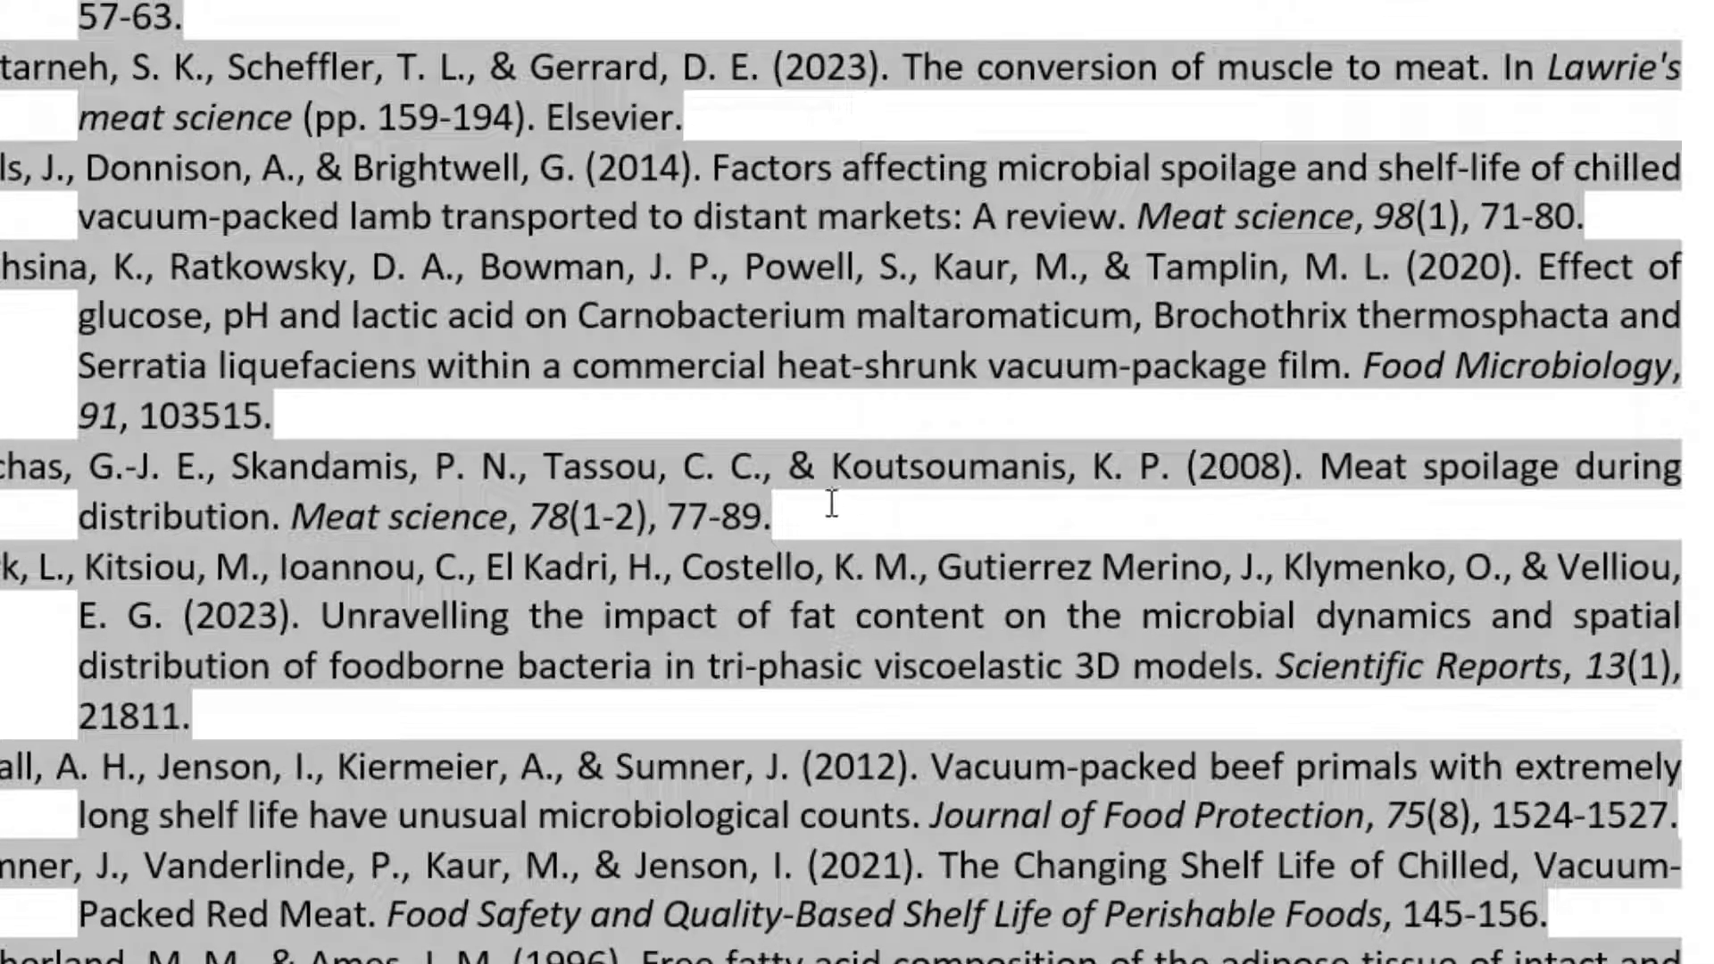
- Review the Introduction's in-text citations against the assignment's American Psychological Association (APA) referencing requirement on the first page
{"action": "scroll", "coordinate": [833, 506], "scroll_direction": "up", "scroll_amount": 12}
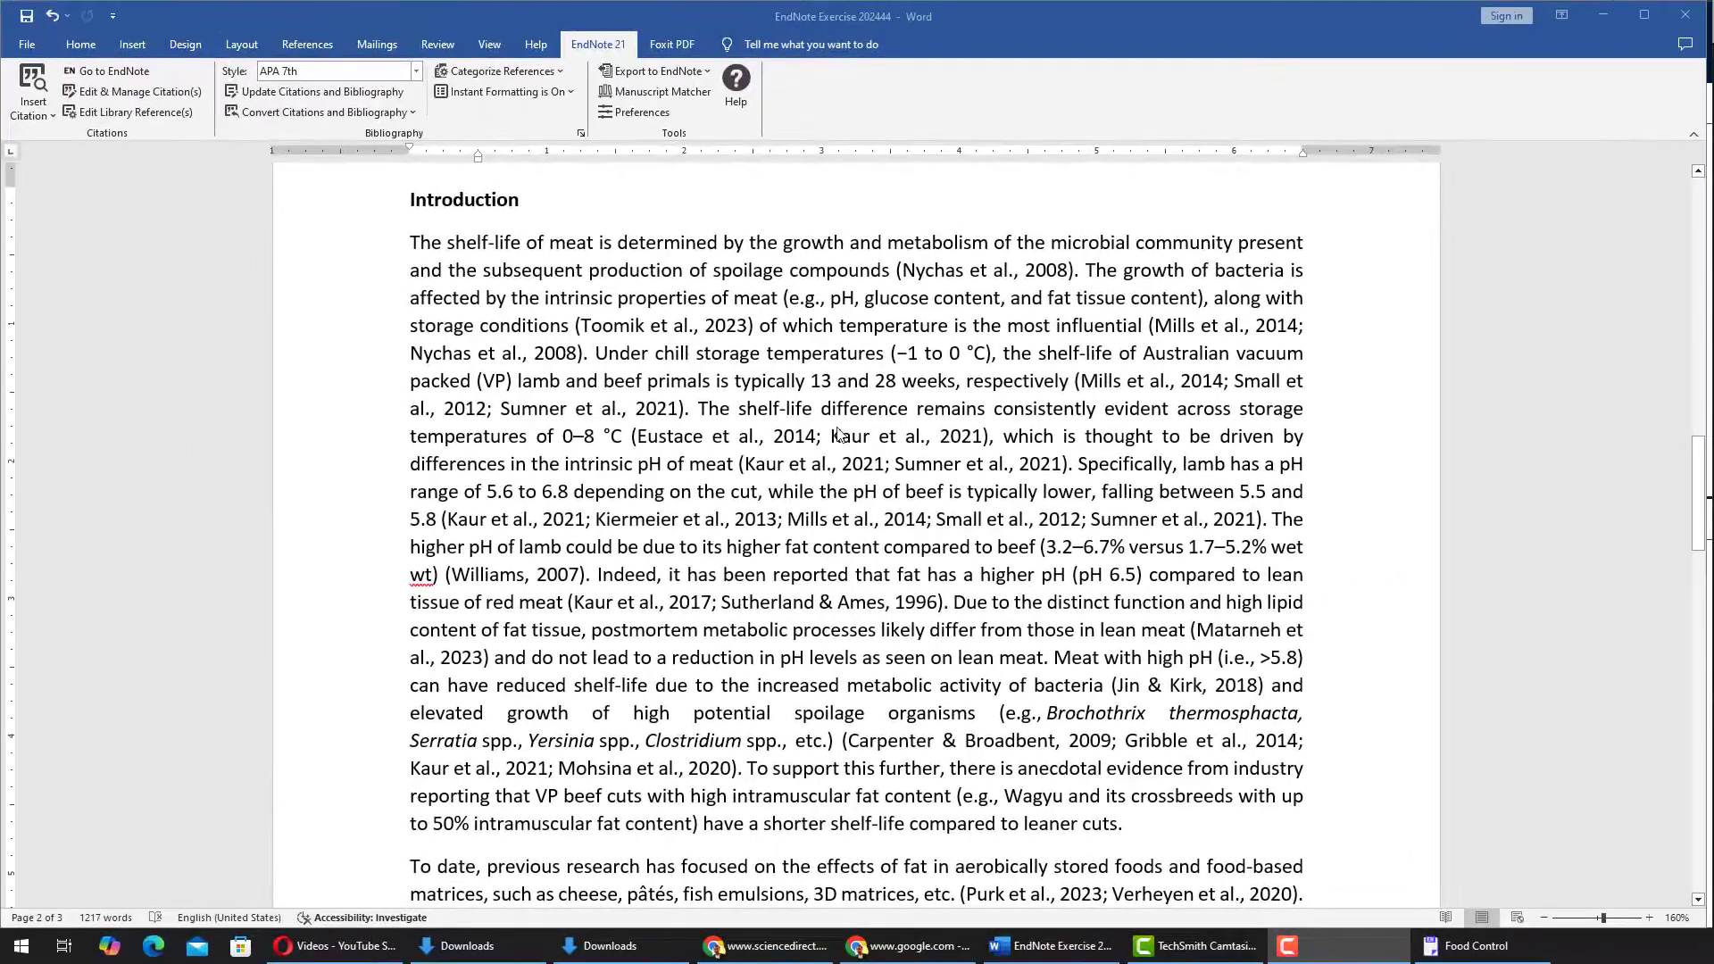
{"action": "scroll", "coordinate": [519, 441], "scroll_direction": "up", "scroll_amount": 3}
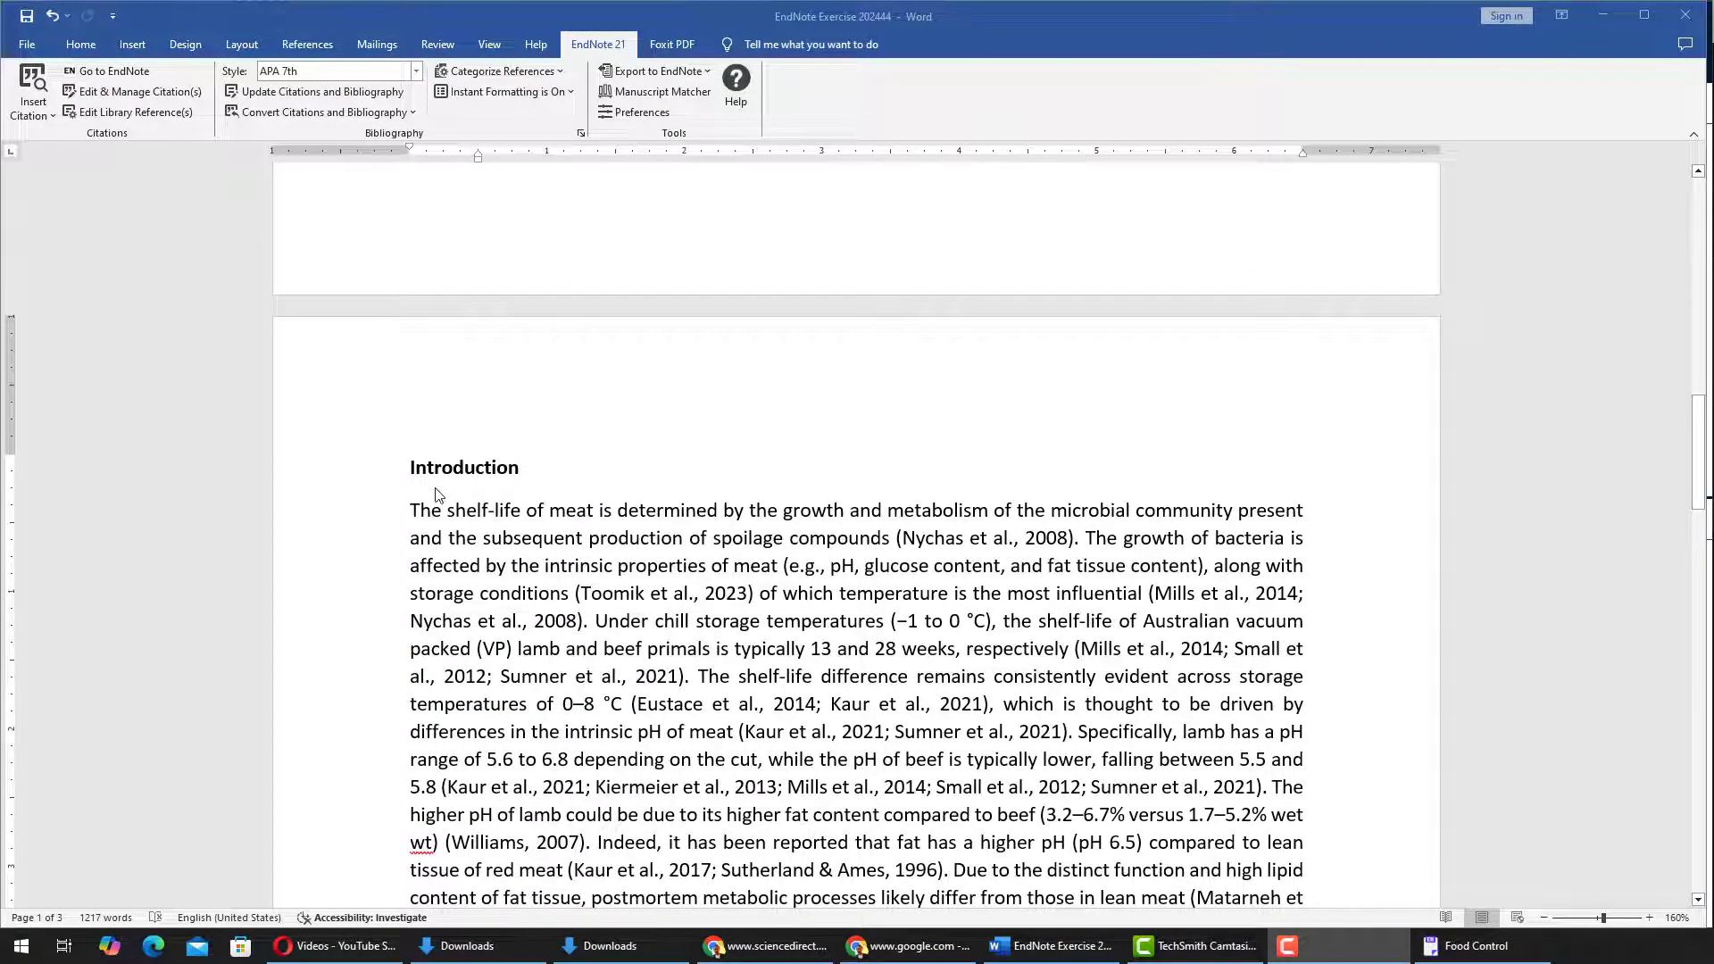
{"action": "scroll", "coordinate": [488, 507], "scroll_direction": "up", "scroll_amount": 15}
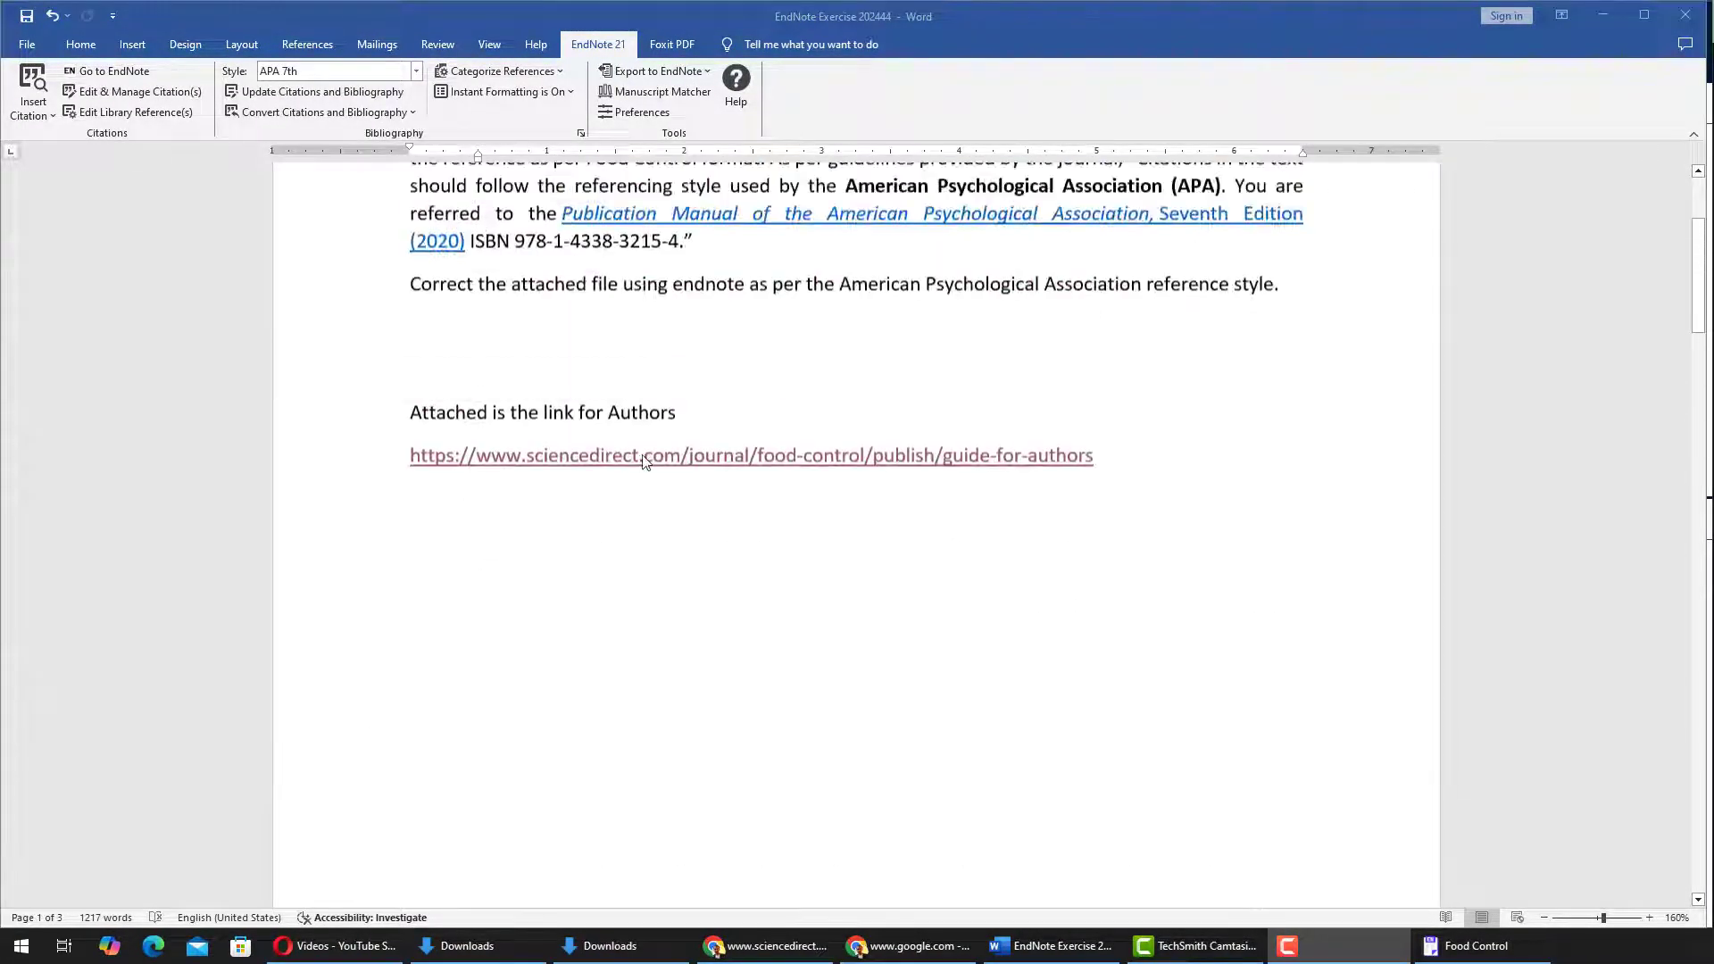
{"action": "left_click", "coordinate": [855, 336]}
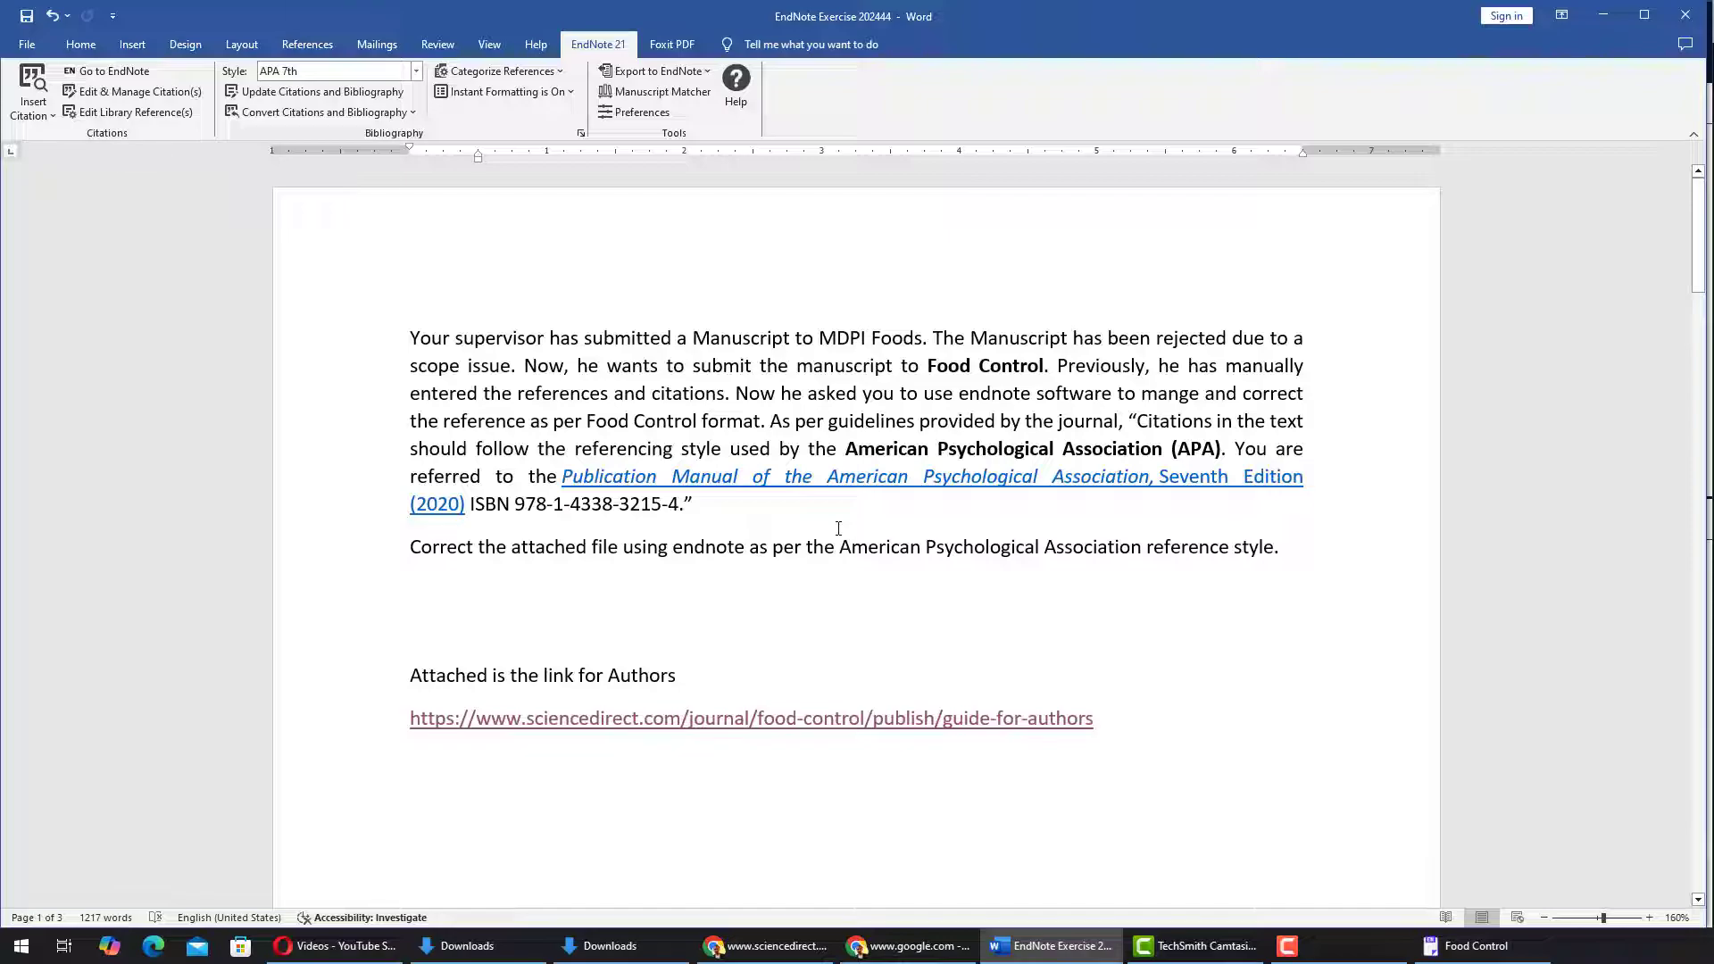
{"action": "left_click_drag", "start_coordinate": [846, 448], "coordinate": [1170, 449]}
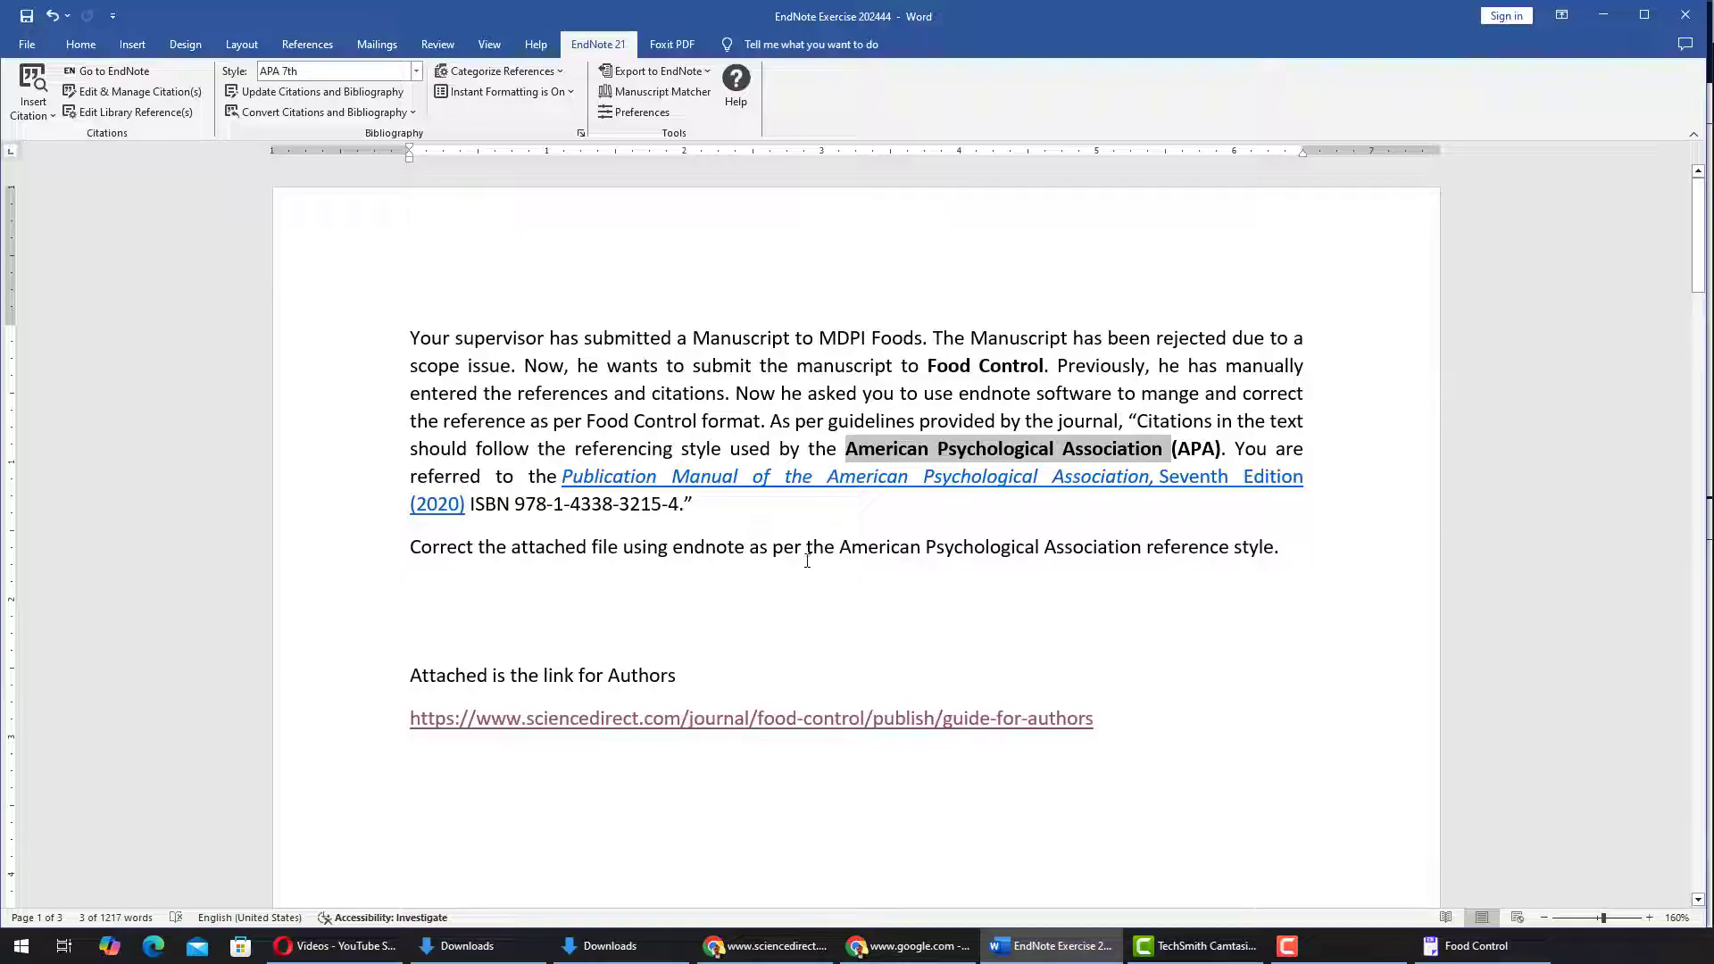
{"action": "scroll", "coordinate": [795, 551], "scroll_direction": "down", "scroll_amount": 15}
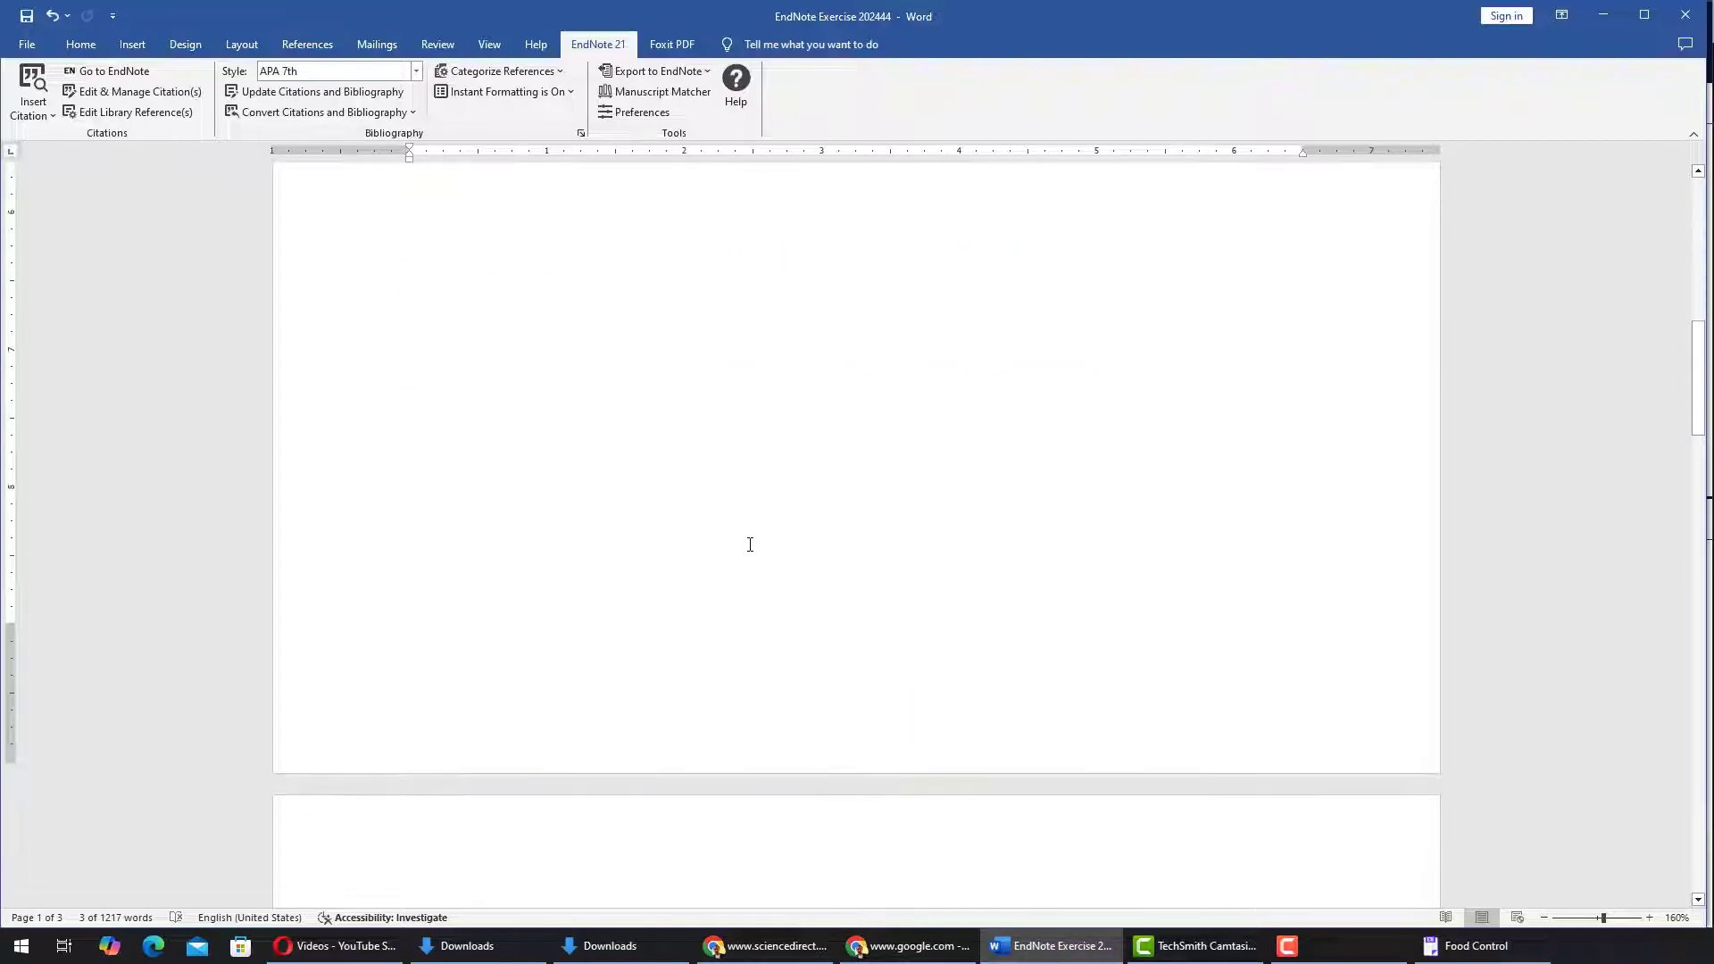